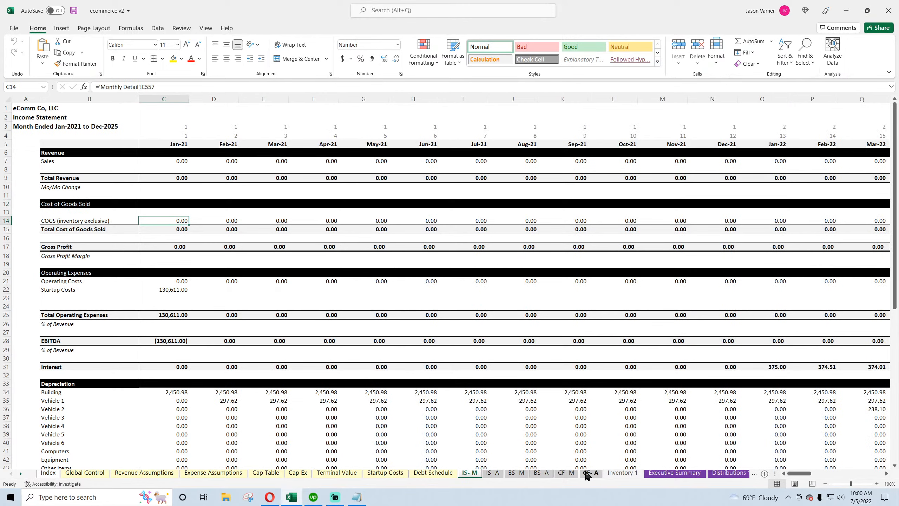
Open the live stream 'Live Financial Modeling: eCommerce - Part 2' from the YouTube channel and copy its URL
click(270, 502)
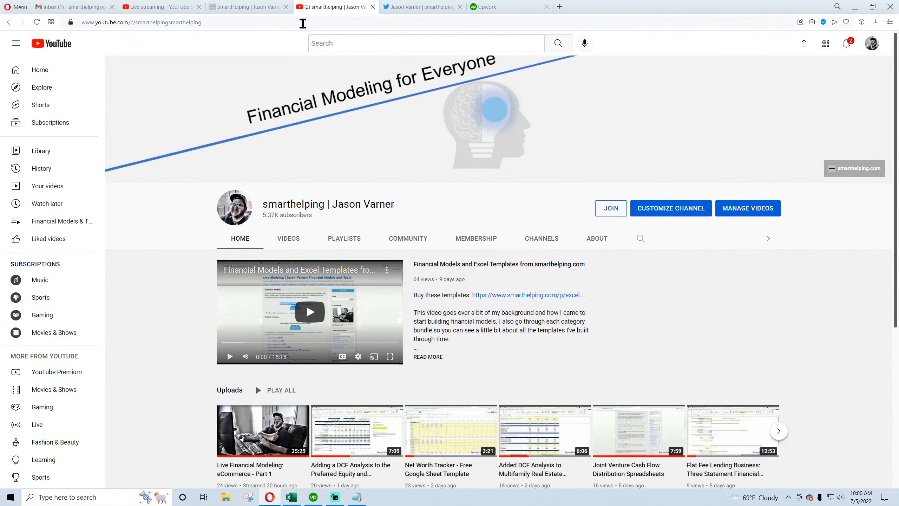
click(36, 22)
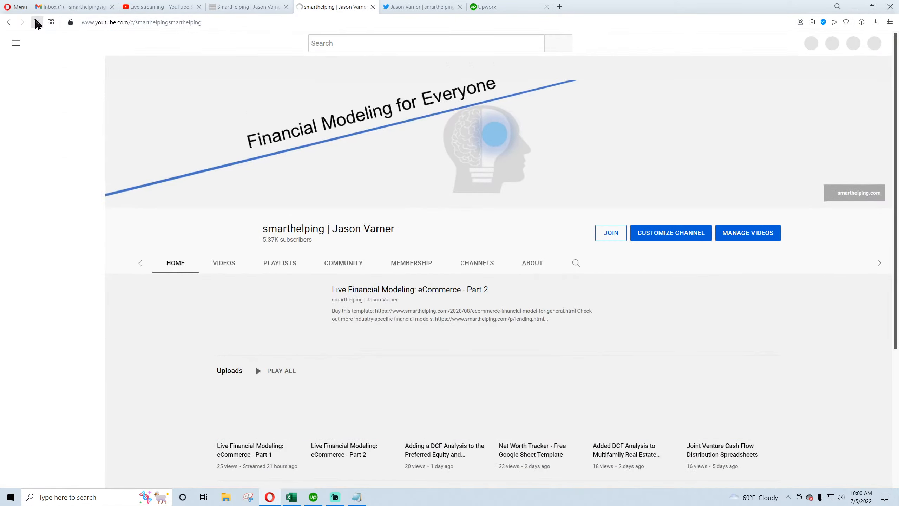
click(280, 288)
click(200, 22)
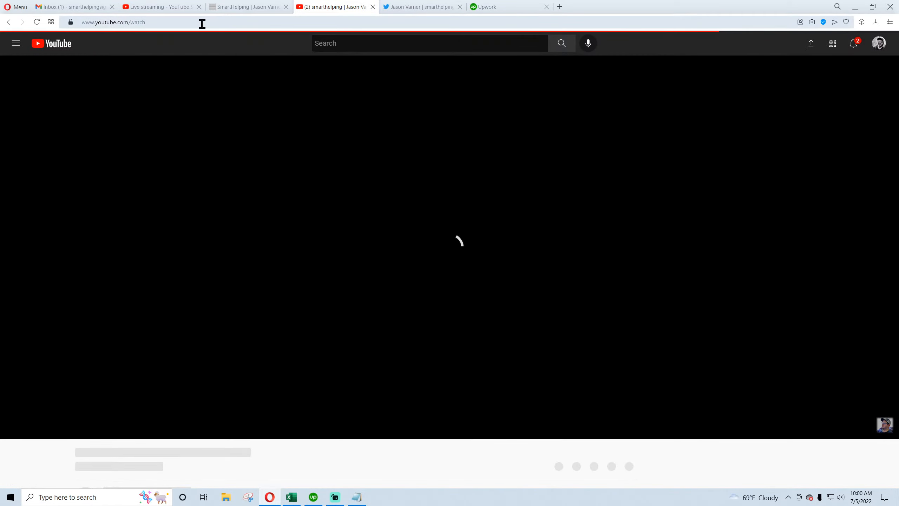
triple_click(165, 22)
right_click(166, 23)
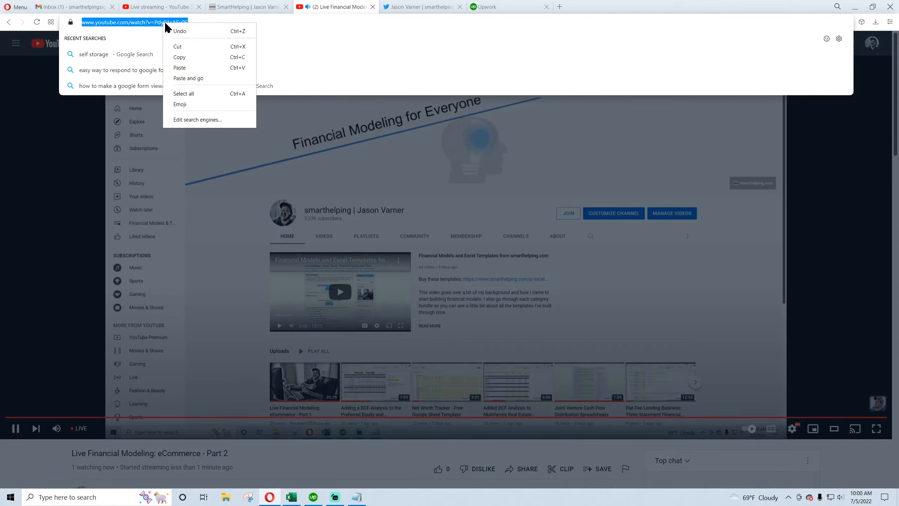
click(185, 57)
Paste the stream link into the drafted tweet 'live financial modeling now: eCommerce 3-statement model:' and post it
click(373, 7)
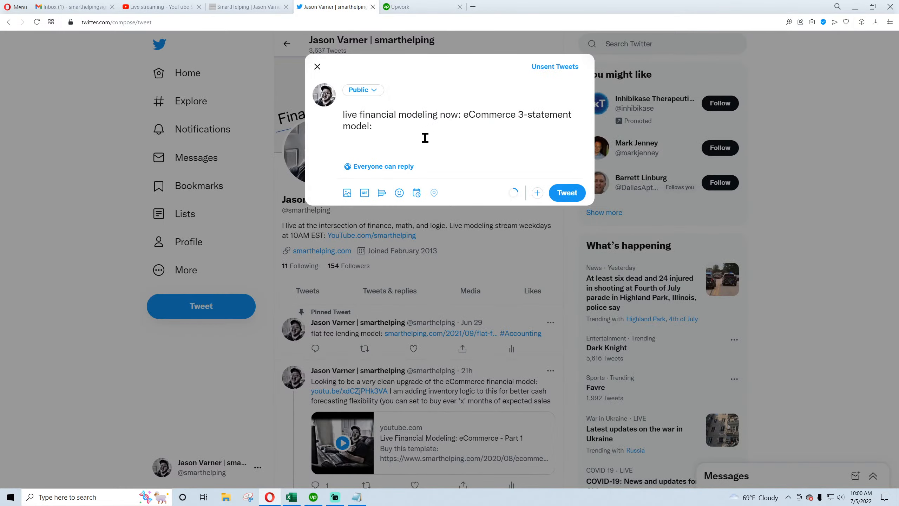
click(385, 136)
key(ctrl+v)
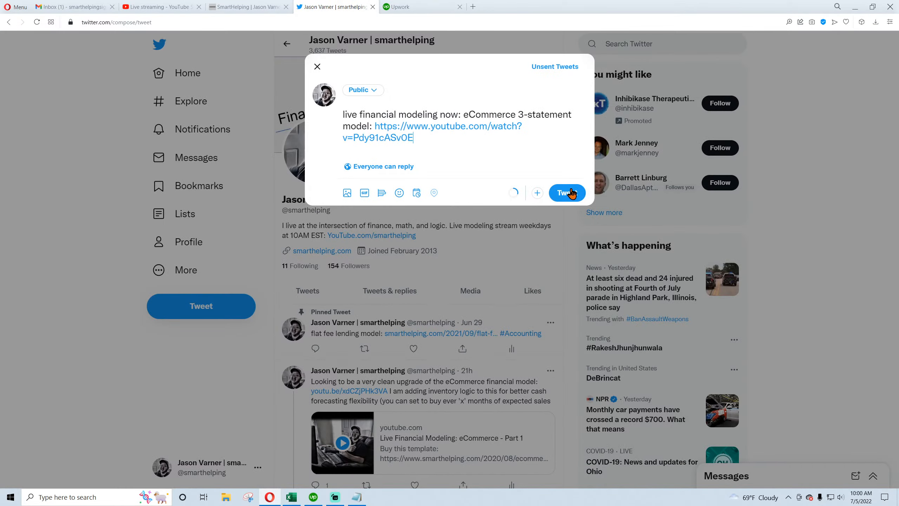
click(567, 193)
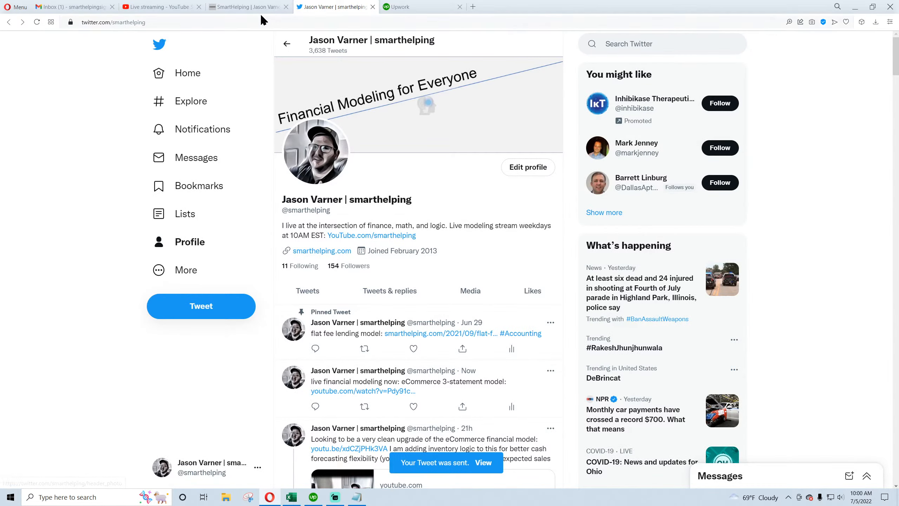
Read the introduction and template list on the Small Business Tools page of the SmartHelping site
click(245, 7)
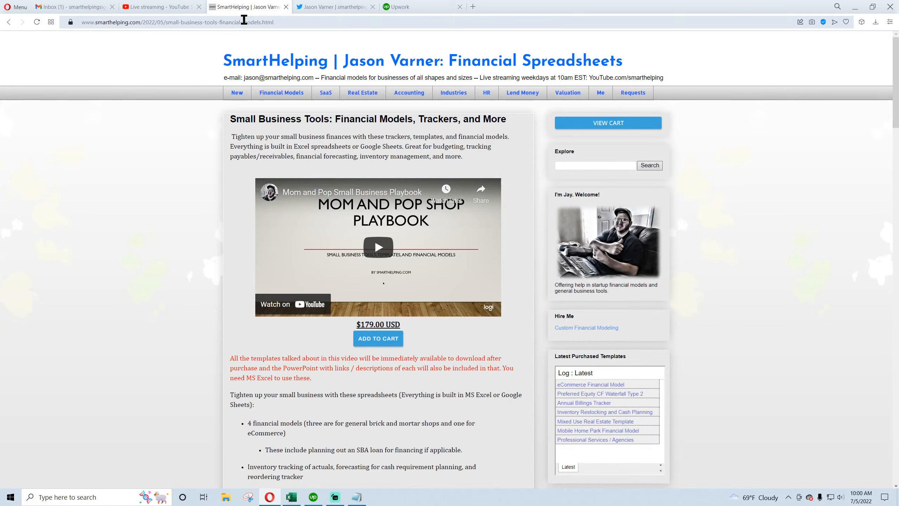
drag(231, 120, 342, 137)
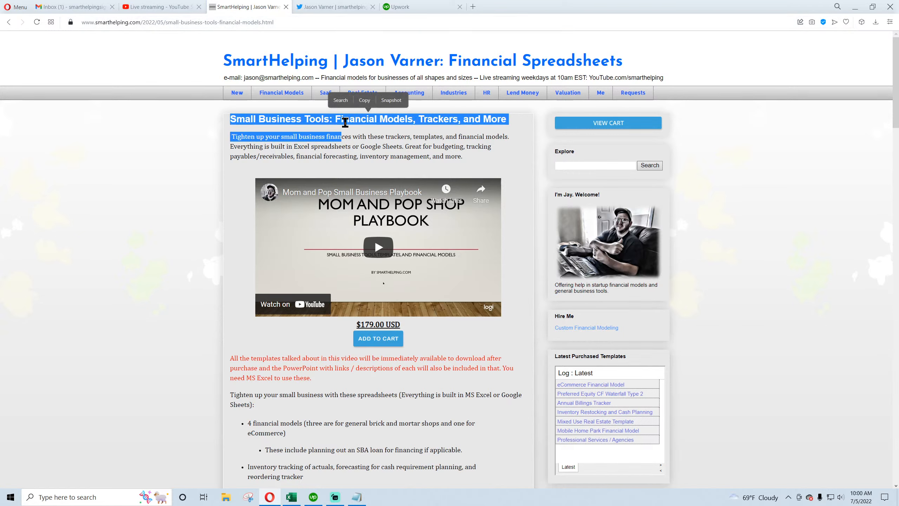
click(346, 122)
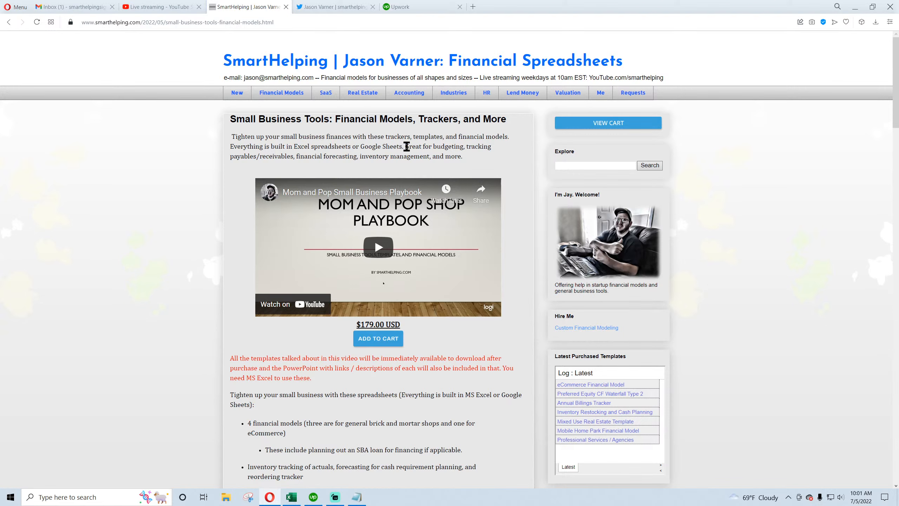
drag(406, 146, 464, 158)
click(447, 157)
scroll(187, 325, down, 4)
drag(250, 262, 430, 263)
click(297, 262)
click(305, 305)
click(439, 264)
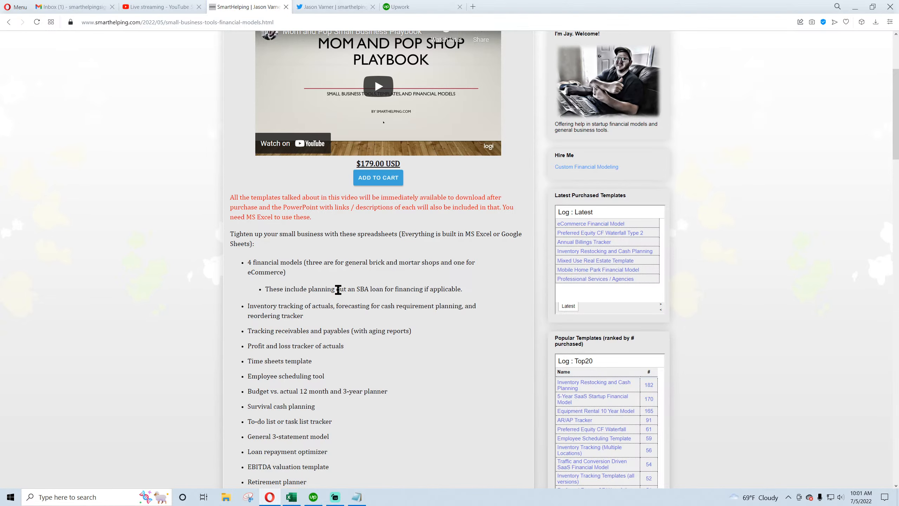
Review the remaining small business tools in the list and the bundle price on the same page
scroll(340, 278, down, 3)
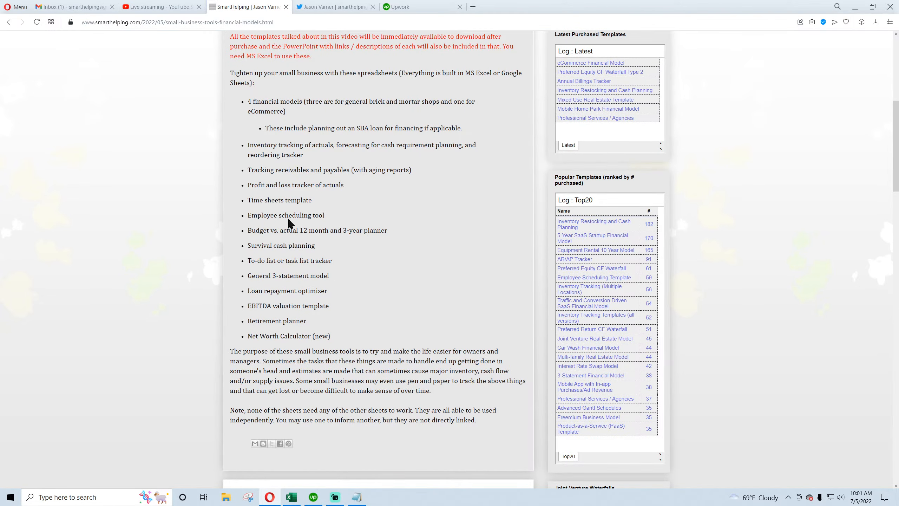
drag(252, 214, 315, 232)
drag(262, 261, 309, 276)
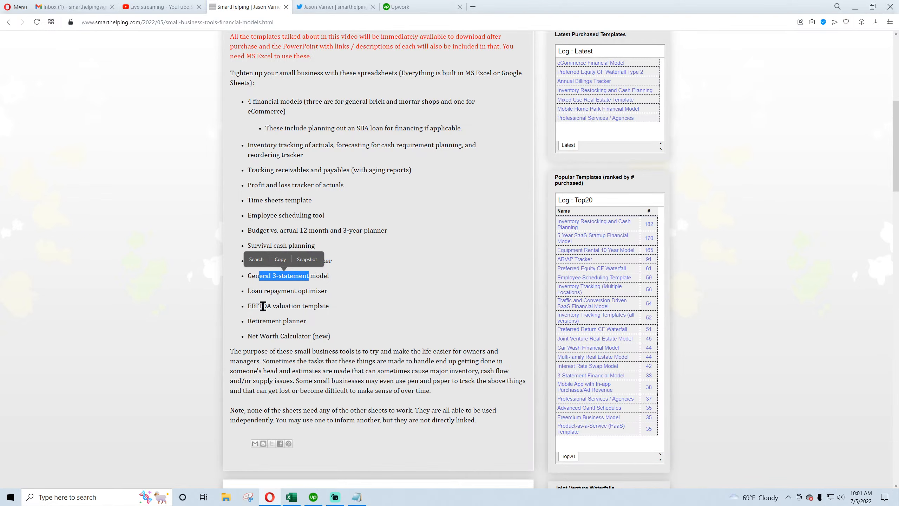
drag(258, 306, 314, 305)
drag(259, 321, 282, 321)
click(253, 341)
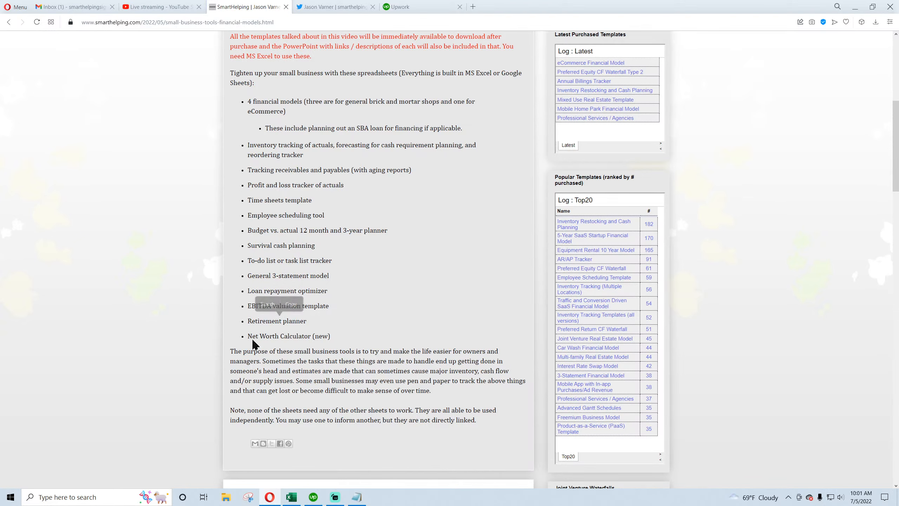
scroll(281, 279, up, 9)
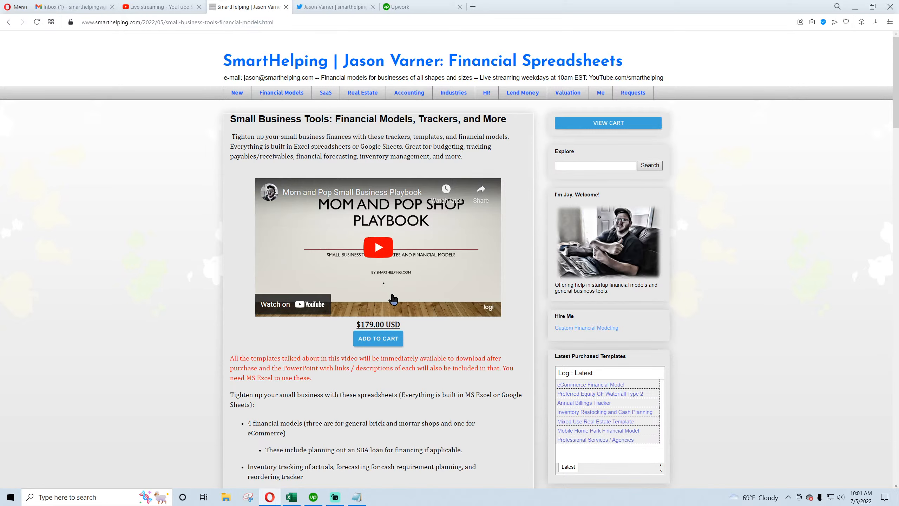
drag(360, 324, 374, 324)
click(355, 382)
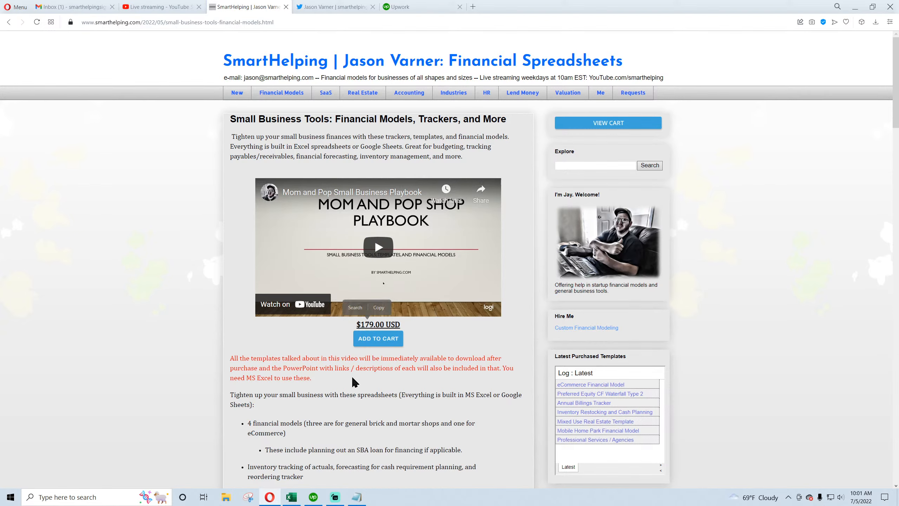
scroll(331, 343, down, 8)
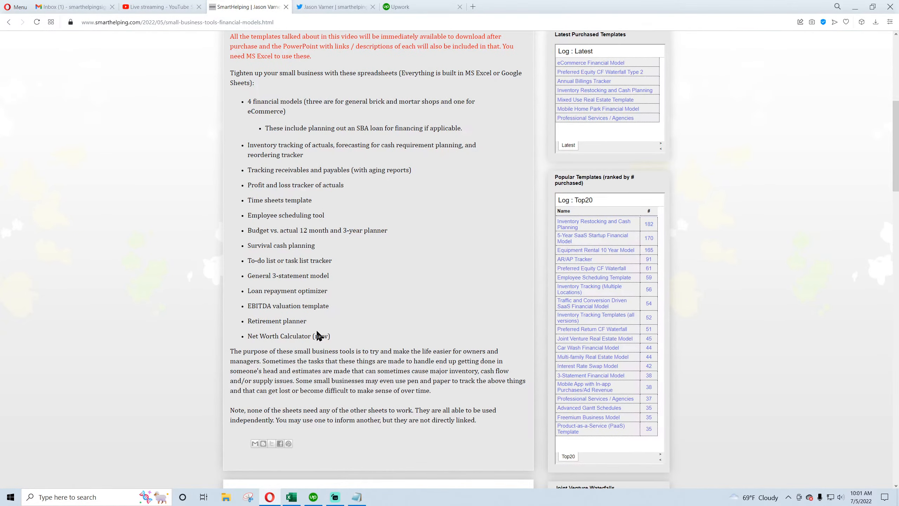
scroll(317, 327, up, 8)
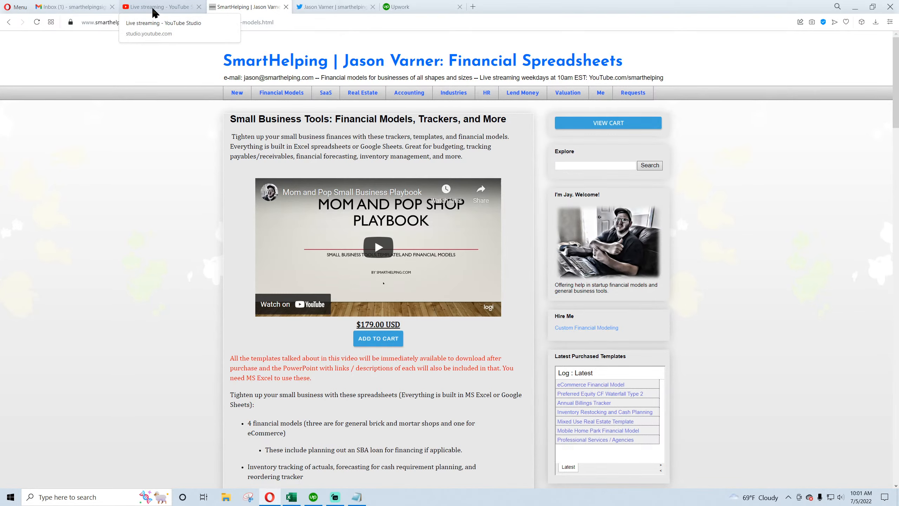
Open the Financial Models page and browse the template bundles and their prices
click(281, 93)
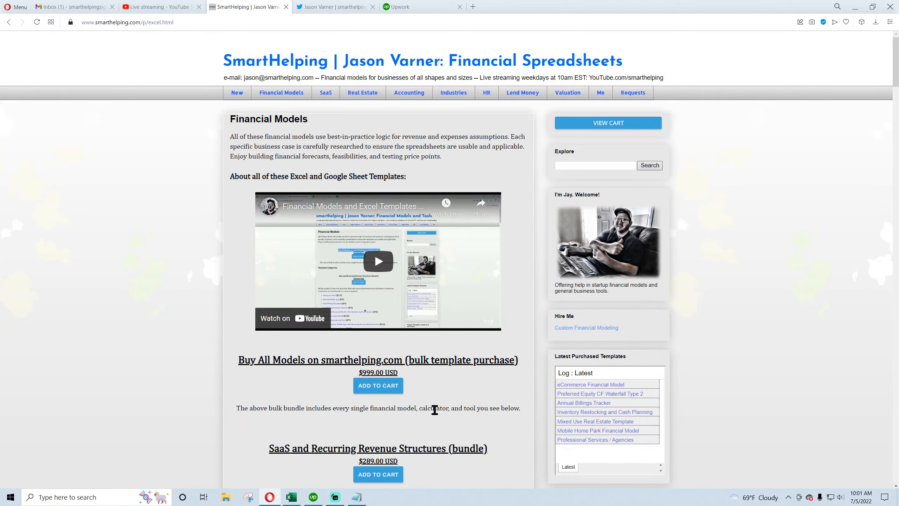
scroll(429, 402, down, 4)
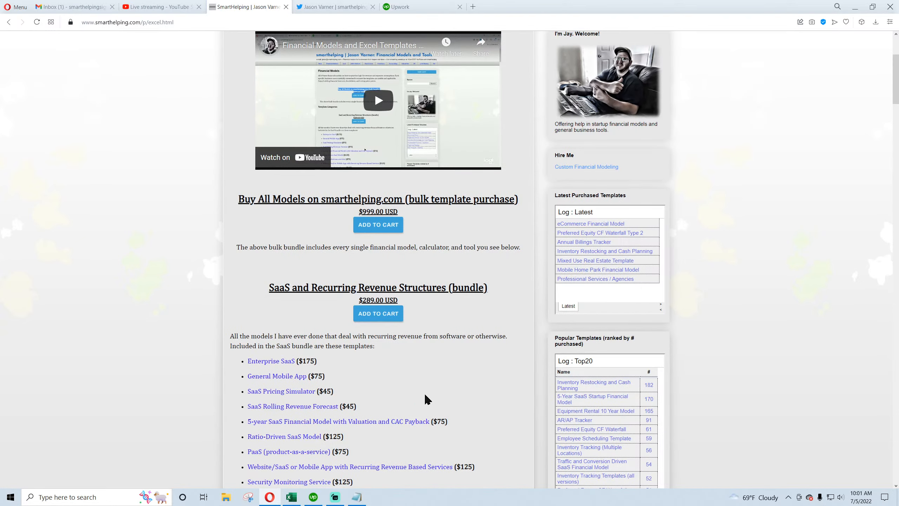
scroll(425, 392, down, 12)
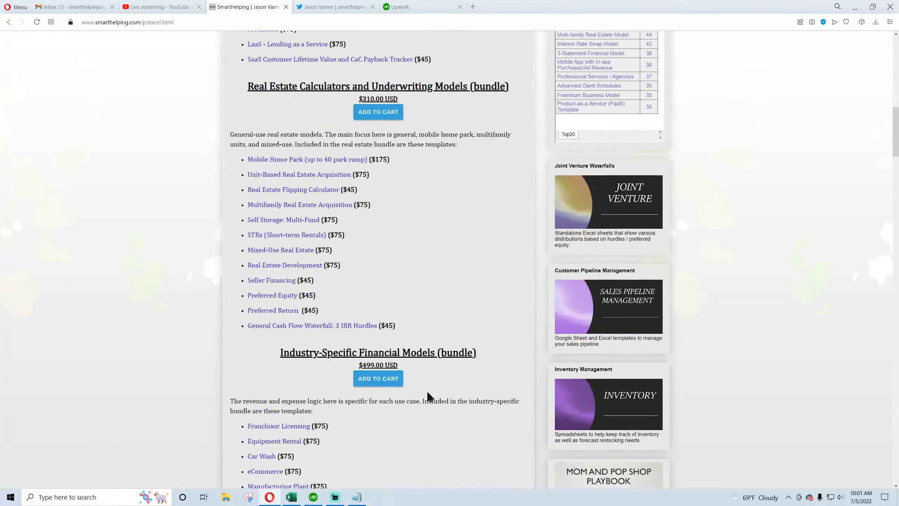
scroll(428, 392, up, 16)
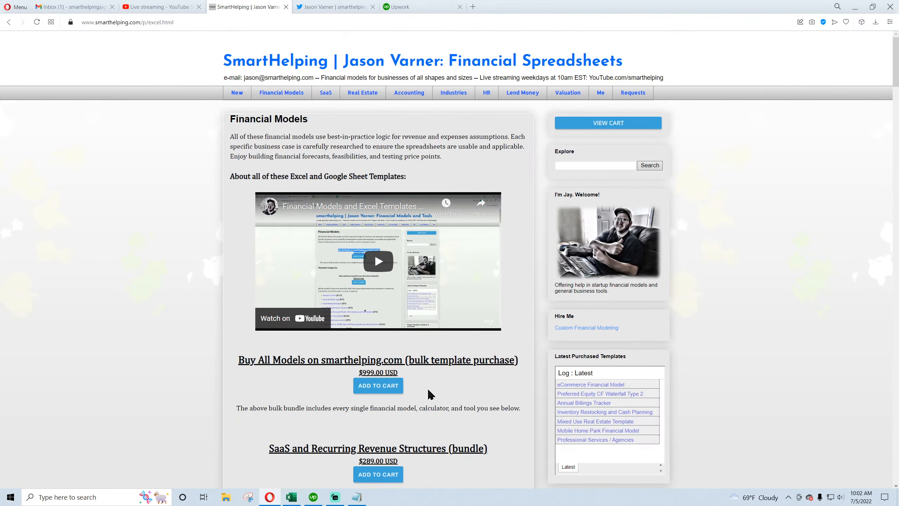
Check the live stream in YouTube Studio, return to the ecommerce v2 workbook and save it
click(153, 9)
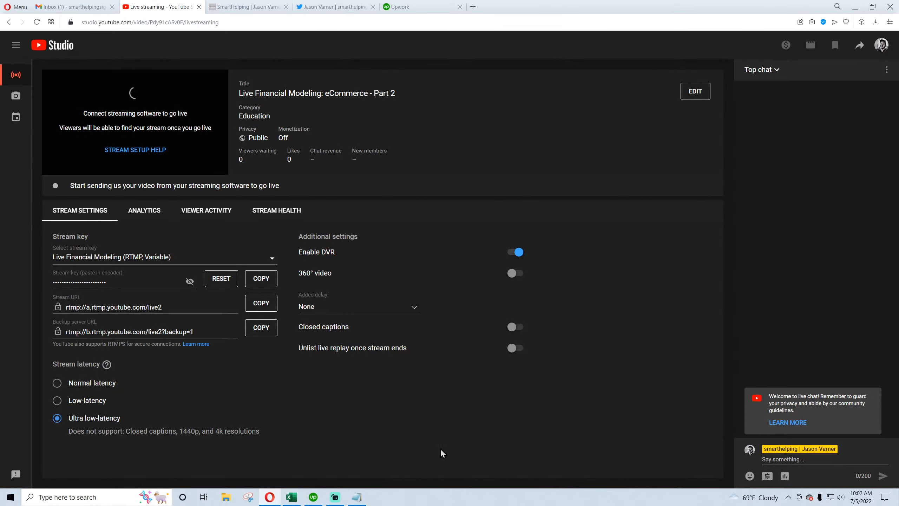
click(294, 501)
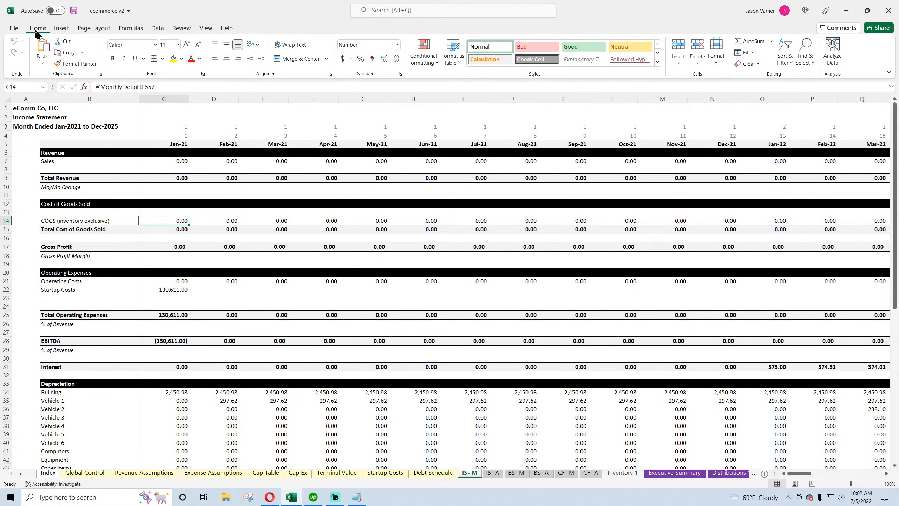
click(73, 11)
Inspect the income statement cells on the IS- M sheet and open the Monthly Detail sheet
click(214, 219)
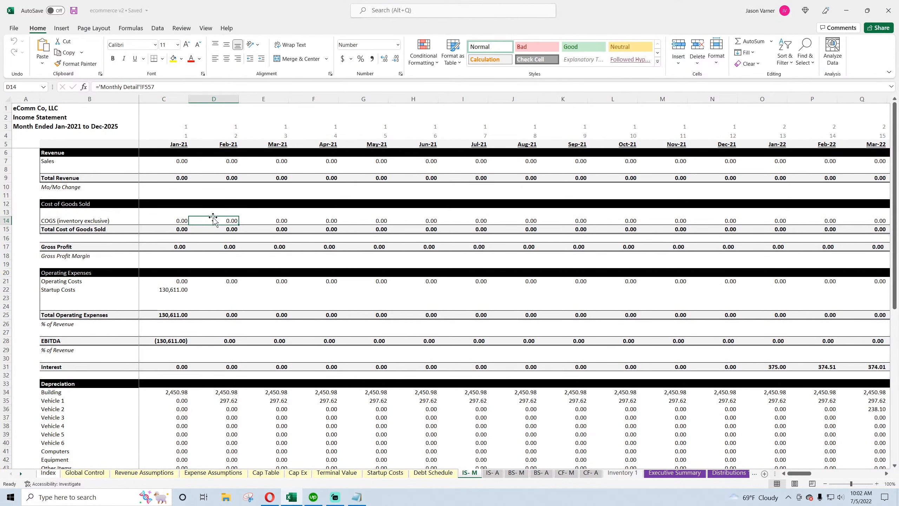
click(89, 164)
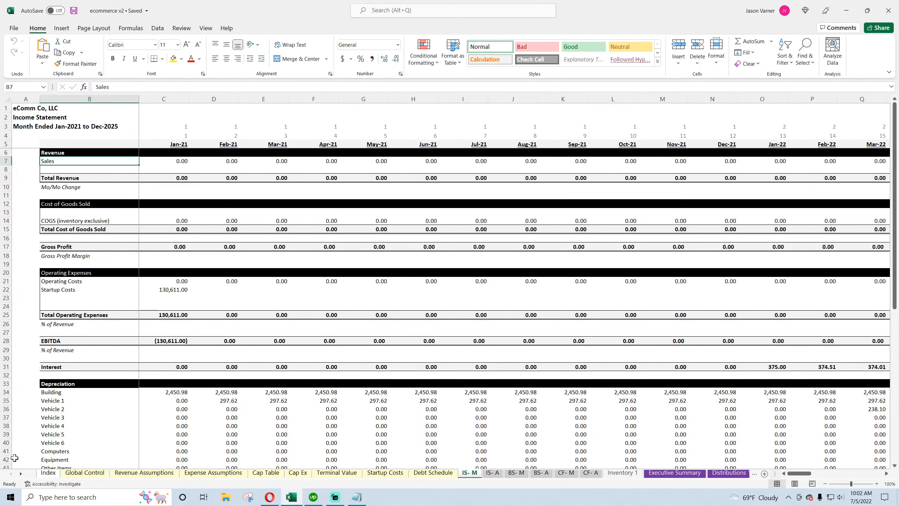
click(20, 474)
click(20, 473)
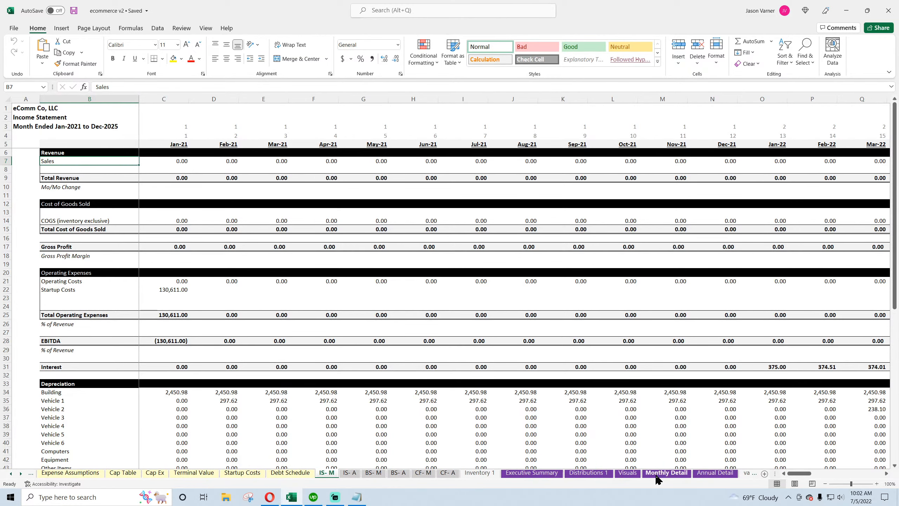
click(667, 473)
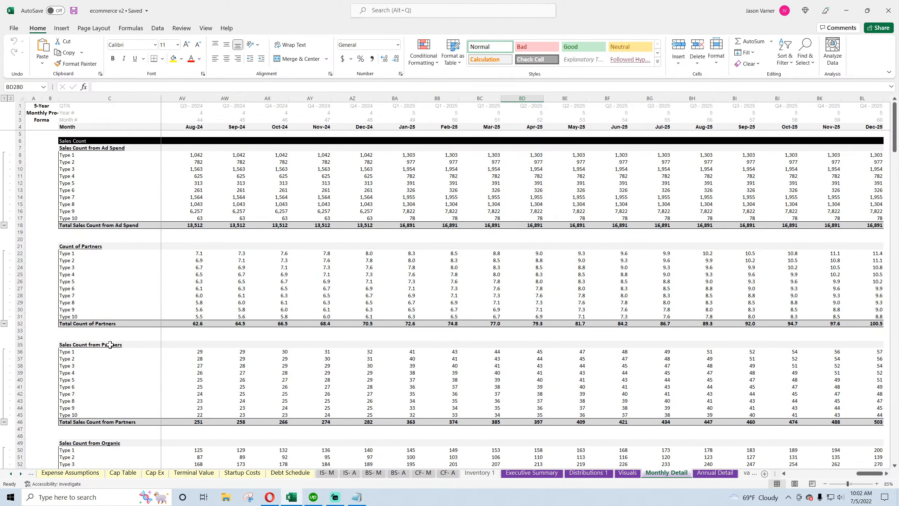
Review the Monthly Detail sales revenue totals by ad spend, partners and organic, and return to the IS- M sheet
scroll(107, 298, down, 7)
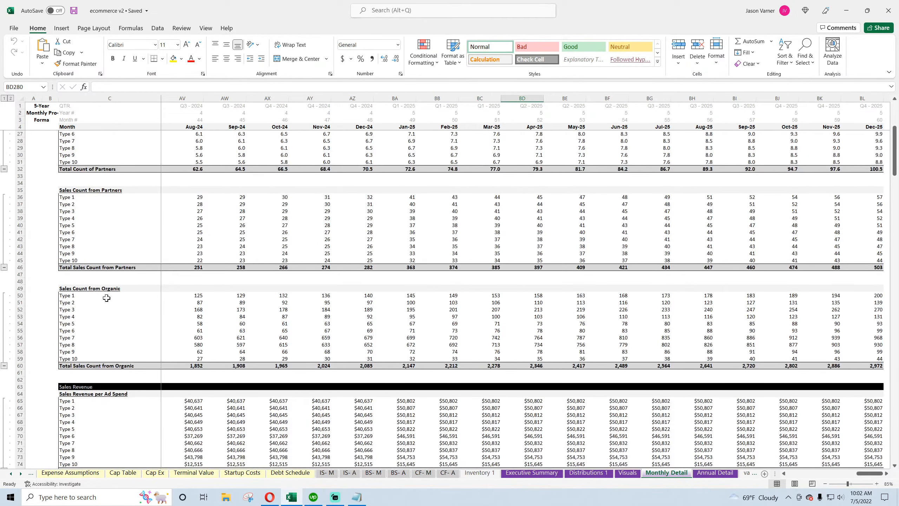
scroll(106, 298, down, 7)
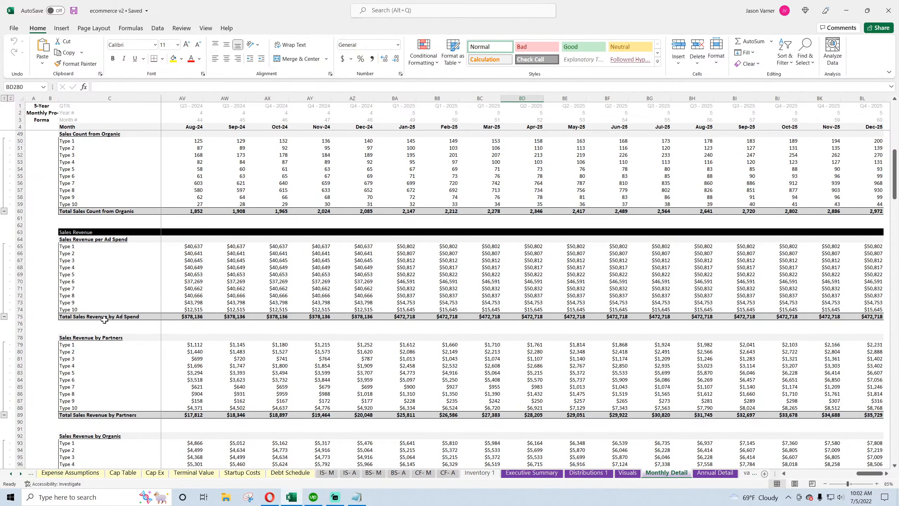
click(104, 315)
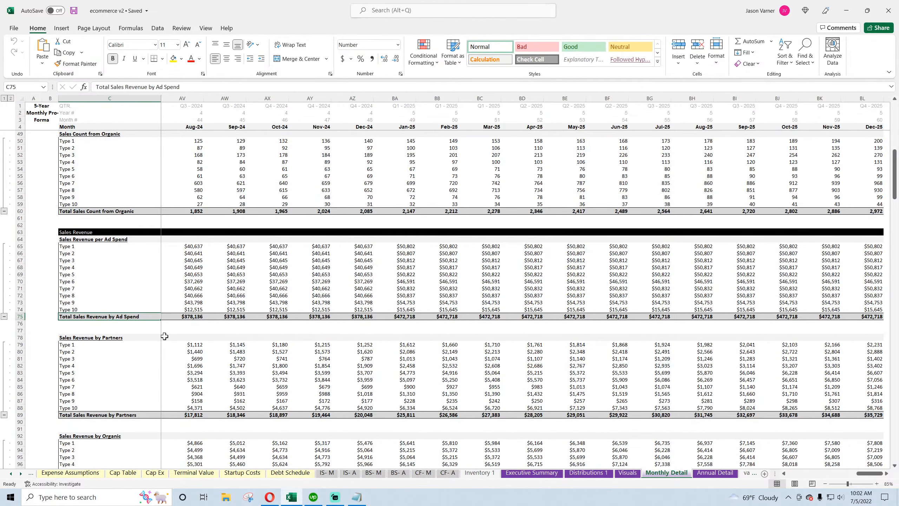
scroll(165, 335, down, 4)
drag(871, 473, 802, 474)
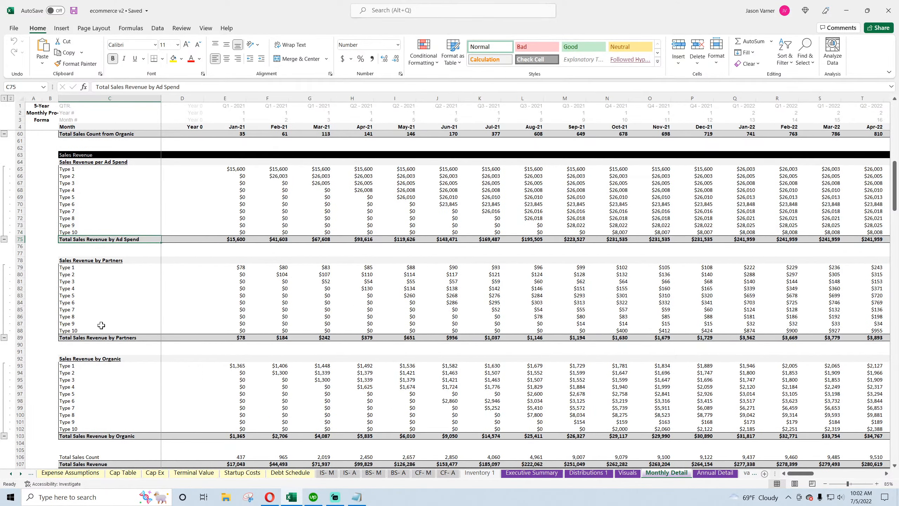
click(100, 337)
scroll(100, 338, down, 4)
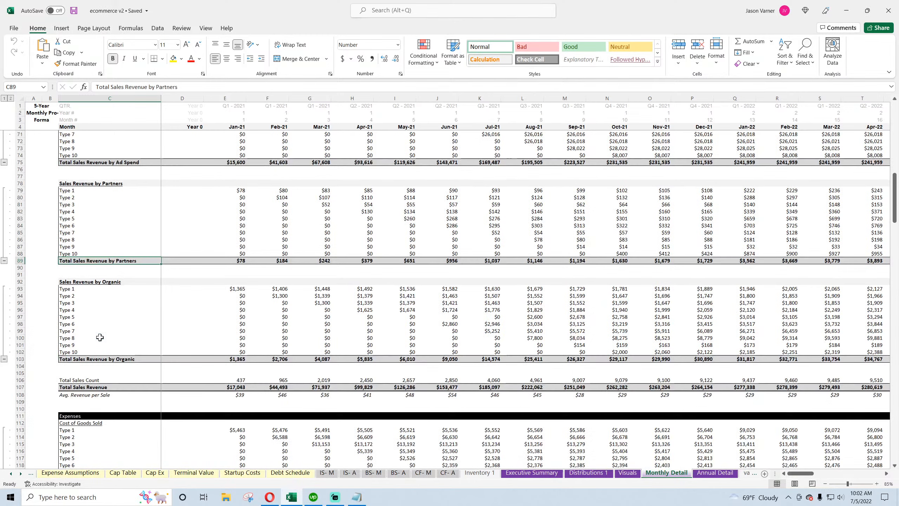
click(104, 358)
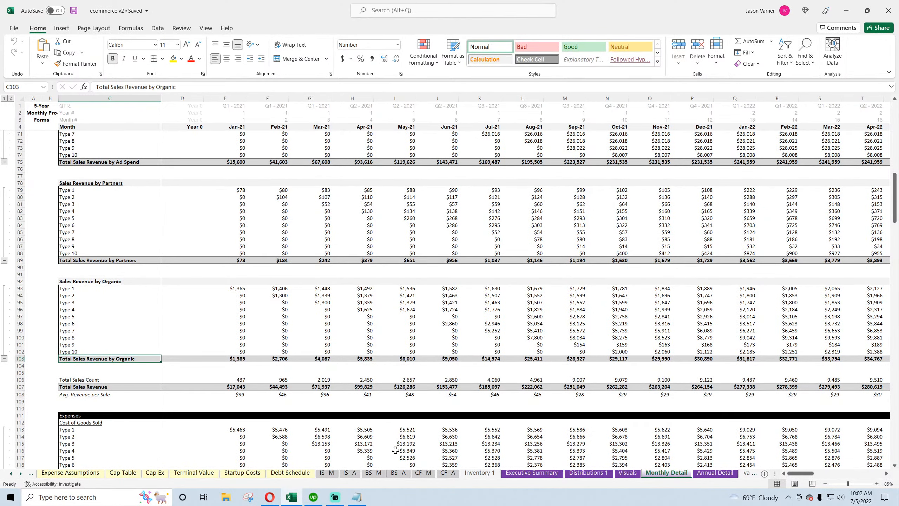
click(327, 474)
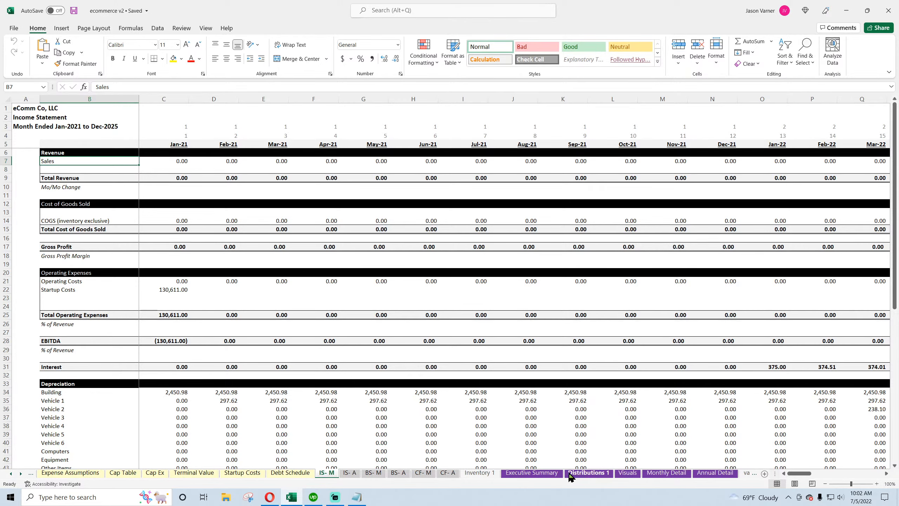
Review the Executive Summary and Monthly Detail sheets before returning to the monthly income statement
click(542, 475)
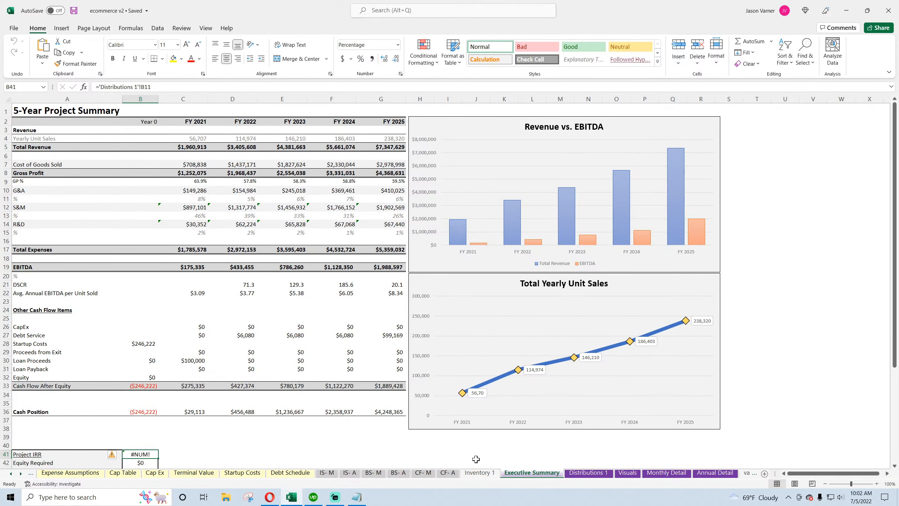
click(327, 473)
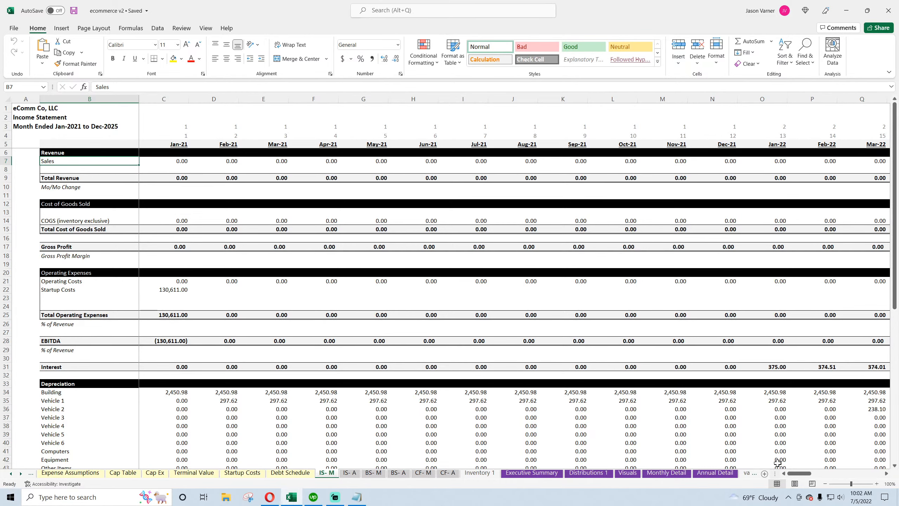
click(667, 473)
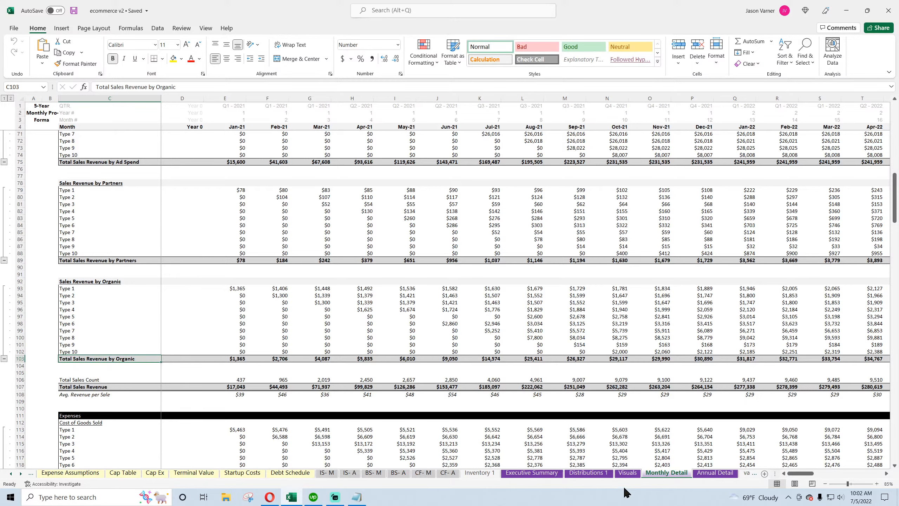
click(327, 473)
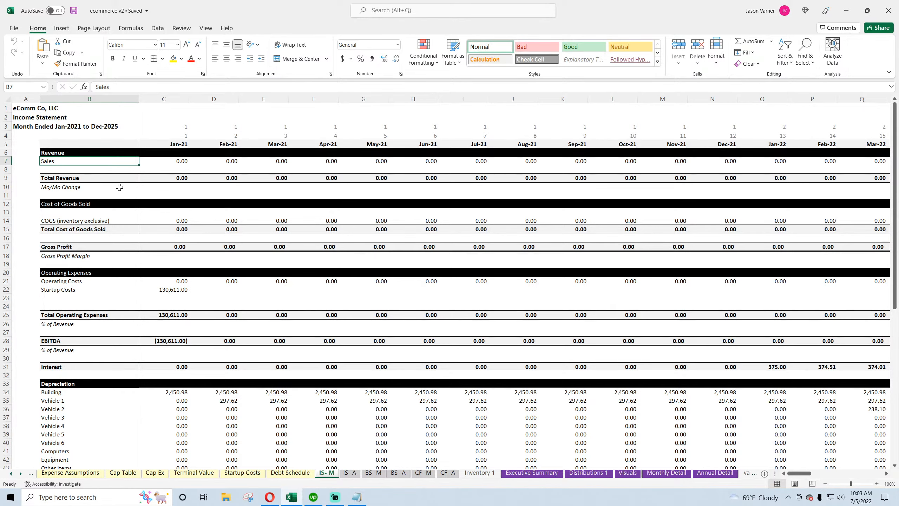
Link Jan-21 Sales to the Monthly Detail Total Sales Revenue for Jan-21 and fill the formula across all months
key(Right)
text(=)
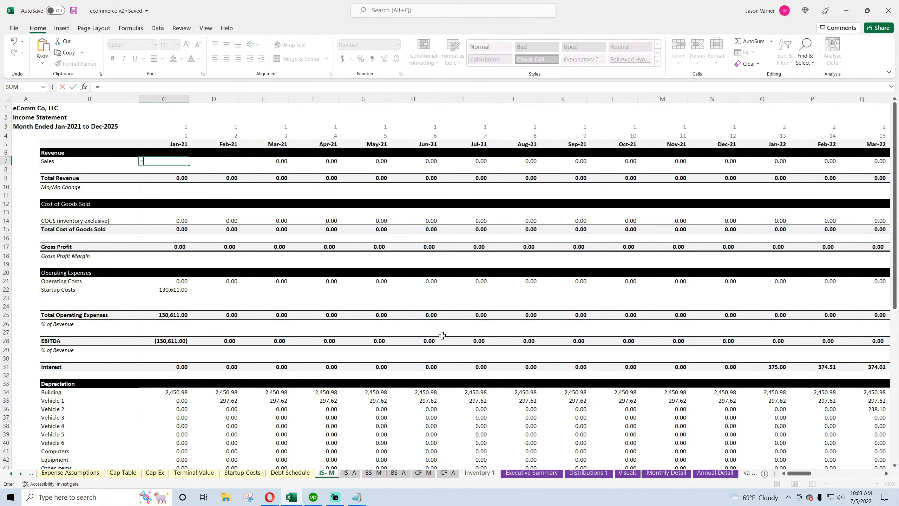
click(652, 471)
click(237, 387)
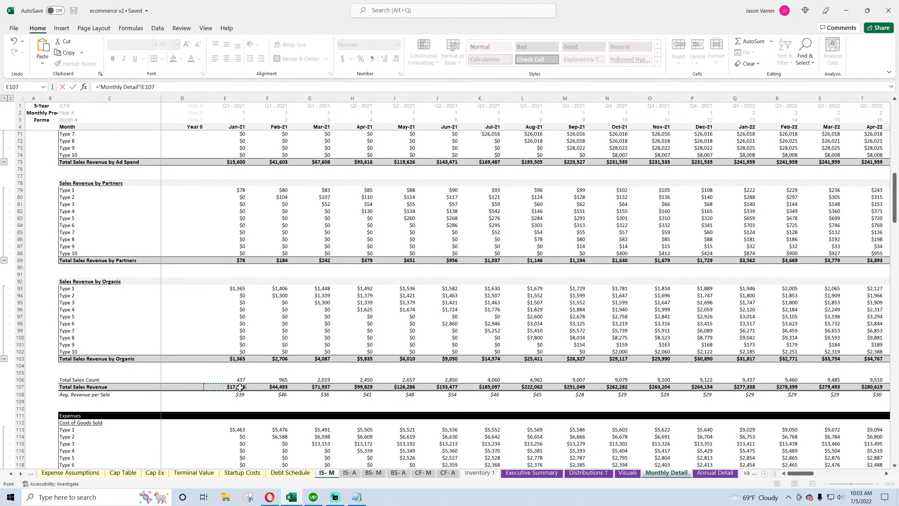
key(Return)
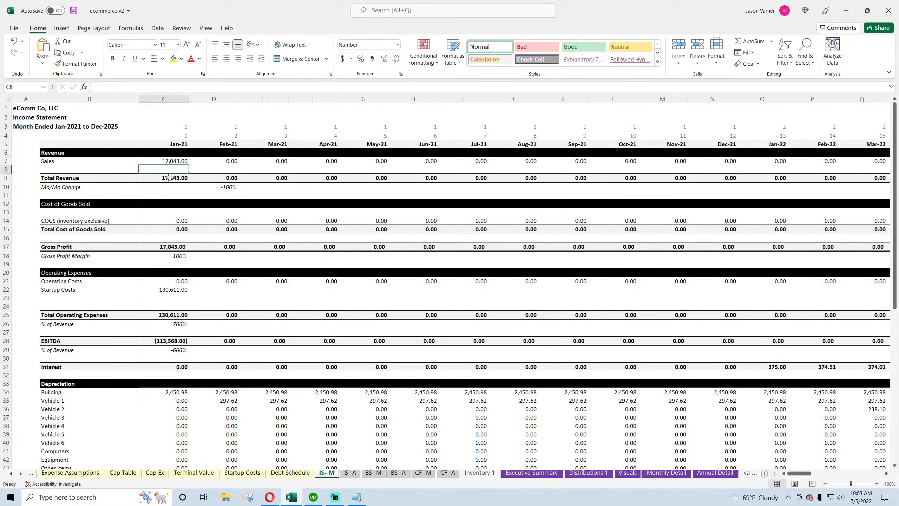
click(173, 157)
drag(188, 169, 898, 189)
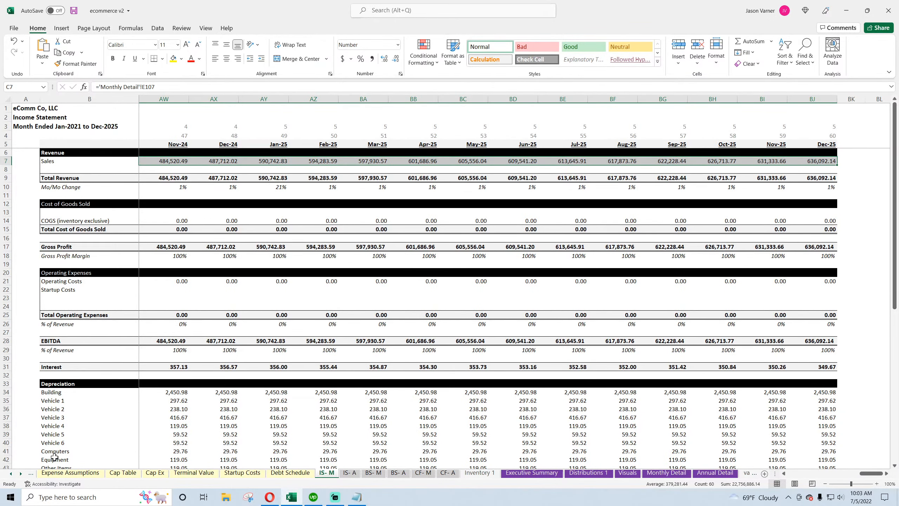
Set the Exit / End Month on the Global Control sheet to Nov-25 and return to the monthly income statement
click(11, 473)
click(11, 473)
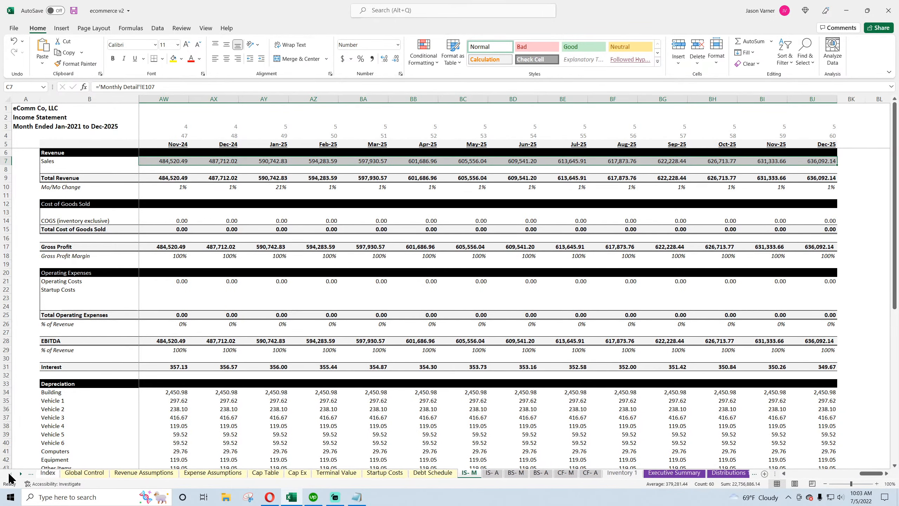
click(84, 473)
click(200, 152)
click(212, 152)
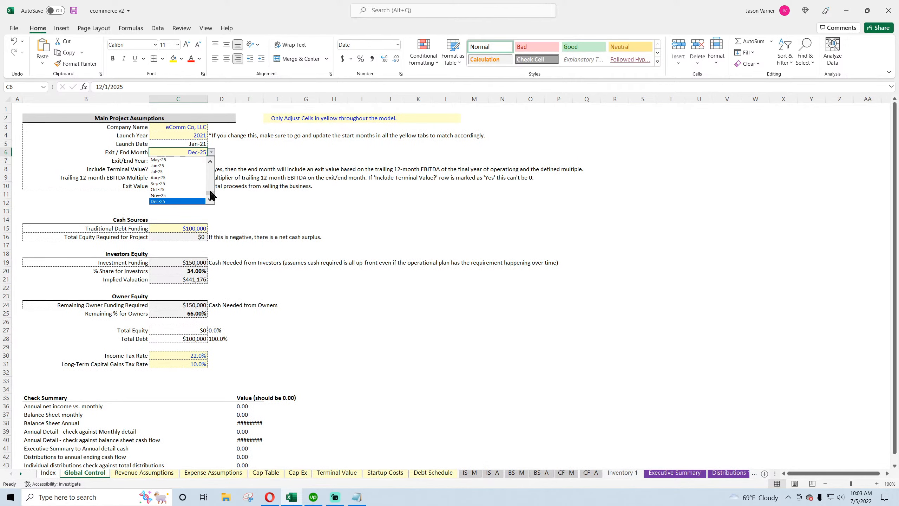
click(195, 198)
click(473, 473)
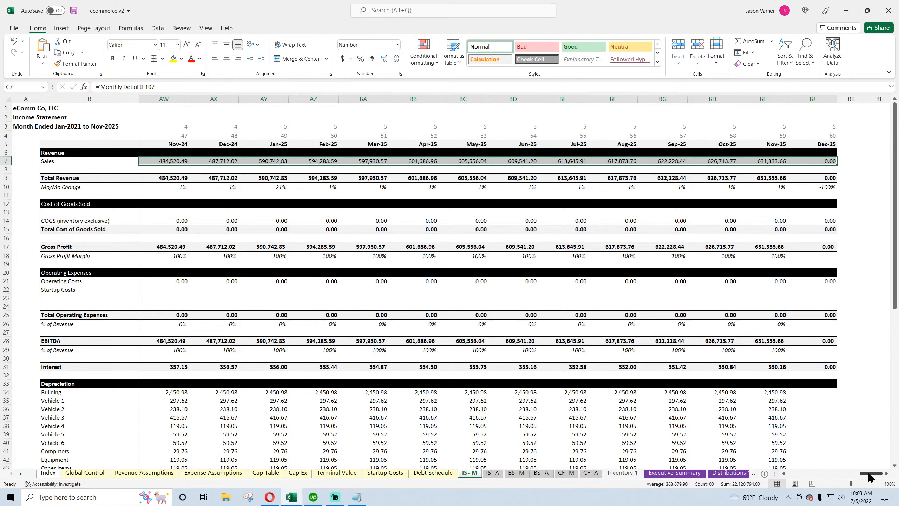
drag(871, 474, 793, 476)
Link Jan-21 COGS (inventory exclusive) to the Monthly Detail Total Cost of Goods Sold for Jan-21
click(169, 219)
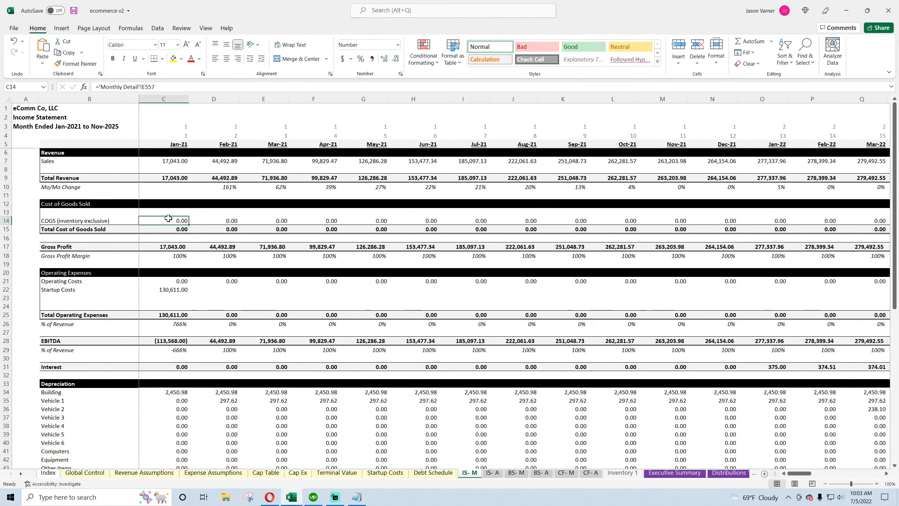
text(=)
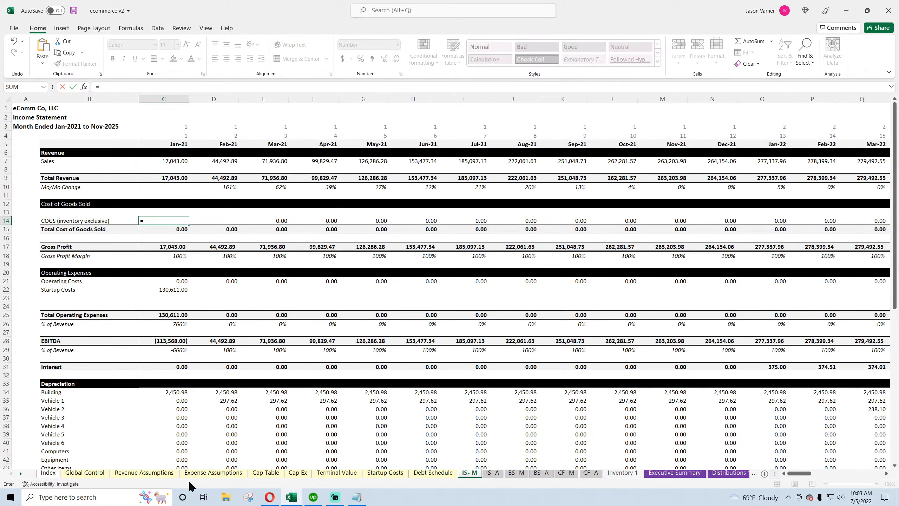
click(20, 474)
click(20, 473)
click(21, 474)
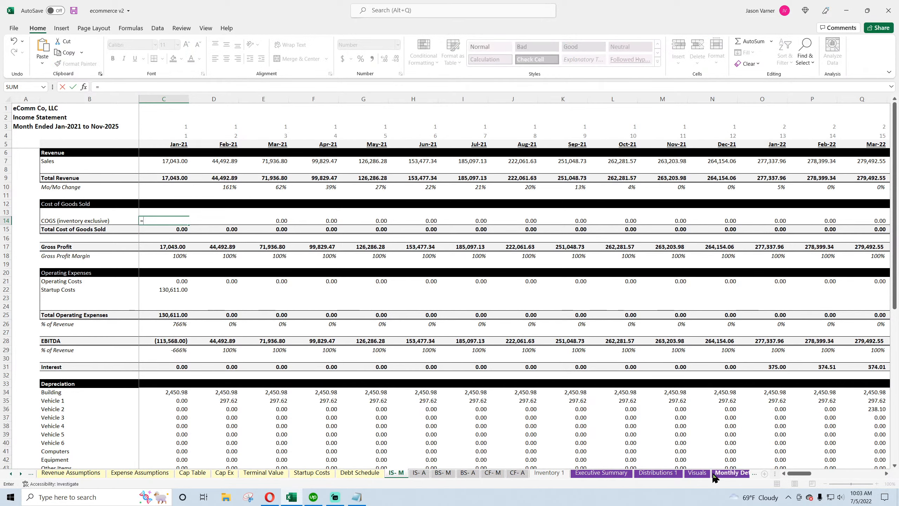
click(667, 472)
scroll(287, 311, up, 7)
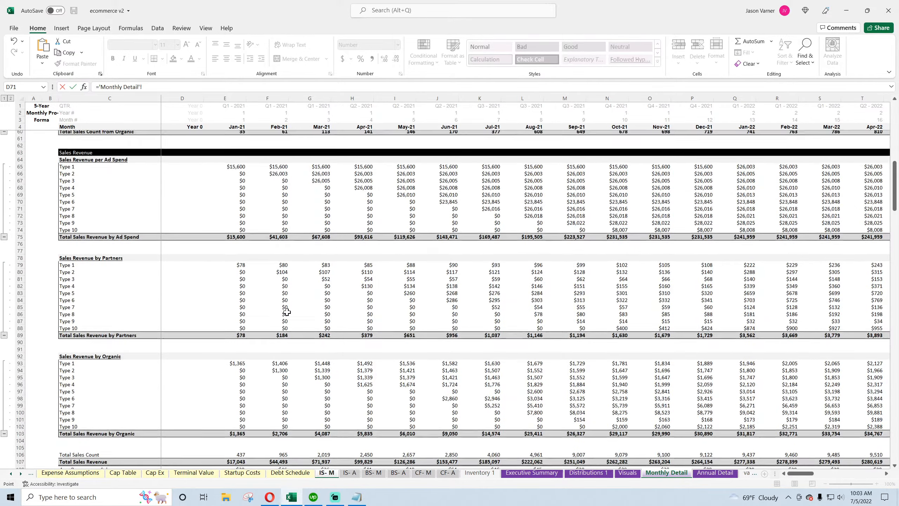
scroll(286, 311, up, 4)
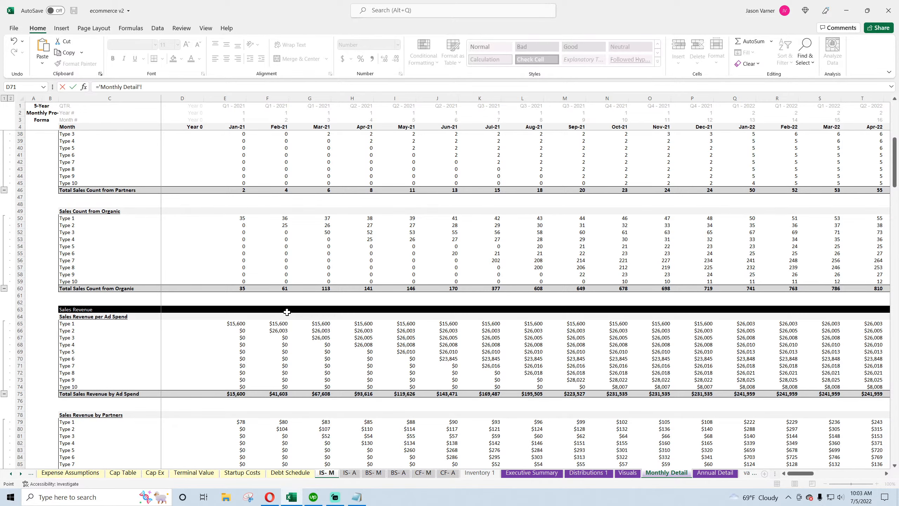
scroll(287, 311, up, 11)
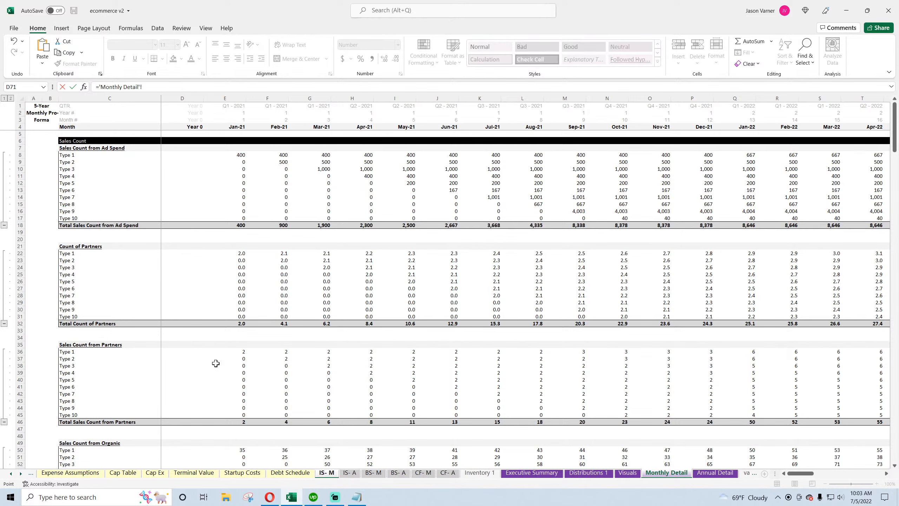
click(70, 473)
scroll(198, 386, down, 20)
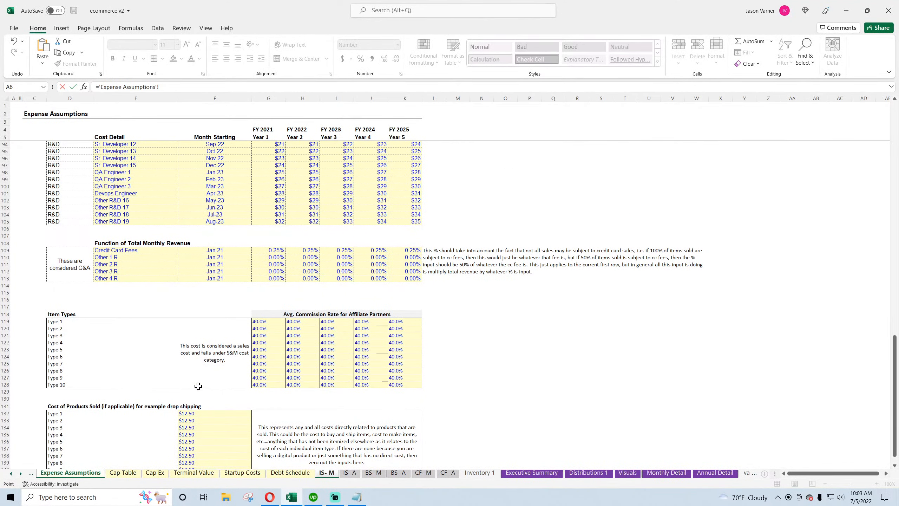
scroll(198, 386, down, 4)
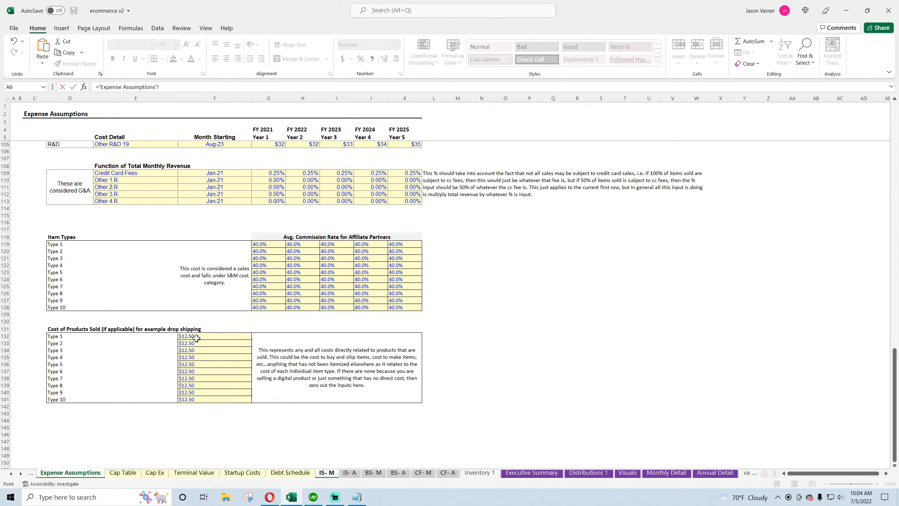
click(480, 473)
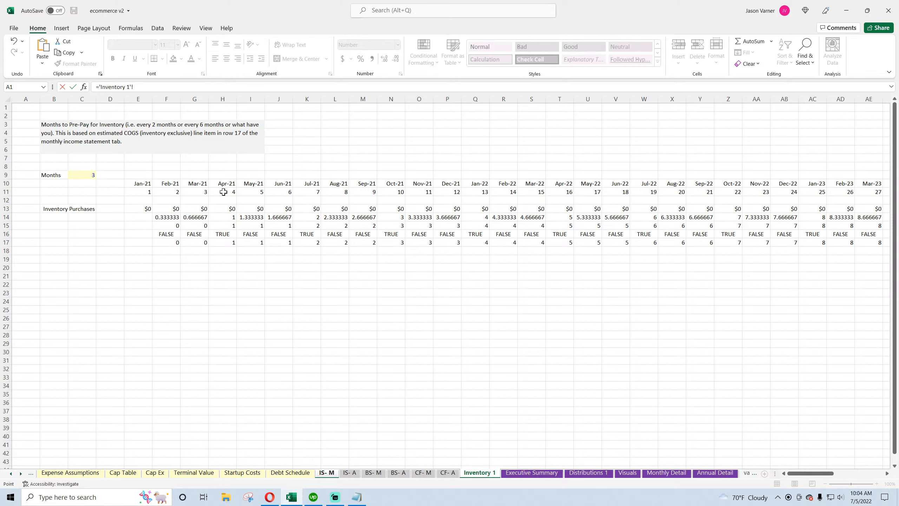
click(670, 474)
scroll(328, 303, down, 20)
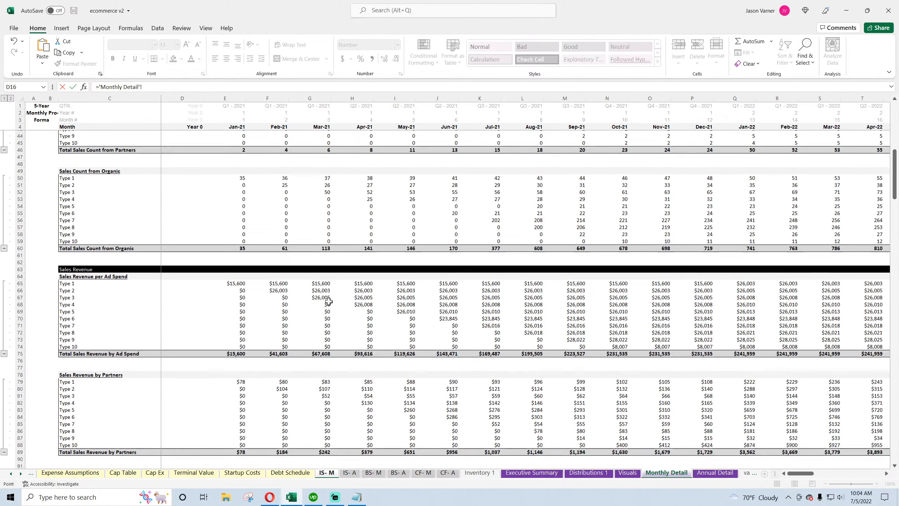
scroll(329, 302, down, 5)
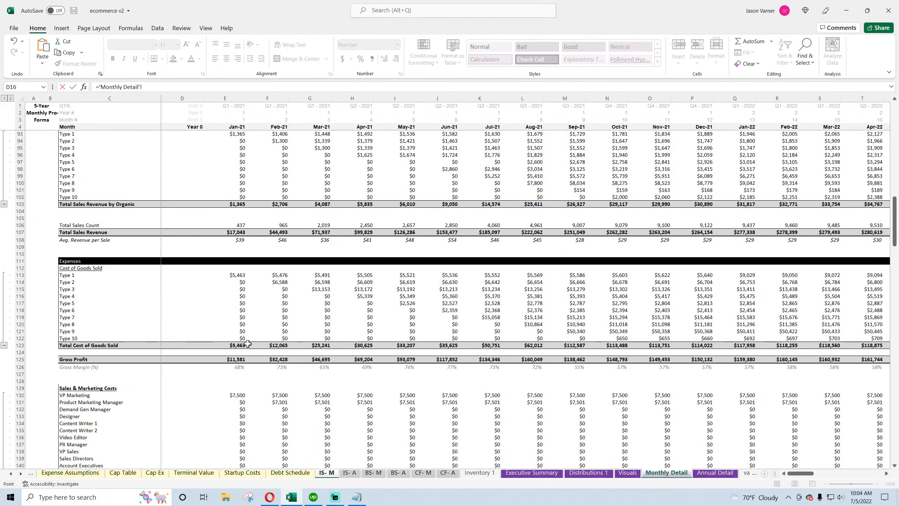
click(231, 346)
key(Return)
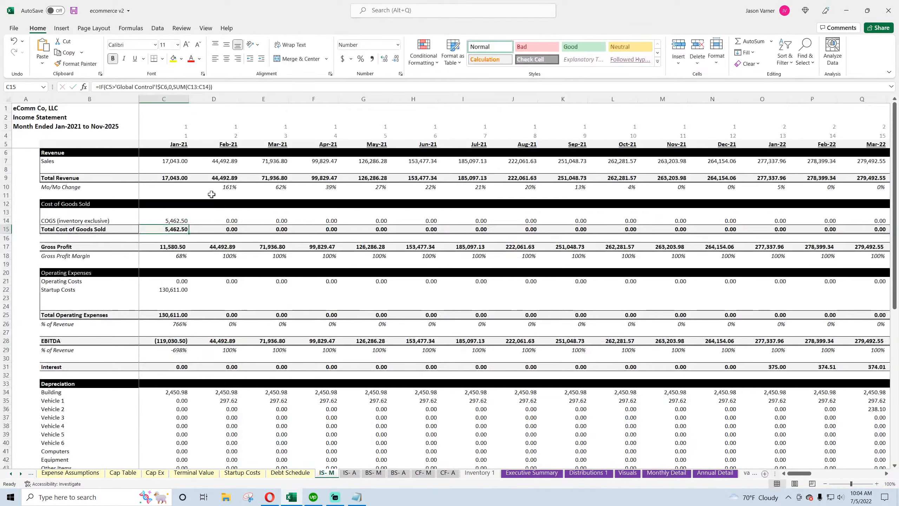
Fill the COGS formula across all months through Dec-25 and save the workbook
click(176, 220)
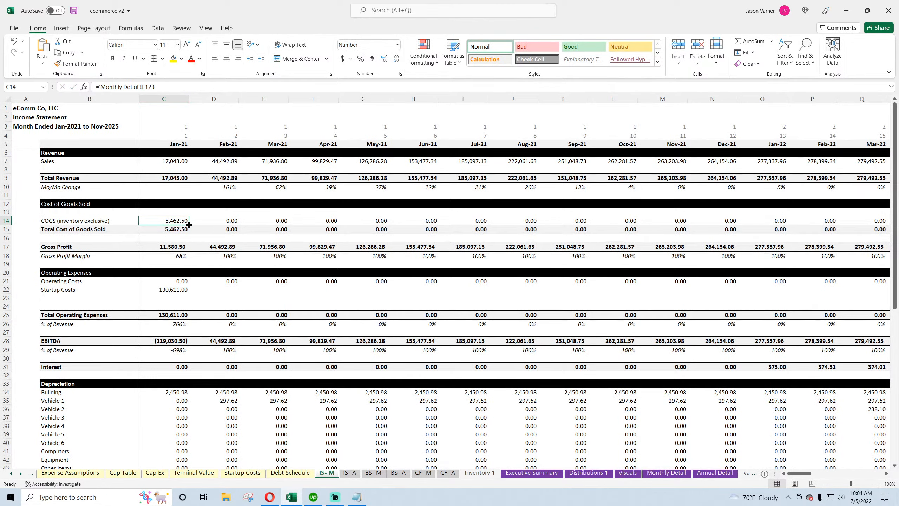
drag(189, 224, 838, 222)
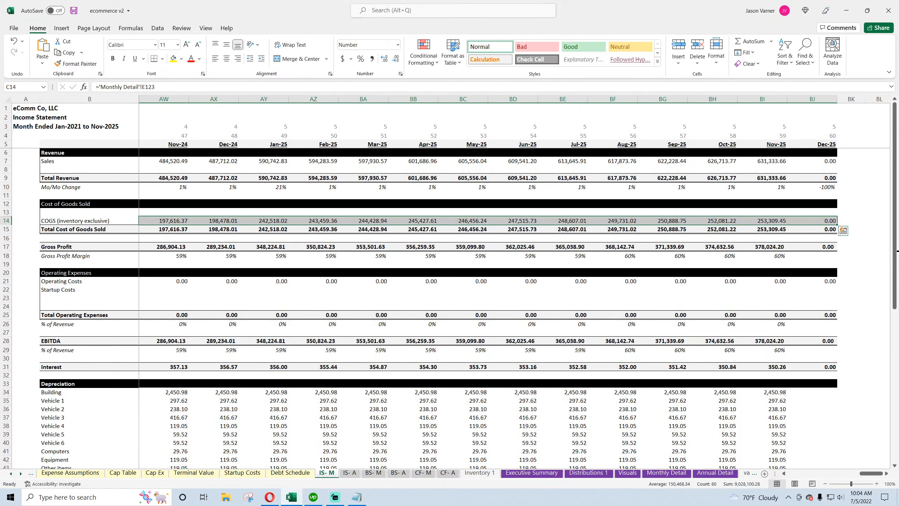
click(818, 220)
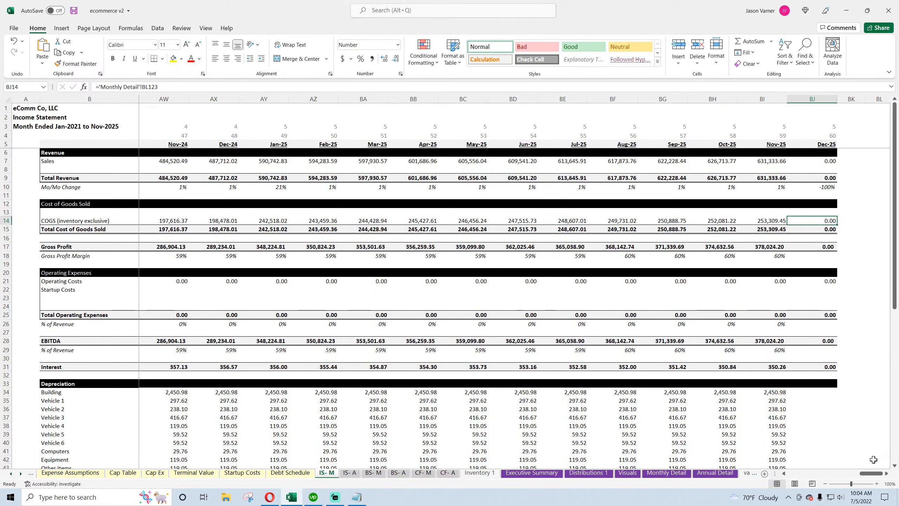
drag(871, 473, 796, 474)
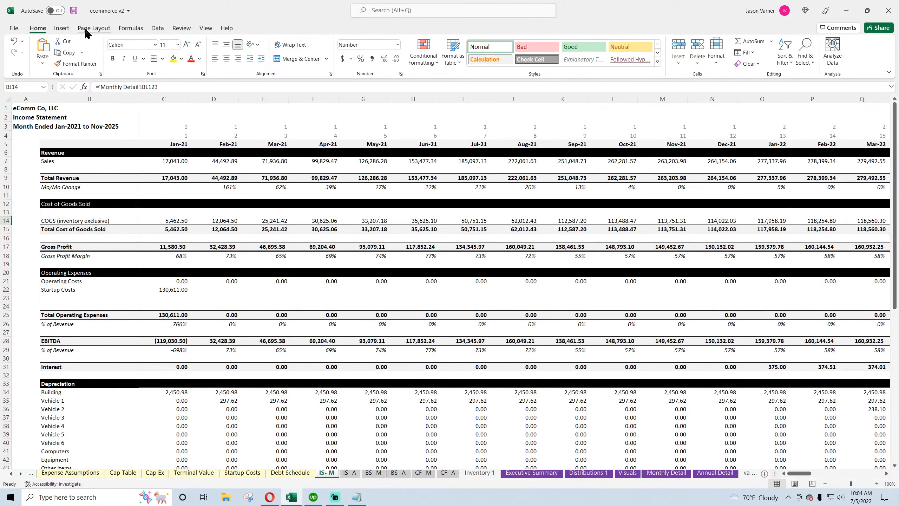
click(73, 11)
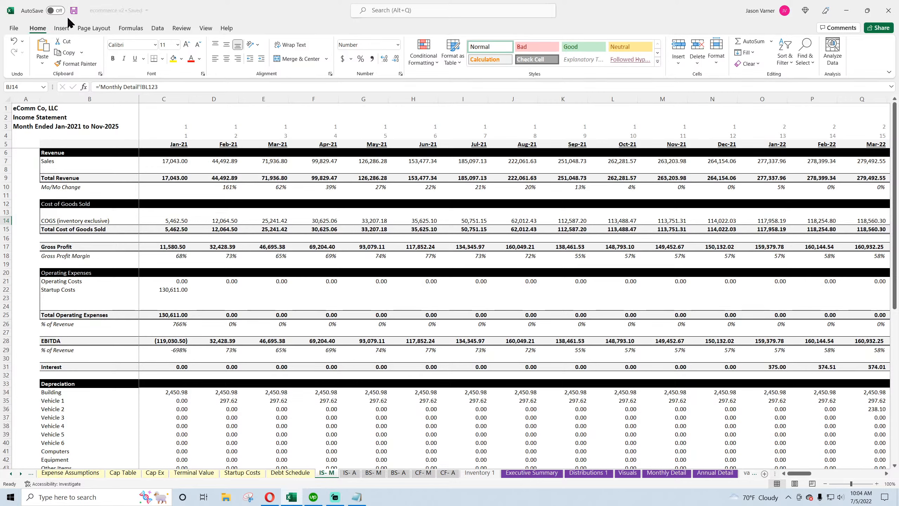
Start a formula in Jan-21 Operating Costs and review the Monthly Detail expense sections from Cost of Goods Sold down to Startup Costs
click(163, 284)
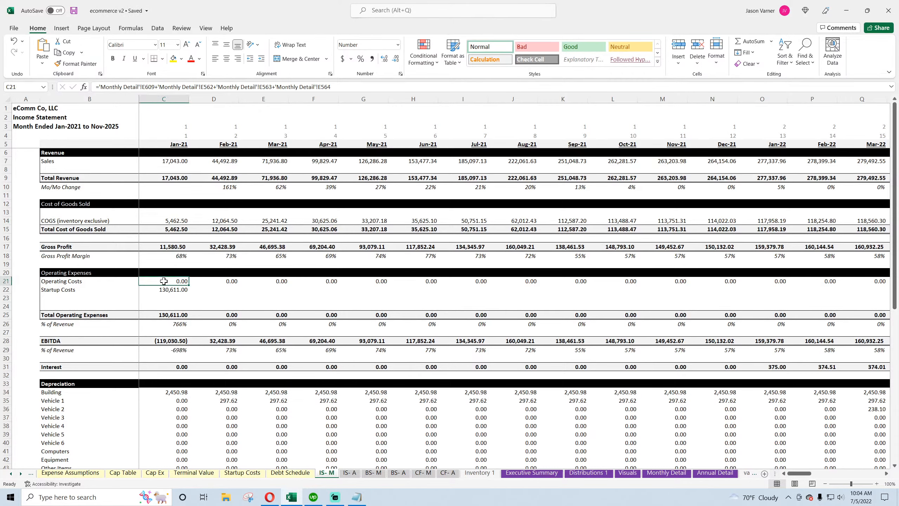
text(=)
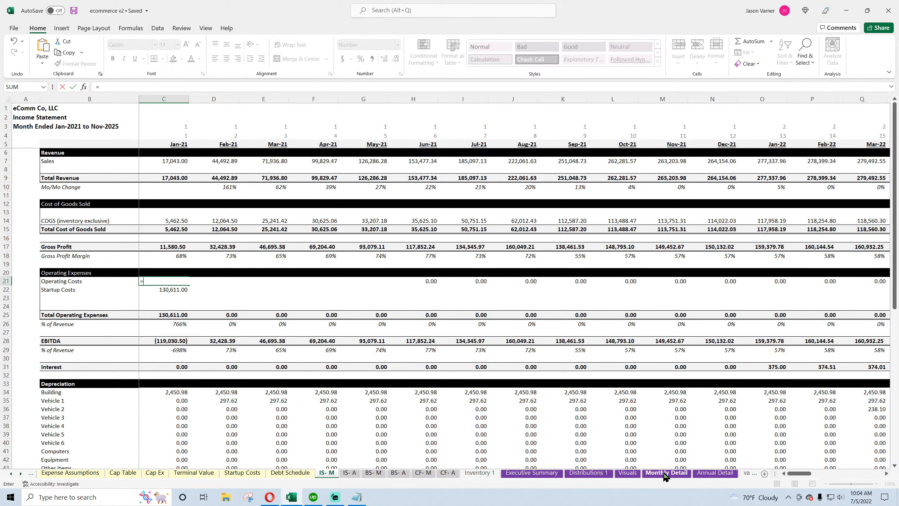
click(666, 473)
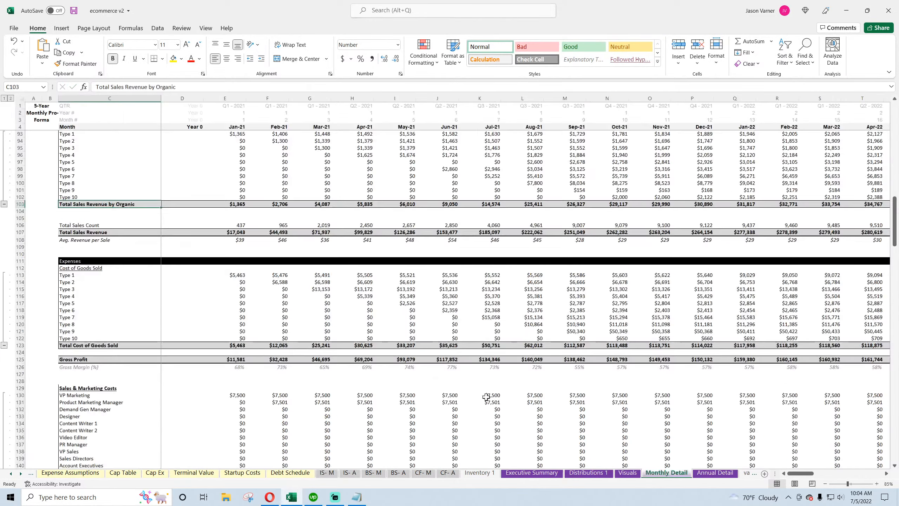
scroll(186, 287, down, 4)
scroll(186, 286, down, 15)
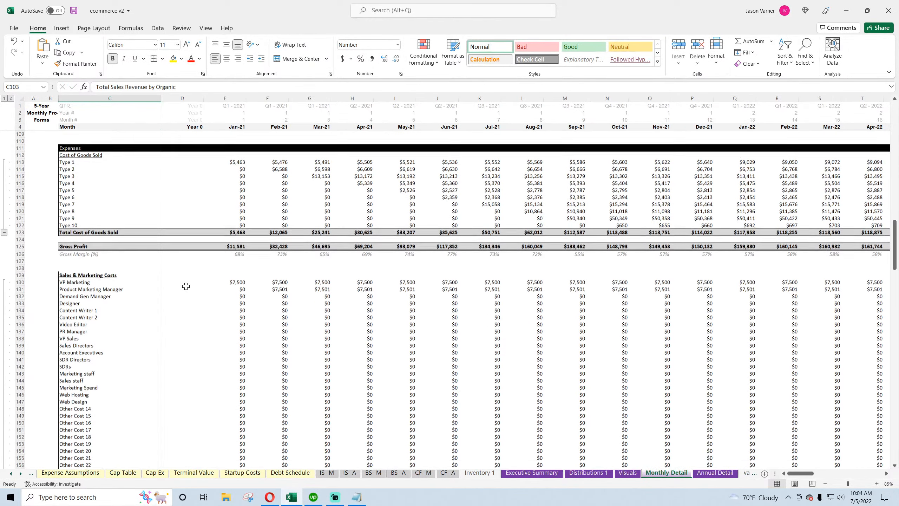
scroll(186, 286, down, 1)
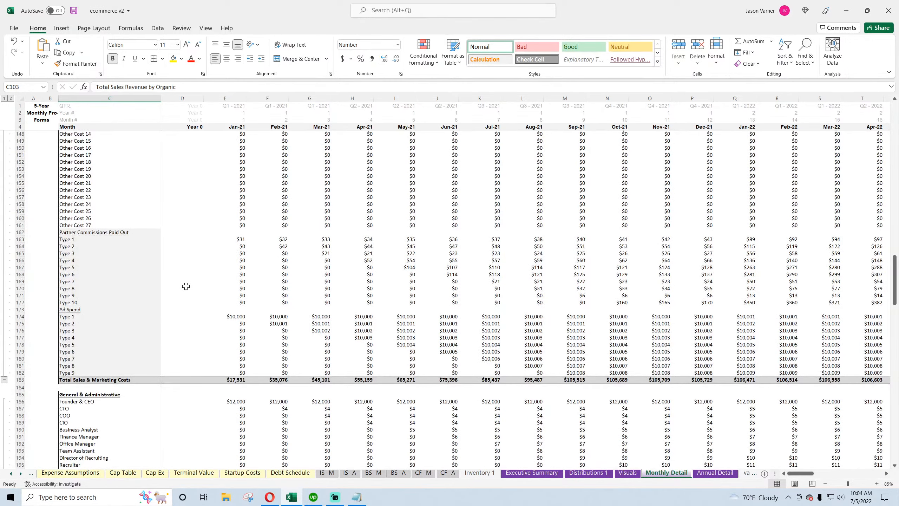
click(95, 232)
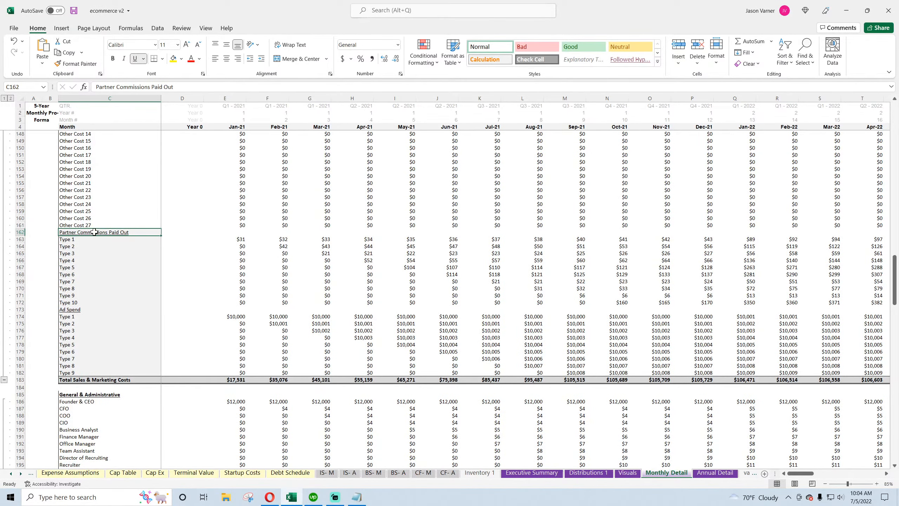
scroll(91, 308, down, 4)
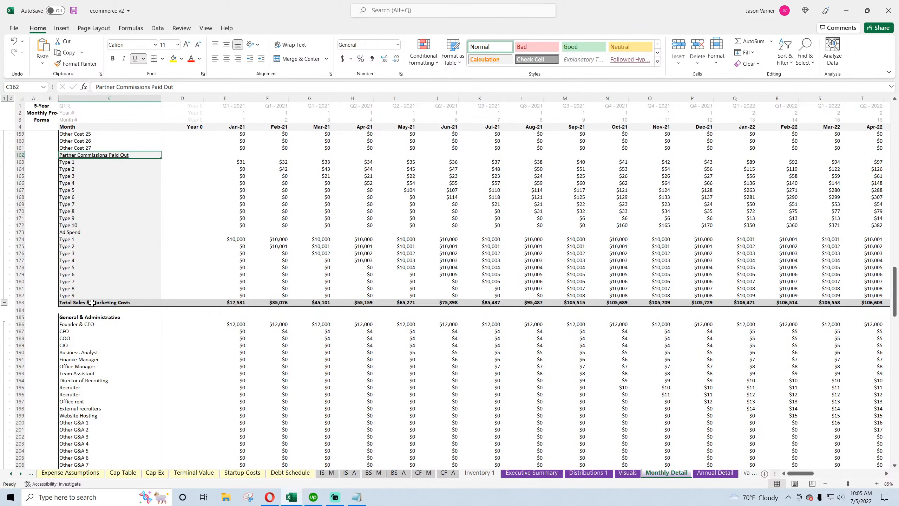
drag(91, 303, 325, 303)
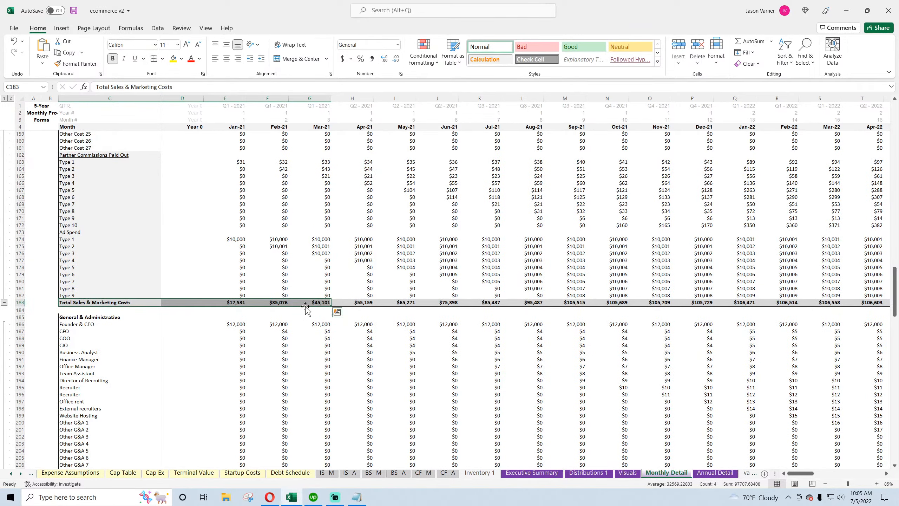
scroll(159, 297, down, 11)
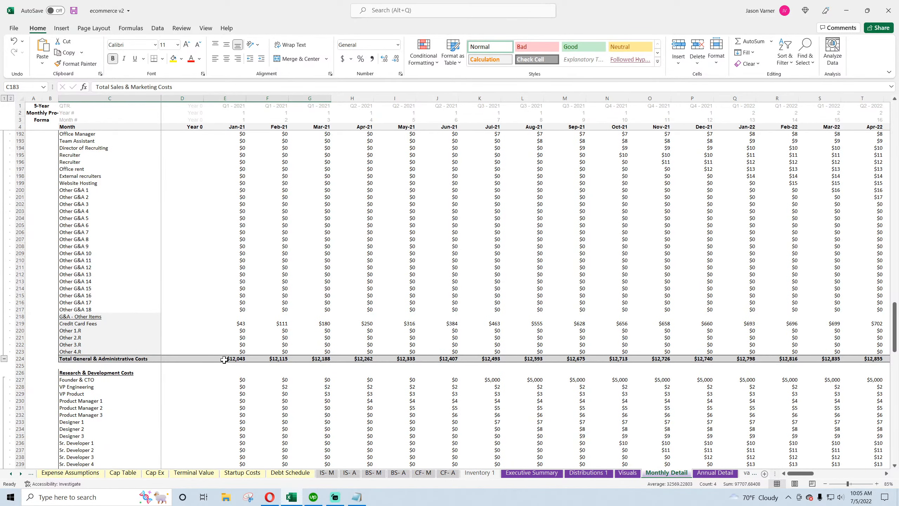
scroll(224, 356, down, 11)
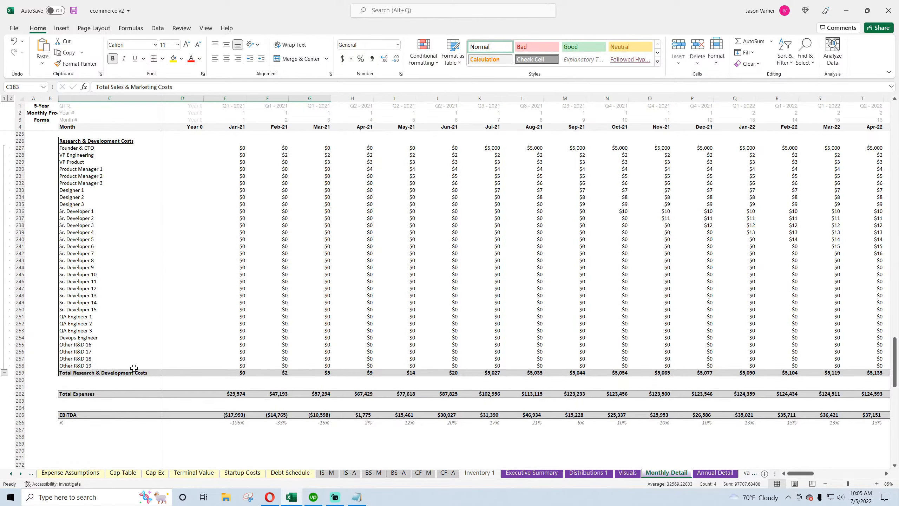
scroll(134, 356, up, 7)
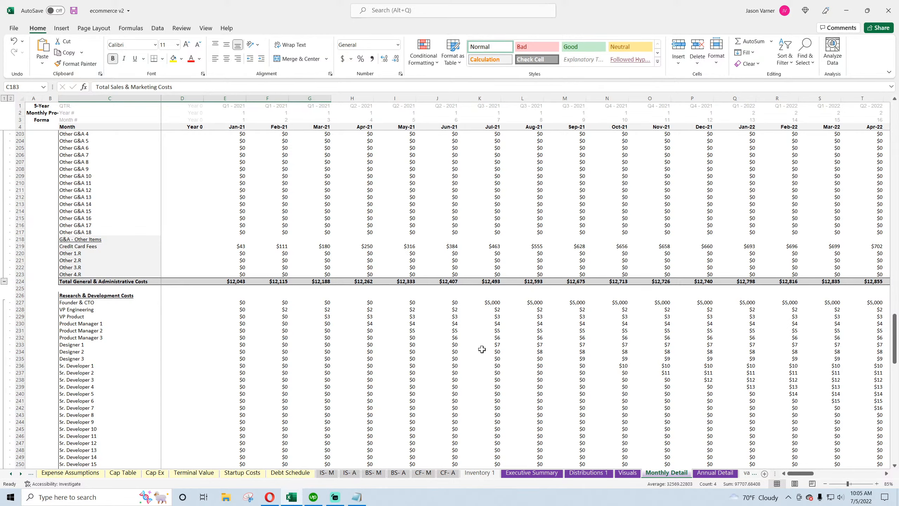
scroll(97, 313, down, 20)
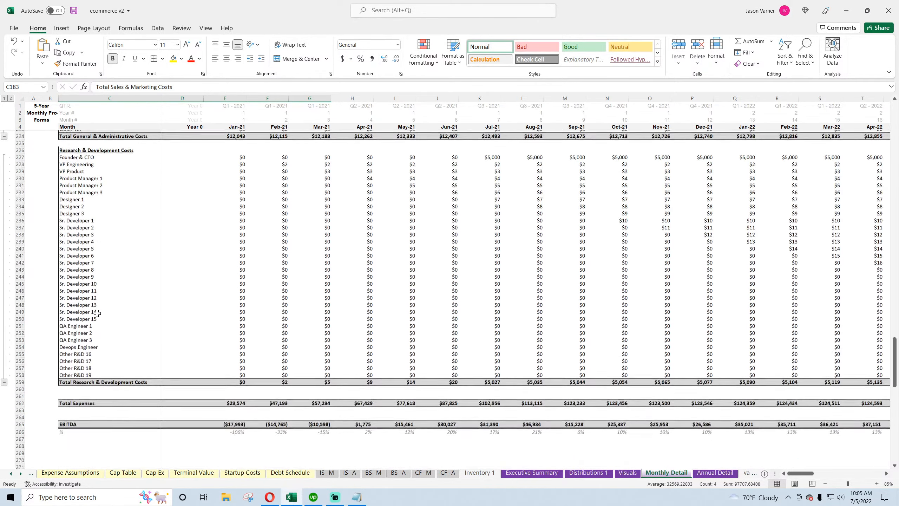
scroll(97, 313, down, 8)
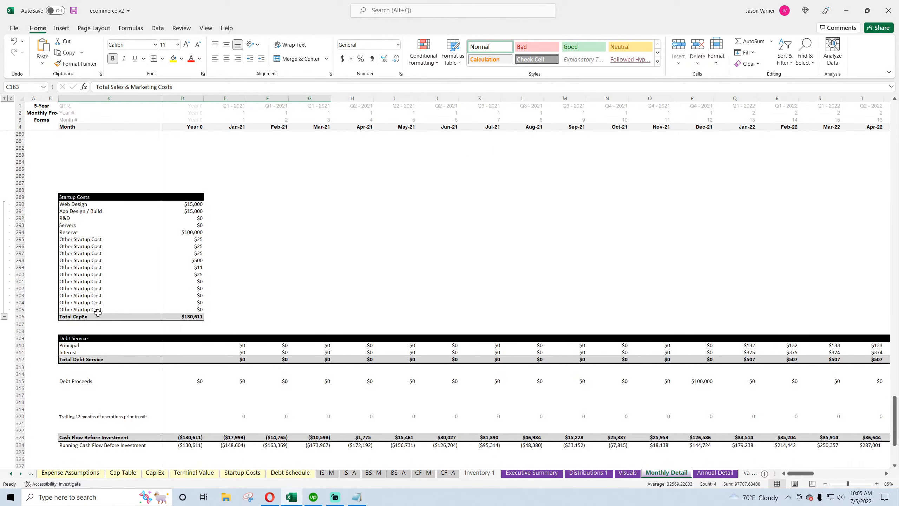
scroll(99, 311, up, 14)
scroll(99, 311, up, 15)
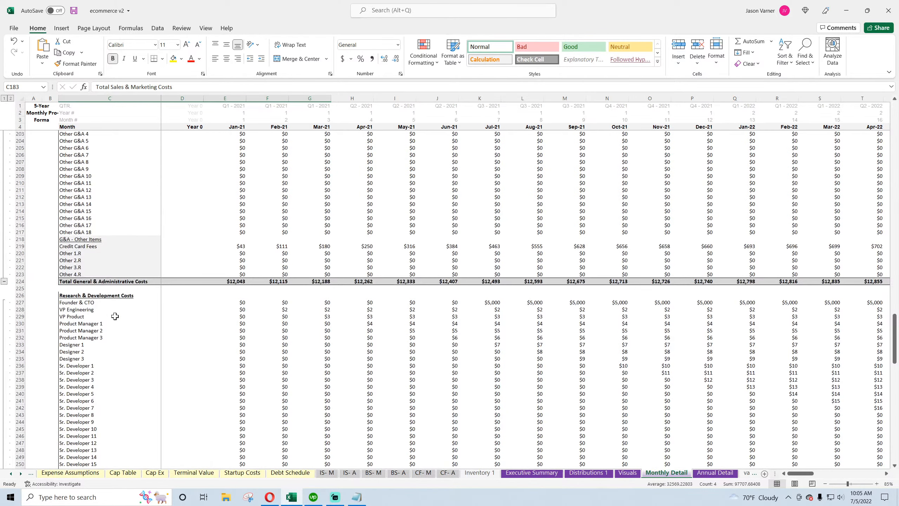
click(327, 472)
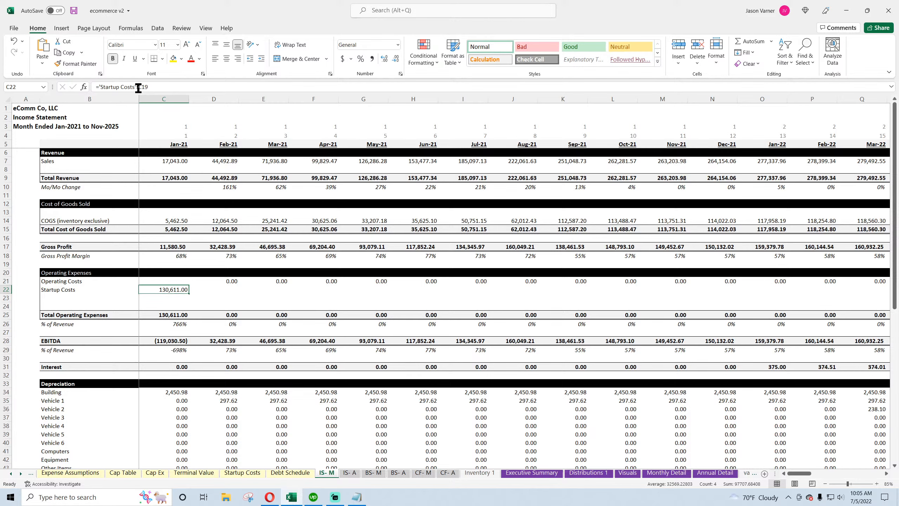
Save the workbook and clear the Operating Costs and Startup Costs labels and their Jan-21 and Feb-21 entries
key(Down)
key(Down)
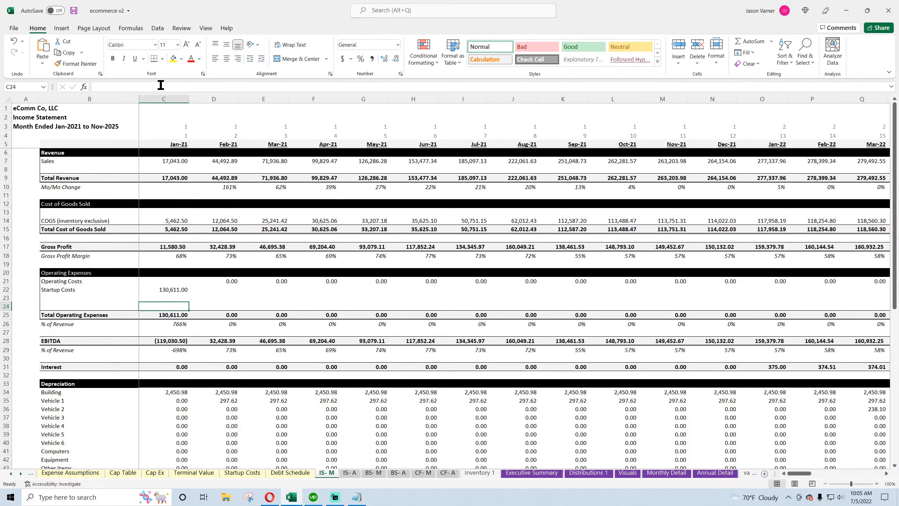
click(181, 296)
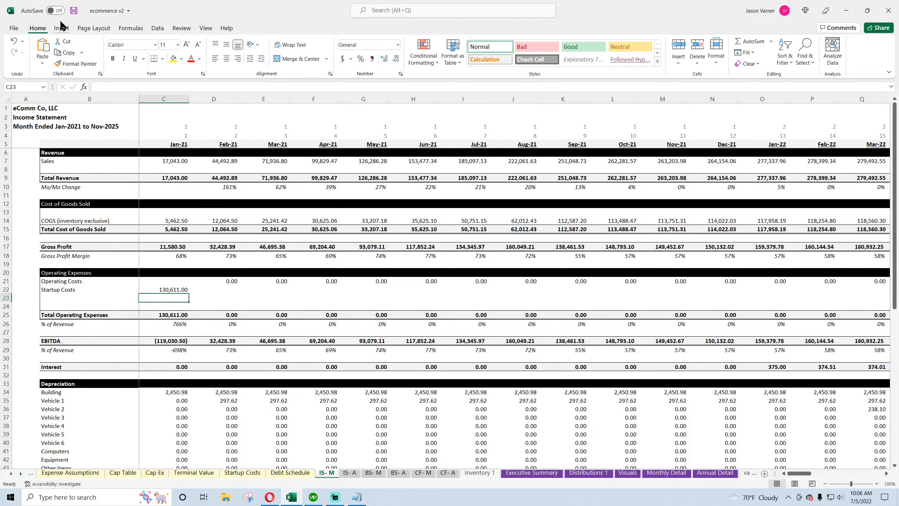
click(73, 10)
drag(64, 280, 230, 289)
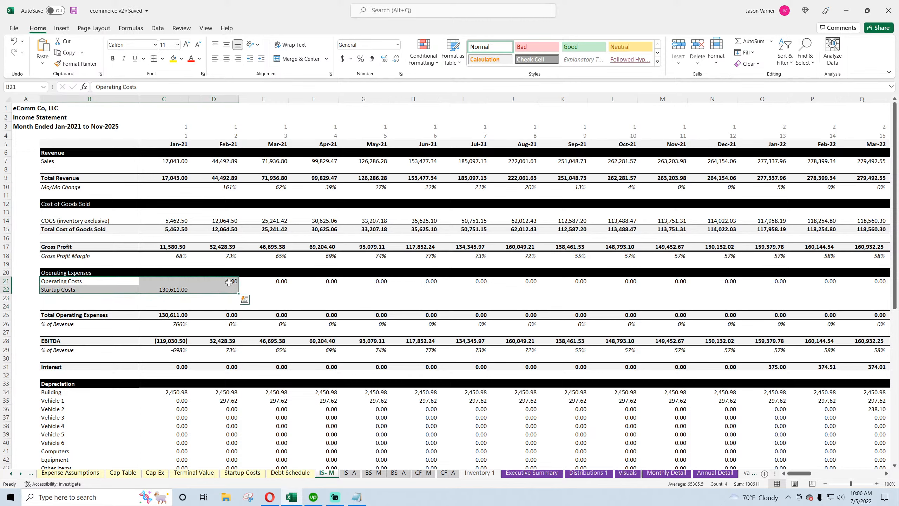
right_click(231, 290)
click(242, 163)
Enter the operating expense labels Sales and Marketing, General and Adminstrative, Research and Development, and Startup Costs
click(62, 282)
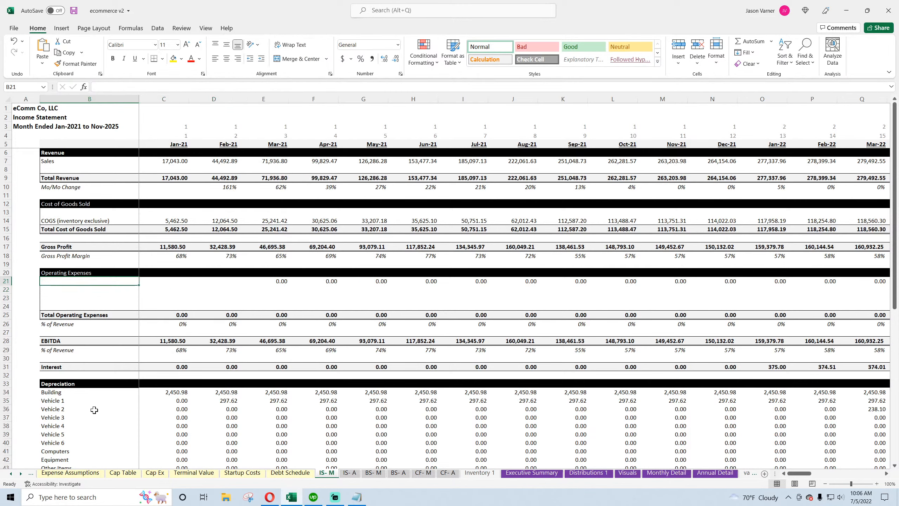
text(Sales a)
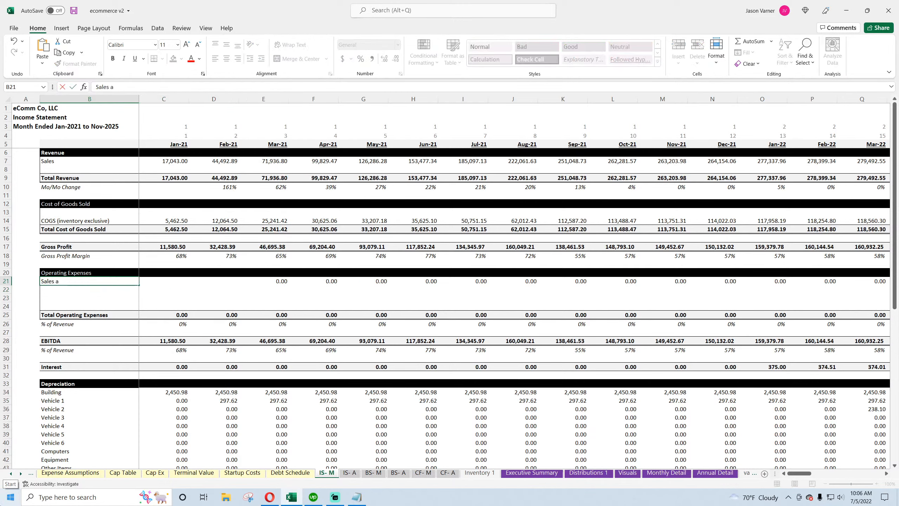
text(nd Marketing)
key(Return)
text(G)
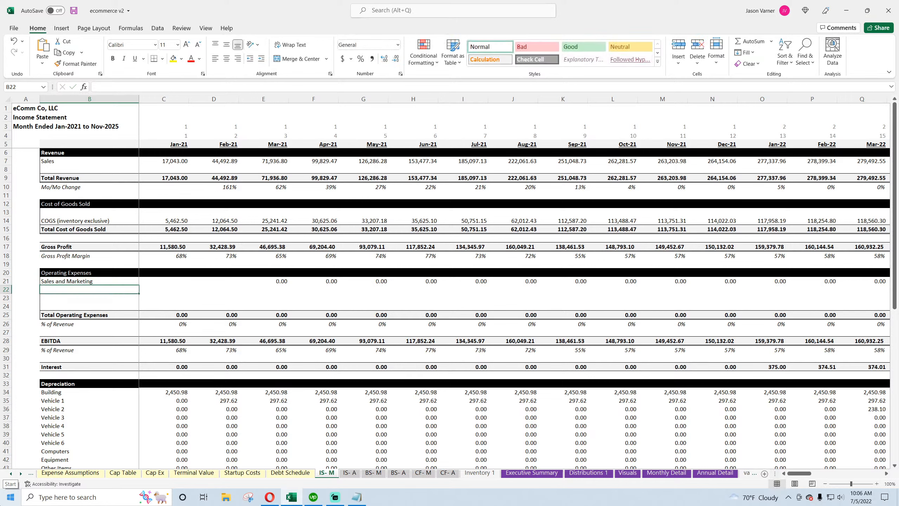
text(eneral and)
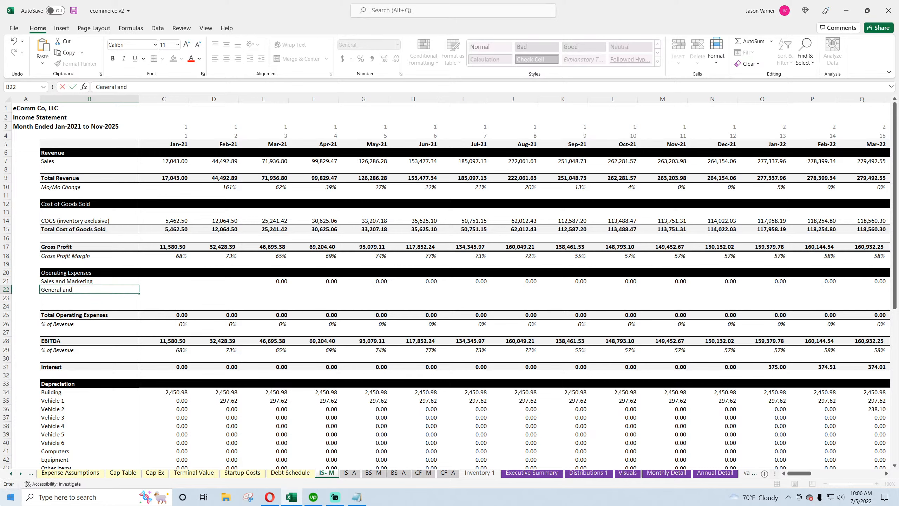
text( Adminstrative)
key(Return)
text(Re)
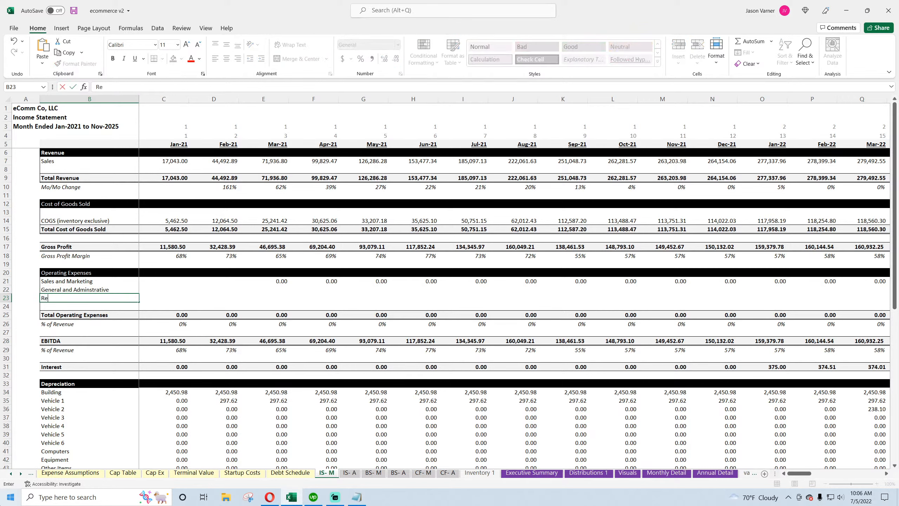
text(search and Development)
key(Return)
text(St)
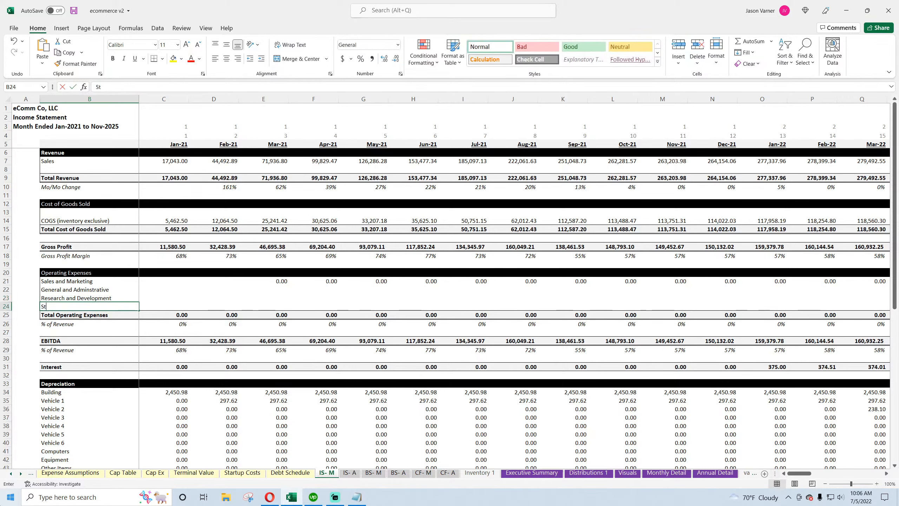
text(artup Costs)
key(Return)
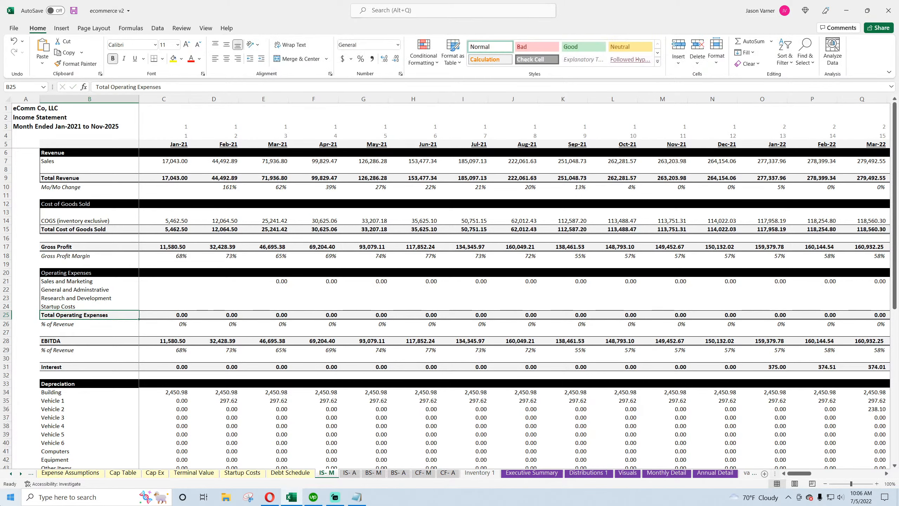
Link Jan-21 Sales and Marketing to the Monthly Detail Total Sales & Marketing Costs for Jan-21
key(Right)
key(Up)
key(Up)
key(Up)
key(Up)
text(=)
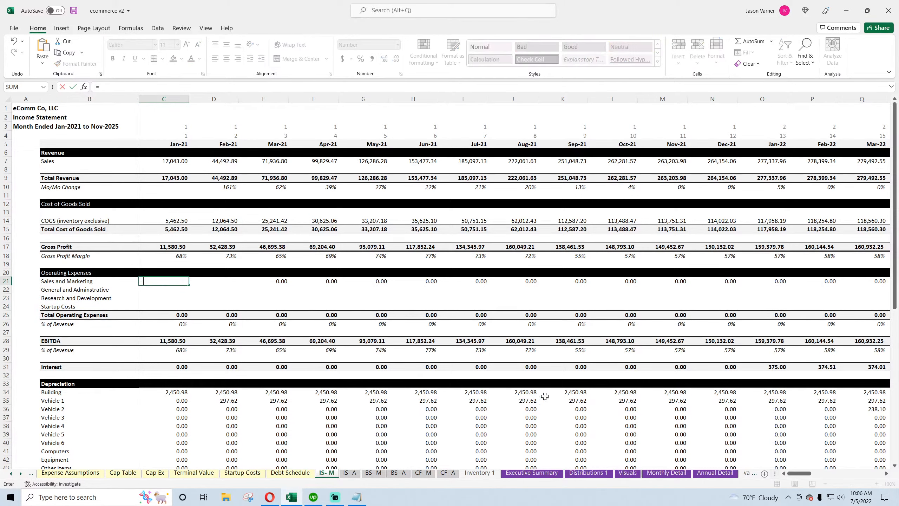
click(666, 473)
scroll(251, 311, up, 18)
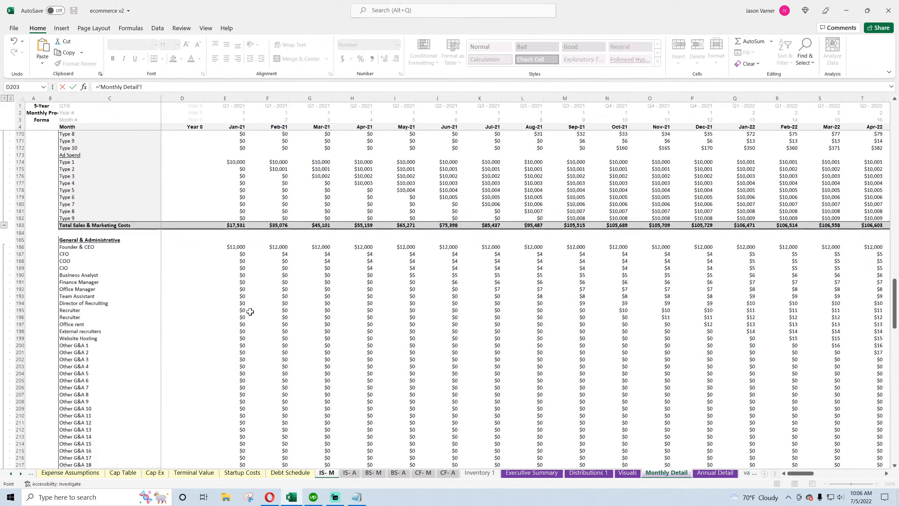
click(234, 225)
key(Return)
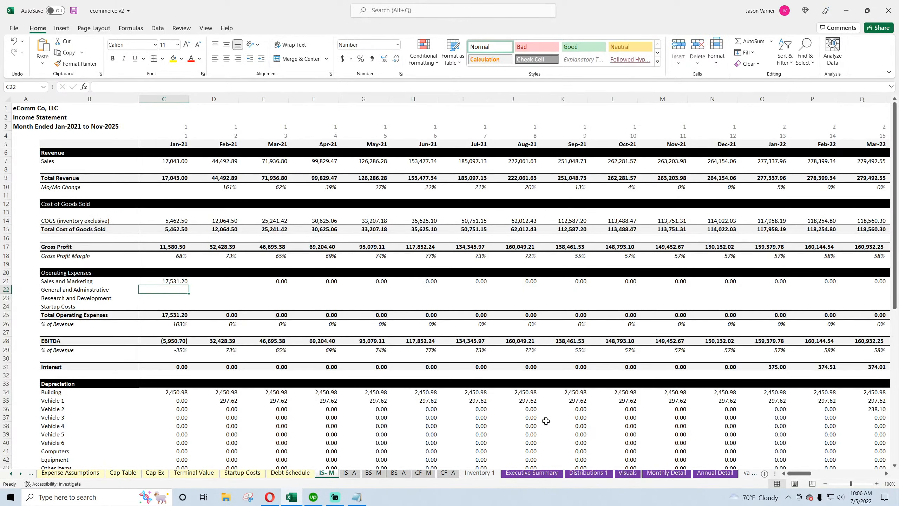
Link Jan-21 General and Adminstrative to the Monthly Detail Total General & Administrative Costs for Jan-21
text(=)
click(667, 472)
scroll(286, 342, down, 11)
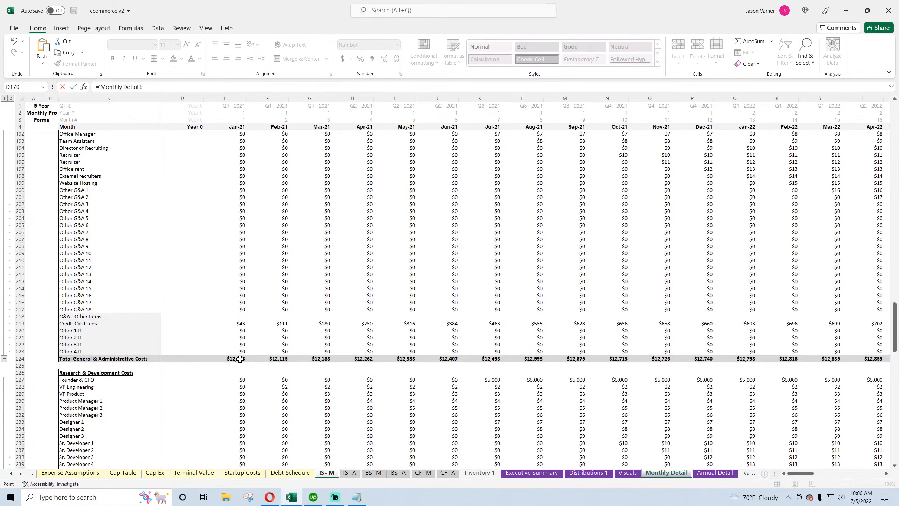
click(235, 361)
key(Return)
Link Jan-21 Research and Development to the Monthly Detail Total Research & Development Costs for Jan-21
text(=)
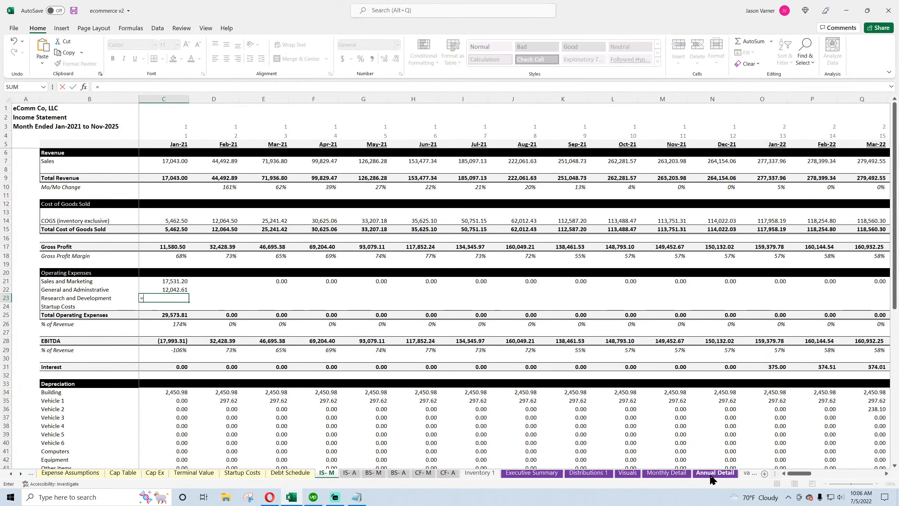
click(667, 472)
scroll(259, 360, down, 12)
scroll(259, 359, down, 4)
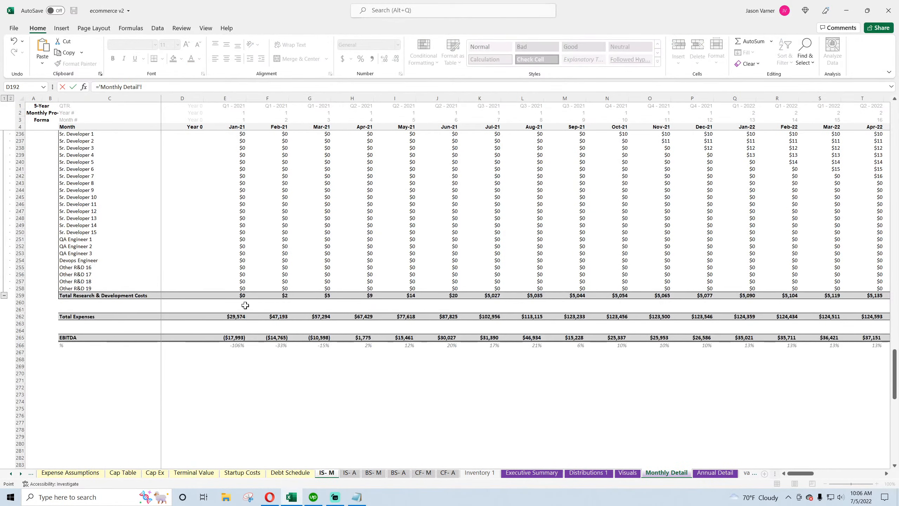
click(240, 296)
key(Return)
Link Jan-21 Startup Costs to the Startup Costs sheet total and fill the three Monthly Detail expense links through May-21
text(=)
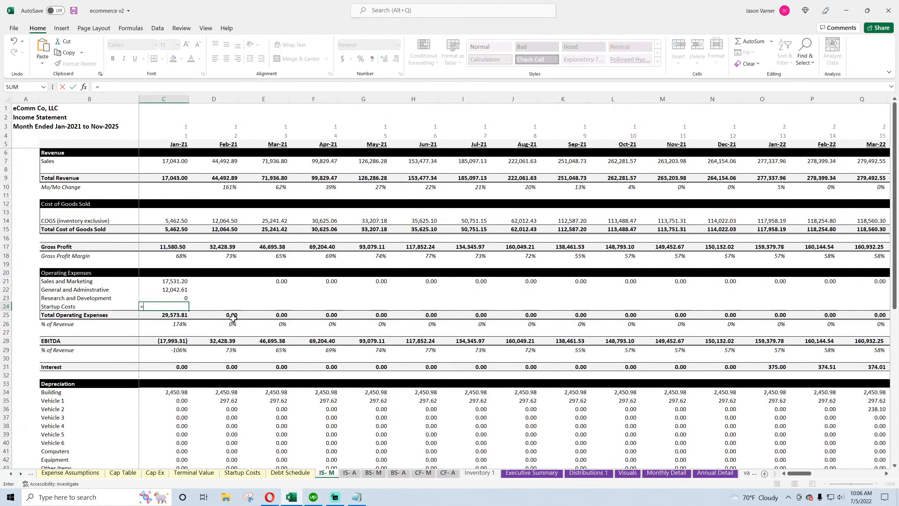
click(242, 473)
click(144, 261)
key(Return)
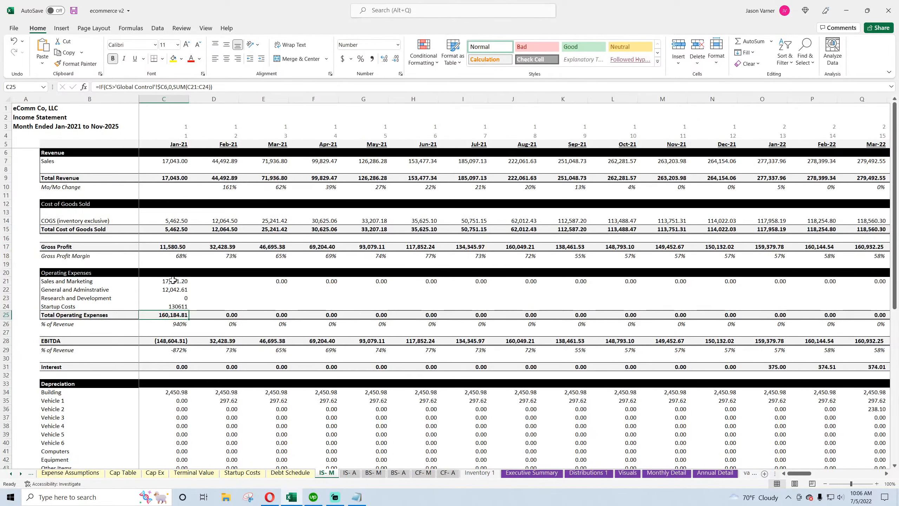
drag(167, 281, 389, 301)
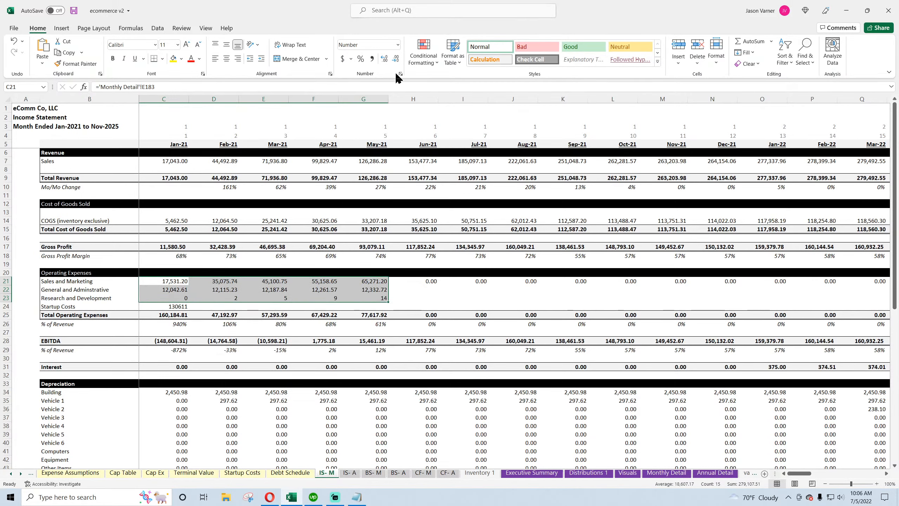
click(167, 289)
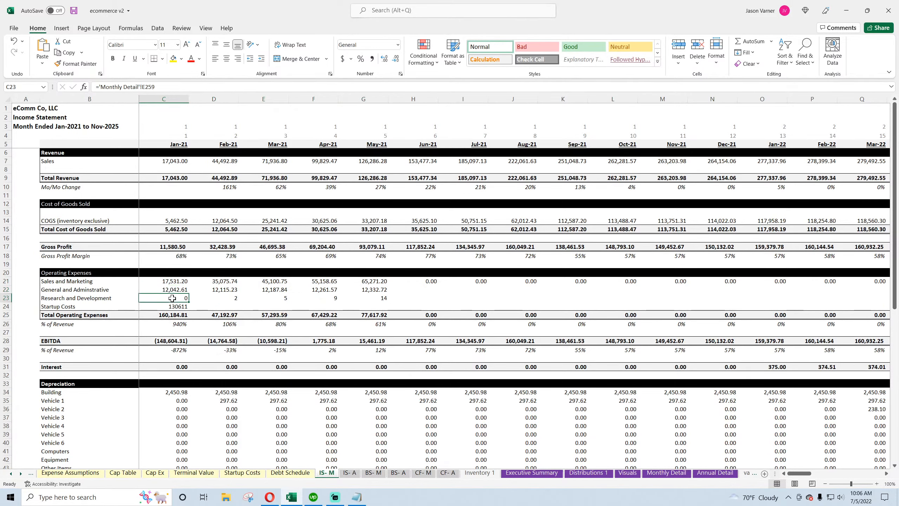
Re-enter the Jan-21 Research and Development link and fill it across the row through Jun-21
click(177, 298)
click(171, 87)
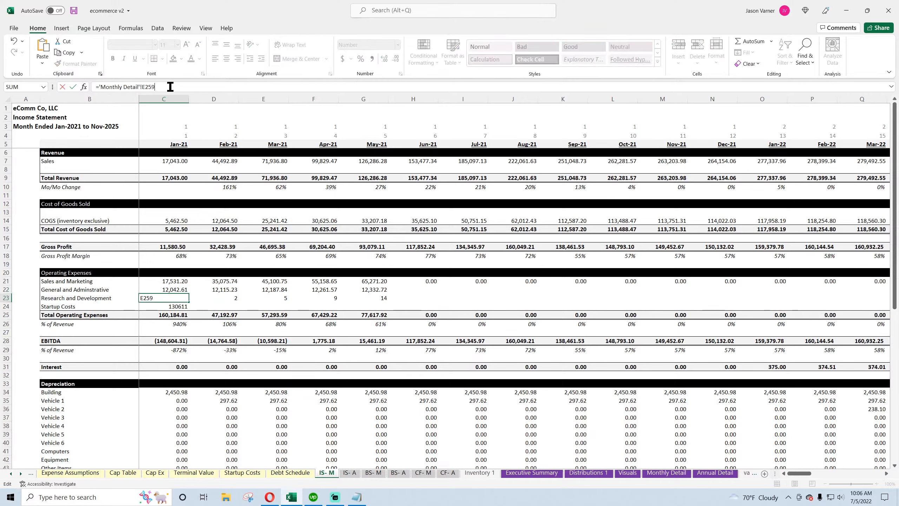
key(Return)
click(181, 297)
drag(189, 301, 400, 309)
click(171, 298)
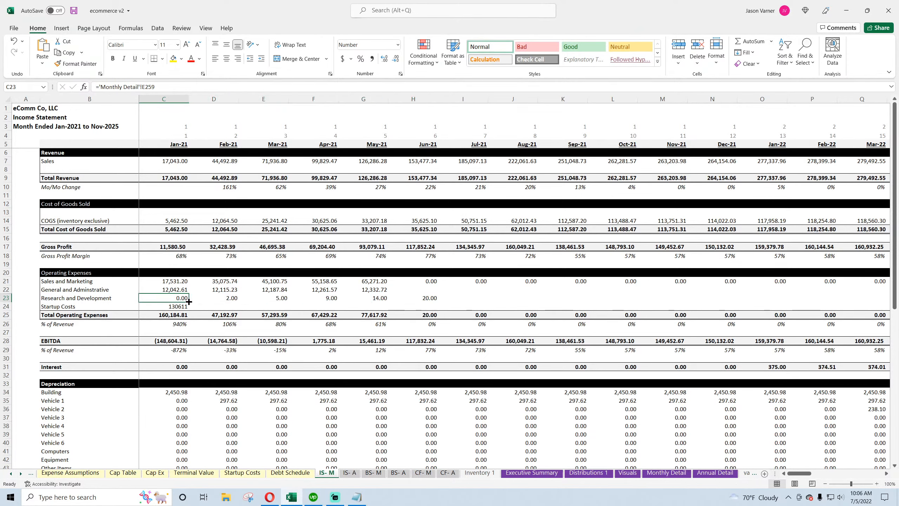
drag(189, 308, 189, 309)
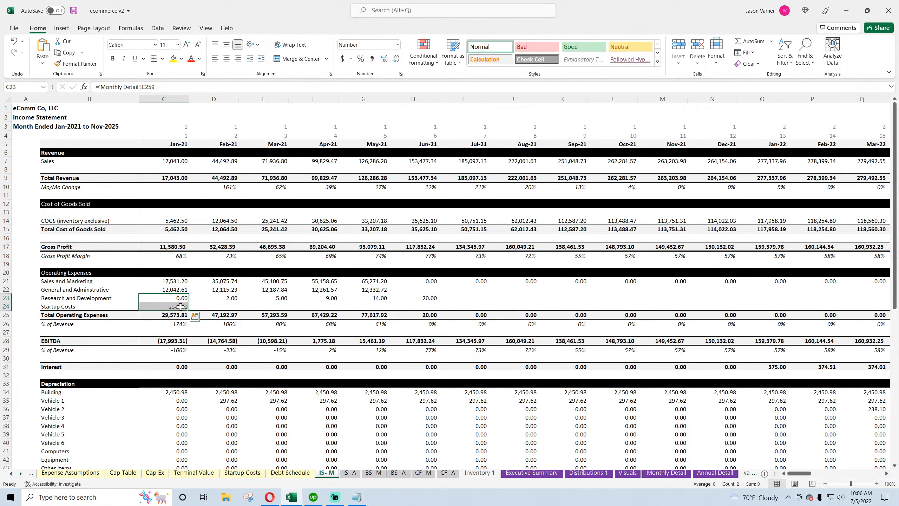
Relink Jan-21 Startup Costs to the total on the Startup Costs sheet
click(178, 307)
text(=)
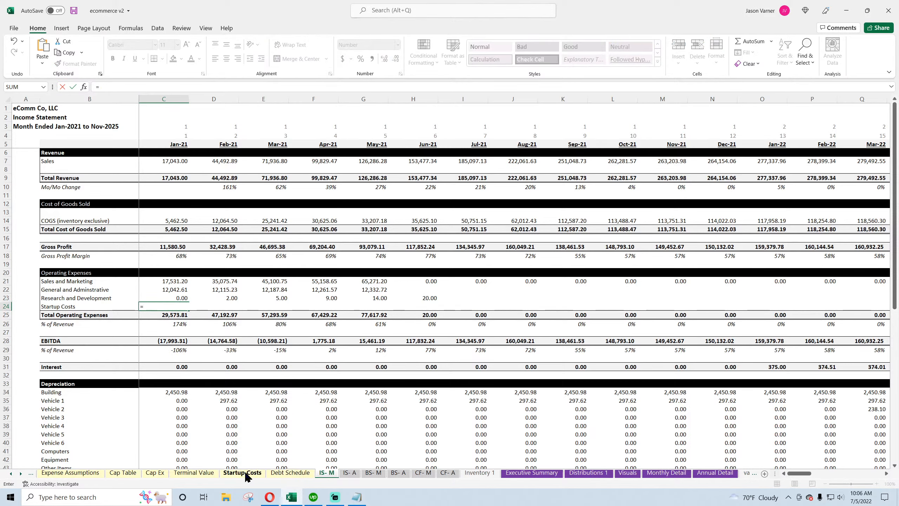
click(242, 472)
click(149, 258)
key(Return)
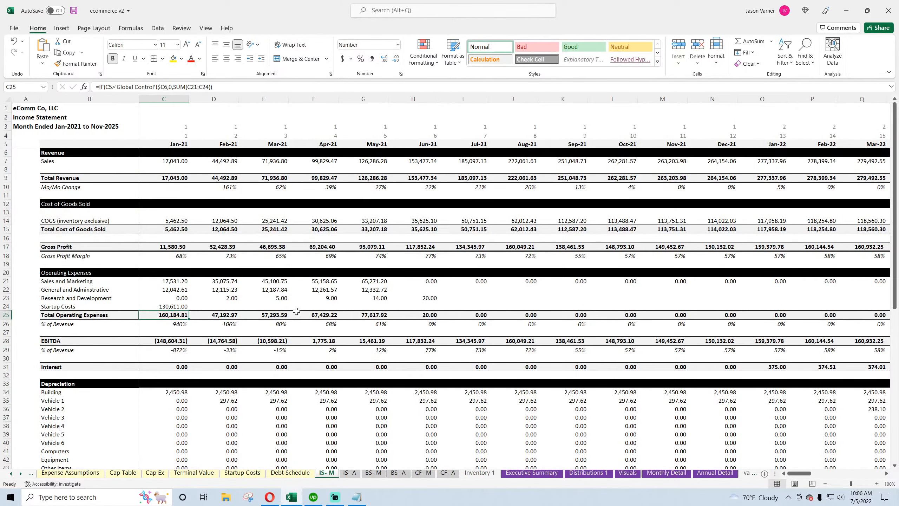
Fill the Sales and Marketing, General and Adminstrative and Research and Development links across the remaining months
drag(378, 281, 828, 303)
drag(874, 473, 800, 474)
Save the workbook and inspect the EBITDA formulas across several months
click(73, 341)
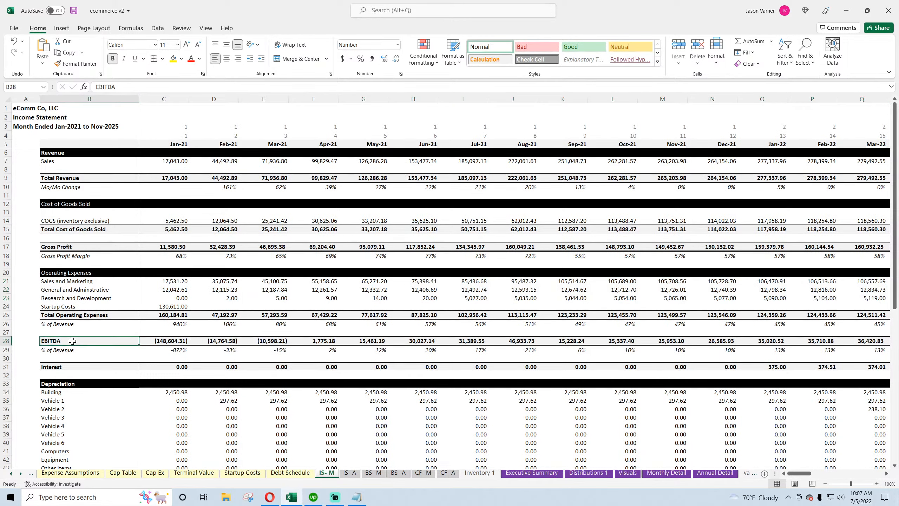
click(161, 339)
click(234, 342)
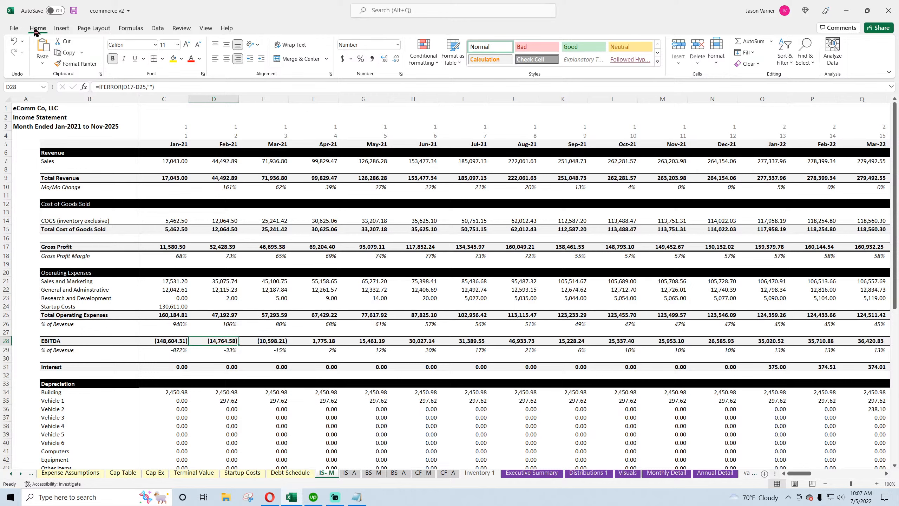
click(74, 11)
key(Right)
key(Right)
key(Right)
key(Right)
key(Right)
key(Right)
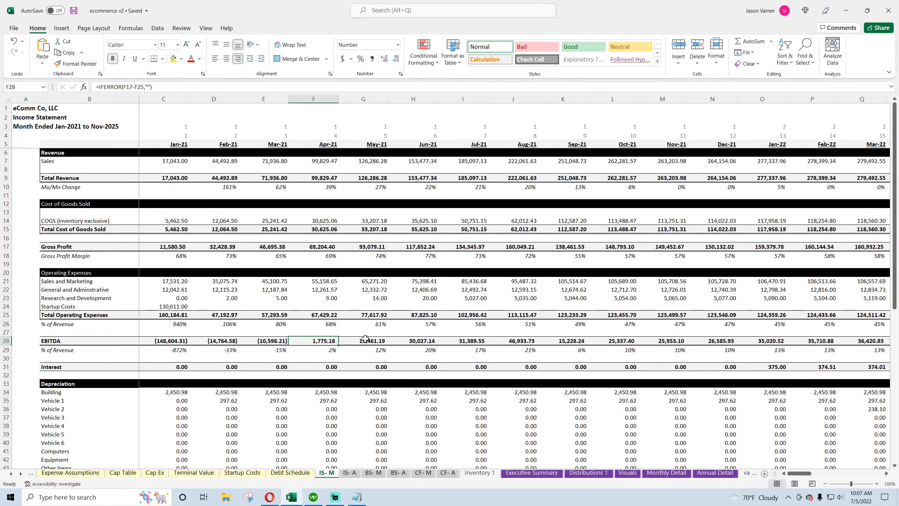
key(Right)
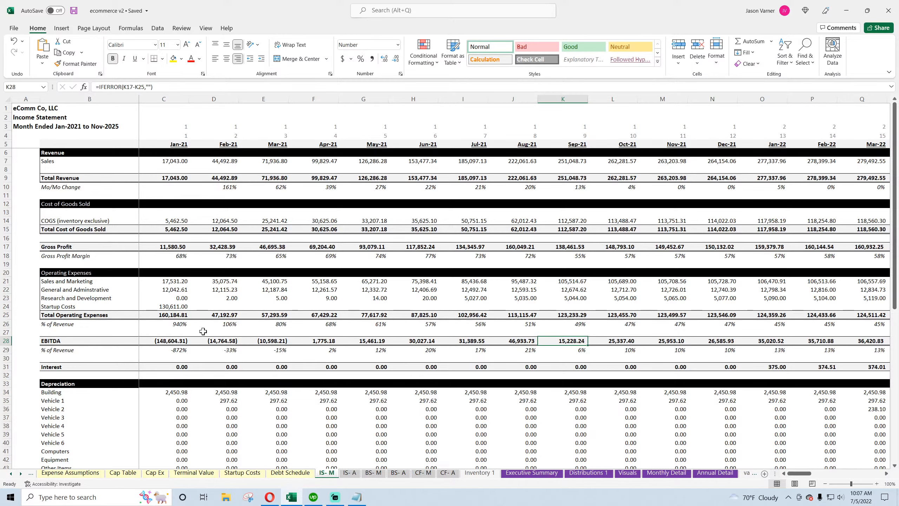
Examine the Interest formula and its source on the Debt Schedule sheet
scroll(203, 331, down, 4)
click(175, 272)
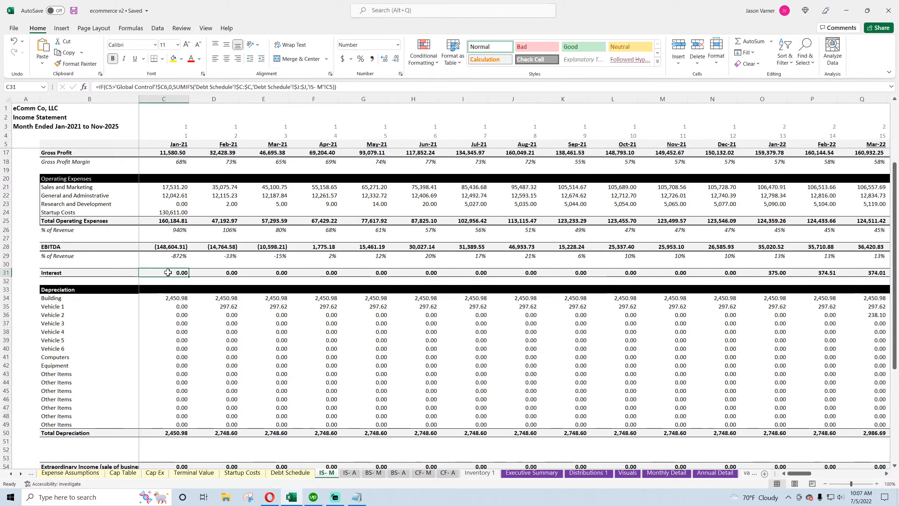
click(290, 473)
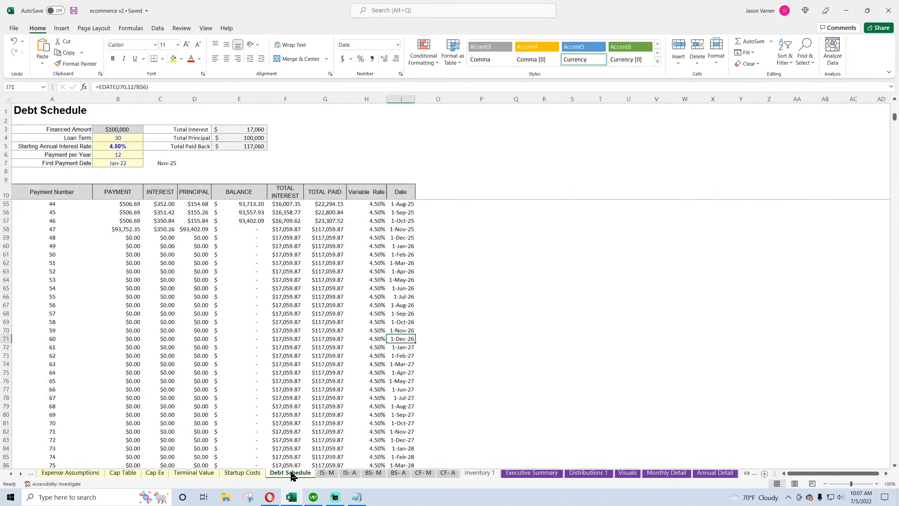
scroll(195, 371, up, 15)
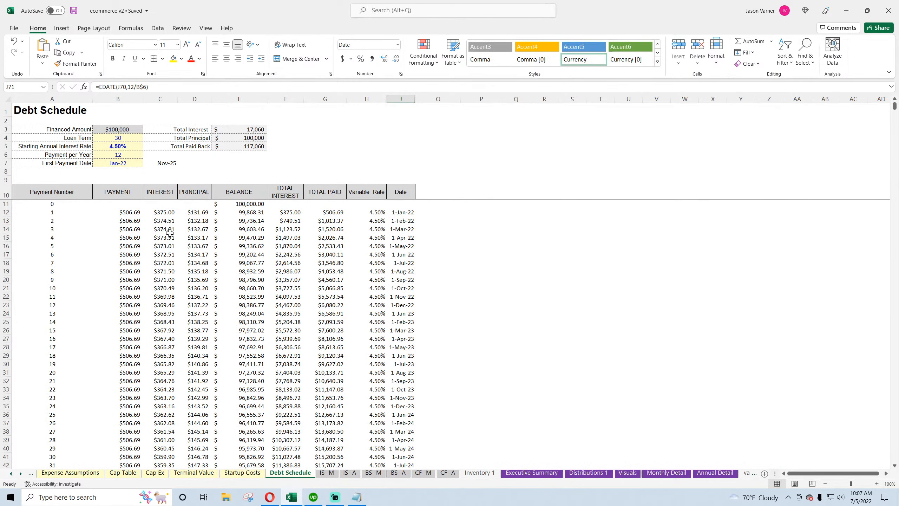
click(165, 211)
click(327, 472)
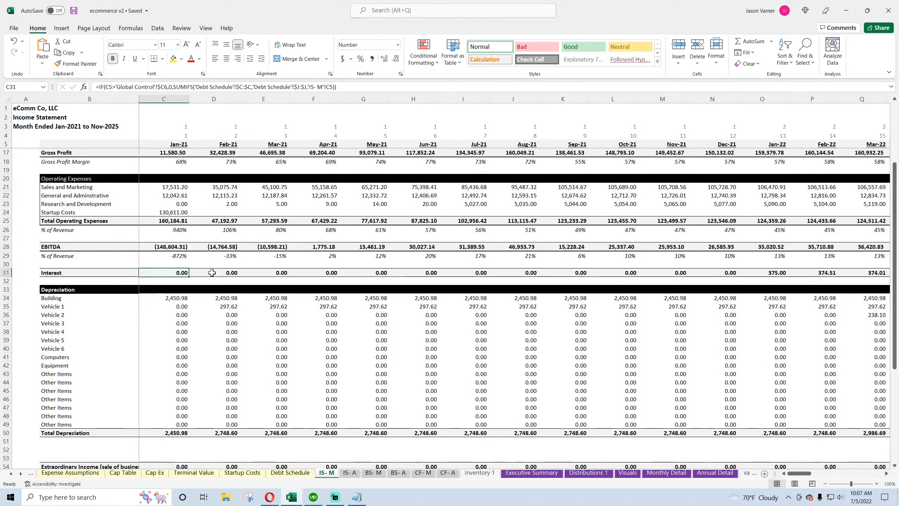
click(212, 273)
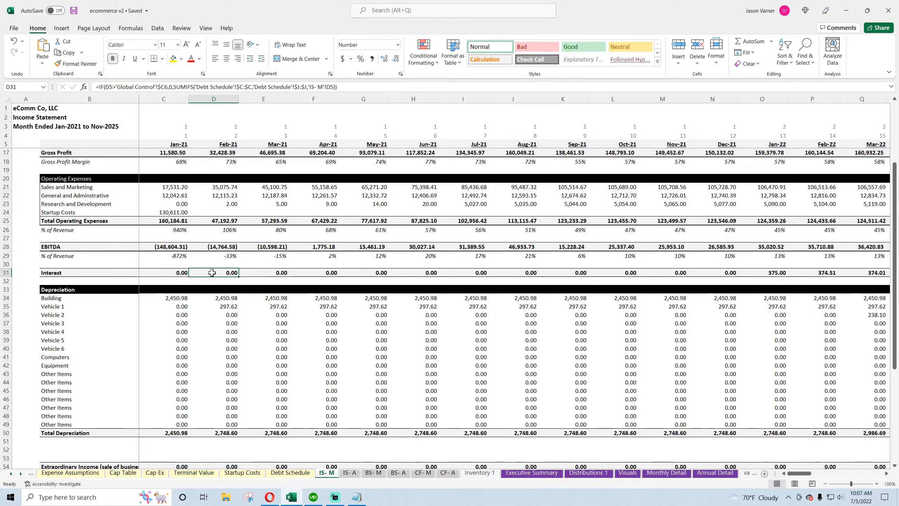
double_click(168, 273)
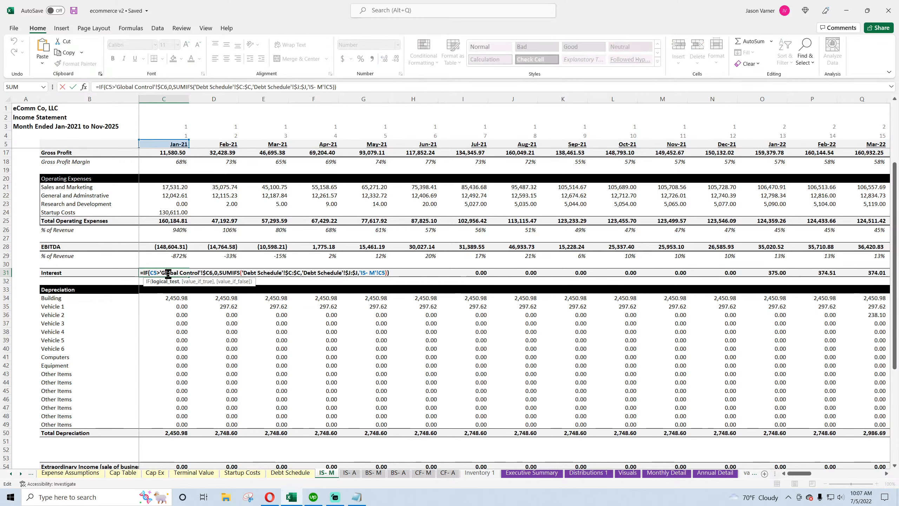
key(Return)
Set the Debt Schedule's First Payment Date to Jan-21
click(290, 472)
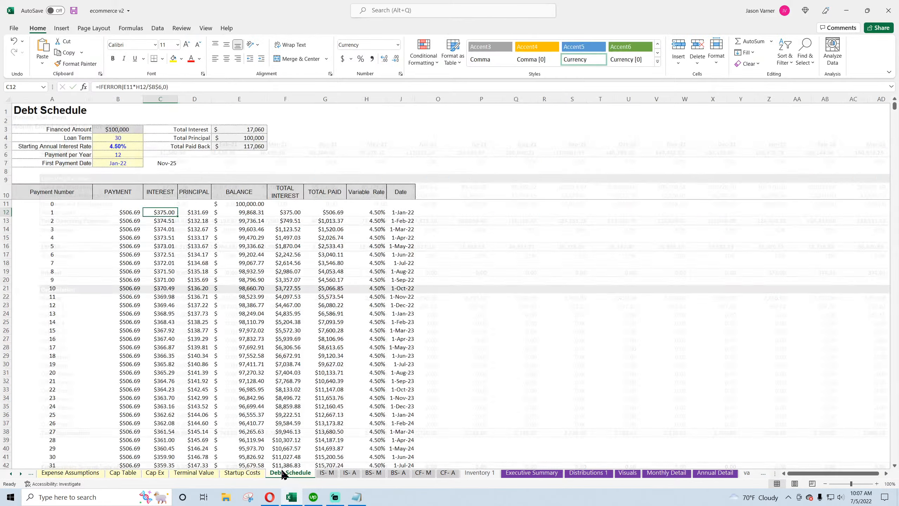
click(131, 164)
click(146, 163)
drag(146, 186, 146, 174)
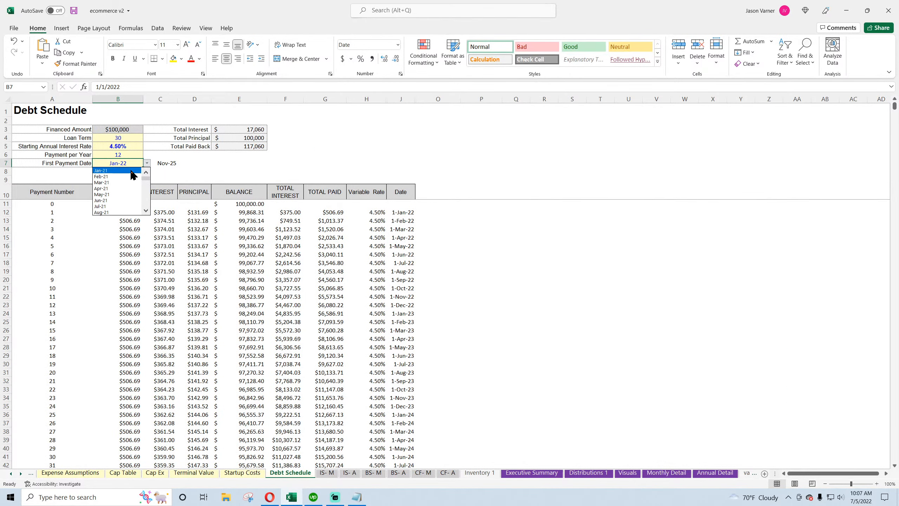
click(131, 171)
click(326, 472)
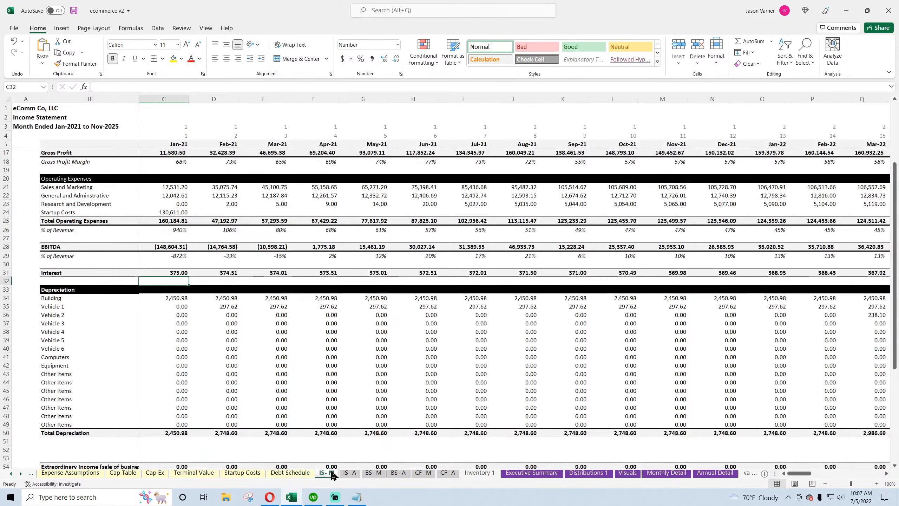
Review the Interest and Depreciation formulas across the monthly columns
click(175, 272)
click(214, 272)
click(273, 272)
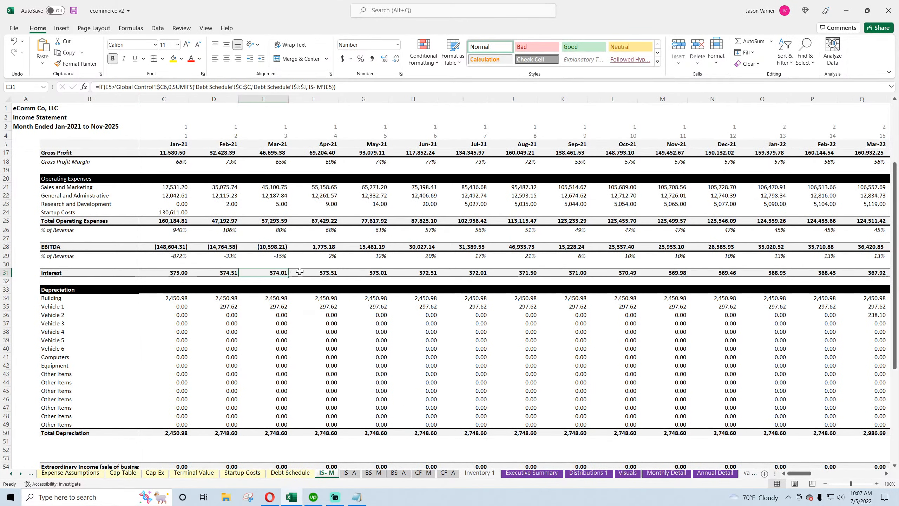
click(327, 271)
click(375, 271)
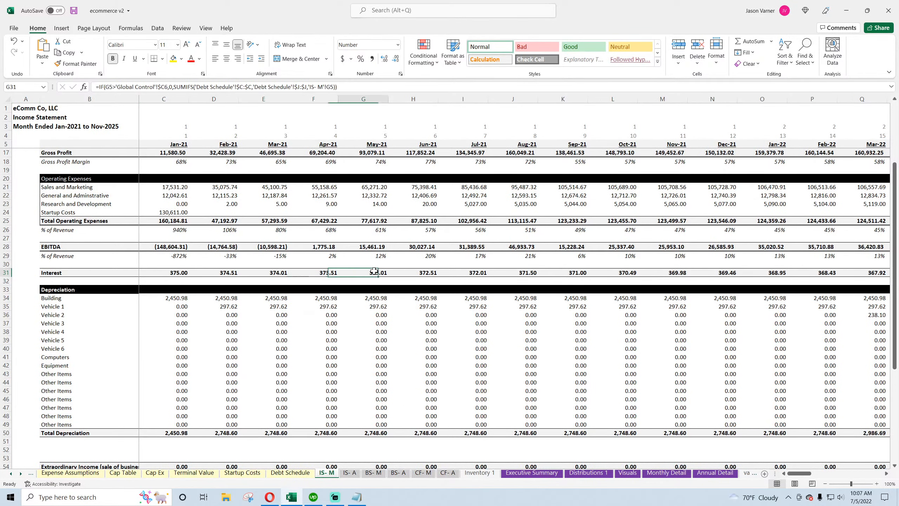
click(186, 298)
click(226, 304)
click(300, 312)
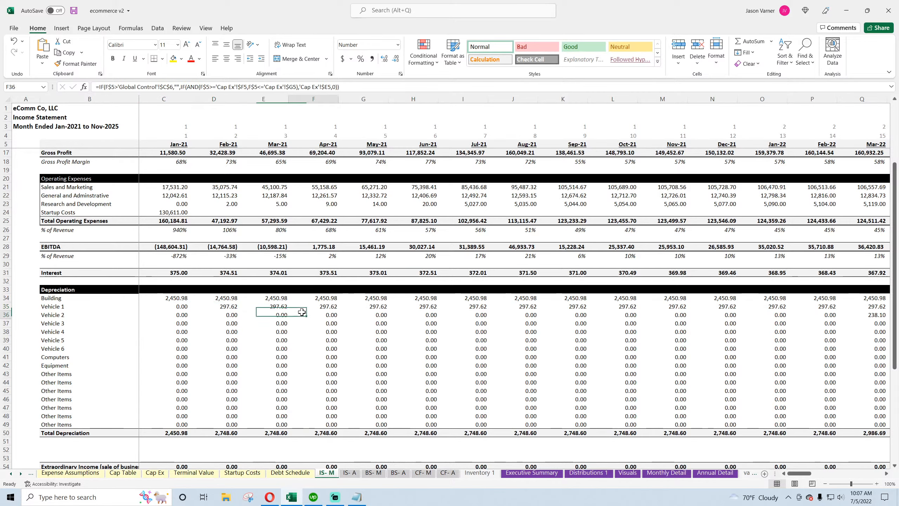
Examine the asset list, cost bases and useful lives on the Cap Ex sheet
click(155, 472)
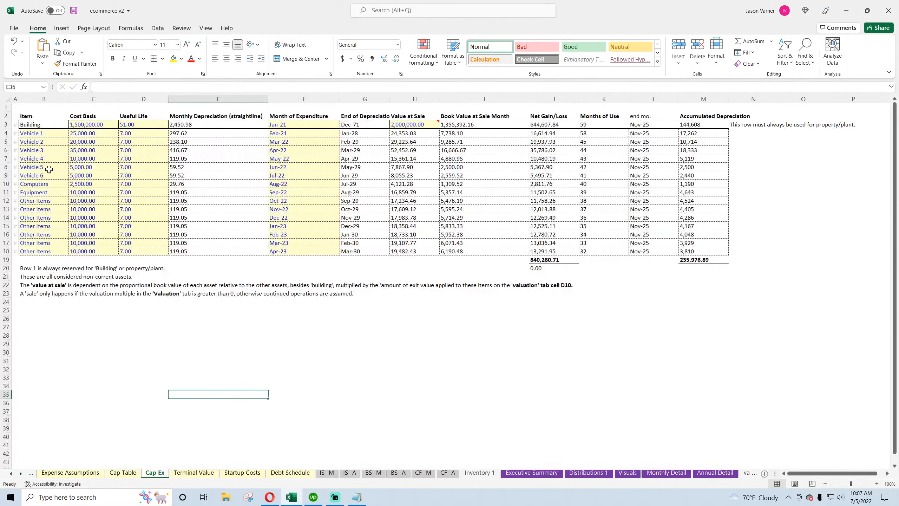
click(39, 167)
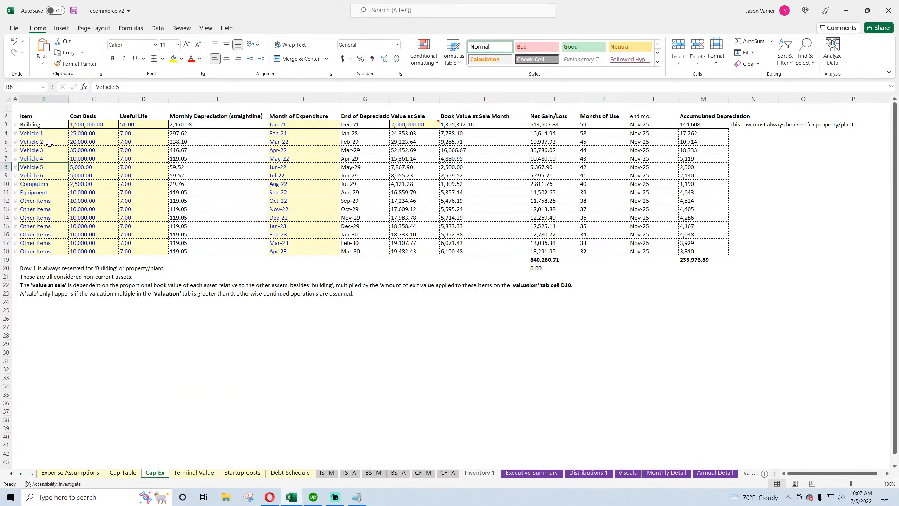
click(46, 136)
click(42, 150)
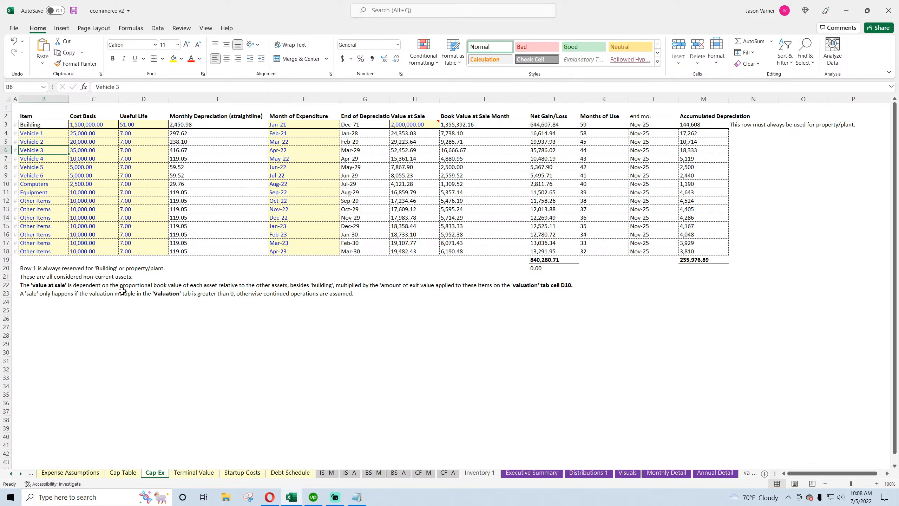
click(39, 124)
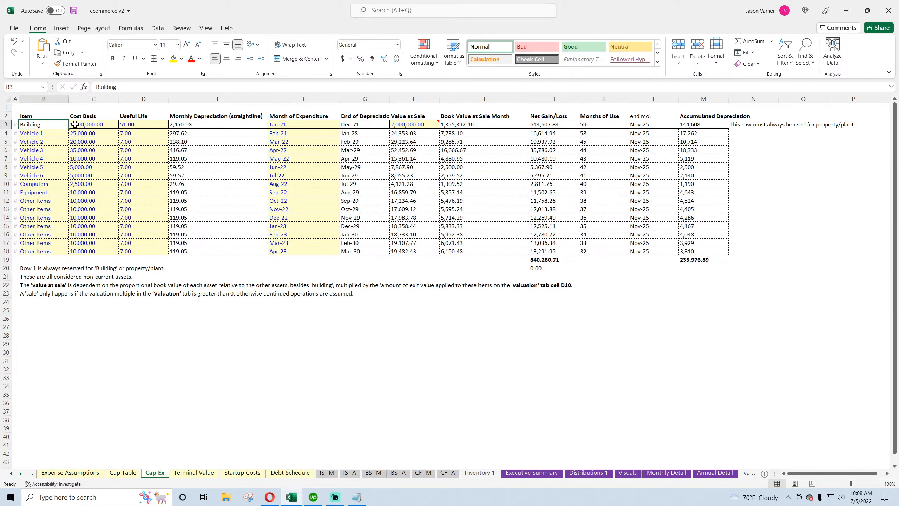
click(81, 124)
click(92, 141)
click(96, 126)
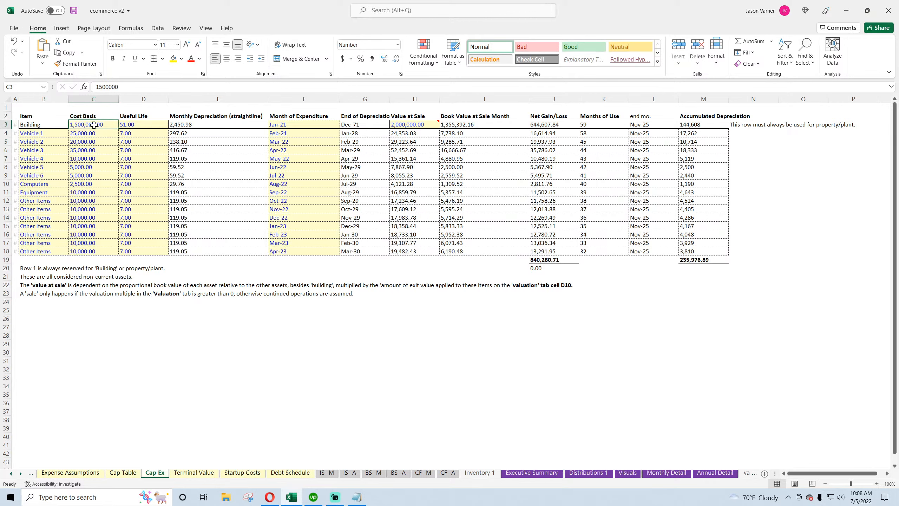
Clear Vehicle 2's month of expenditure, useful life, cost basis and item name
drag(40, 128, 156, 252)
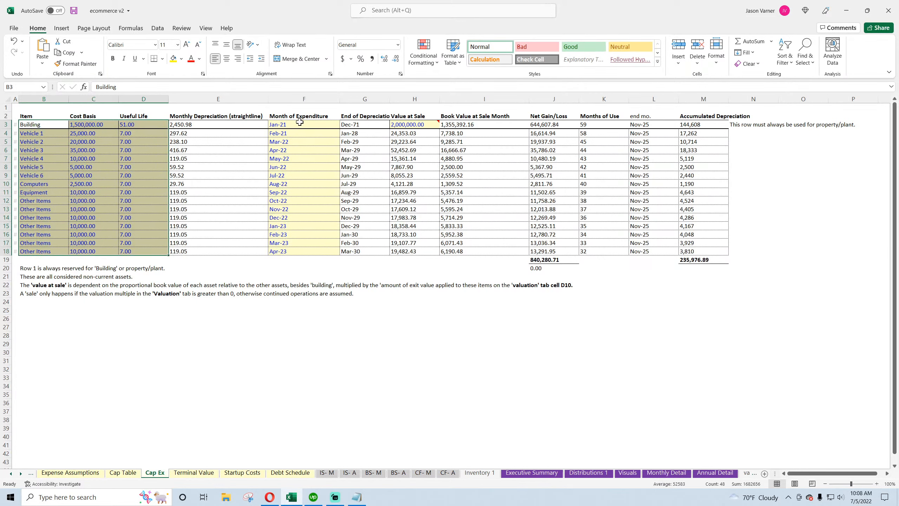
drag(299, 124, 303, 250)
click(301, 175)
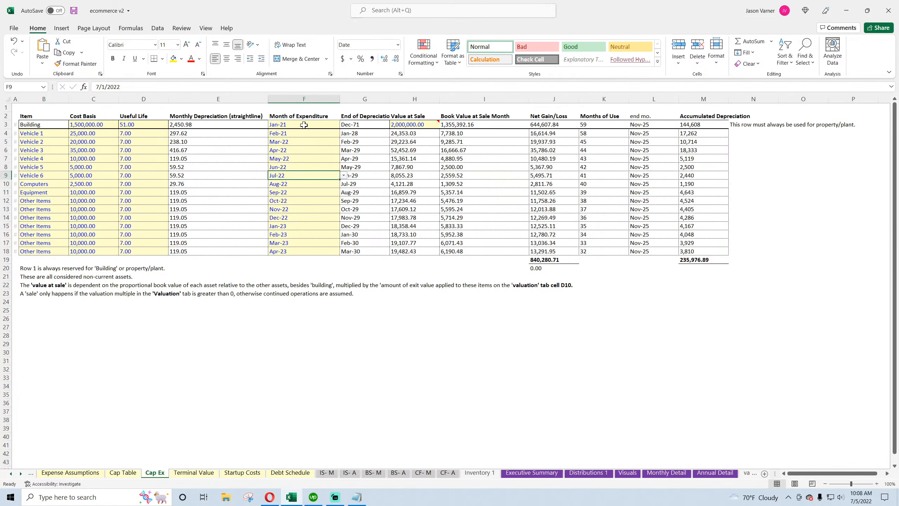
click(298, 141)
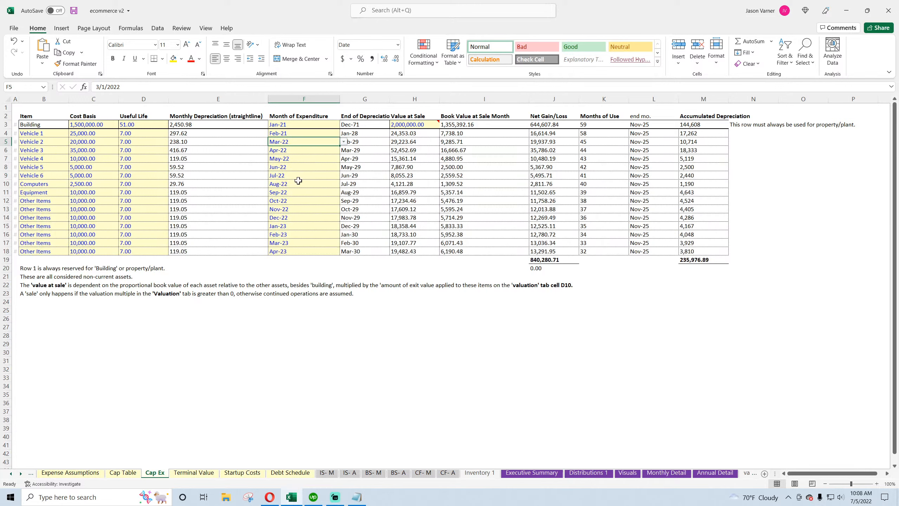
key(Delete)
key(Return)
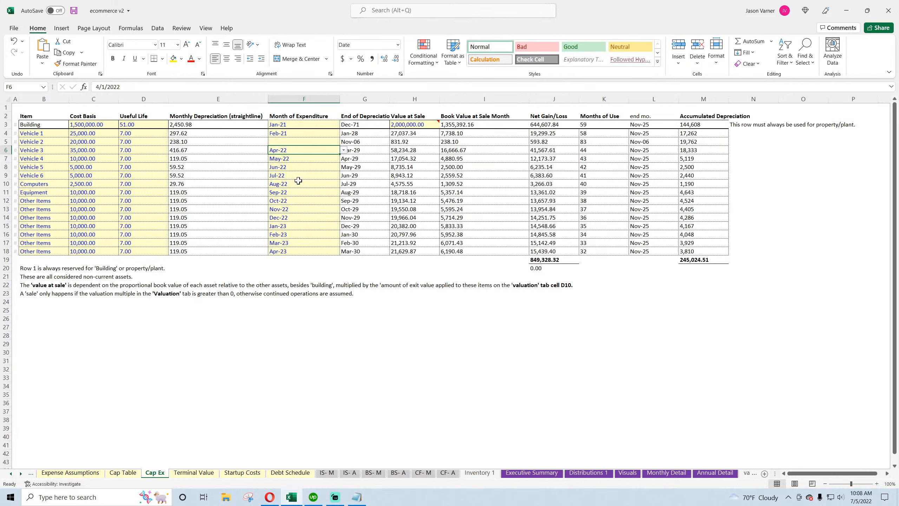
click(310, 140)
click(359, 141)
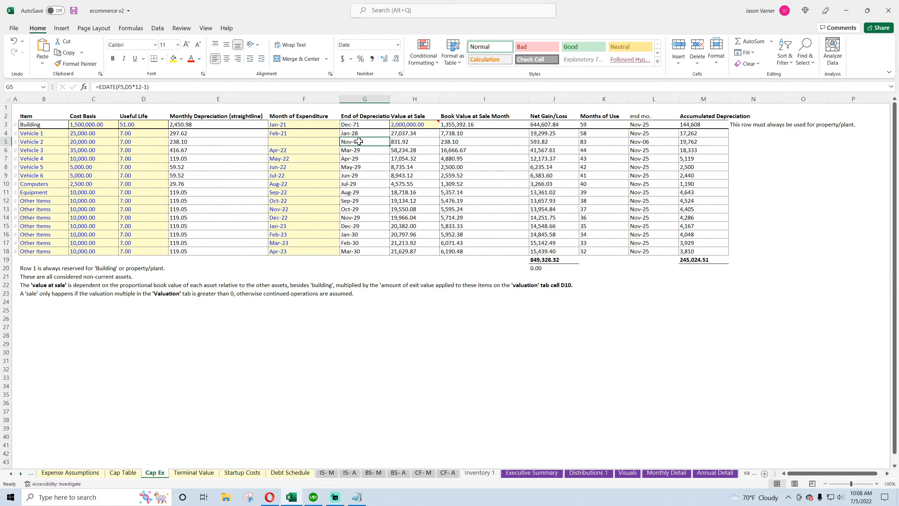
click(135, 142)
key(BackSpace)
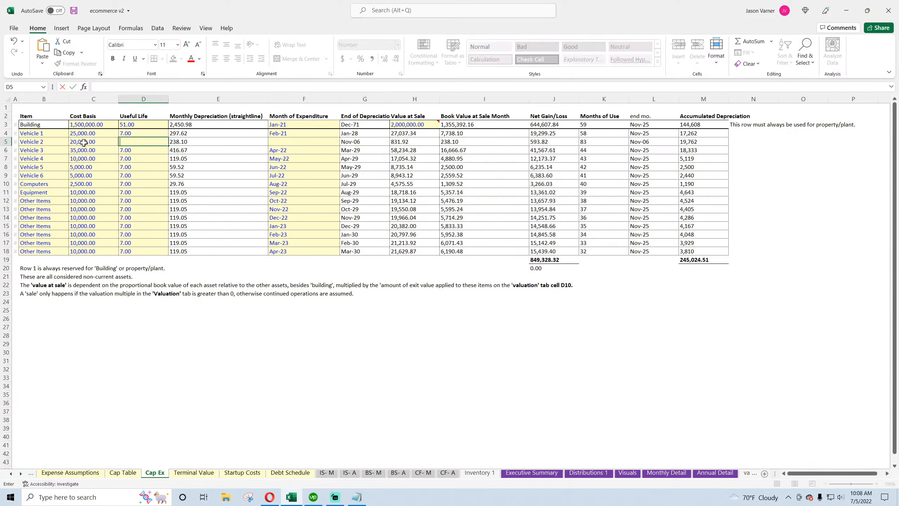
click(84, 141)
key(BackSpace)
click(45, 143)
key(Delete)
click(368, 141)
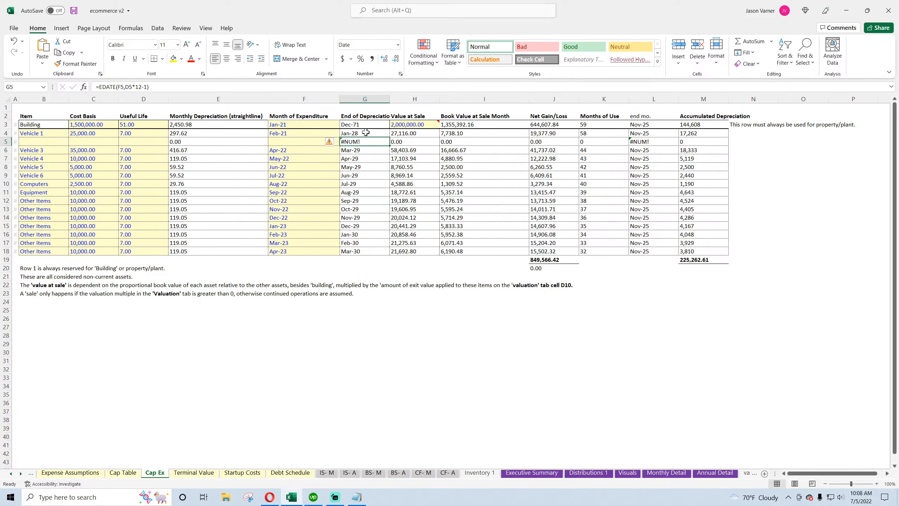
Undo the last three clears on the Vehicle 2 row
click(15, 42)
click(14, 42)
click(14, 42)
click(14, 42)
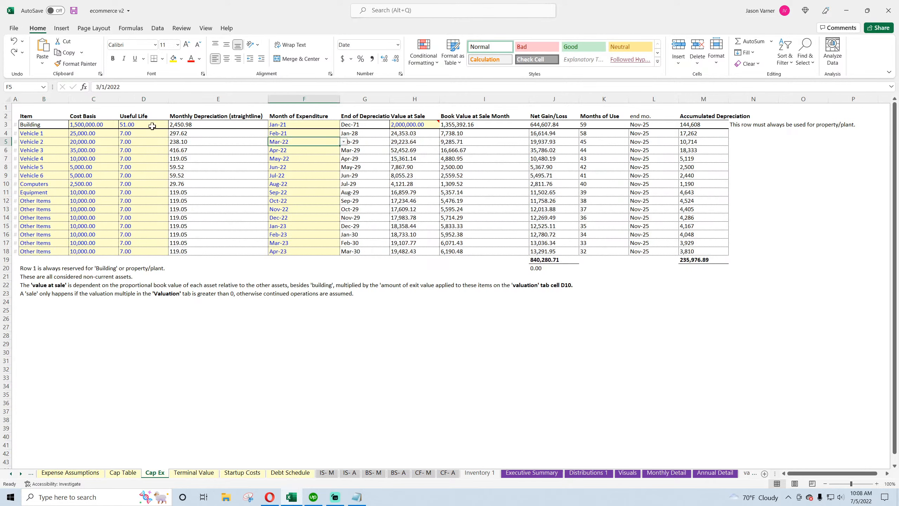
Clear Vehicle 2's useful life and cost basis
click(153, 143)
key(BackSpace)
click(82, 141)
key(BackSpace)
click(47, 142)
click(60, 176)
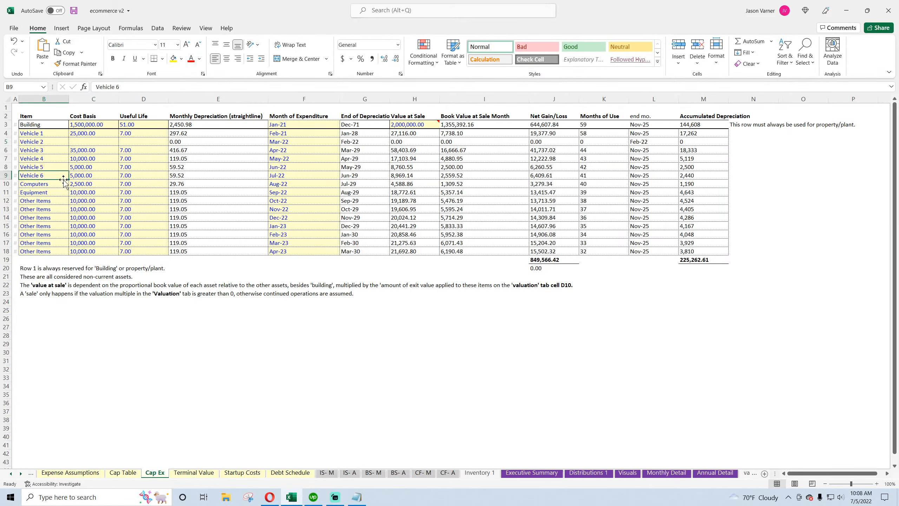
Undo the remaining clears on Vehicle 2's row and save the workbook
click(299, 143)
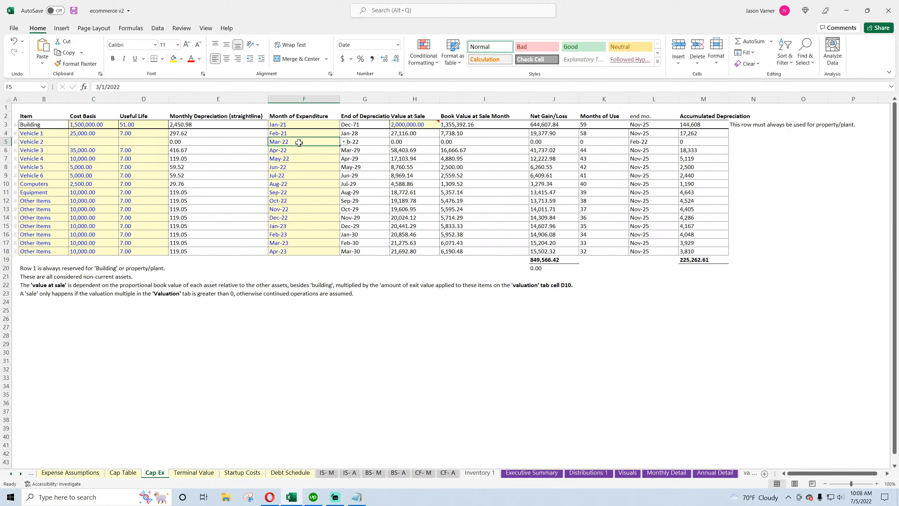
click(365, 144)
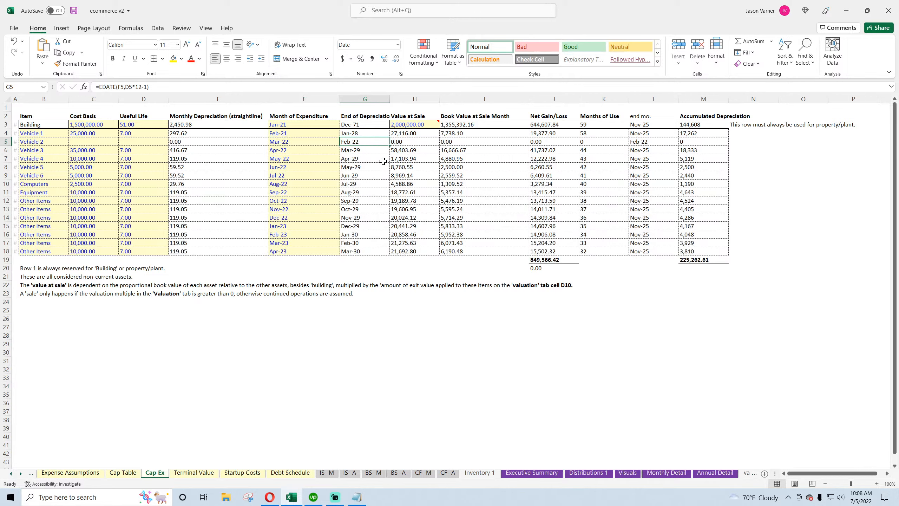
click(12, 42)
click(12, 42)
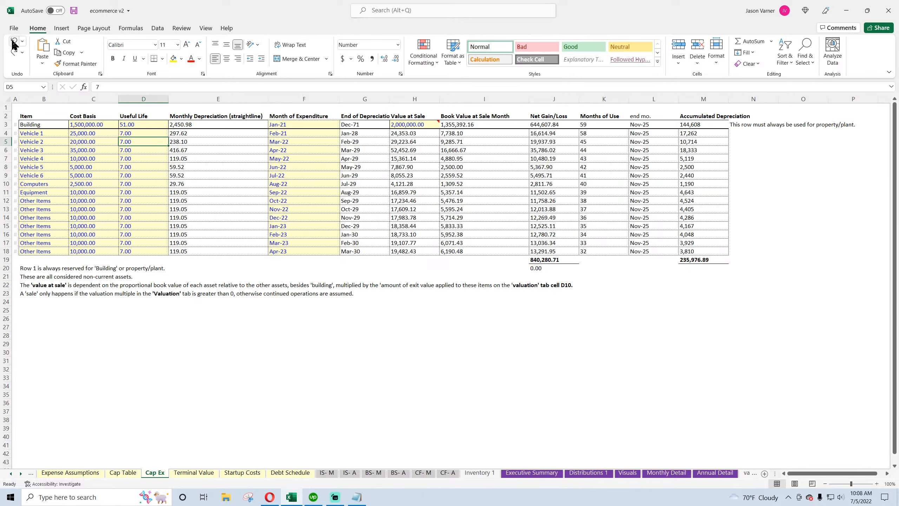
click(74, 11)
Widen the label column on the monthly income statement sheet and save the workbook
click(189, 474)
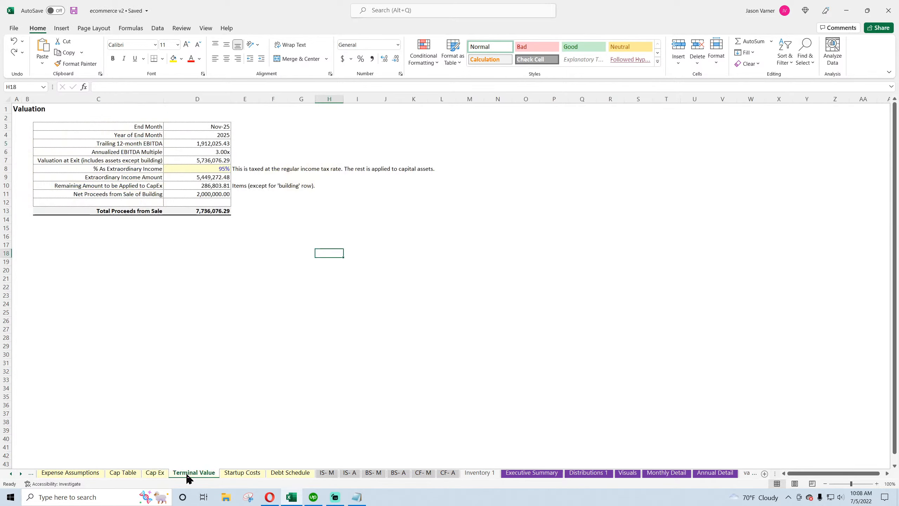
click(326, 473)
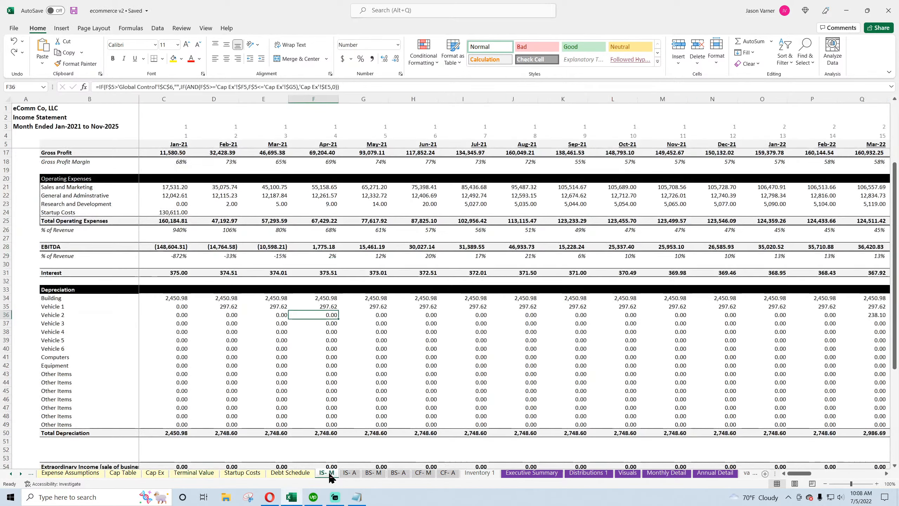
scroll(183, 382, down, 5)
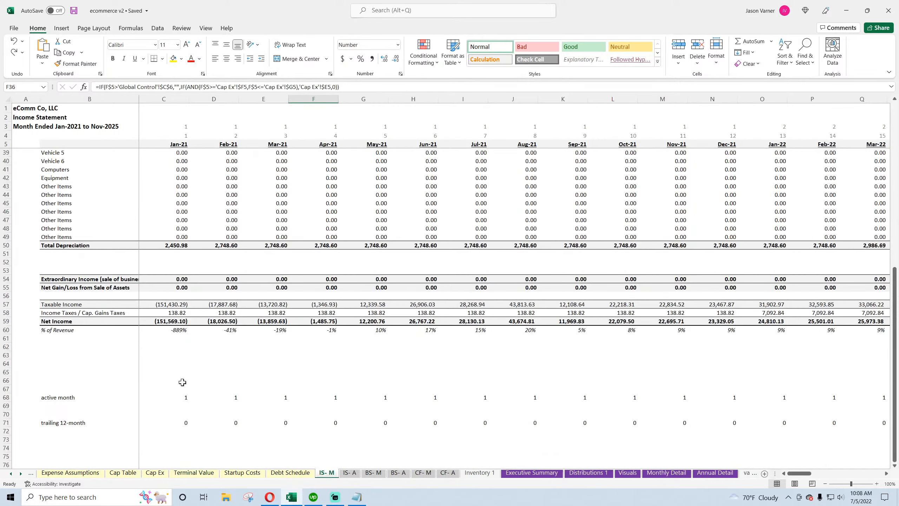
click(173, 280)
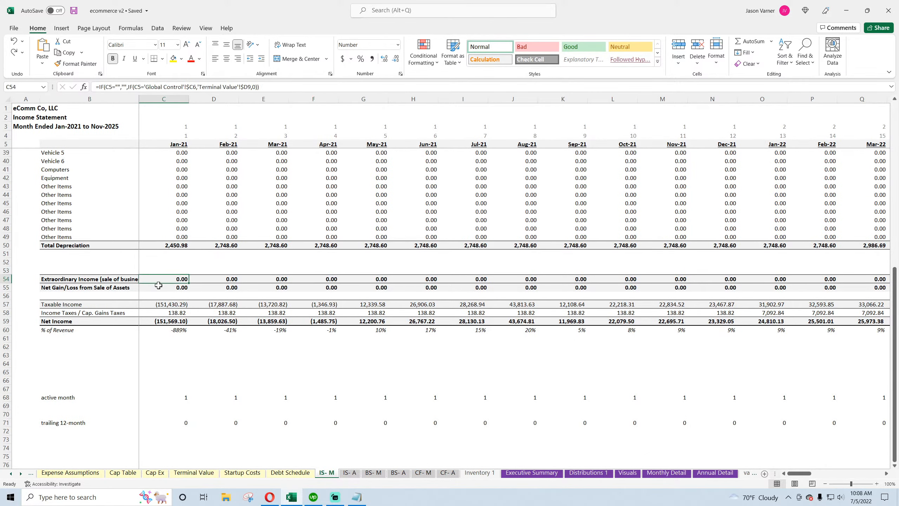
drag(139, 98, 163, 95)
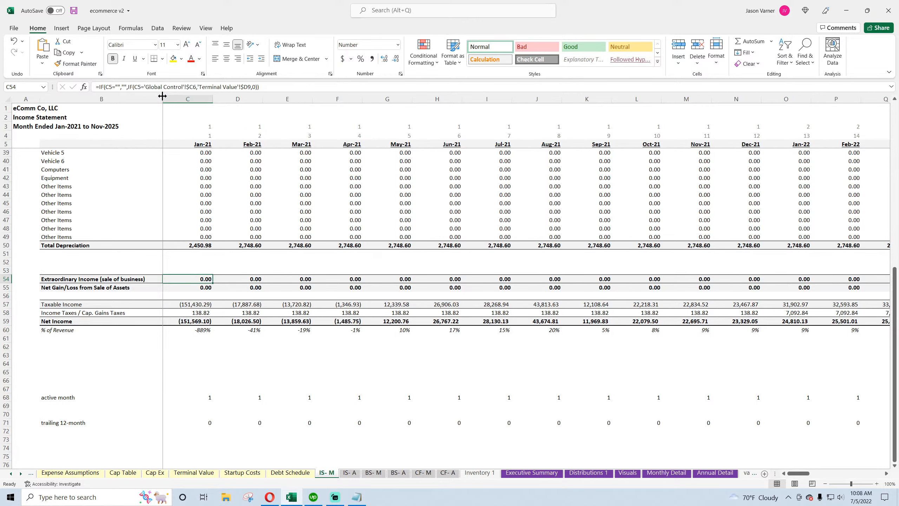
click(203, 320)
click(201, 312)
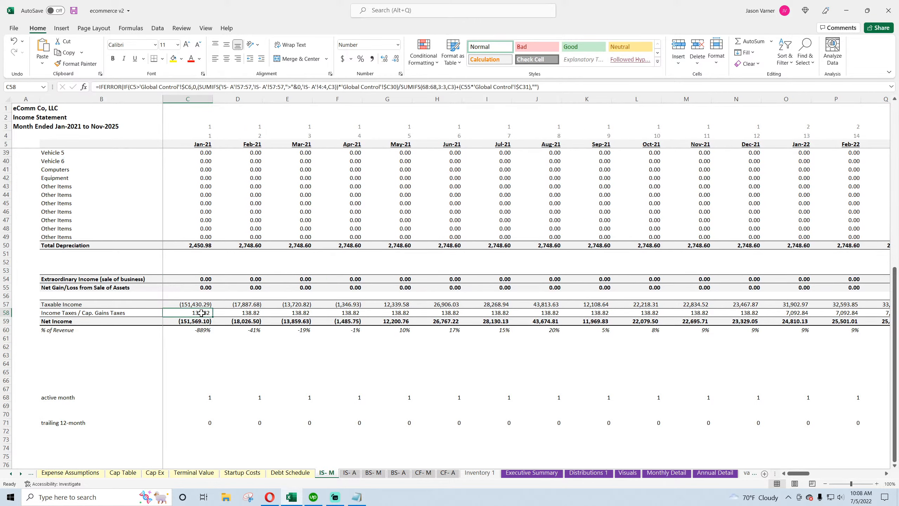
mouse_move(799, 473)
mouse_down()
mouse_move(881, 475)
mouse_move(796, 474)
mouse_up()
scroll(159, 324, up, 11)
click(74, 10)
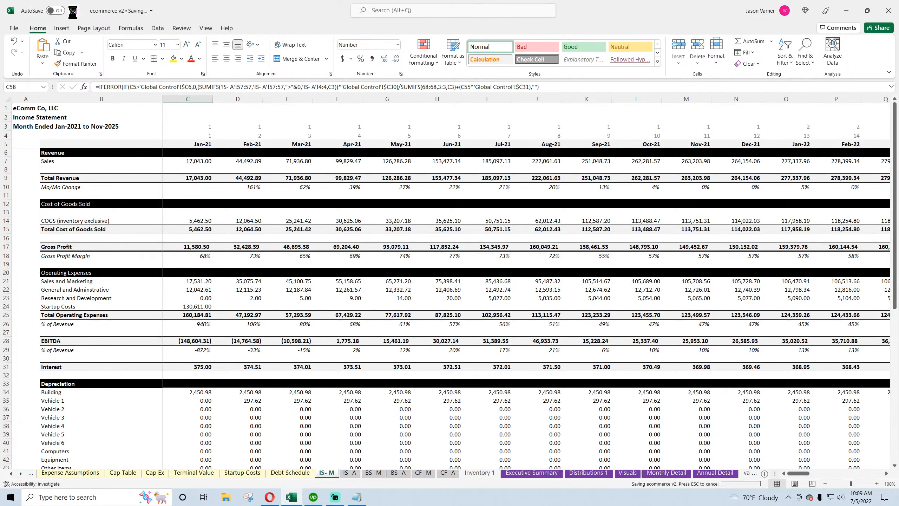
Extend the annual operating expense labels and formulas down through the Research and Development and Startup Costs rows
click(350, 473)
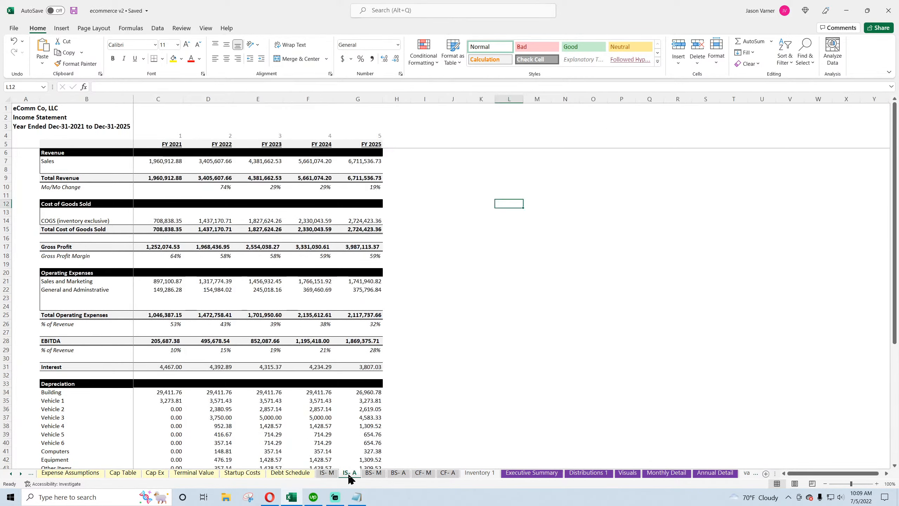
click(71, 281)
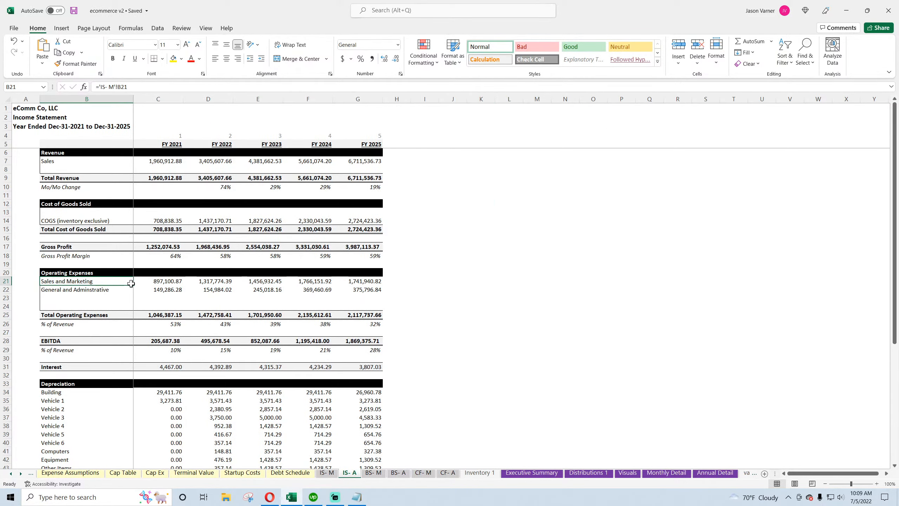
drag(133, 285, 133, 306)
click(158, 281)
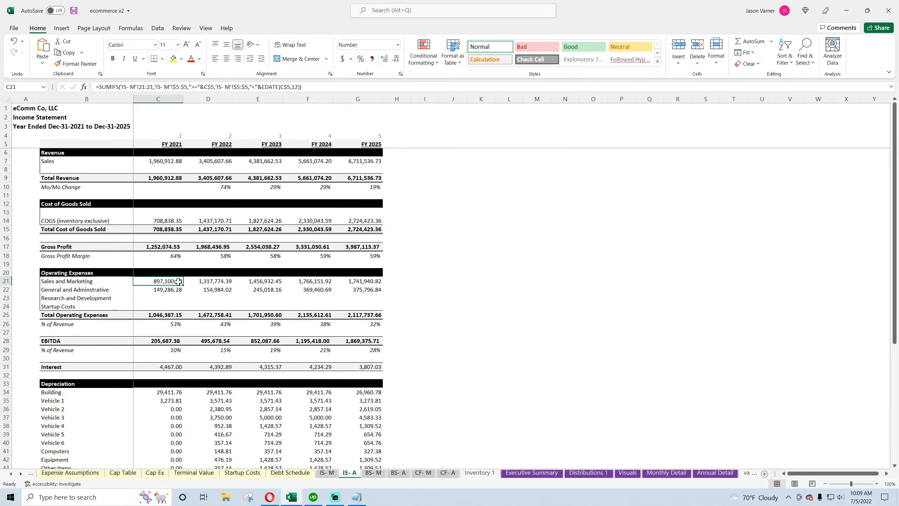
drag(183, 286, 381, 311)
Inspect the net income check formula beside the annual income statement
scroll(480, 347, down, 11)
click(396, 321)
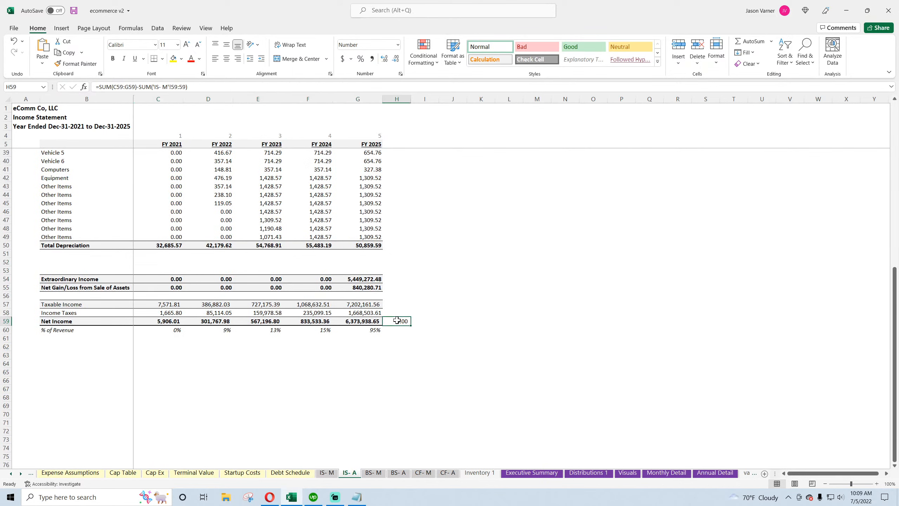
double_click(397, 321)
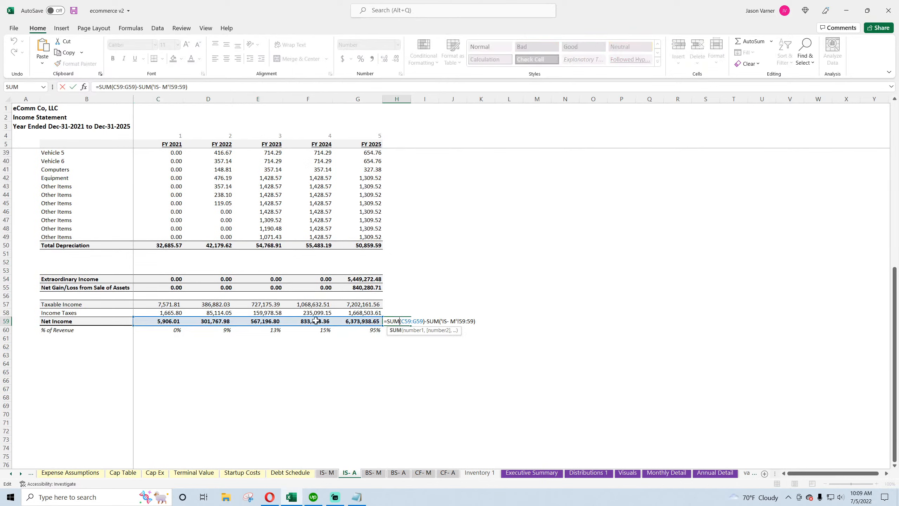
key(Return)
click(396, 321)
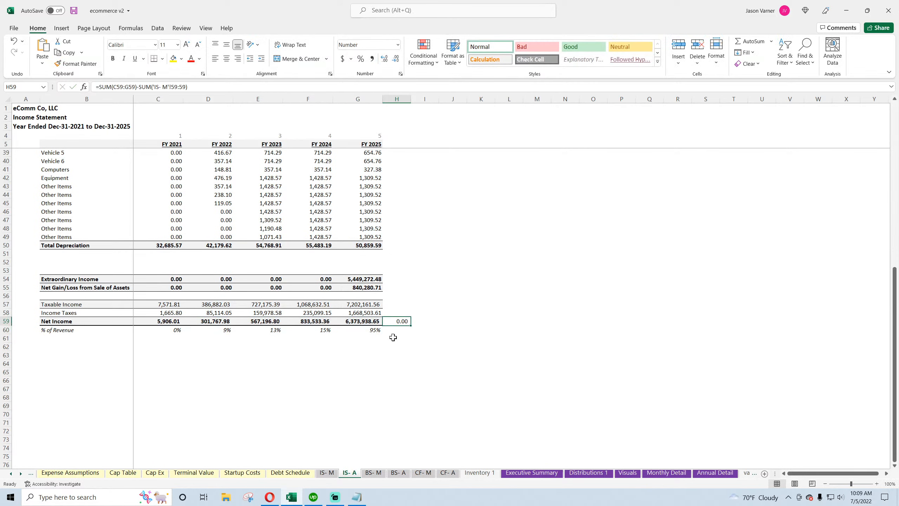
Review the monthly income tax and net income formulas and save the workbook
click(325, 476)
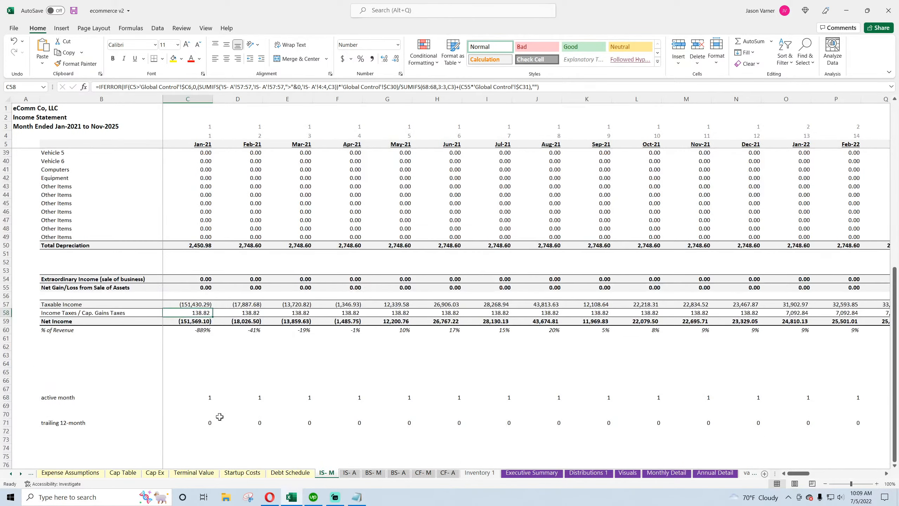
click(190, 321)
click(251, 321)
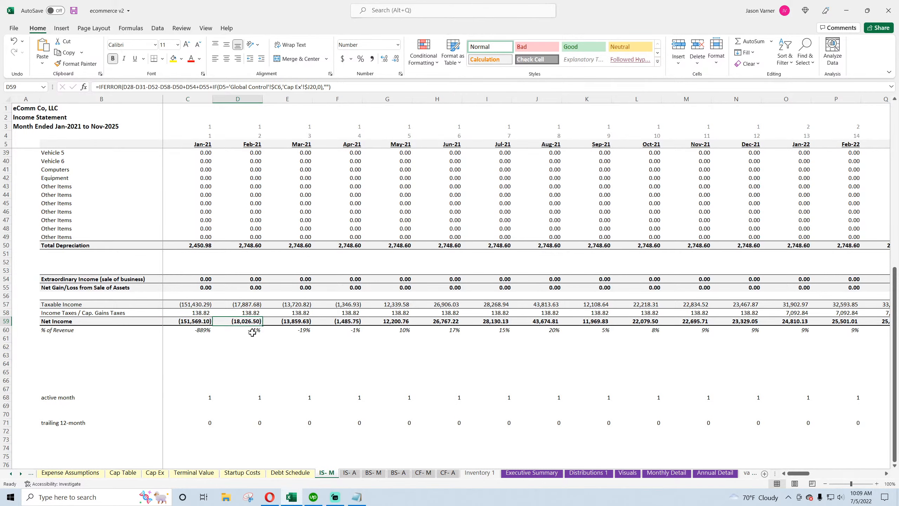
scroll(237, 394, up, 11)
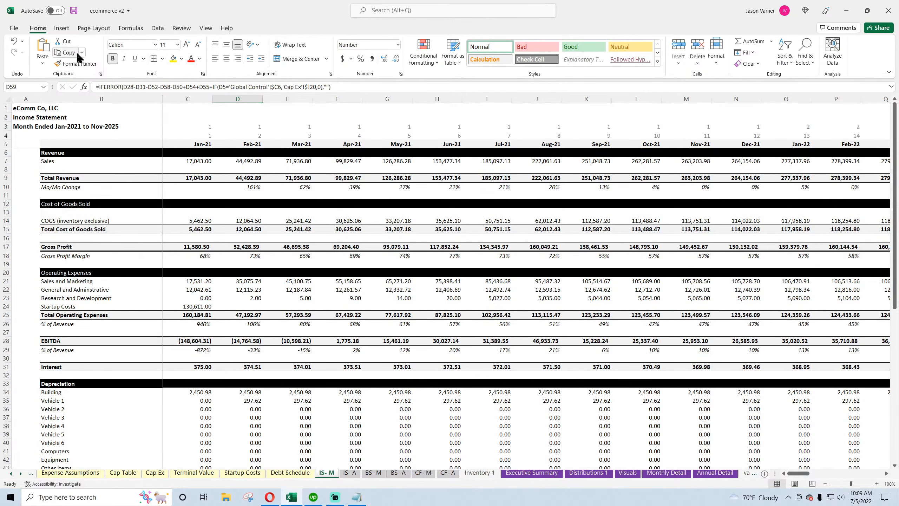
click(74, 11)
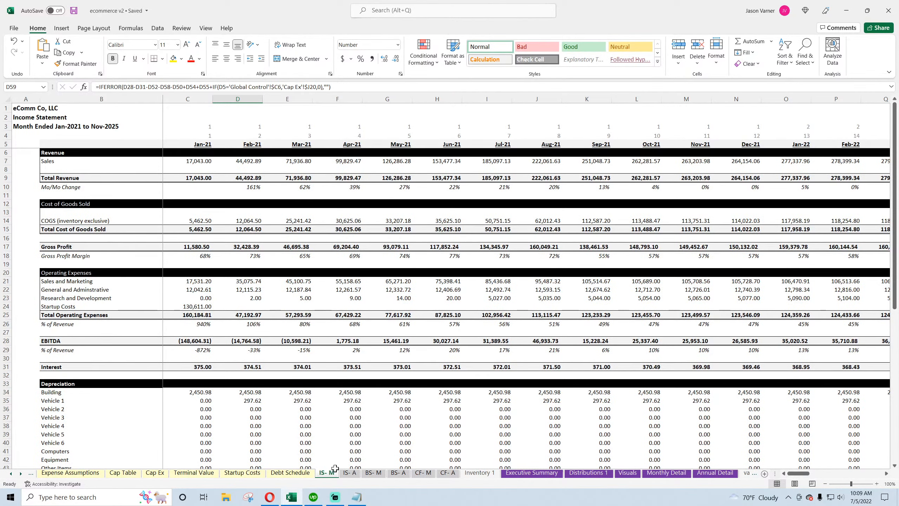
click(350, 476)
scroll(295, 411, up, 11)
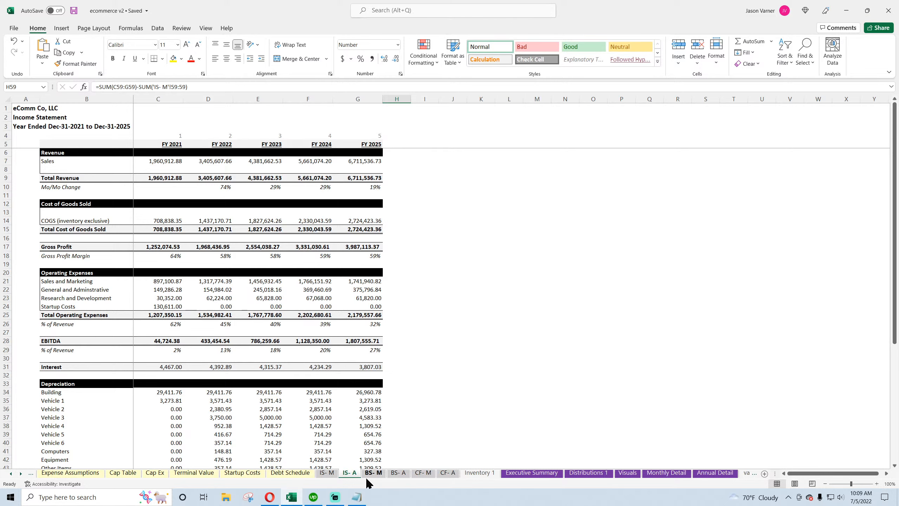
Compare the monthly cash flow's customer receipts with total revenue on the monthly income statement
click(421, 473)
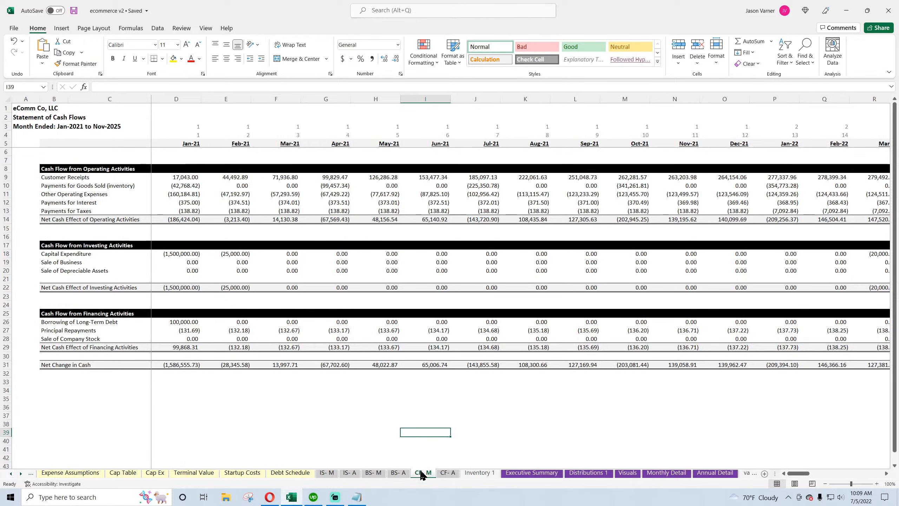
click(189, 177)
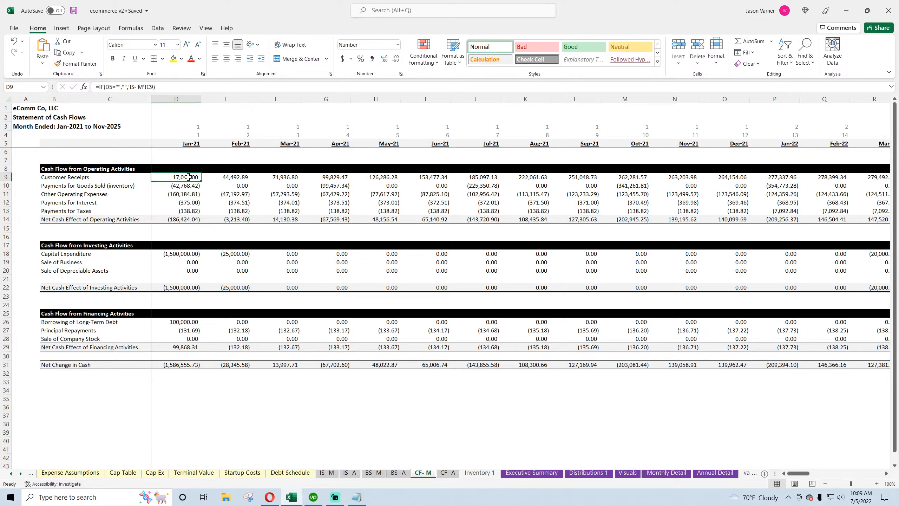
click(228, 176)
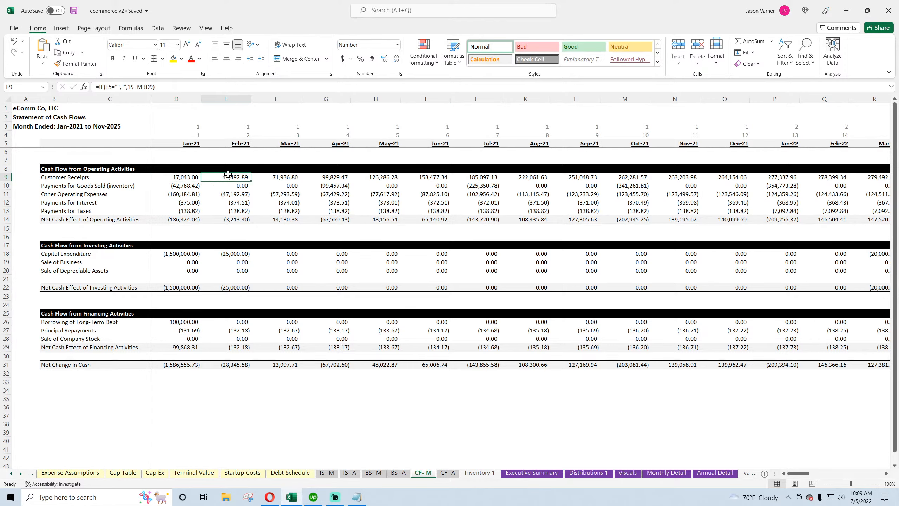
click(326, 473)
click(67, 178)
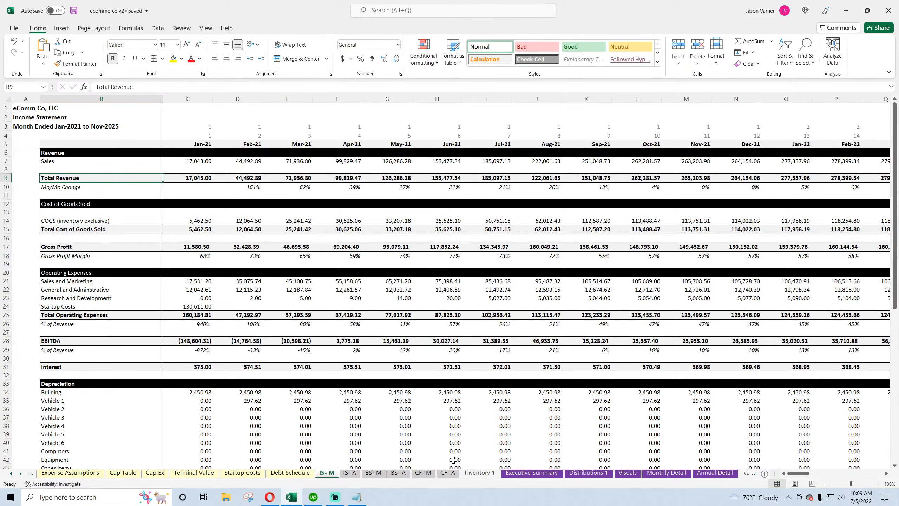
Examine the payments for goods sold formulas across the first months of the monthly cash flow
click(423, 473)
click(93, 185)
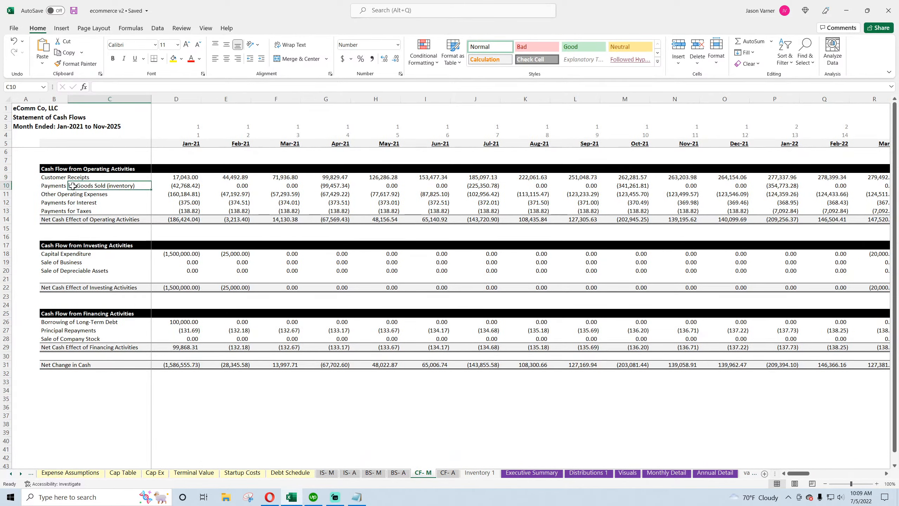
click(44, 185)
click(190, 185)
click(236, 186)
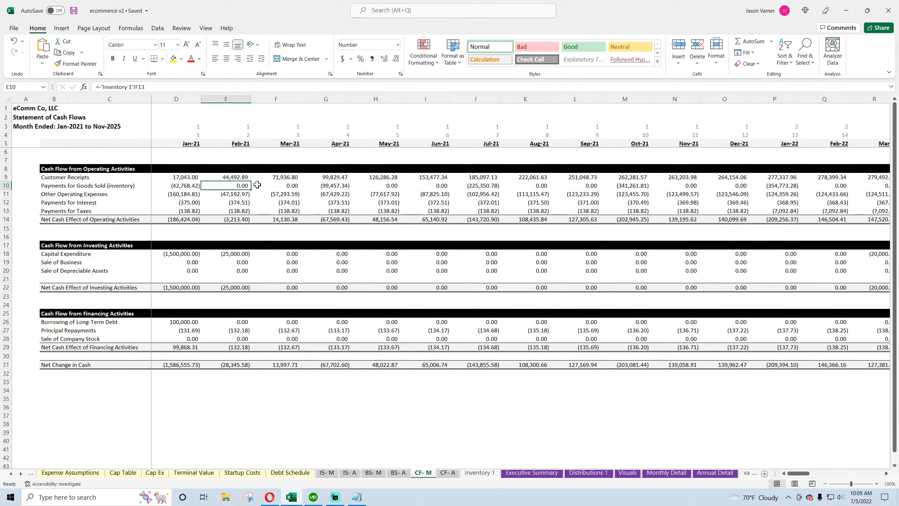
click(285, 185)
click(346, 184)
click(193, 185)
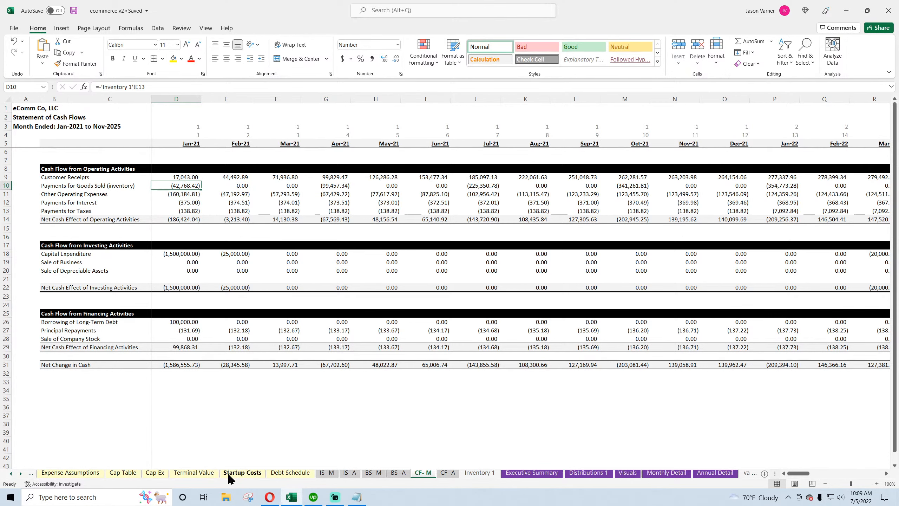
Set the inventory pre-pay months to 6 on the Inventory 1 sheet and check the monthly inventory purchases
click(130, 474)
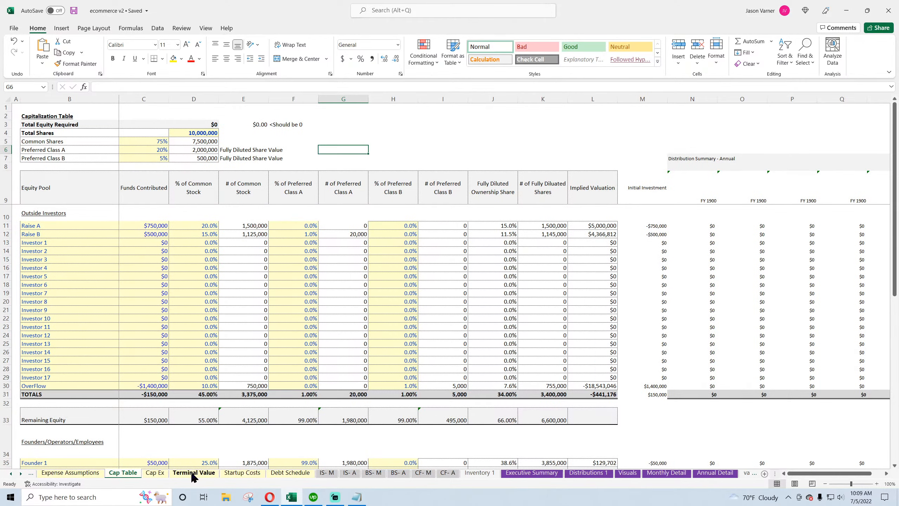
right_click(485, 475)
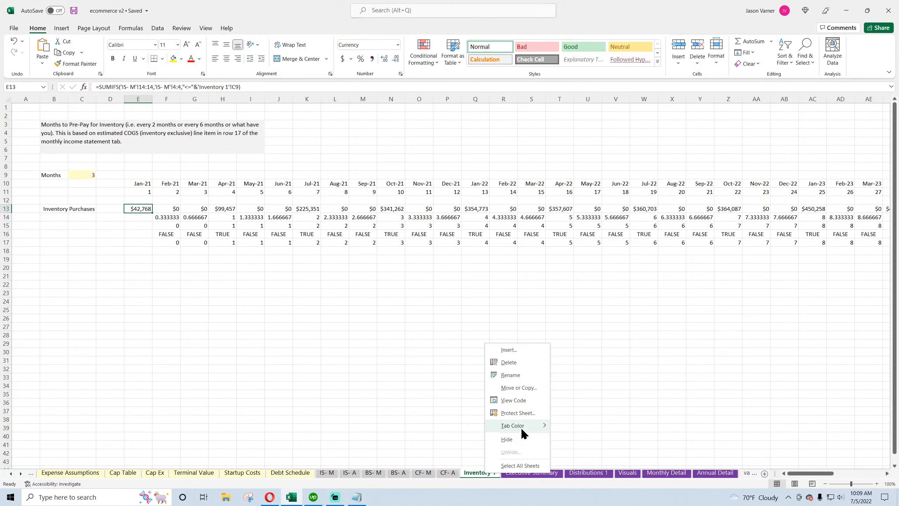
mouse_move(521, 427)
click(559, 459)
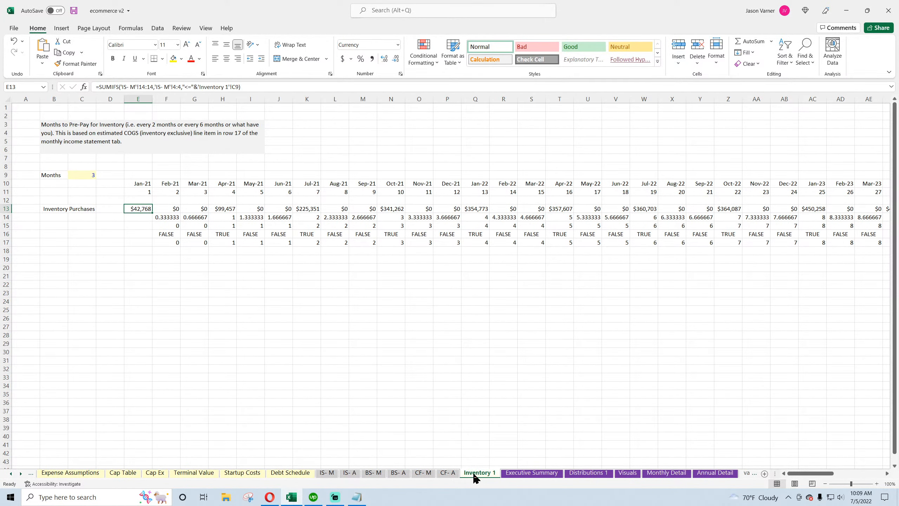
click(85, 175)
text(6)
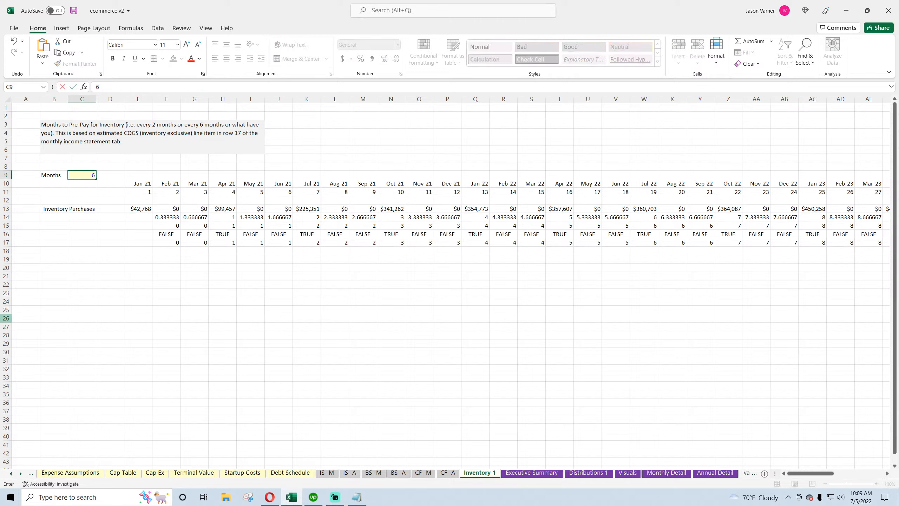
key(Return)
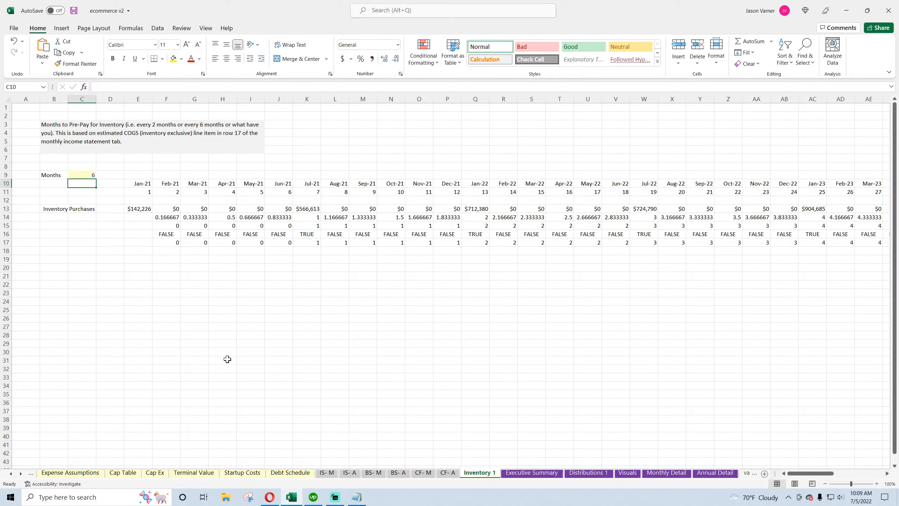
drag(143, 207, 275, 208)
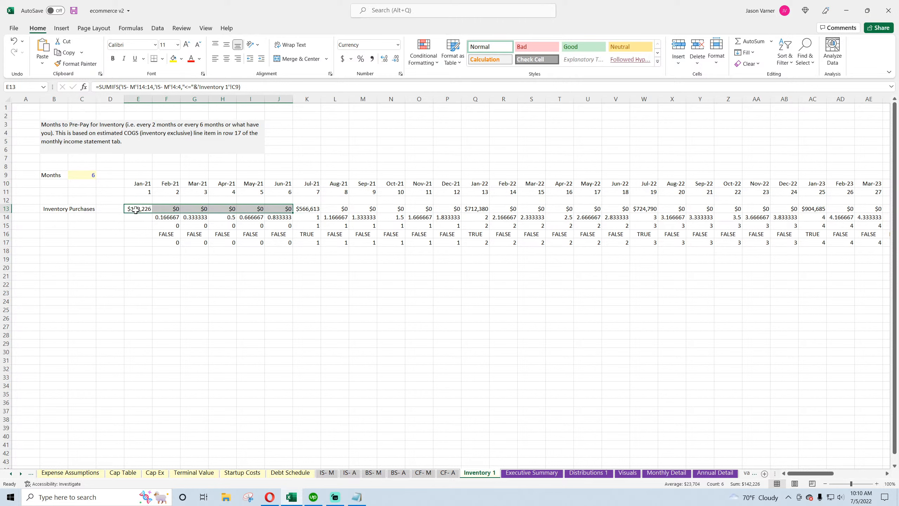
drag(300, 209, 603, 222)
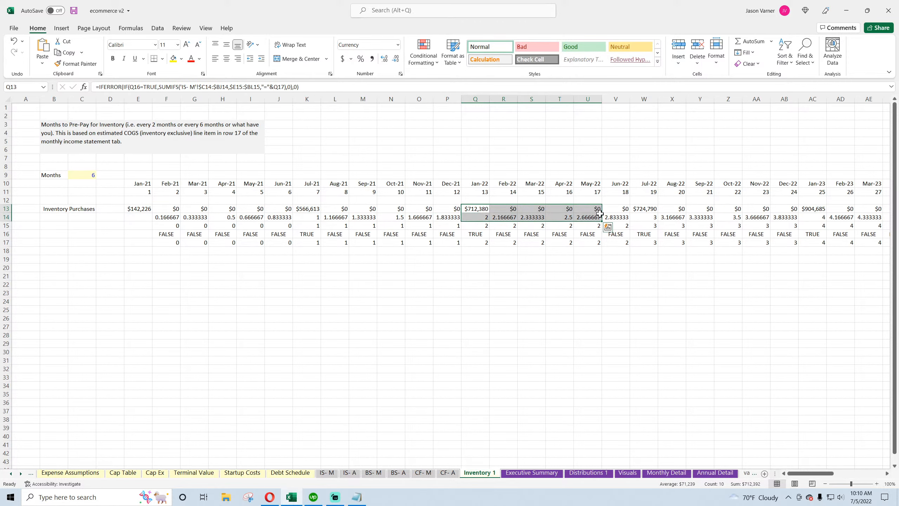
Compare the monthly cash flow's other operating expenses with the operating expense and COGS rows on the monthly income statement
click(466, 418)
click(429, 470)
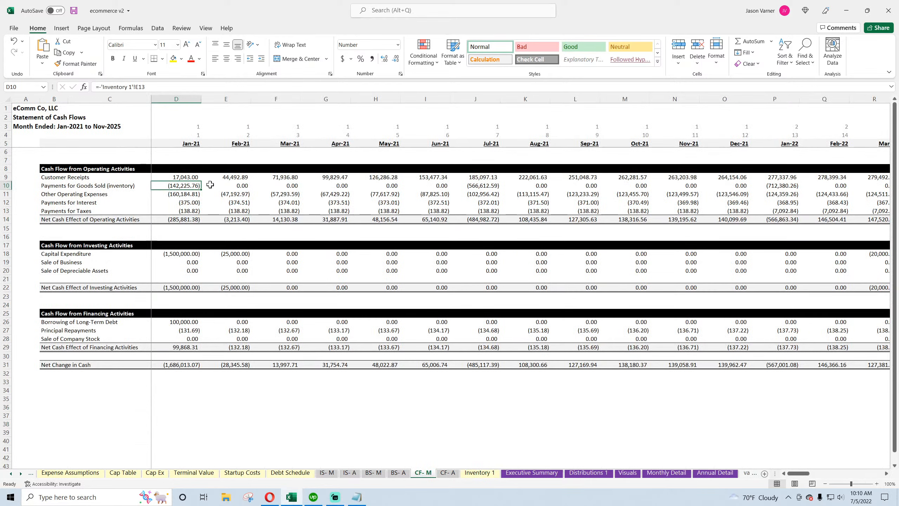
click(179, 193)
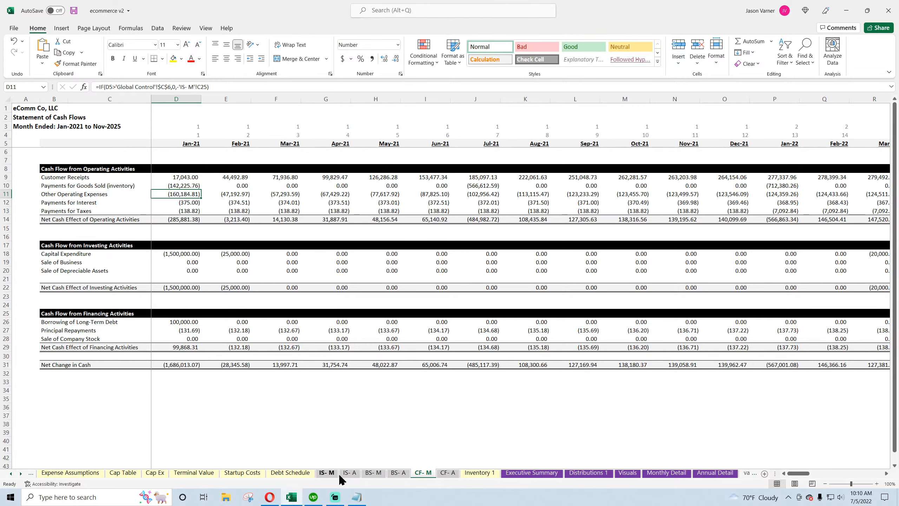
click(326, 473)
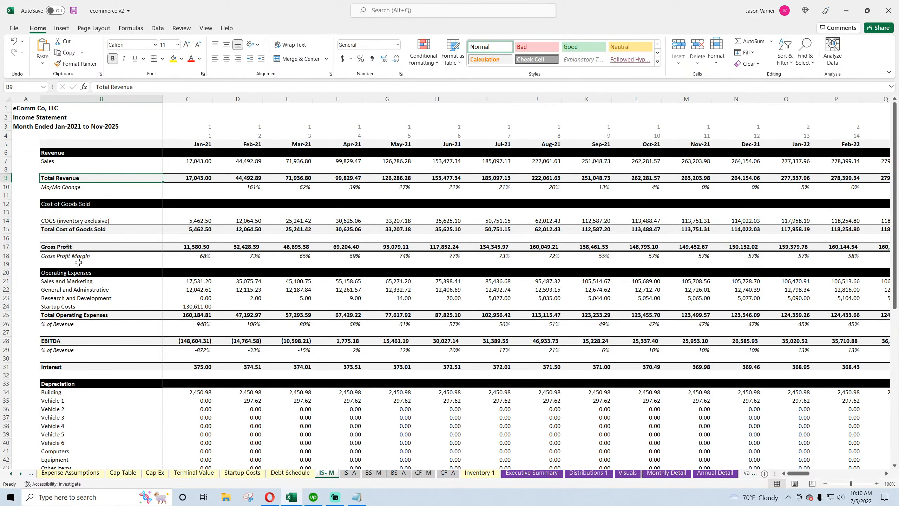
click(188, 314)
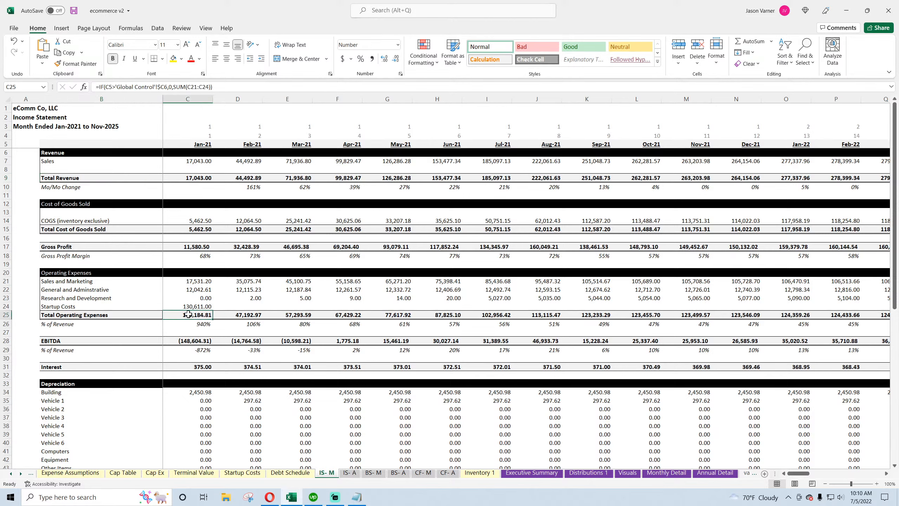
ctrl+click(237, 315)
drag(70, 221, 253, 221)
Examine the customer receipts, payments for goods sold and interest payment formulas on the monthly cash flow
click(423, 472)
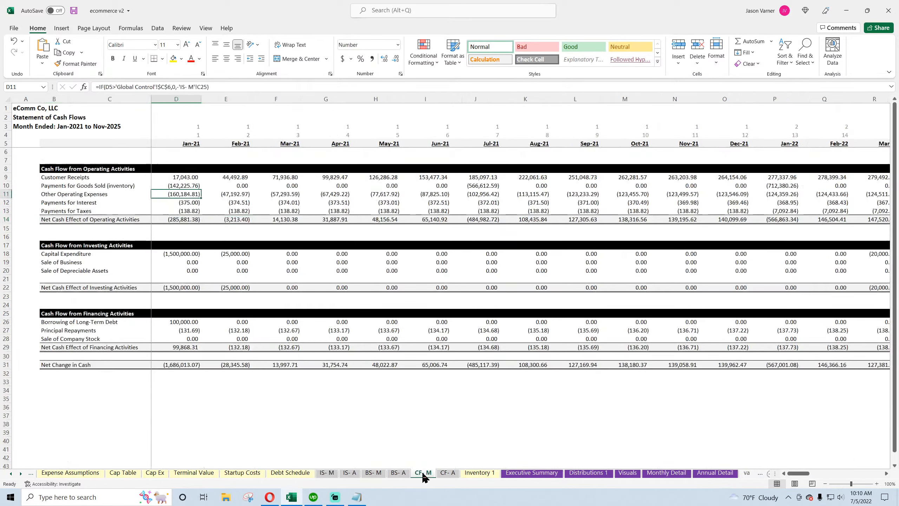
drag(90, 185, 465, 185)
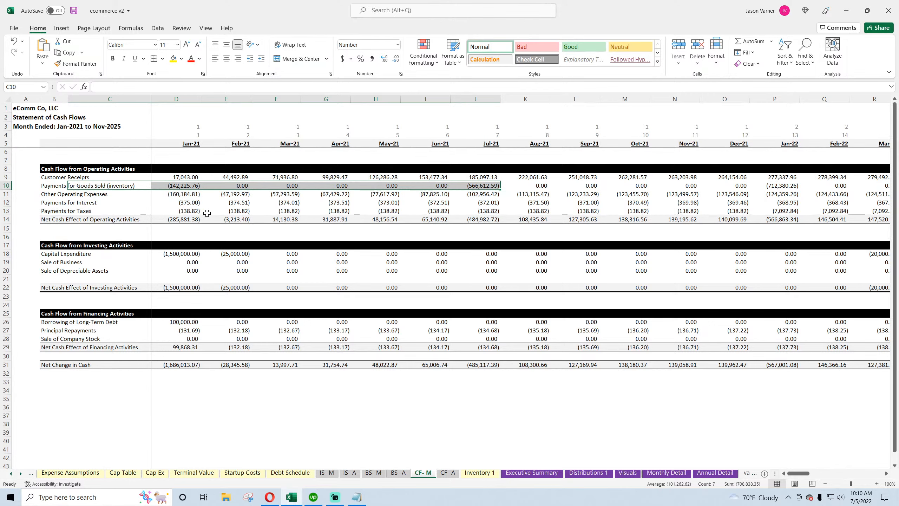
click(181, 177)
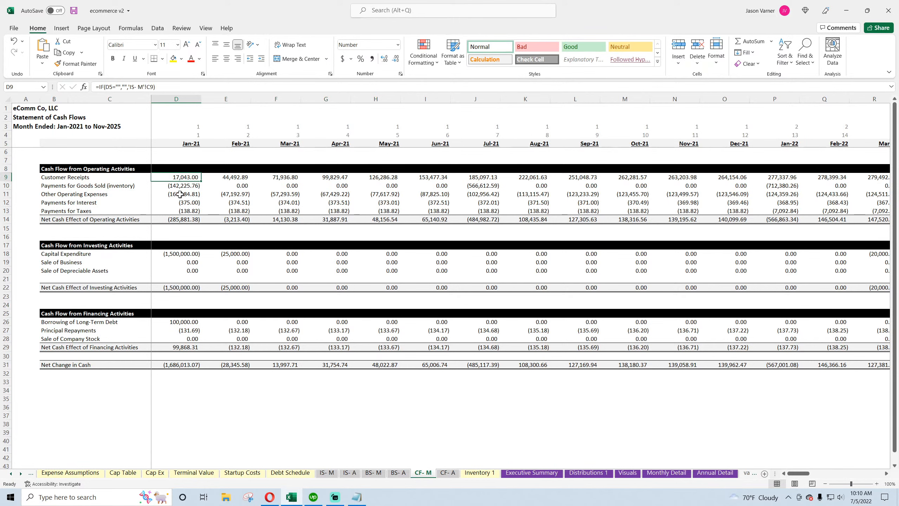
drag(180, 194, 488, 185)
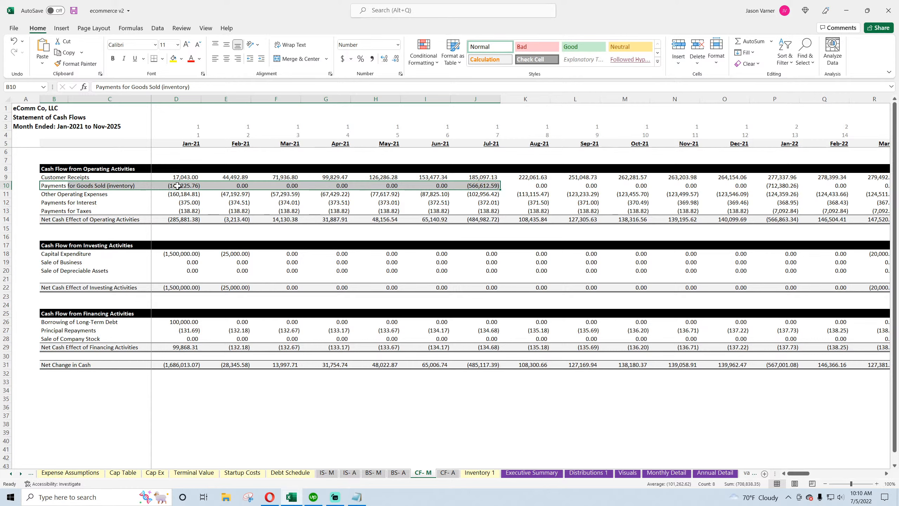
click(179, 203)
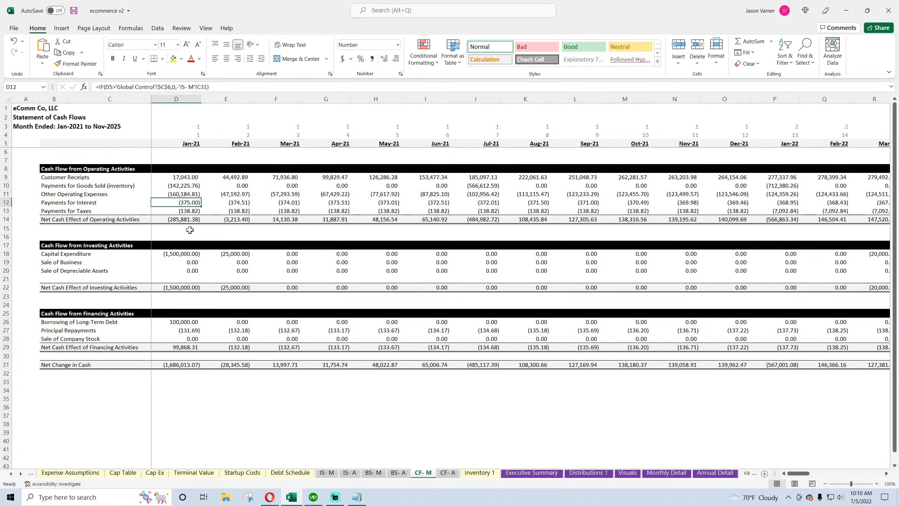
Check the first months' COGS cells on the monthly income statement against the cash flow, then save the workbook
click(326, 473)
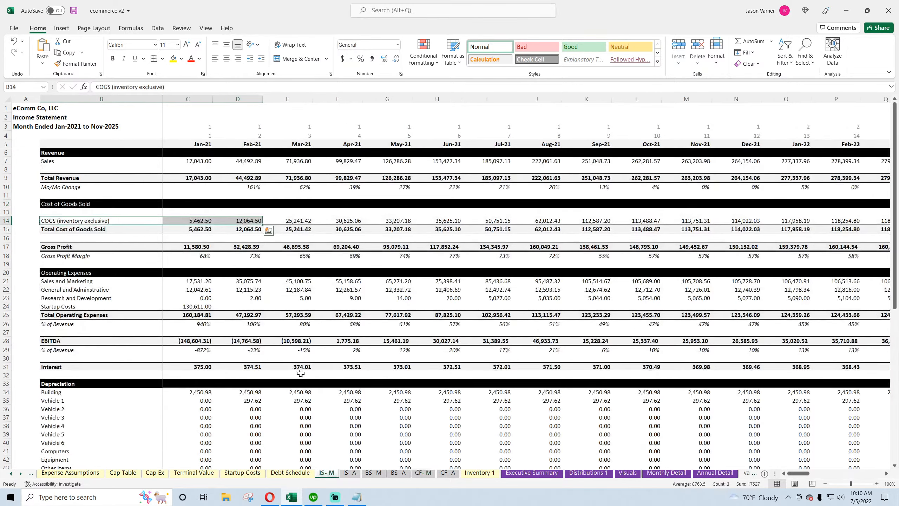
click(202, 222)
click(243, 221)
click(286, 221)
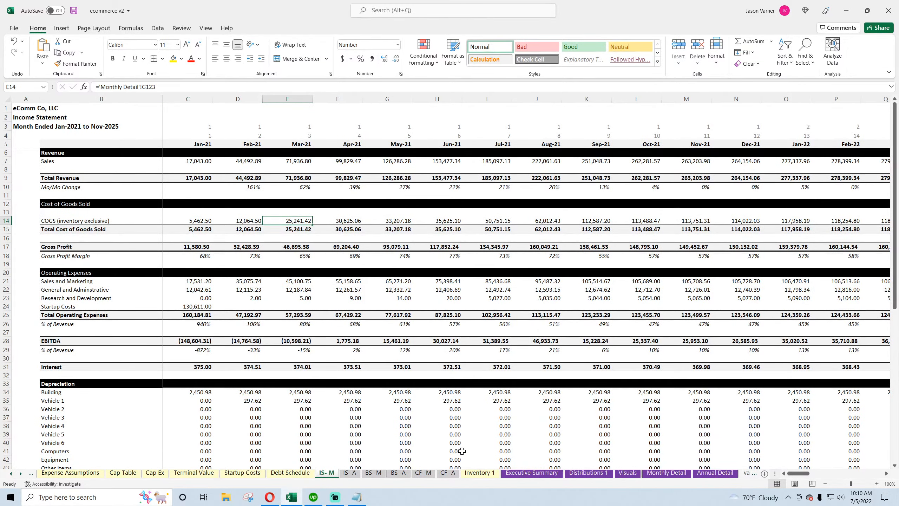
click(423, 472)
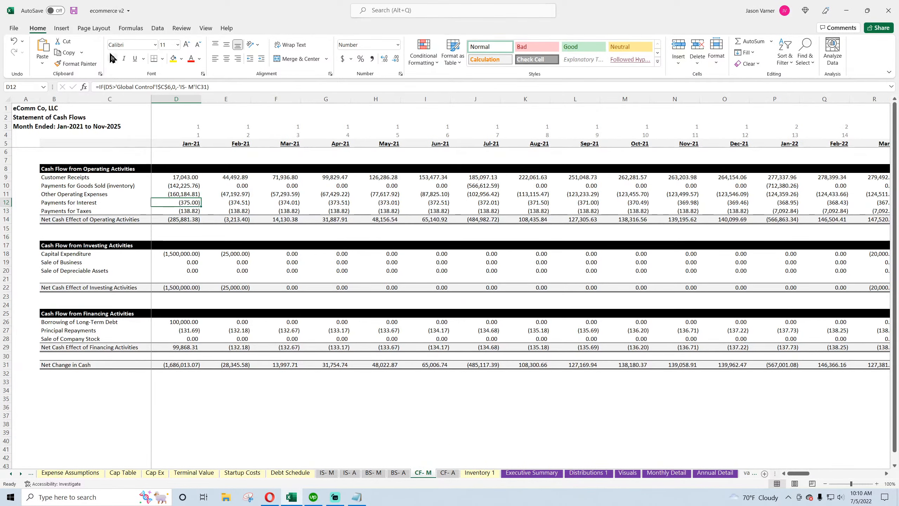
click(74, 11)
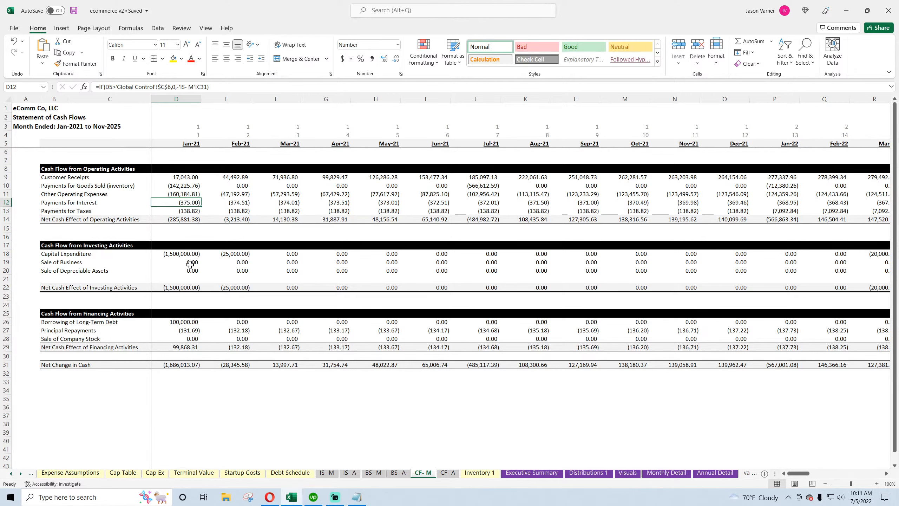
Inspect the capital expenditure and sale of business formulas on the monthly cash flow and their Global Control source
click(185, 254)
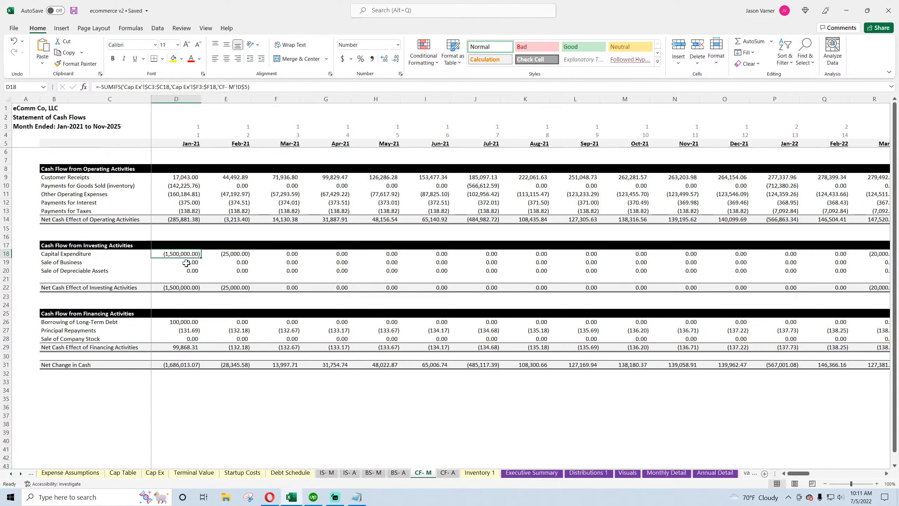
click(195, 264)
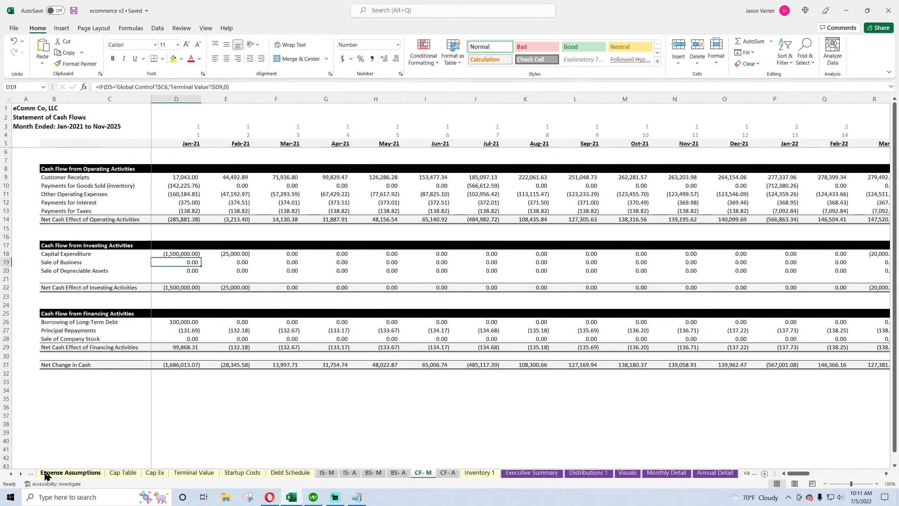
click(12, 473)
click(11, 474)
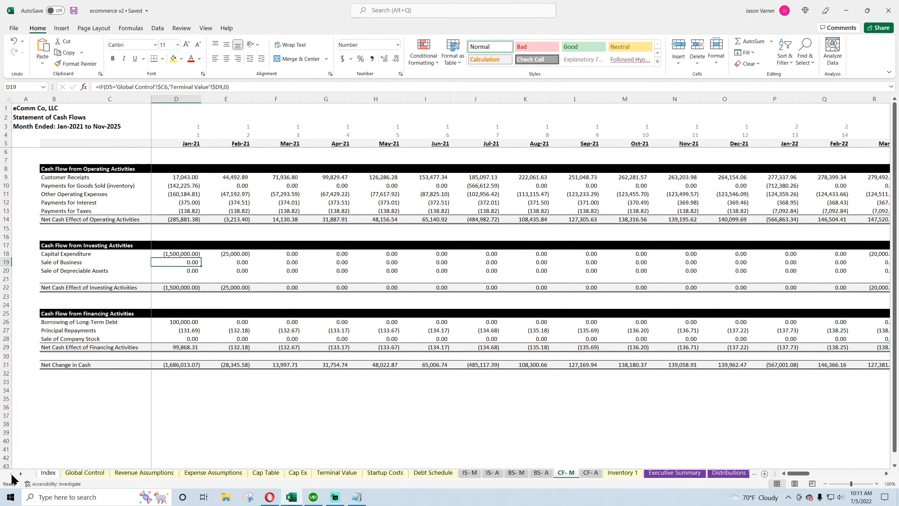
click(80, 473)
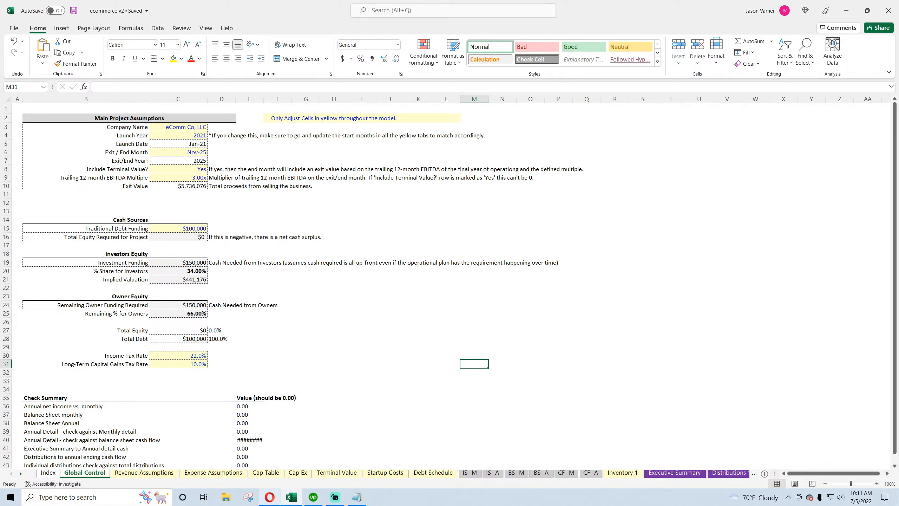
mouse_move(270, 497)
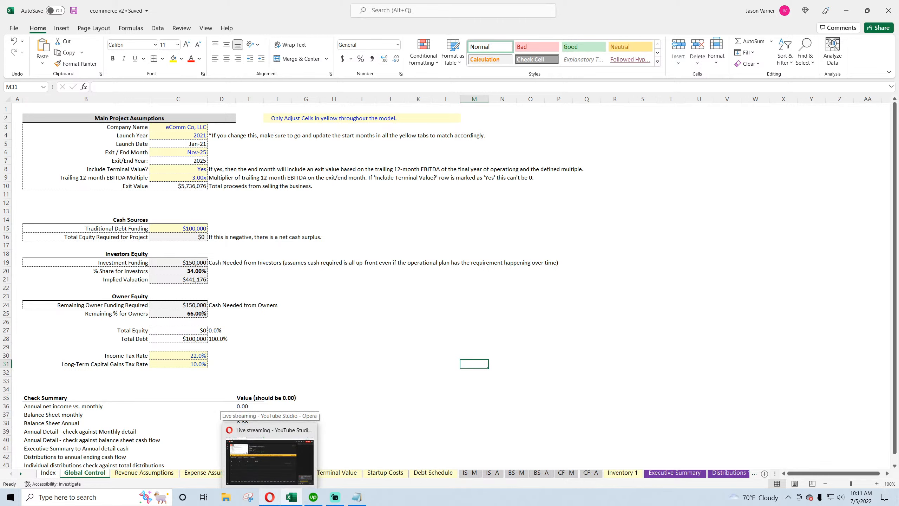
click(428, 295)
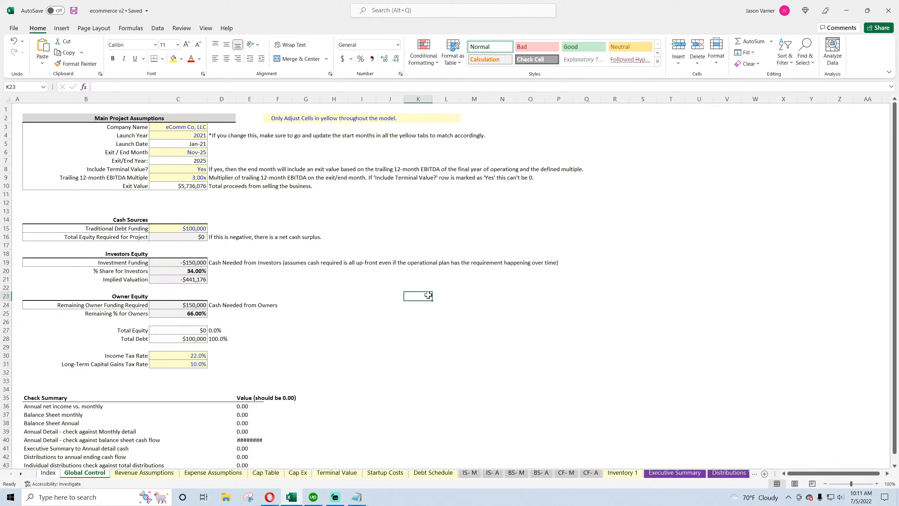
click(138, 178)
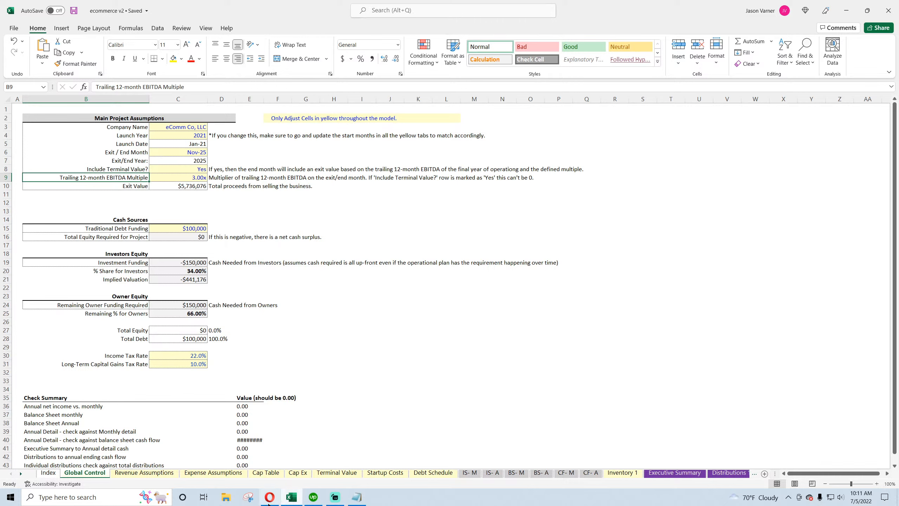
click(167, 497)
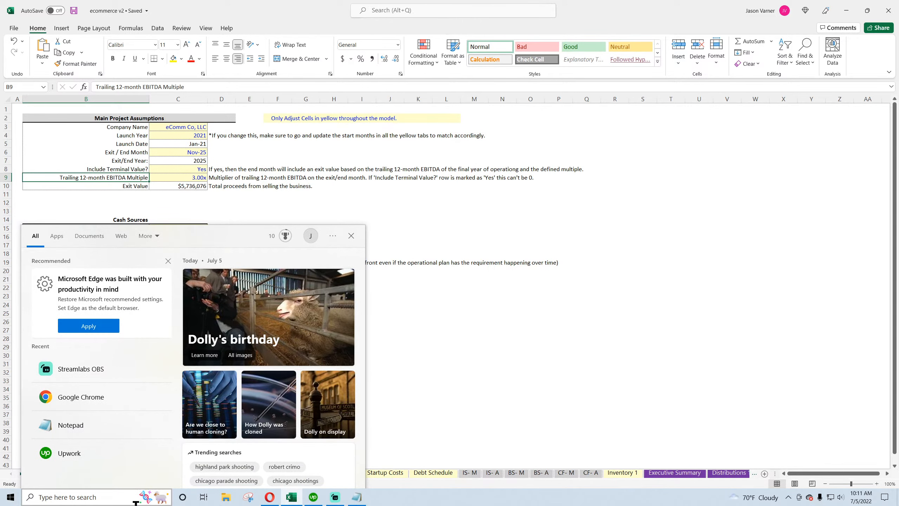
click(389, 192)
click(373, 356)
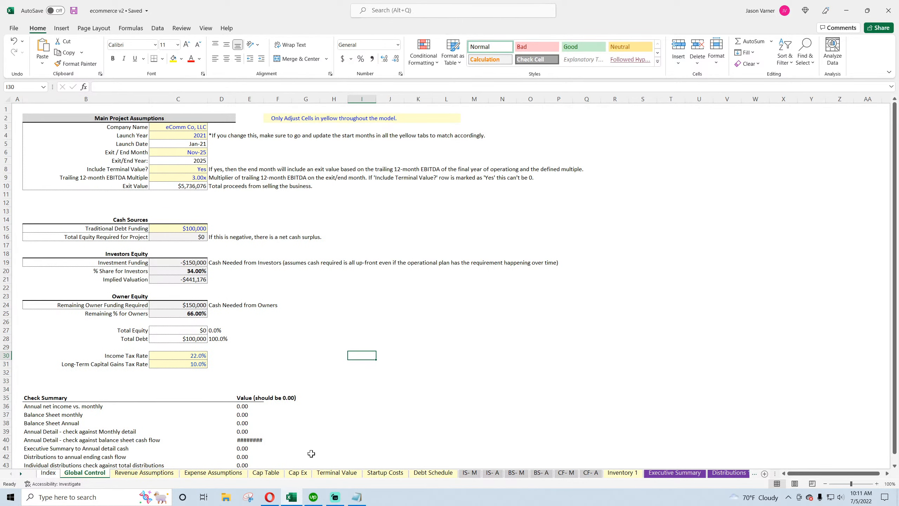
click(274, 503)
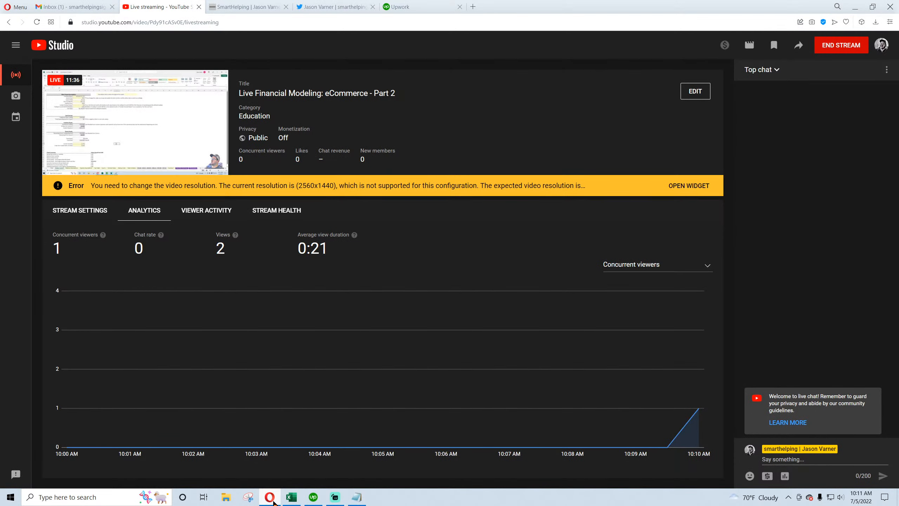
click(275, 503)
Review the trailing 12-month EBITDA multiple on Global Control and the EBITDA row on the monthly income statement
click(187, 178)
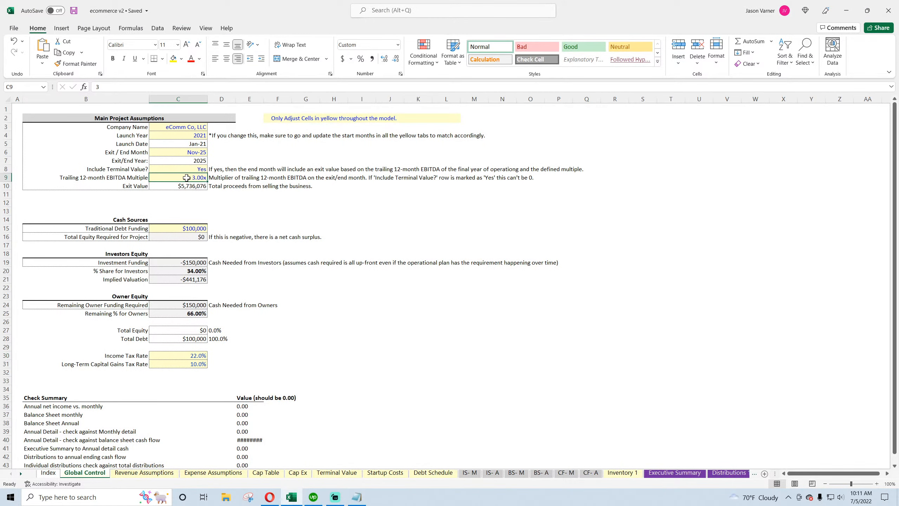
click(135, 178)
click(226, 178)
click(468, 473)
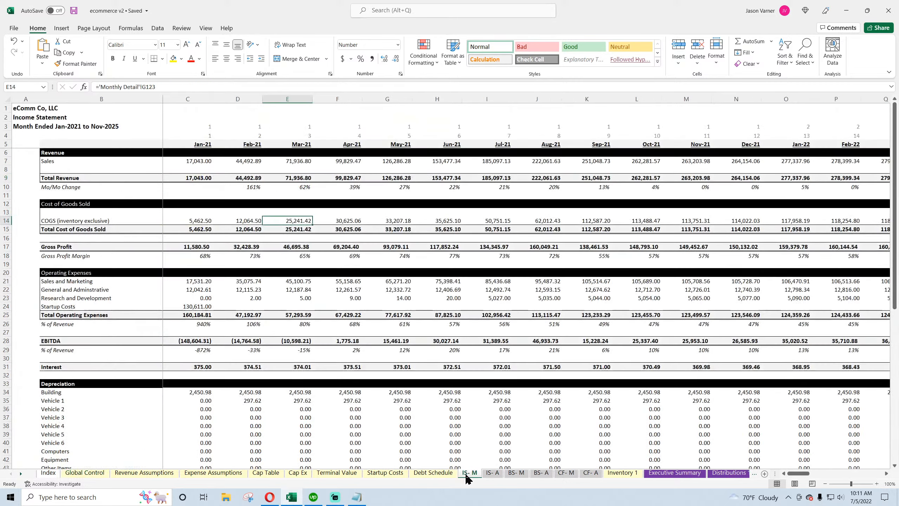
drag(58, 342, 476, 346)
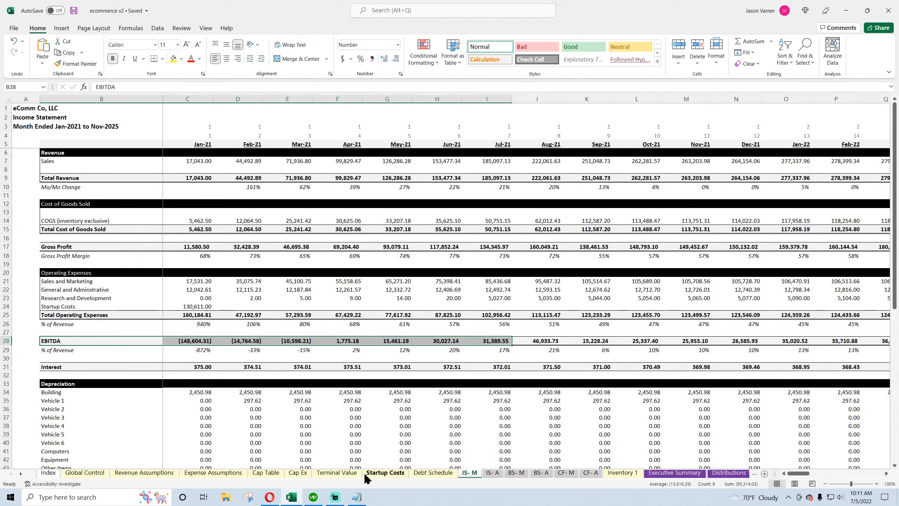
Examine the trailing EBITDA, multiple and exit valuation formulas on the Terminal Value sheet
click(337, 473)
click(209, 145)
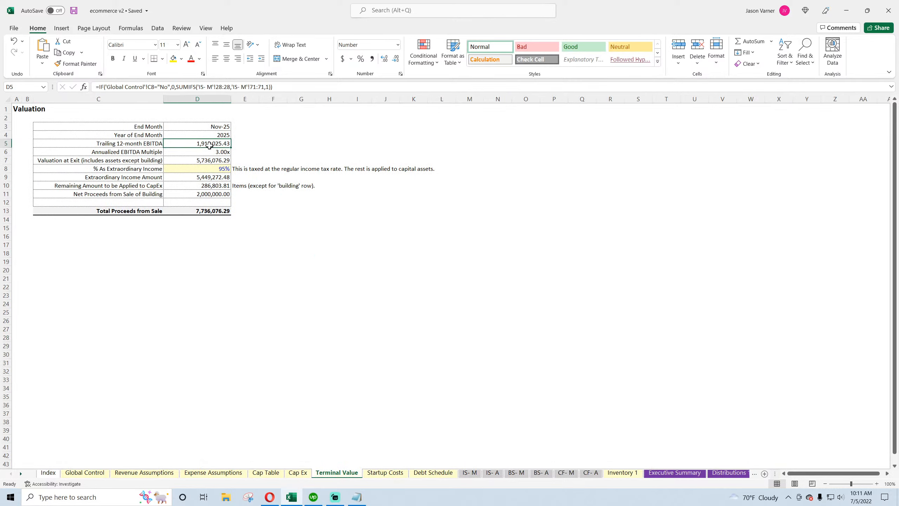
click(197, 152)
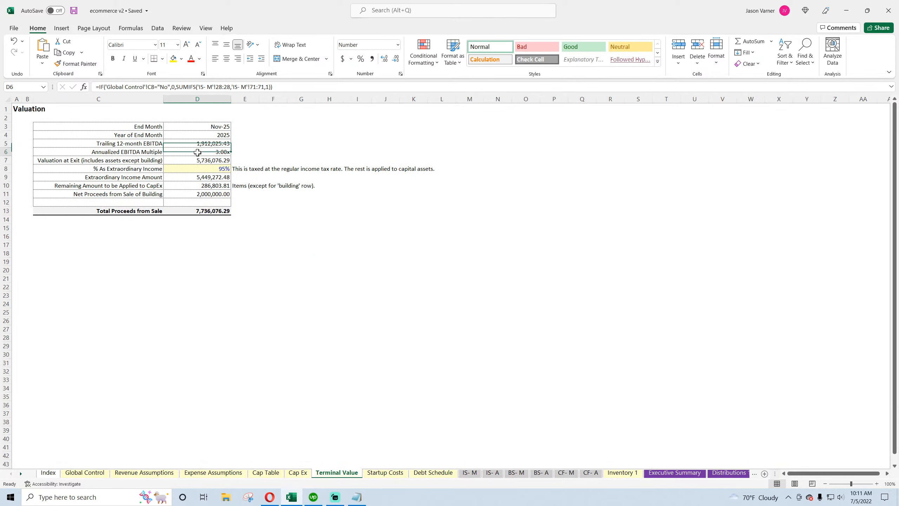
click(199, 160)
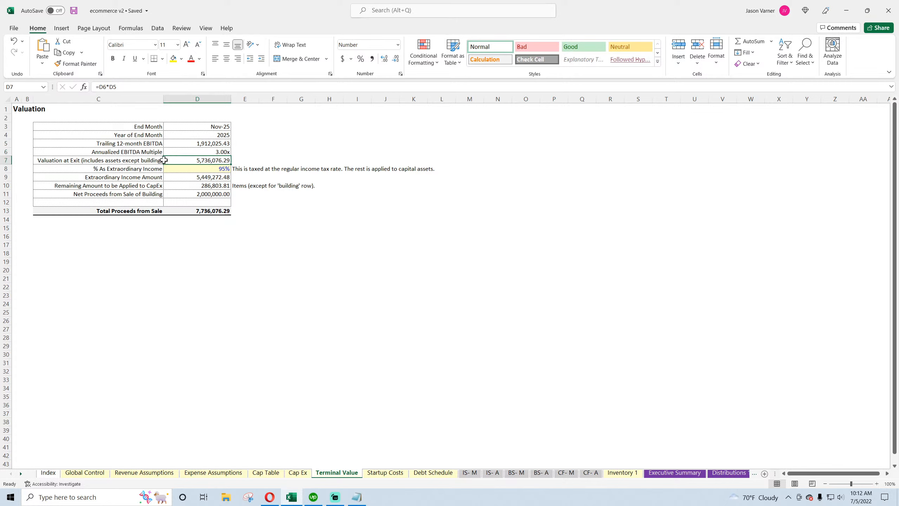
drag(164, 160, 160, 160)
click(156, 170)
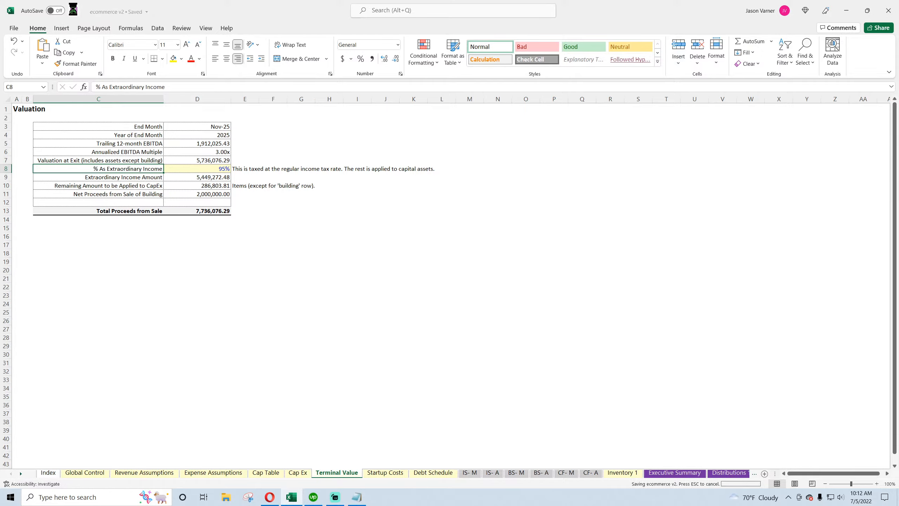
click(340, 293)
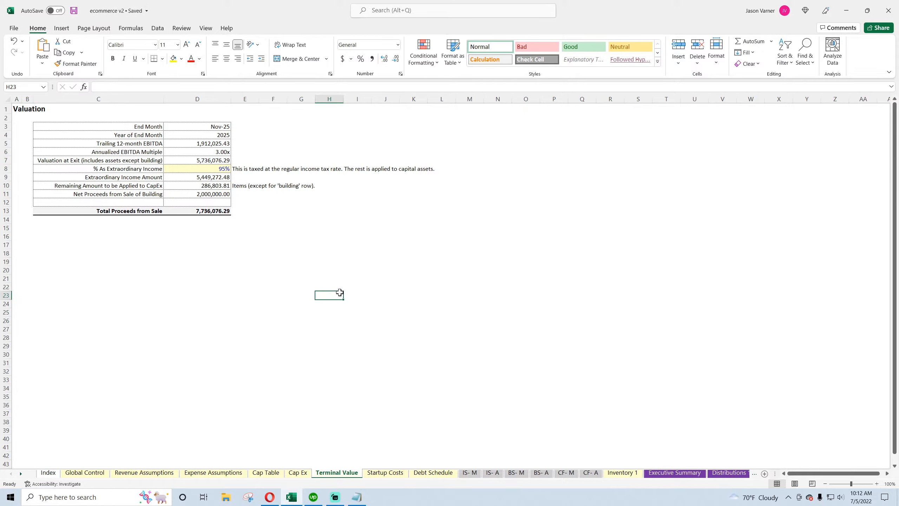
Review the monthly balance sheet's assets, liabilities and owner equity sections
click(473, 474)
click(566, 473)
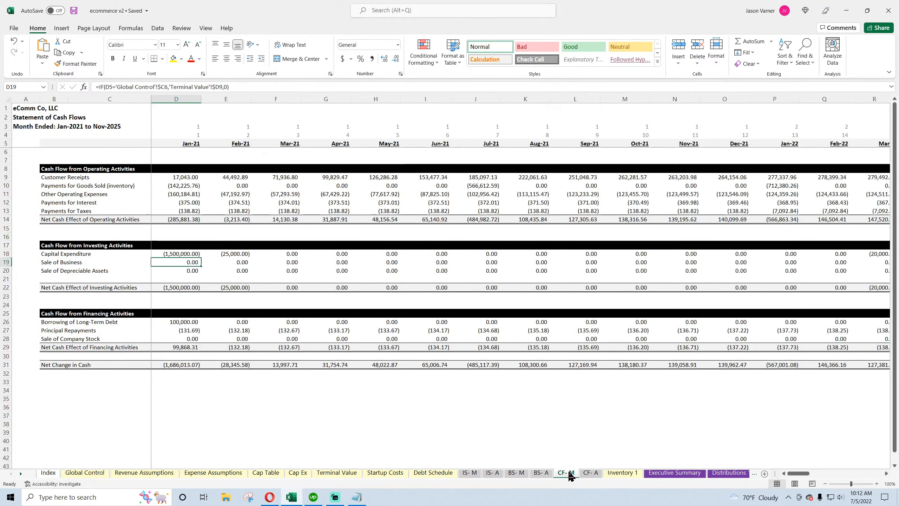
click(516, 473)
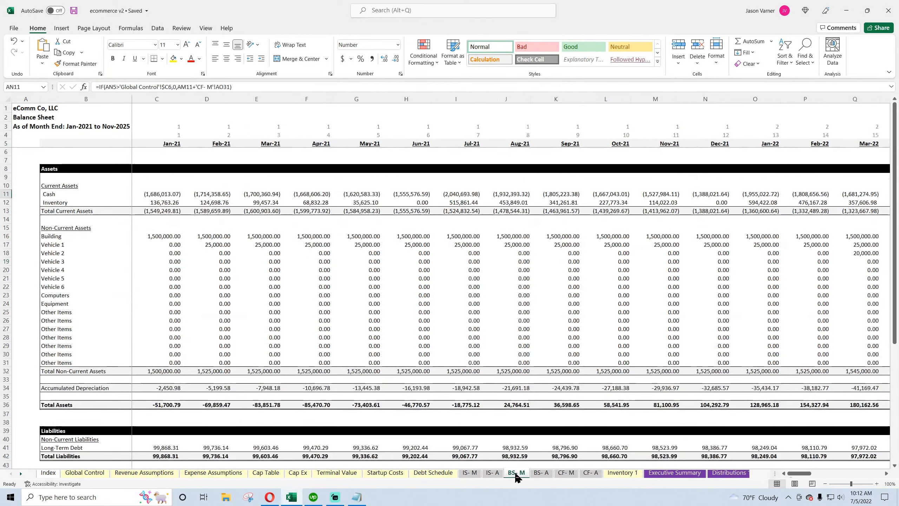
scroll(263, 370, down, 7)
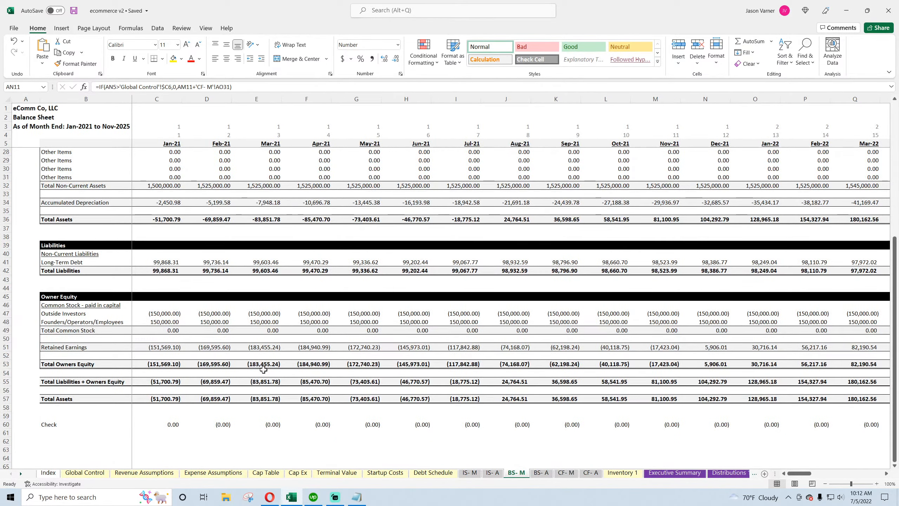
scroll(264, 369, up, 7)
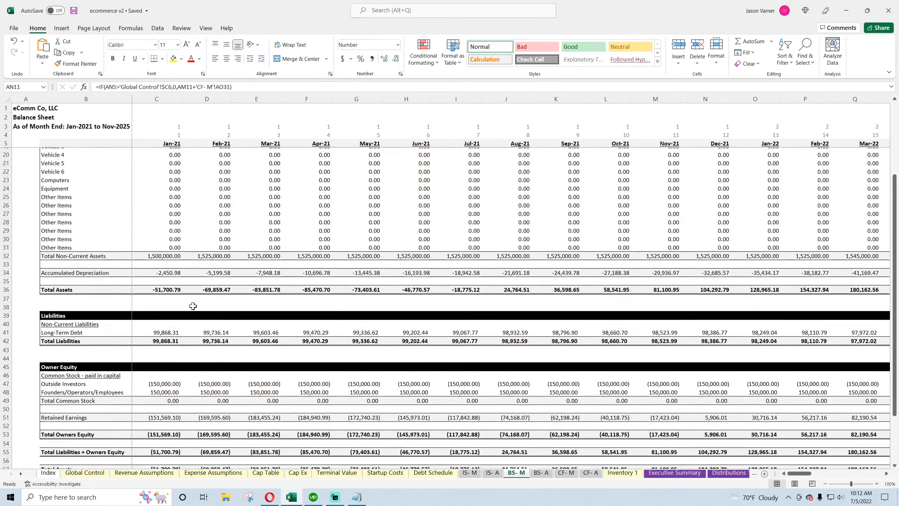
Inspect the monthly cash and inventory formulas across the months on the monthly balance sheet
scroll(209, 413, down, 7)
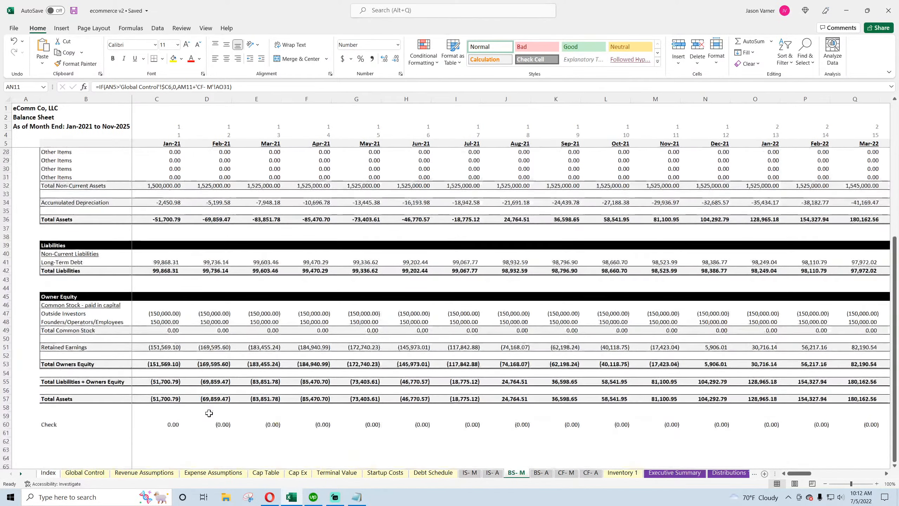
scroll(175, 226, up, 7)
click(168, 194)
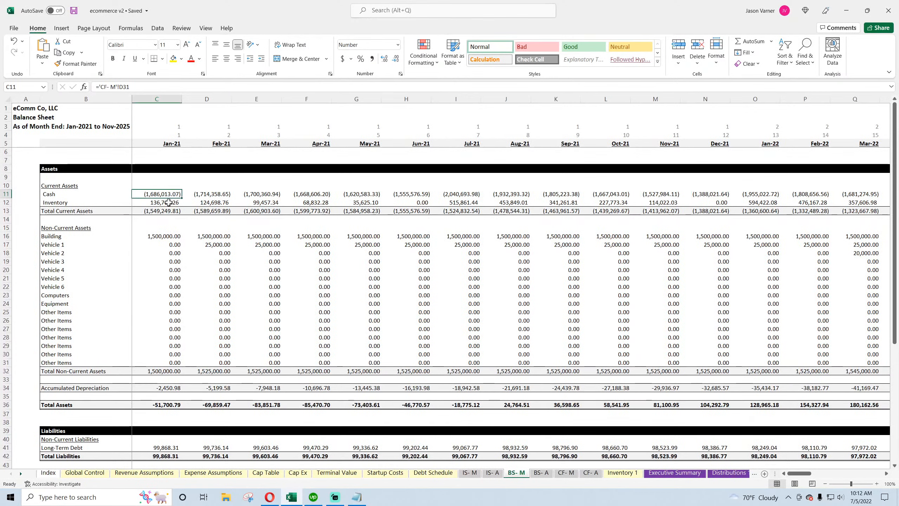
click(173, 202)
click(212, 202)
click(265, 204)
click(312, 203)
click(357, 203)
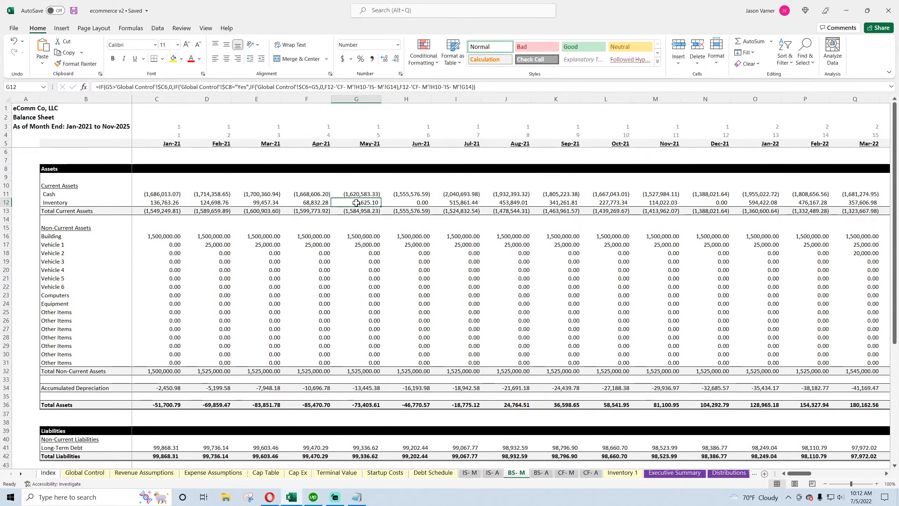
click(409, 203)
click(454, 201)
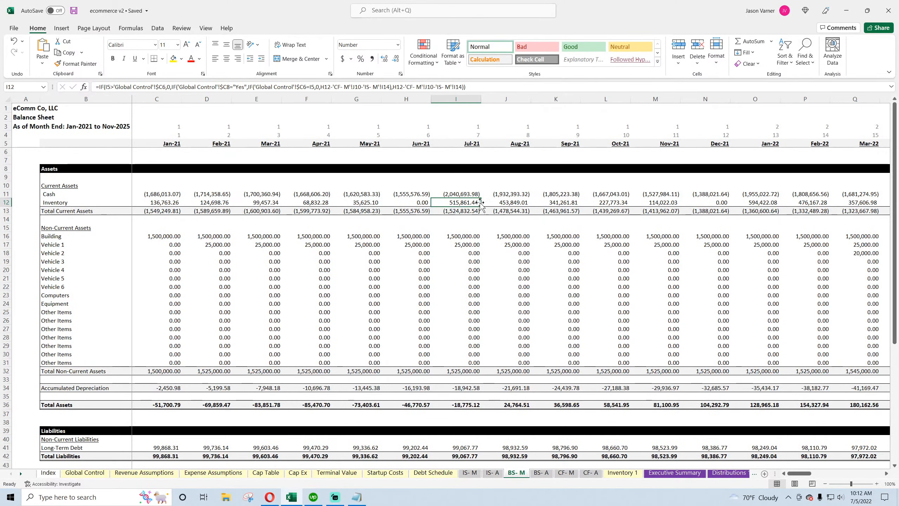
click(506, 202)
click(555, 210)
click(664, 203)
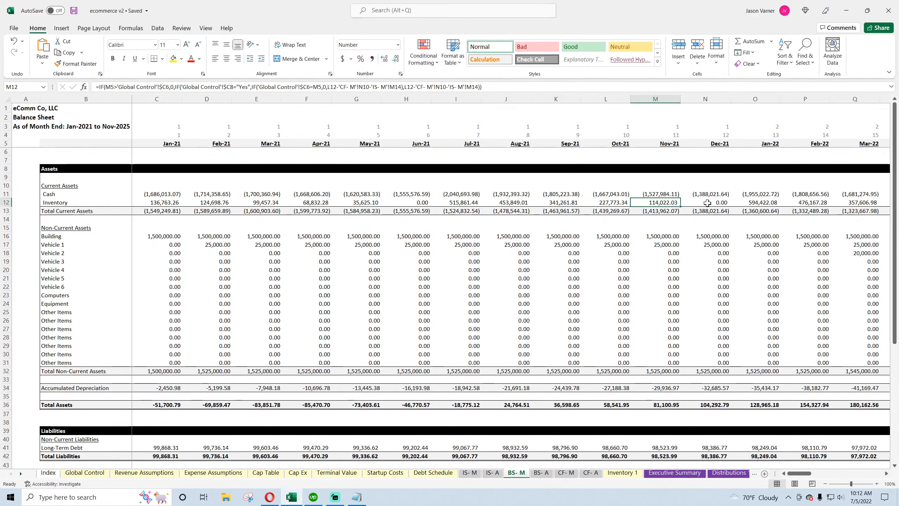
click(702, 204)
Examine the monthly fixed asset values and accumulated depreciation formulas on the monthly balance sheet
drag(170, 238, 530, 349)
scroll(247, 307, down, 4)
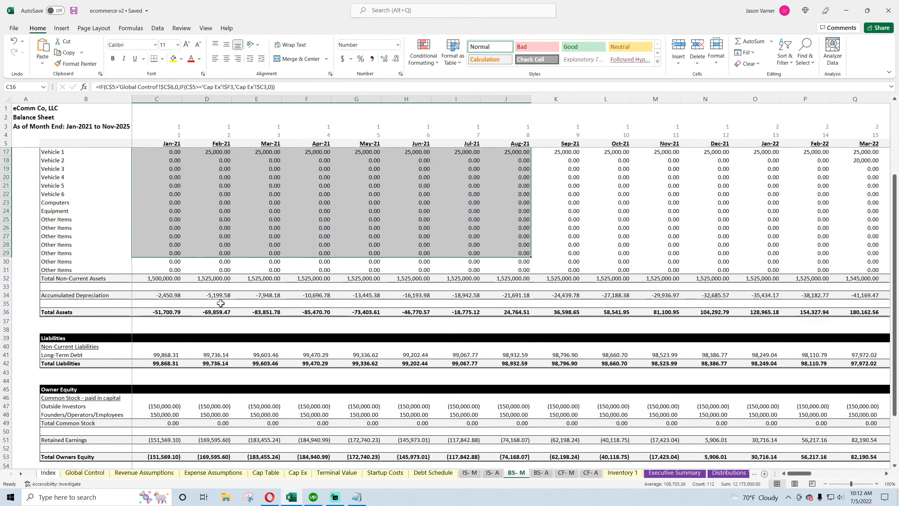
click(167, 296)
click(220, 295)
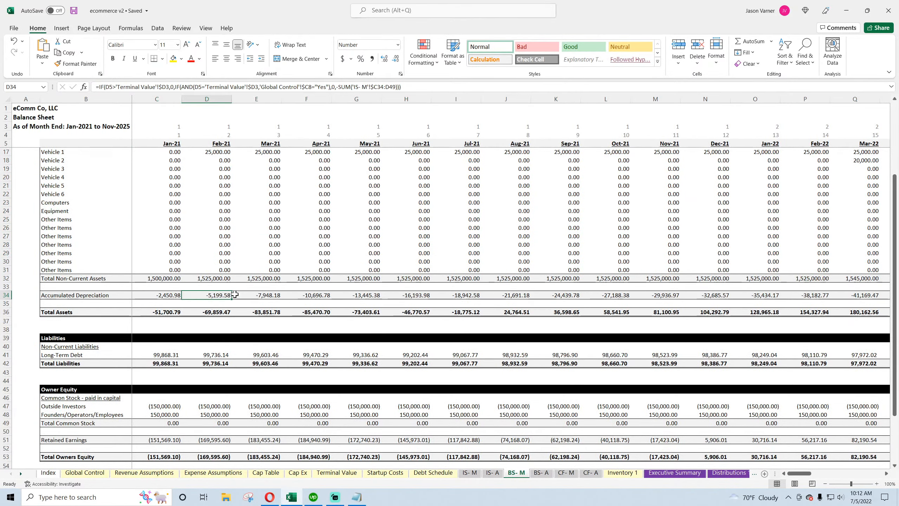
click(271, 295)
scroll(383, 331, down, 4)
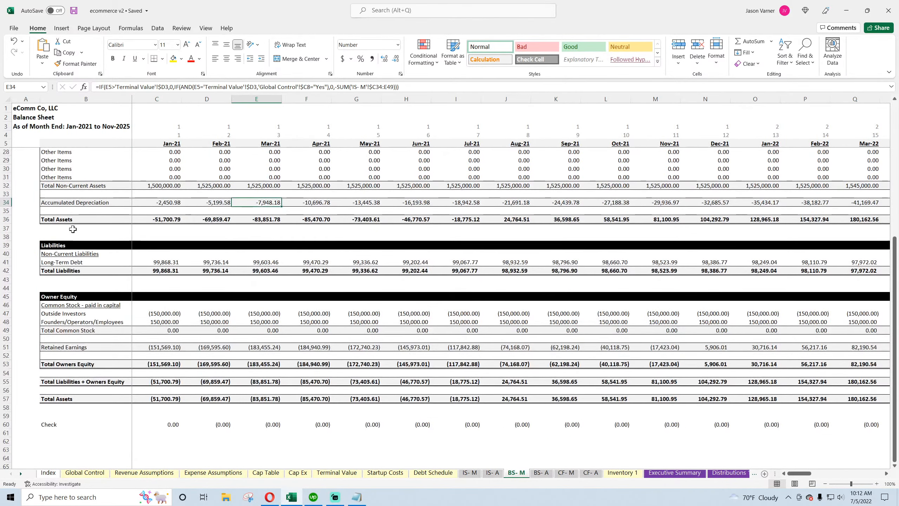
Review the total liabilities, retained earnings, total liabilities plus owners equity, total assets and check row formulas
click(61, 269)
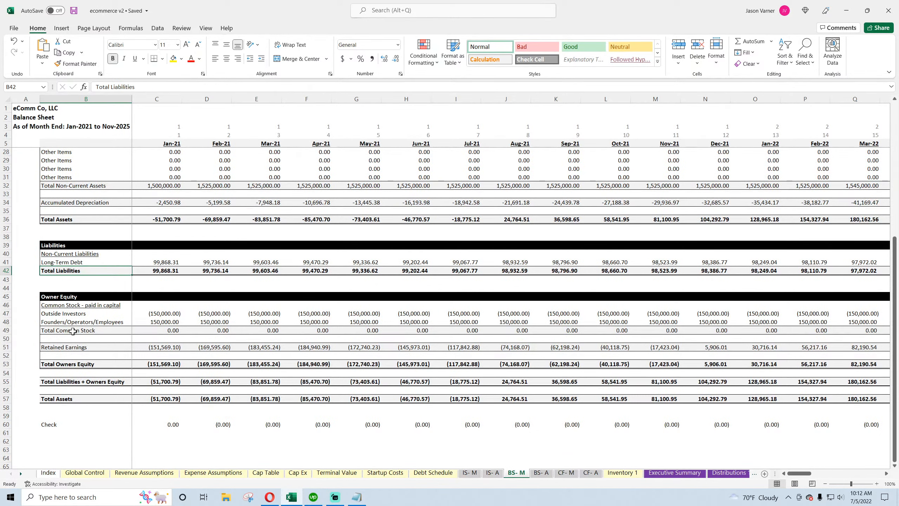
click(76, 296)
click(74, 349)
click(158, 349)
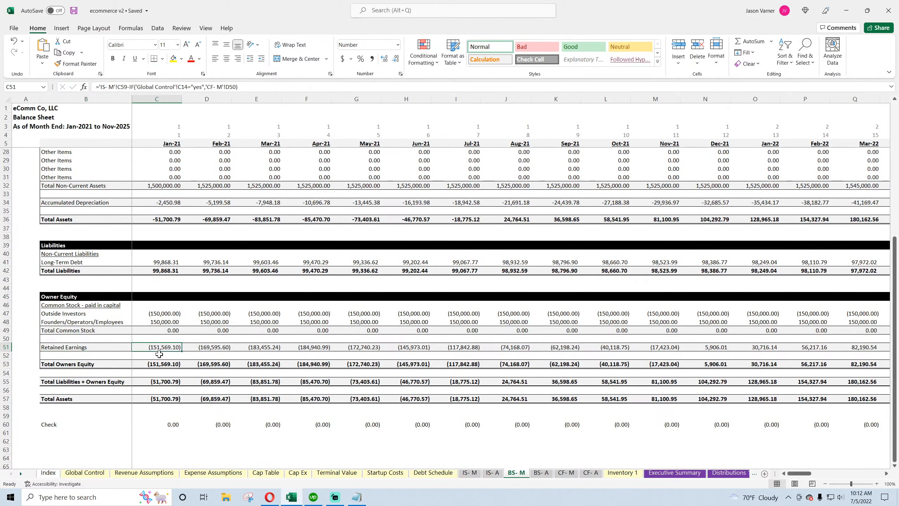
click(161, 383)
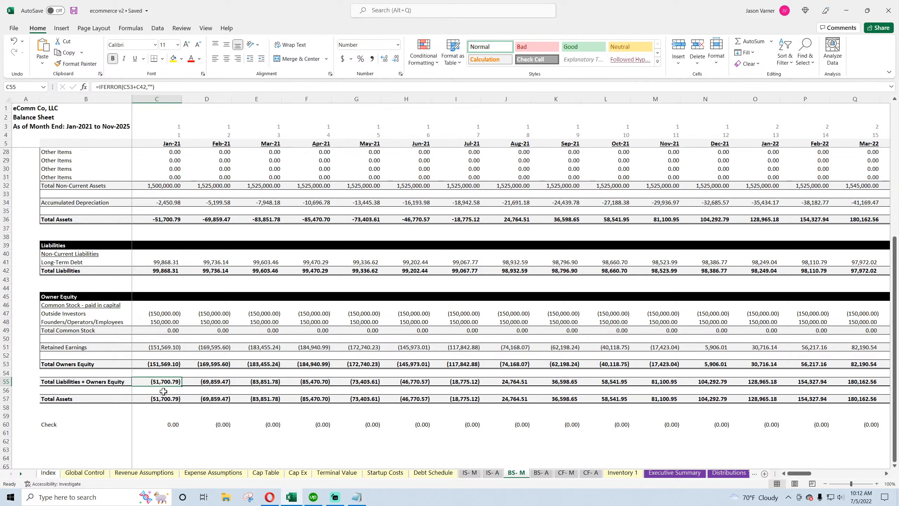
click(166, 399)
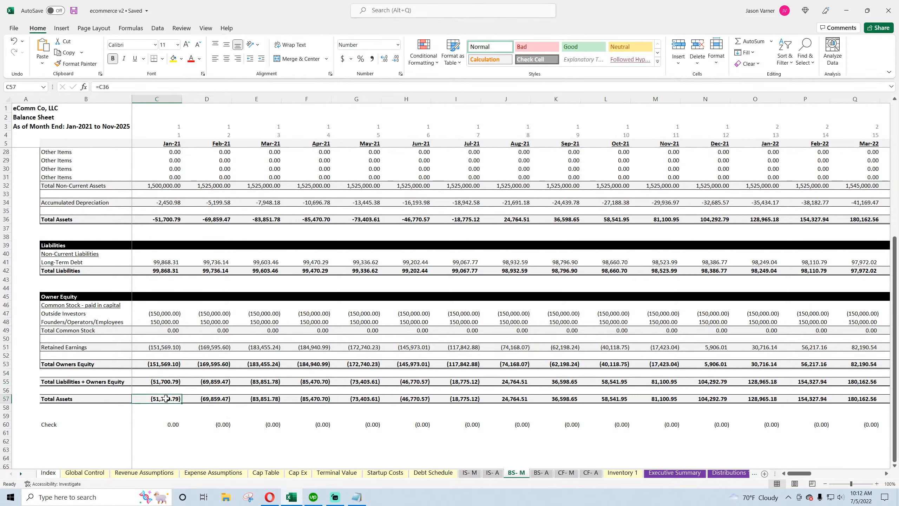
click(167, 382)
click(166, 399)
click(168, 424)
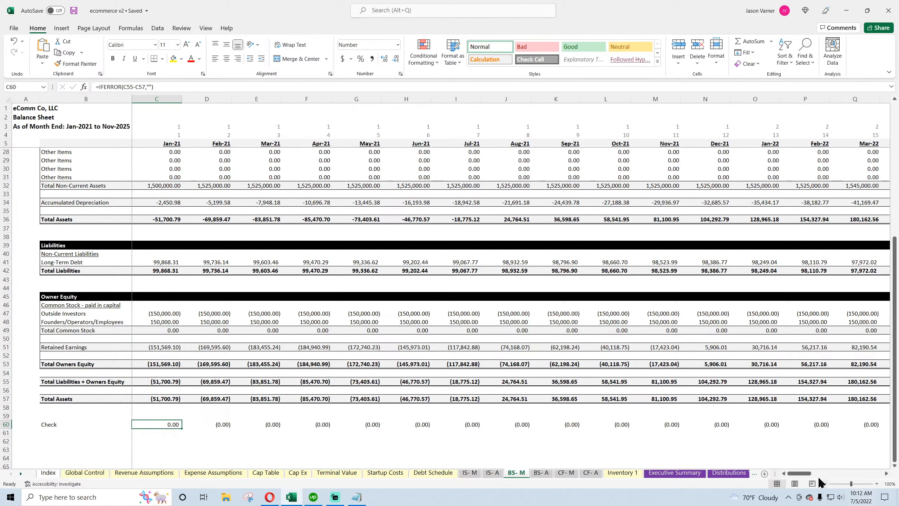
Open the annual balance sheet and inspect its inventory and vehicle formulas
mouse_move(799, 473)
mouse_down()
mouse_move(882, 481)
mouse_move(794, 476)
mouse_up()
scroll(301, 355, up, 8)
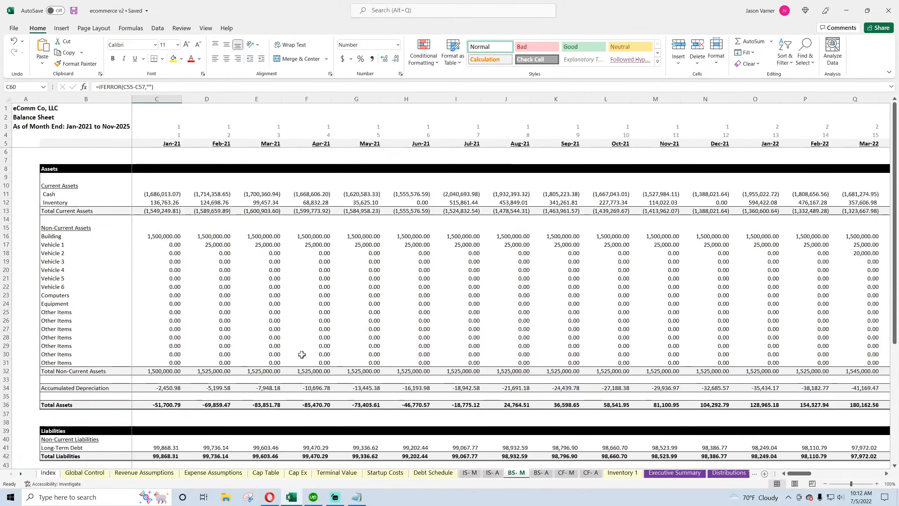
click(550, 474)
scroll(215, 353, down, 12)
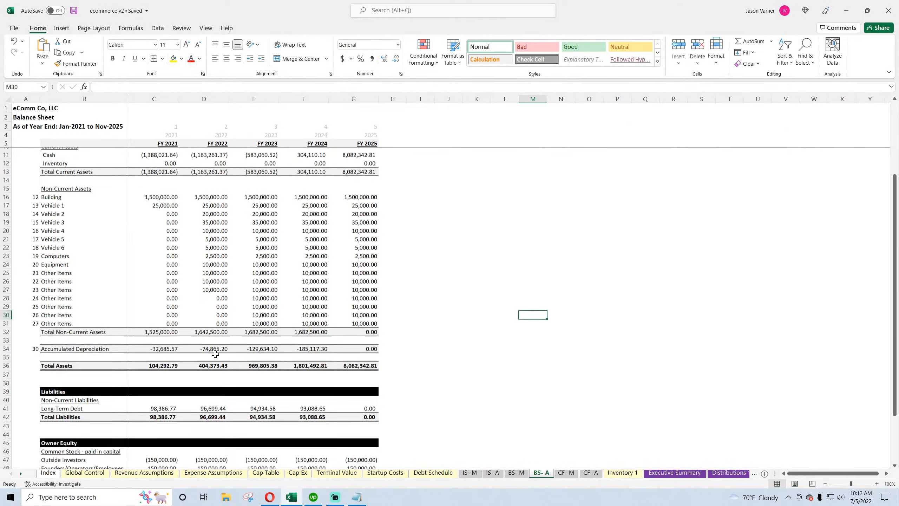
scroll(216, 354, up, 12)
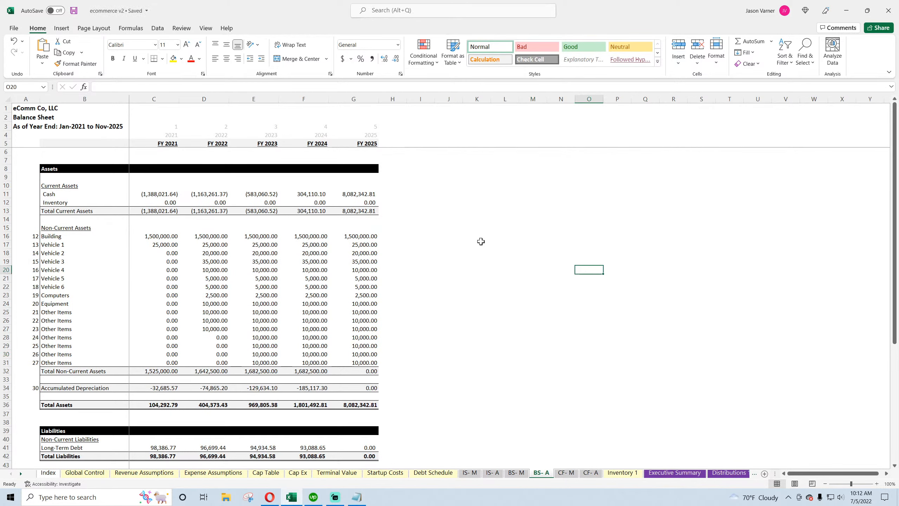
click(159, 203)
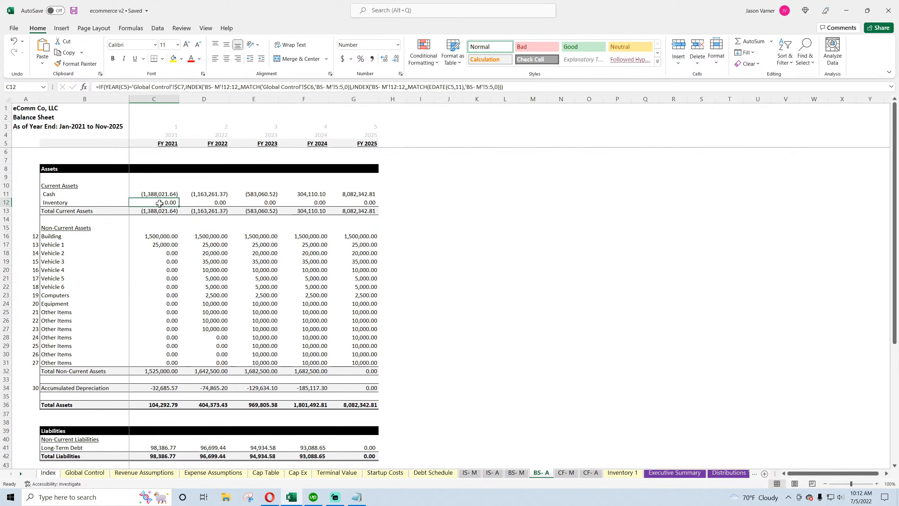
click(314, 252)
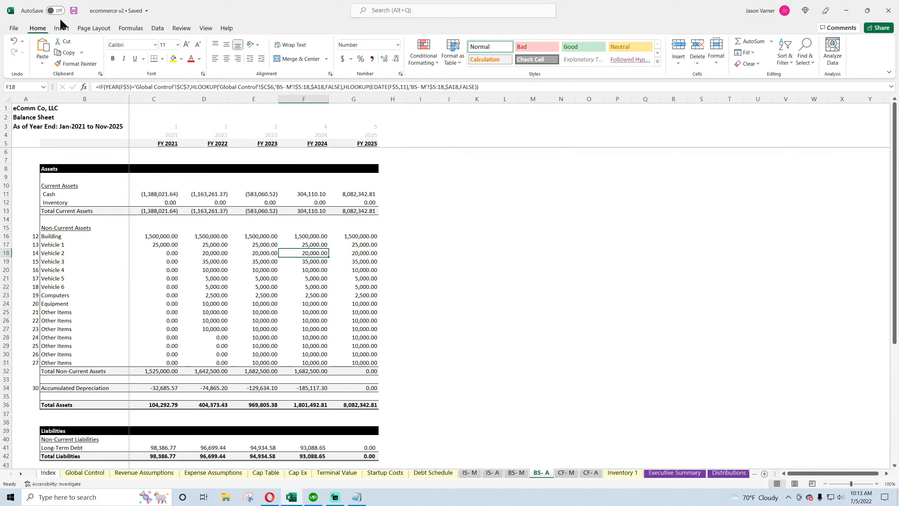
Compare the inventory formulas on the annual balance sheet with the monthly inventory row on the monthly balance sheet
click(540, 321)
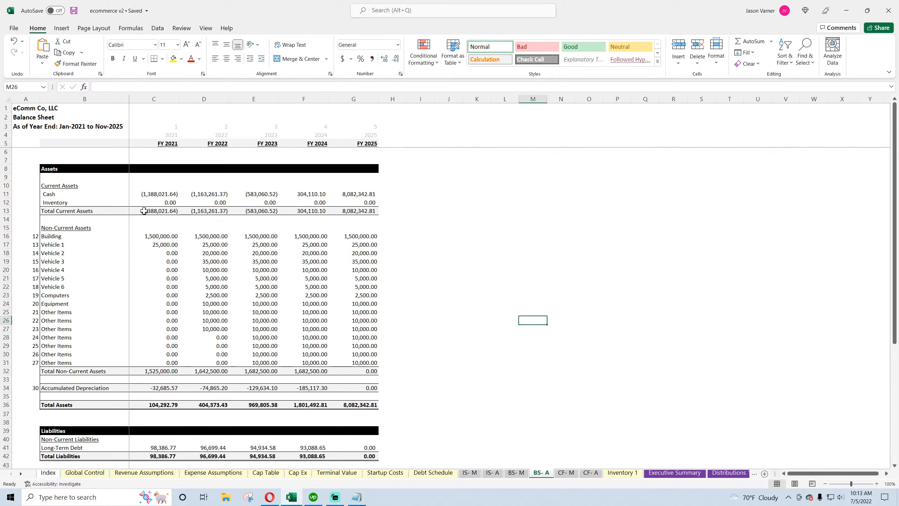
click(152, 203)
click(198, 202)
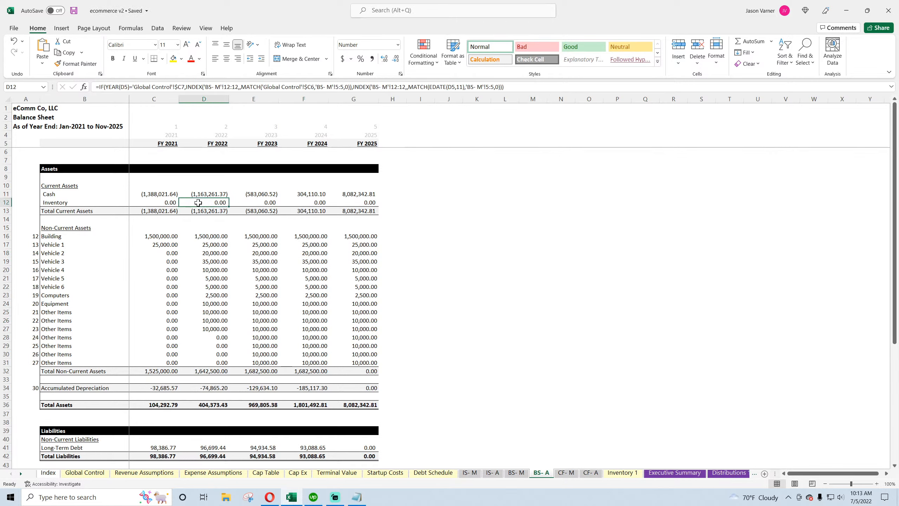
click(248, 203)
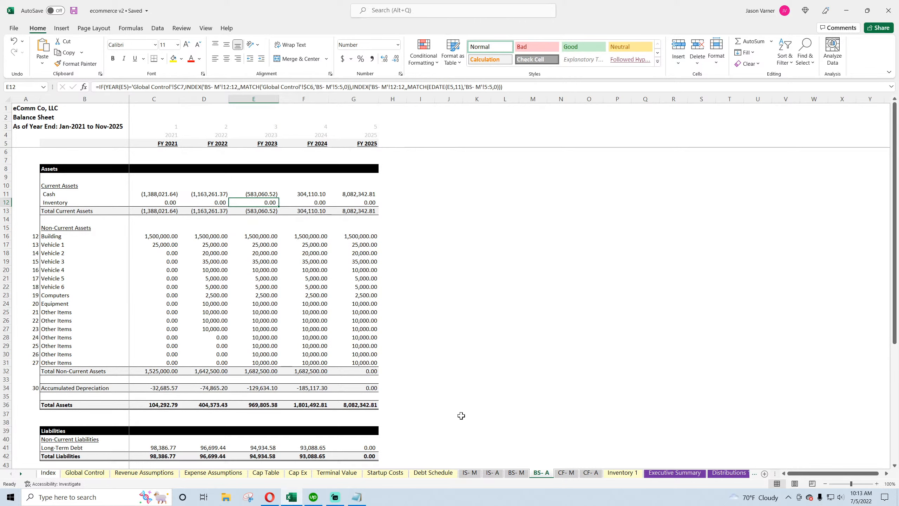
click(516, 473)
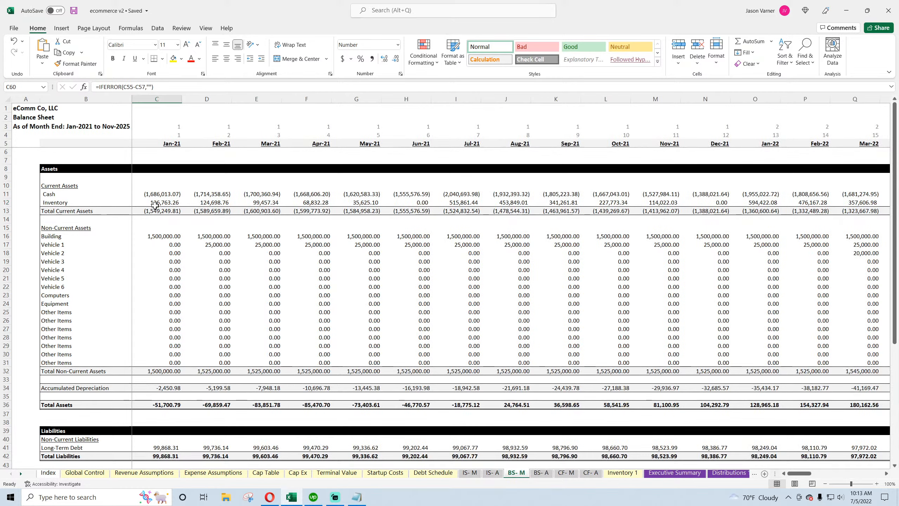
drag(153, 203, 720, 203)
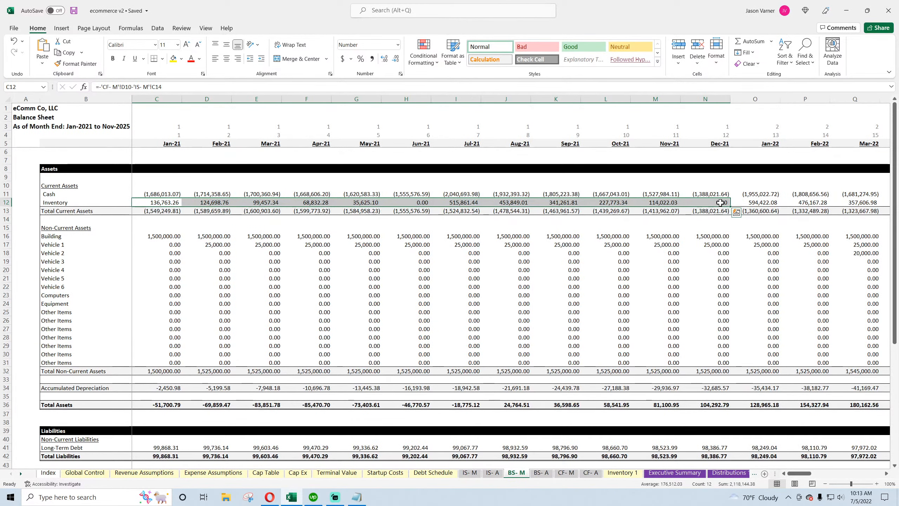
click(709, 204)
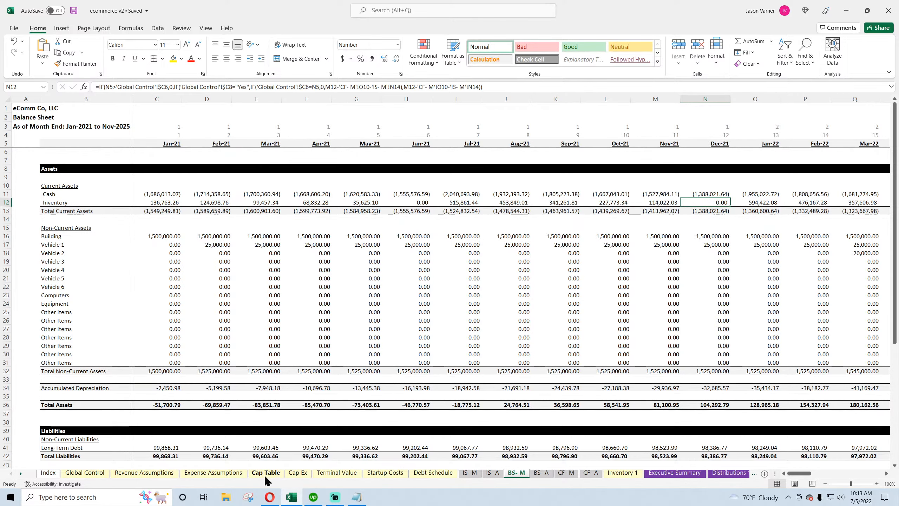
Set the inventory pre-pay months on the inventory sheet to 5
click(623, 473)
click(85, 175)
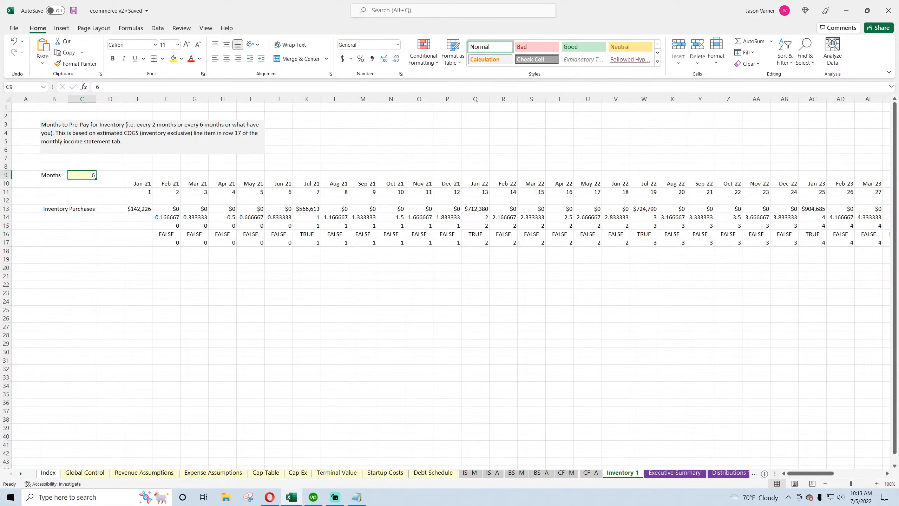
text(5)
key(Return)
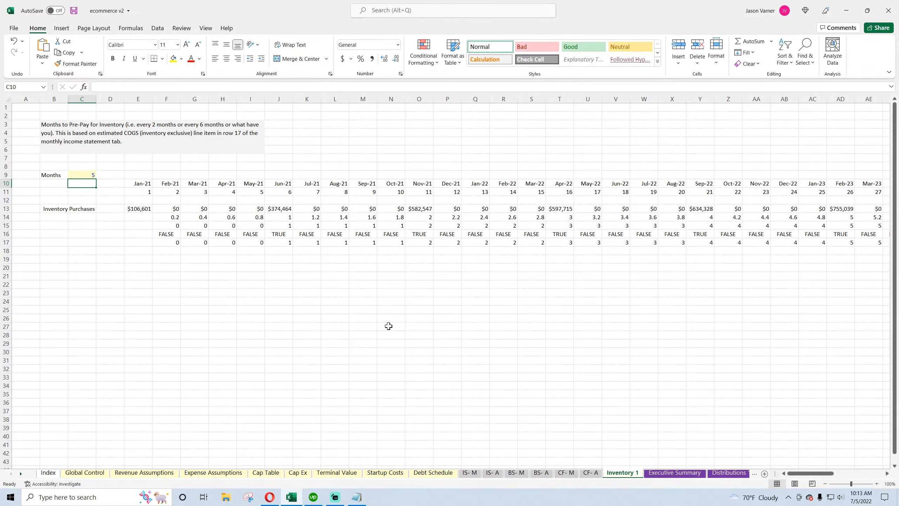
Review the yearly inventory values across the annual balance sheet
click(547, 473)
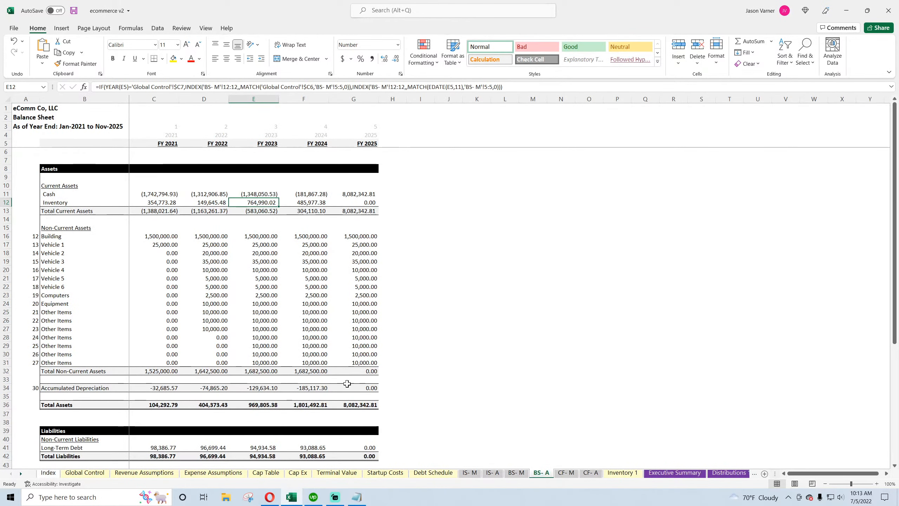
click(164, 204)
click(214, 203)
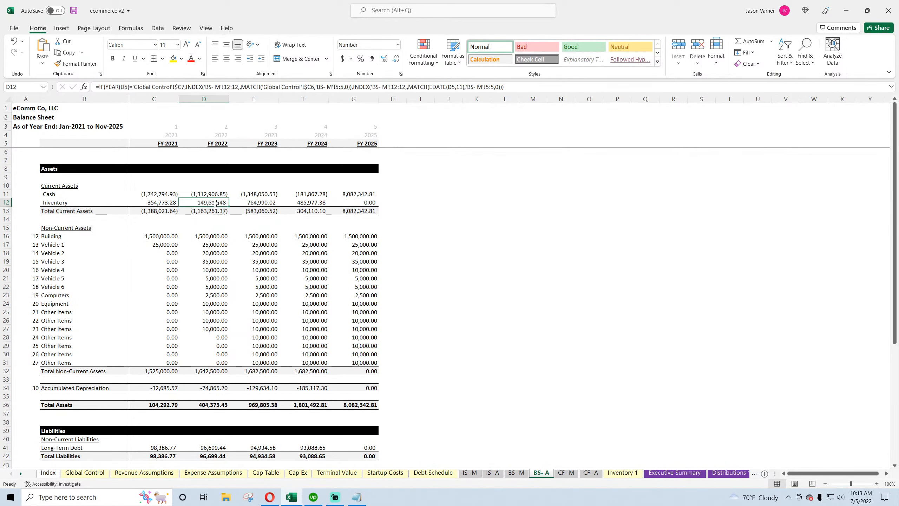
click(257, 202)
click(313, 203)
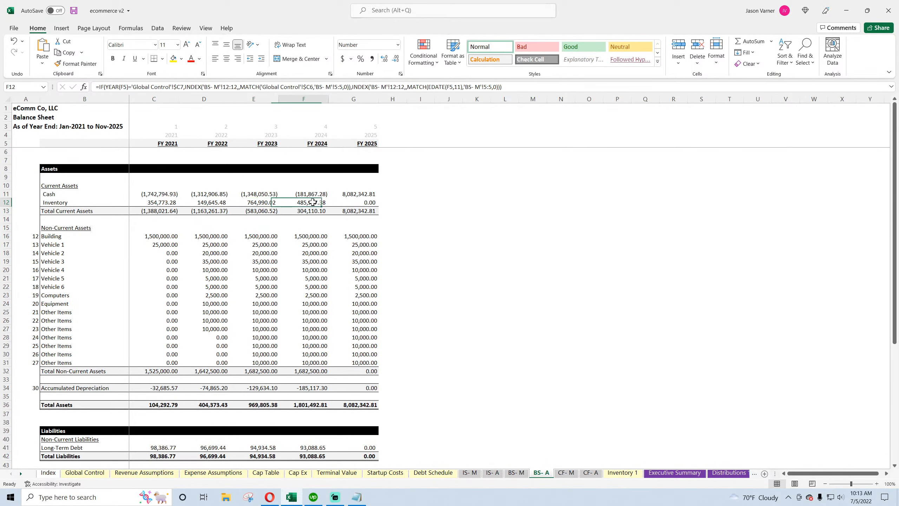
click(368, 204)
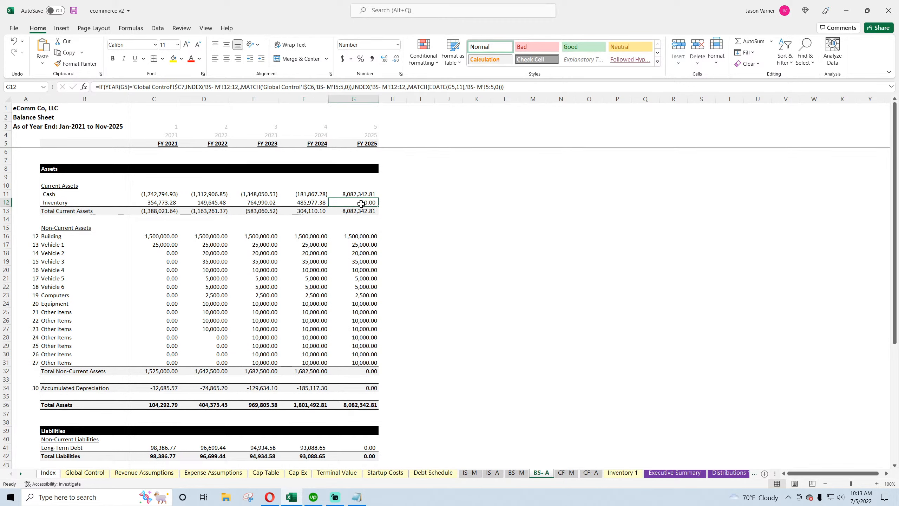
Set the inventory pre-pay months to 4 and save the workbook
click(74, 12)
click(622, 473)
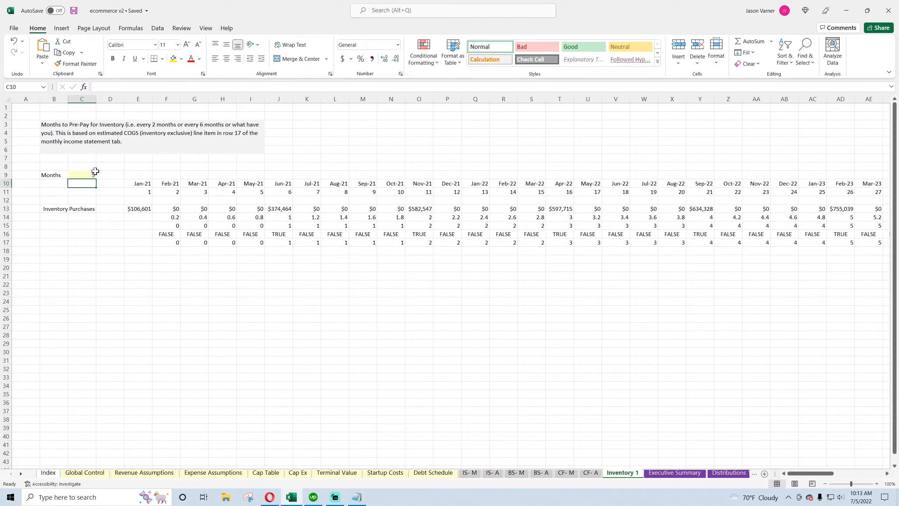
click(91, 175)
text(4)
key(Return)
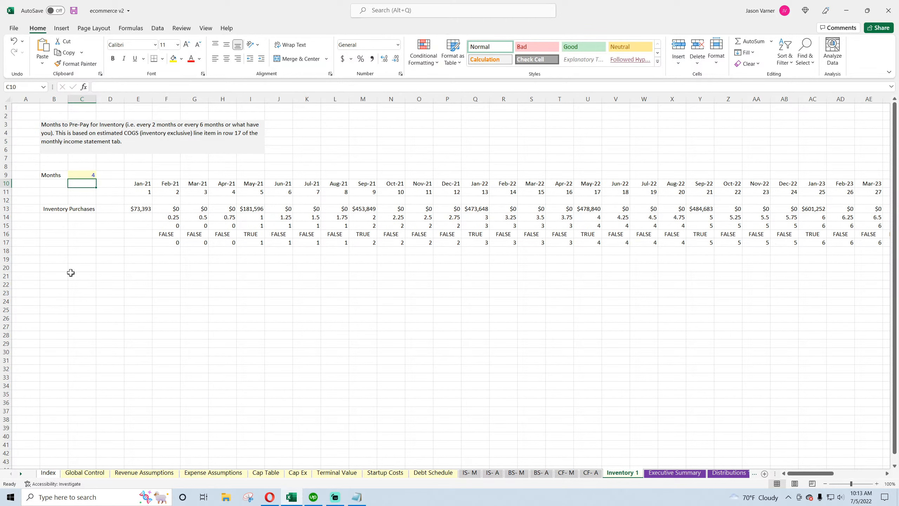
click(75, 11)
Review the monthly inventory and cash formulas across the months on the monthly balance sheet
click(541, 472)
click(516, 473)
click(159, 202)
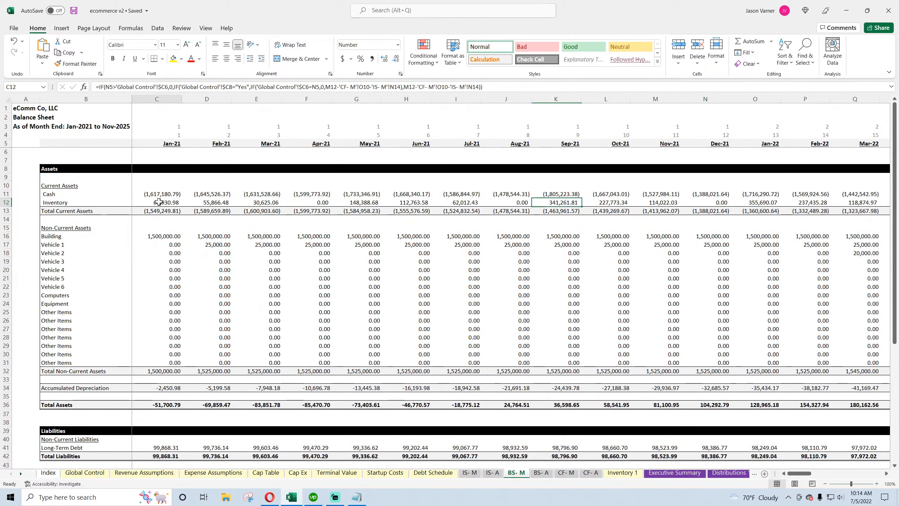
drag(159, 202, 589, 203)
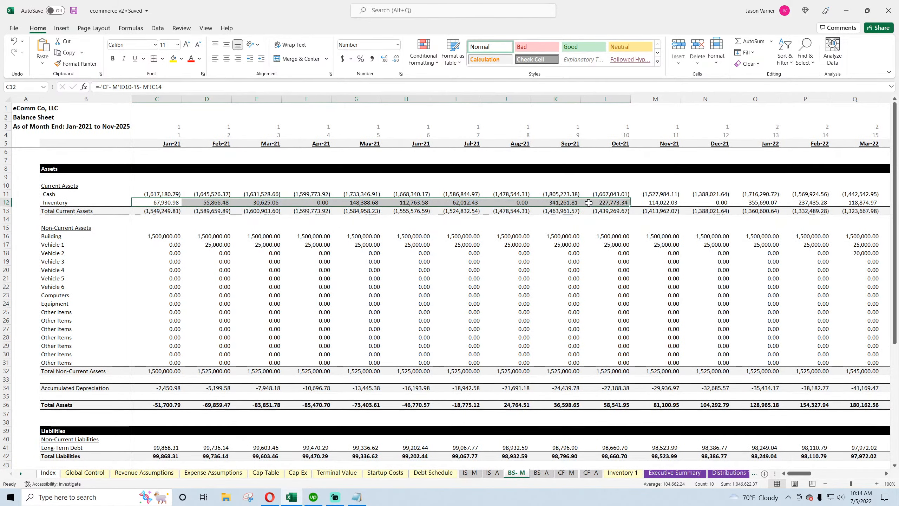
click(165, 196)
click(213, 195)
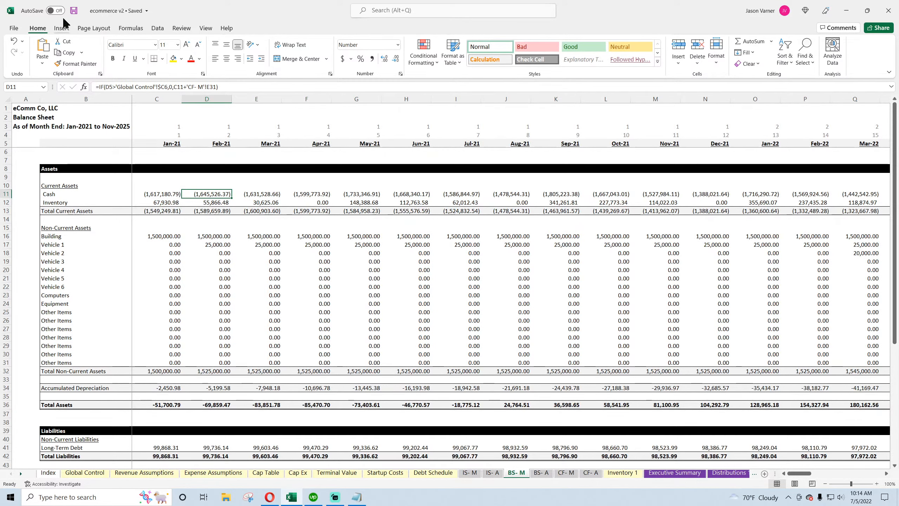
drag(85, 194, 317, 195)
click(316, 196)
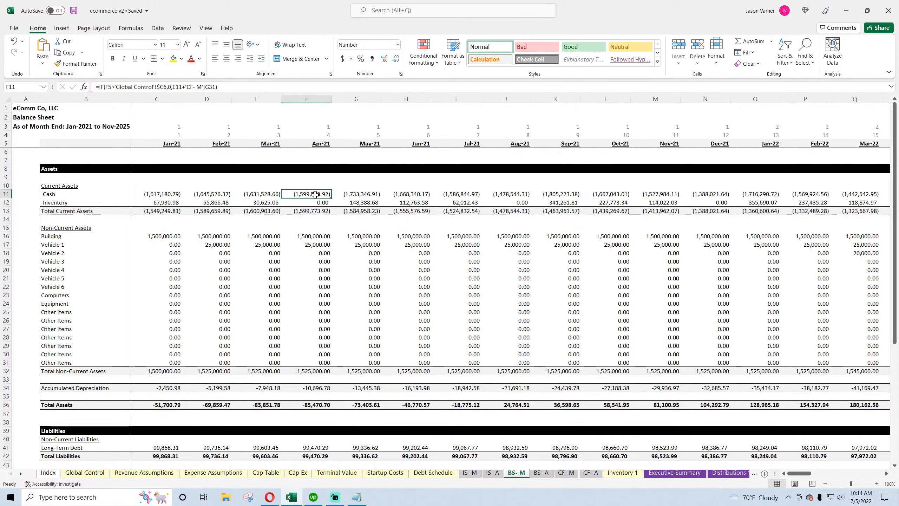
click(159, 193)
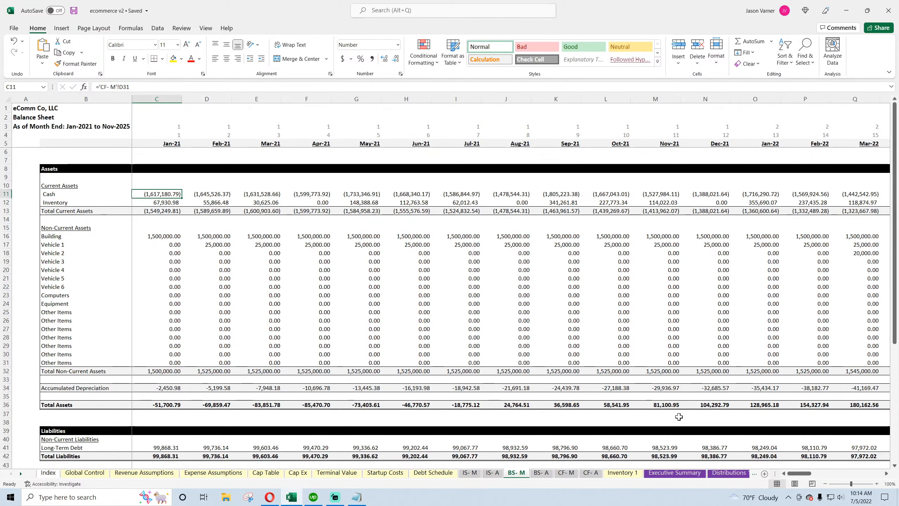
Rename the startup costs total label on the monthly detail sheet to Total Startup Costs
click(731, 473)
click(740, 474)
click(736, 475)
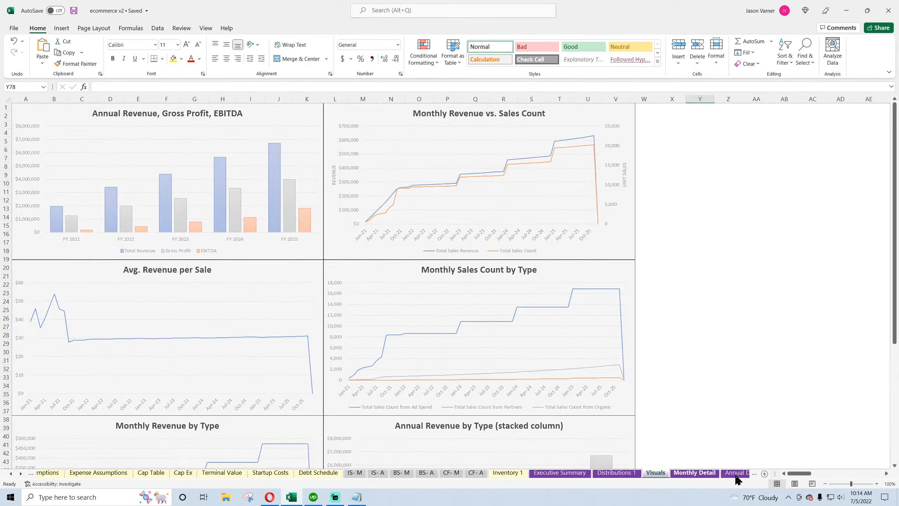
scroll(178, 324, down, 20)
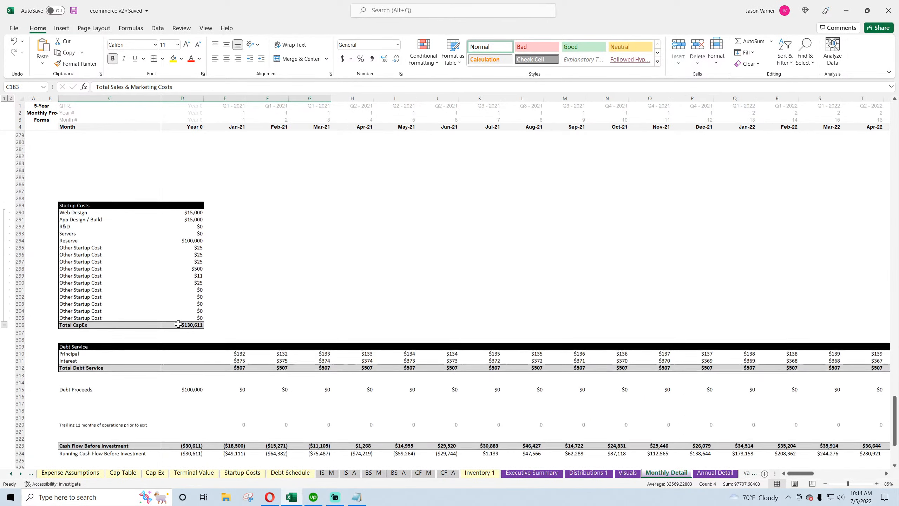
scroll(179, 324, down, 4)
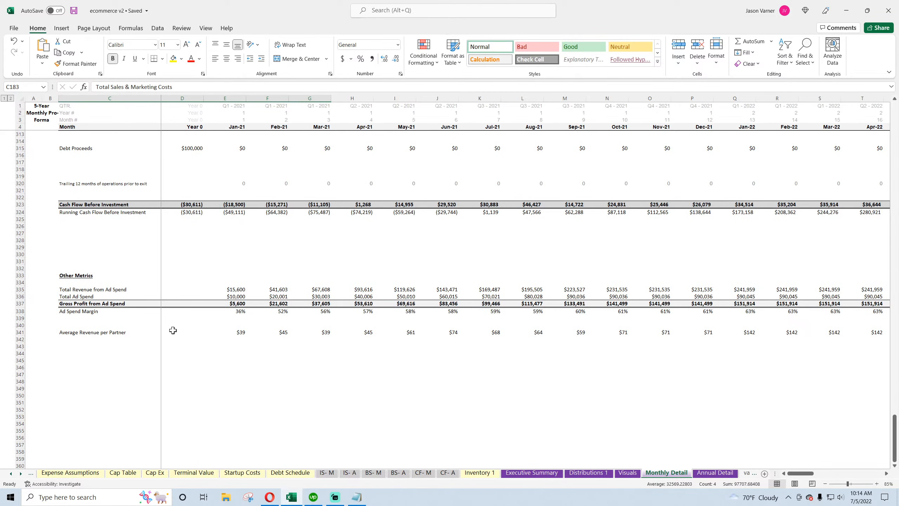
scroll(173, 330, up, 4)
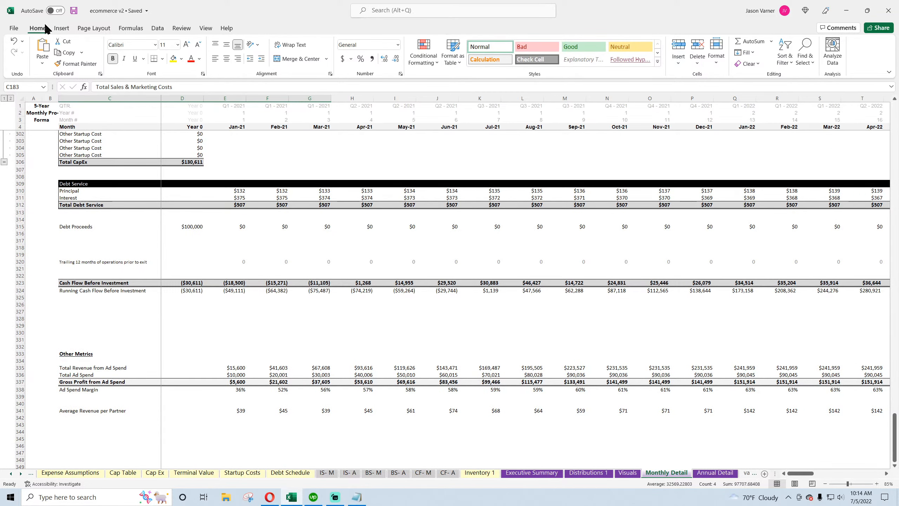
click(74, 10)
click(106, 162)
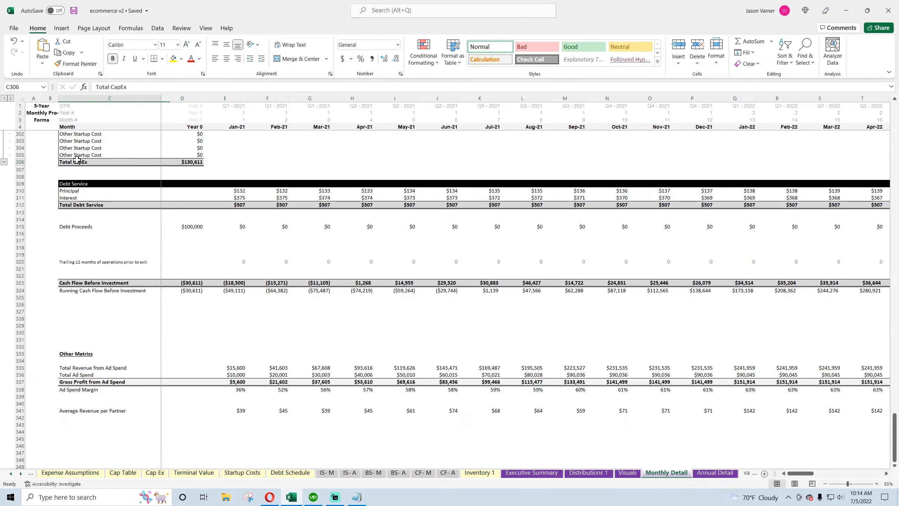
scroll(134, 285, up, 4)
scroll(108, 247, up, 4)
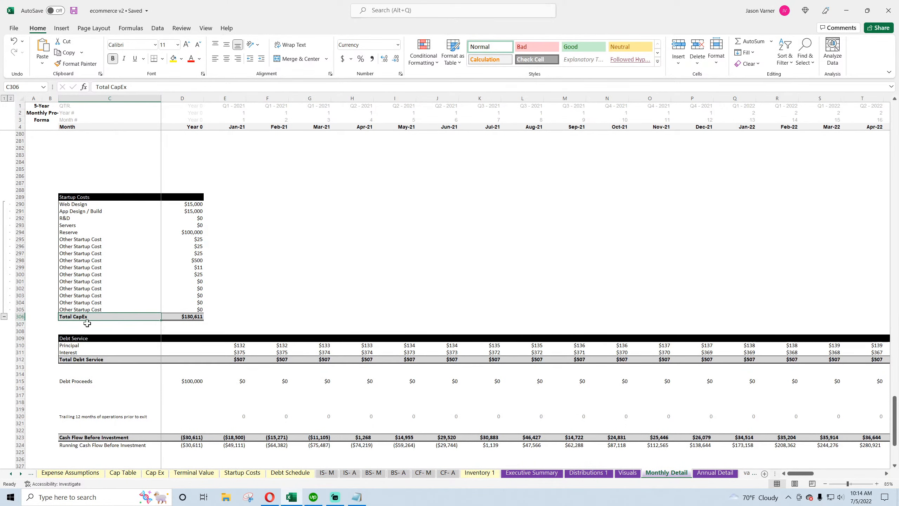
double_click(75, 317)
double_click(75, 316)
text(St)
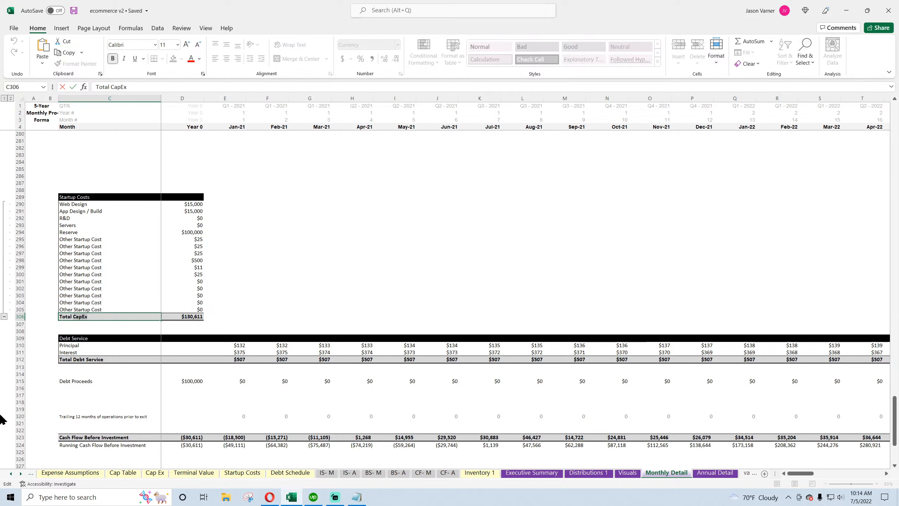
text(artup costs)
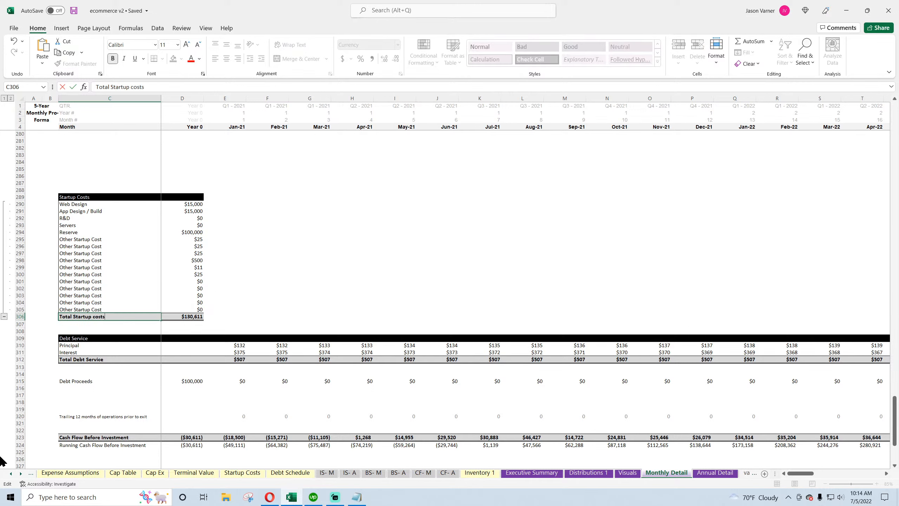
key(ctrl+Return)
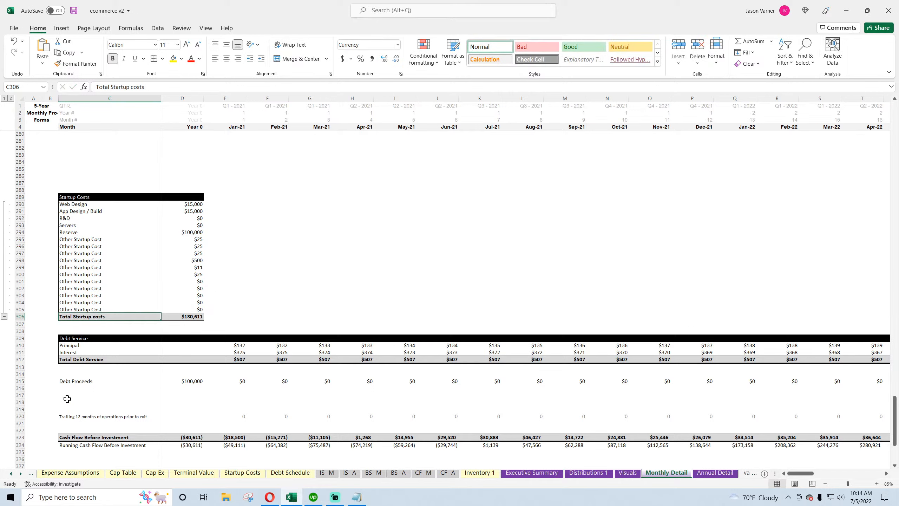
double_click(98, 317)
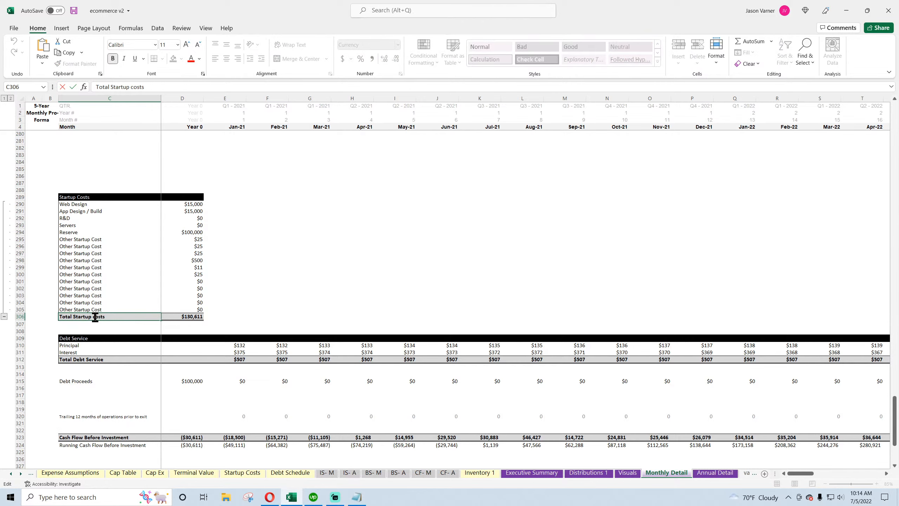
key(Return)
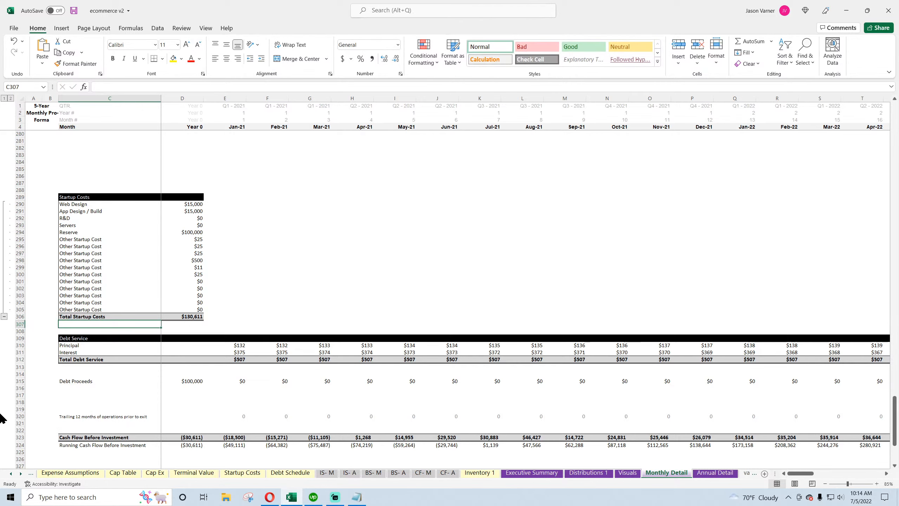
Delete the empty rows between EBITDA and the startup costs table on the monthly detail sheet
scroll(184, 294, up, 7)
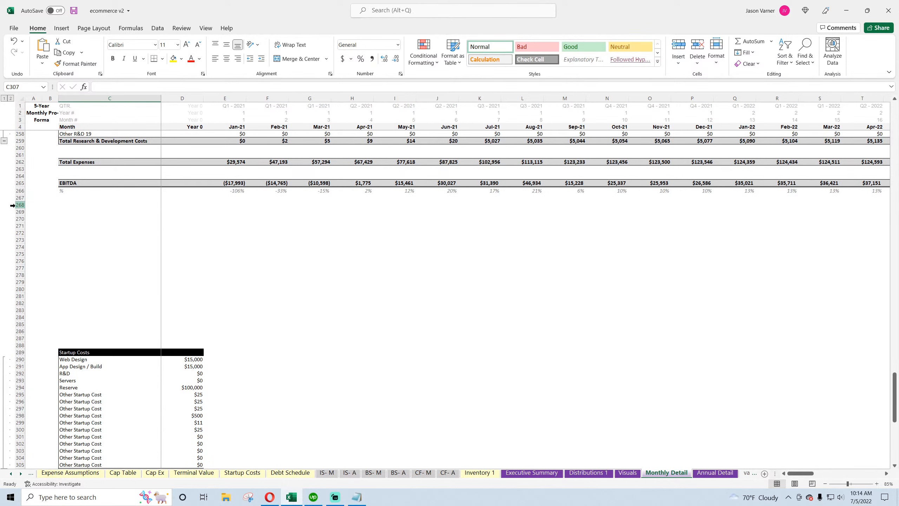
drag(18, 204, 27, 331)
right_click(20, 290)
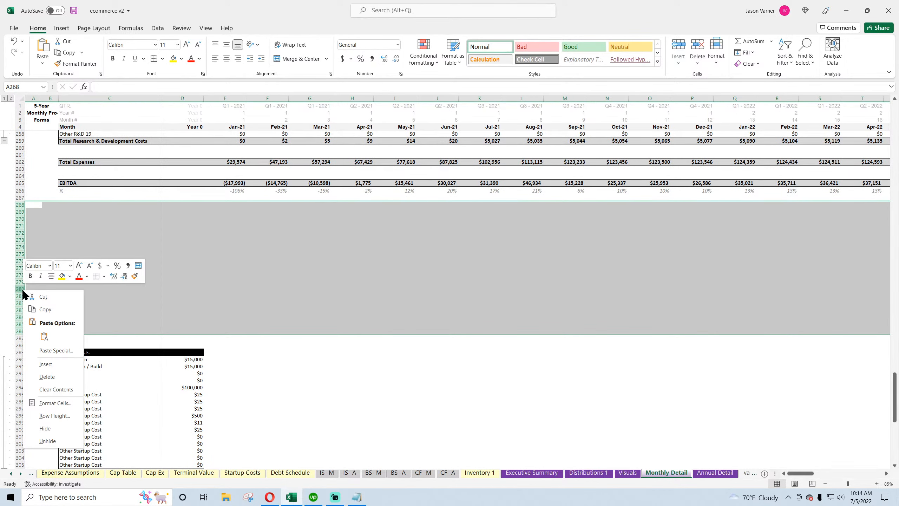
click(50, 378)
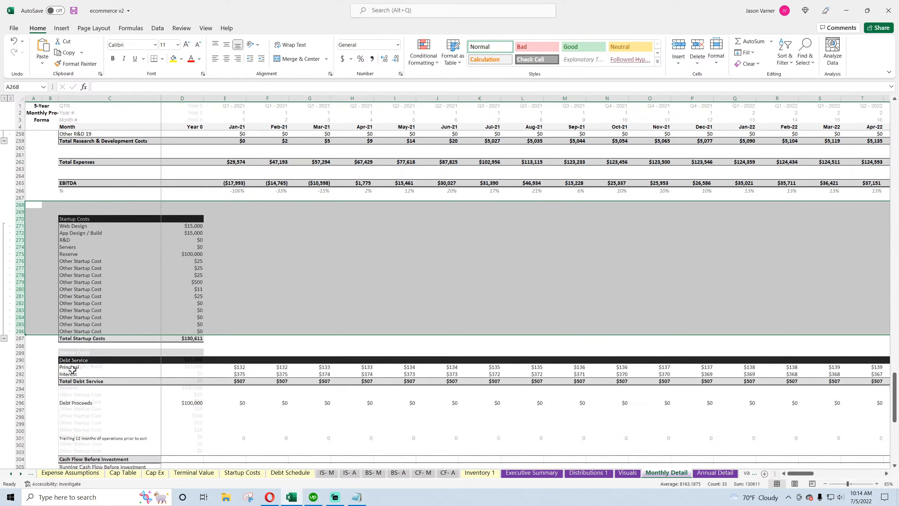
Delete the empty rows between EBITDA and the startup costs table on the annual detail sheet
click(714, 476)
scroll(121, 261, down, 20)
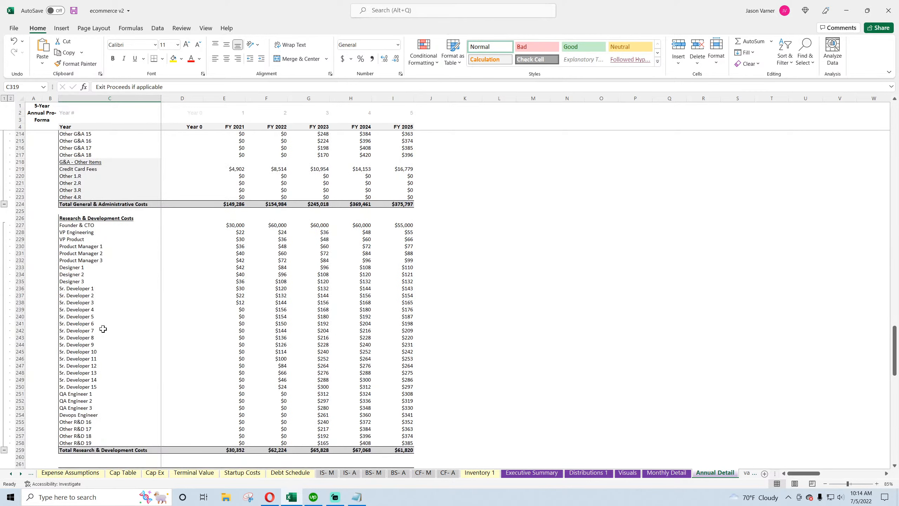
scroll(103, 329, down, 11)
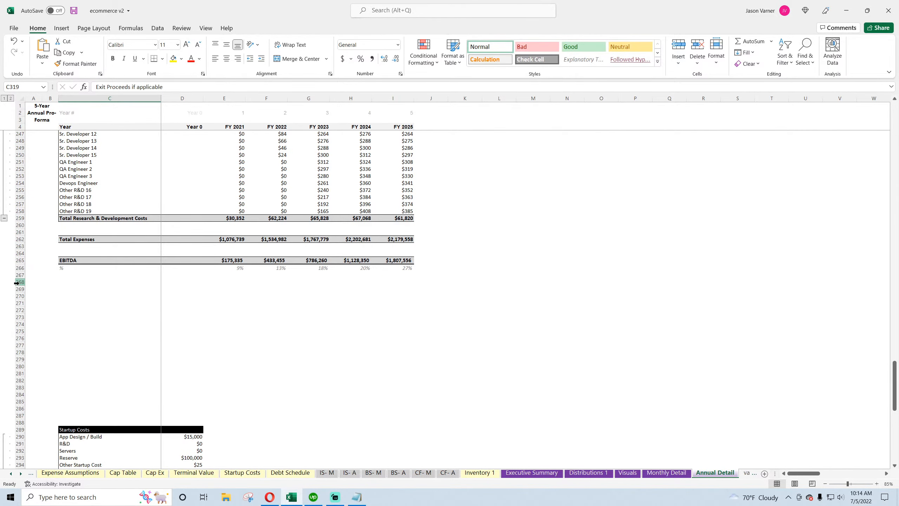
drag(17, 283, 25, 408)
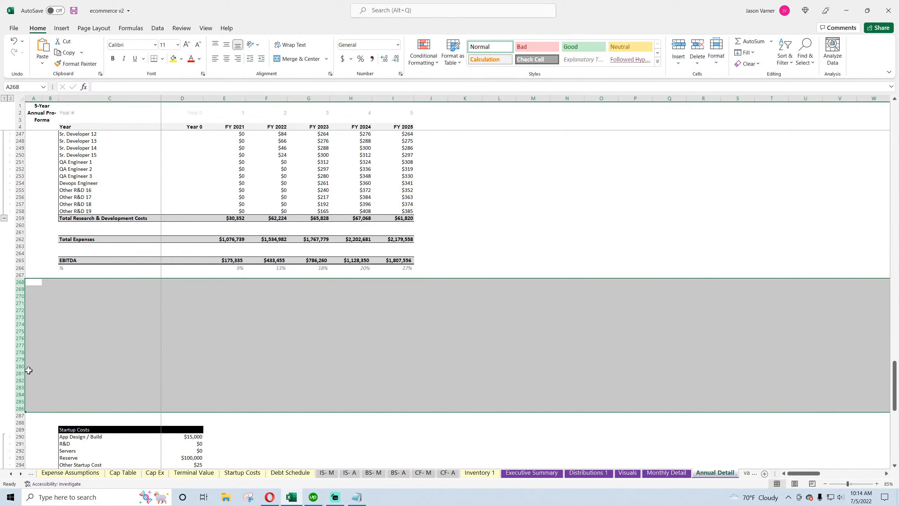
right_click(19, 332)
click(50, 261)
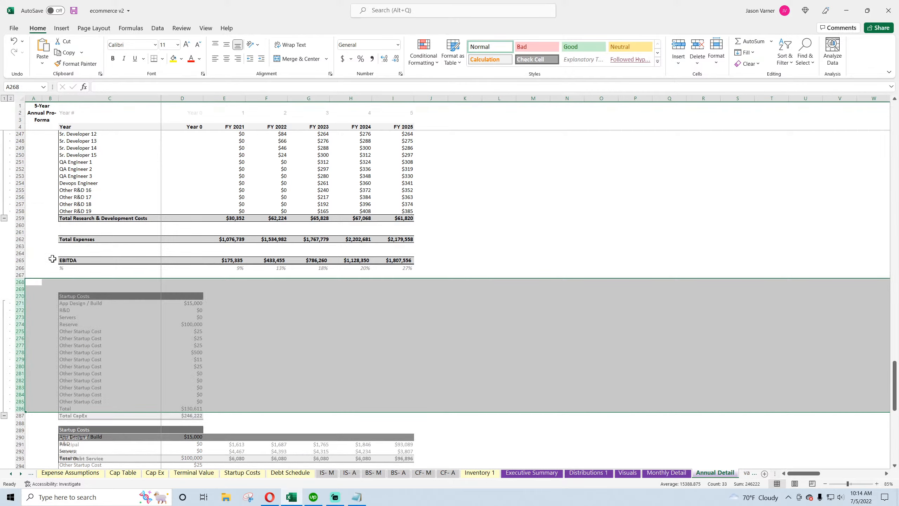
click(320, 352)
scroll(279, 347, down, 7)
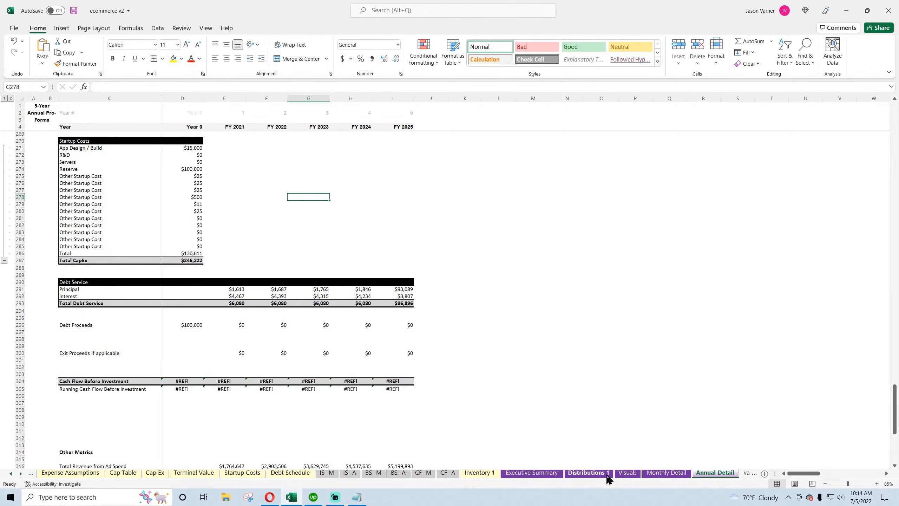
Copy the Debt Service header bar to row 295 of the monthly detail sheet and rename it Other Cash Flow Items
click(667, 472)
scroll(79, 344, down, 7)
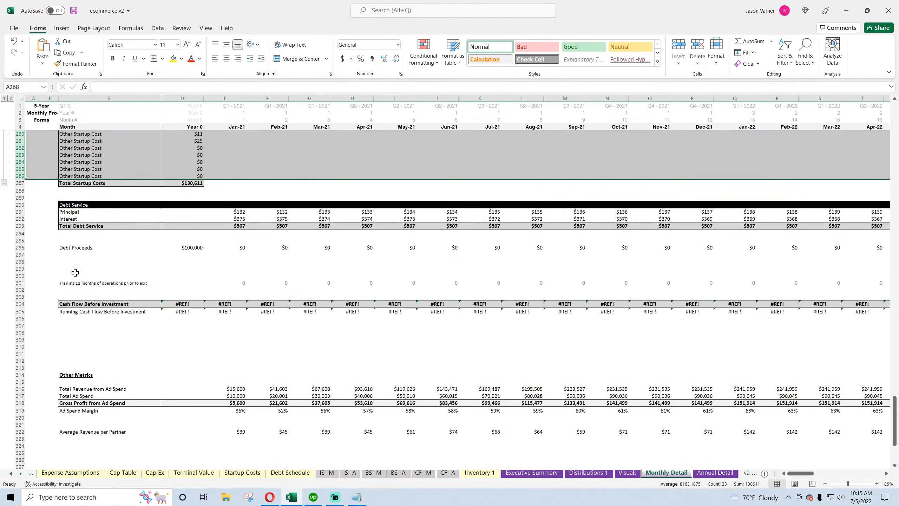
drag(71, 205, 265, 205)
right_click(262, 205)
click(282, 224)
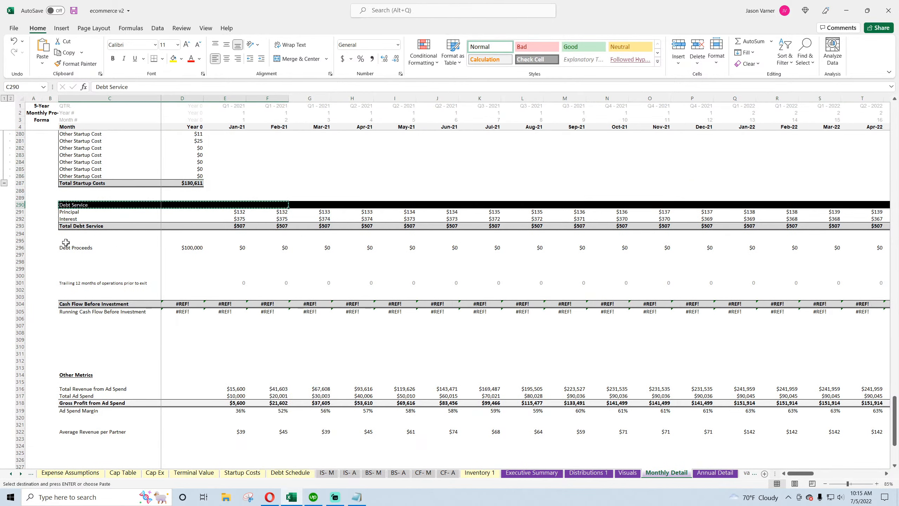
right_click(72, 241)
click(88, 283)
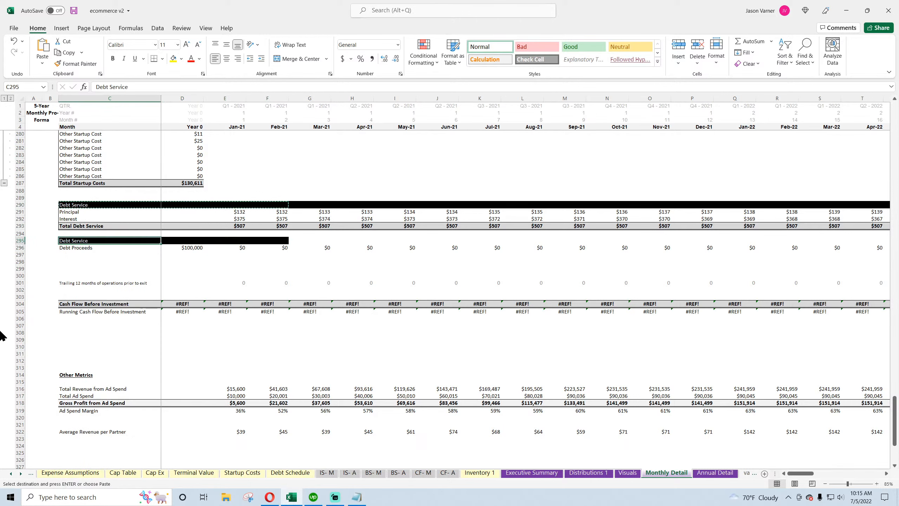
text(Other Cash Flow Items)
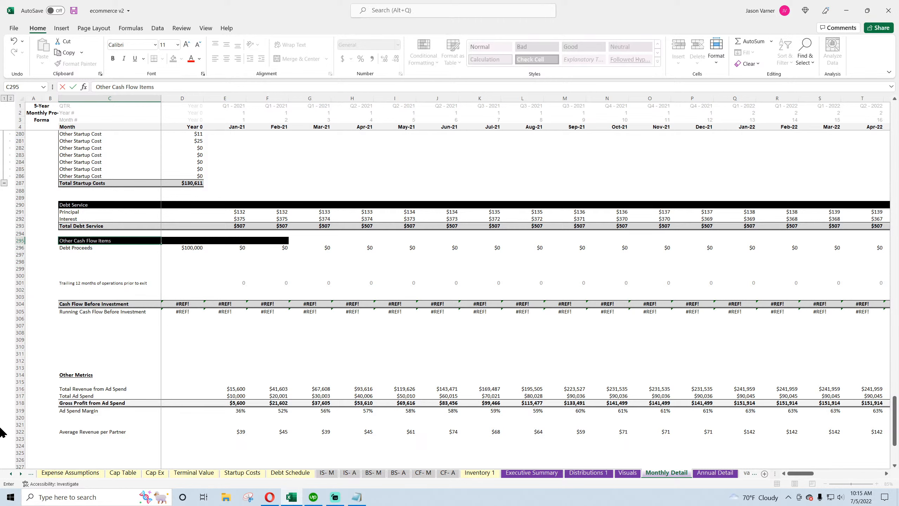
key(Return)
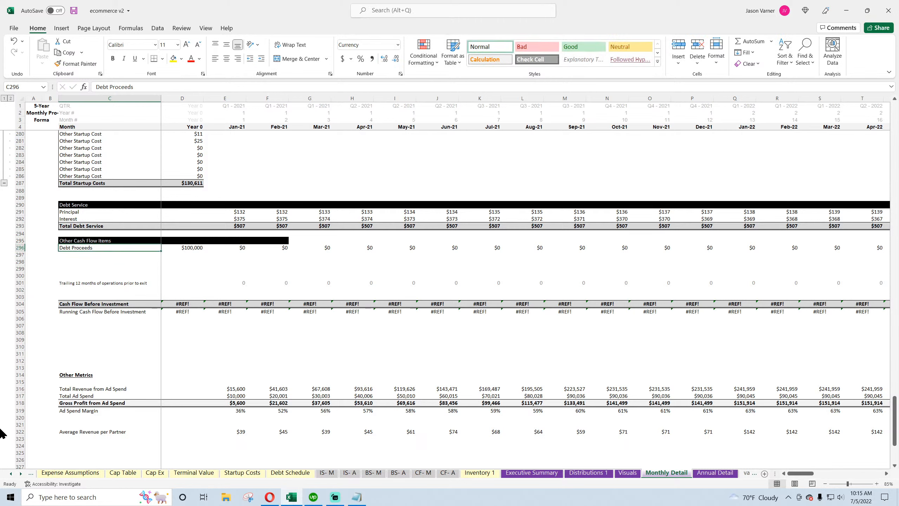
Add Taxes and CapEx row labels under Debt Proceeds in the Other Cash Flow Items section
click(199, 249)
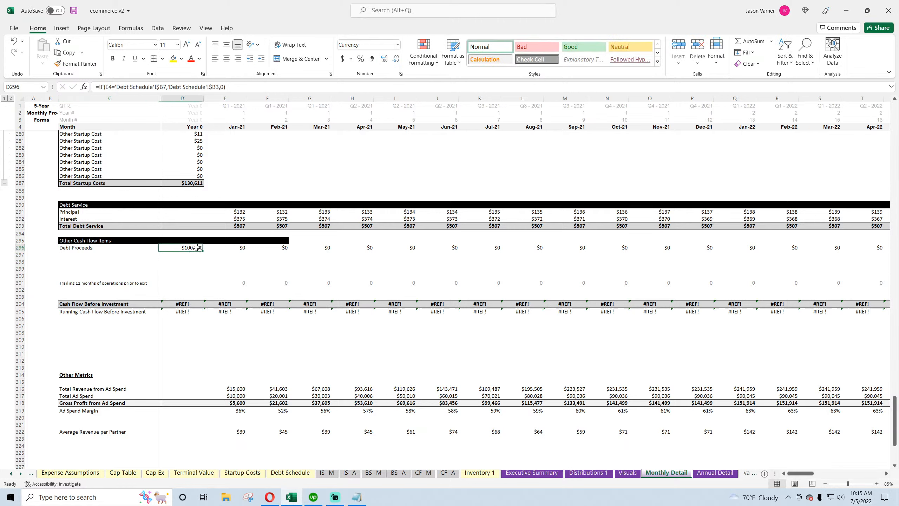
click(235, 247)
click(87, 254)
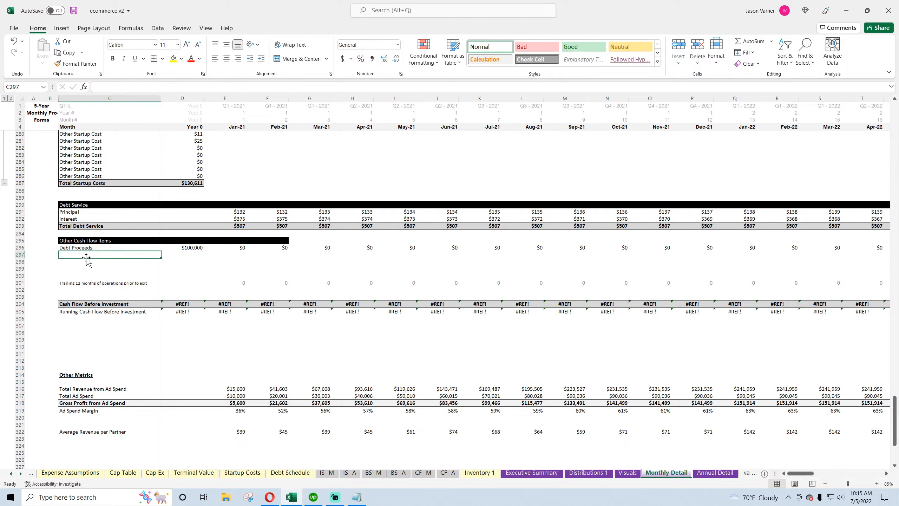
text(Taxes)
key(Return)
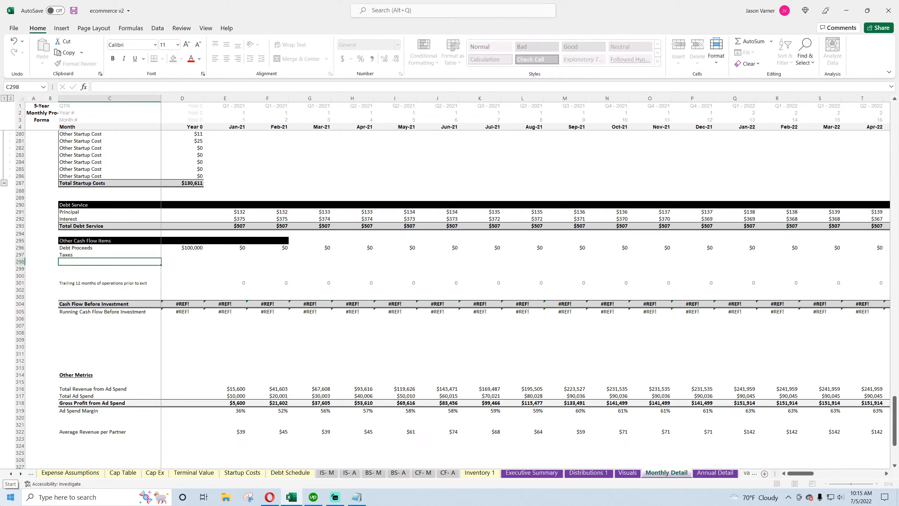
text(CapEx)
key(Return)
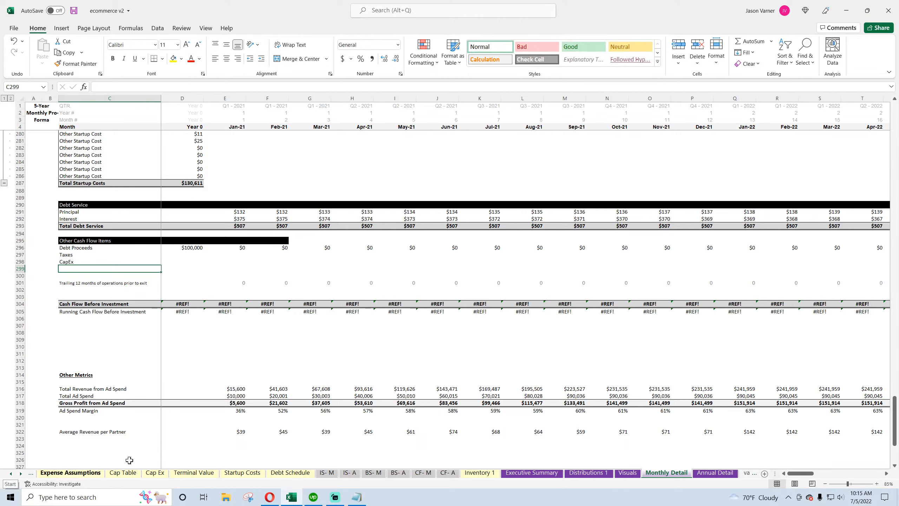
Clear the trailing 12 months row and add an Exit Proceeds row label below CapEx
right_click(15, 282)
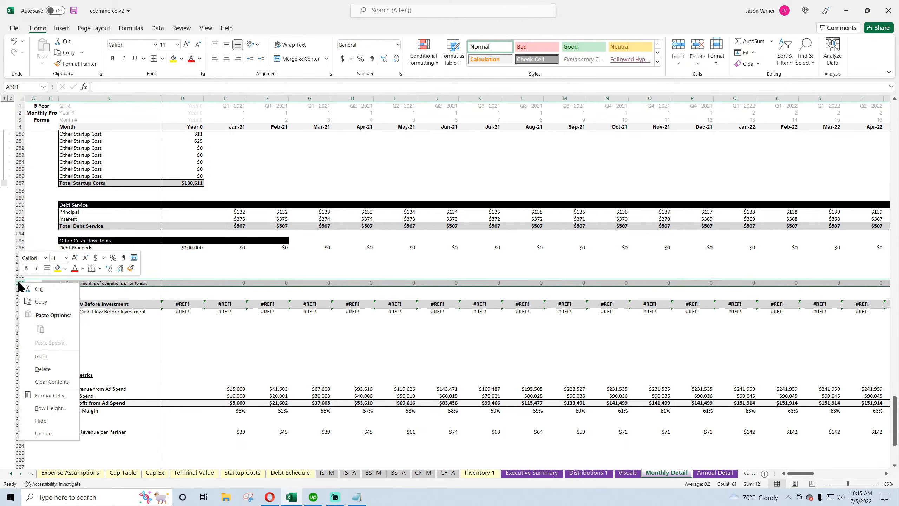
click(42, 381)
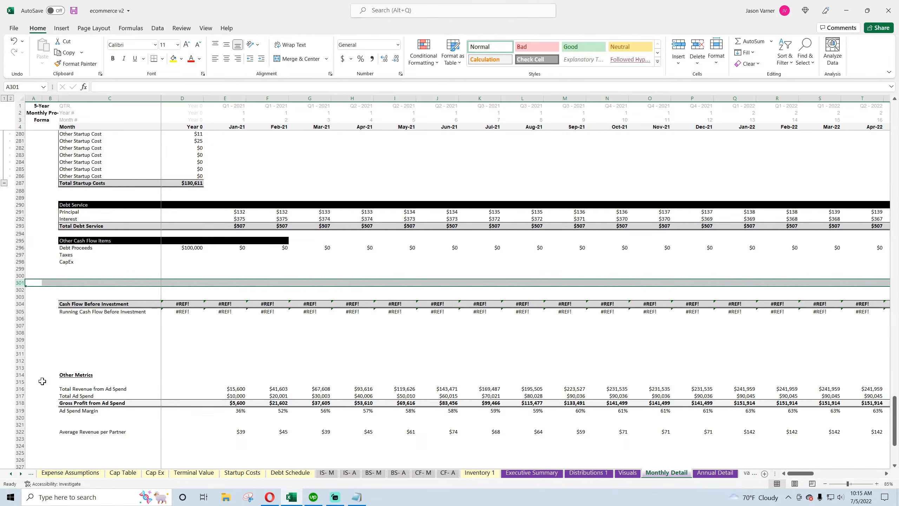
click(73, 268)
text(E)
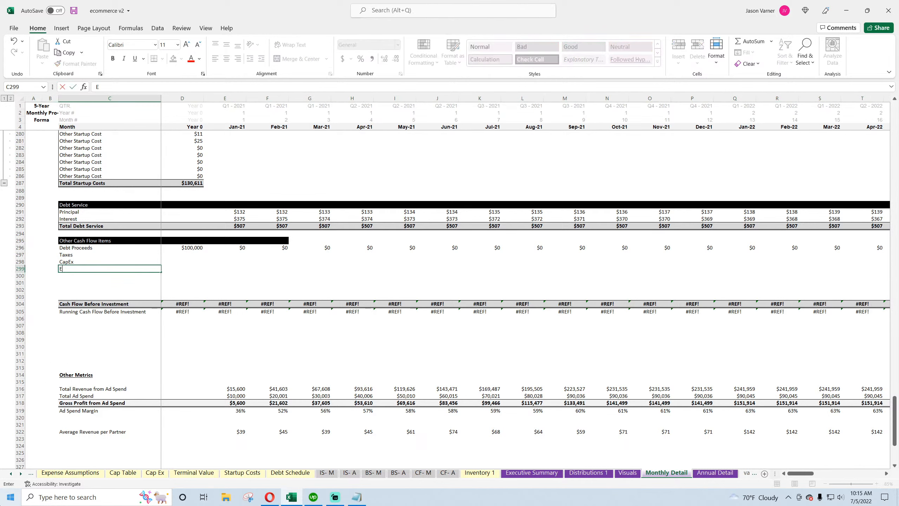
text(xit Proceeds)
key(Tab)
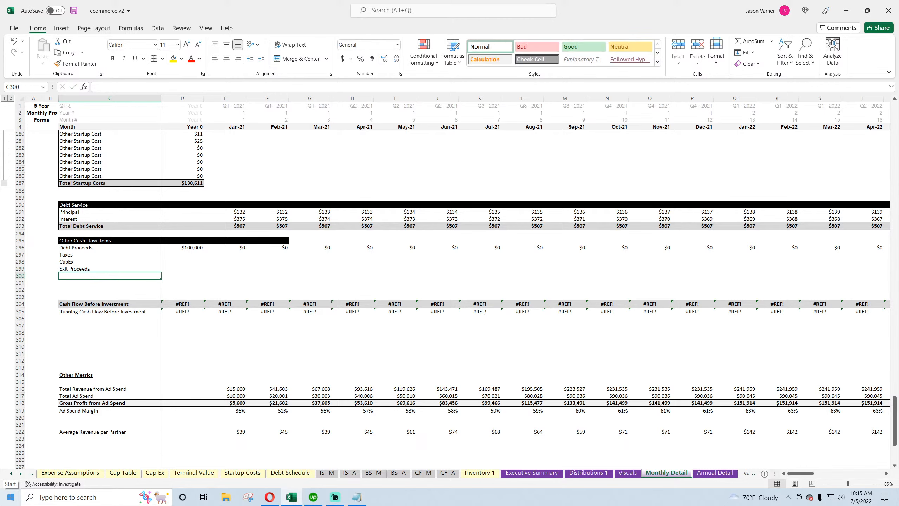
key(Up)
key(Up)
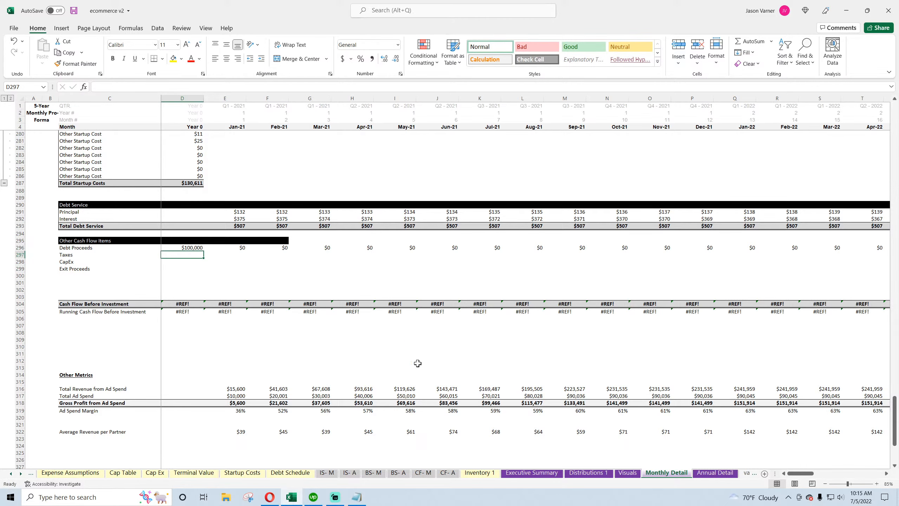
text(=)
click(423, 473)
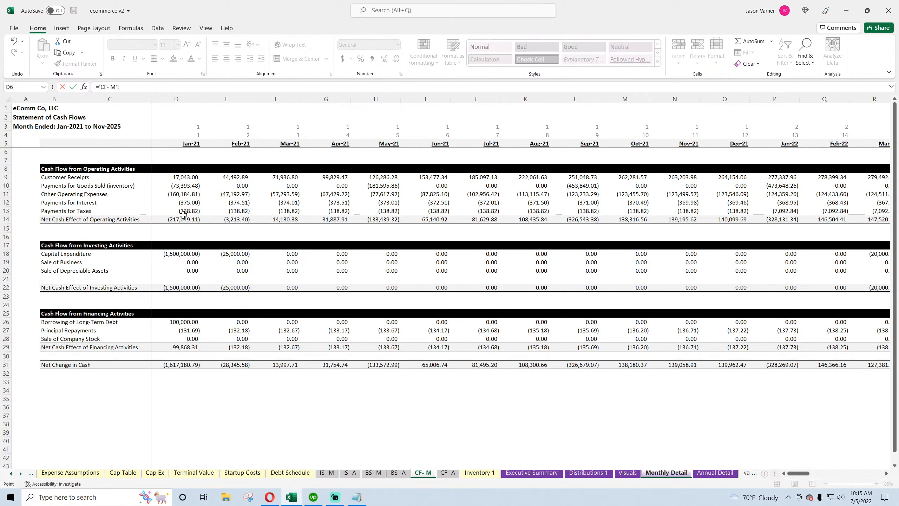
click(183, 213)
key(Return)
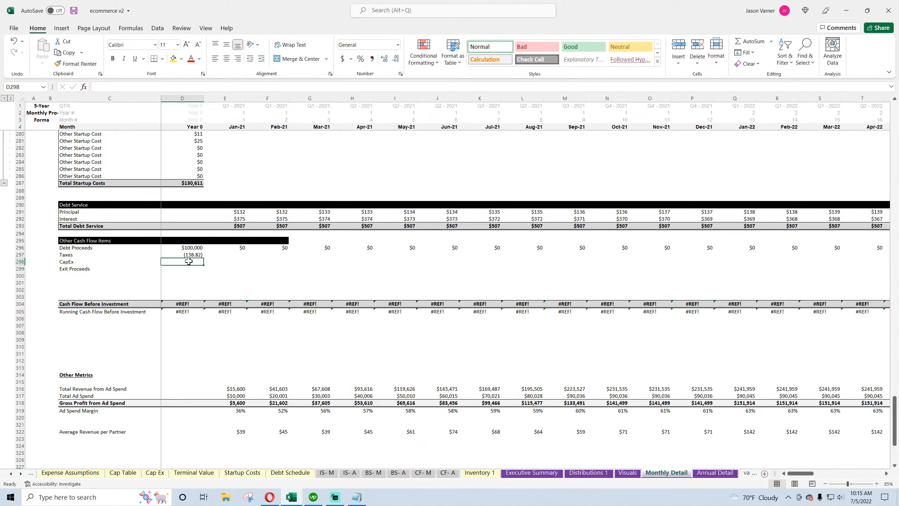
click(188, 254)
key(Delete)
Link the Jan-21 Taxes cell to Payments for Taxes on the monthly cash flow statement
click(225, 255)
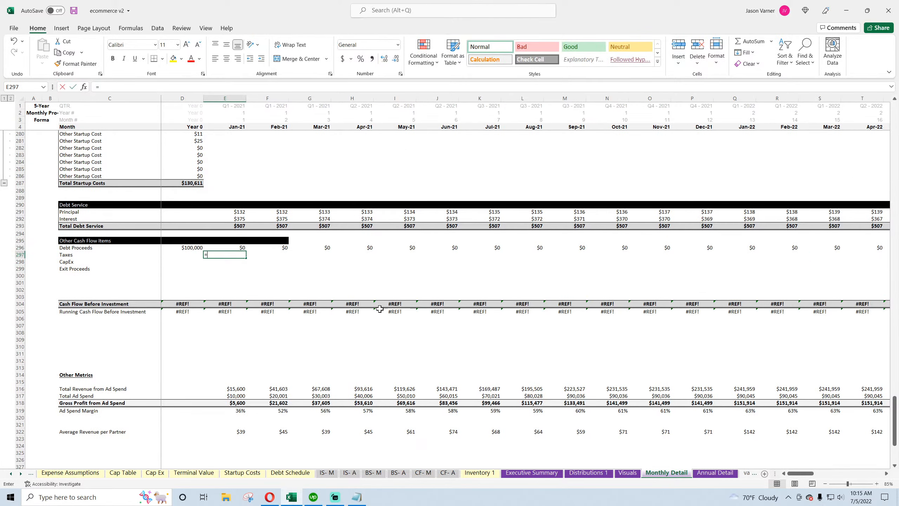
click(418, 474)
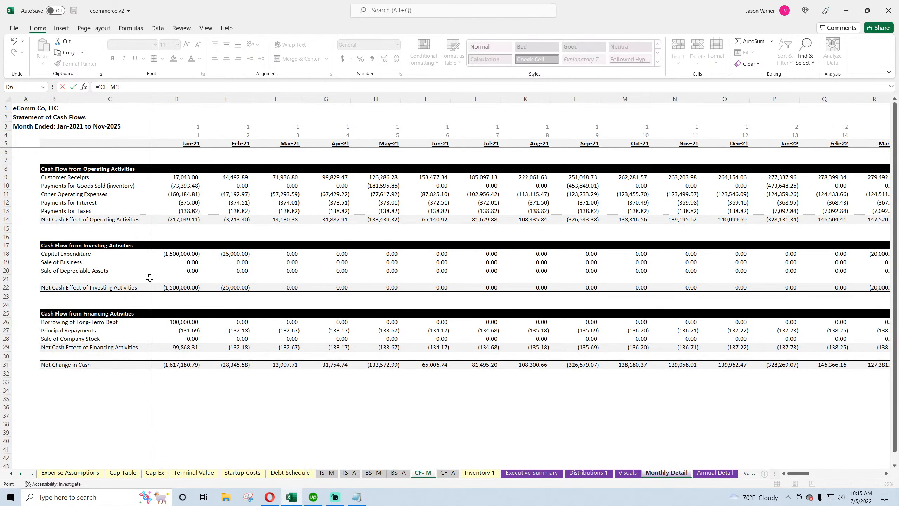
click(186, 213)
key(Return)
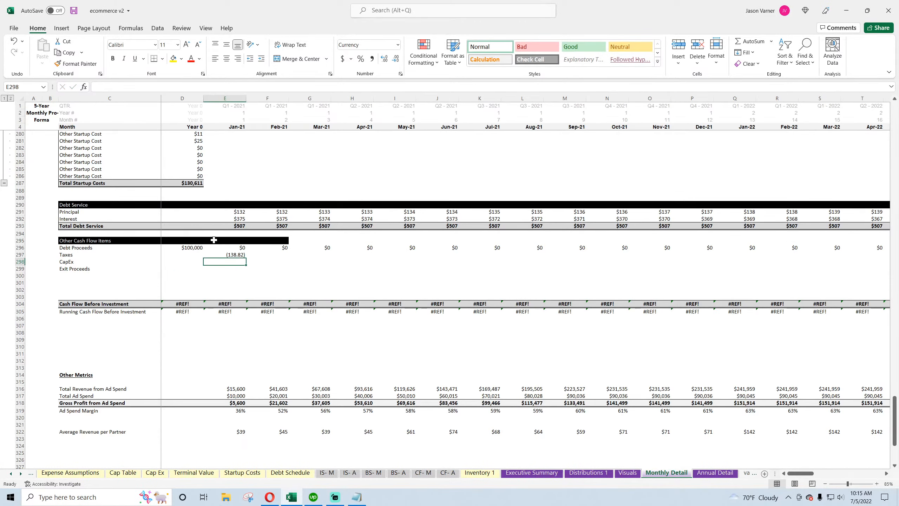
Link the Jan-21 CapEx cell to Capital Expenditure on the monthly cash flow statement
text(=)
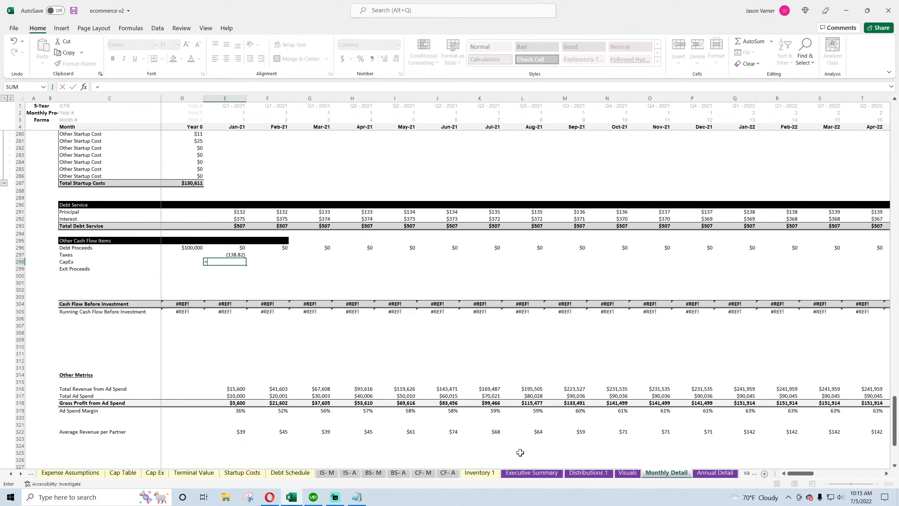
click(423, 473)
click(178, 255)
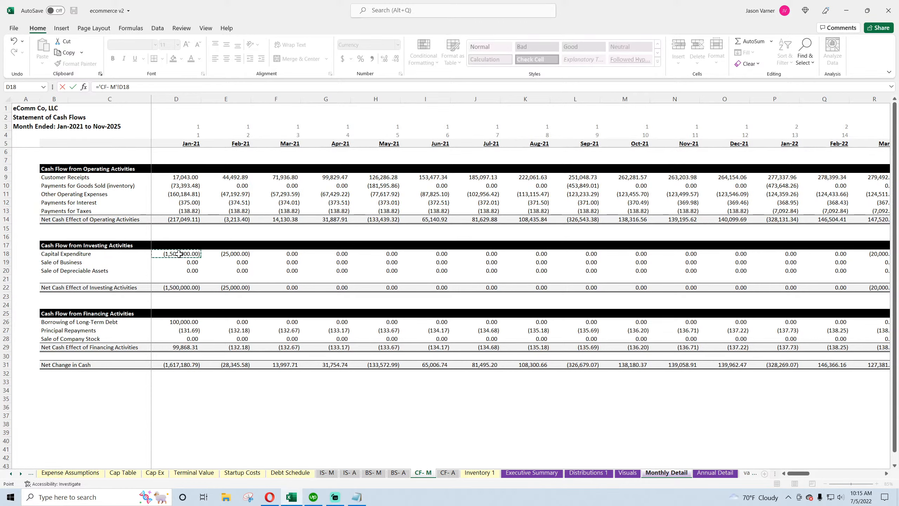
key(Return)
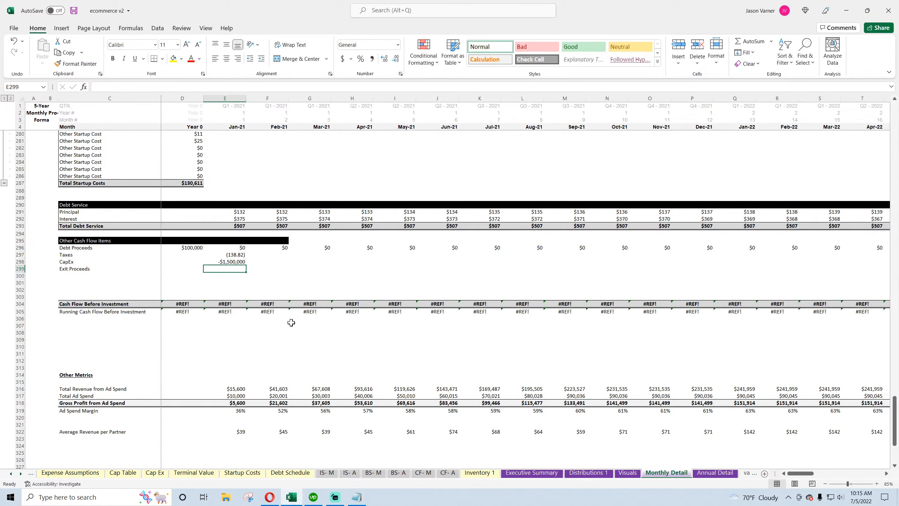
Set Jan-21 Exit Proceeds to the sum of Sale of Depreciable Assets and Sale of Business from the monthly cash flow statement
text(=)
click(423, 473)
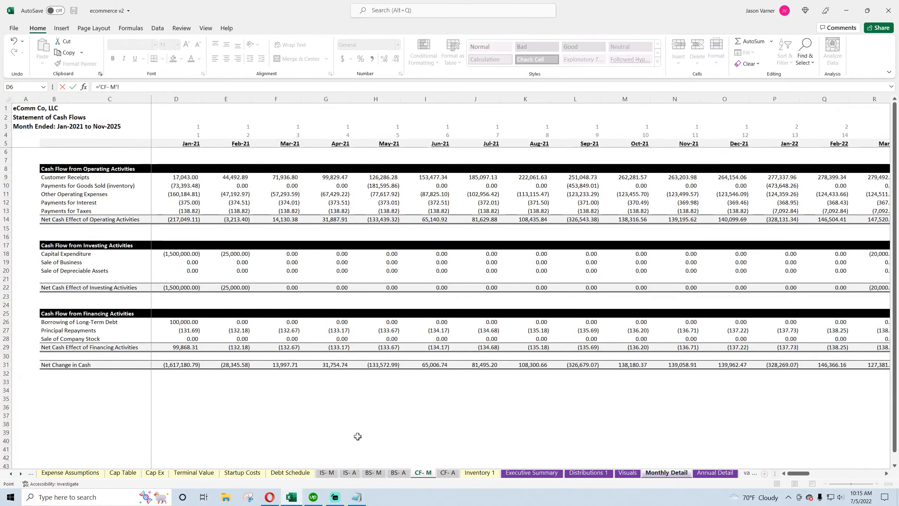
click(191, 271)
text(+)
click(190, 264)
key(Return)
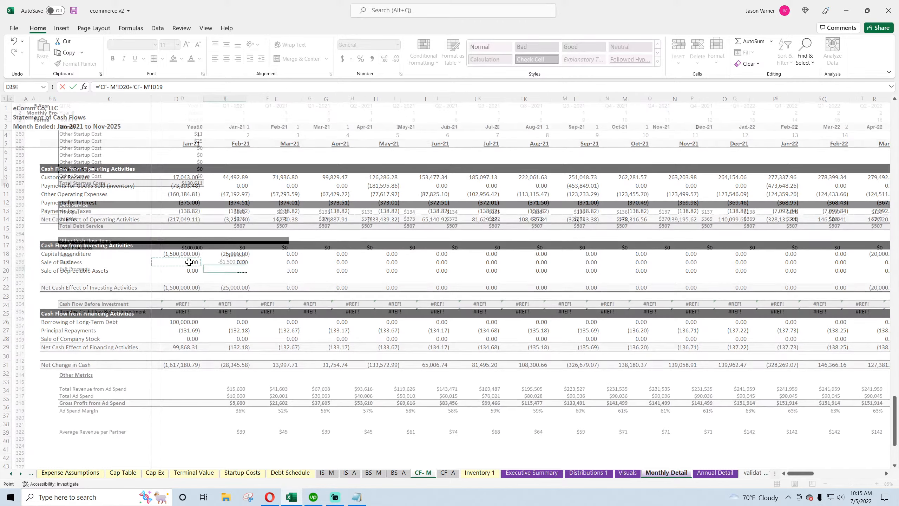
Format the Other Cash Flow Items values as currency with 0 decimals and negatives in parentheses
drag(193, 248, 374, 280)
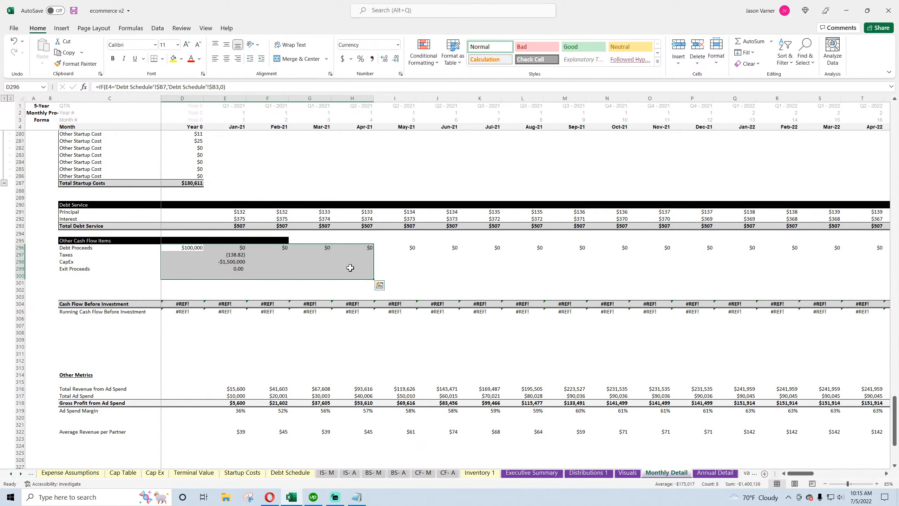
key(ctrl+1)
click(39, 318)
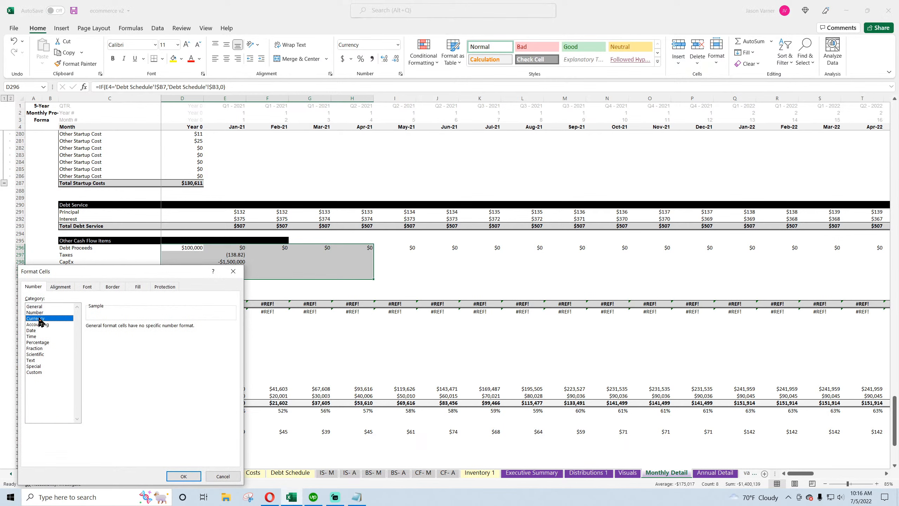
click(141, 338)
click(117, 345)
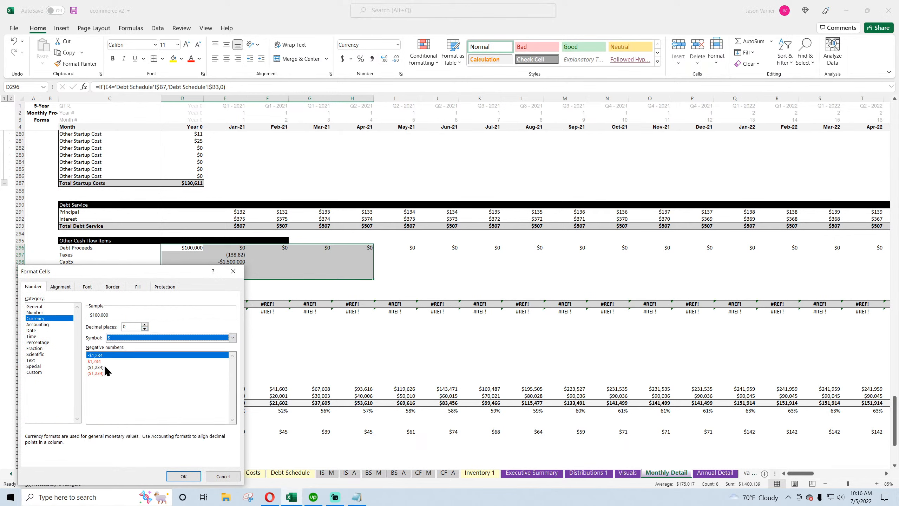
click(106, 367)
click(183, 476)
Fill the Taxes, CapEx and Exit Proceeds formulas across the months through Nov-21
click(267, 340)
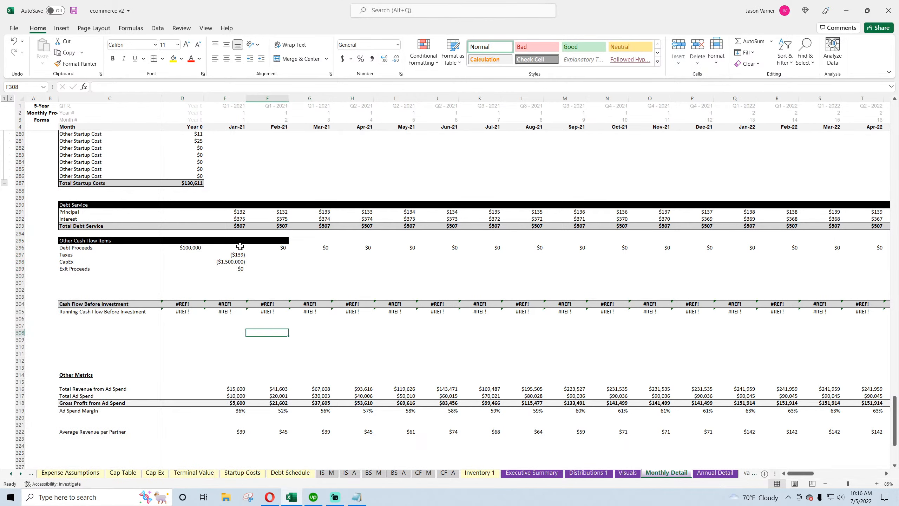
drag(238, 247, 671, 273)
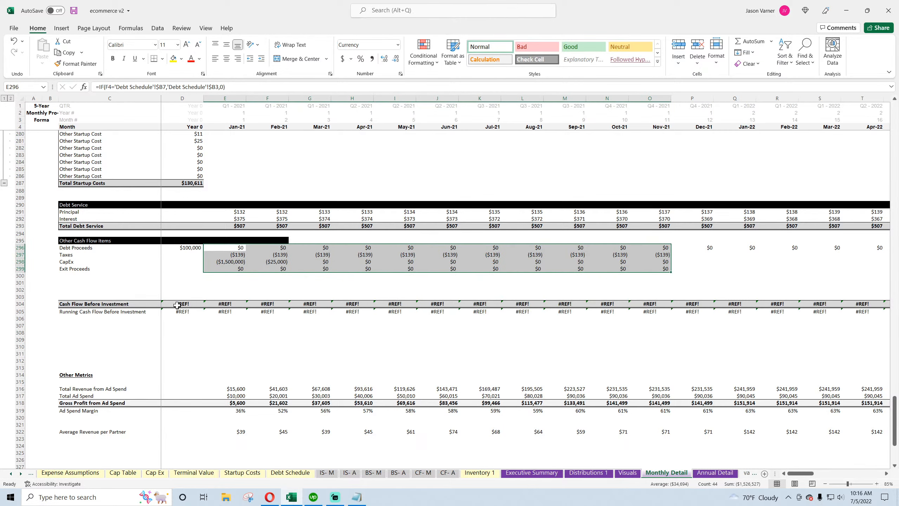
Rename the Cash Flow Before Investment row label to Cash Flow
click(73, 302)
double_click(75, 304)
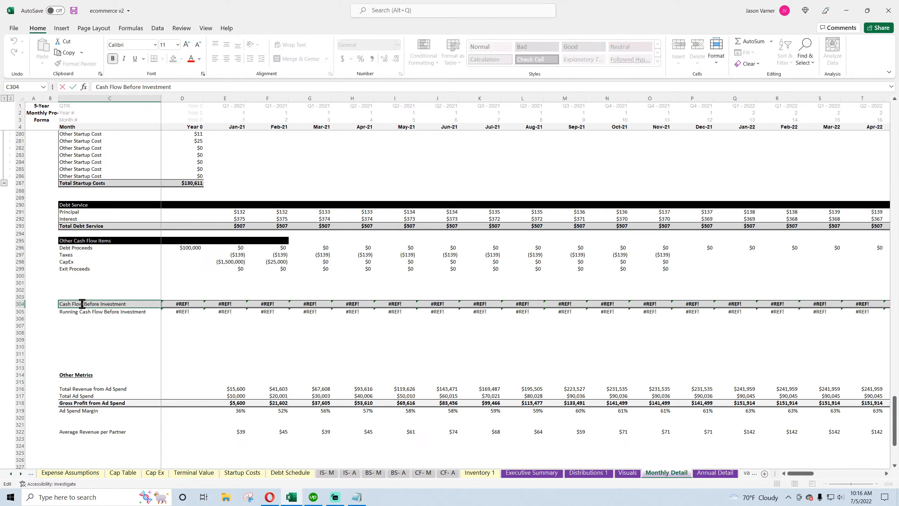
drag(84, 303, 150, 305)
key(BackSpace)
key(Return)
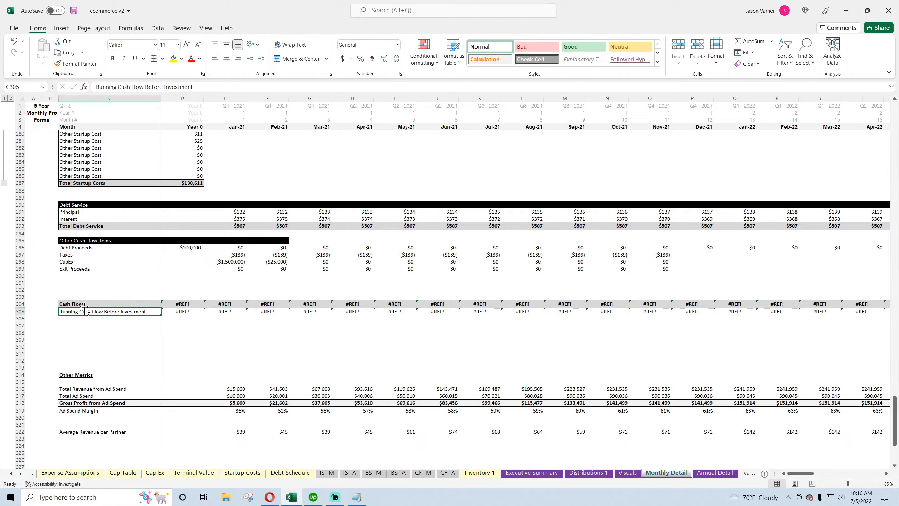
Rename the Running Cash Flow Before Investment row label to Cumulative Cash Flow
double_click(68, 311)
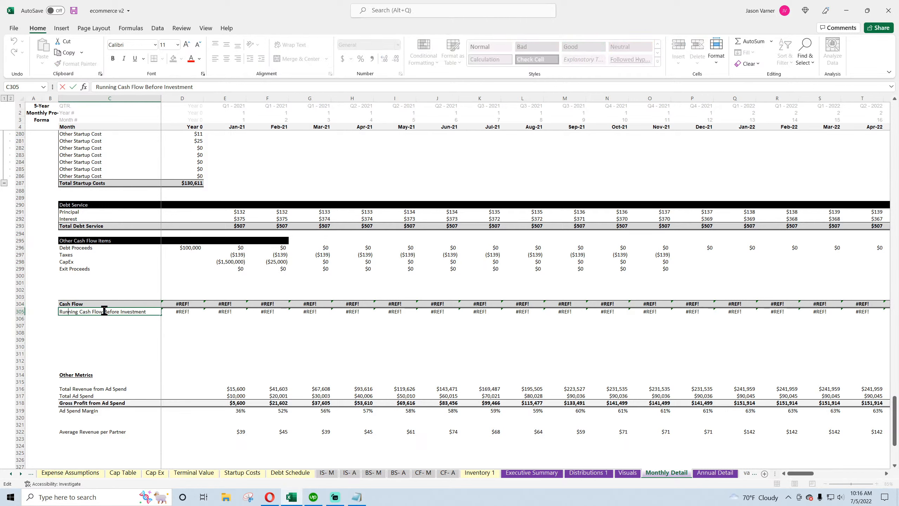
drag(103, 311, 149, 312)
key(BackSpace)
key(BackSpace)
key(BackSpace)
key(BackSpace)
key(BackSpace)
key(BackSpace)
key(BackSpace)
key(BackSpace)
key(BackSpace)
key(BackSpace)
key(BackSpace)
key(BackSpace)
key(BackSpace)
key(BackSpace)
key(BackSpace)
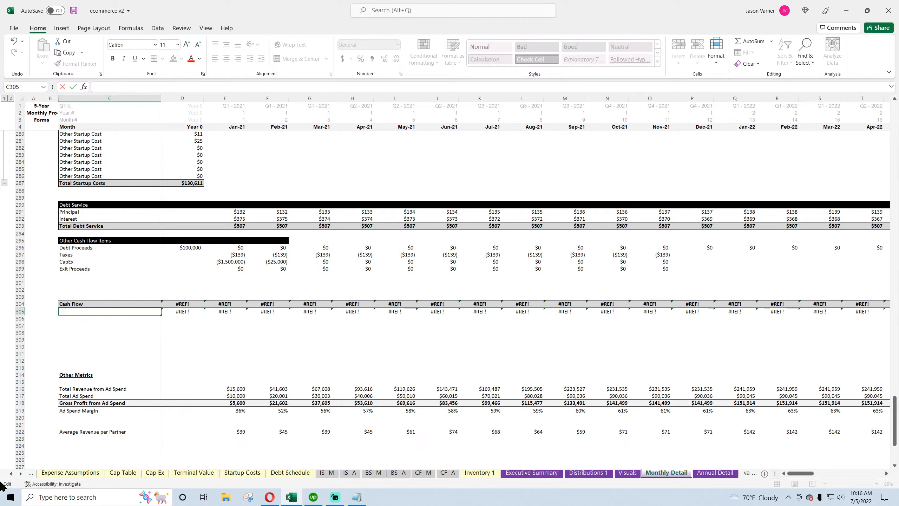
text(Cumul)
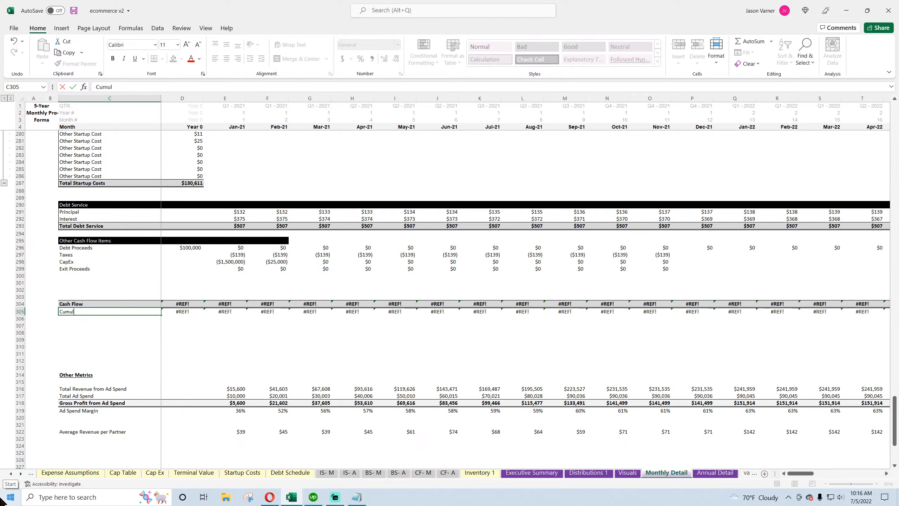
text(ative Cash Flow)
key(Return)
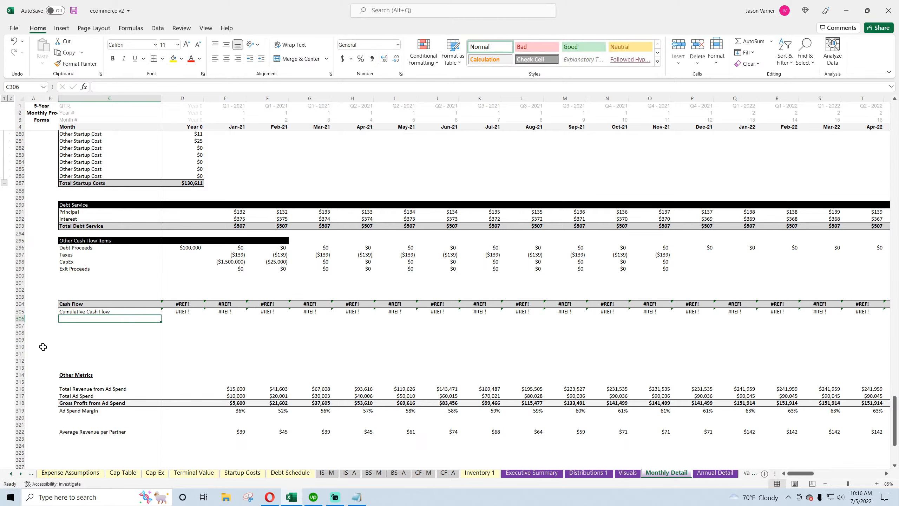
Delete the empty rows 307 to 311 below the cash flow rows on the Monthly Detail sheet
drag(17, 325, 16, 354)
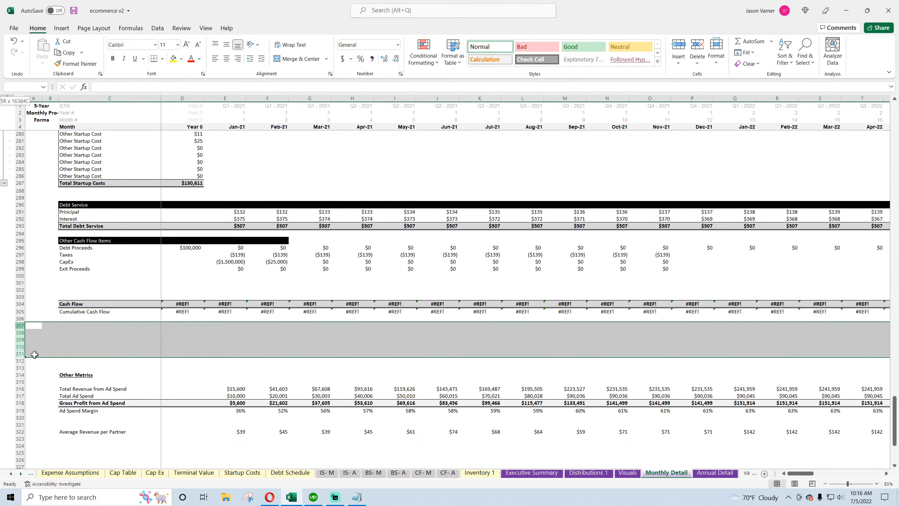
right_click(15, 342)
click(35, 275)
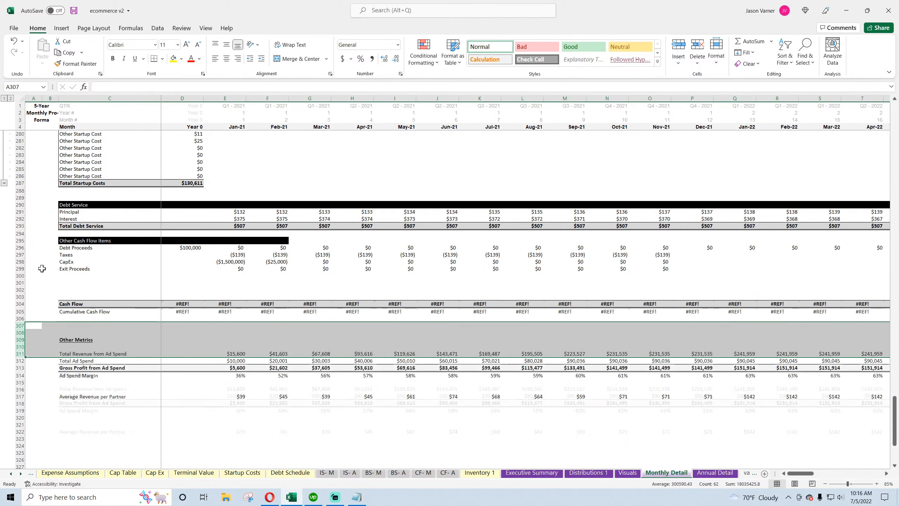
Delete the matching empty rows 307 to 311 on the Annual Detail sheet
click(718, 473)
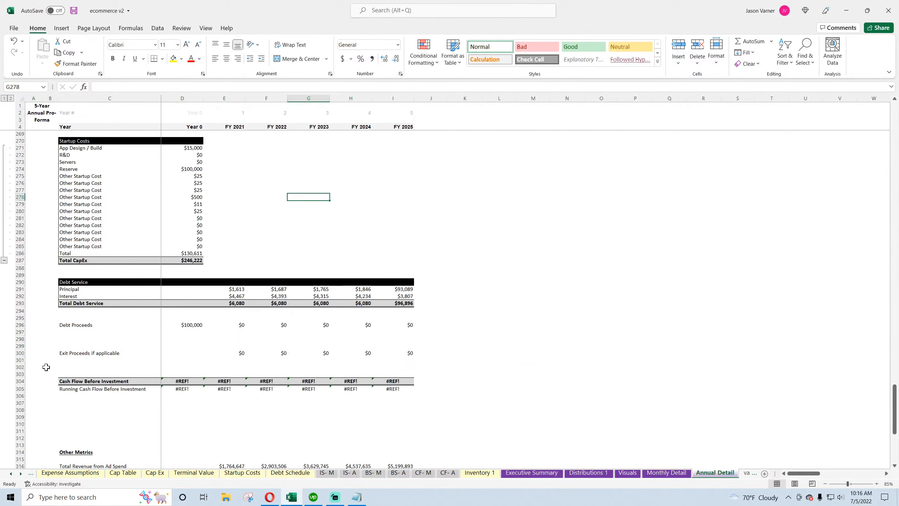
scroll(43, 350, down, 4)
drag(18, 326, 19, 354)
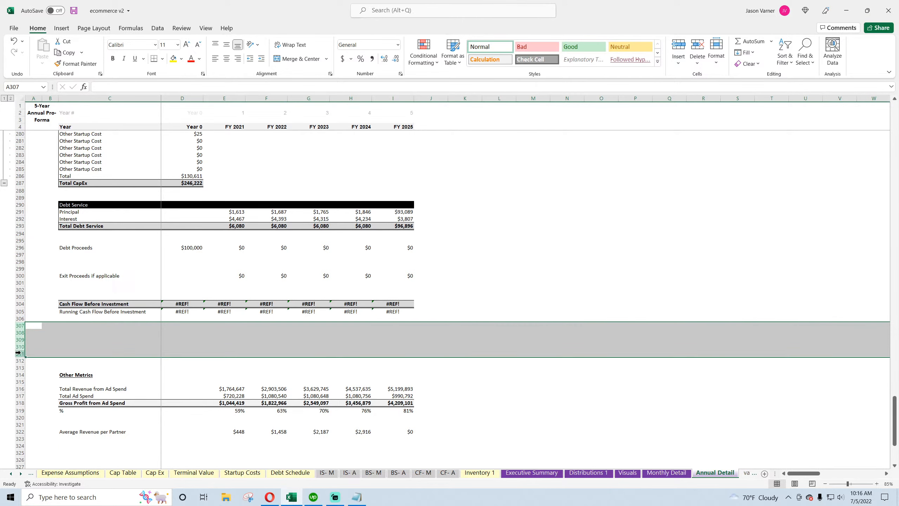
right_click(18, 351)
click(51, 273)
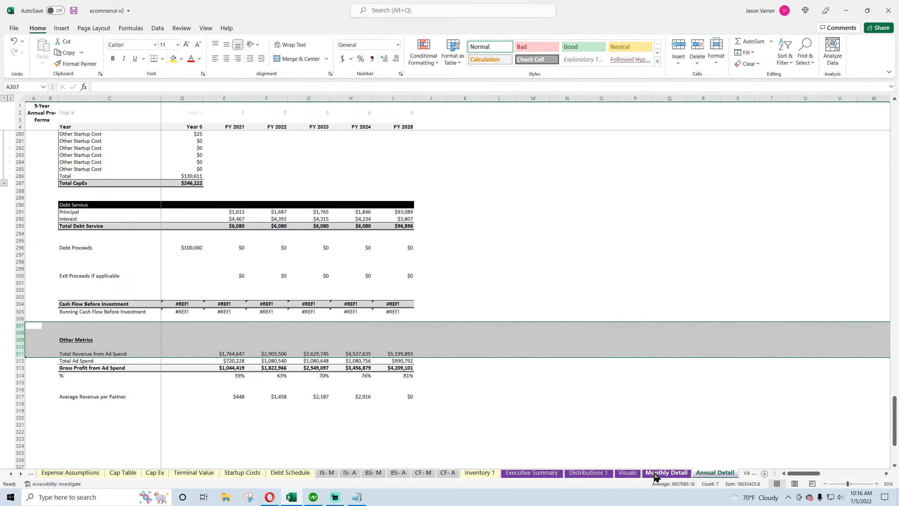
Set Year 0 Cash Flow to =D265-D287-D293+D296+D297+D298+D299 on the Monthly Detail sheet
click(667, 473)
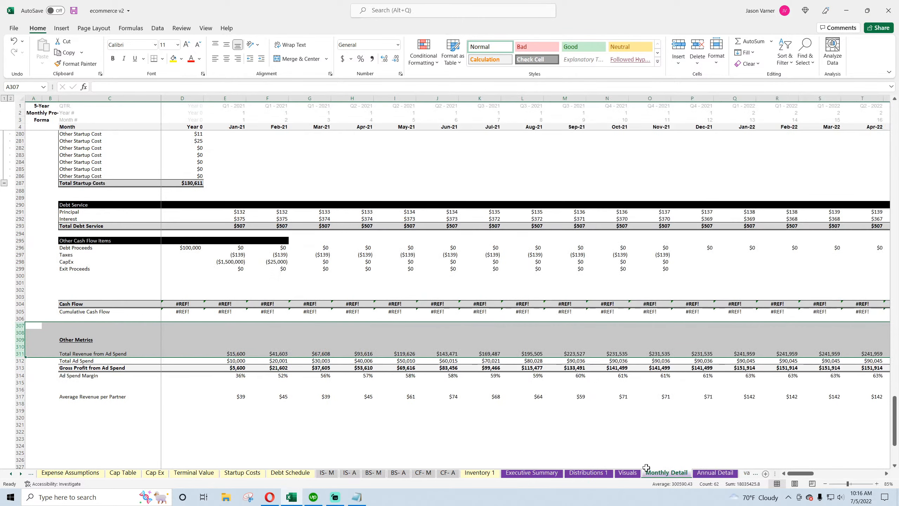
click(183, 303)
text(=)
scroll(209, 391, up, 7)
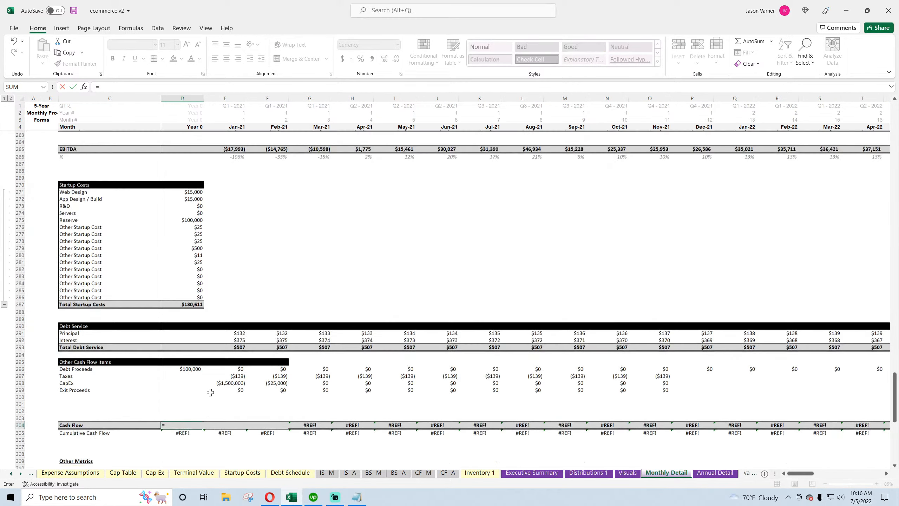
click(182, 182)
text(-)
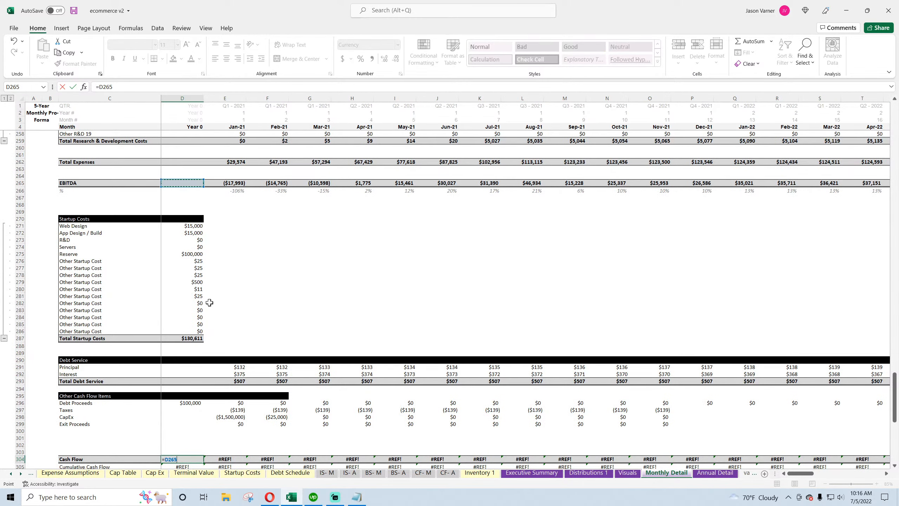
click(191, 340)
text(-)
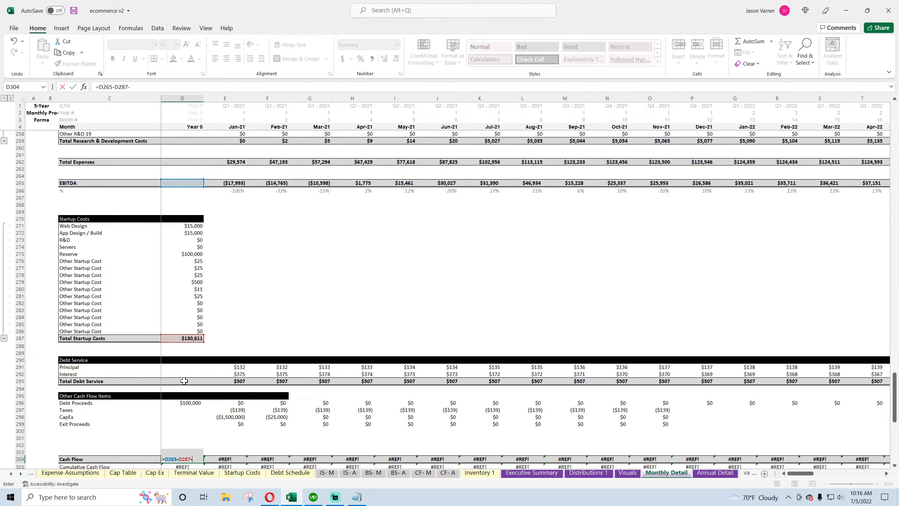
click(184, 381)
scroll(185, 381, down, 4)
text(+)
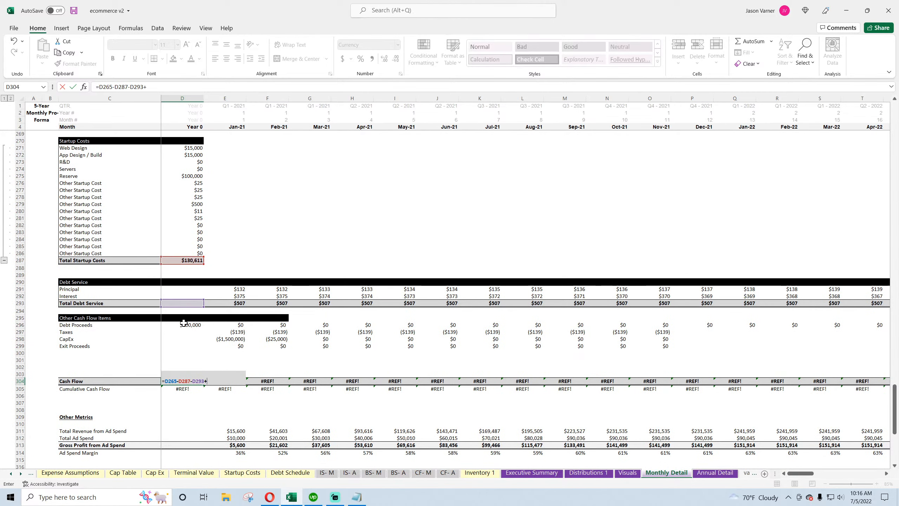
click(183, 324)
text(+)
click(184, 332)
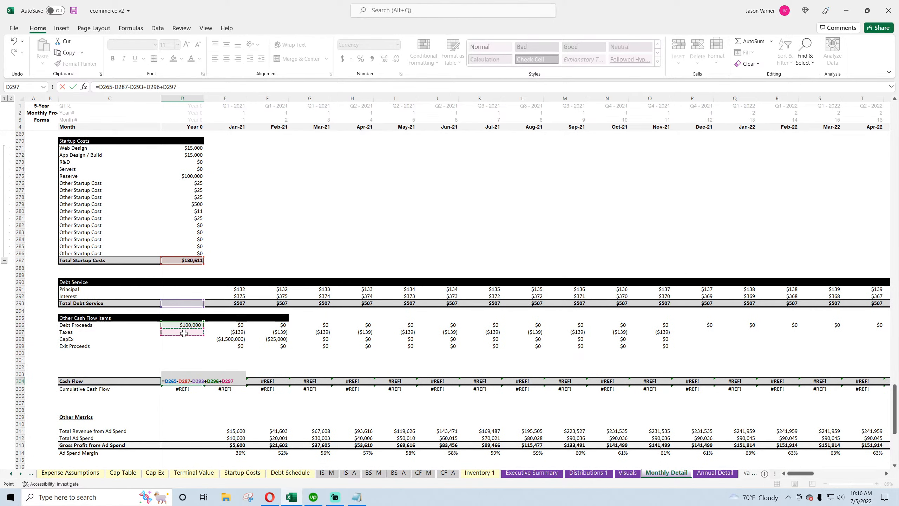
text(+)
click(182, 339)
text(+)
click(180, 346)
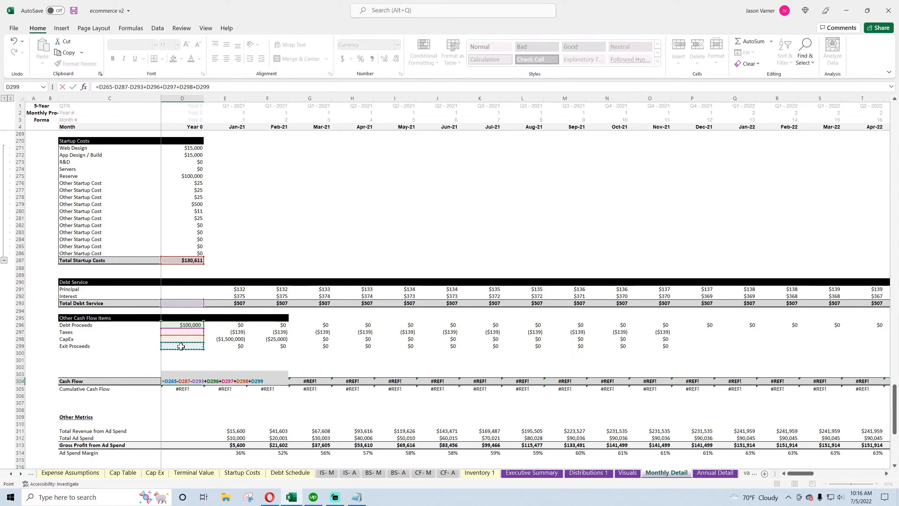
key(Return)
Fill the Cash Flow formula across all months through Dec-25
click(197, 381)
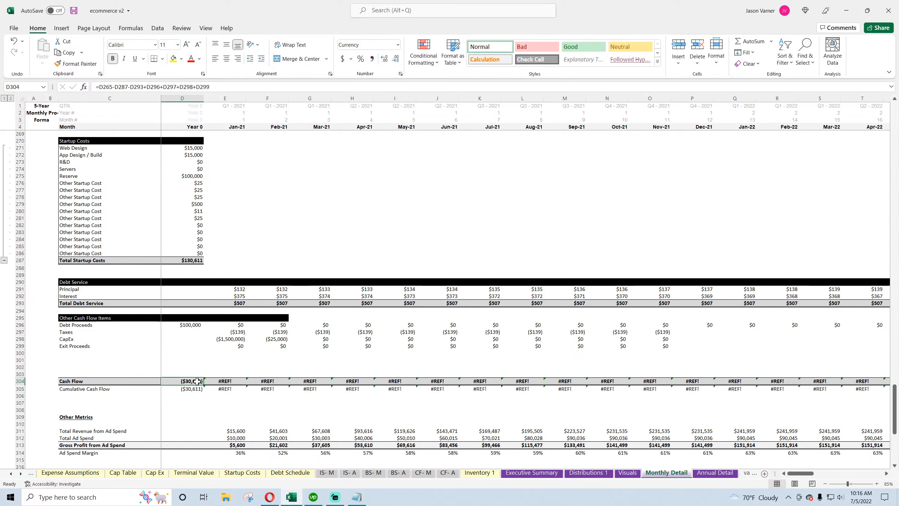
drag(204, 385, 797, 381)
click(828, 382)
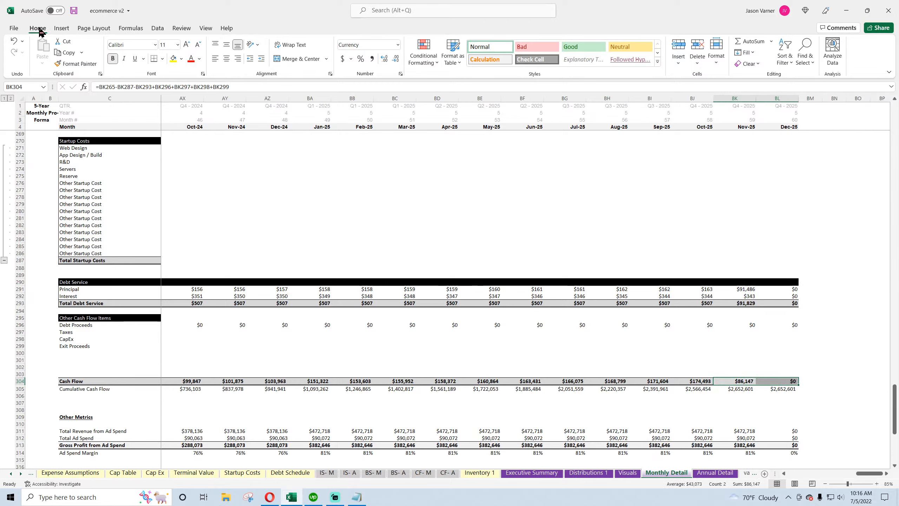
Save the workbook
click(74, 10)
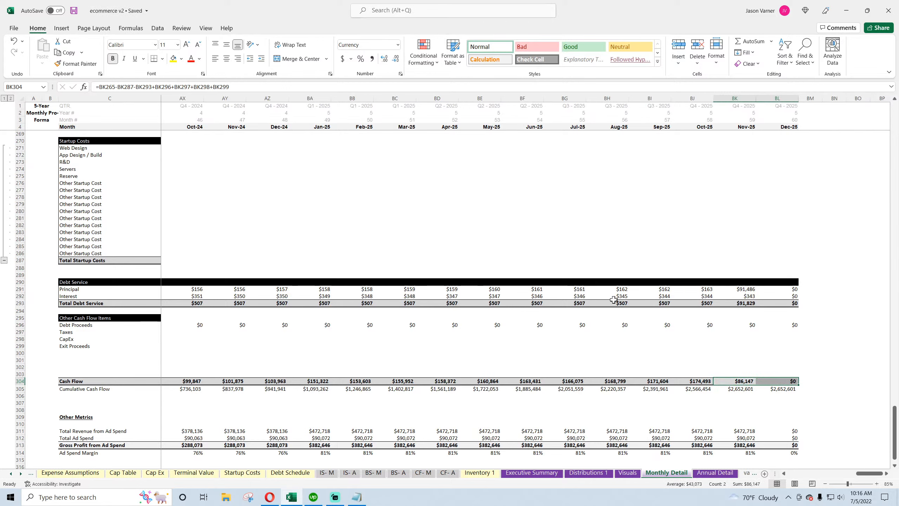
click(738, 354)
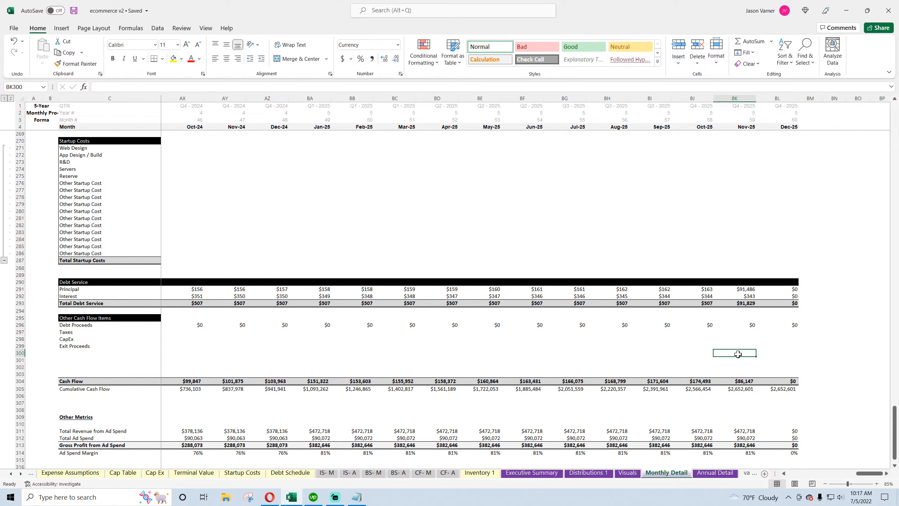
drag(869, 473, 799, 474)
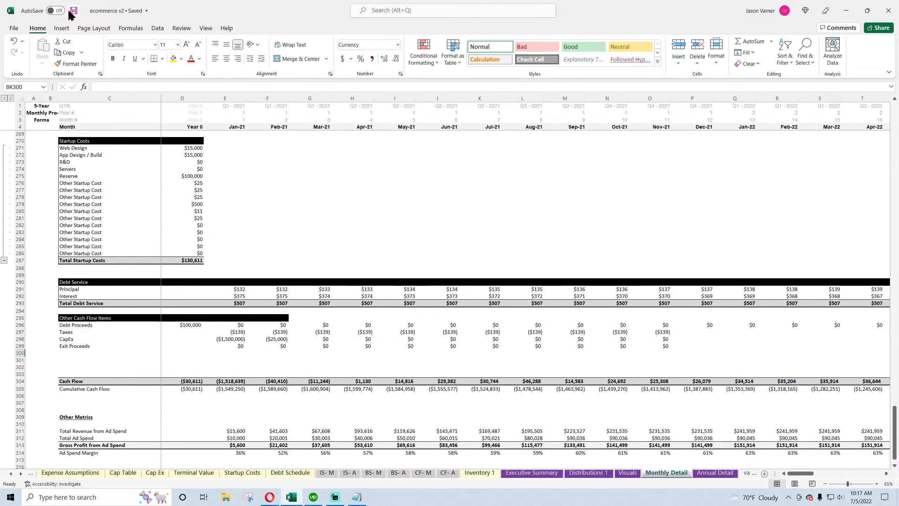
Set the Exit / End Month on the Global Control sheet to Dec-25
click(10, 474)
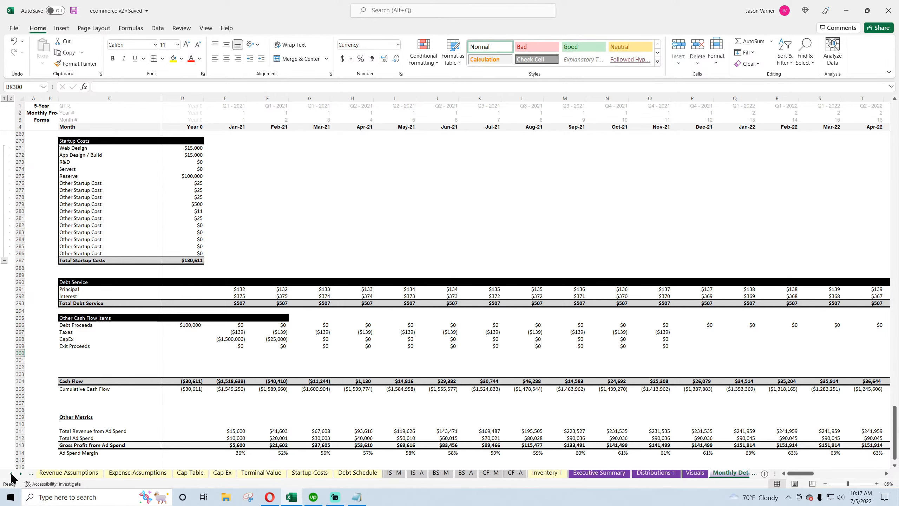
click(11, 473)
click(71, 472)
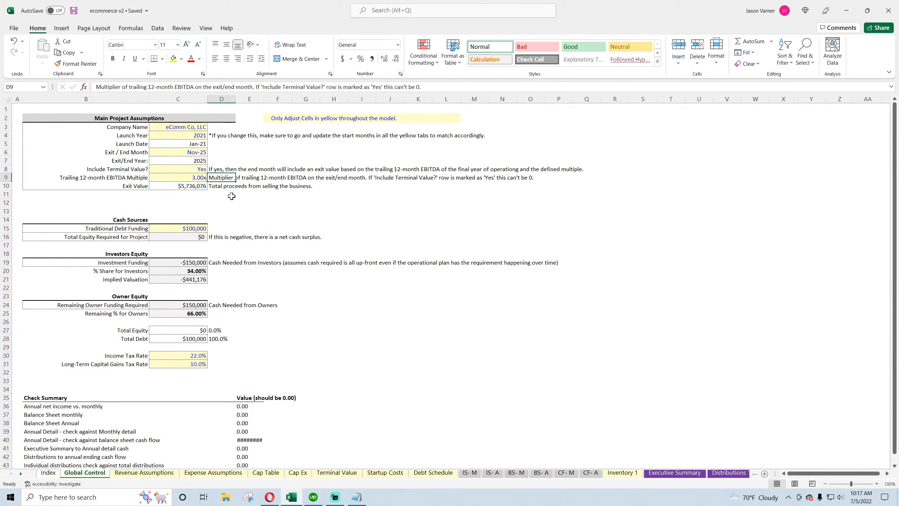
click(197, 151)
click(211, 152)
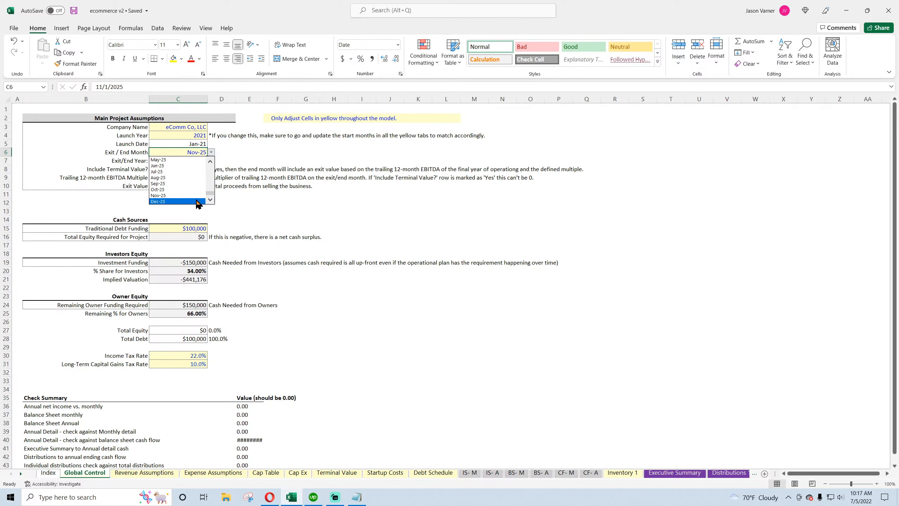
click(194, 200)
click(381, 278)
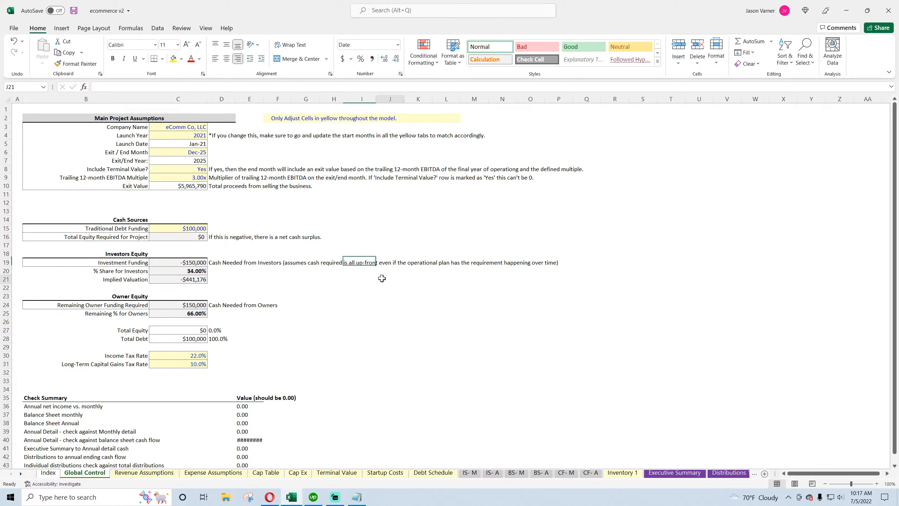
Fill the Other Cash Flow Items formulas across the remaining months through Dec-25 on Monthly Detail
click(566, 473)
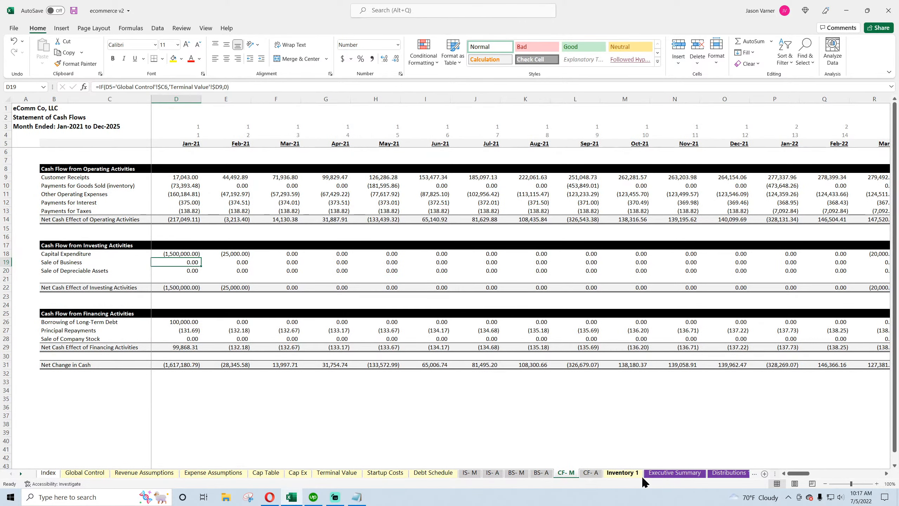
click(732, 475)
click(627, 474)
click(666, 473)
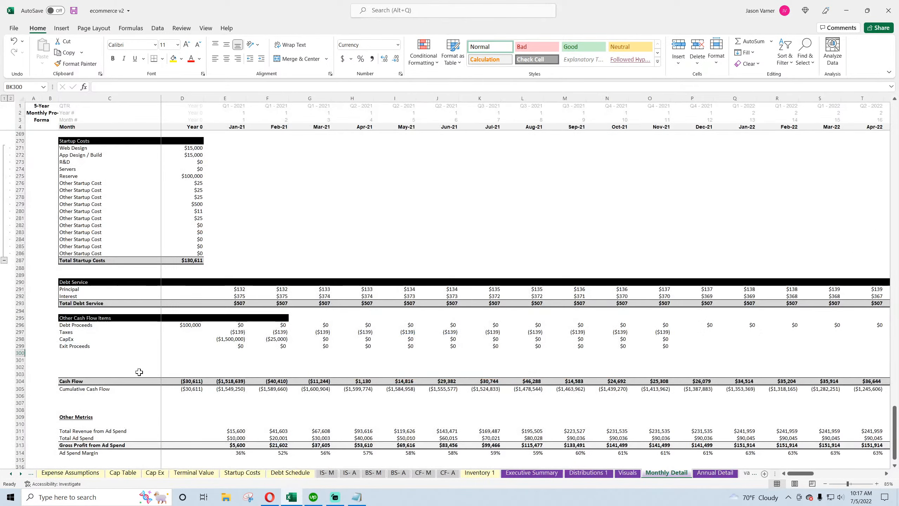
click(287, 318)
drag(289, 321, 897, 385)
drag(835, 473, 820, 473)
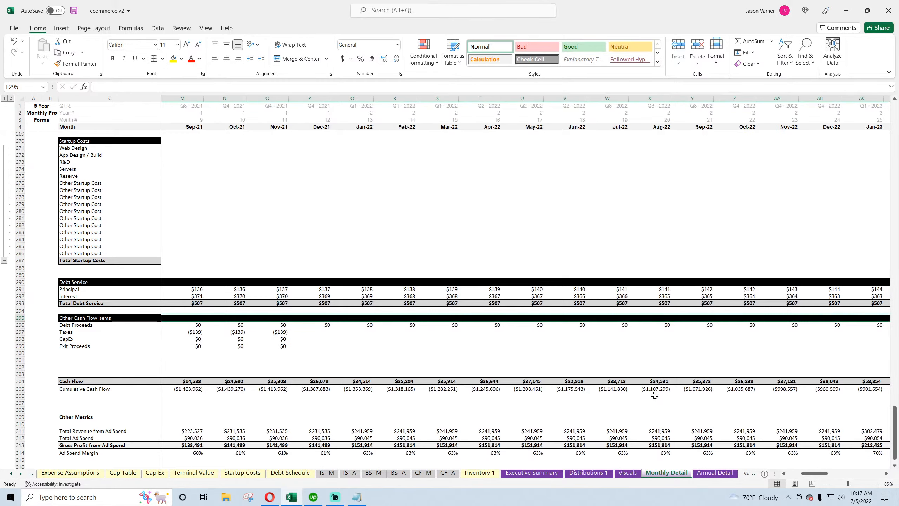
drag(272, 317, 895, 351)
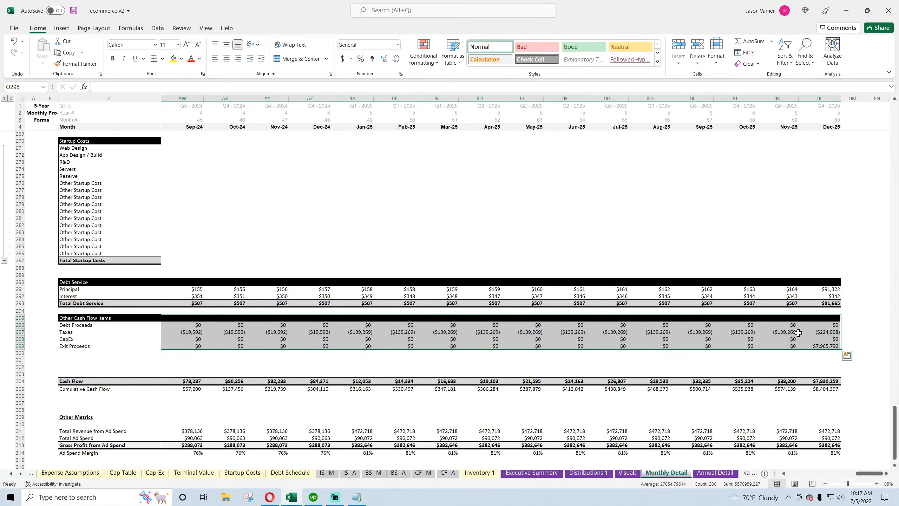
click(796, 332)
Save the workbook
drag(873, 474, 801, 474)
click(74, 10)
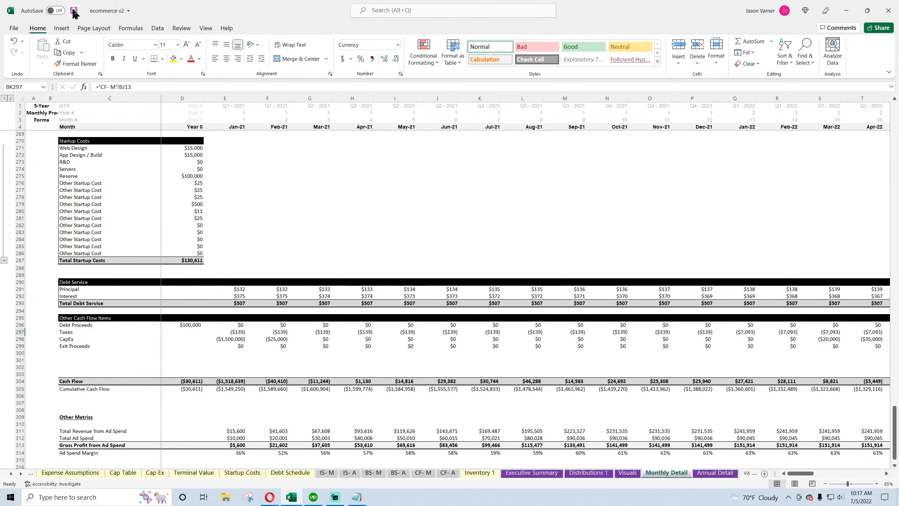
click(309, 226)
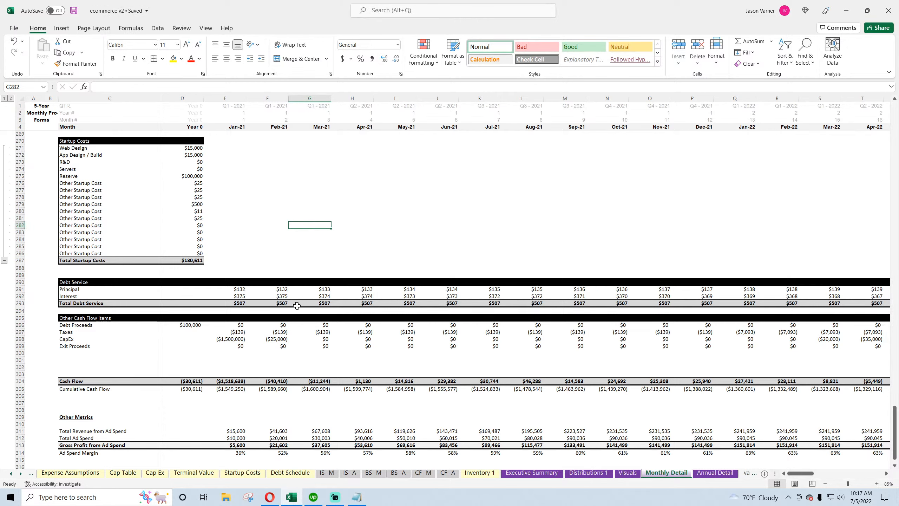
scroll(123, 351, down, 4)
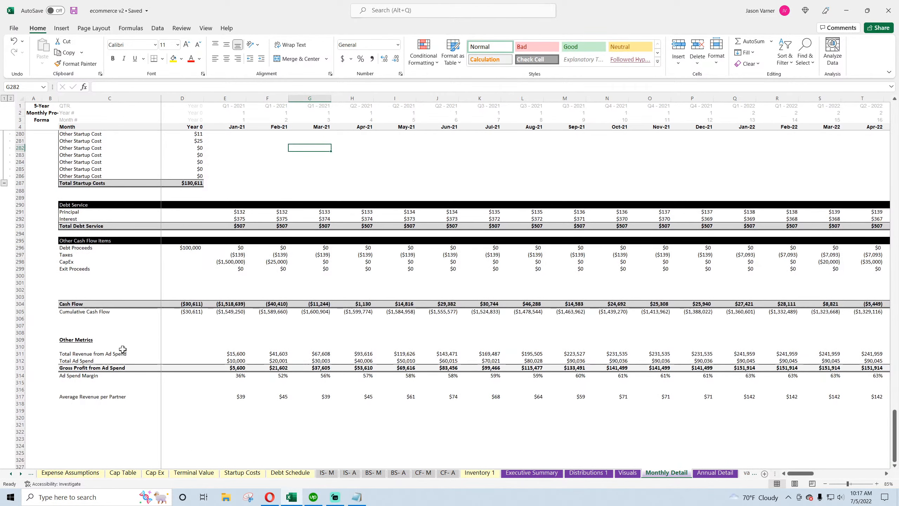
click(92, 312)
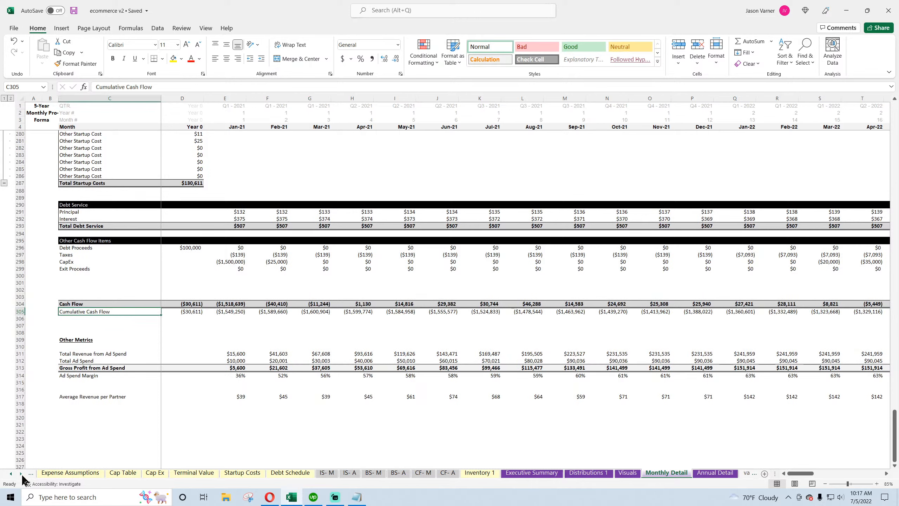
On Global Control, change the Total Equity Required for Project formula to the negative minimum of Monthly Detail row 305
click(10, 474)
click(11, 474)
click(11, 473)
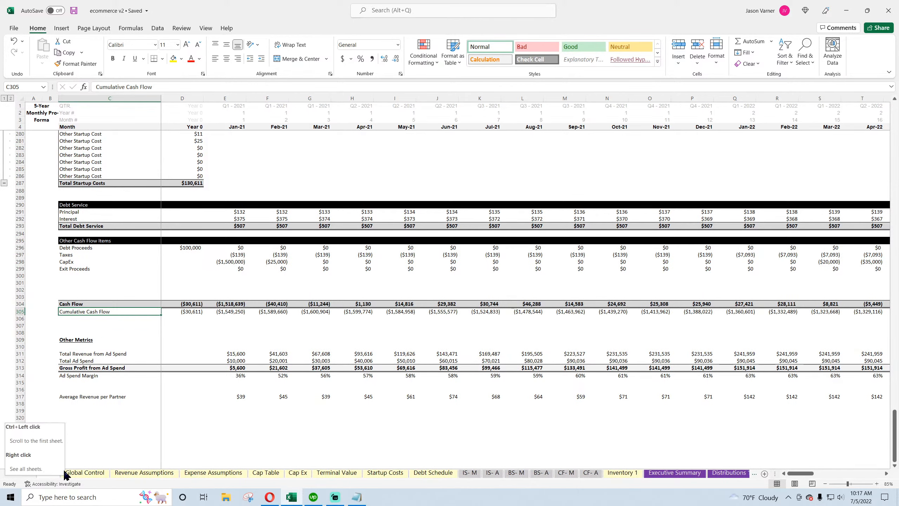
click(85, 473)
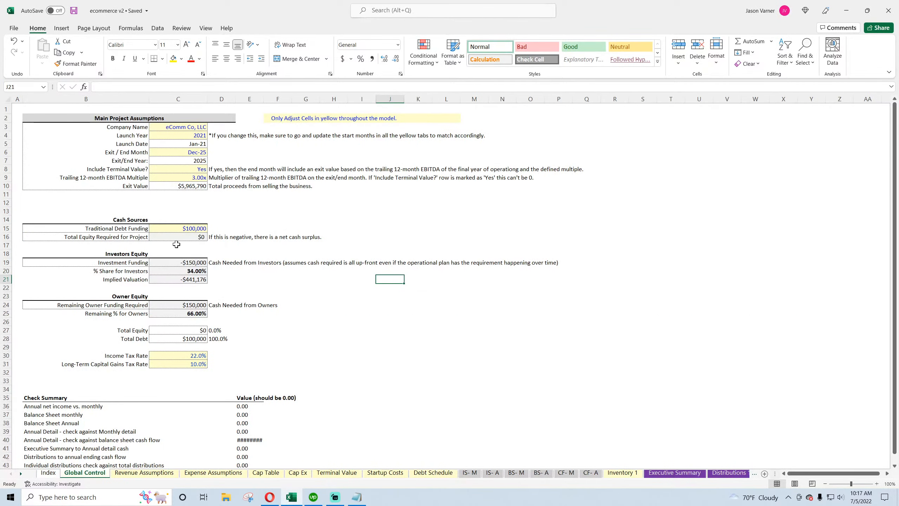
click(731, 475)
click(745, 474)
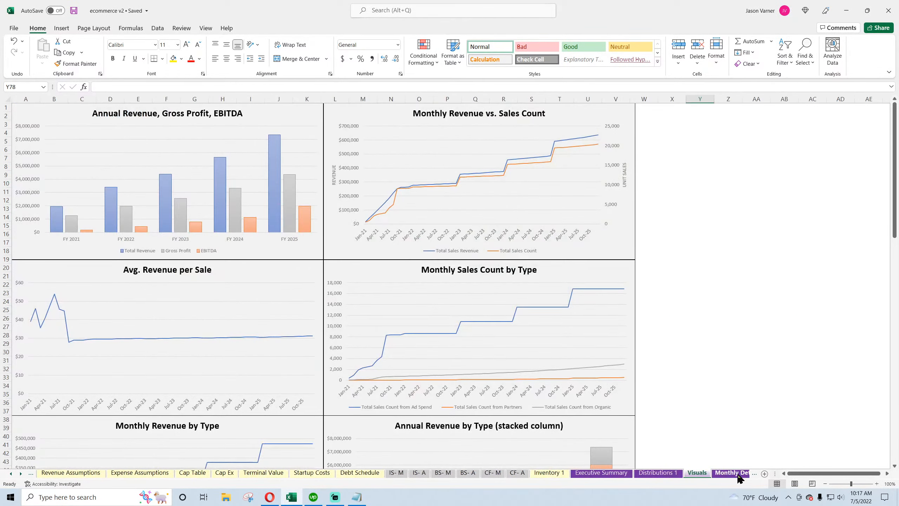
click(740, 475)
click(31, 474)
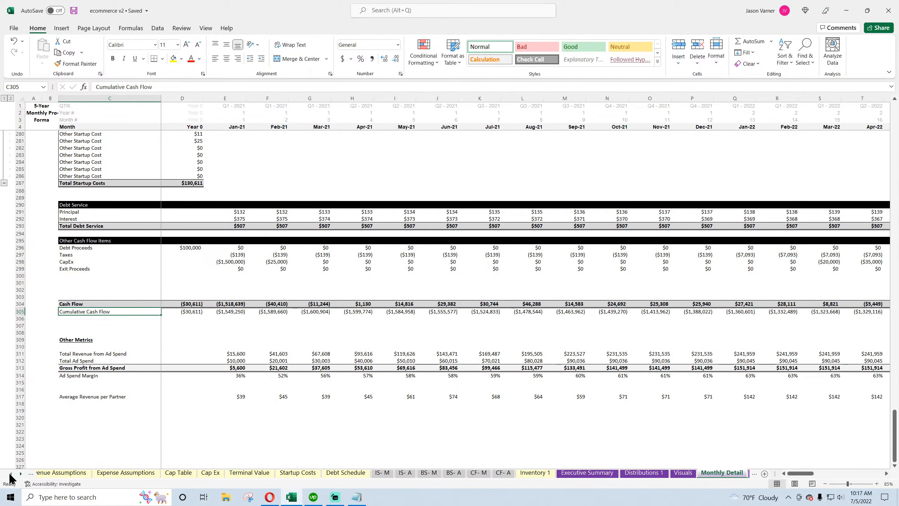
click(84, 473)
click(178, 237)
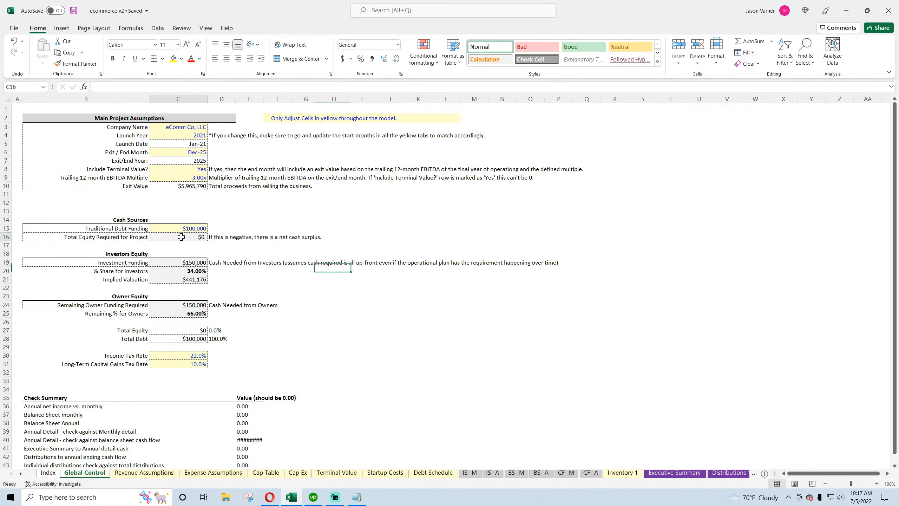
double_click(167, 87)
text(30)
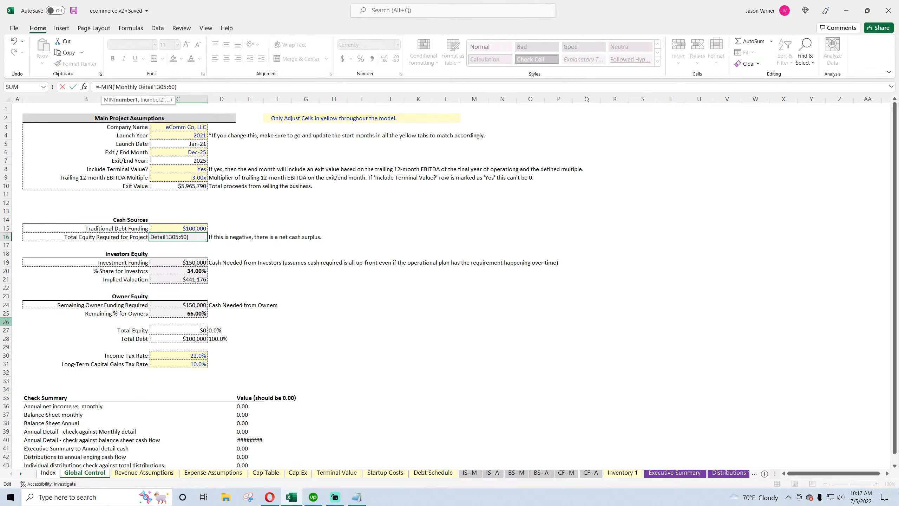
key(Return)
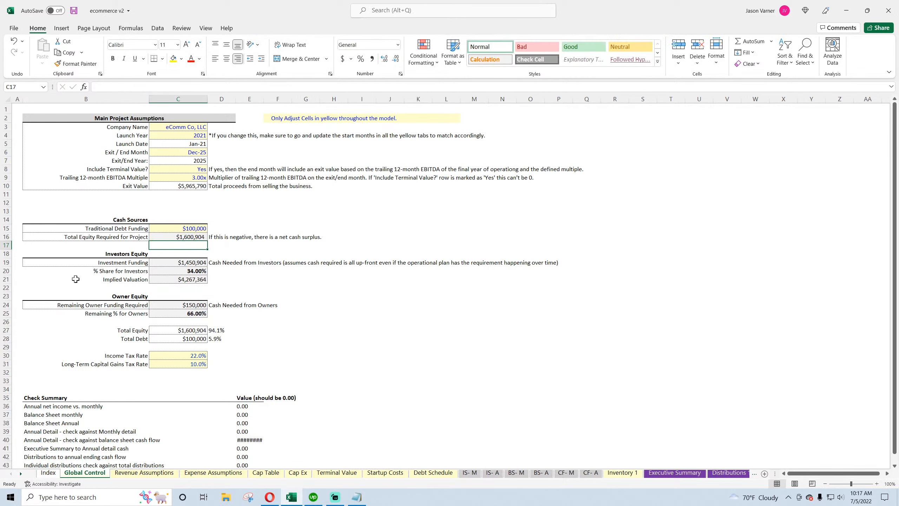
Save the workbook
click(74, 11)
click(192, 236)
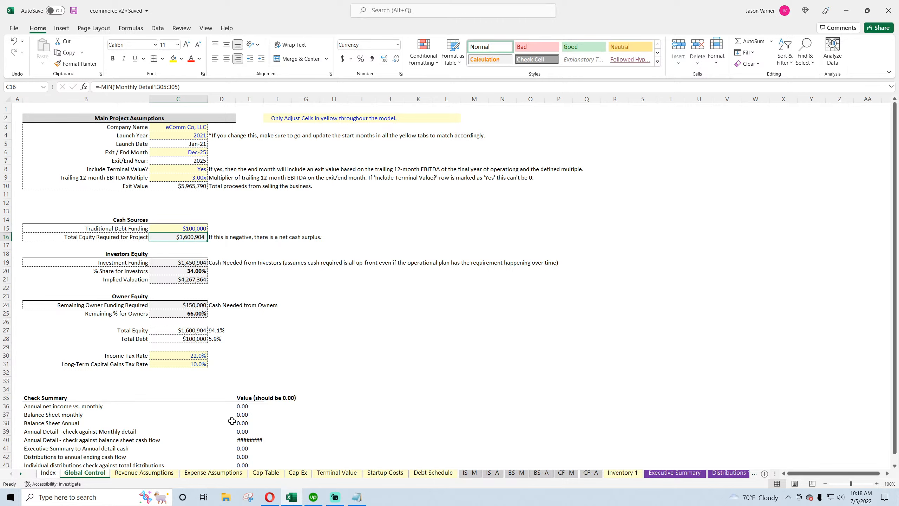
Examine the Reserve line amount on the Startup Costs sheet
click(388, 474)
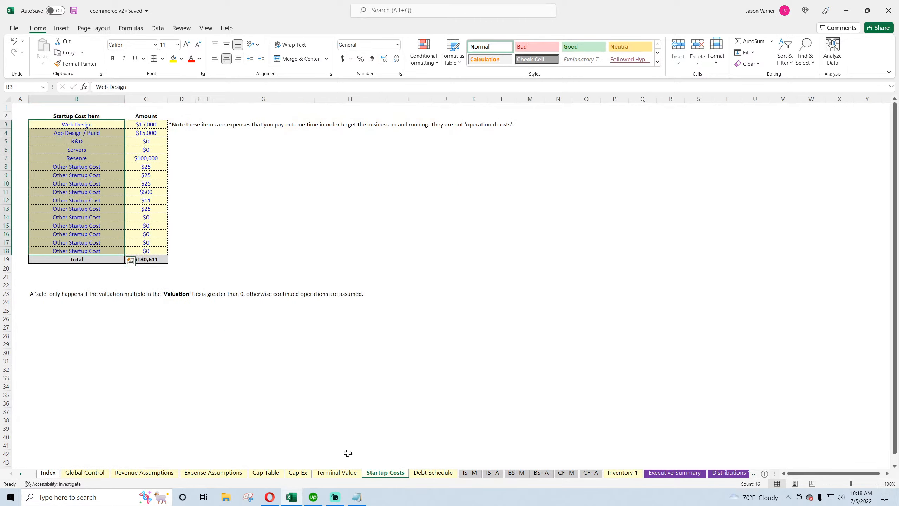
click(88, 156)
click(148, 160)
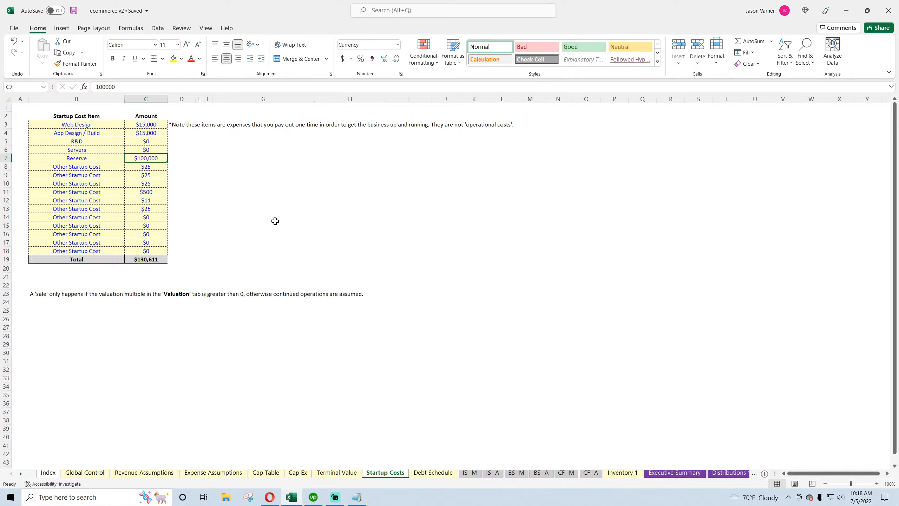
drag(150, 159, 85, 161)
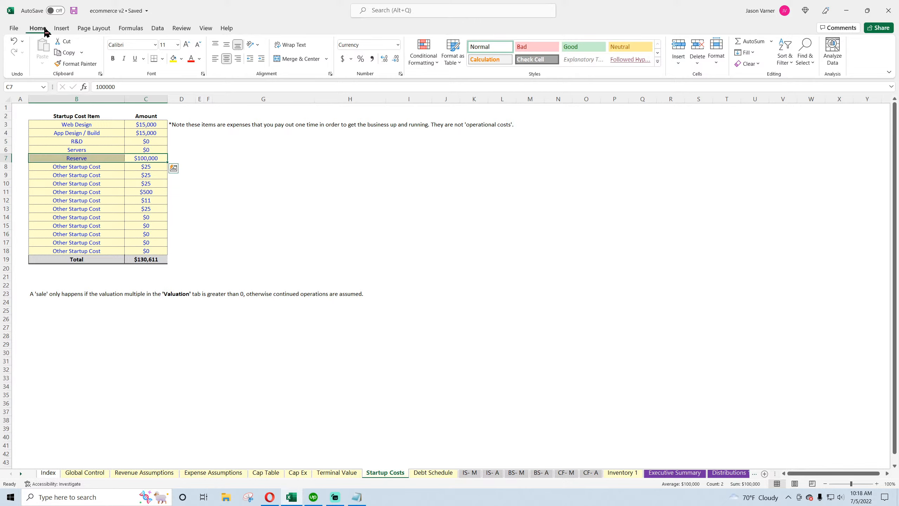
click(522, 370)
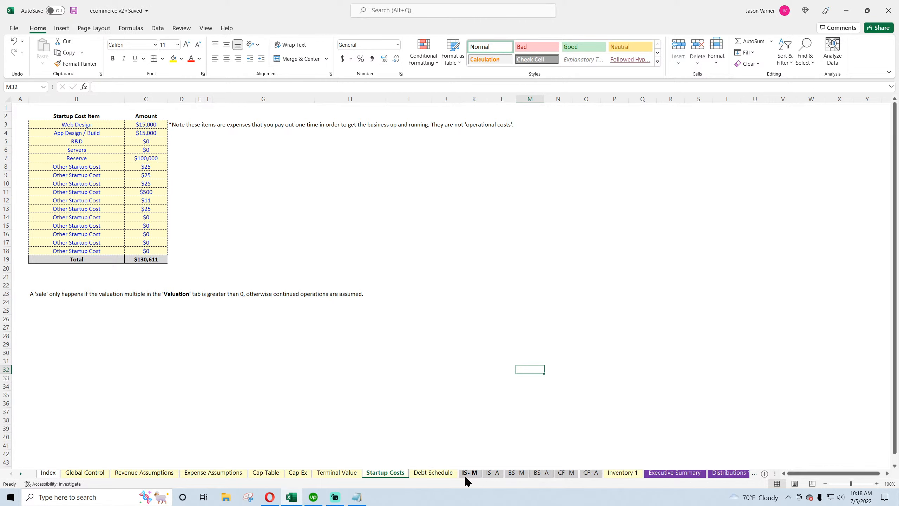
Examine the monthly Balance Sheet cash formulas and the monthly Cash Flow statement's net change in cash
click(523, 476)
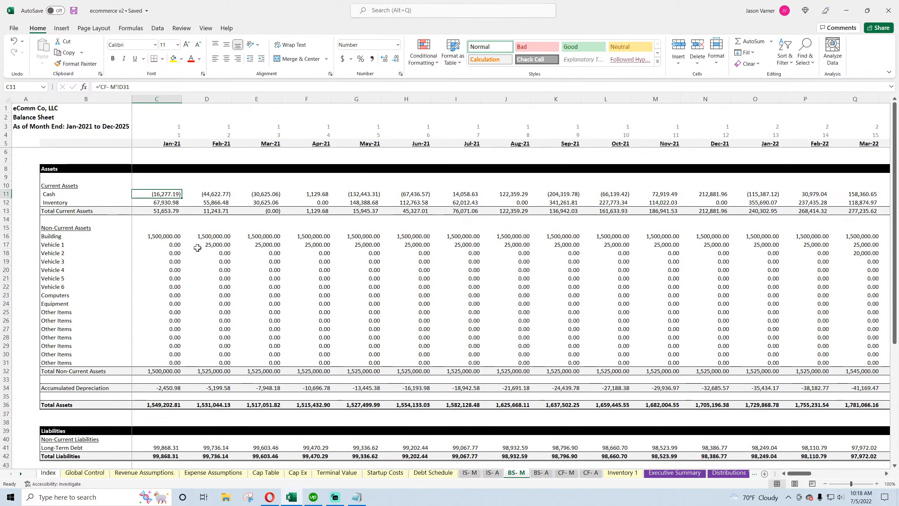
key(Right)
key(Right)
key(Right)
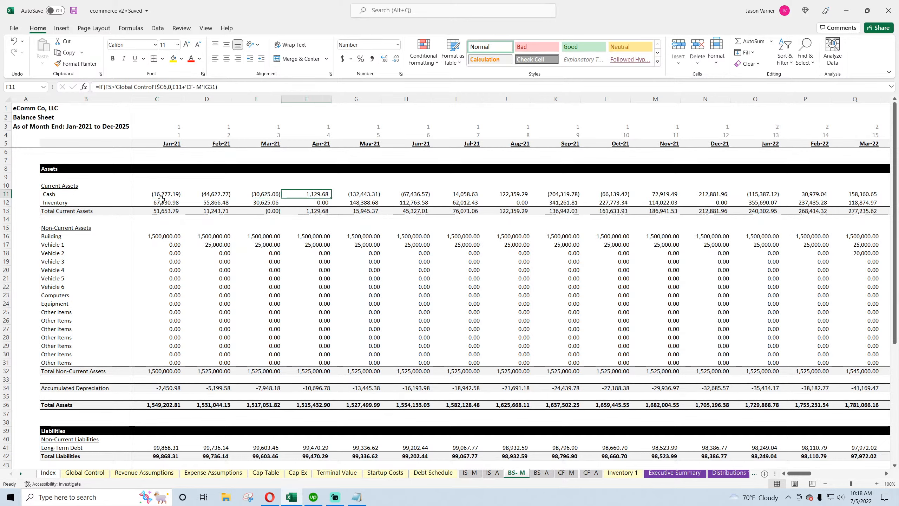
key(Left)
key(Left)
key(Left)
key(Left)
click(164, 199)
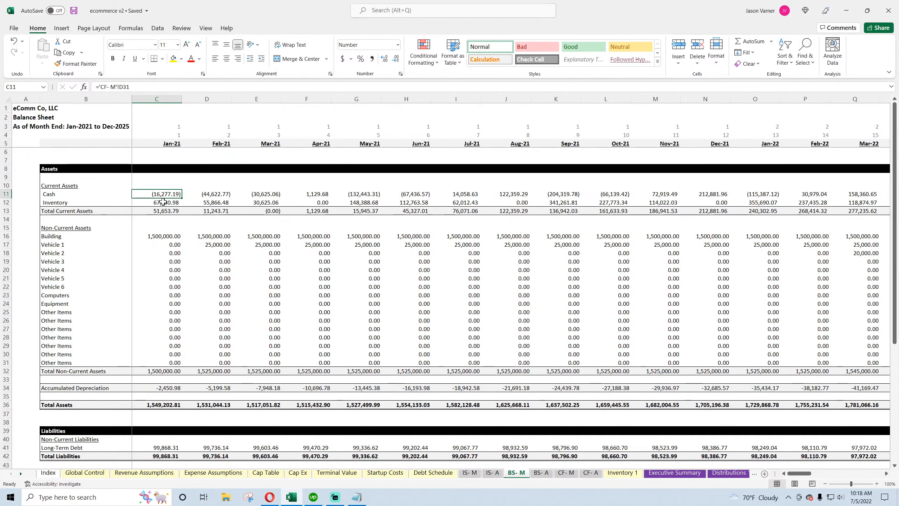
drag(165, 195, 728, 193)
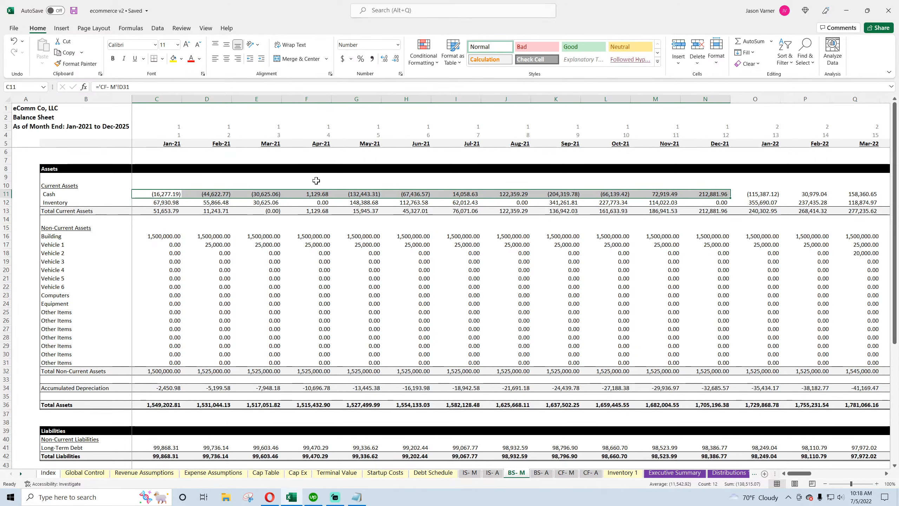
click(313, 195)
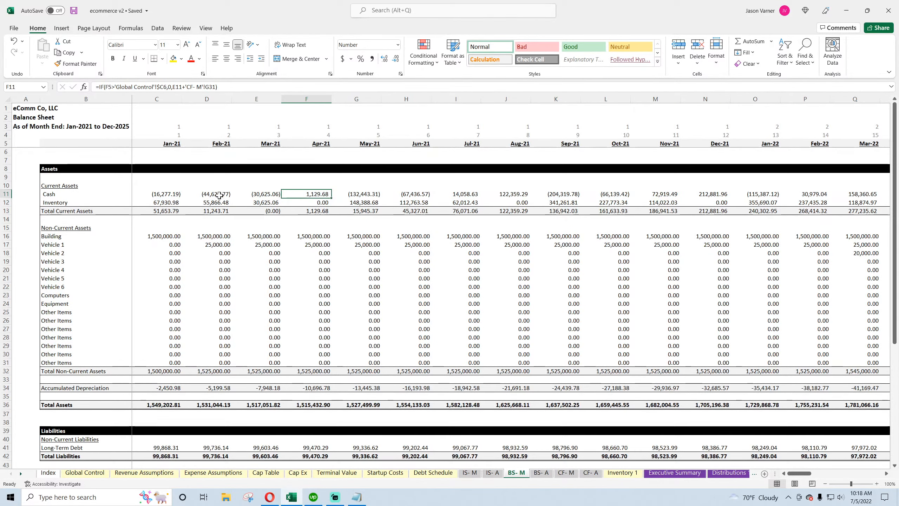
click(567, 473)
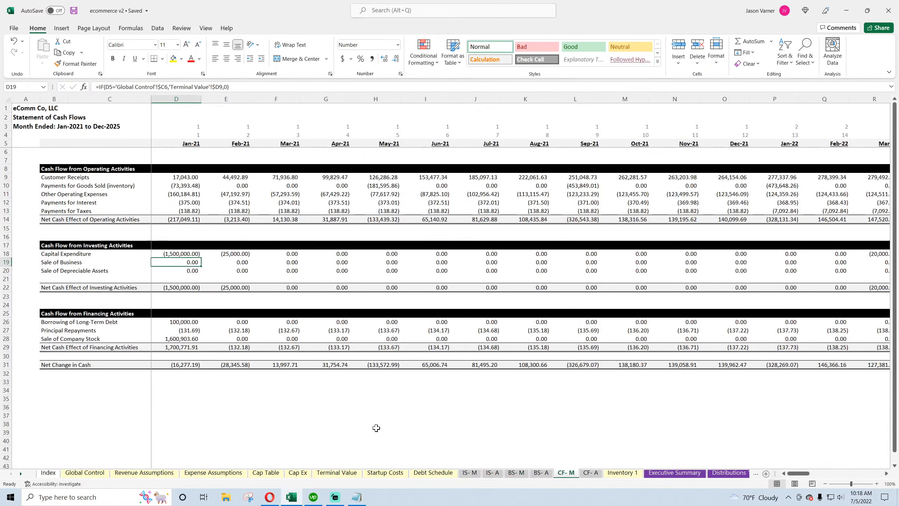
On Monthly Detail, enter a scratch formula in E320 adding Year 0 and Jan-21 Cash Flow (D304+E304)
click(20, 474)
click(20, 474)
click(730, 473)
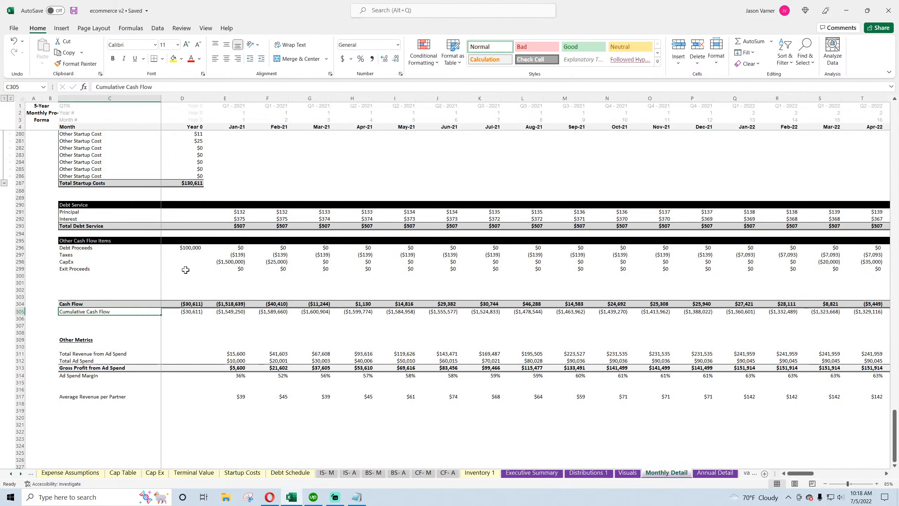
click(199, 426)
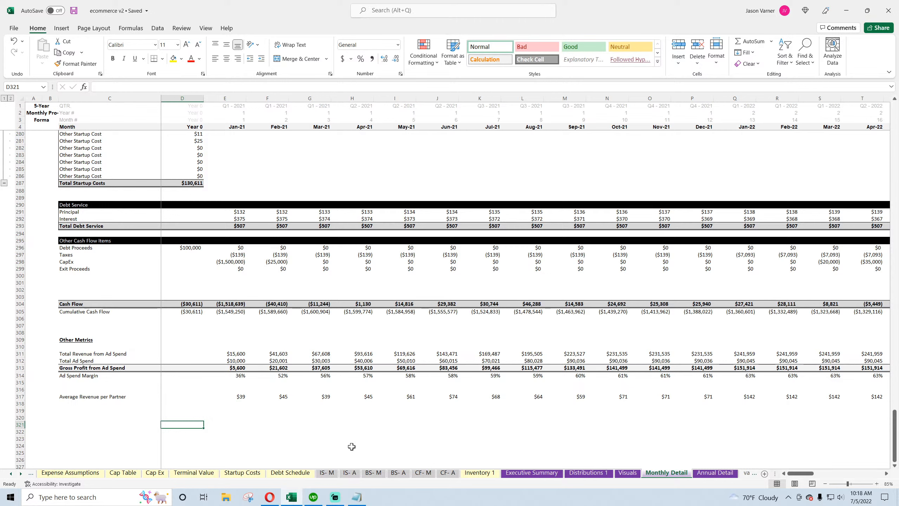
click(243, 420)
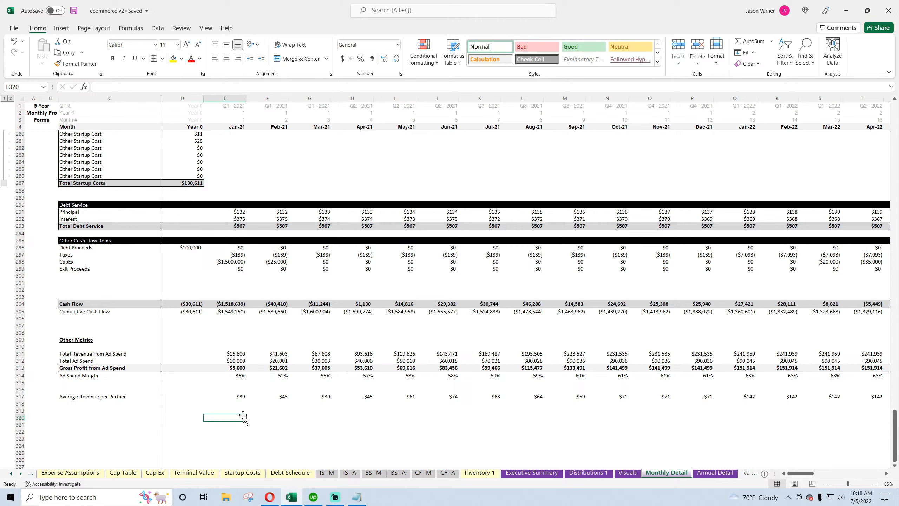
text(=)
click(193, 304)
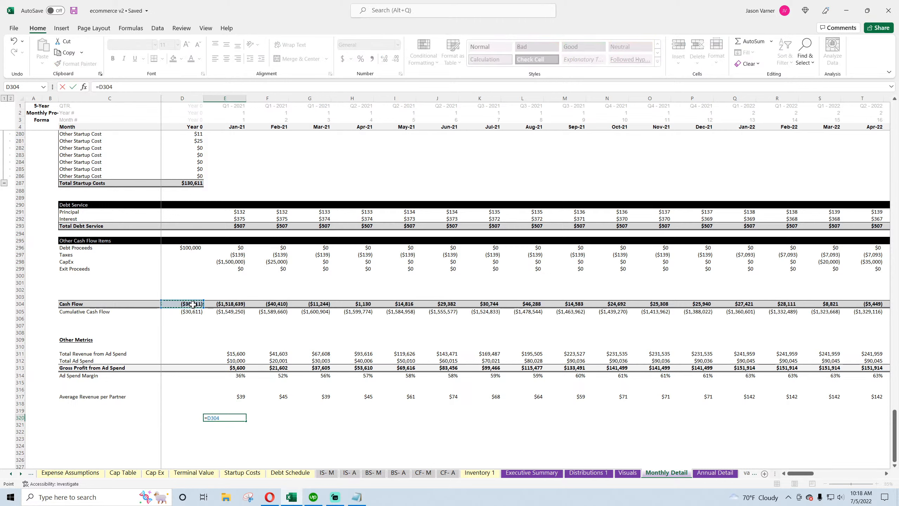
text(+)
click(233, 304)
key(Return)
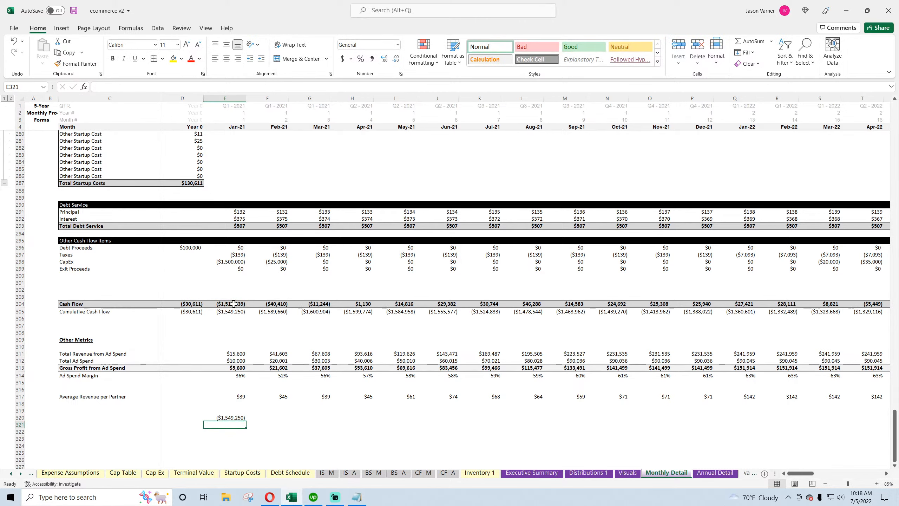
In E321, link to the Jan-21 Net Change in Cash on the monthly Cash Flow sheet
text(=)
click(423, 473)
click(181, 364)
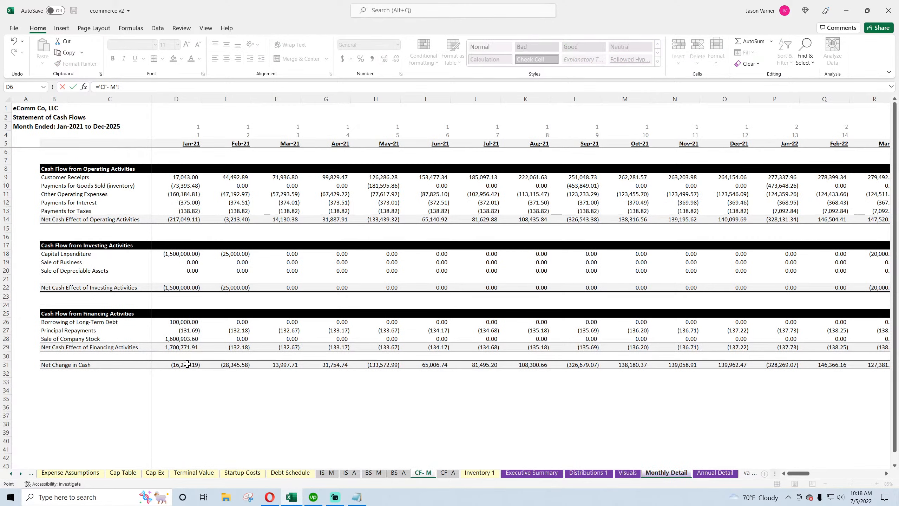
key(Return)
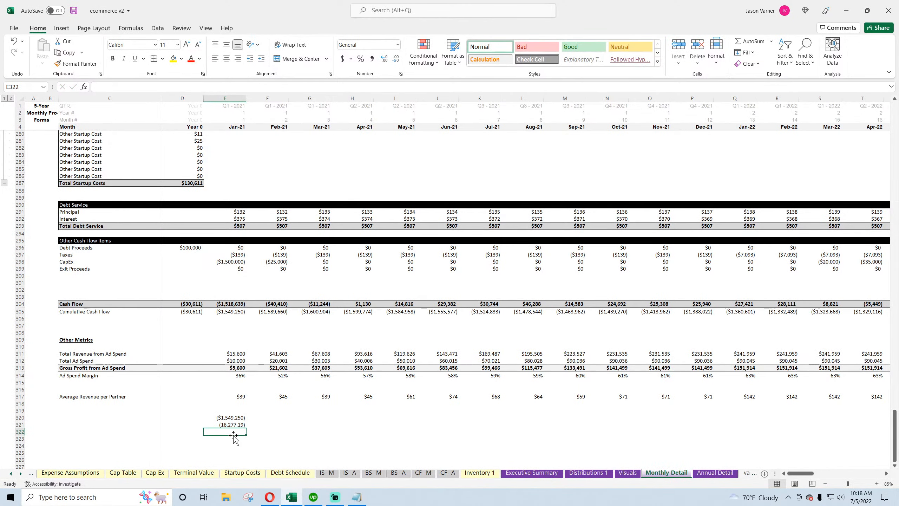
In E322, enter a formula subtracting E321 from E320
text(=)
click(233, 418)
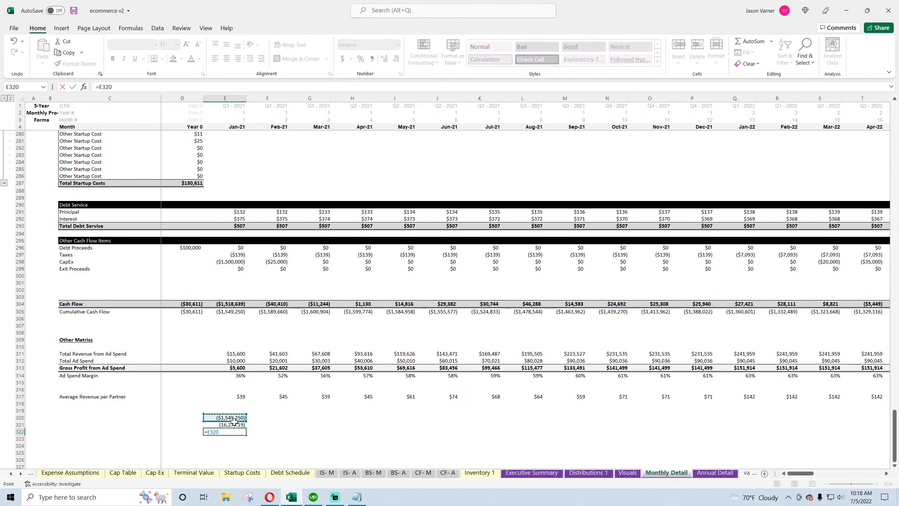
text(-)
click(256, 426)
key(Return)
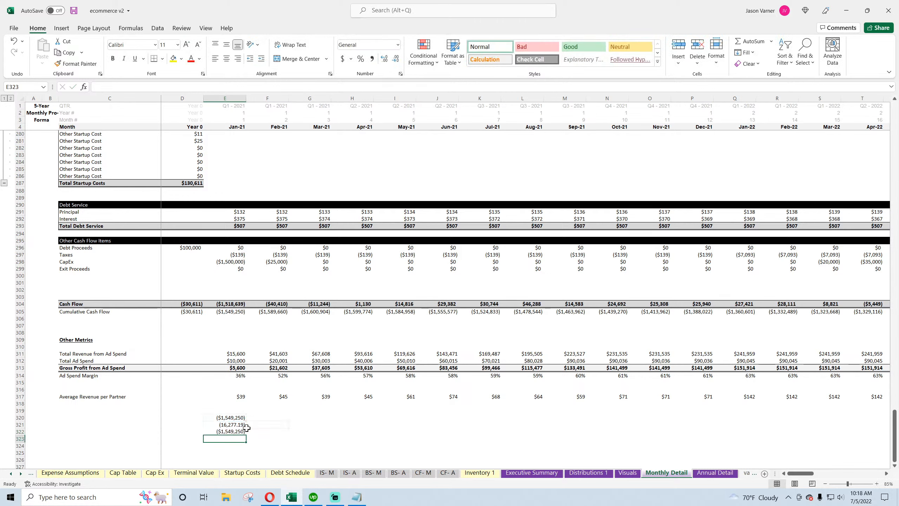
Extend the E322 formula to add the Global Control Total Equity Required for Project (C16)
double_click(239, 431)
click(232, 424)
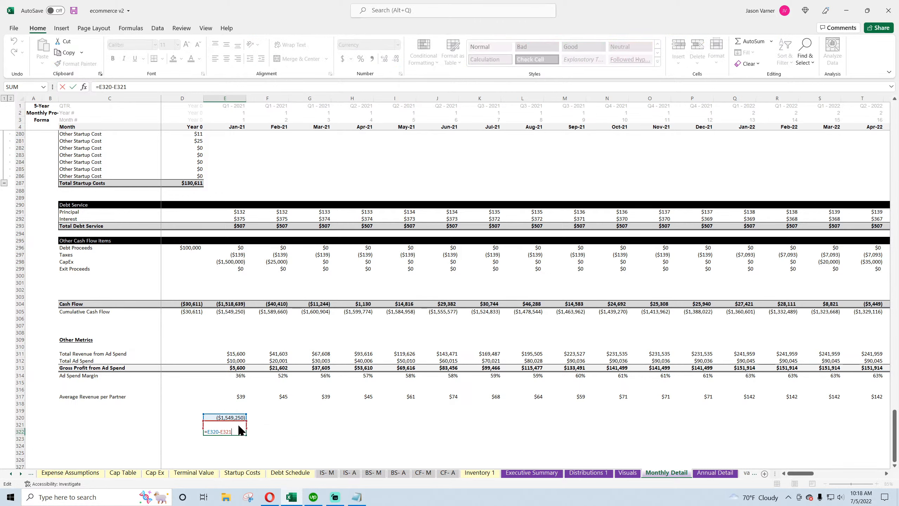
key(Return)
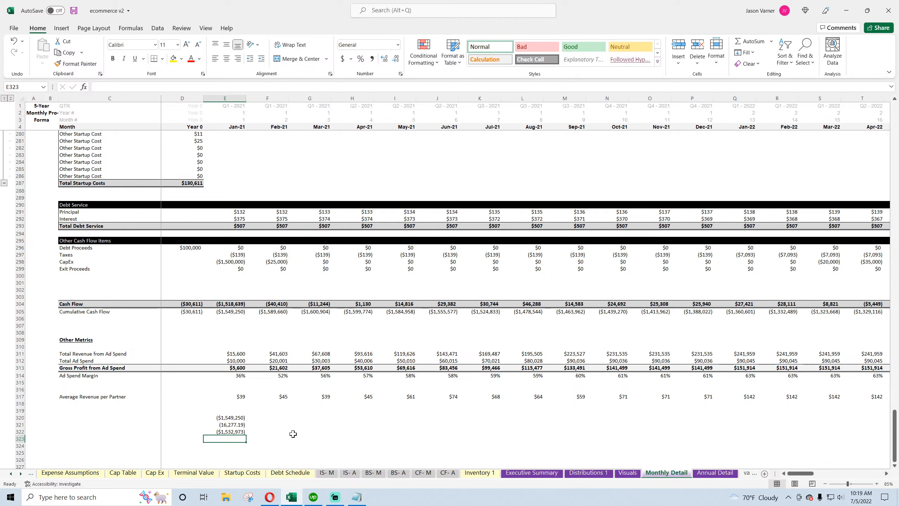
click(240, 432)
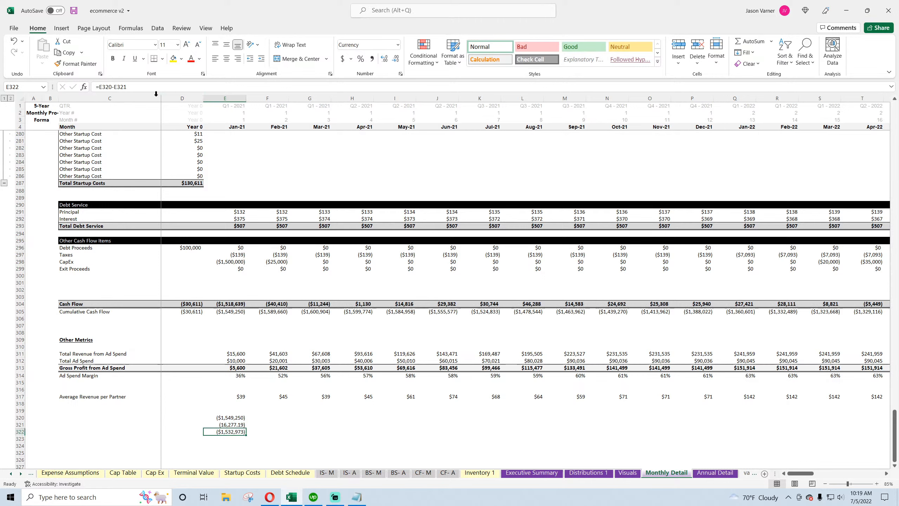
click(137, 86)
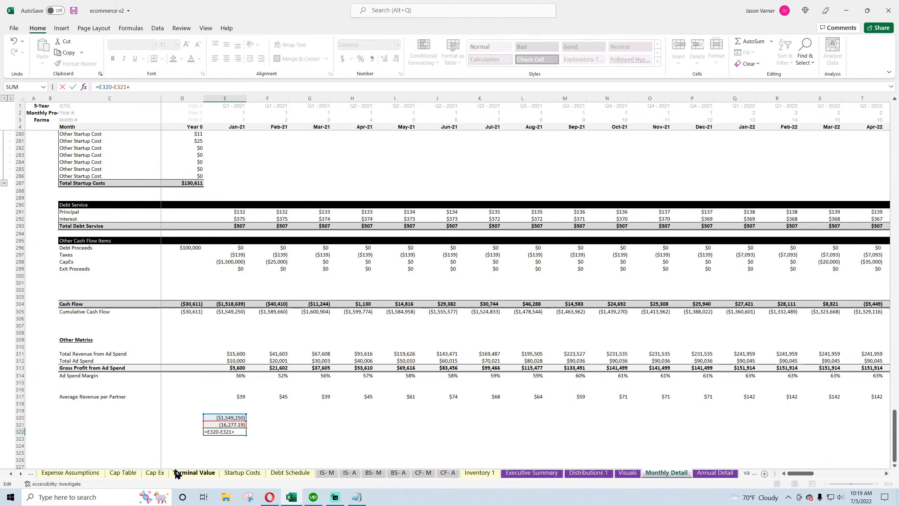
click(11, 475)
click(11, 474)
click(85, 472)
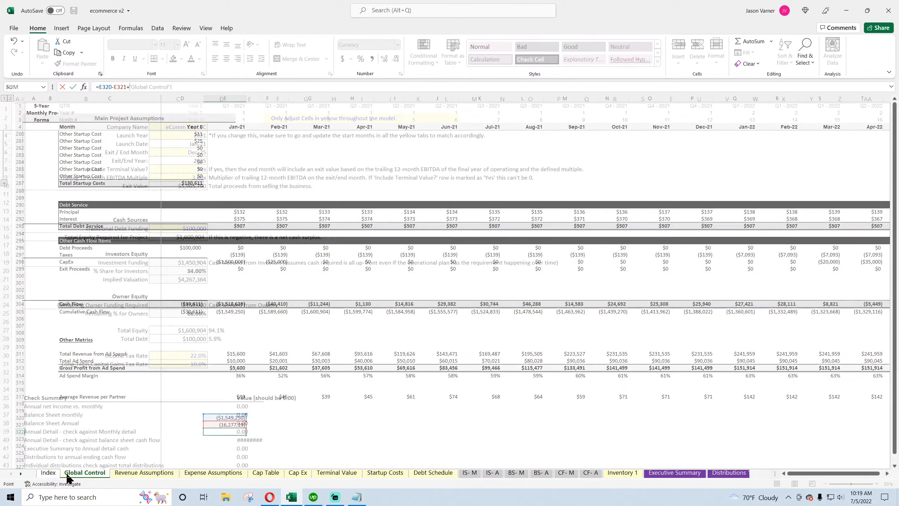
click(206, 238)
key(Return)
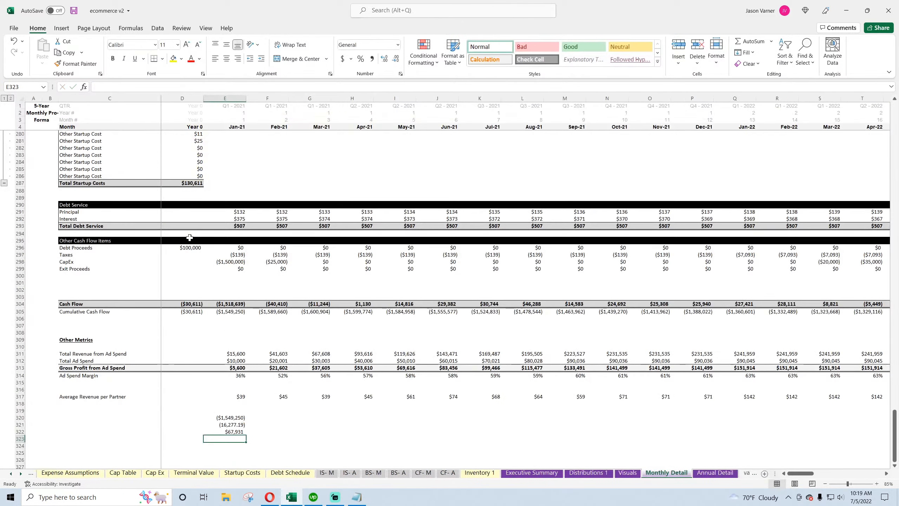
click(235, 432)
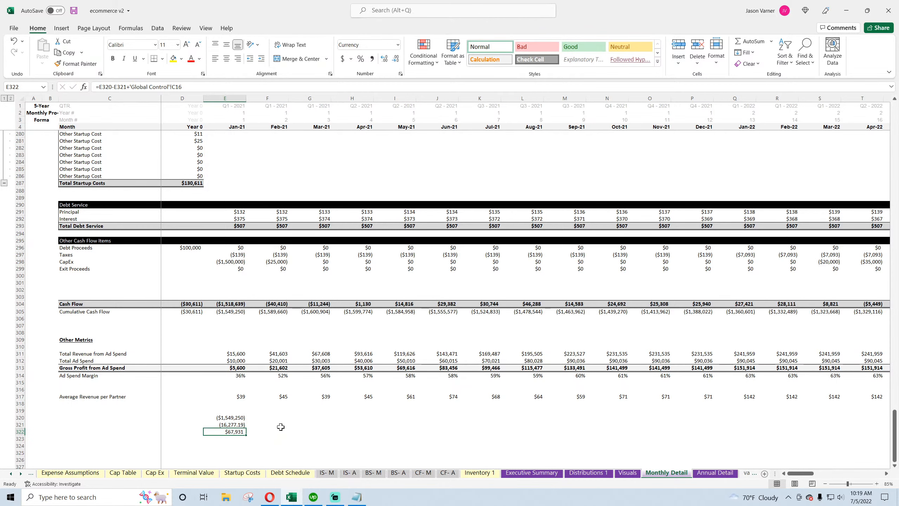
click(258, 417)
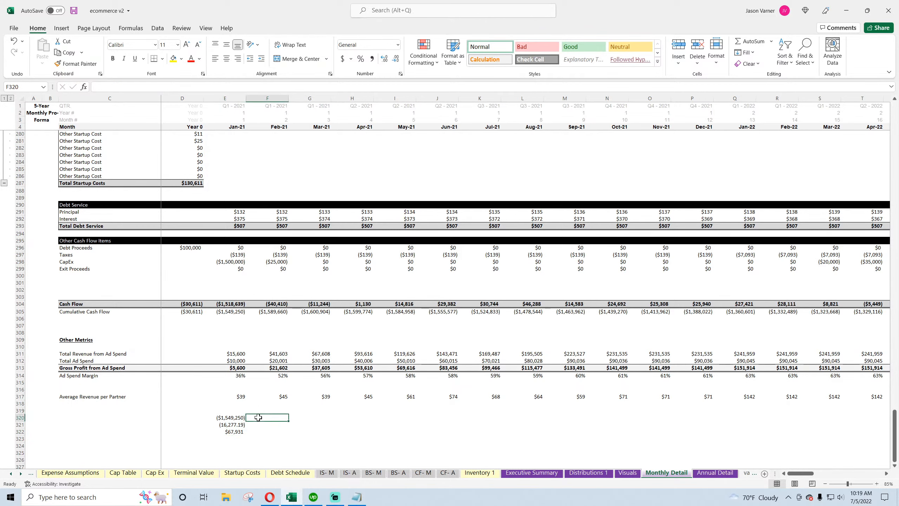
In F320, link to the Feb-21 Net Change in Cash on the monthly Cash Flow sheet
text(=)
click(423, 472)
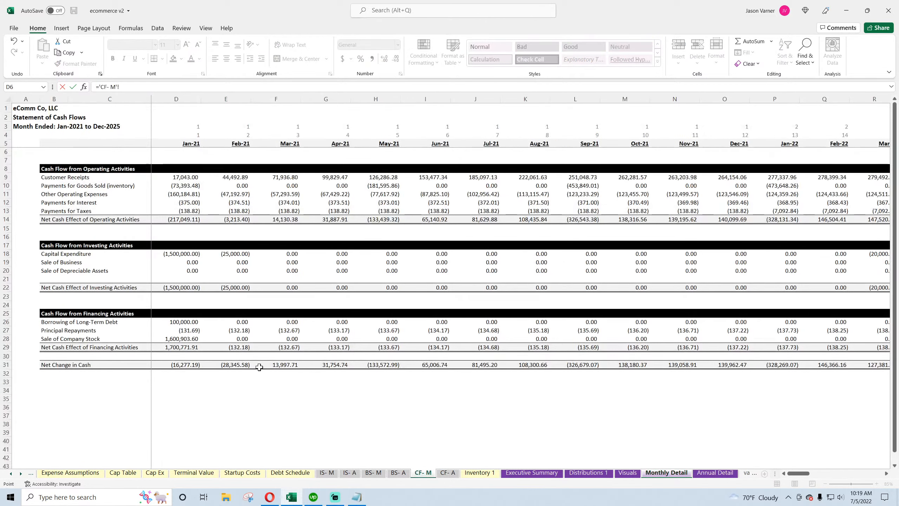
click(236, 366)
key(Return)
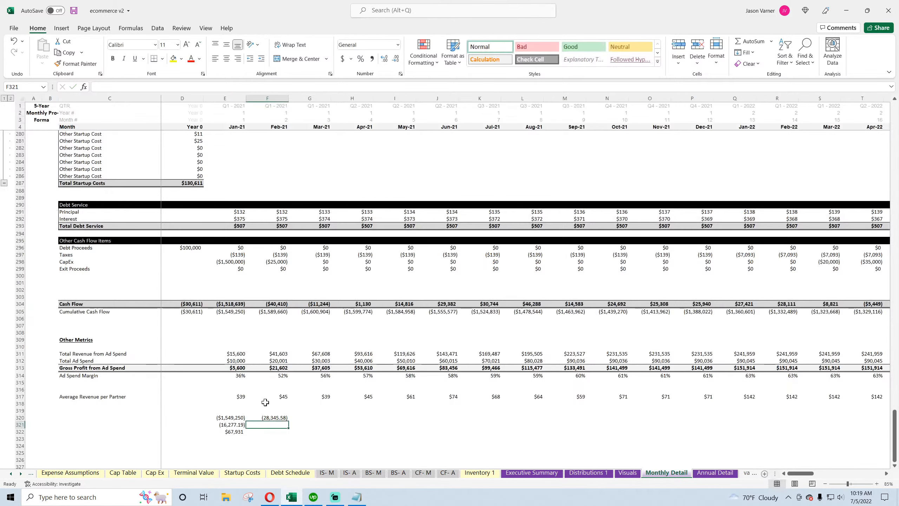
In F322, enter a formula subtracting the Feb-21 Cash Flow (F304) from F320
click(273, 431)
text(=)
click(275, 417)
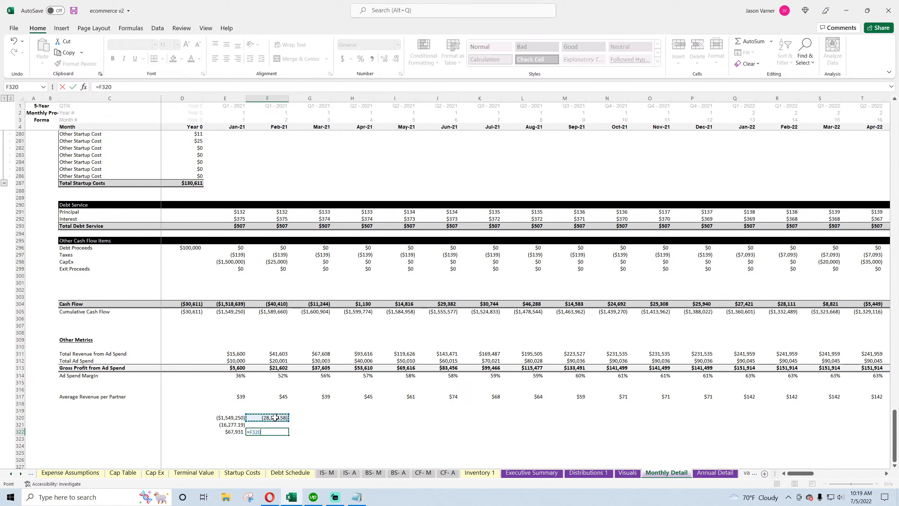
text(-)
click(277, 304)
key(Return)
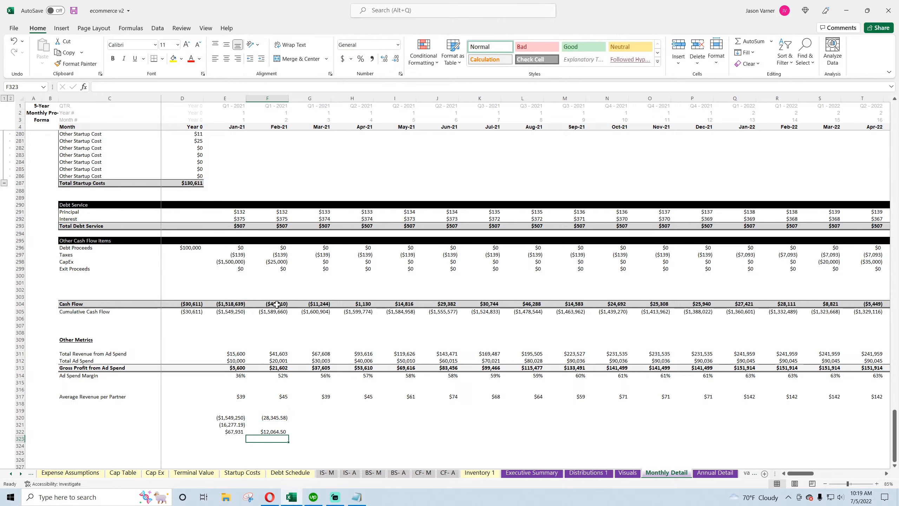
Copy the F320:F322 check formulas across through Jun-21 and inspect the copied differences
drag(276, 418, 459, 439)
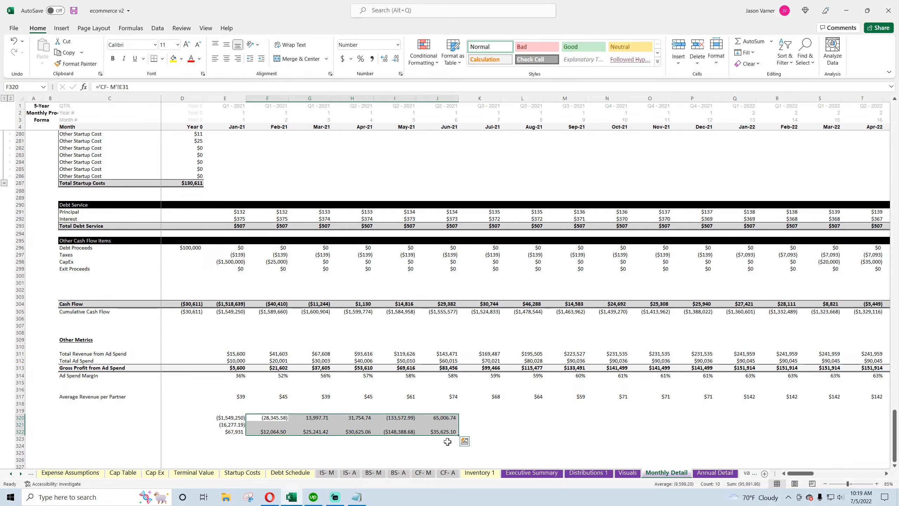
click(400, 433)
click(354, 432)
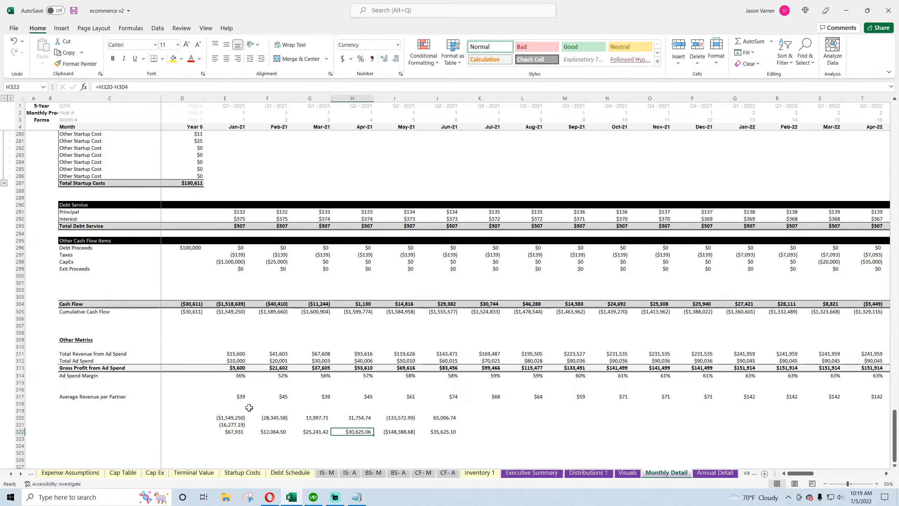
Clear all contents and formatting from the scratch check cells in rows 320 to 322
drag(191, 419, 451, 439)
click(748, 64)
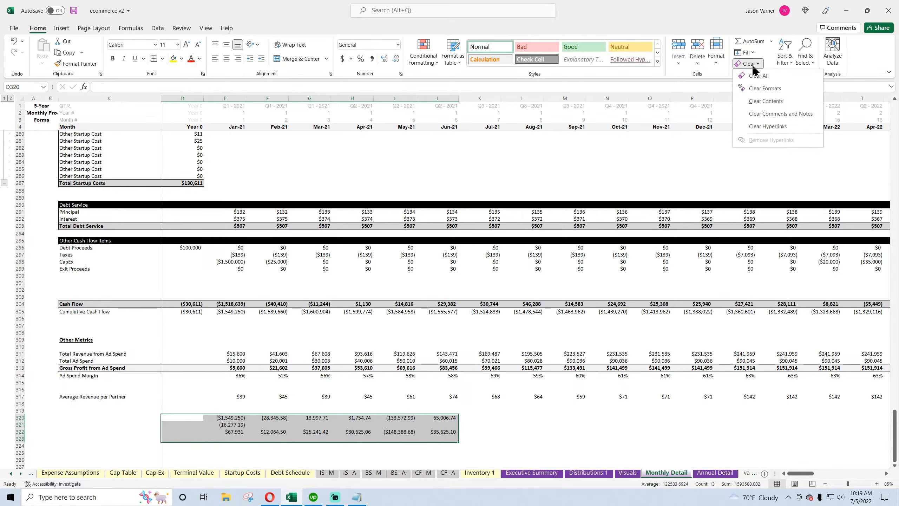
click(761, 86)
Scroll through the Monthly Detail sheet to examine the Total Cost of Goods Sold row
click(335, 310)
scroll(204, 326, up, 20)
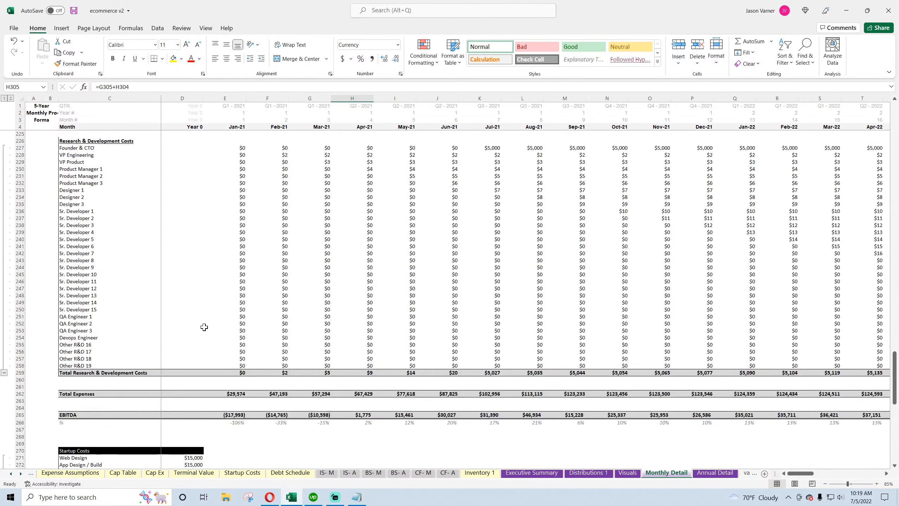
scroll(204, 327, up, 20)
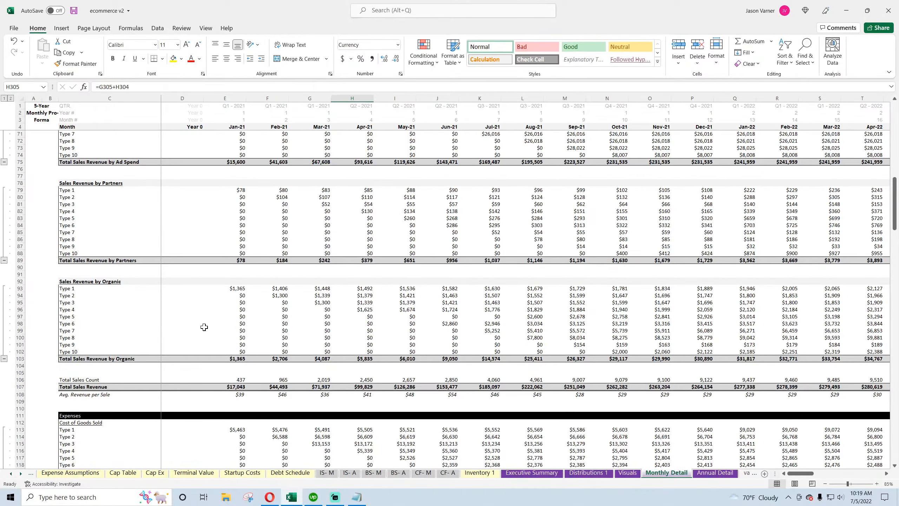
scroll(204, 327, up, 7)
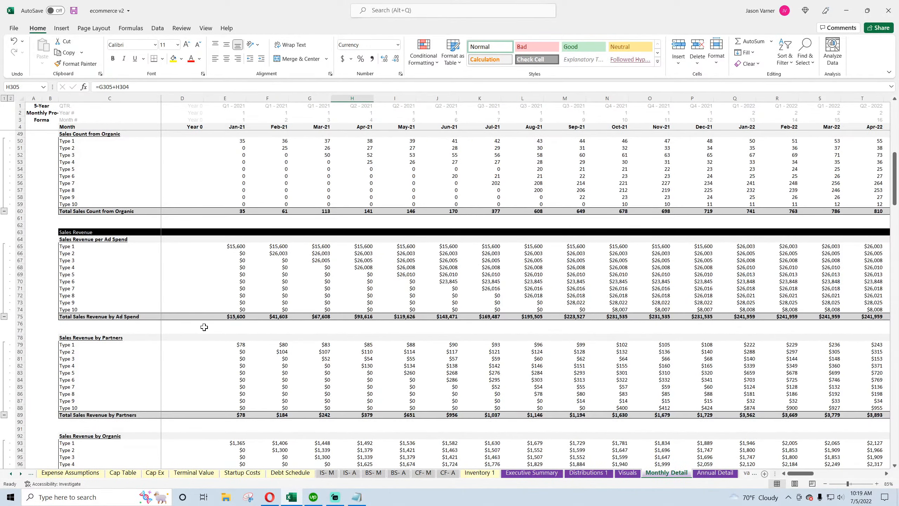
scroll(205, 327, down, 15)
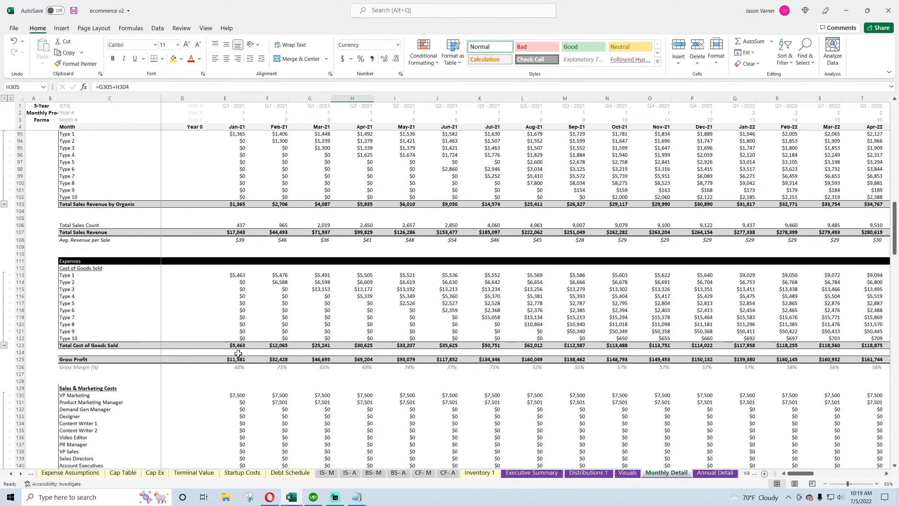
click(238, 345)
scroll(238, 345, down, 20)
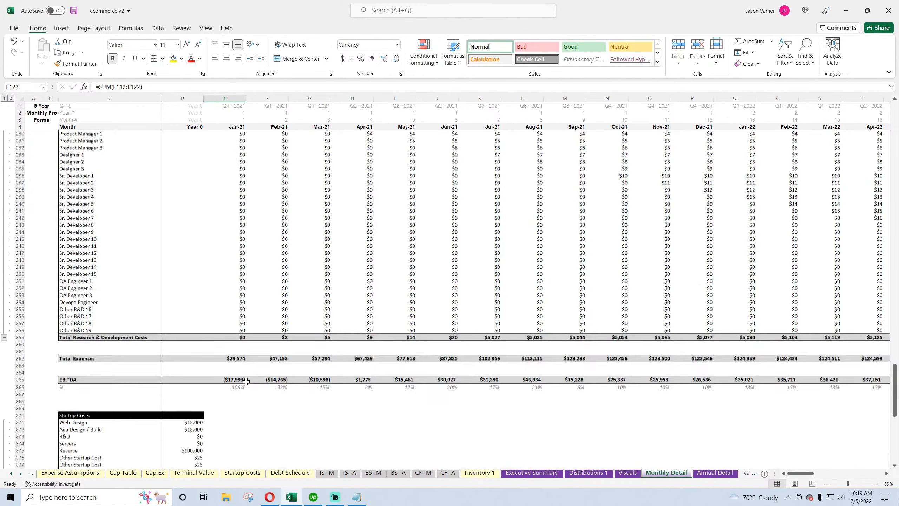
scroll(246, 379, down, 7)
Label row 300 in the Other Cash Flow Items section as "Add Back COGS"
click(117, 278)
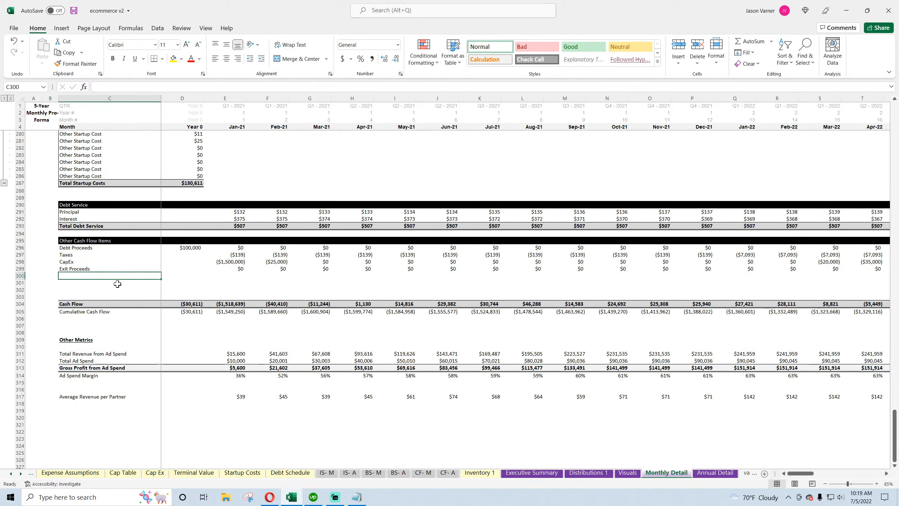
text(Add B)
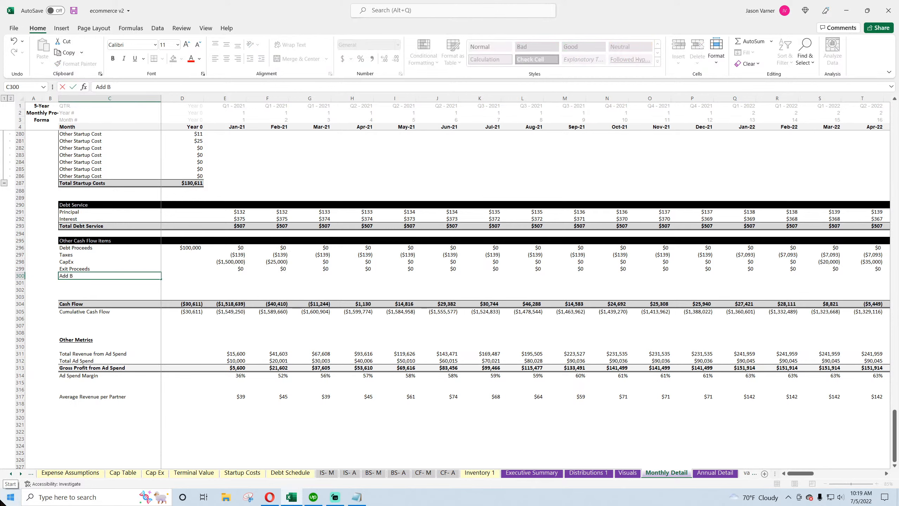
text(adc)
key(BackSpace)
key(BackSpace)
text(c)
key(Return)
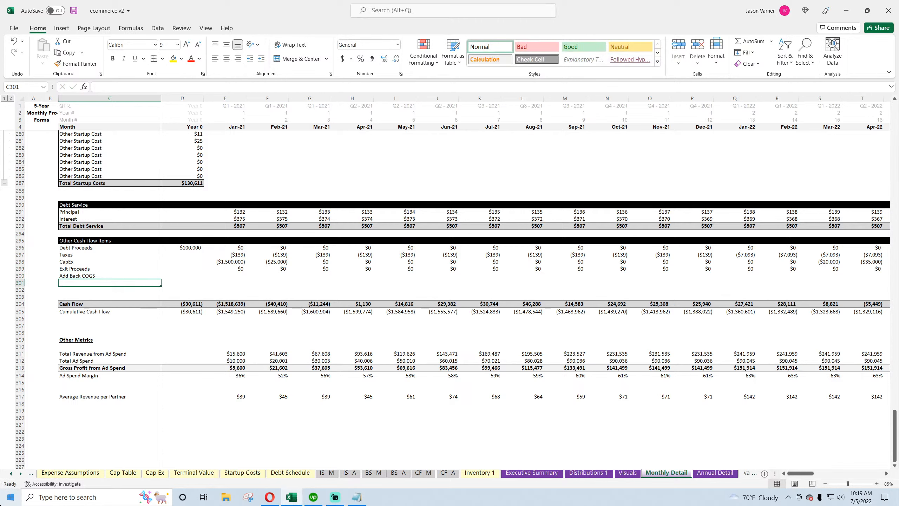
Label row 301 as "Reduce Inventory Purchases"
text(Red)
key(Return)
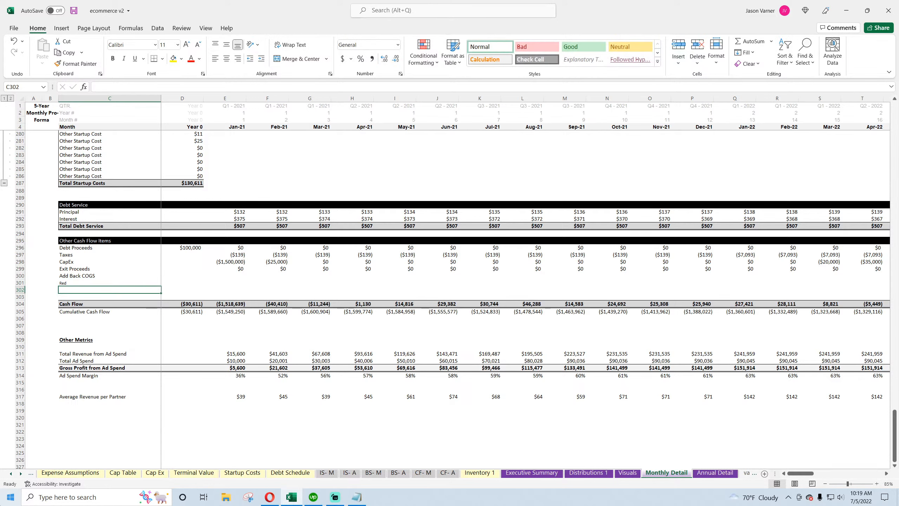
drag(89, 278, 245, 285)
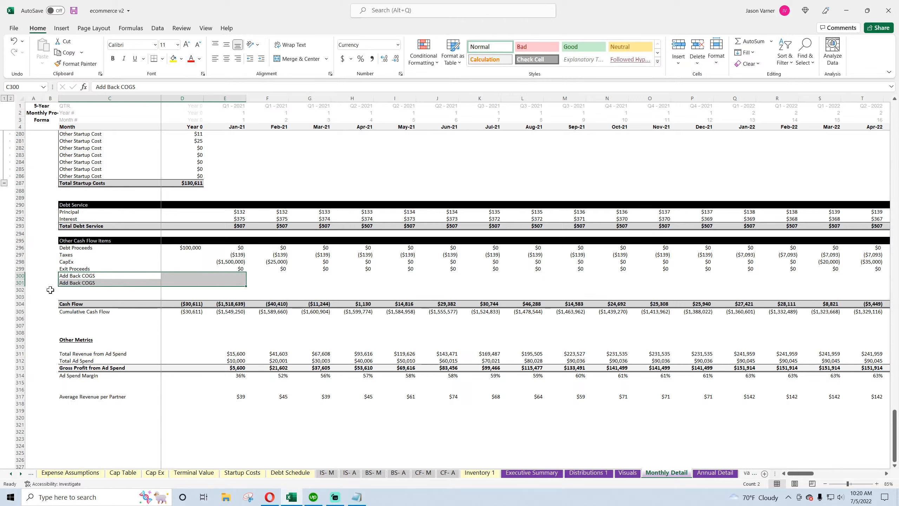
click(64, 283)
text(Reduce I)
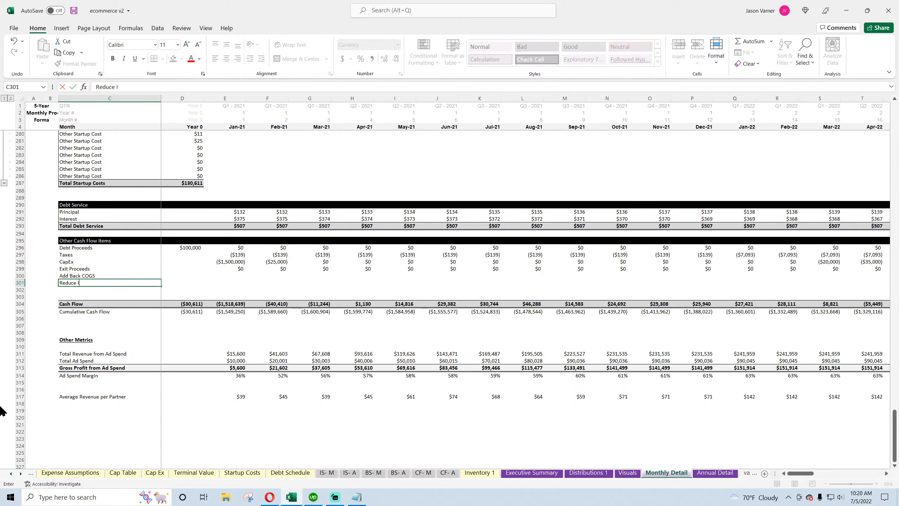
text(nventory Purchases)
key(Tab)
In E300, link to the Jan-21 Total Cost of Goods Sold (E123)
key(Up)
key(Right)
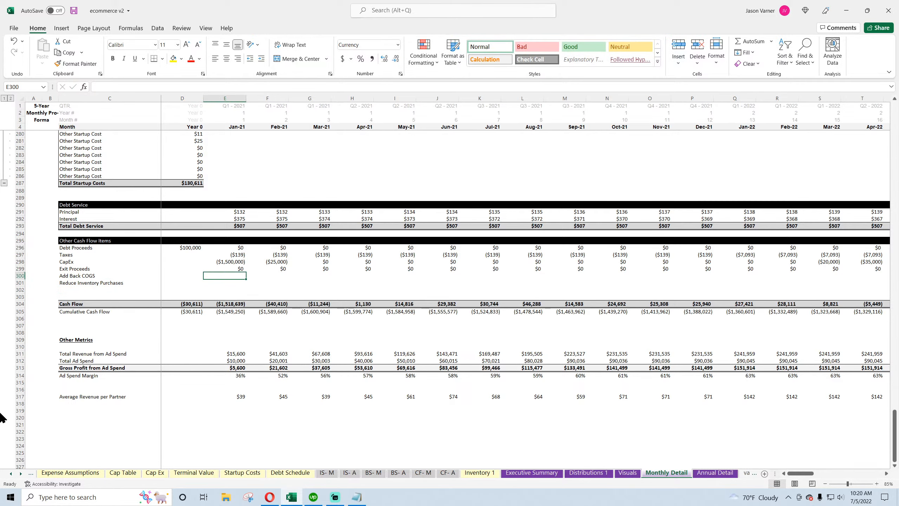
text(=)
scroll(316, 285, up, 20)
scroll(316, 286, up, 18)
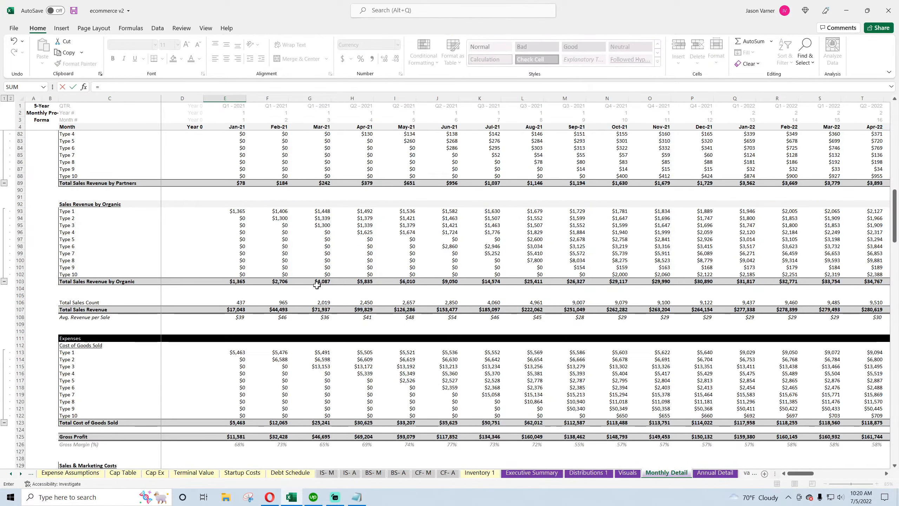
click(227, 345)
key(Return)
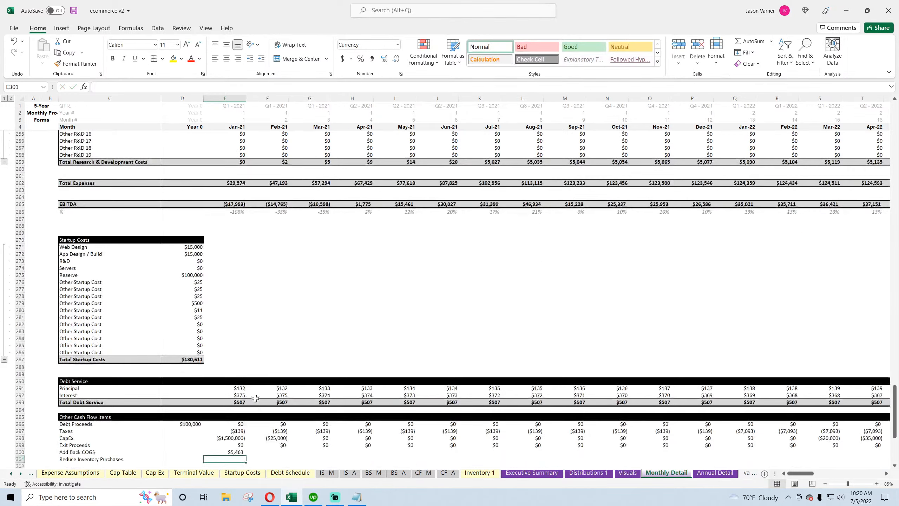
In E301, link to the Jan-21 Payments for Goods Sold (Inventory) on the monthly Cash Flow sheet
text(=)
click(426, 472)
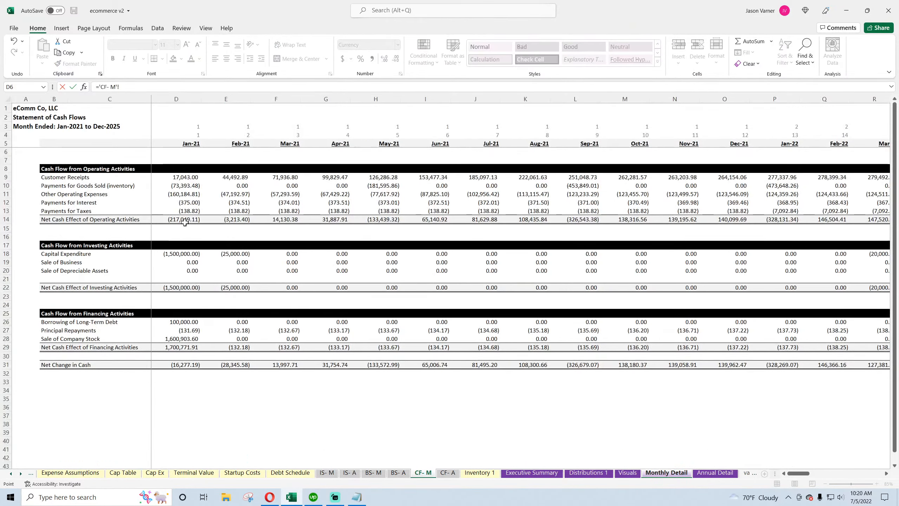
click(177, 195)
click(180, 186)
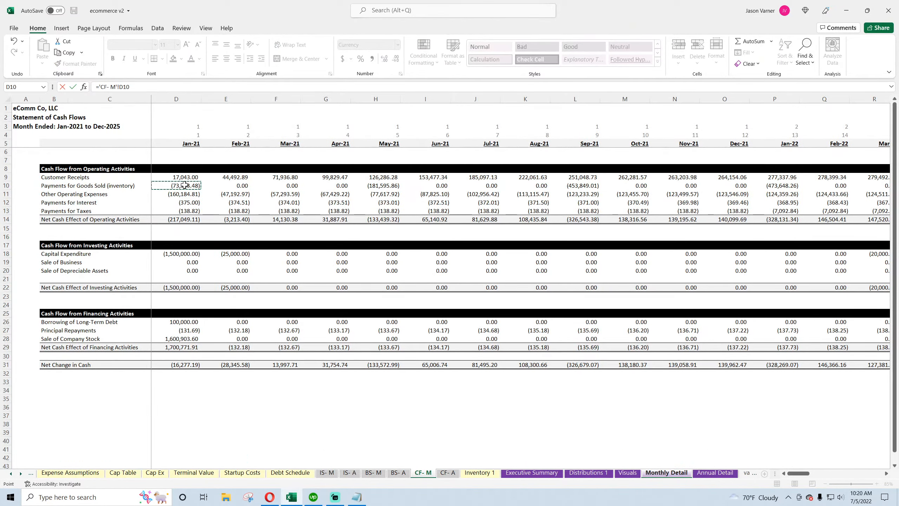
key(Return)
Extend the Year 0 Cash Flow formula in D304 to also add D300 and D301
scroll(248, 336, down, 7)
click(239, 290)
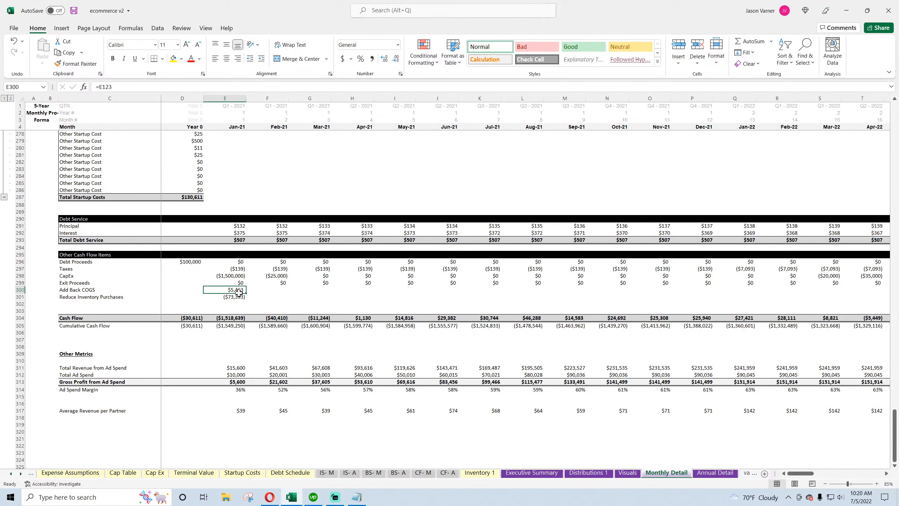
drag(239, 290, 239, 297)
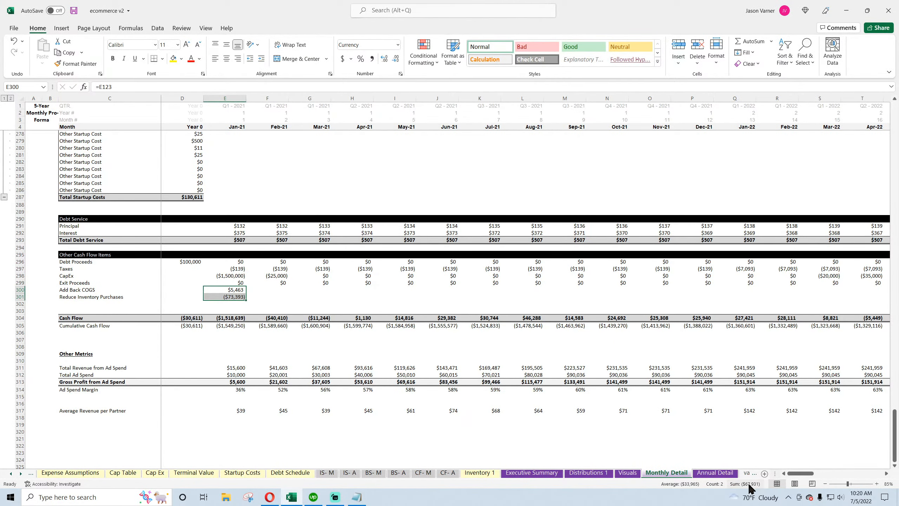
click(176, 319)
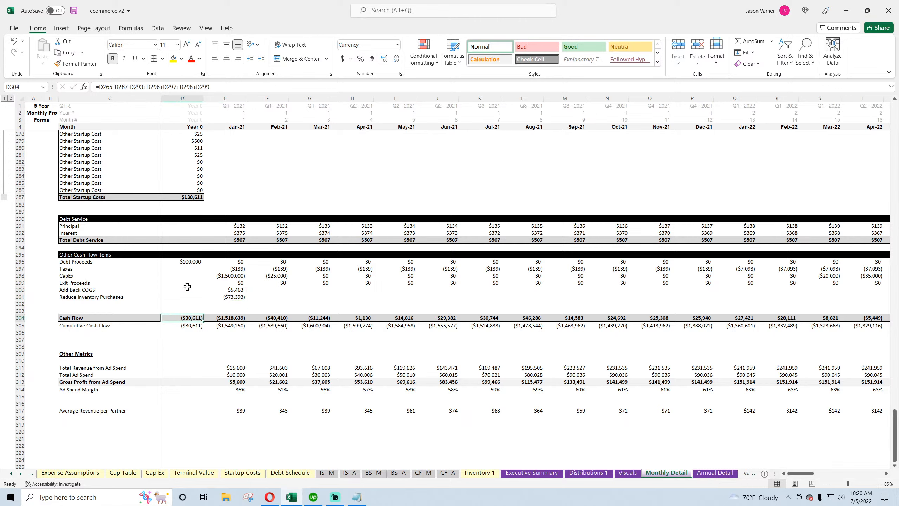
click(217, 86)
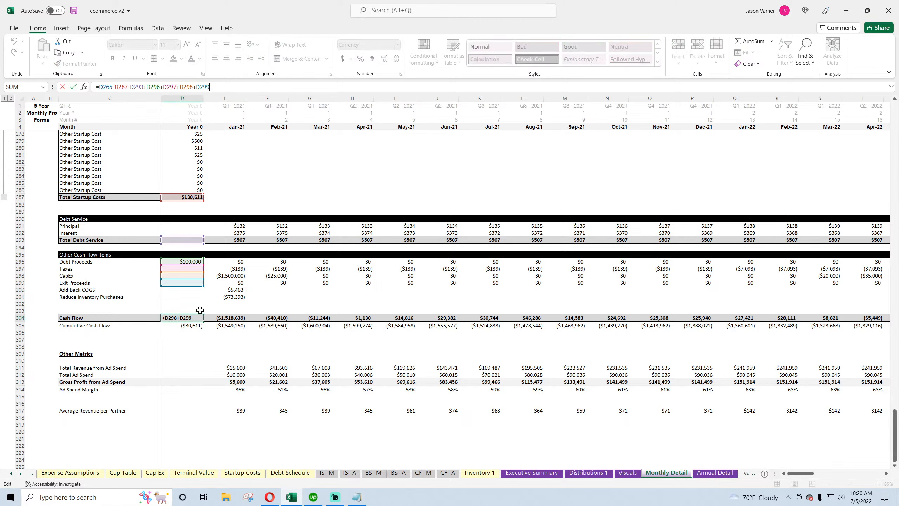
click(186, 290)
text(+)
click(185, 297)
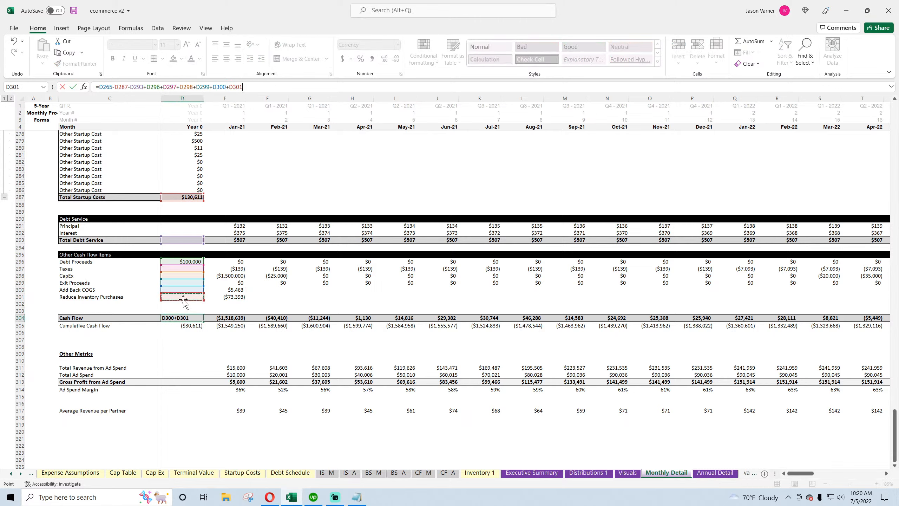
key(Return)
Copy the Cash Flow formula and the two new rows across all months through Dec-25, and save the workbook
click(200, 319)
drag(206, 320, 407, 320)
drag(230, 290, 246, 321)
drag(246, 321, 824, 342)
click(793, 354)
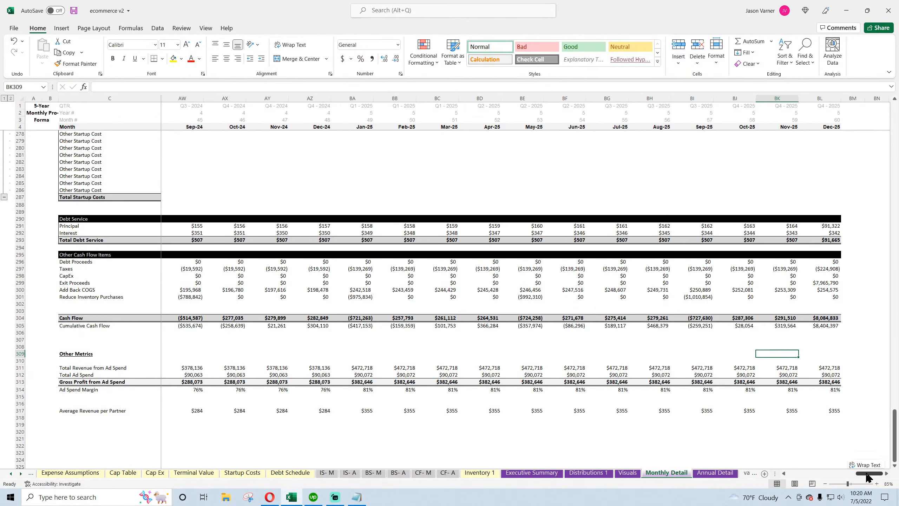
drag(869, 473, 779, 474)
click(74, 11)
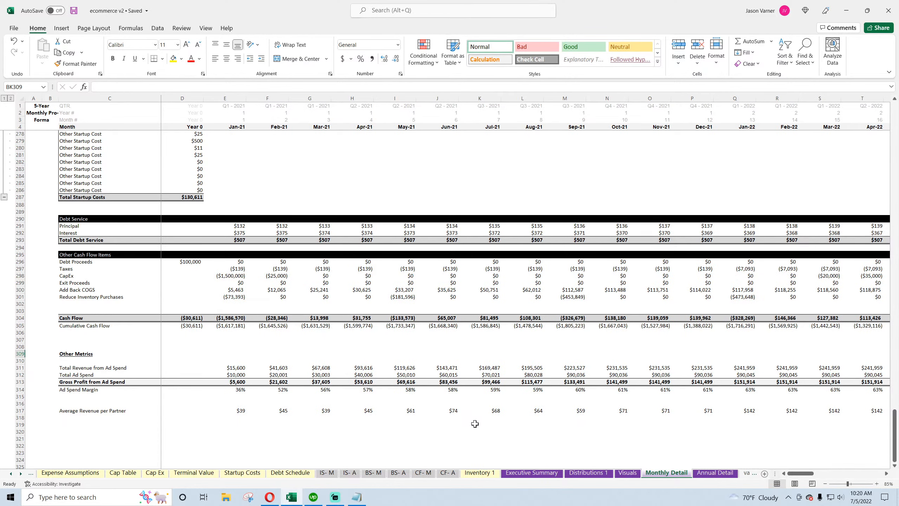
On the monthly Balance Sheet, step through the Cash row formulas across the months
click(376, 473)
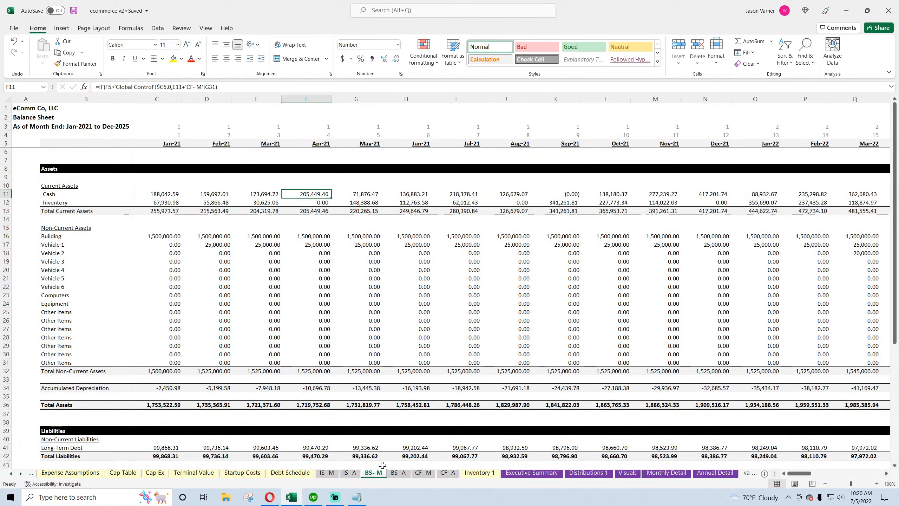
click(554, 194)
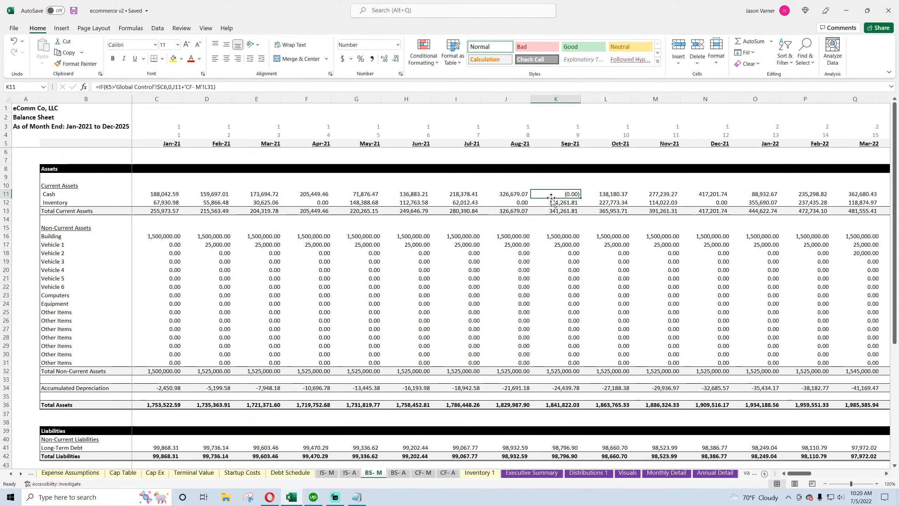
key(Left)
key(Left)
key(Left)
key(Left)
key(Left)
key(Left)
key(Left)
key(Left)
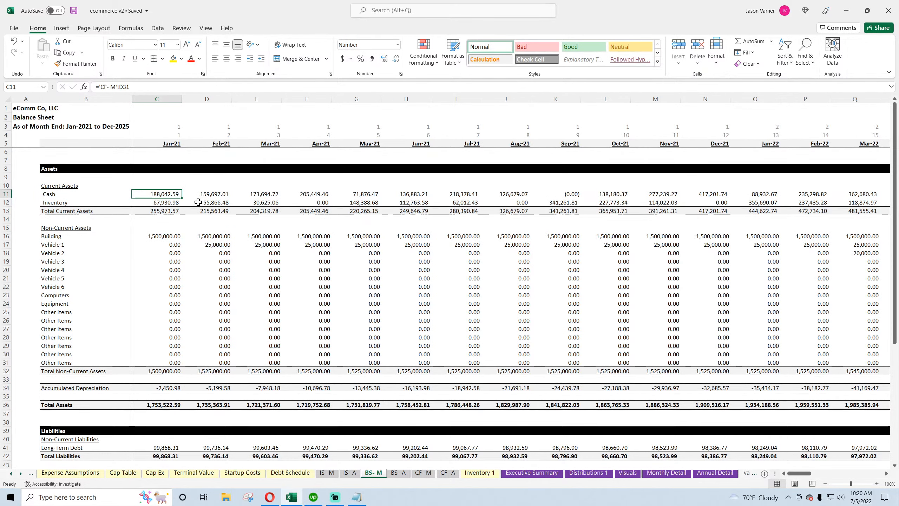
key(Right)
key(Right)
key(Right)
key(Right)
key(Right)
key(Right)
key(Right)
key(Right)
key(Right)
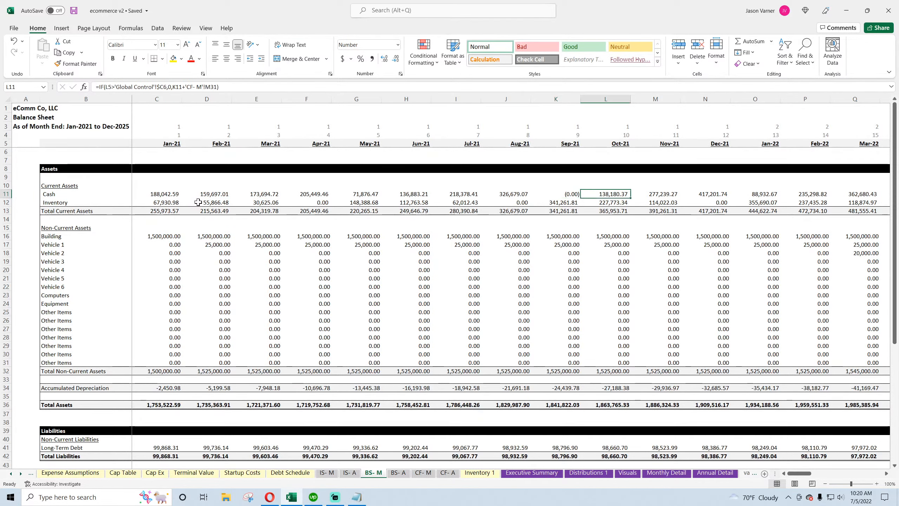
key(Left)
key(Right)
key(Left)
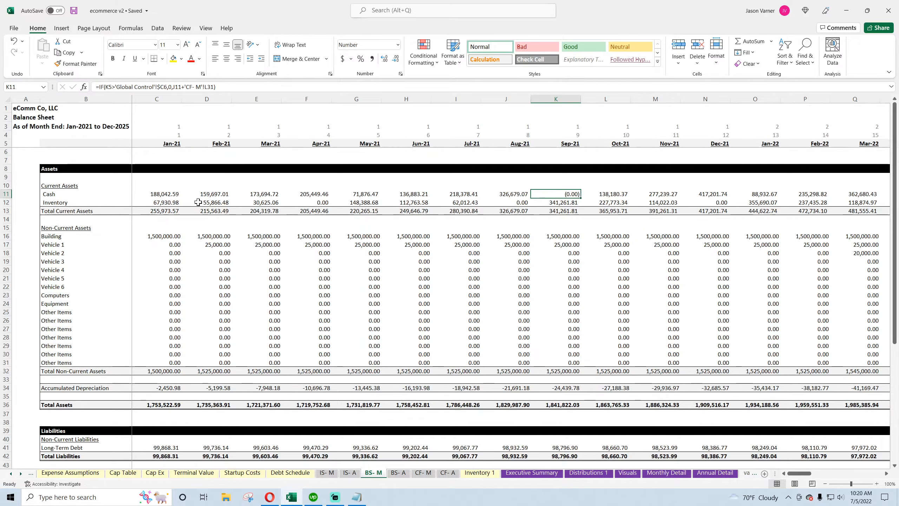
Review the monthly and annual Balance Sheet and Cash Flow sheets, then open the Executive Summary
scroll(264, 337, down, 7)
scroll(264, 337, down, 4)
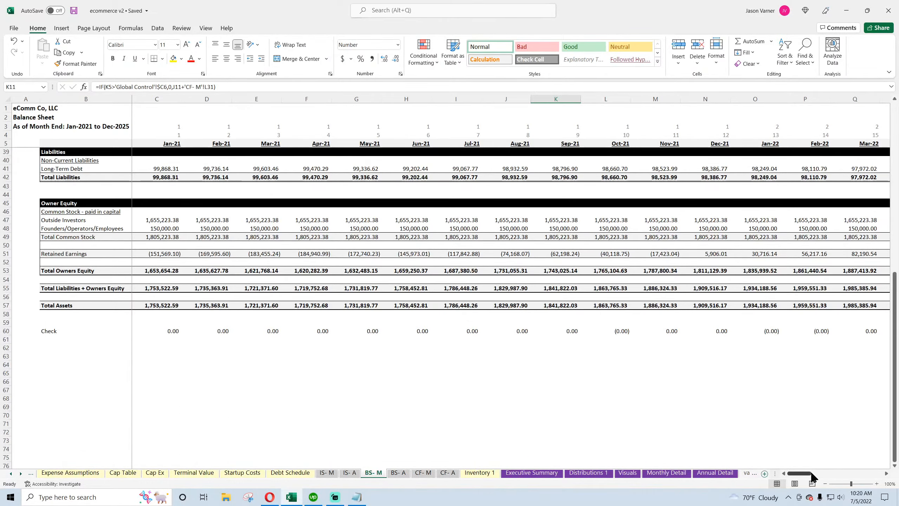
drag(811, 473, 776, 477)
scroll(292, 371, up, 11)
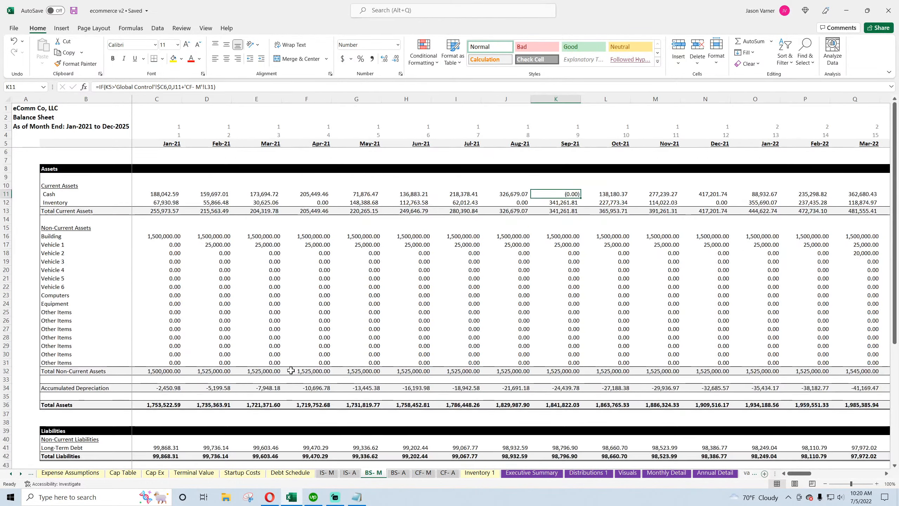
click(399, 472)
scroll(352, 405, down, 10)
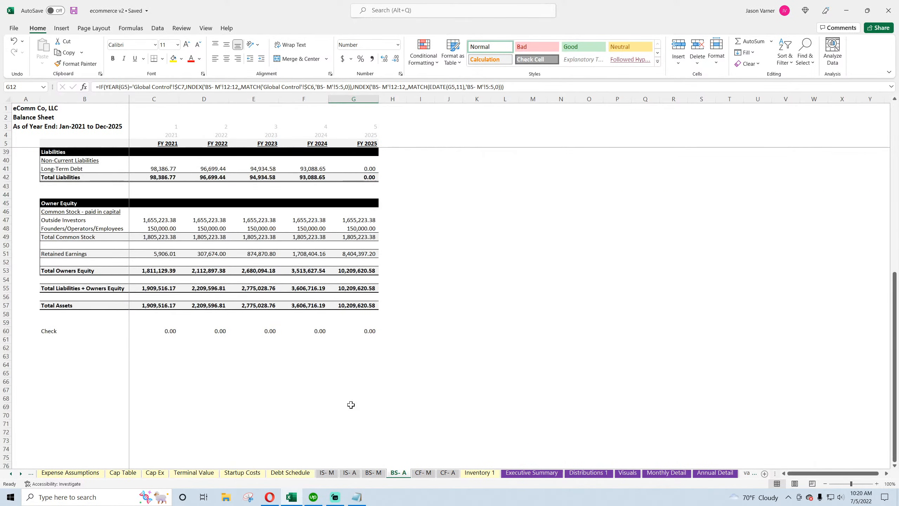
scroll(351, 406, up, 10)
click(423, 472)
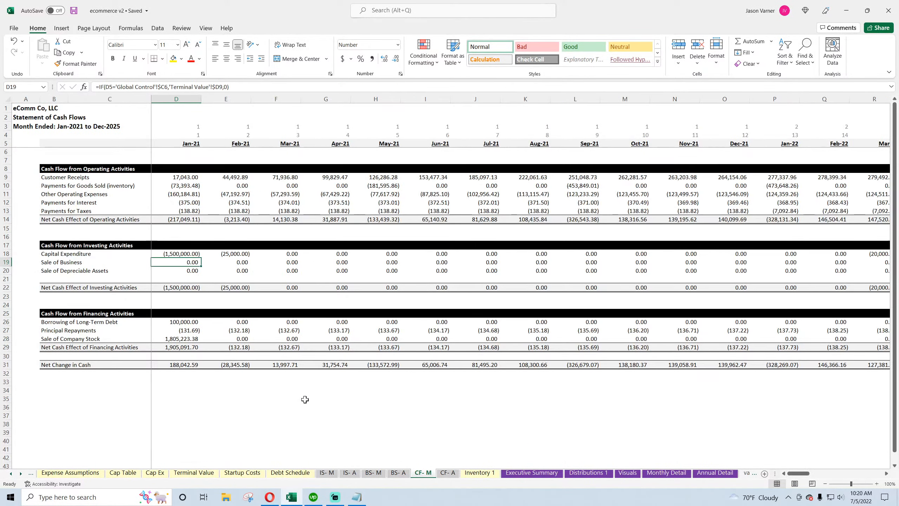
click(448, 473)
click(531, 473)
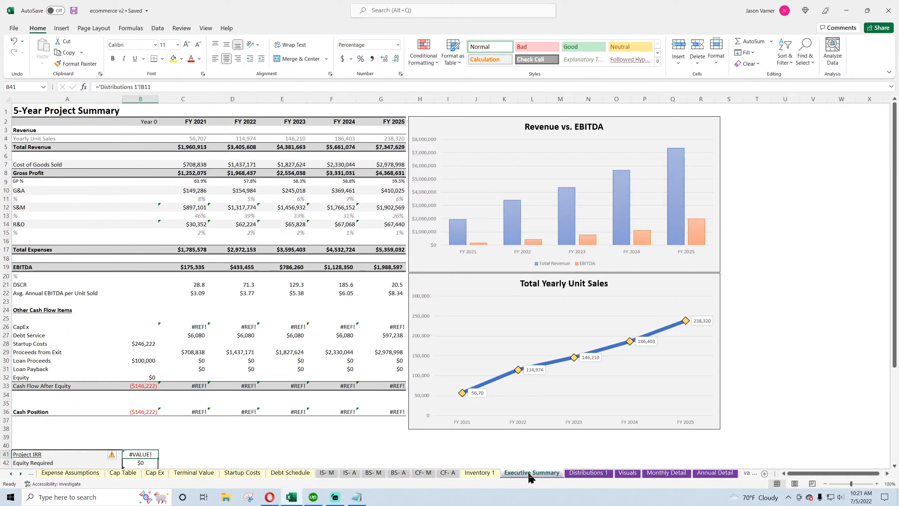
Insert three blank rows below Yearly Unit Sales in the Executive Summary revenue section
scroll(341, 402, down, 4)
scroll(342, 403, up, 4)
drag(7, 147, 7, 165)
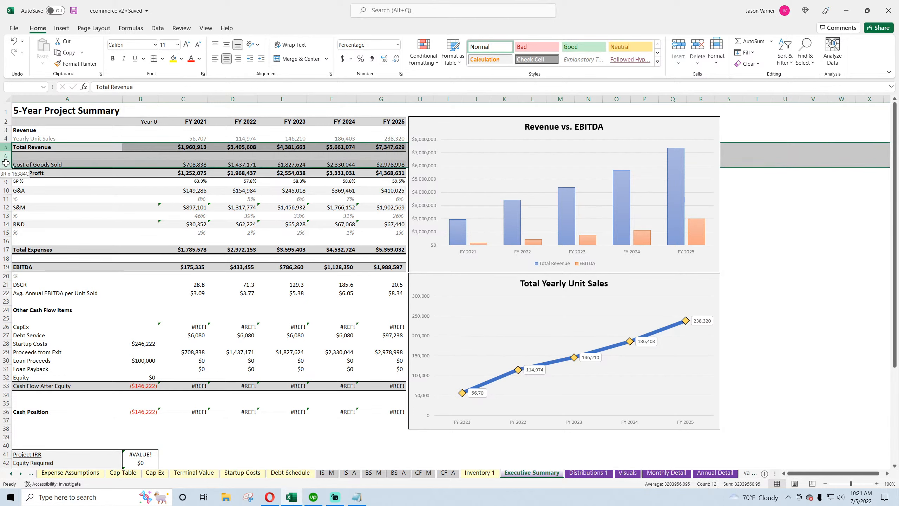
right_click(7, 148)
click(29, 220)
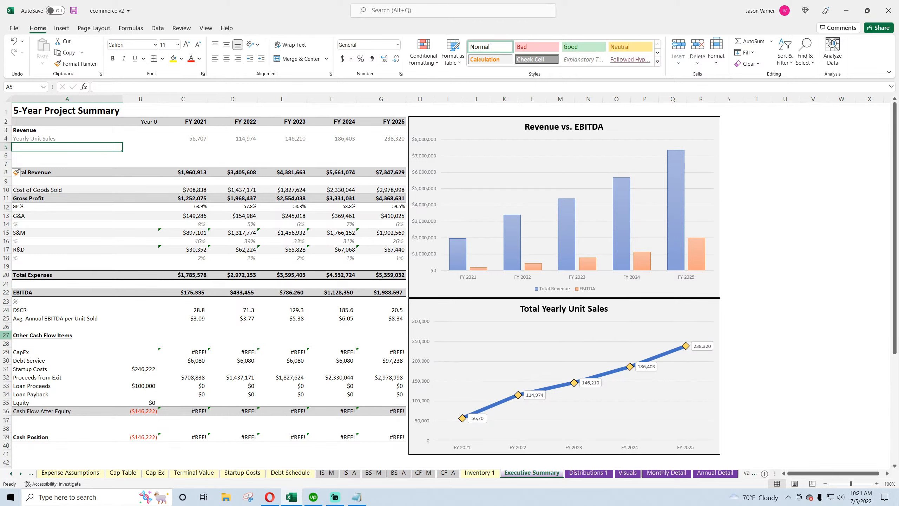
Label the new rows Revenue from Ad Spend, Revenue from Partners and Revenue from Organic
text(Revenue f)
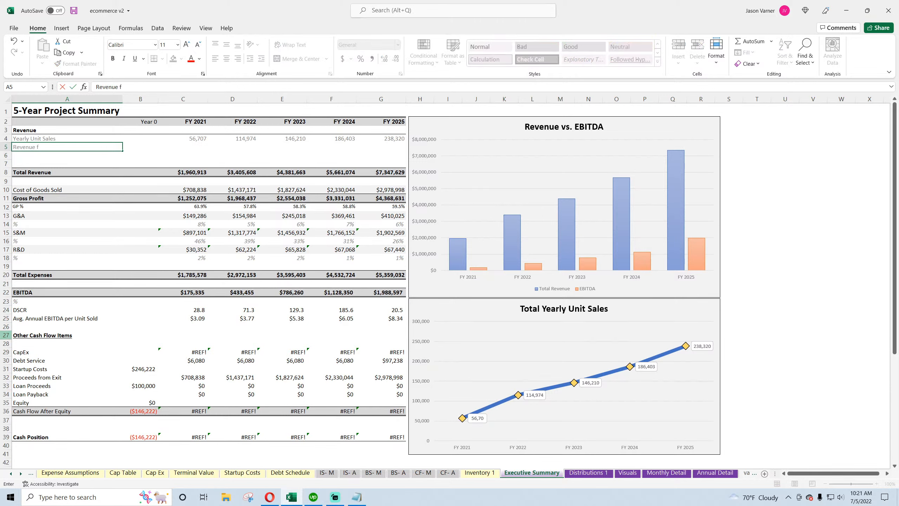
text(rom Ad Spend)
key(Return)
text(Revenue)
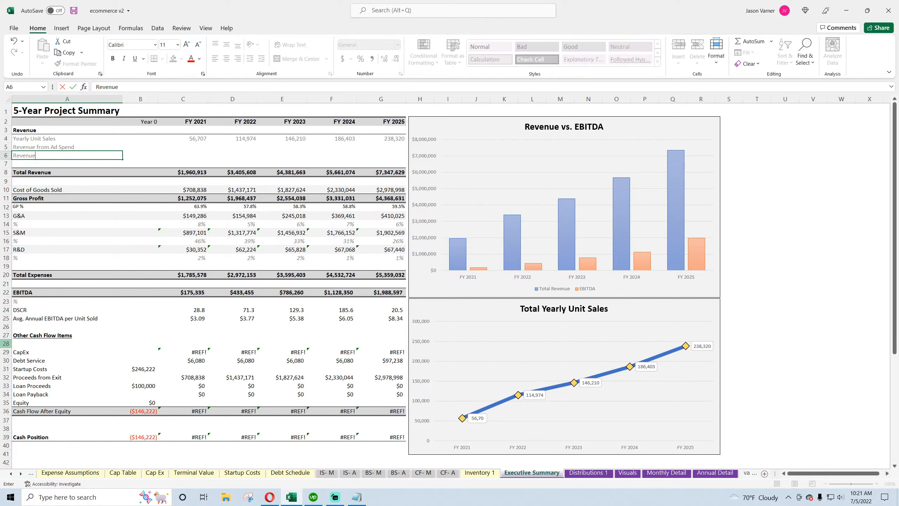
text( from Partners)
key(Return)
text(Revenue from)
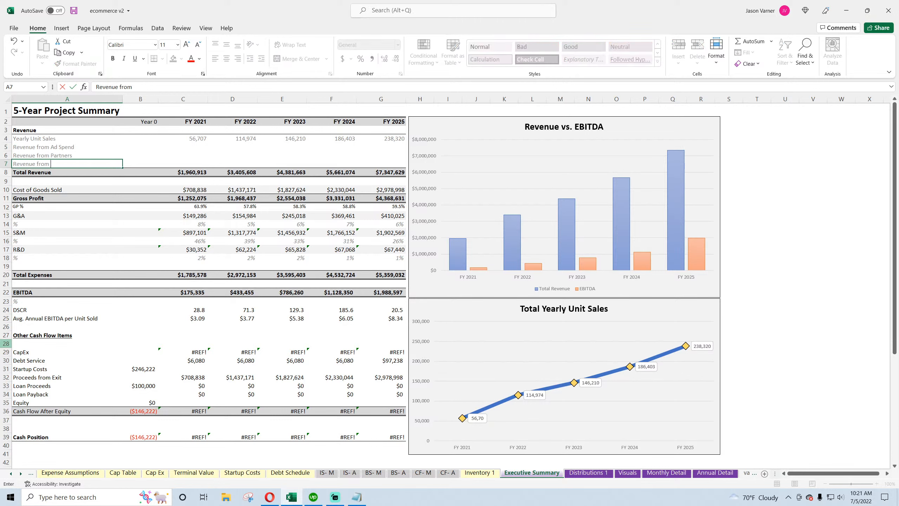
text( Organic)
key(Return)
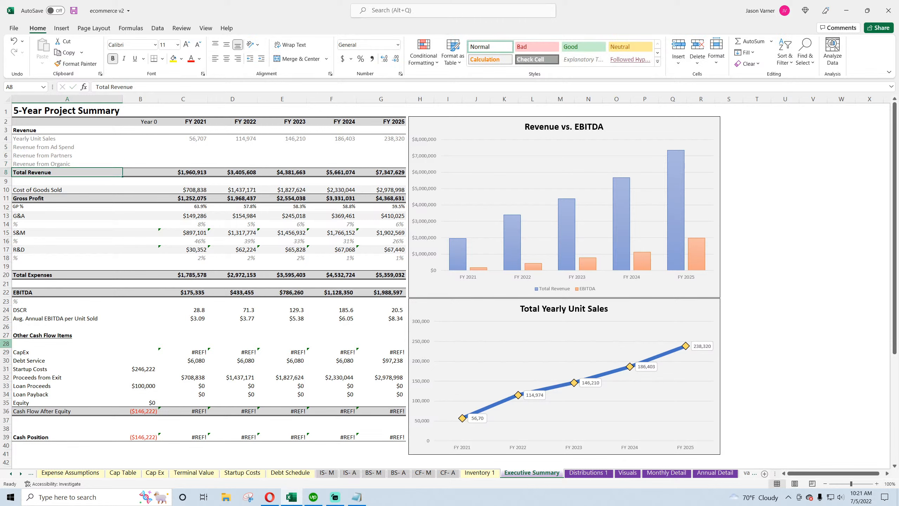
Inspect the Yearly Unit Sales row and its source formula across the five years
drag(54, 139, 374, 140)
right_click(374, 141)
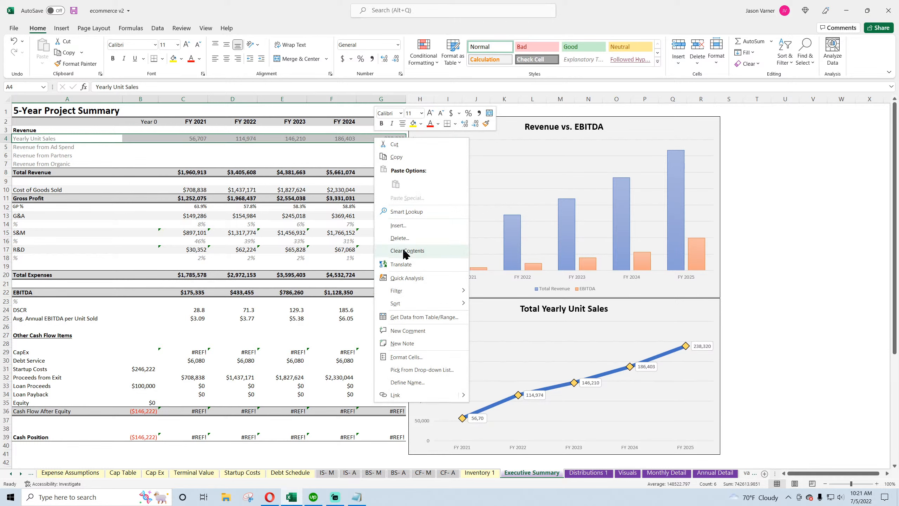
key(Escape)
click(28, 138)
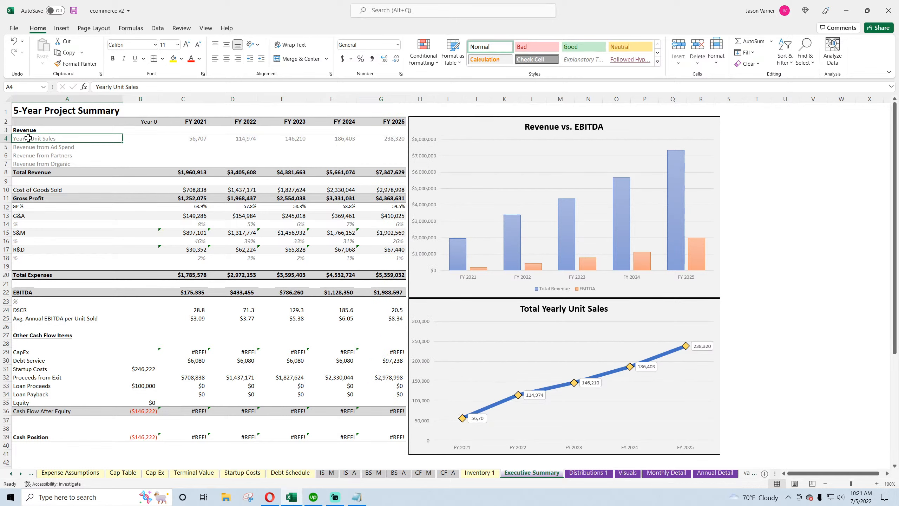
click(197, 137)
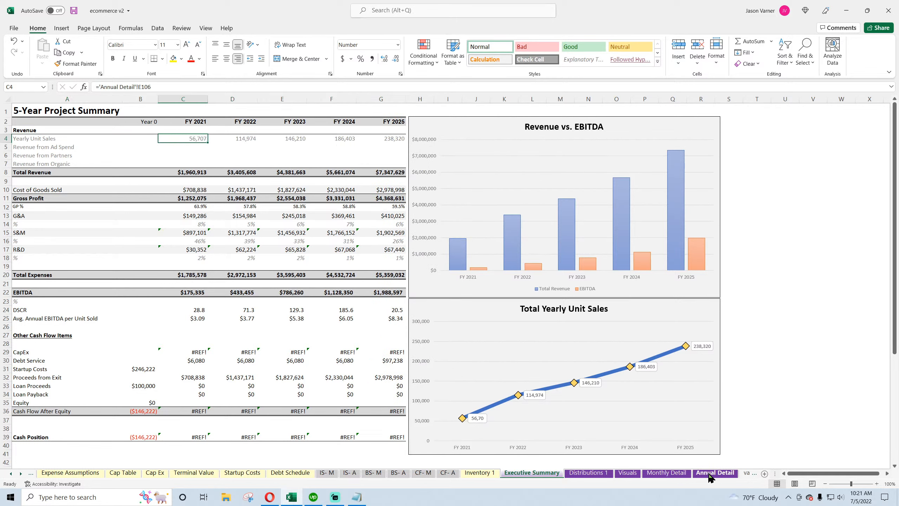
Copy the Other Cash Flow Items block from the Monthly Detail sheet into the same rows on Annual Detail
click(679, 474)
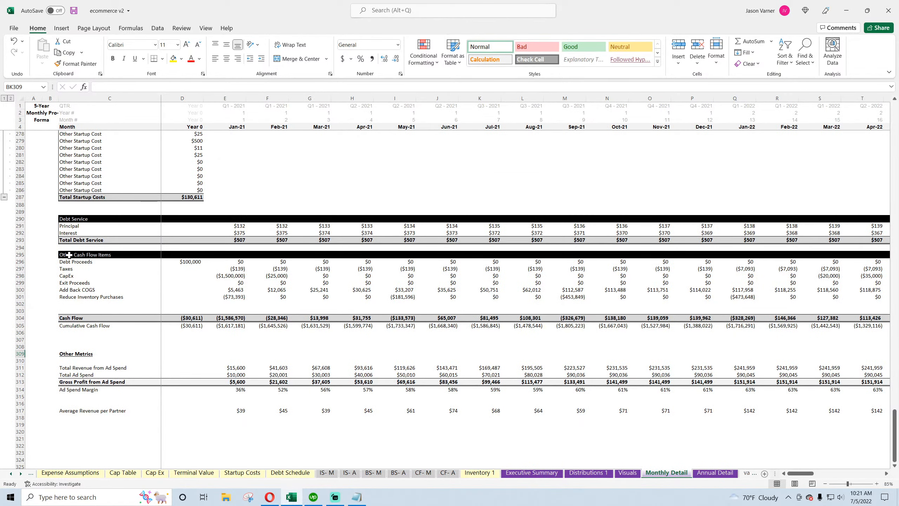
drag(68, 254, 283, 325)
right_click(237, 288)
click(277, 41)
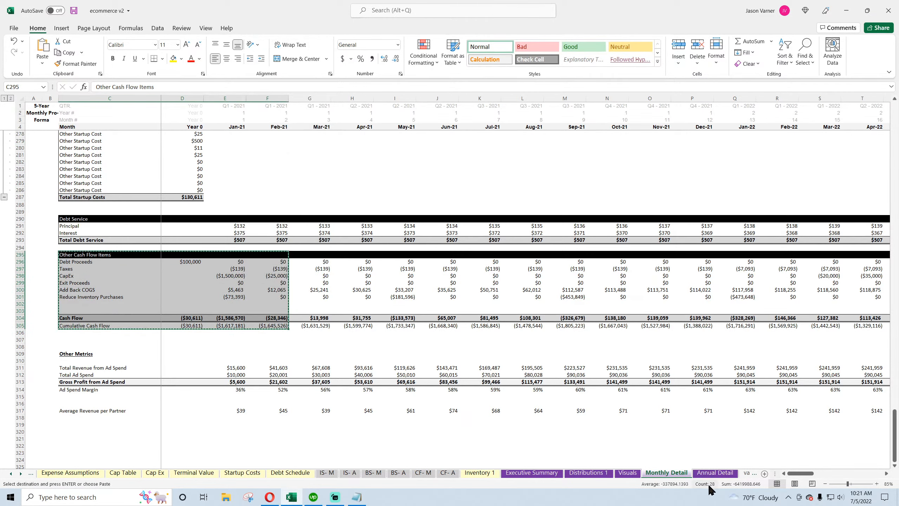
click(715, 473)
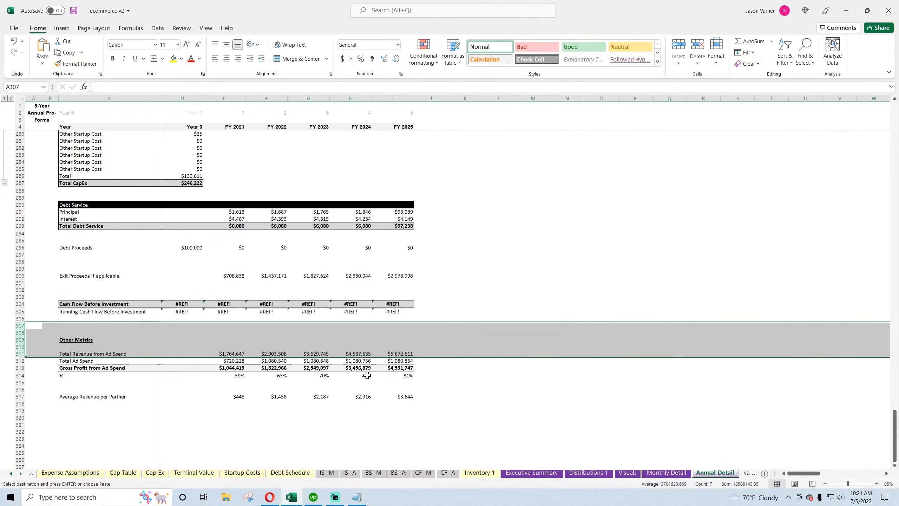
right_click(85, 247)
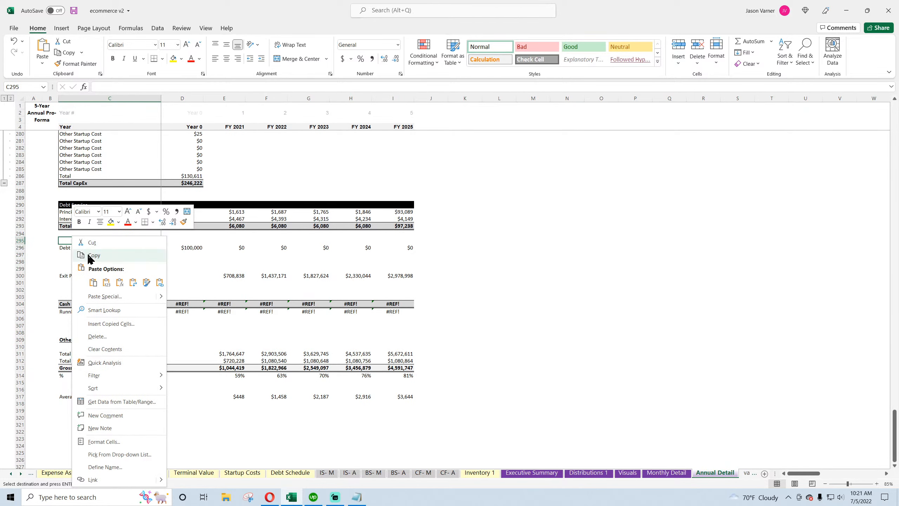
click(85, 256)
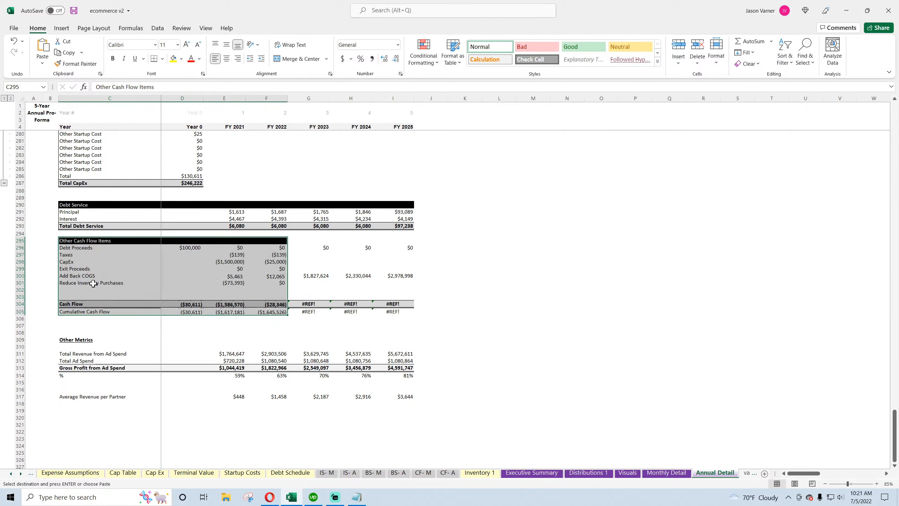
Fill the annual Other Cash Flow Items rows with formulas across FY 2021 to FY 2025
click(234, 214)
right_click(233, 215)
click(248, 233)
right_click(235, 247)
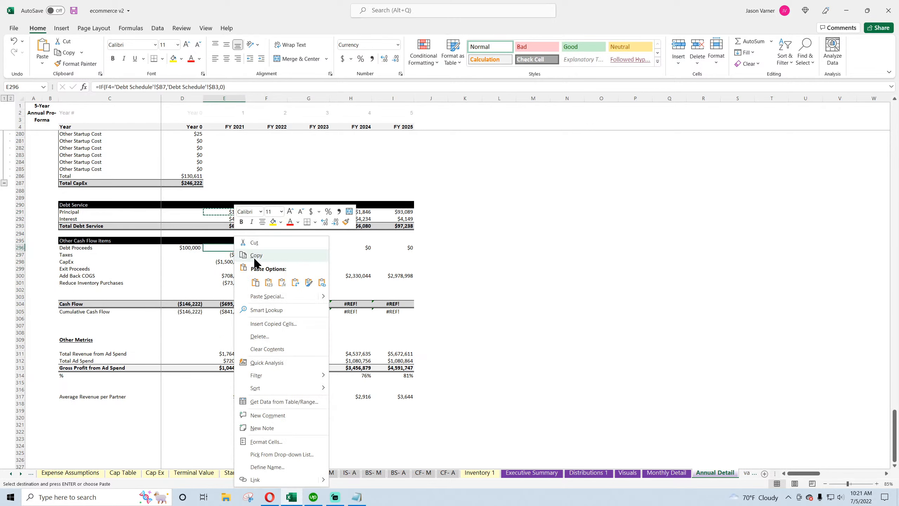
click(255, 283)
drag(245, 251, 411, 283)
click(266, 240)
drag(287, 244, 407, 247)
click(402, 282)
click(249, 306)
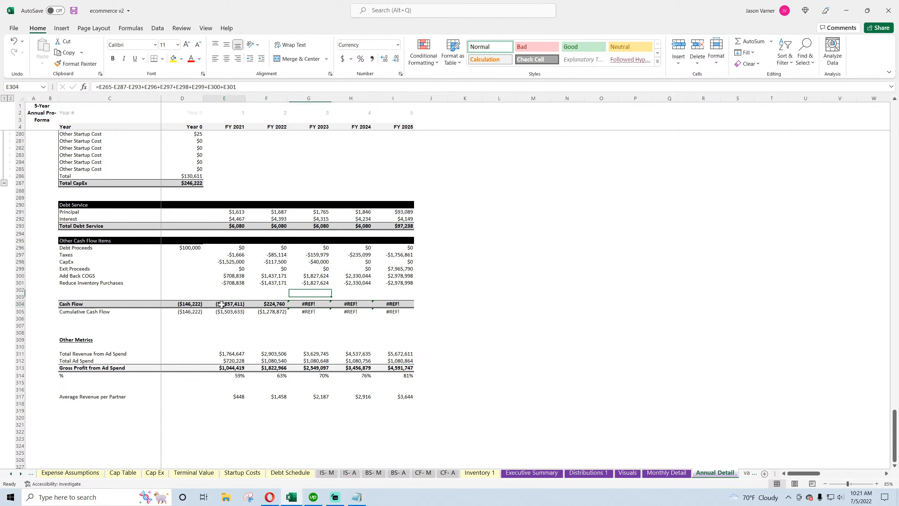
Copy the Year 0 Cash Flow formula from Monthly Detail into the annual Cash Flow and Cumulative Cash Flow rows through FY 2025
click(195, 304)
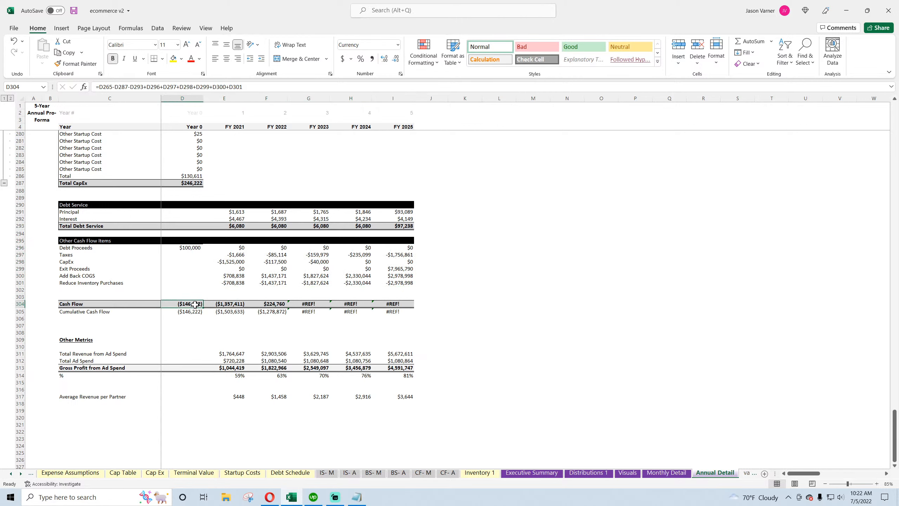
click(667, 472)
click(187, 318)
right_click(187, 318)
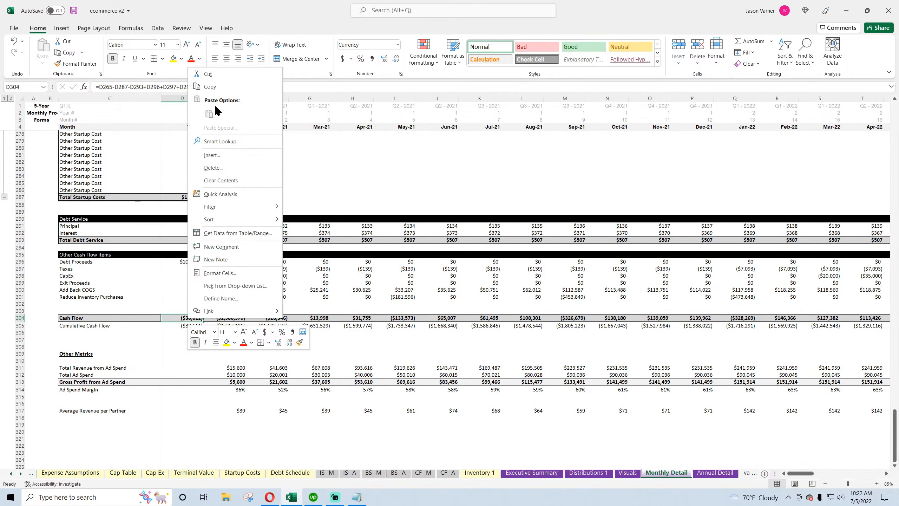
click(211, 87)
click(701, 472)
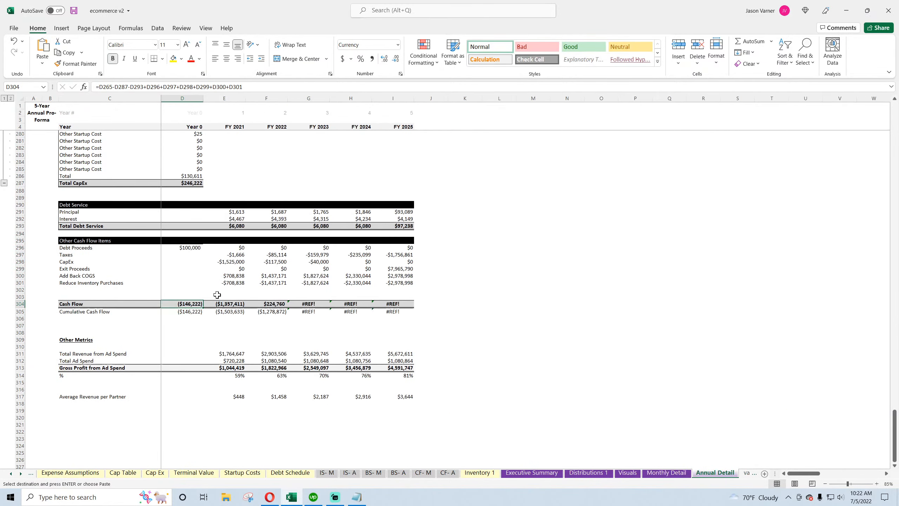
right_click(187, 302)
click(216, 114)
drag(202, 306, 399, 310)
click(442, 318)
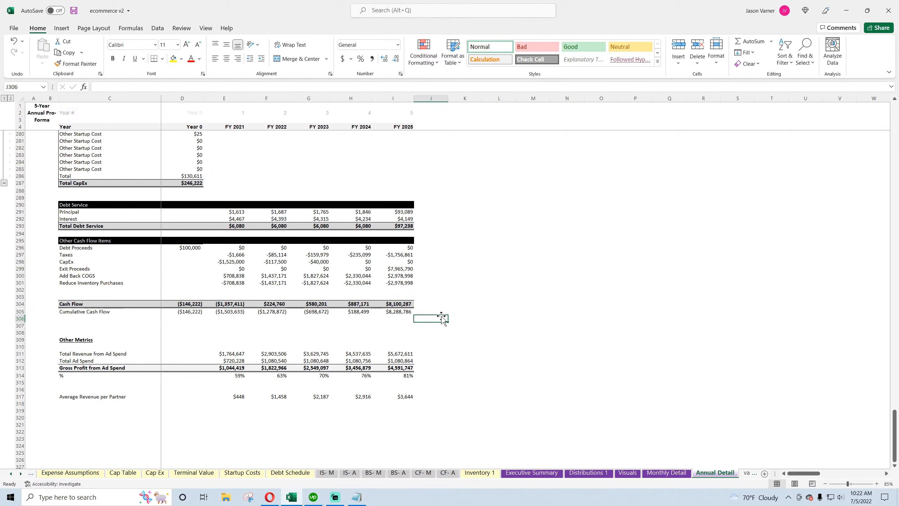
Adjust the borders on the Other Cash Flow Items header row across the year columns
drag(184, 240, 393, 241)
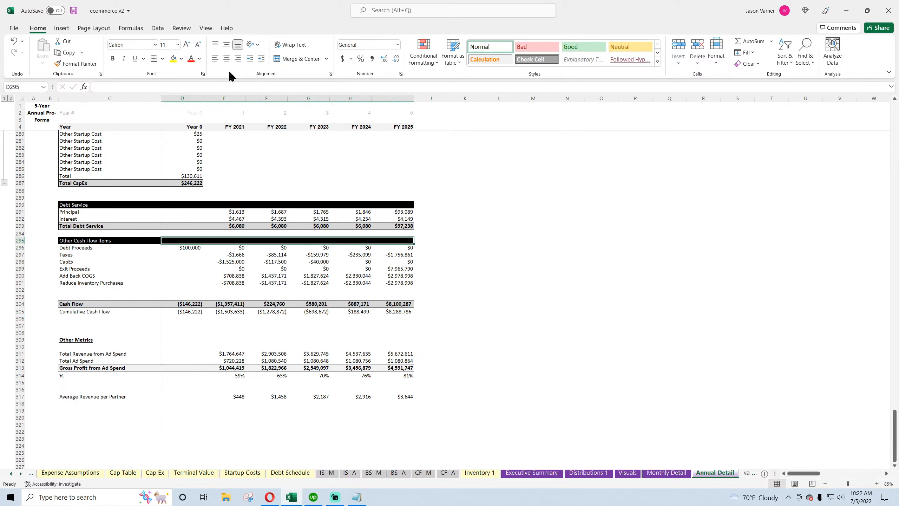
click(162, 59)
click(174, 135)
click(564, 267)
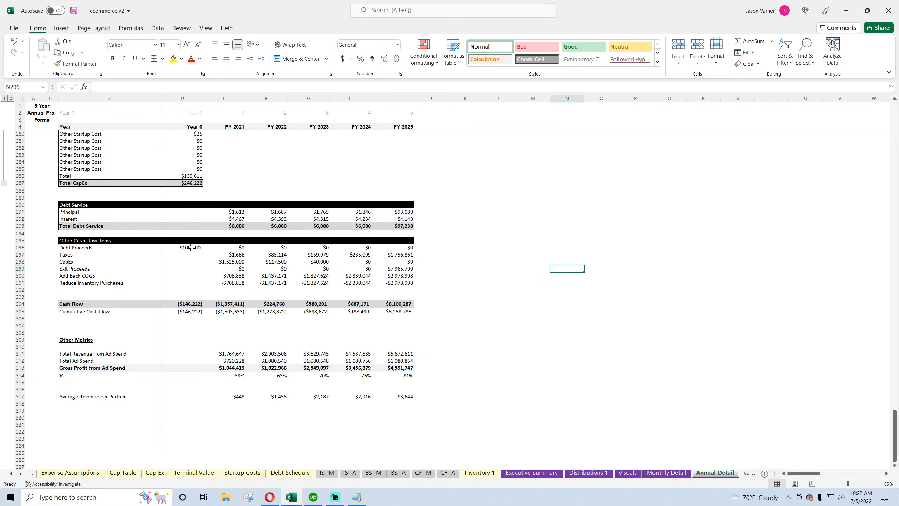
Format the Other Cash Flow Items values as currency with a $ symbol, no decimals and parenthesised negatives
drag(193, 248, 398, 283)
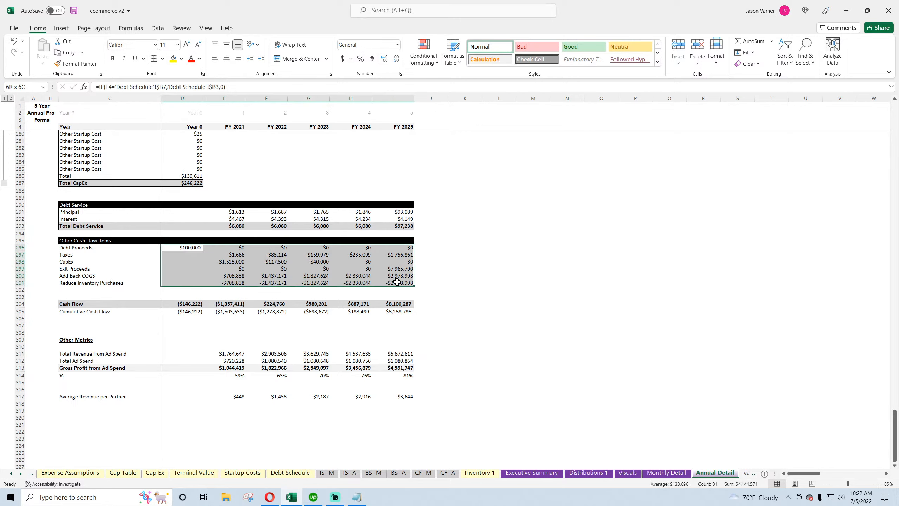
click(401, 73)
click(36, 318)
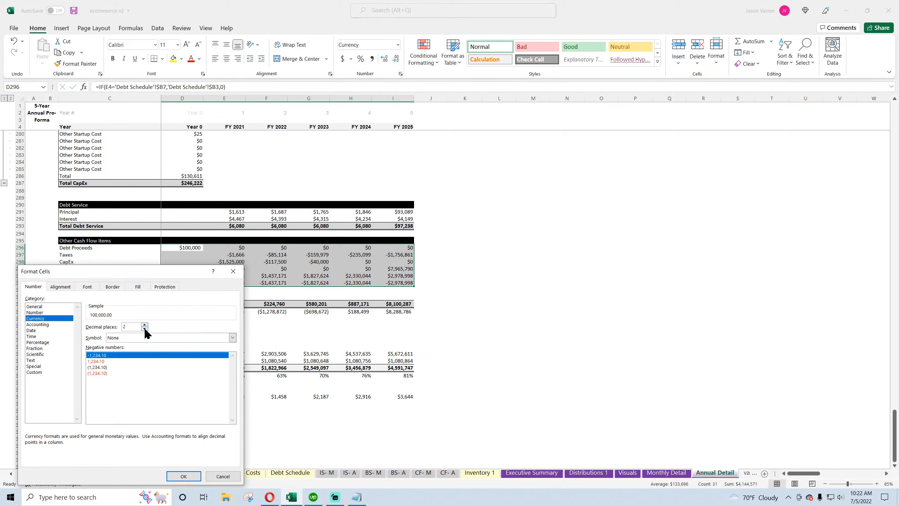
click(138, 337)
click(117, 350)
click(103, 367)
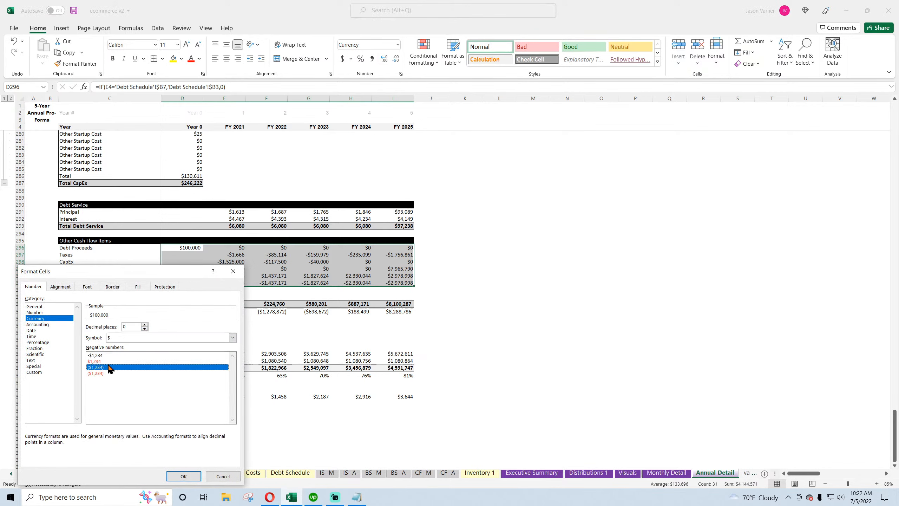
click(183, 476)
In J305, subtract the Monthly Detail Dec-25 Cumulative Cash Flow from the FY 2025 Cumulative Cash Flow
click(428, 310)
text(=)
click(406, 314)
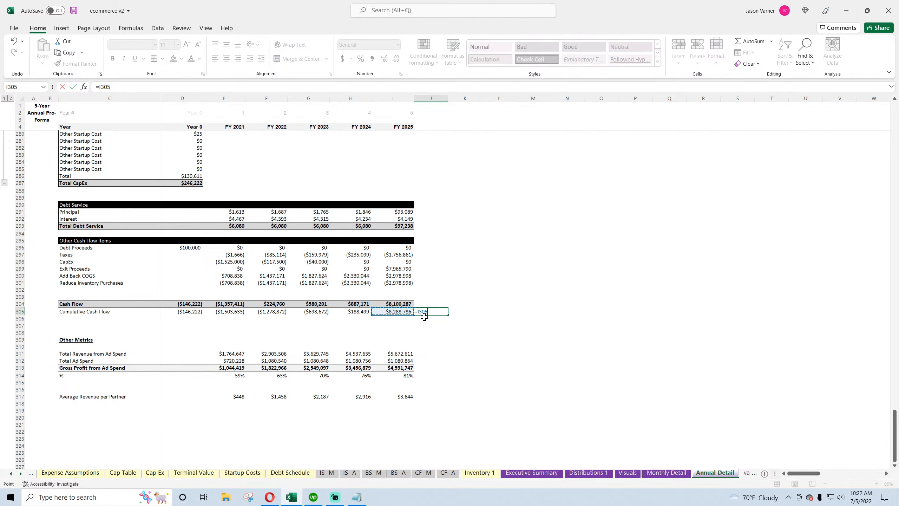
text(-)
click(661, 473)
drag(800, 473, 811, 473)
click(874, 328)
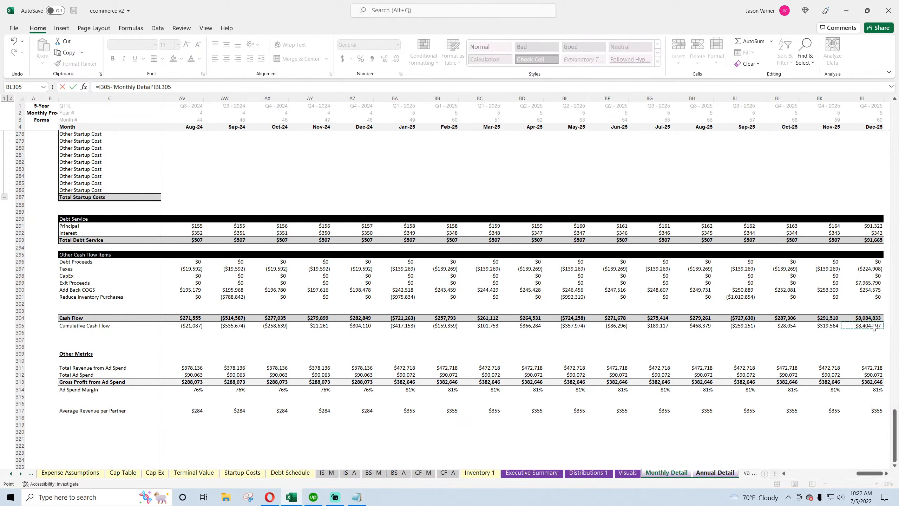
key(Return)
Format the J305 check cell as a number with a thousands separator and parenthesised negatives
click(436, 311)
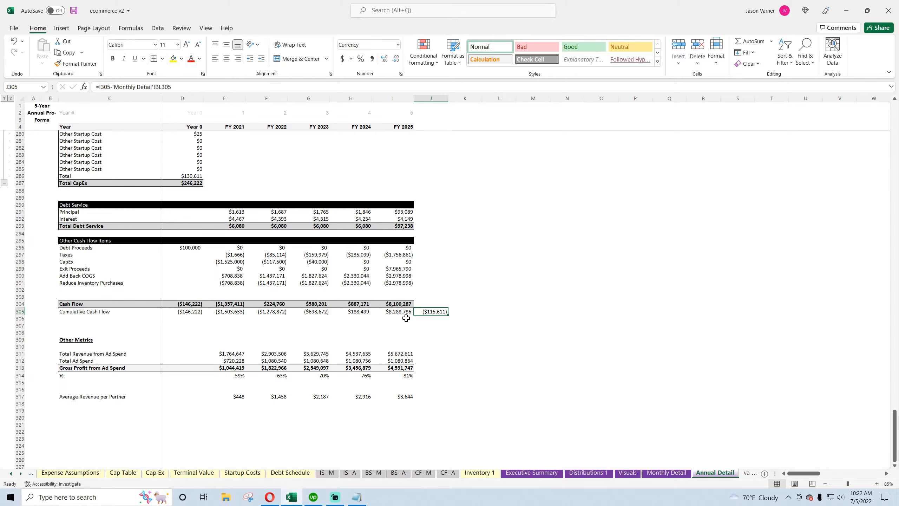
click(401, 74)
click(35, 312)
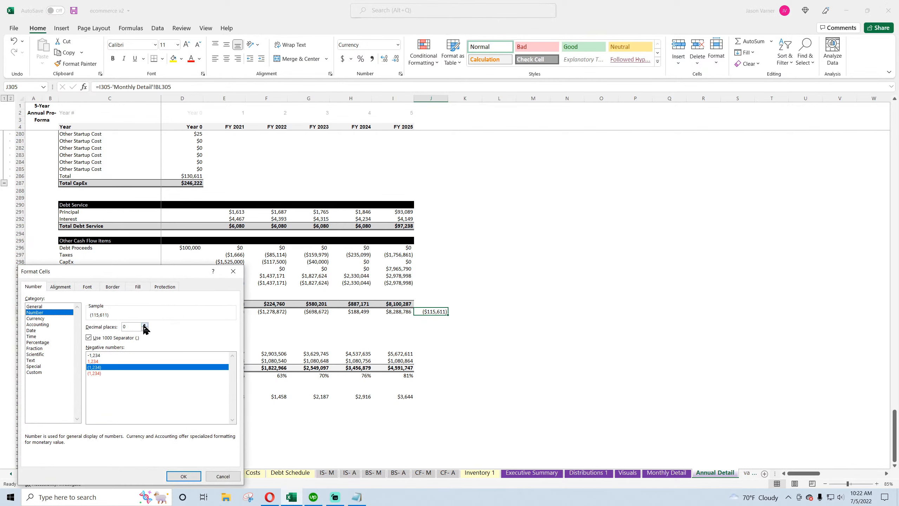
click(183, 475)
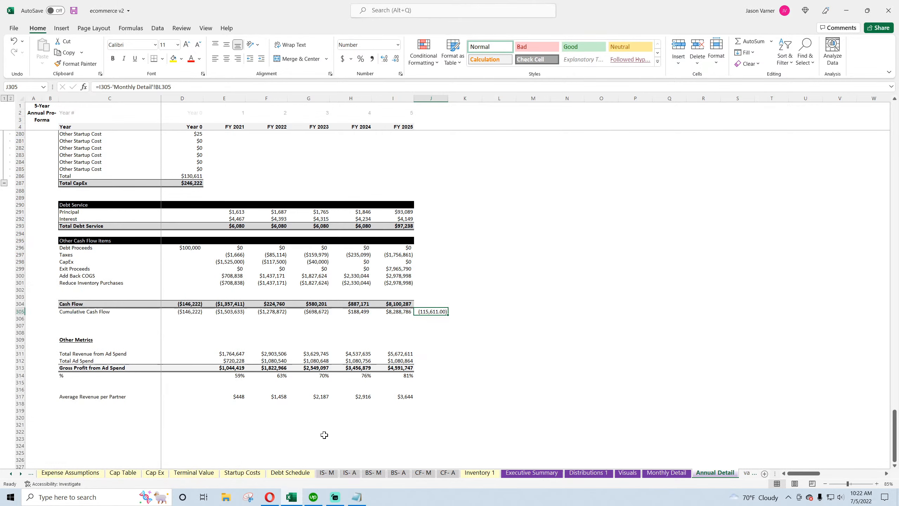
Compare the annual and monthly Cash Flow rows to trace the cumulative cash flow difference
click(504, 399)
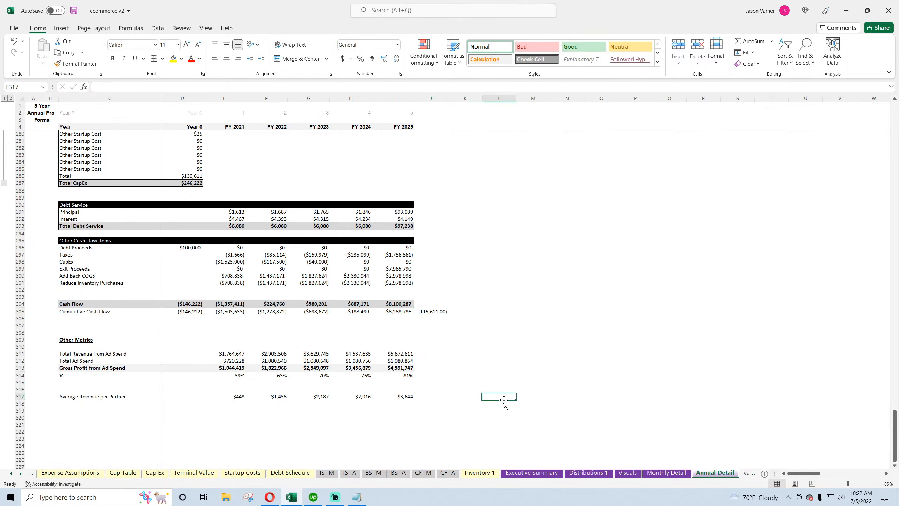
click(232, 254)
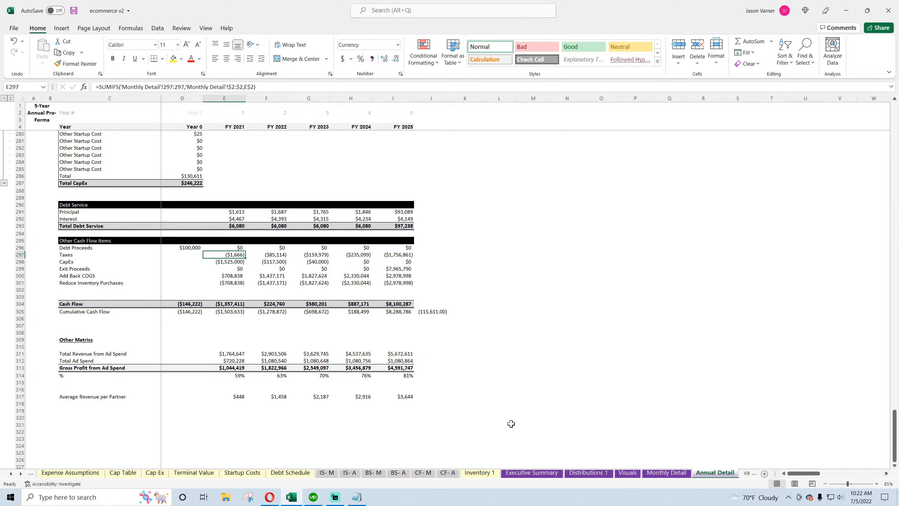
click(666, 472)
drag(231, 320, 675, 318)
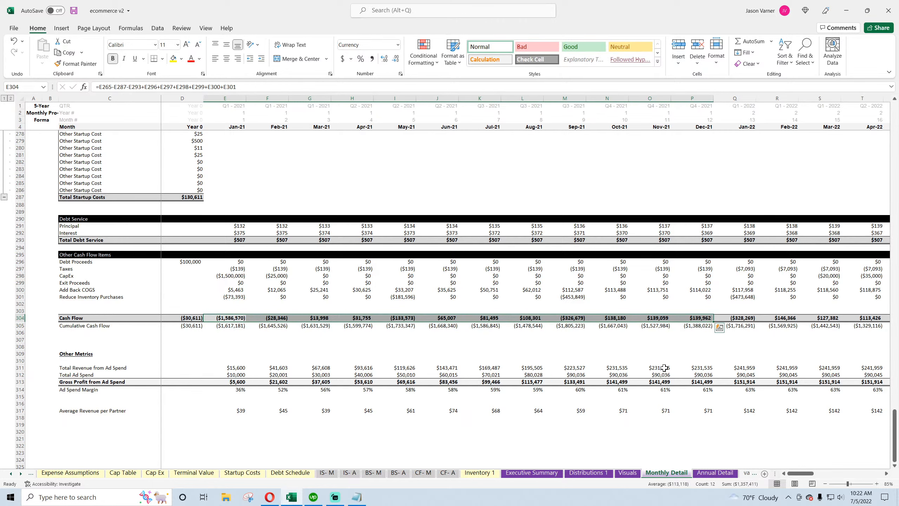
click(716, 473)
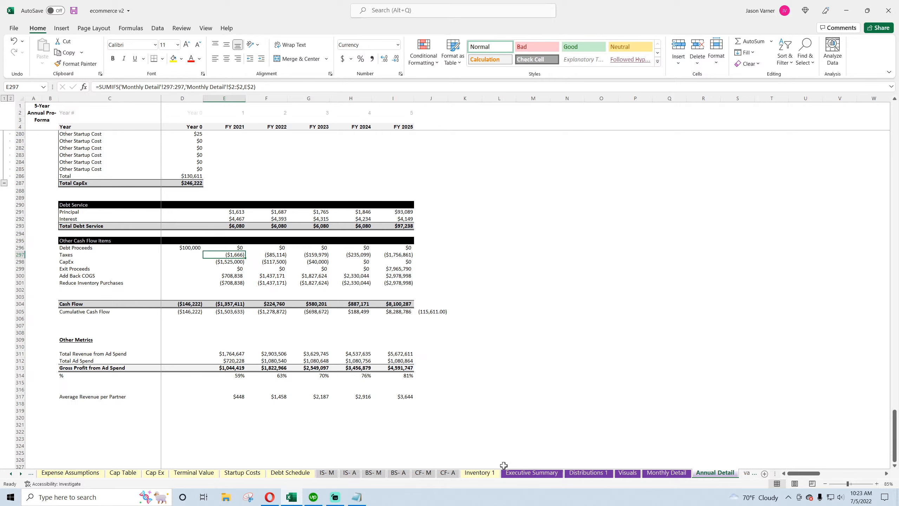
Rename the Total CapEx label in the Startup Costs block to Total Startup Costs
scroll(528, 402, up, 4)
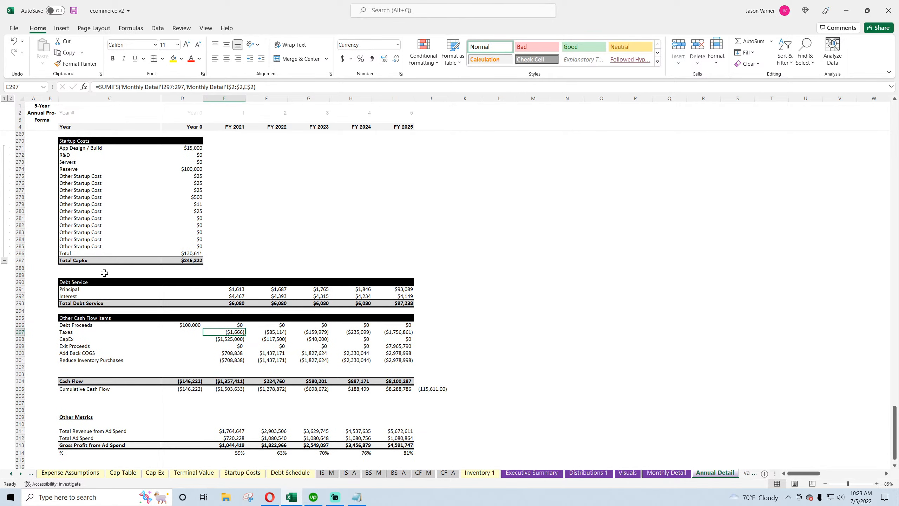
click(96, 261)
double_click(72, 261)
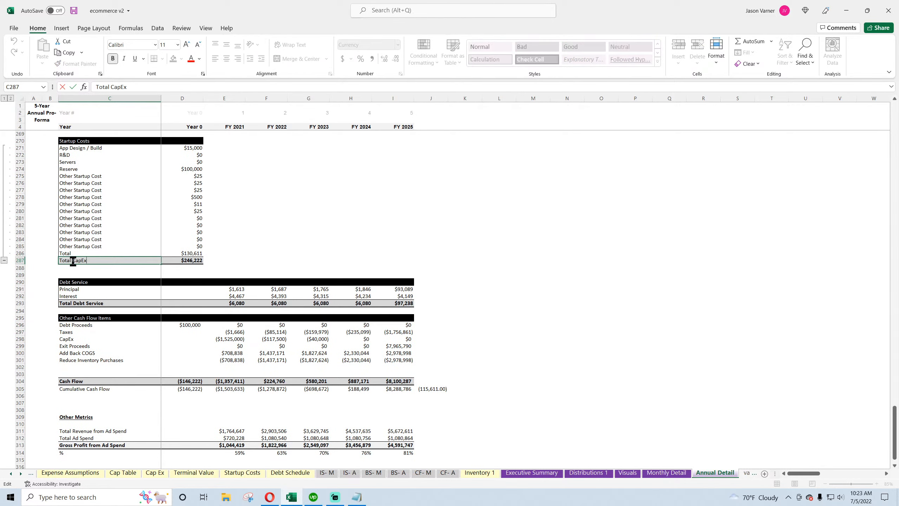
key(BackSpace)
key(BackSpace)
key(BackSpace)
key(BackSpace)
key(BackSpace)
text(Startup Costs)
key(Return)
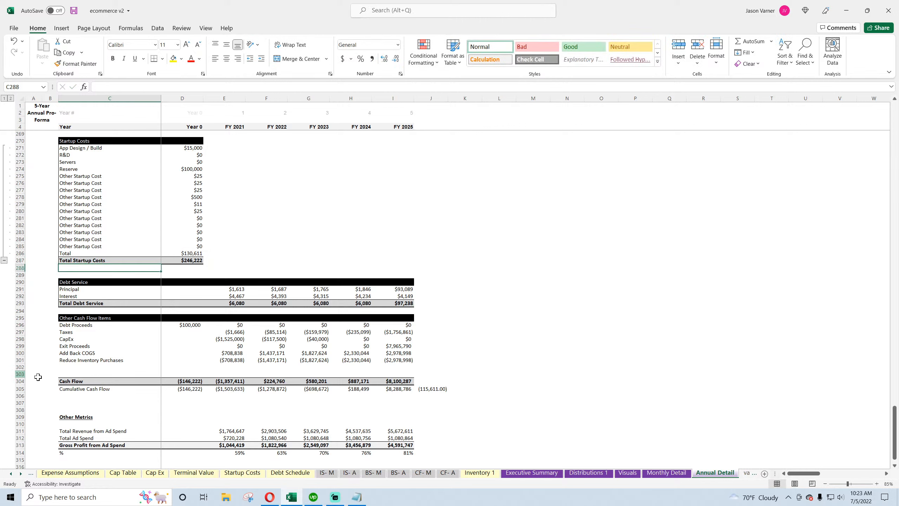
Inspect the annual Year 0 Cash Flow formula and the monthly Startup Costs list for comparison
double_click(183, 378)
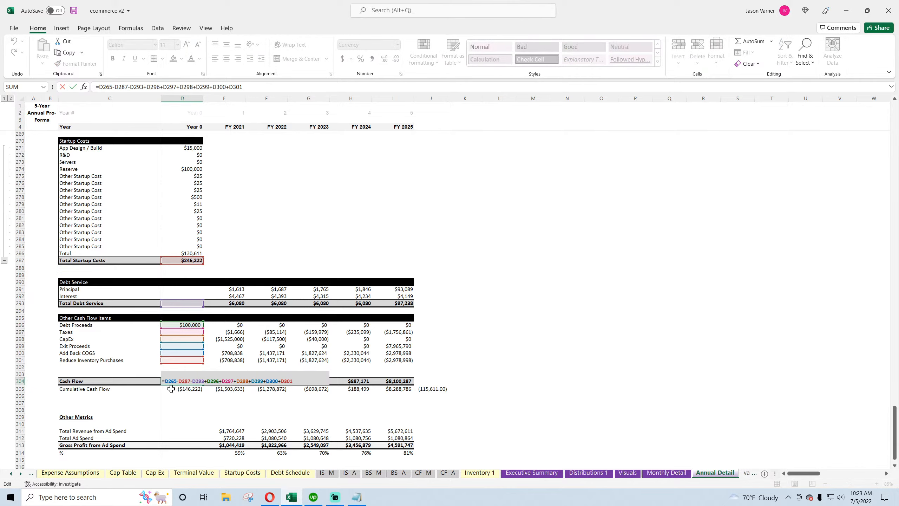
key(Escape)
click(664, 473)
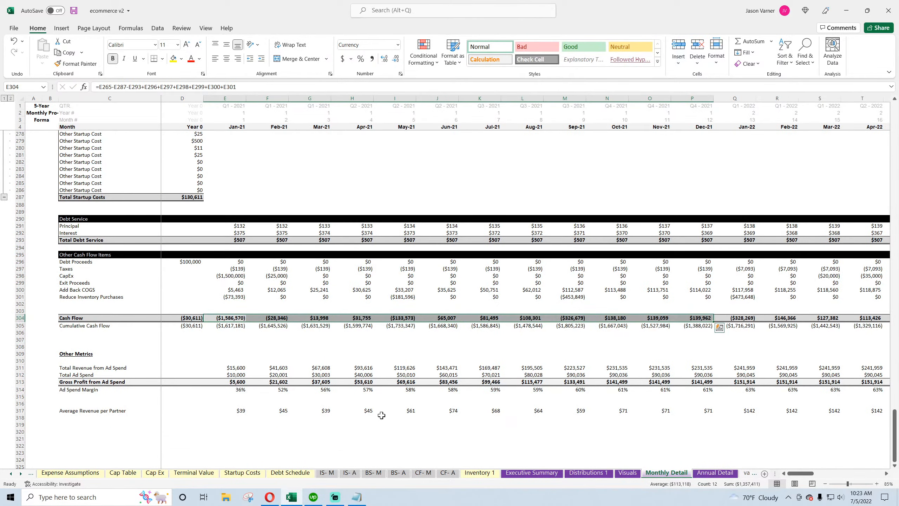
scroll(381, 415, up, 7)
click(194, 240)
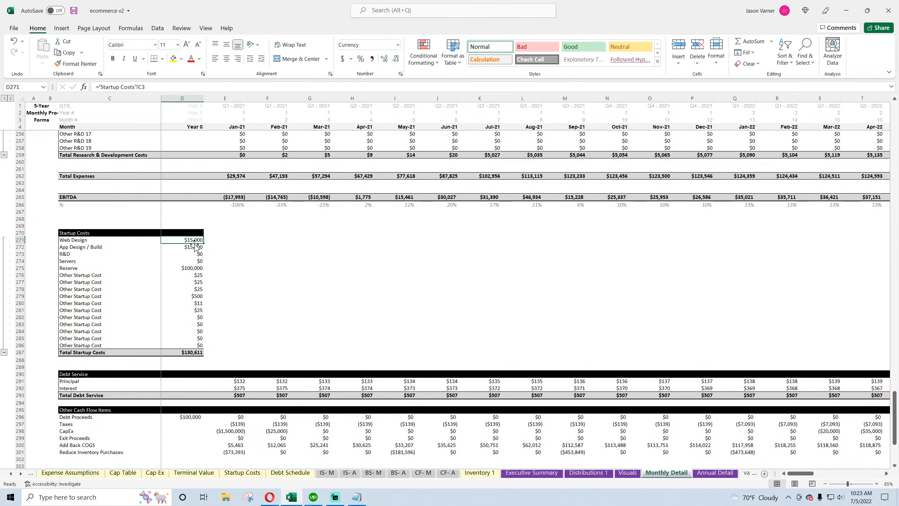
click(705, 475)
Point the first Startup Costs label to the Startup Costs sheet's B3 and fill the labels down the block
click(96, 148)
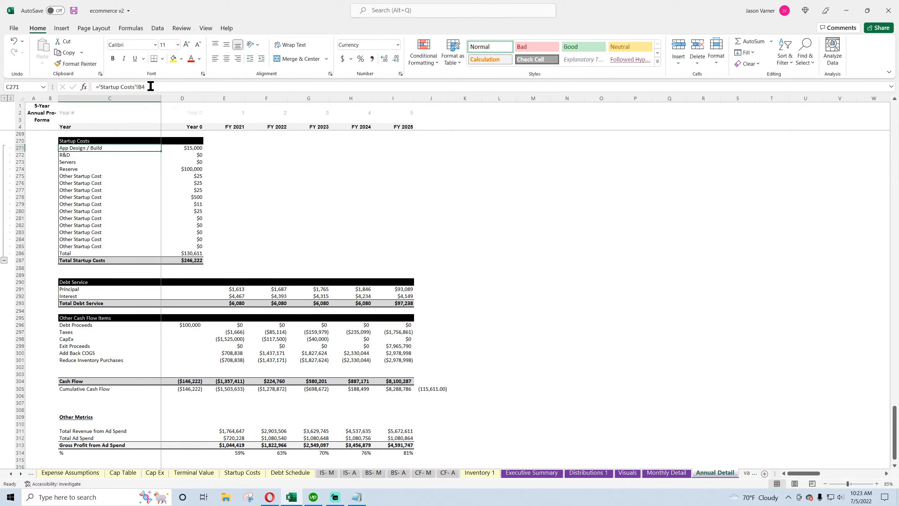
key(F2)
text(3)
key(Return)
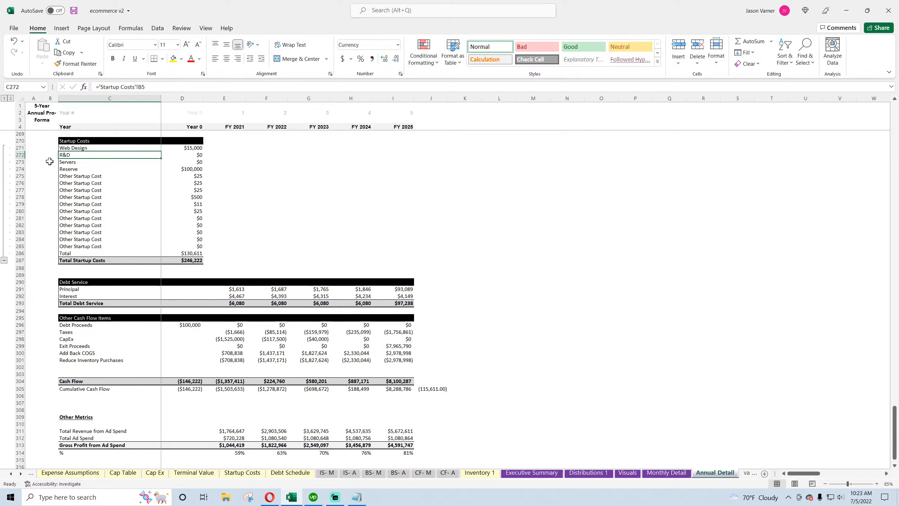
click(95, 149)
drag(160, 151, 160, 254)
Change the first startup cost value in D271 to reference the Startup Costs sheet's C3
click(188, 145)
click(152, 89)
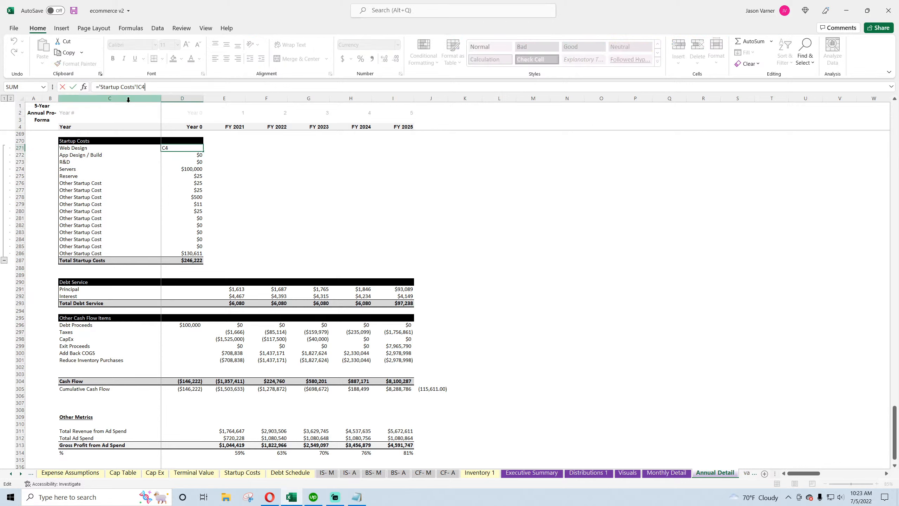
key(BackSpace)
text(3)
key(Return)
Fill the D271 formula down through the startup cost rows and save the workbook
click(195, 147)
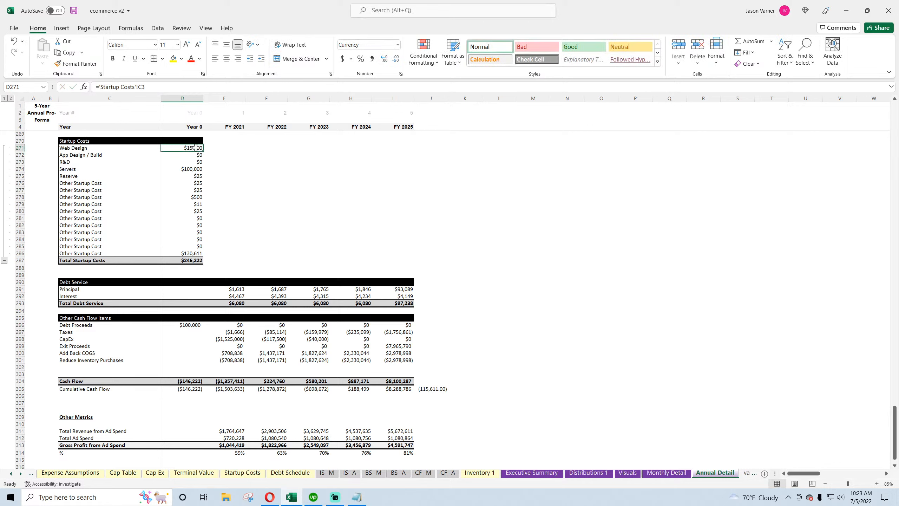
drag(201, 151, 222, 249)
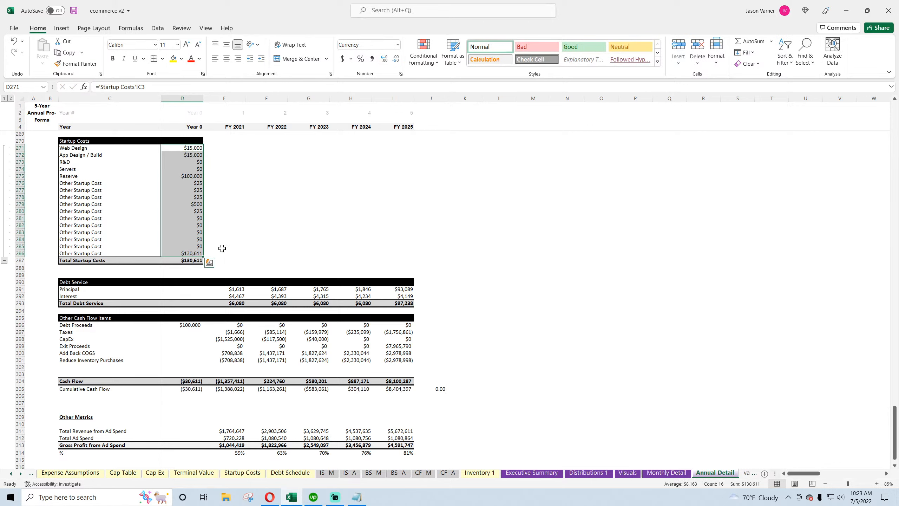
click(584, 295)
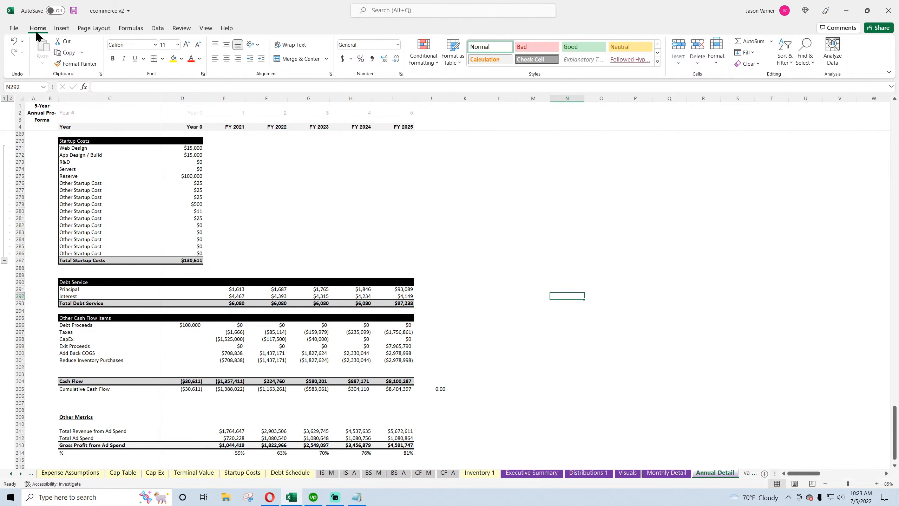
click(74, 10)
Review the cash flow check cell and the sales revenue sections across the Annual Detail, Monthly Detail and Executive Summary sheets
click(430, 388)
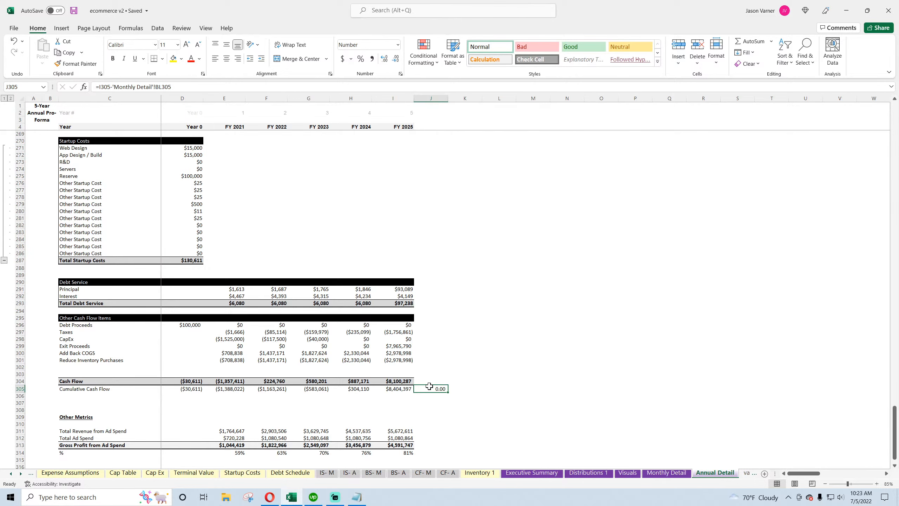
scroll(449, 347, down, 4)
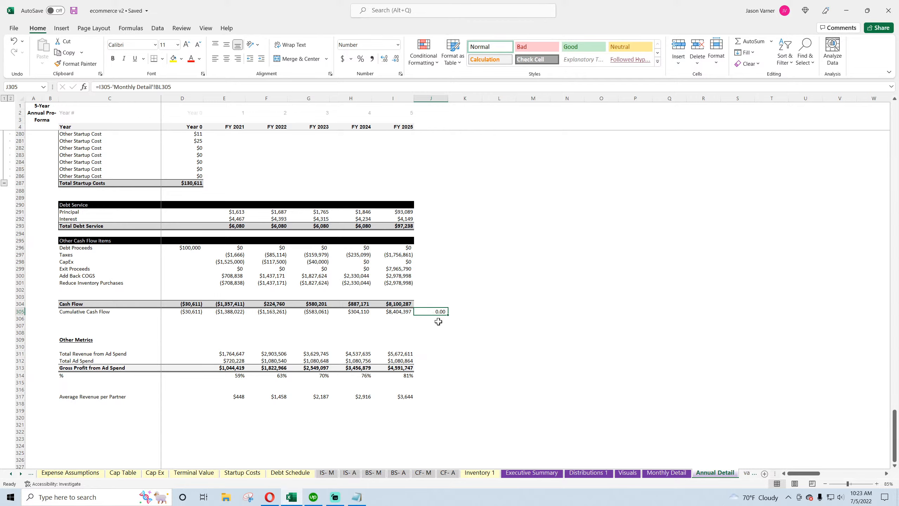
click(659, 472)
mouse_move(801, 473)
mouse_down()
mouse_move(881, 474)
mouse_move(801, 474)
mouse_up()
scroll(346, 401, down, 7)
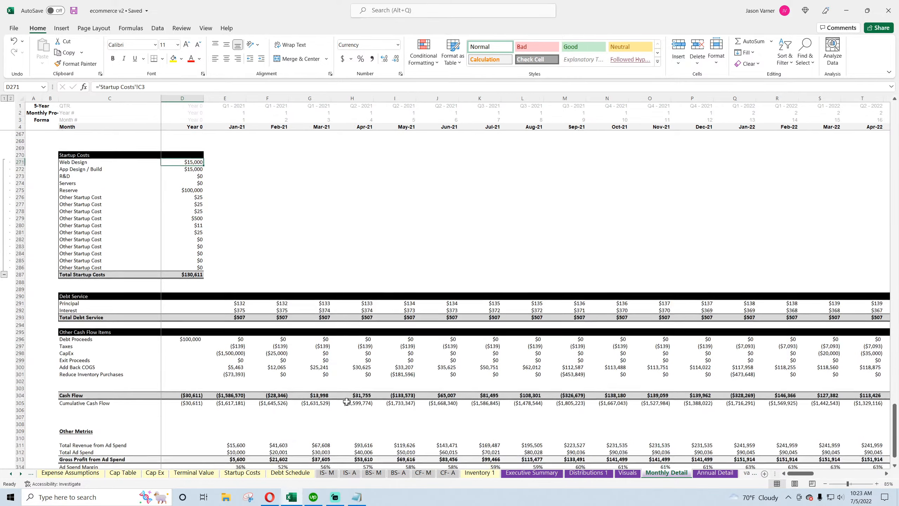
scroll(347, 402, up, 15)
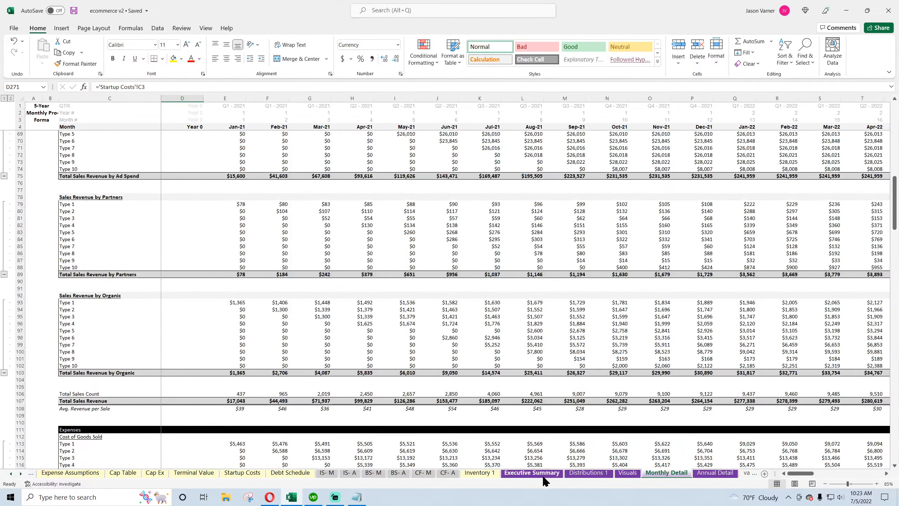
click(537, 474)
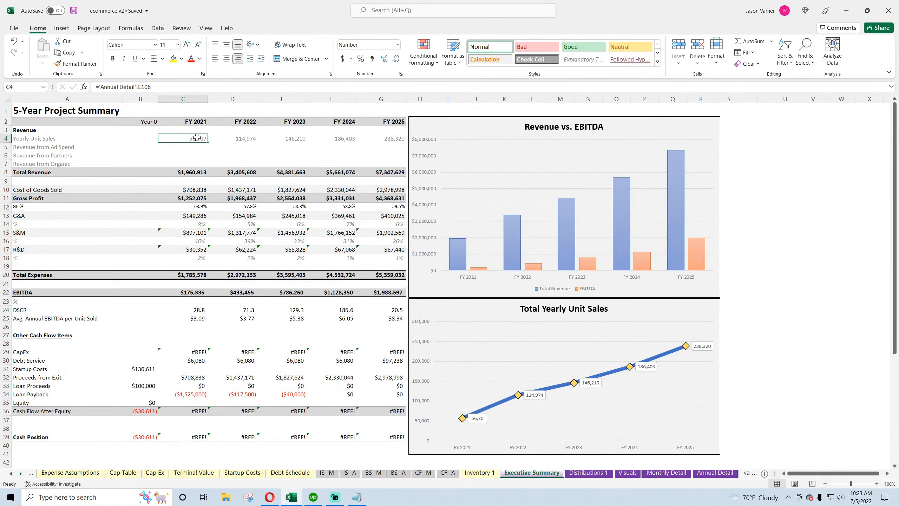
click(715, 473)
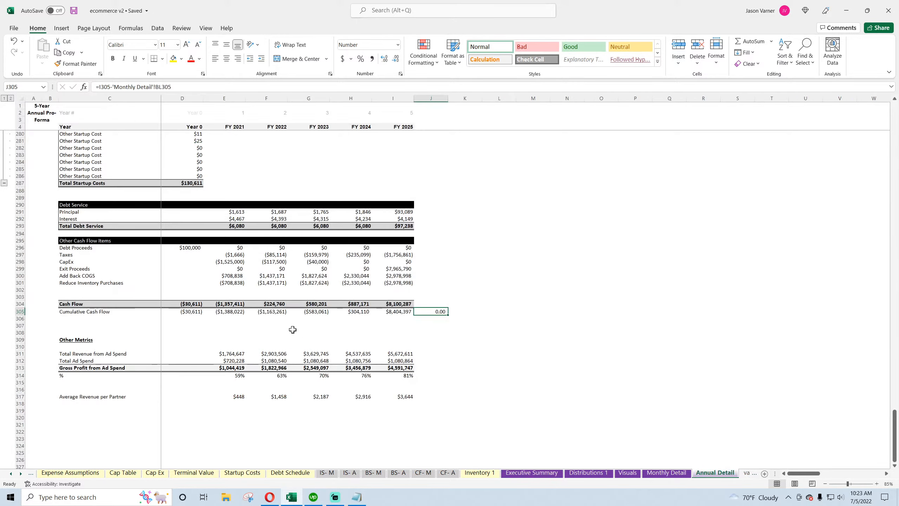
scroll(294, 330, up, 20)
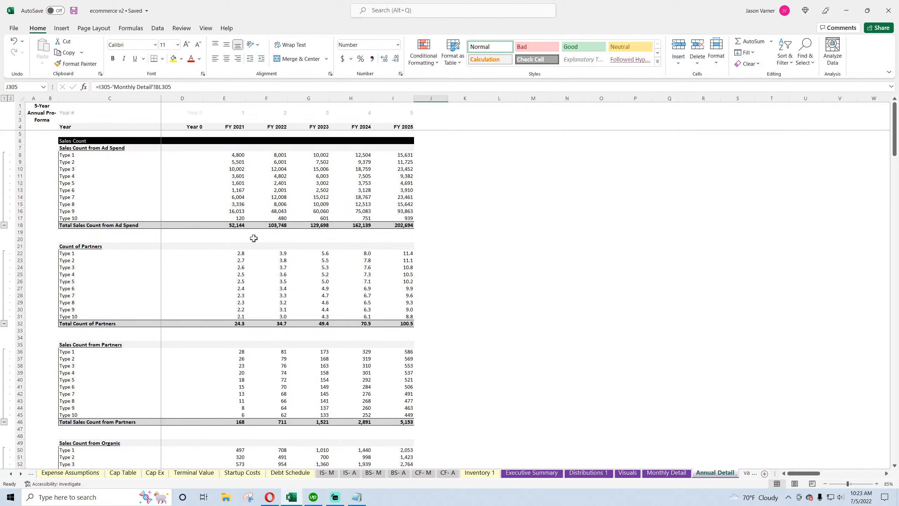
scroll(241, 227, down, 6)
scroll(238, 242, down, 11)
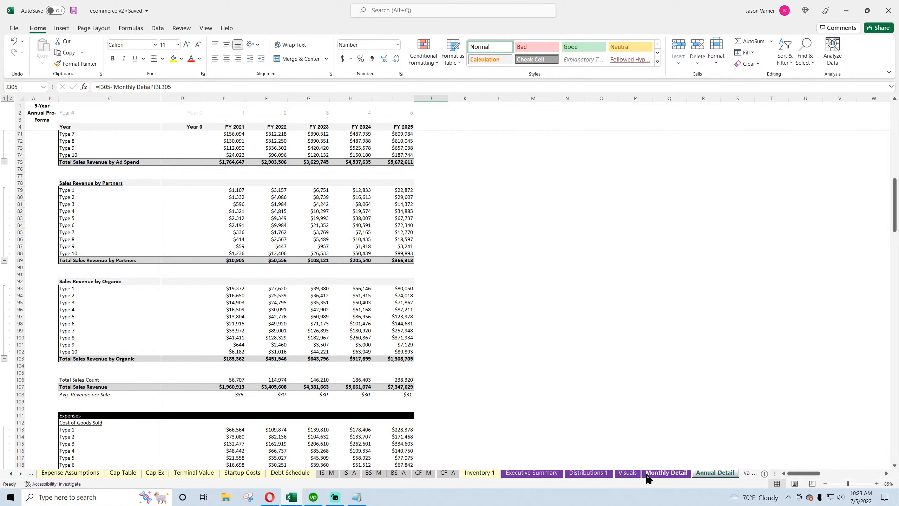
click(535, 474)
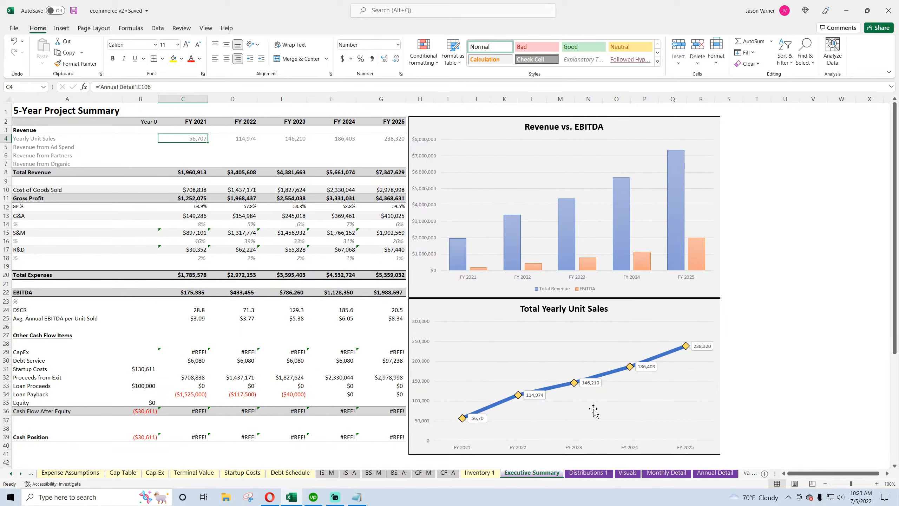
click(715, 473)
scroll(216, 309, down, 4)
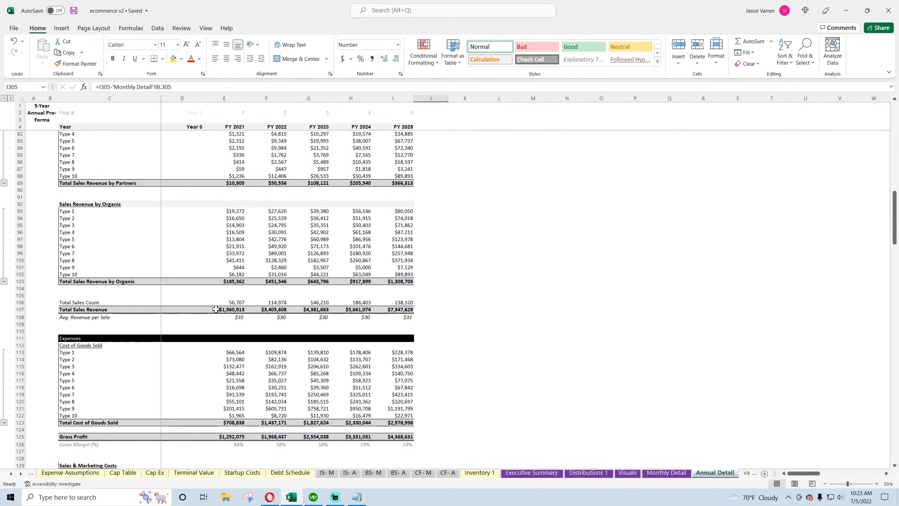
Inspect the Total Sales Count formula in row 106 of the Annual Detail sheet
click(219, 303)
click(268, 302)
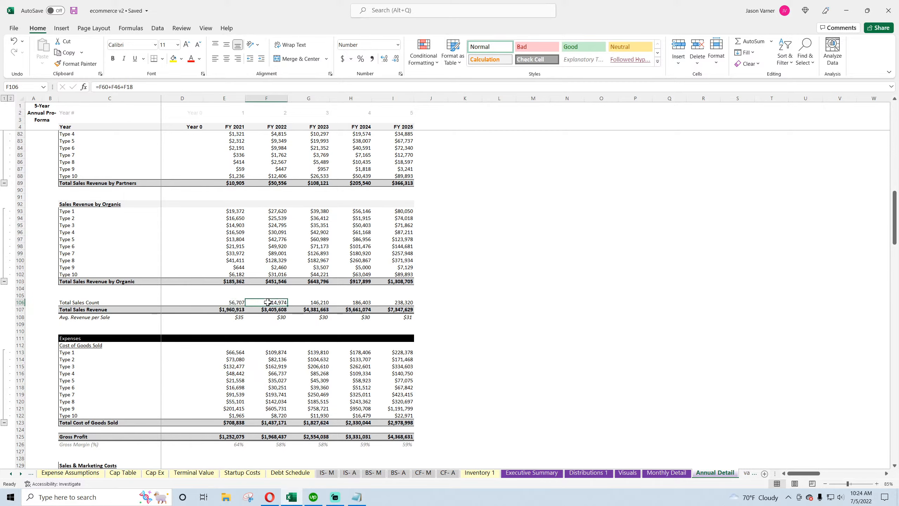
double_click(268, 302)
scroll(178, 284, up, 11)
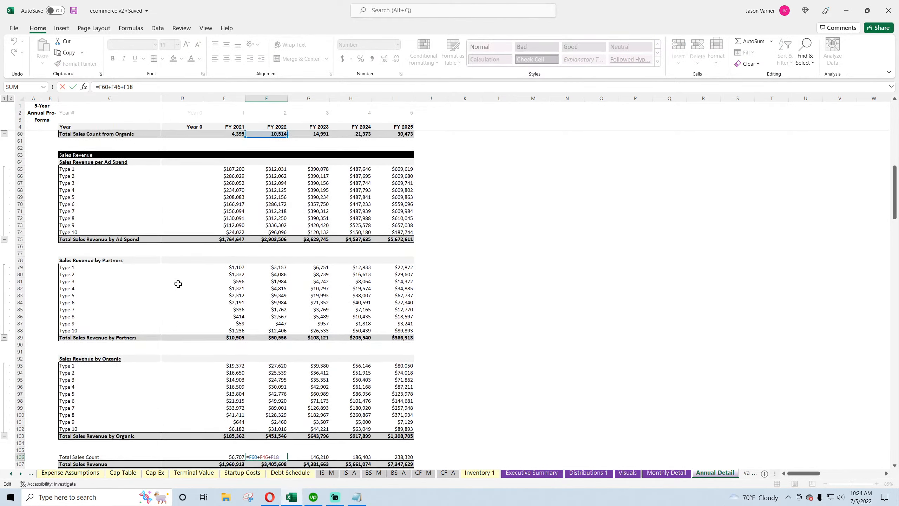
scroll(178, 284, up, 15)
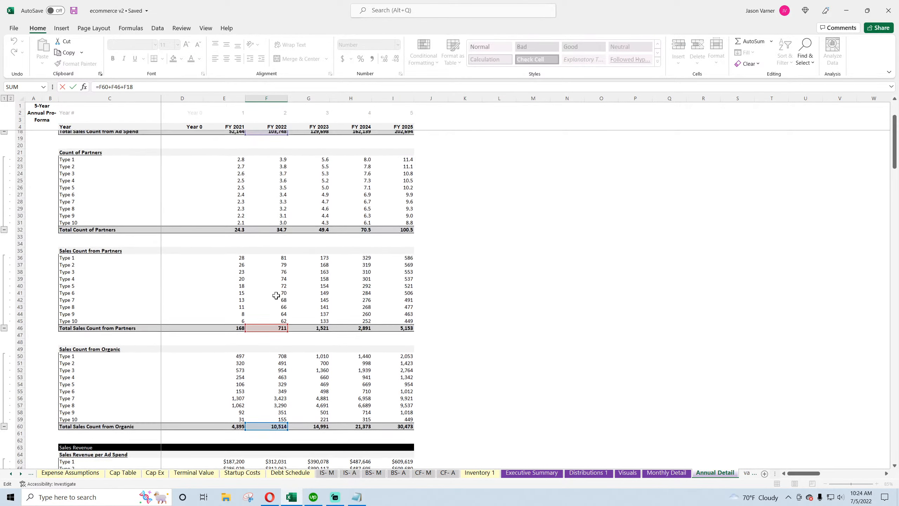
key(Return)
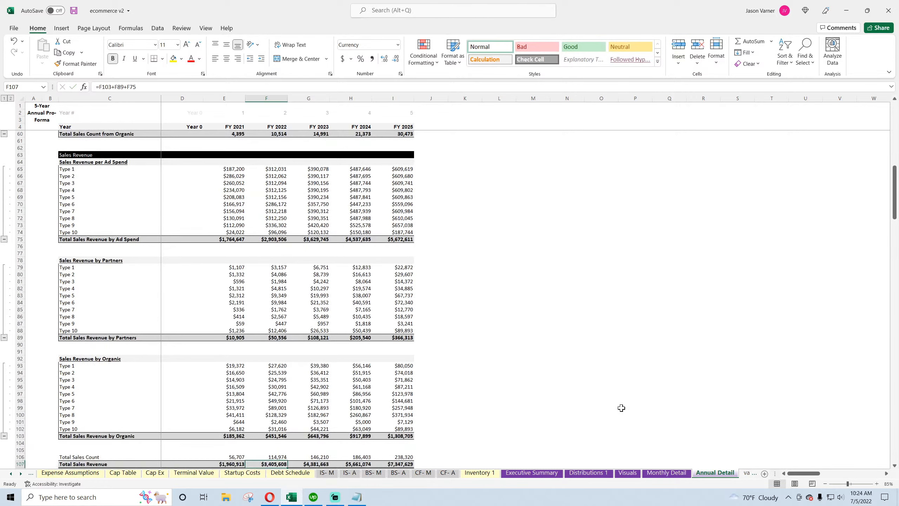
On the Executive Summary, link FY 2021 Revenue from Ad Spend to the Annual Detail's Total Sales Revenue by Ad Spend in E75
click(532, 473)
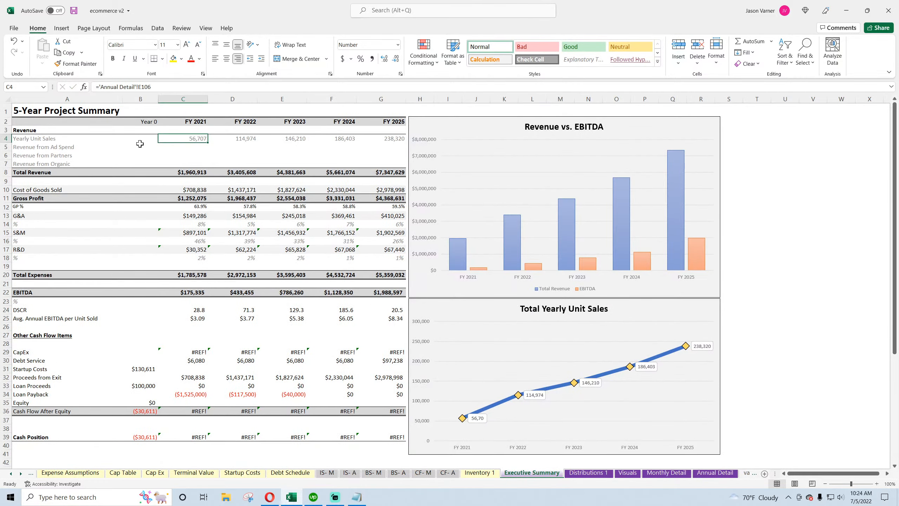
click(193, 146)
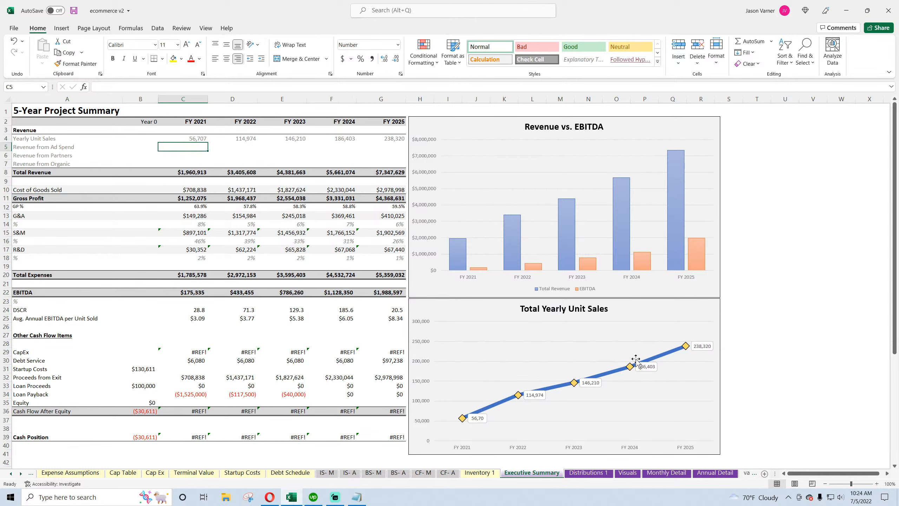
text(=)
click(715, 472)
scroll(422, 359, up, 18)
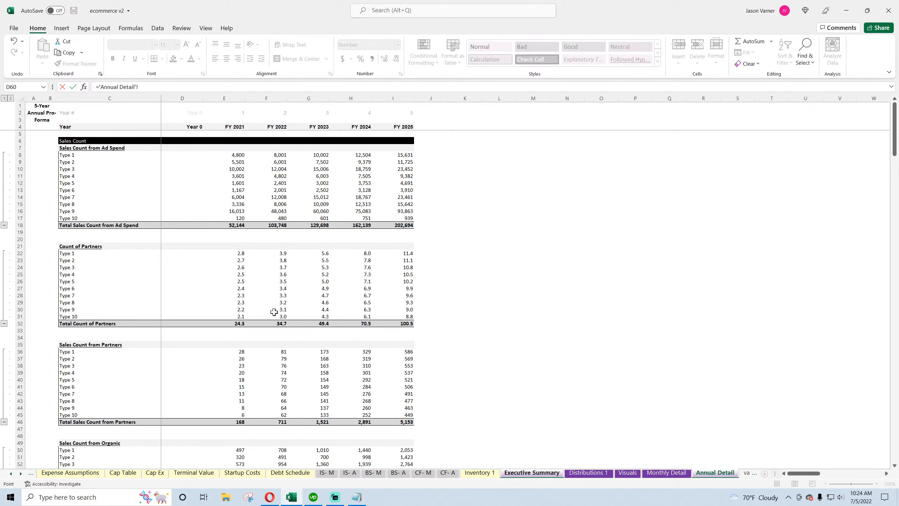
scroll(412, 385, down, 4)
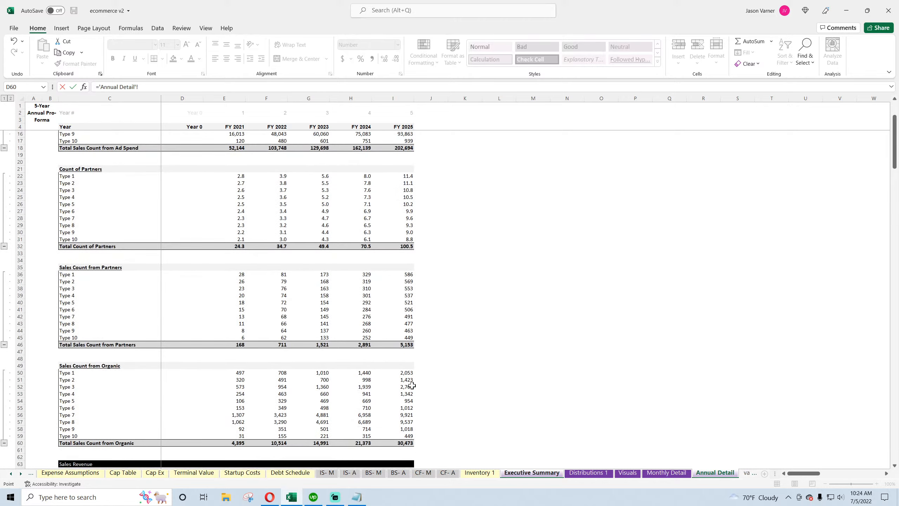
click(532, 472)
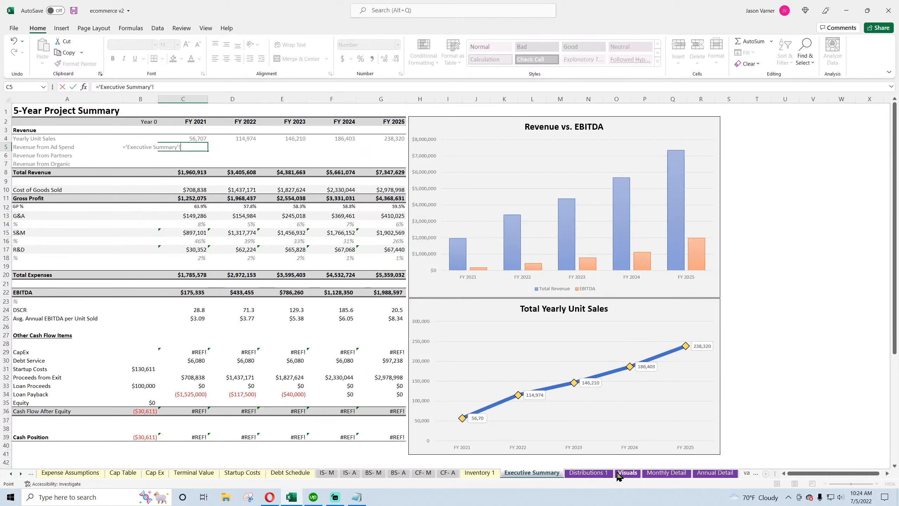
click(715, 472)
scroll(208, 293, down, 4)
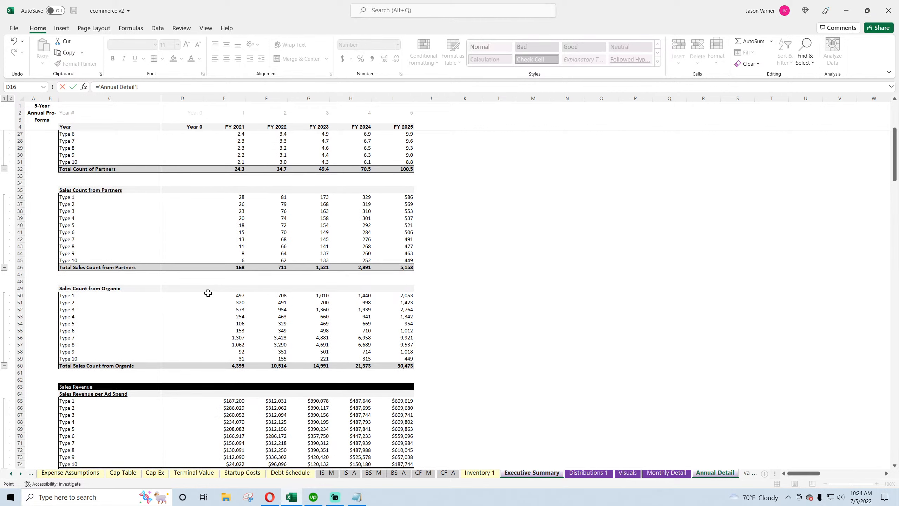
scroll(208, 293, up, 8)
scroll(209, 293, down, 15)
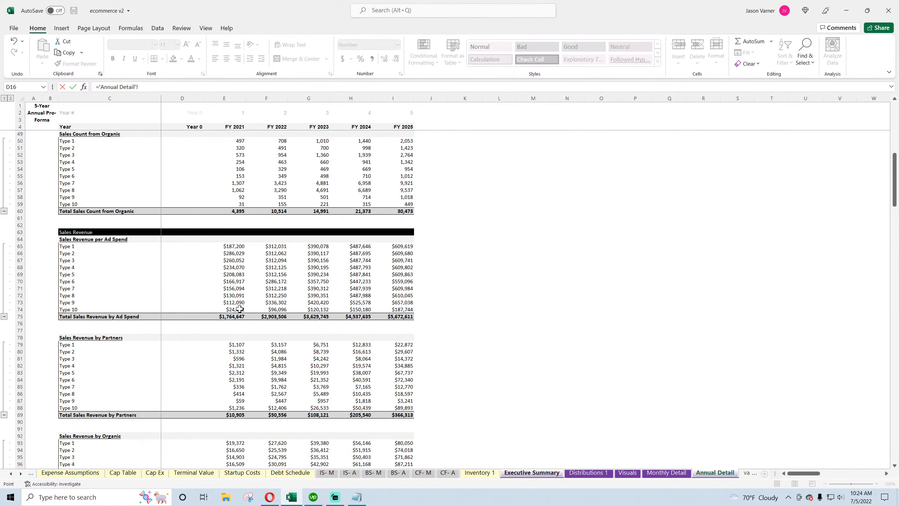
click(234, 317)
key(Return)
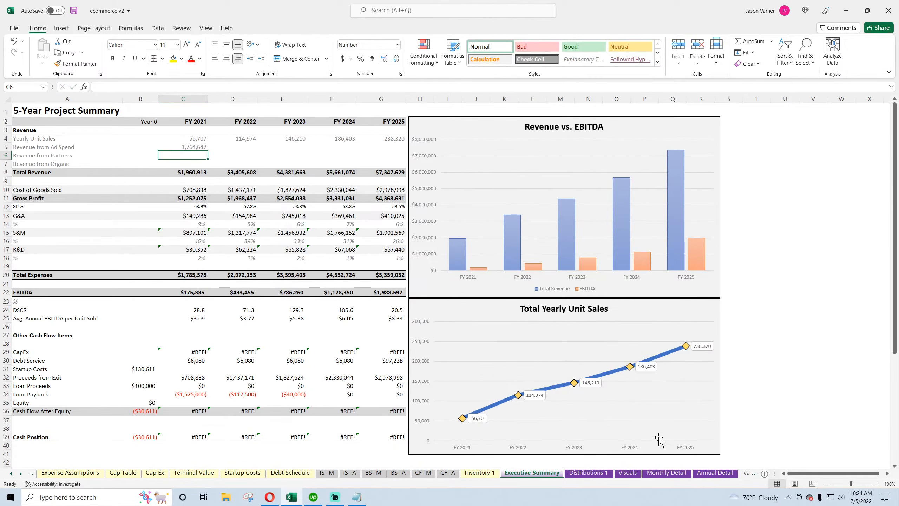
Link FY 2021 Revenue from Partners and Revenue from Organic to the Annual Detail totals in E89 and E103
text(=)
click(710, 475)
scroll(307, 360, down, 3)
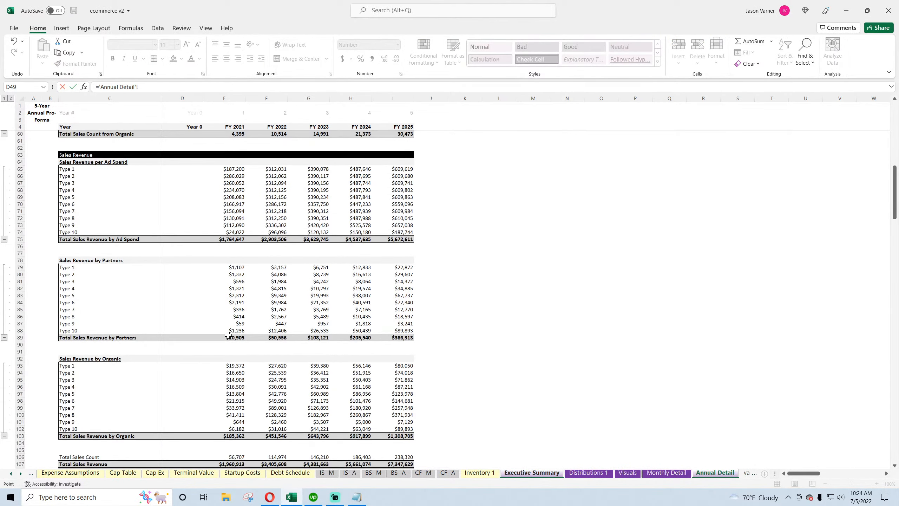
key(Escape)
text(=)
click(714, 473)
scroll(329, 379, down, 5)
click(226, 361)
key(Return)
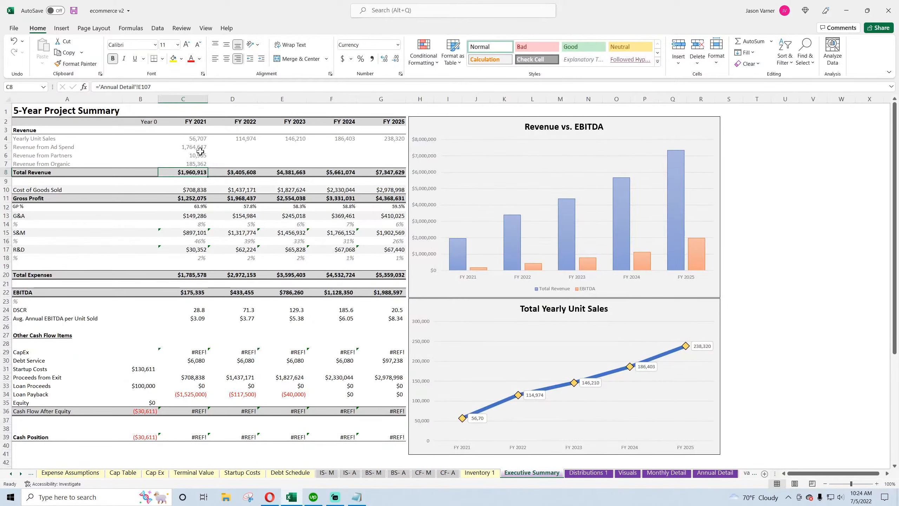
Format the three FY 2021 revenue breakdown cells as Currency
drag(198, 147, 197, 162)
click(400, 74)
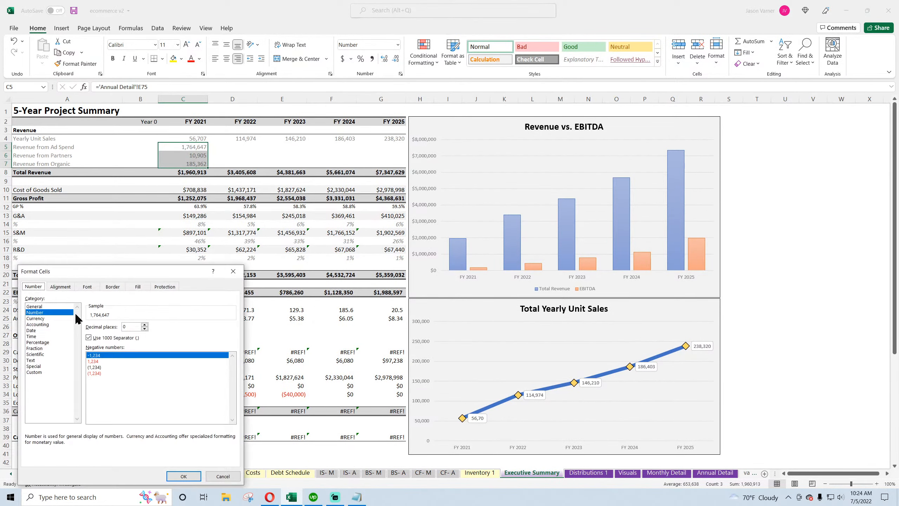
click(35, 318)
click(184, 476)
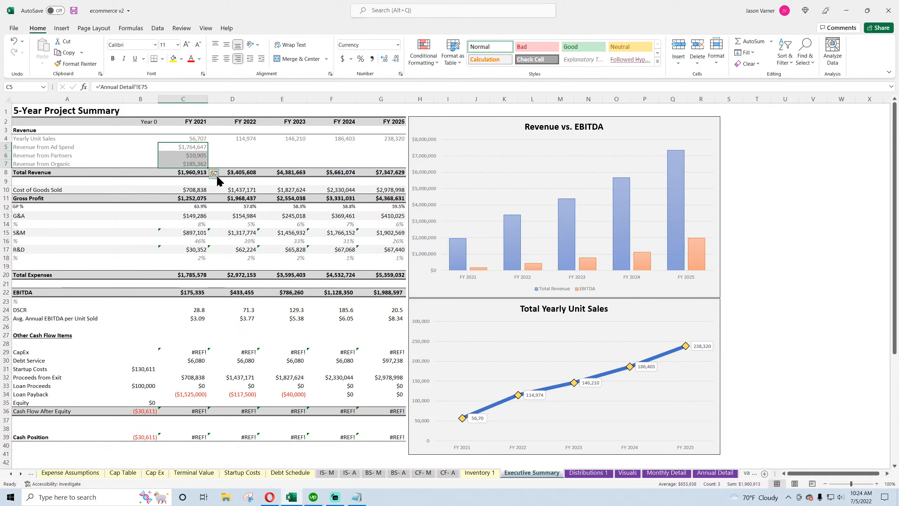
Fill the three revenue breakdown formulas across through FY 2025 and save the workbook
drag(209, 168, 403, 165)
click(331, 156)
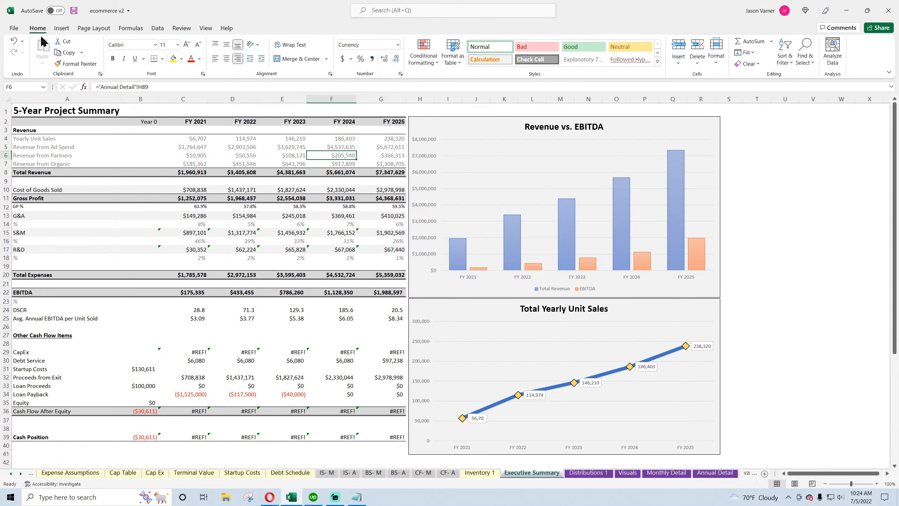
click(74, 10)
click(74, 11)
click(193, 155)
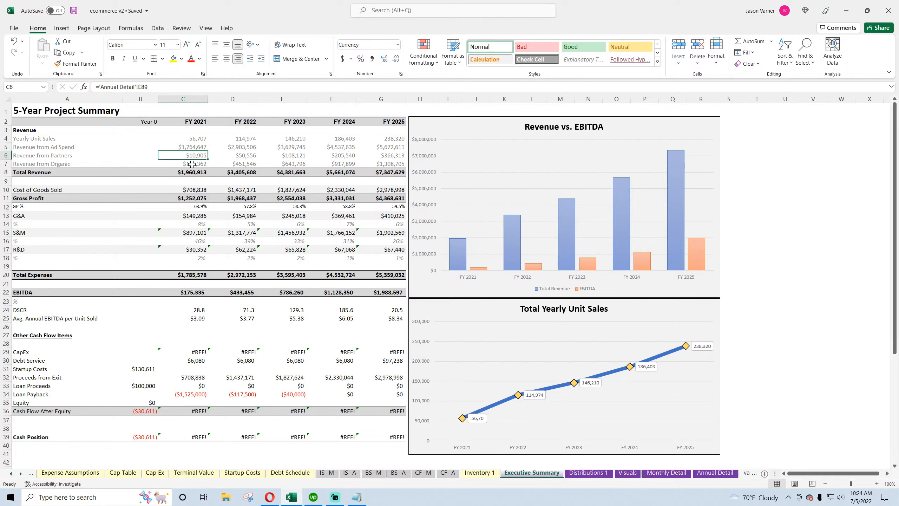
click(11, 473)
click(11, 473)
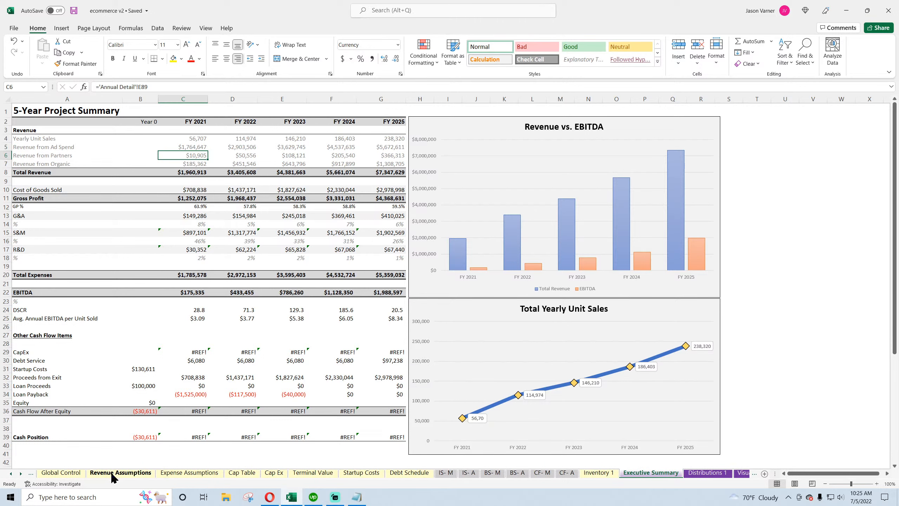
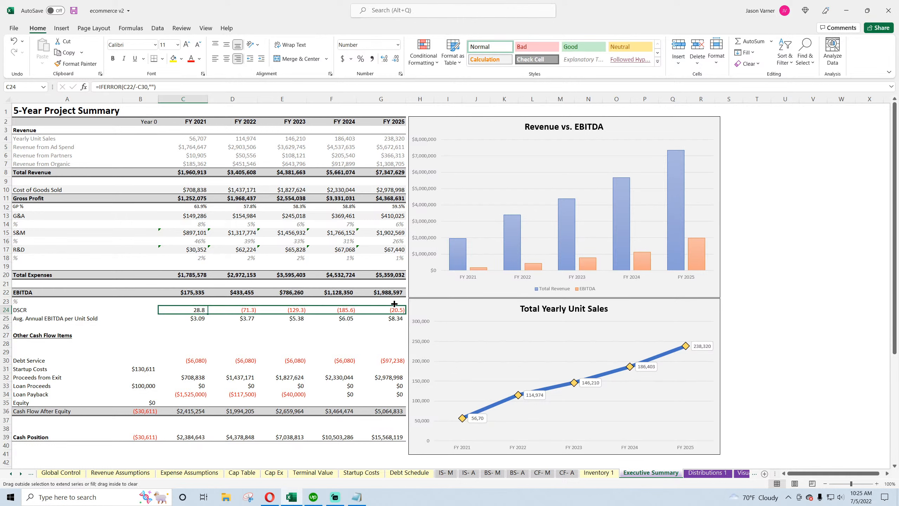
Examine the Proceeds from Exit link and the Annual Detail's Other Cash Flow Items rows it references
click(148, 369)
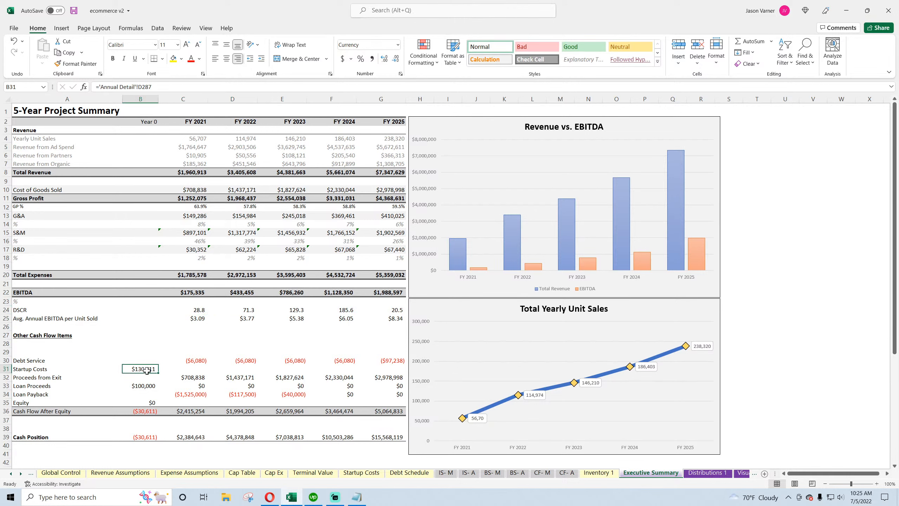
click(191, 378)
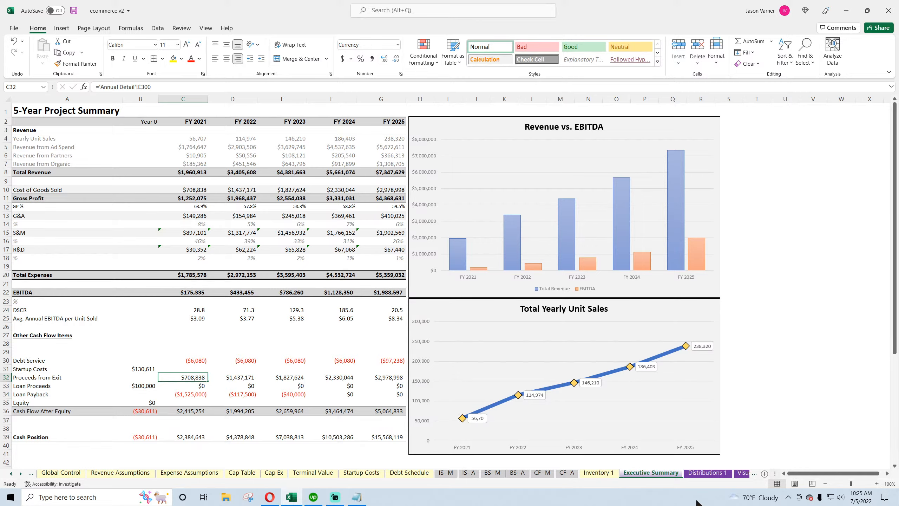
click(742, 476)
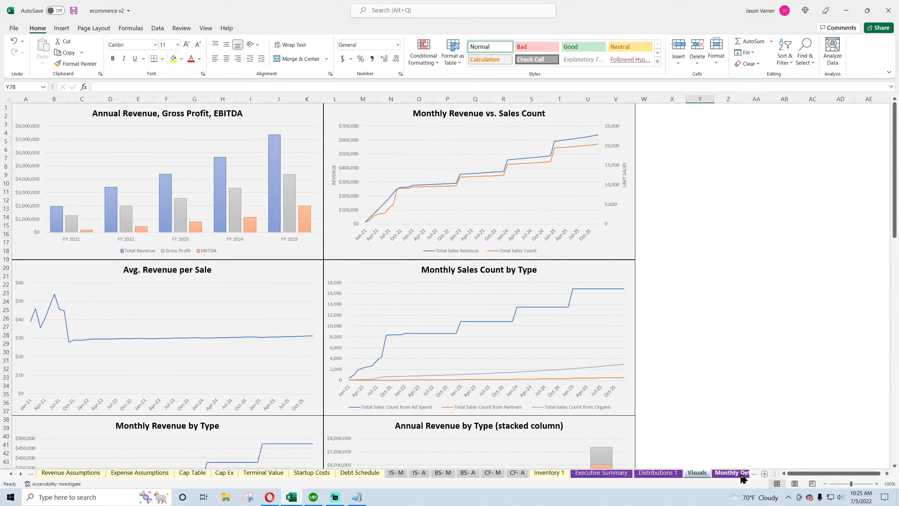
click(741, 477)
click(714, 476)
scroll(254, 396, down, 20)
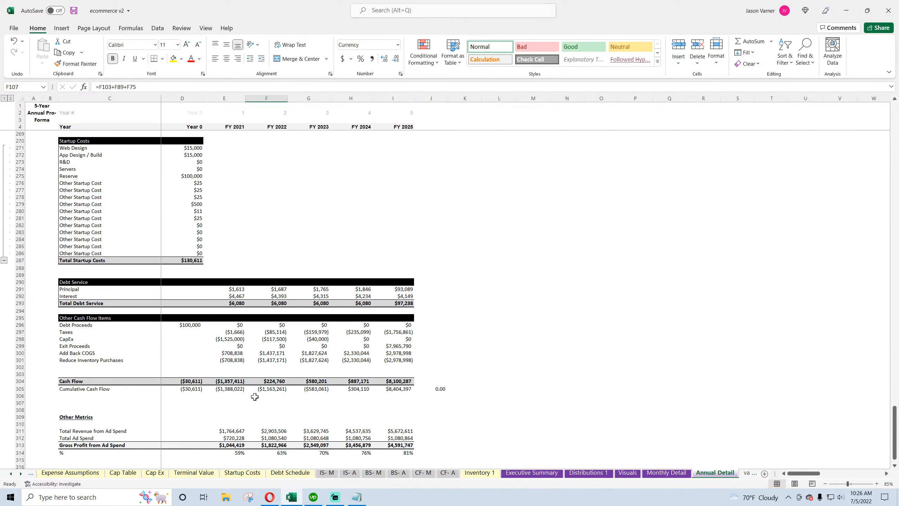
click(81, 353)
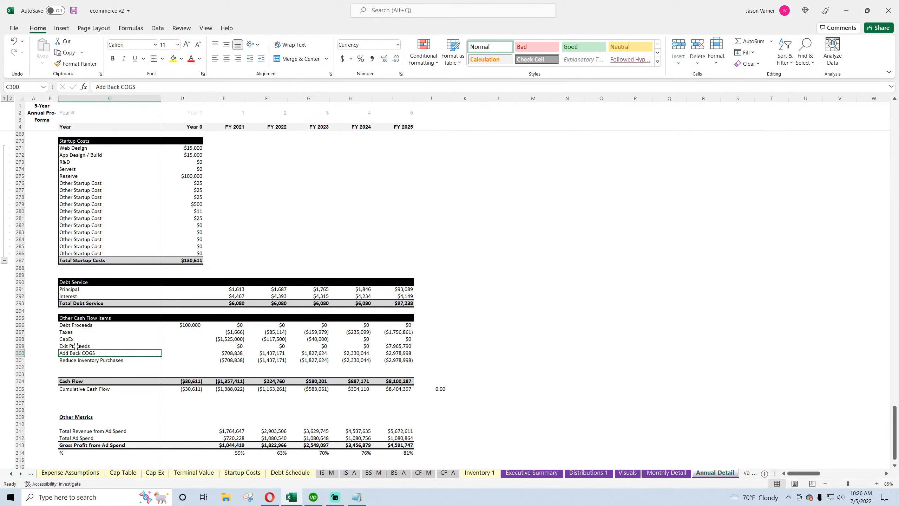
click(75, 346)
click(536, 473)
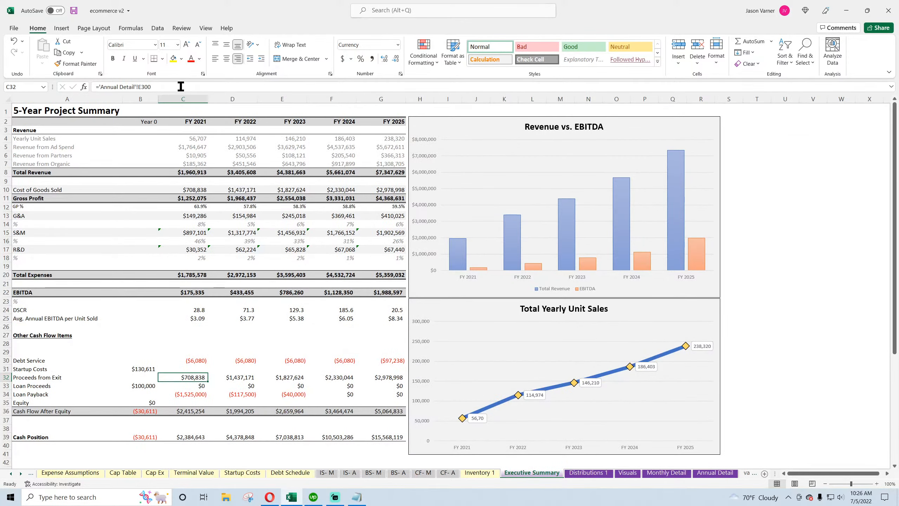
Relink FY 2021 Proceeds from Exit to the Annual Detail's Exit Proceeds in E299 and fill it across through FY 2025
click(155, 88)
key(BackSpace)
key(BackSpace)
key(BackSpace)
text(299)
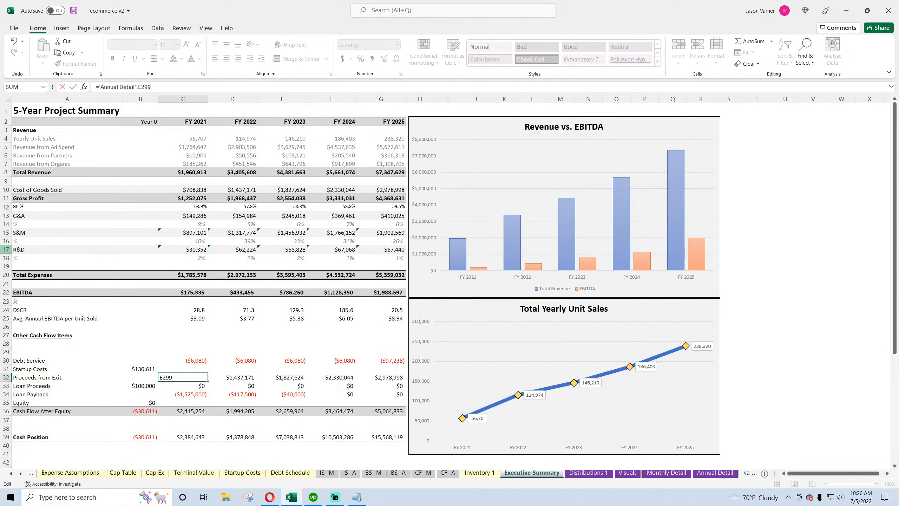
key(Return)
click(202, 377)
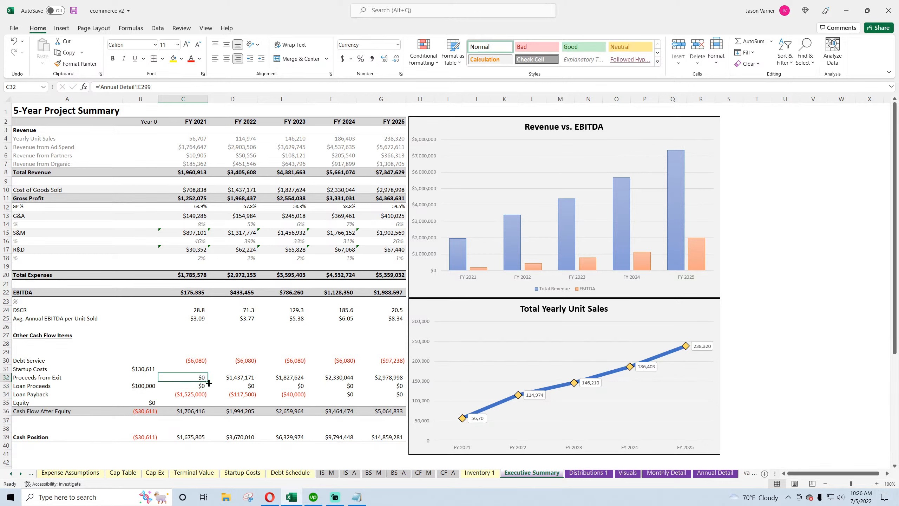
drag(208, 381, 389, 378)
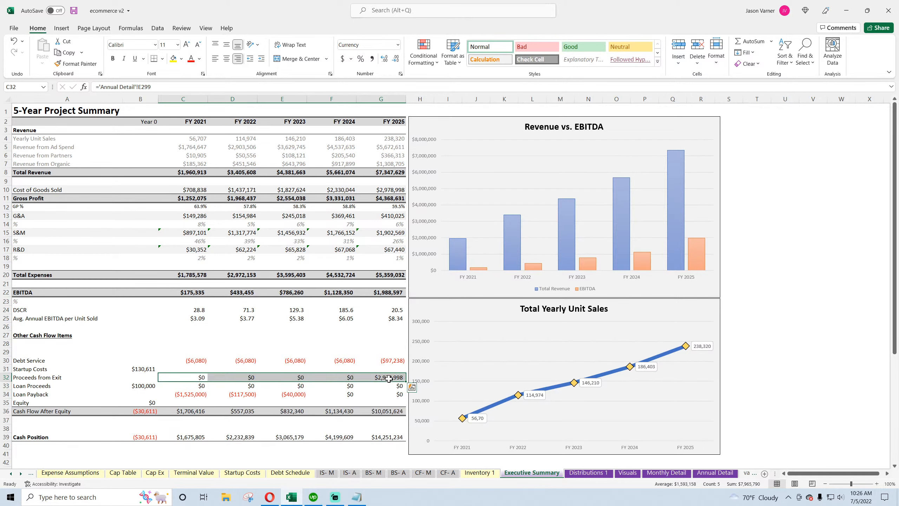
Rename the Loan Payback row label on the Executive Summary to CapEx
click(143, 386)
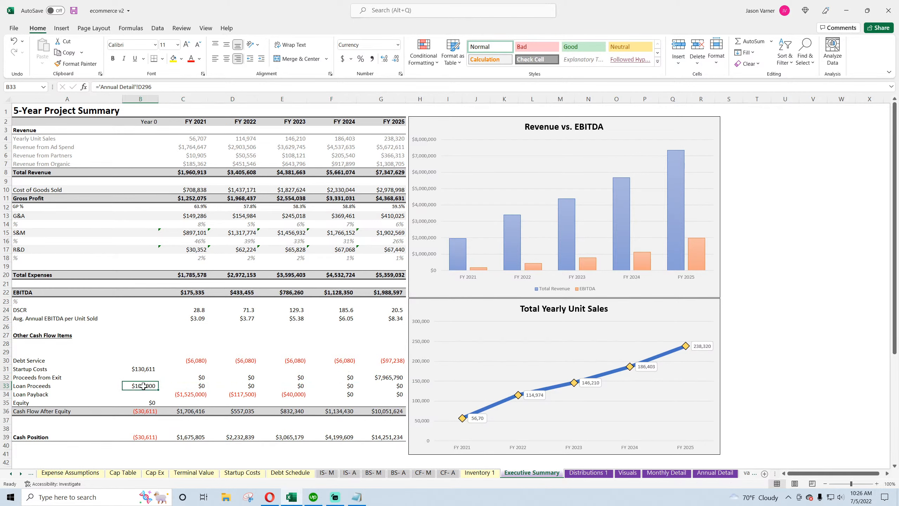
click(194, 395)
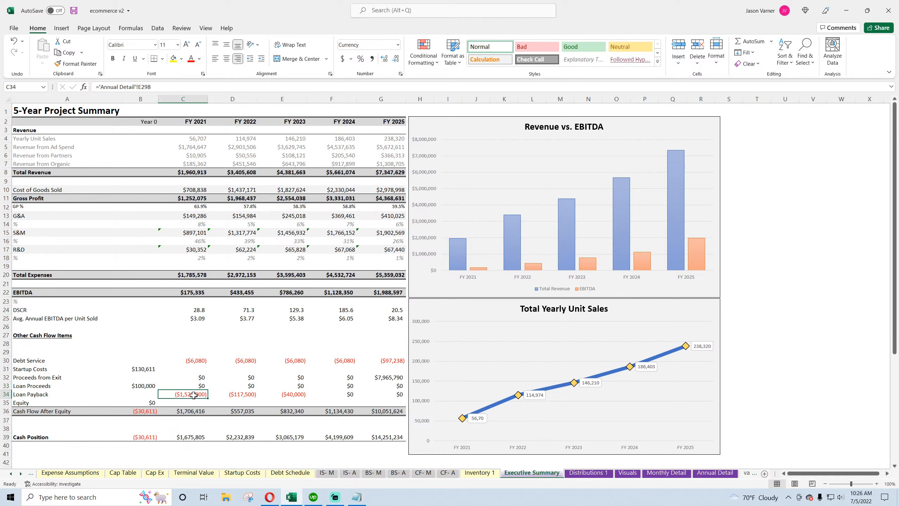
click(60, 394)
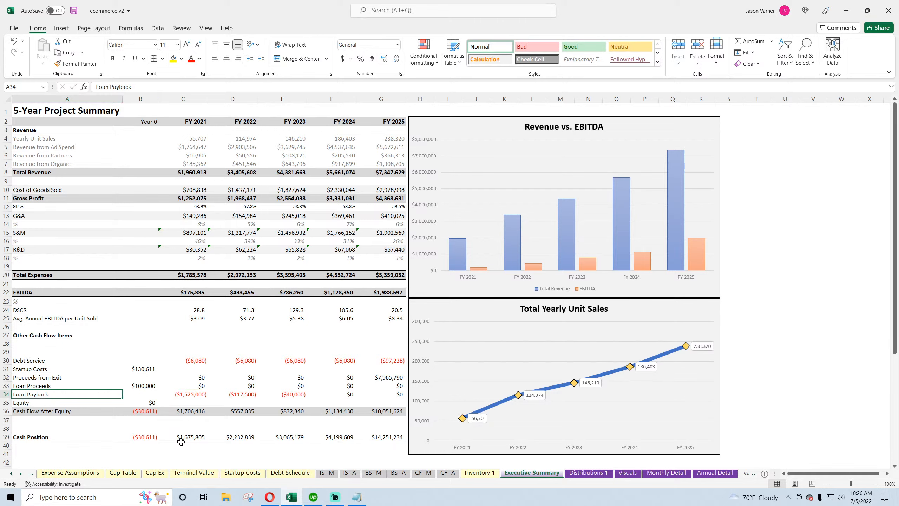
text(CapEx)
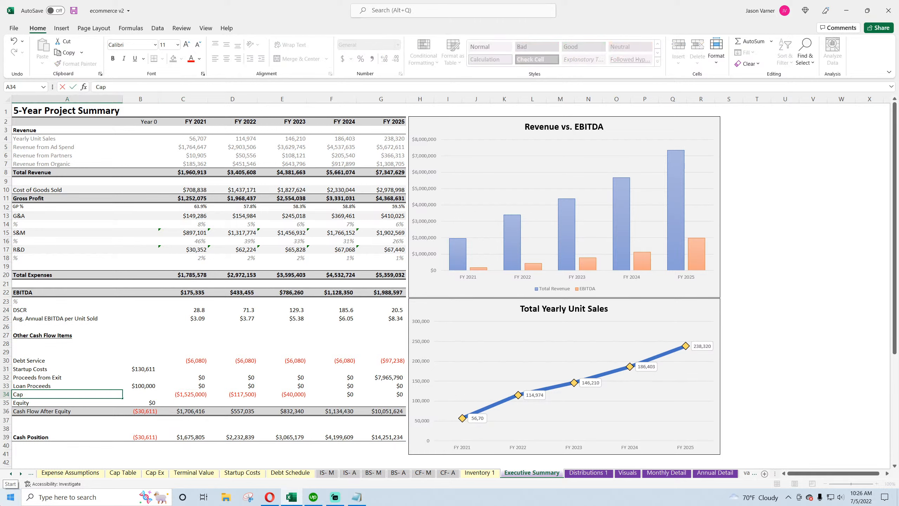
key(Return)
Link FY 2021 CapEx to the Annual Detail's CapEx in E298 and fill it across through FY 2025
key(Right)
key(Right)
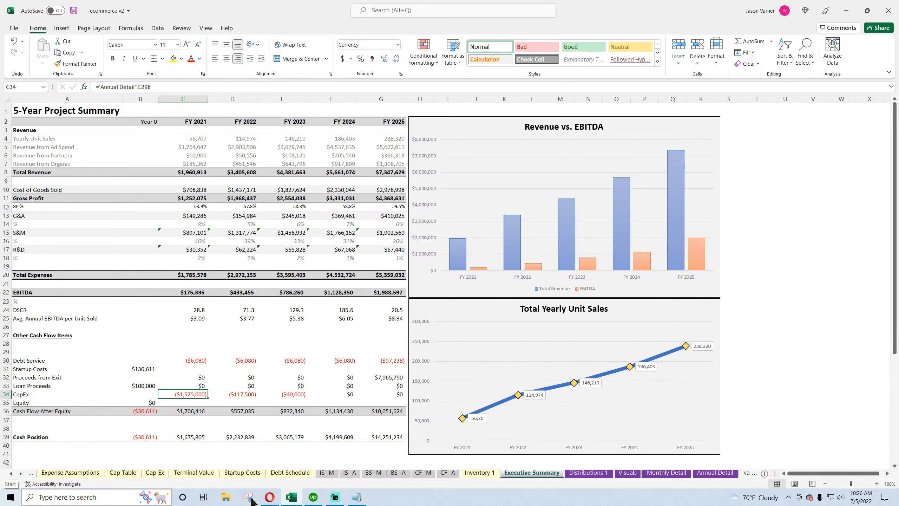
text(=)
click(715, 472)
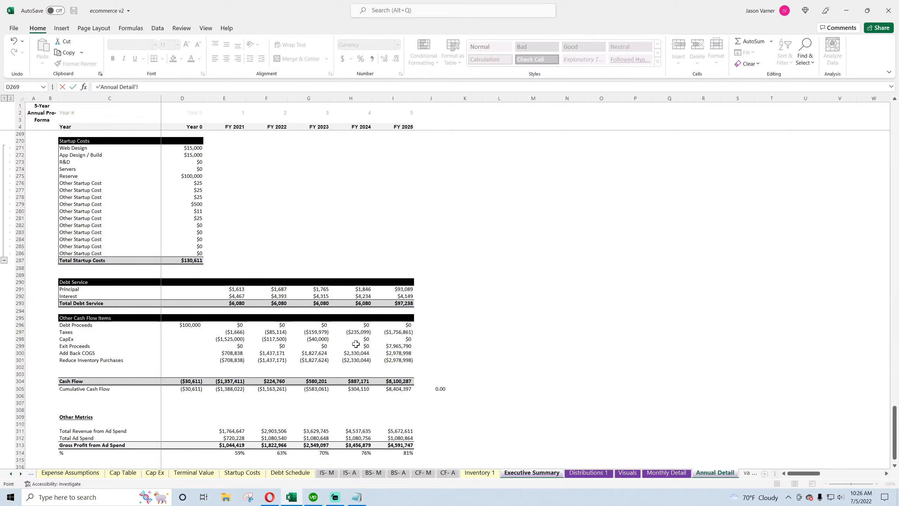
click(229, 341)
key(Return)
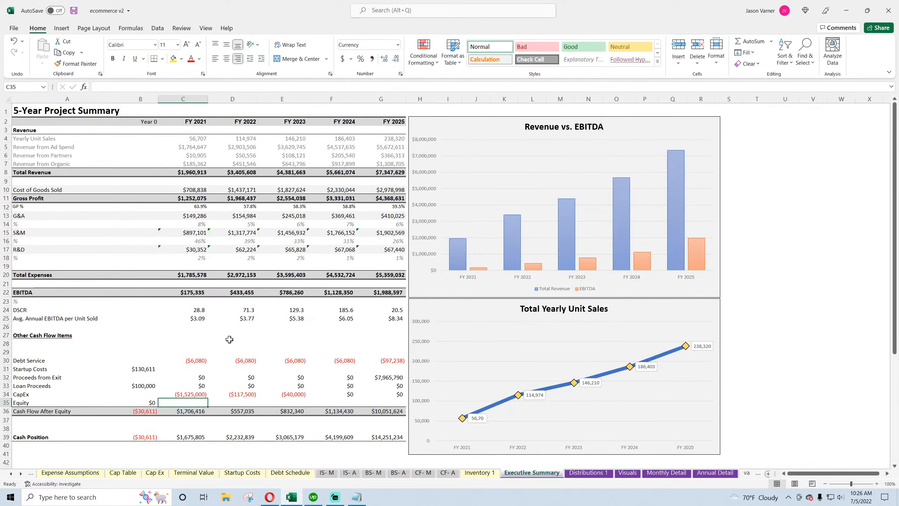
click(207, 394)
drag(207, 395, 399, 395)
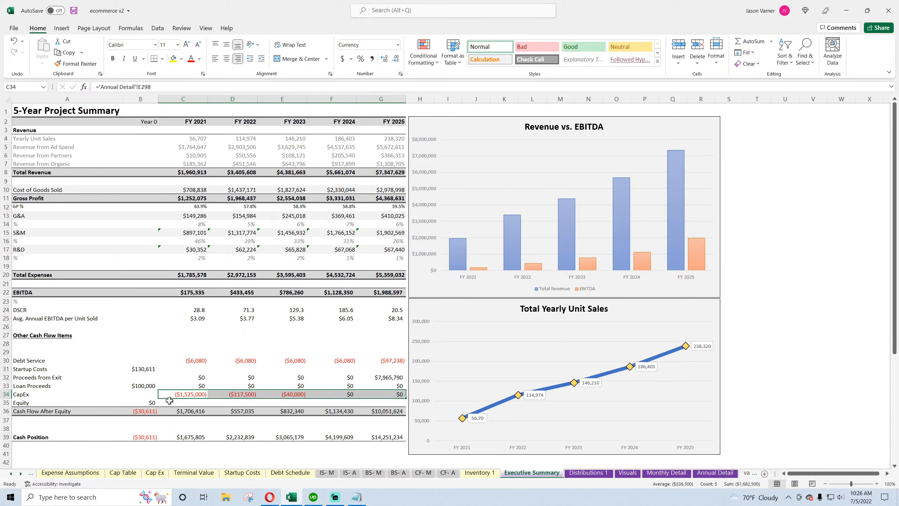
Clear the Equity row's label and its Year 0 value
click(150, 402)
click(84, 377)
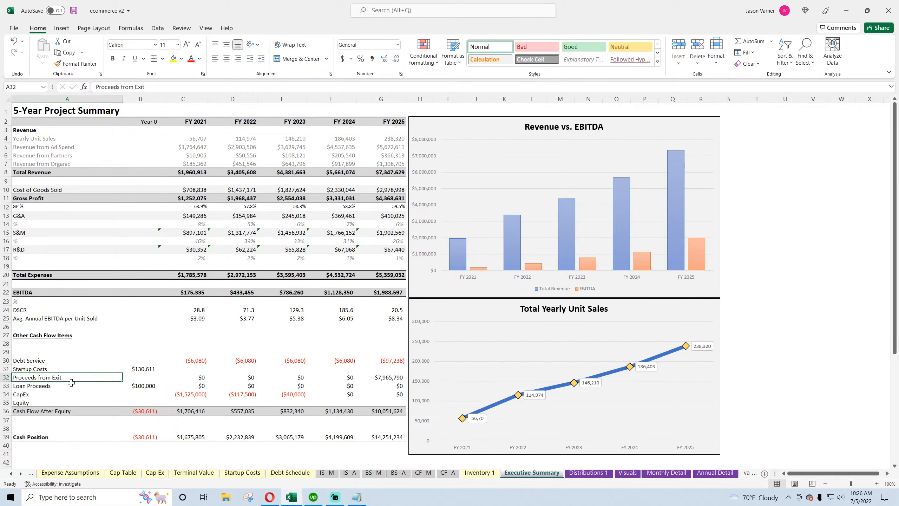
click(43, 400)
key(Delete)
Label the empty rows 28 and 29 under Other Cash Flow Items as Add Back COGS and Reduce Purchases
click(31, 344)
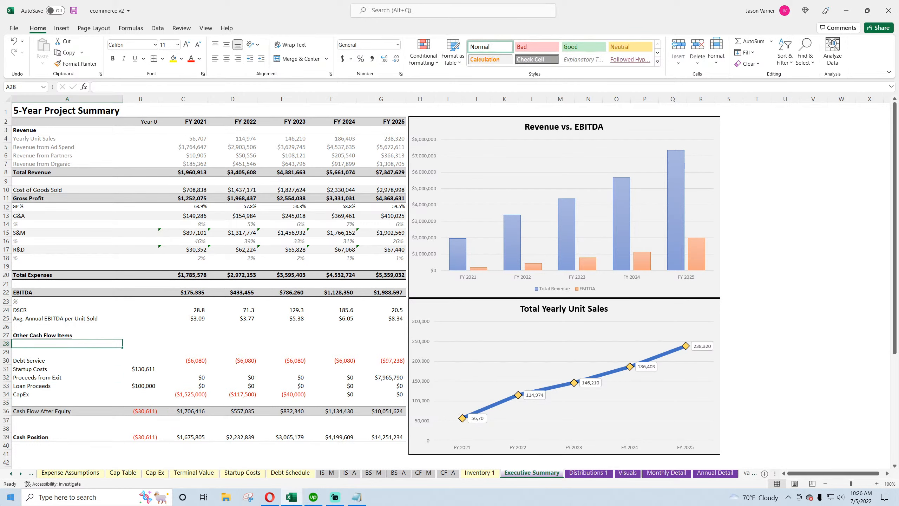
text(Add Back)
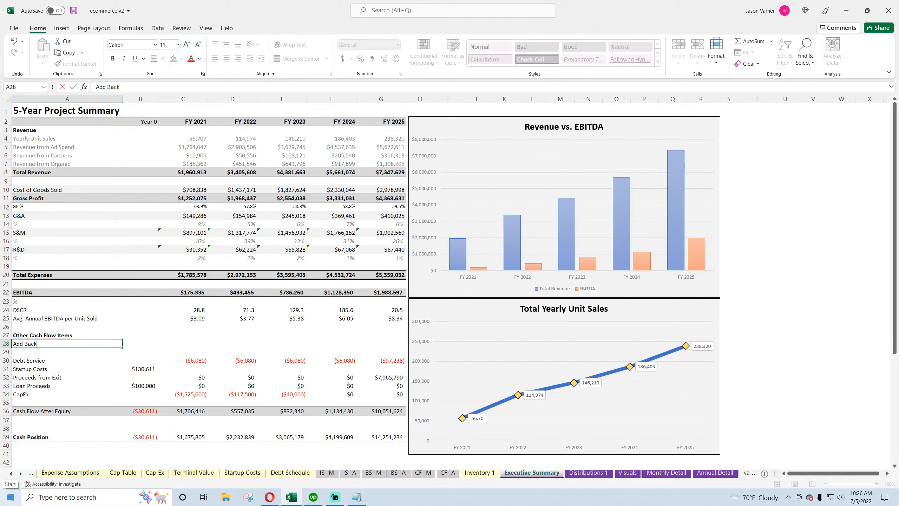
text( COGS)
key(Return)
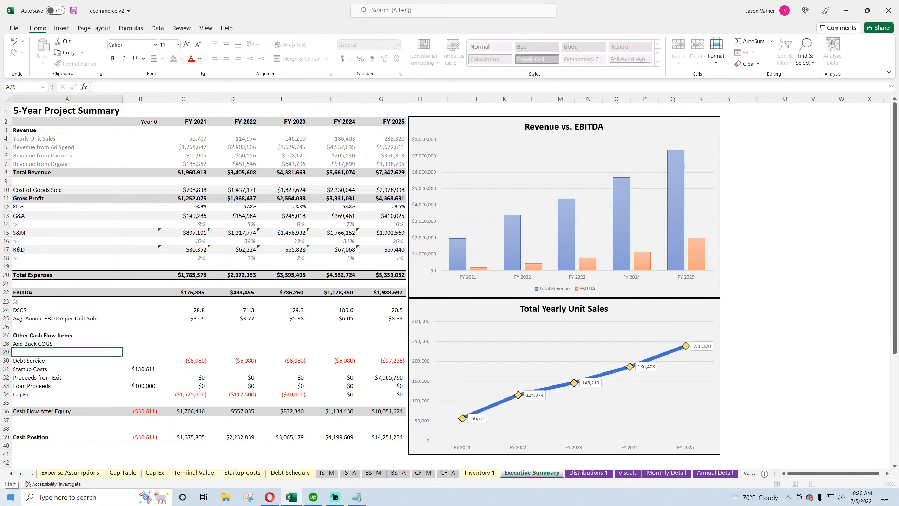
text(Reduce Purchases)
key(Return)
key(Right)
key(Up)
key(Up)
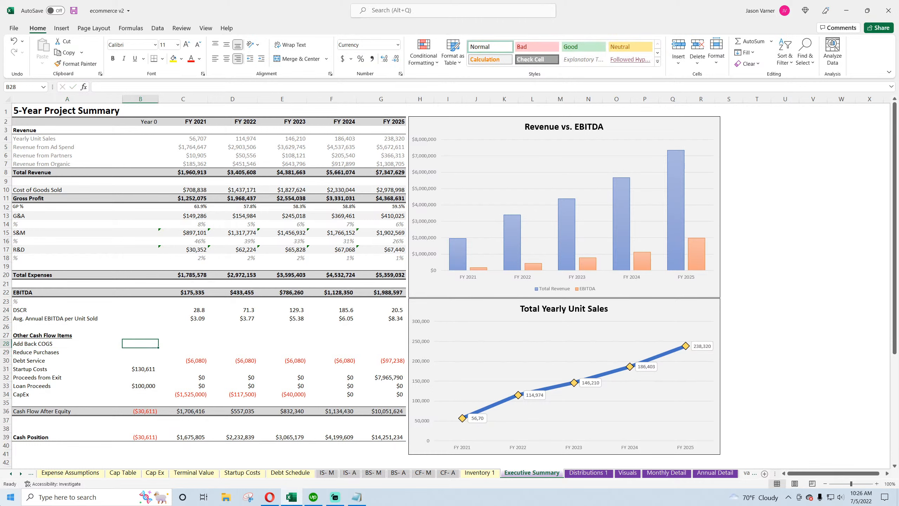
key(Right)
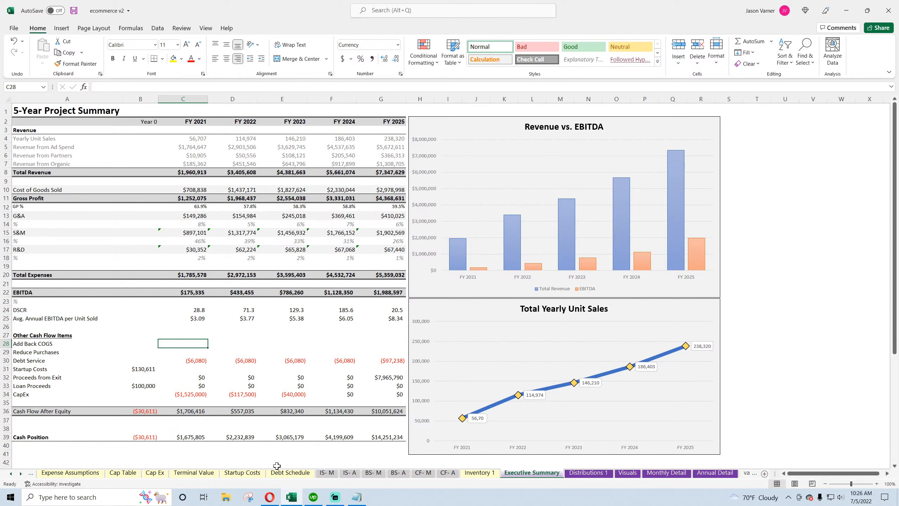
On the Inventory 1 sheet, set the months to pre-pay inventory to 5
click(479, 472)
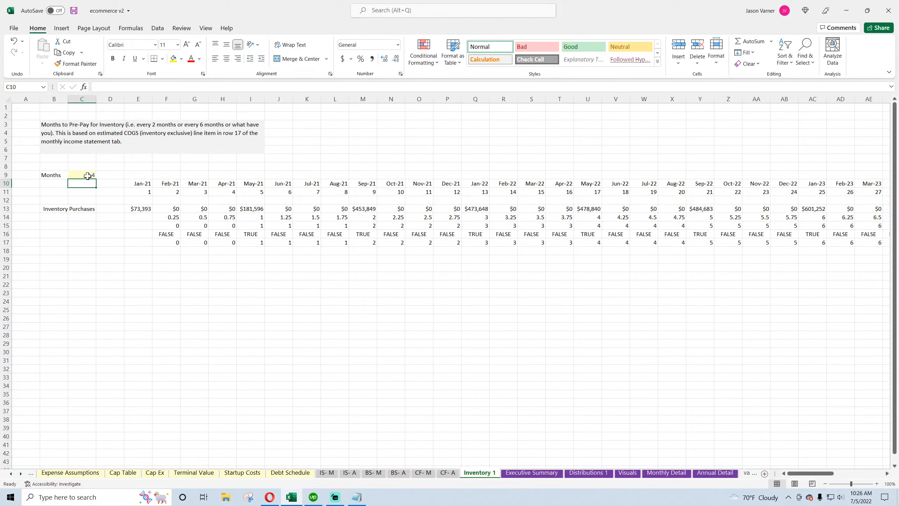
click(81, 175)
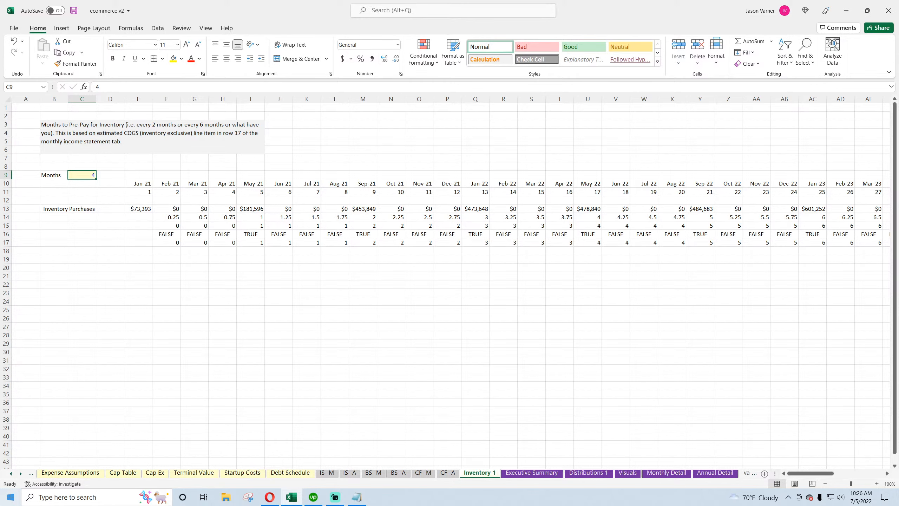
text(5)
key(Return)
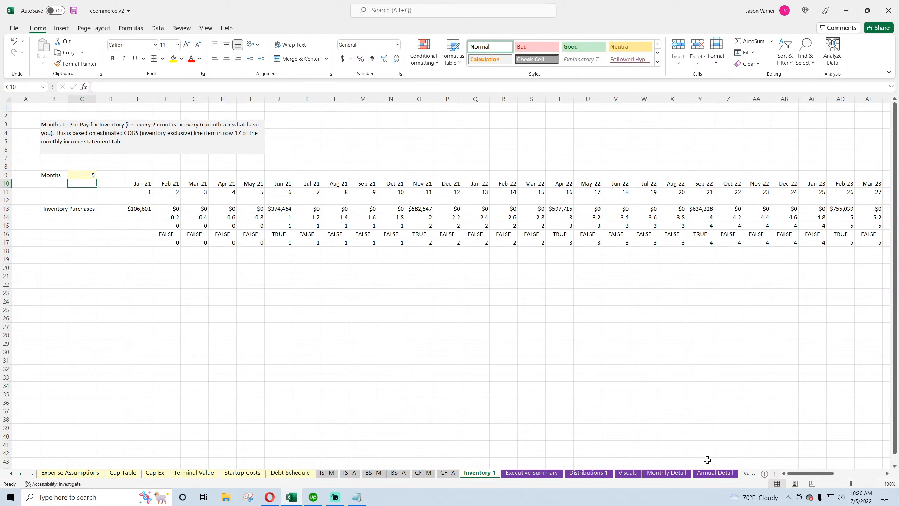
Link FY 2021 Add Back COGS to the Annual Detail's Add Back COGS in E300
click(713, 473)
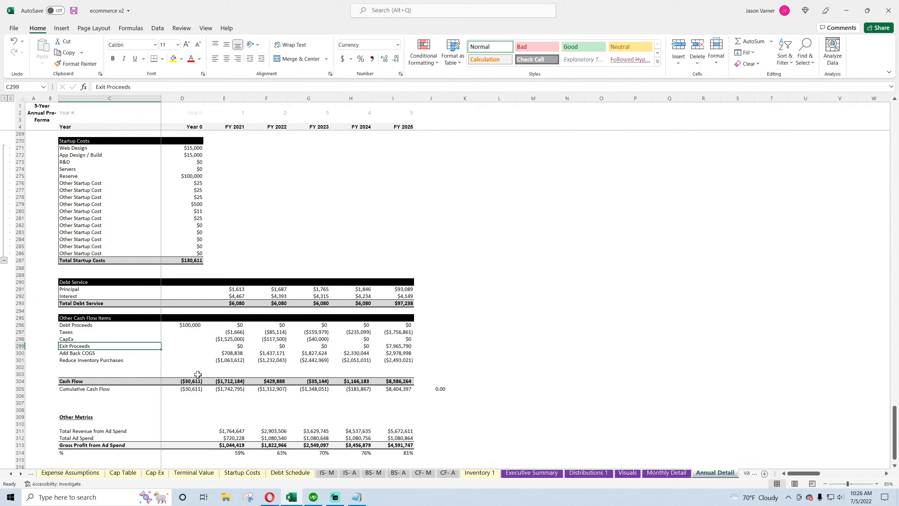
drag(227, 352, 399, 352)
click(402, 360)
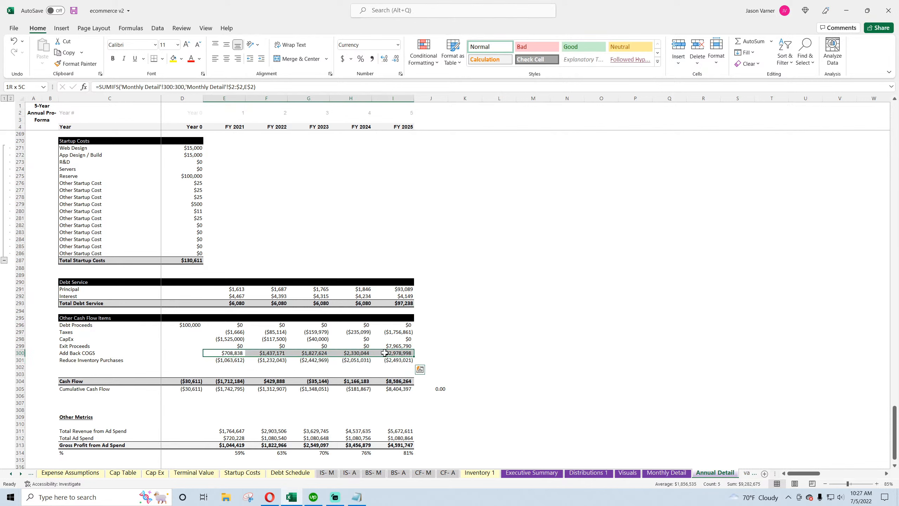
click(399, 352)
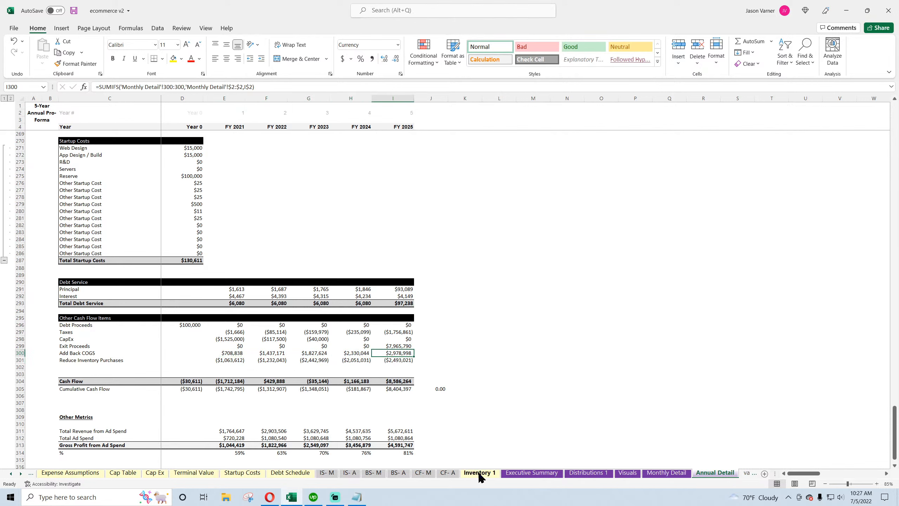
click(531, 473)
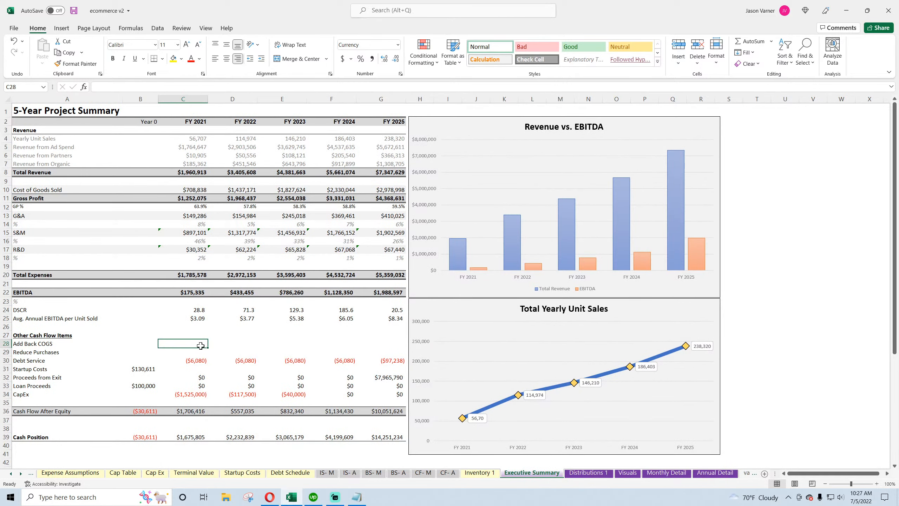
text(=)
click(715, 473)
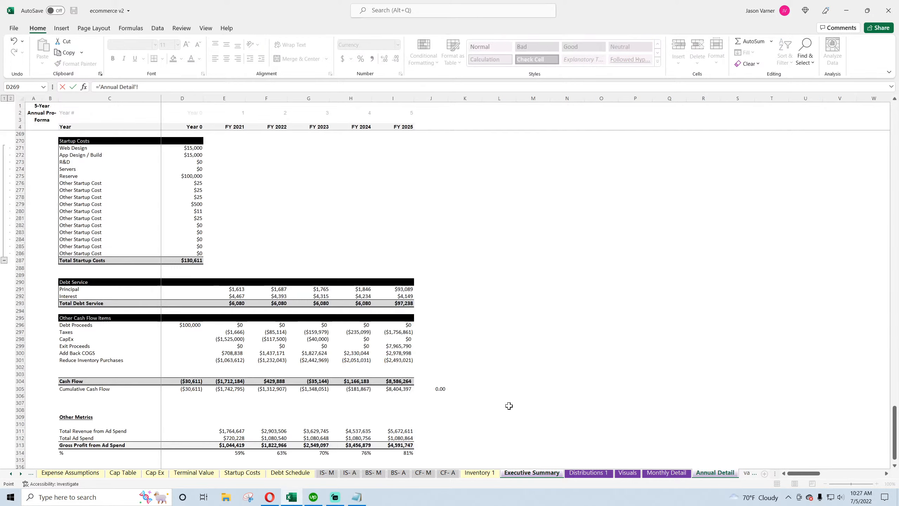
click(224, 353)
key(Return)
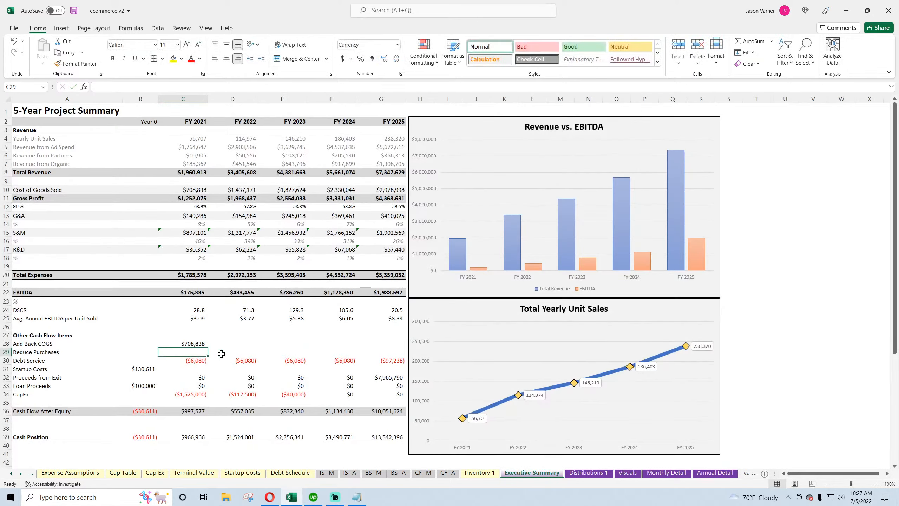
Link FY 2021 Reduce Purchases to the Annual Detail's E301 and fill both new rows across through FY 2025
text(=)
click(705, 474)
click(236, 359)
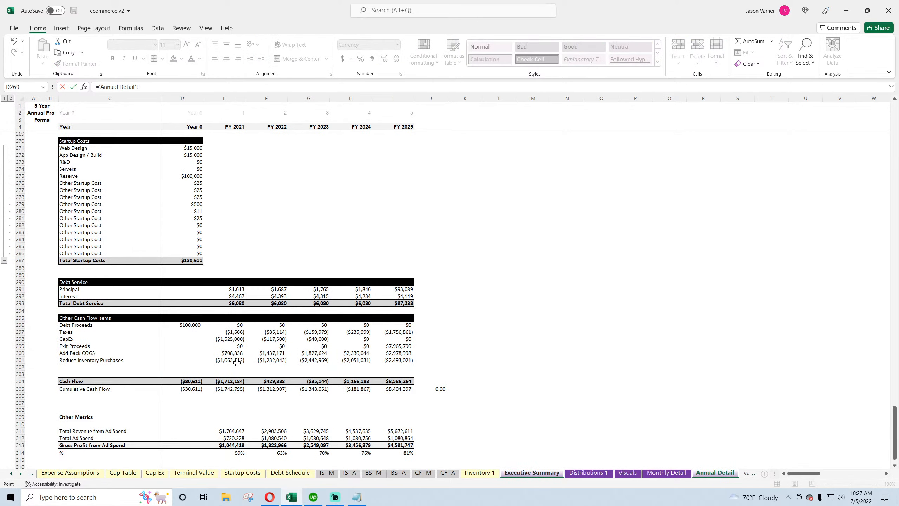
key(Return)
drag(194, 343, 390, 357)
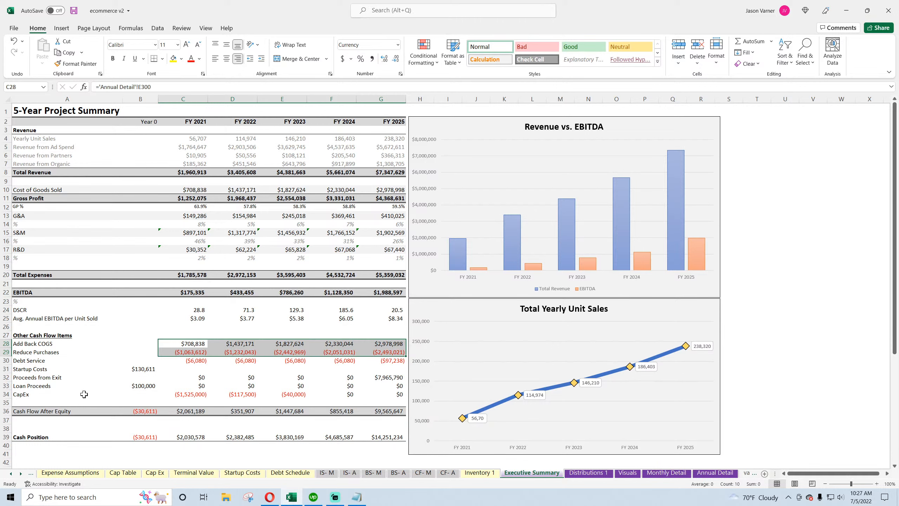
Label the empty row 35 under Other Cash Flow Items as Taxes
click(32, 400)
text(tax)
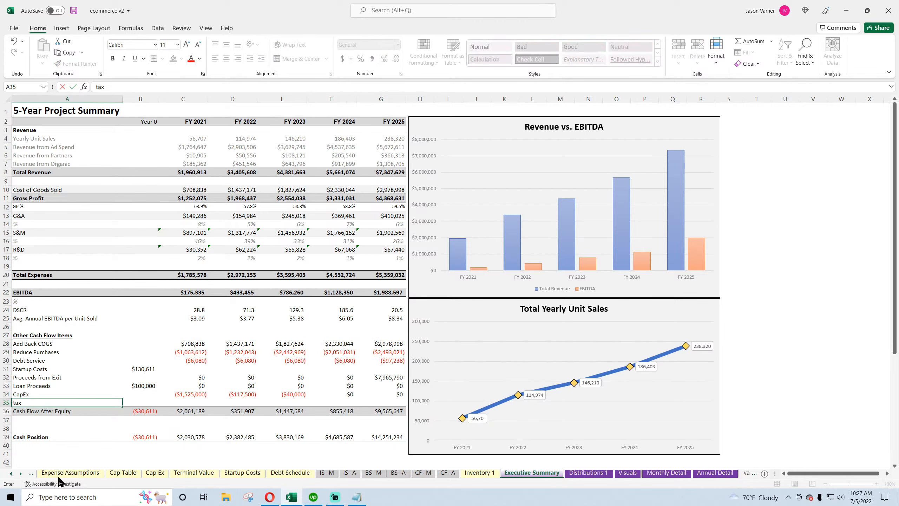
key(BackSpace)
key(BackSpace)
key(BackSpace)
text(Taxes)
key(Return)
key(Return)
Link FY 2021 Taxes to the Annual Detail's Taxes in E297 and fill it across through FY 2025
click(182, 402)
text(=)
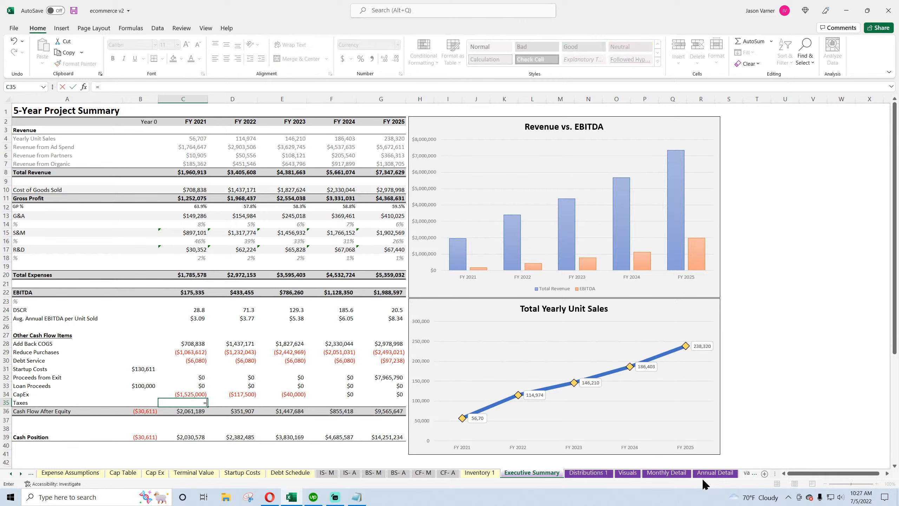
click(715, 472)
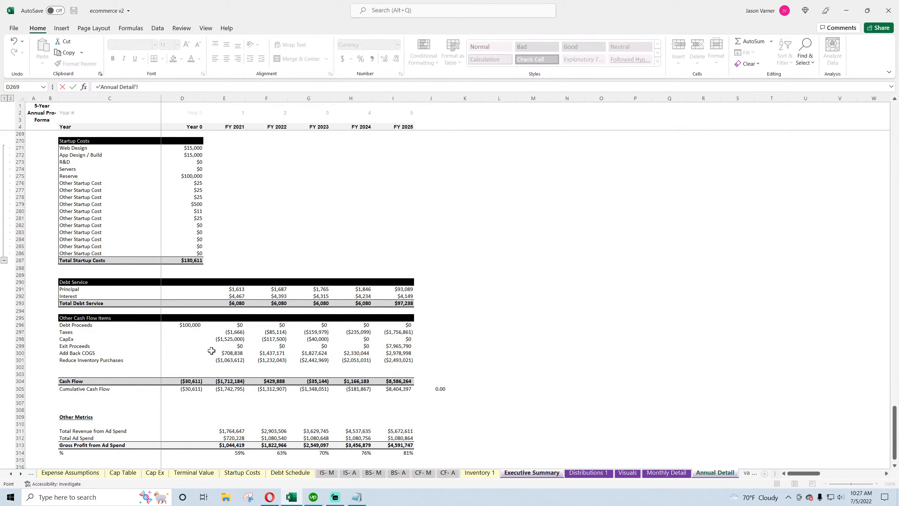
click(229, 332)
key(Return)
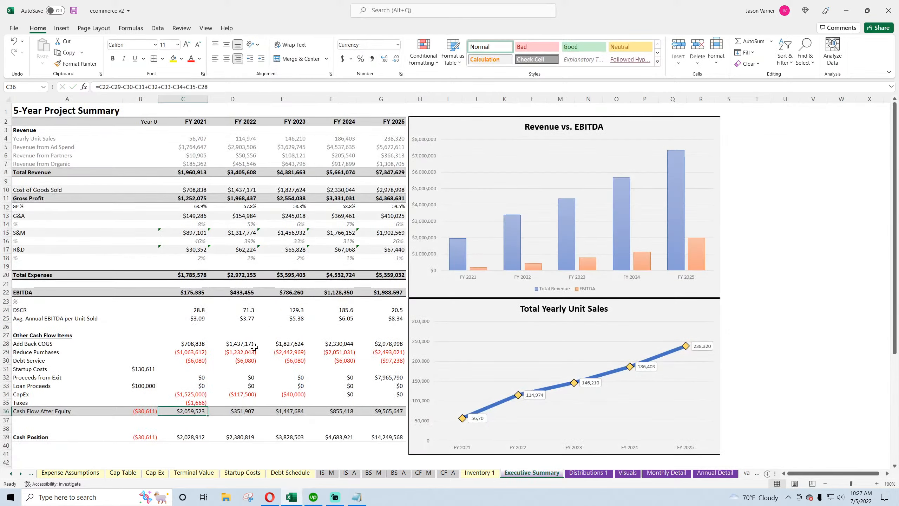
click(198, 403)
drag(208, 407, 387, 404)
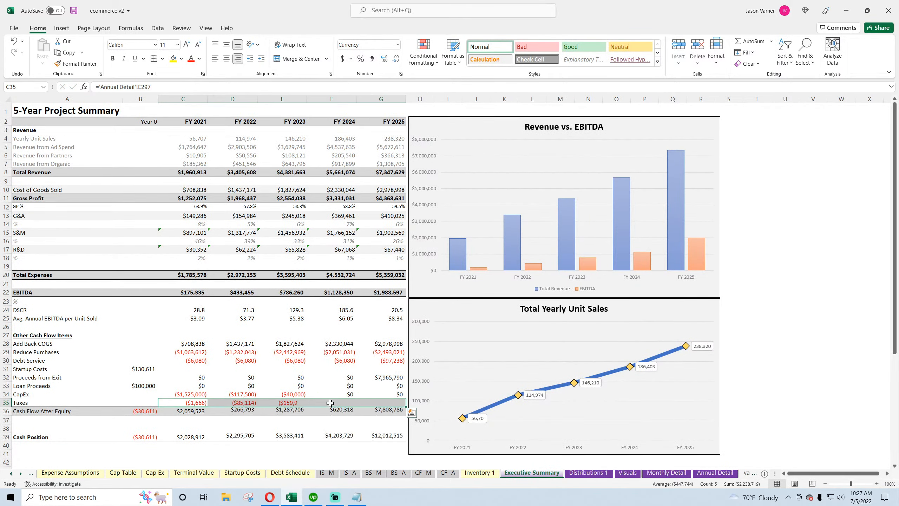
Rewrite Cash Flow After Equity as =B22+SUM(B28:B35) in Year 0 and fill it across through FY 2025
click(148, 408)
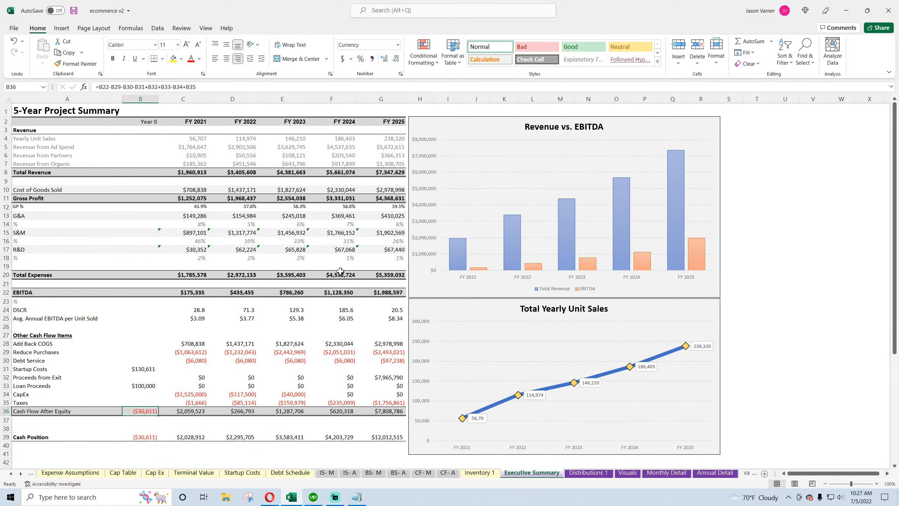
text(=)
click(138, 291)
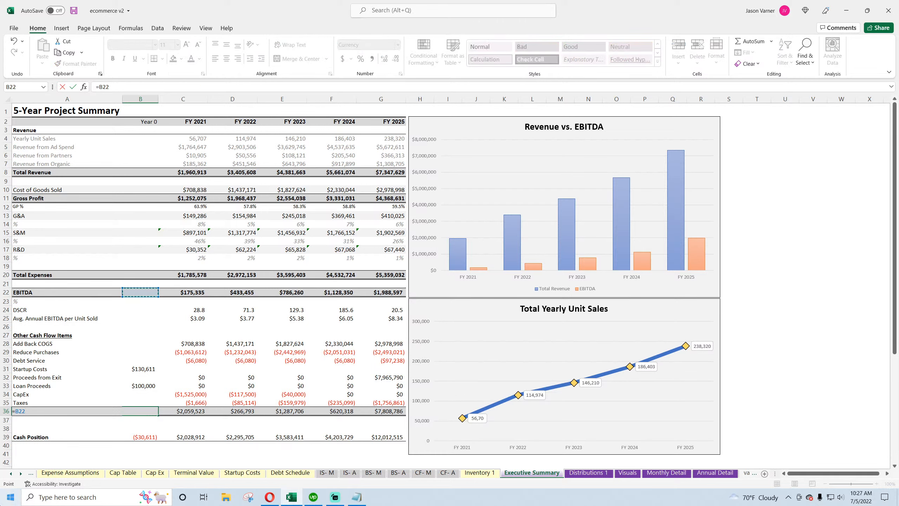
text(+sum()
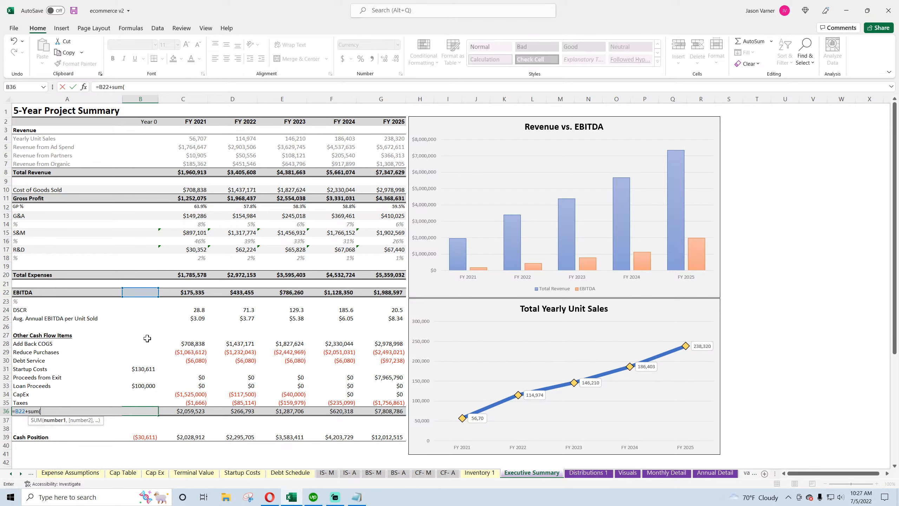
drag(147, 343, 143, 402)
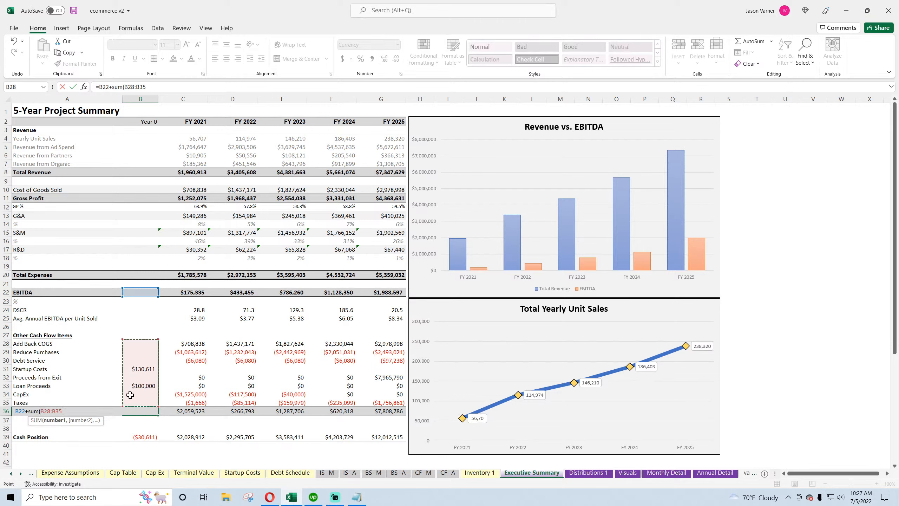
key(Return)
key(Return)
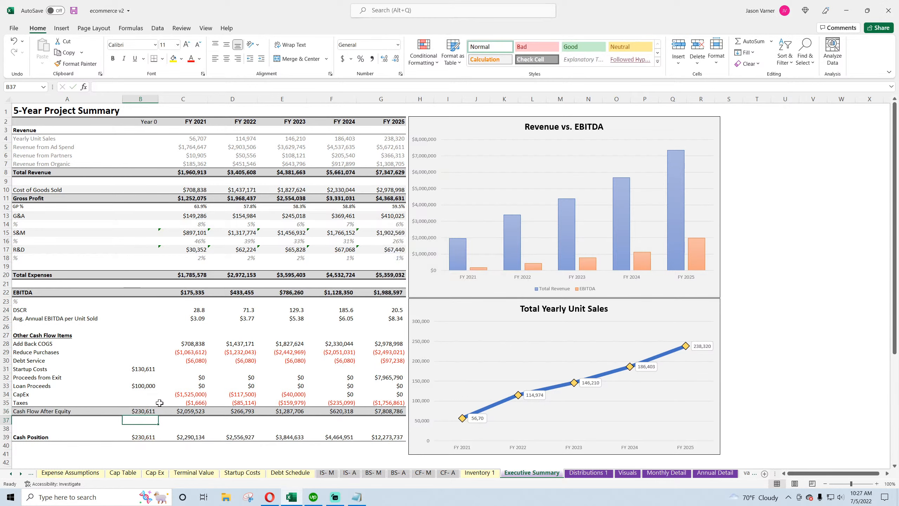
drag(152, 413, 398, 416)
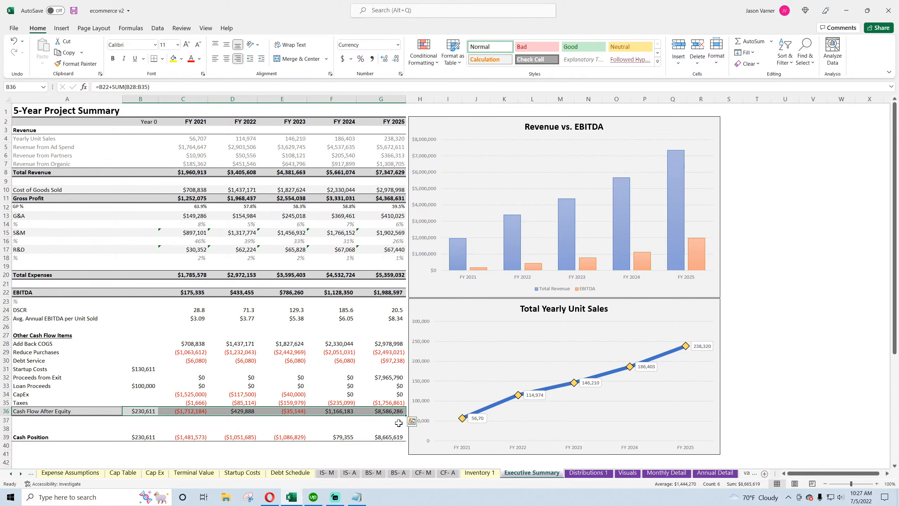
Add a check in G41 subtracting the Annual Detail's cumulative cash flow I305 from the FY 2025 Cash Position
scroll(391, 445, down, 4)
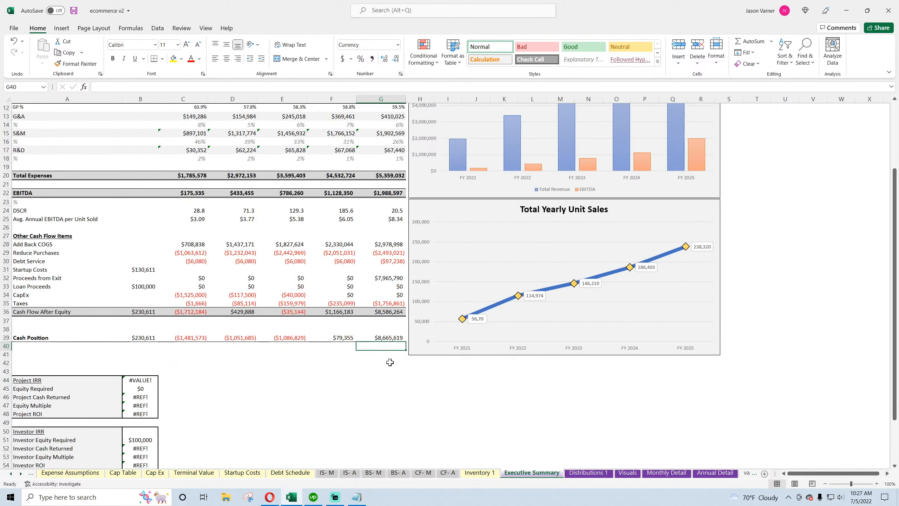
click(390, 354)
text(=)
click(389, 338)
text(-)
click(715, 472)
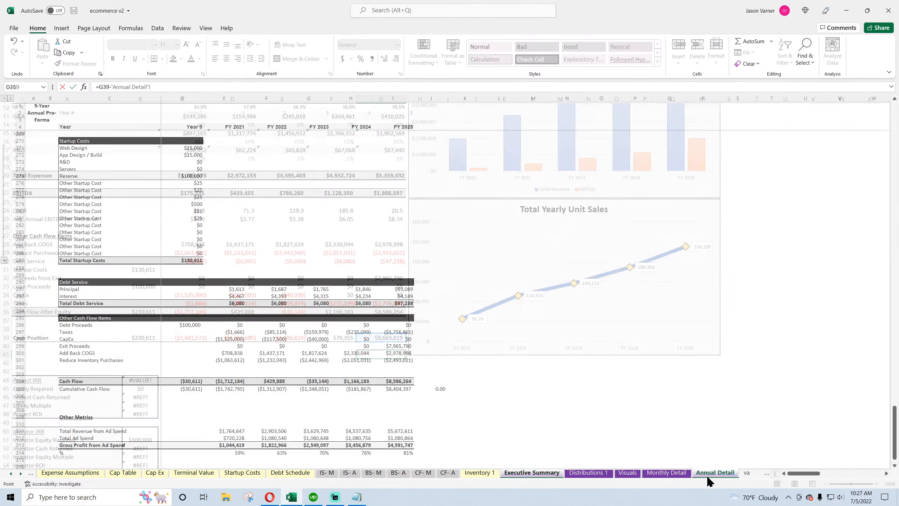
scroll(471, 397, down, 8)
click(402, 311)
key(Return)
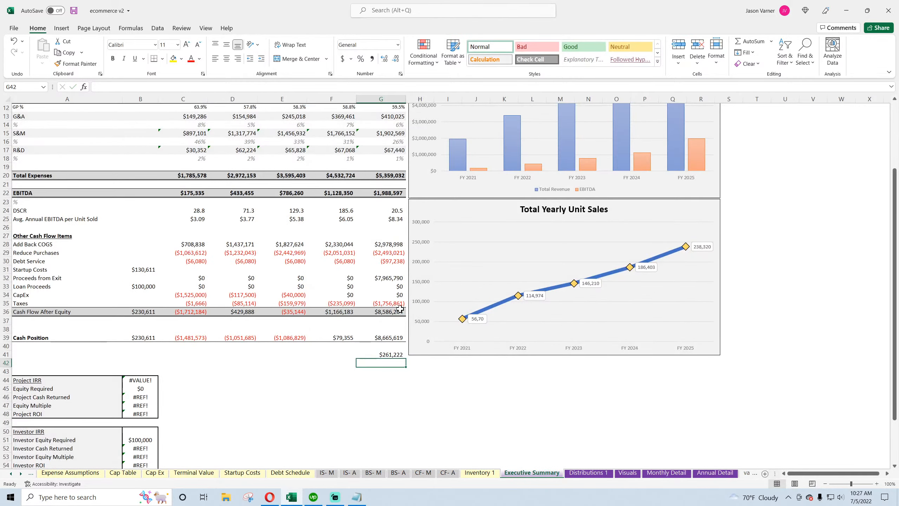
Format the check cell G41 as a Number with two decimal places
click(387, 354)
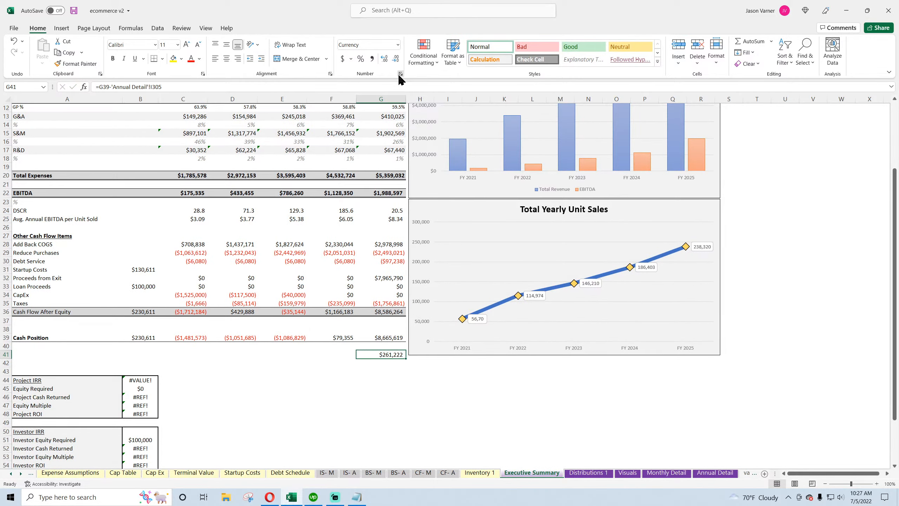
key(ctrl+1)
click(35, 312)
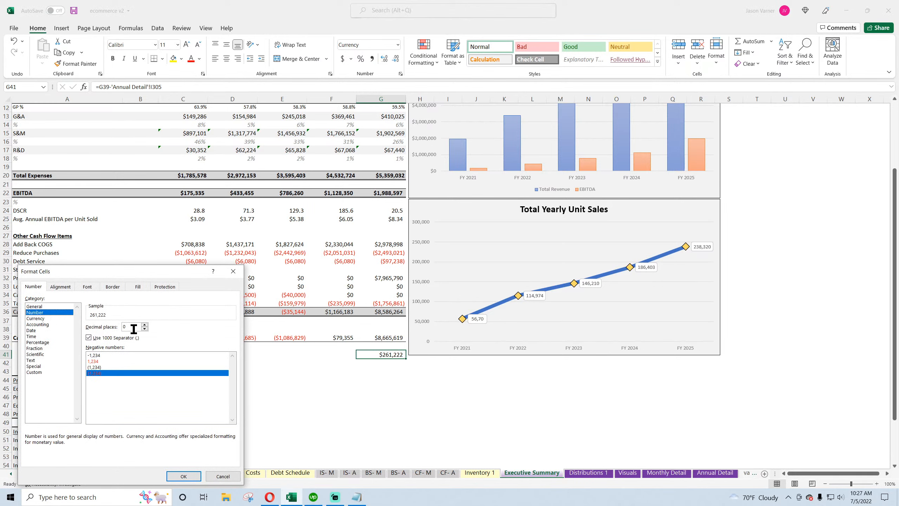
click(183, 476)
click(331, 388)
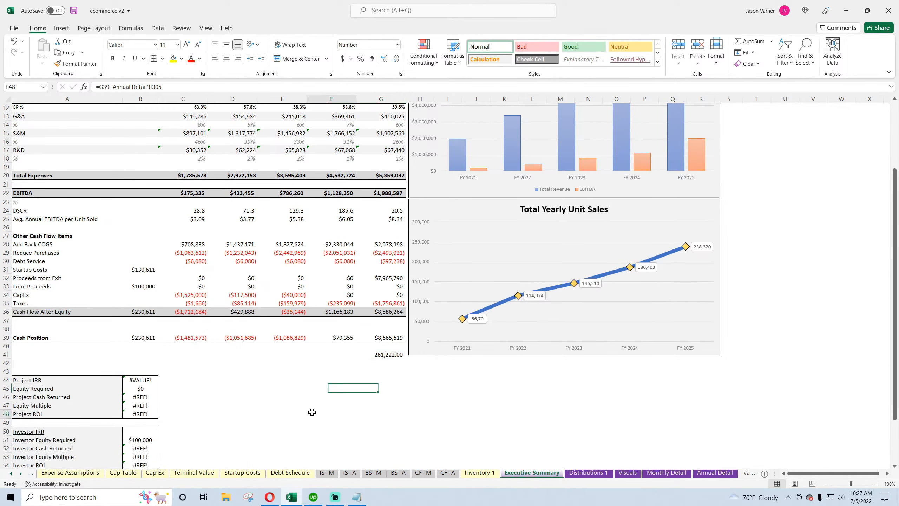
click(312, 413)
click(387, 354)
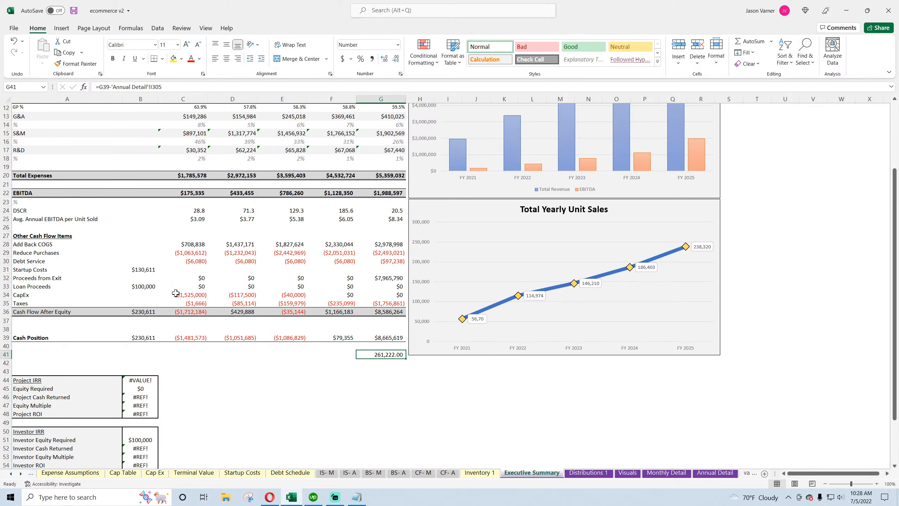
Make the Year 0 Startup Costs link negative, as minus the Annual Detail's D287
drag(196, 244, 193, 258)
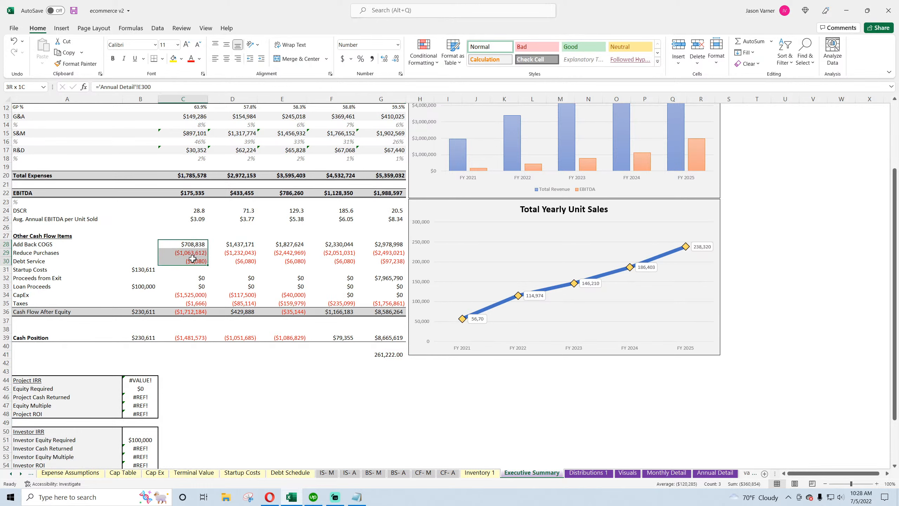
click(142, 269)
double_click(140, 311)
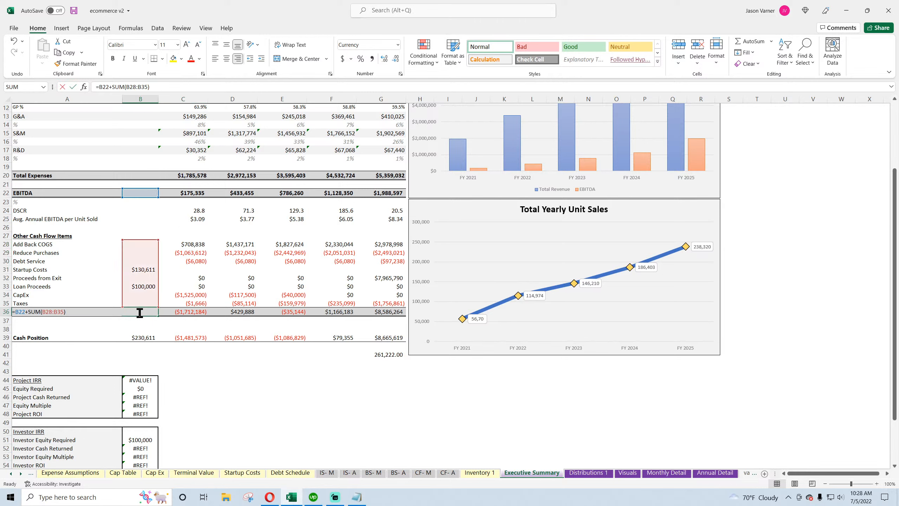
key(Escape)
click(142, 269)
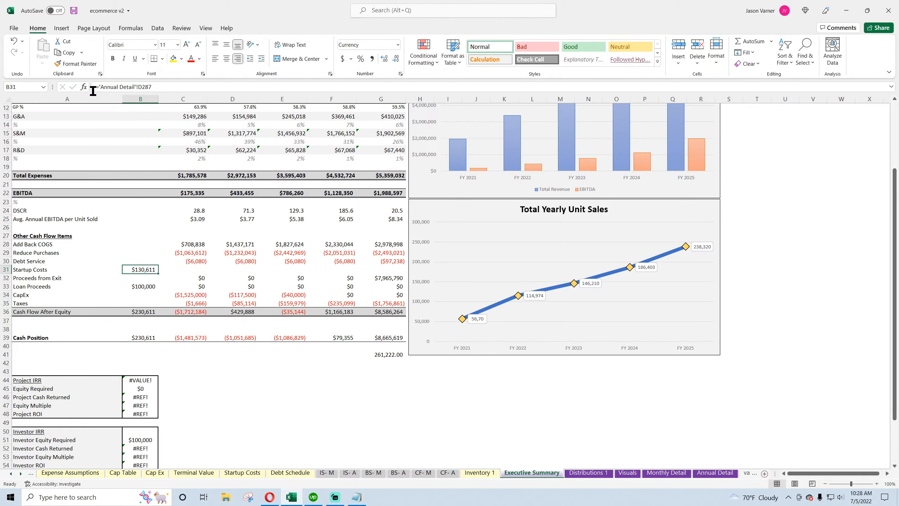
click(97, 86)
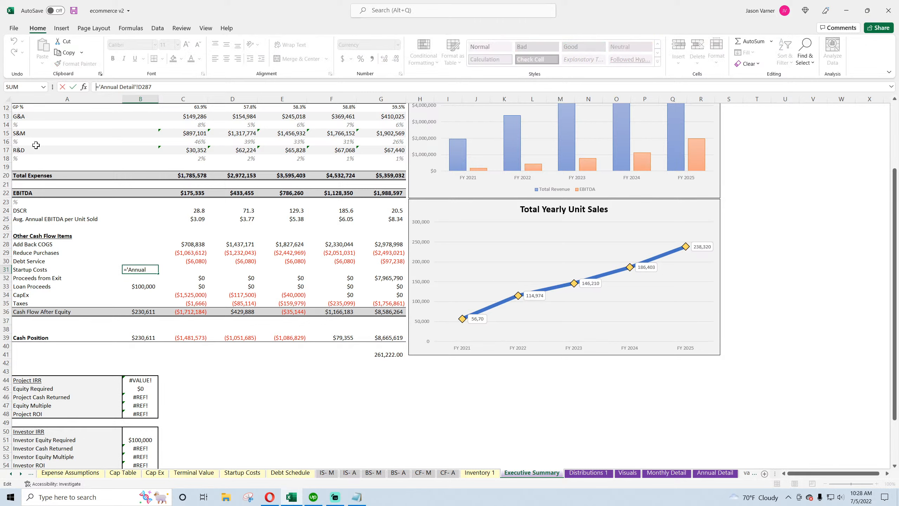
text(-)
key(Return)
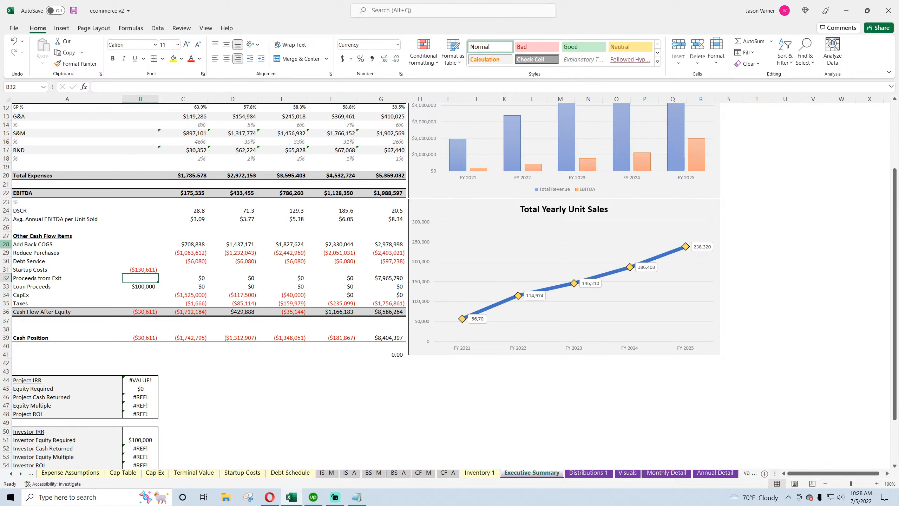
Save the workbook
click(399, 354)
click(74, 10)
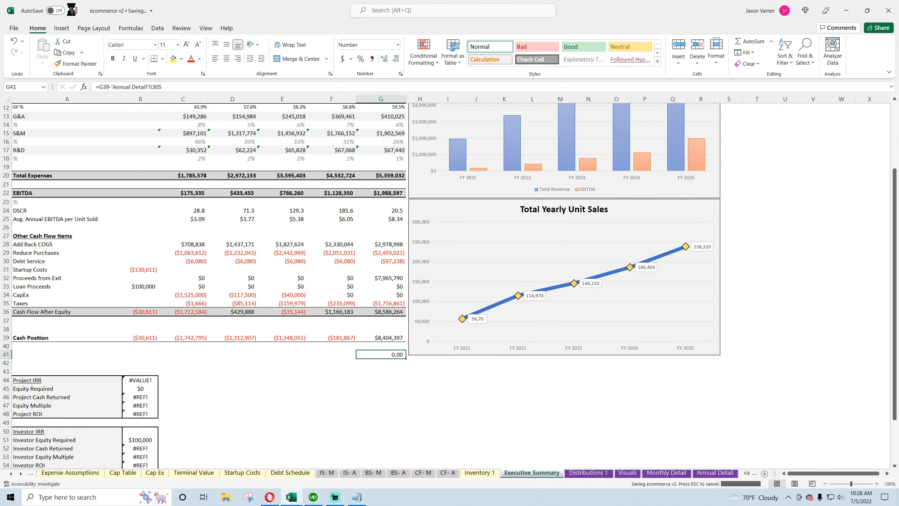
Examine the Project IRR formula in the return metrics section below the cash flows
scroll(559, 319, up, 4)
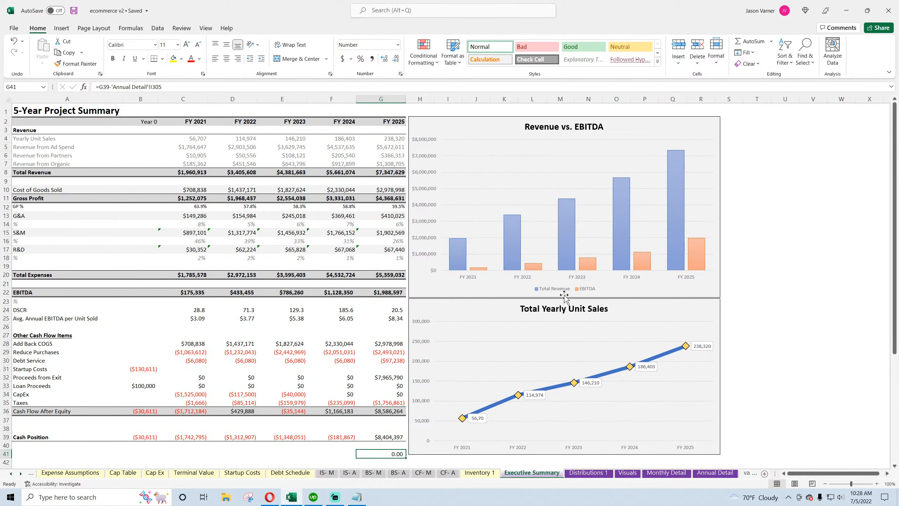
click(780, 265)
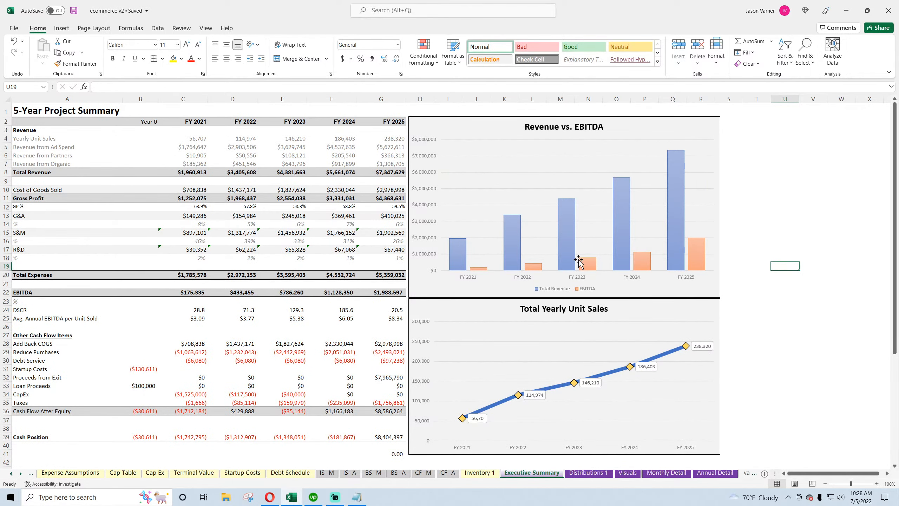
scroll(778, 251, down, 7)
click(143, 285)
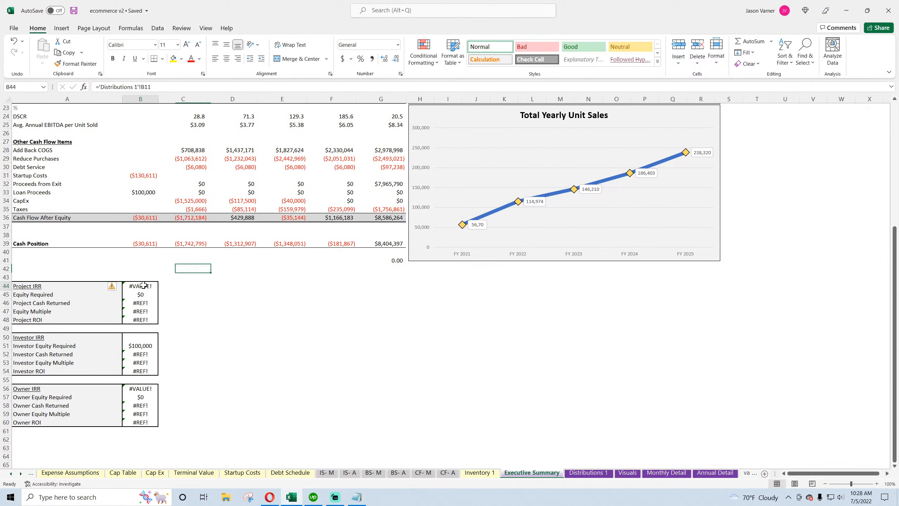
scroll(320, 318, up, 7)
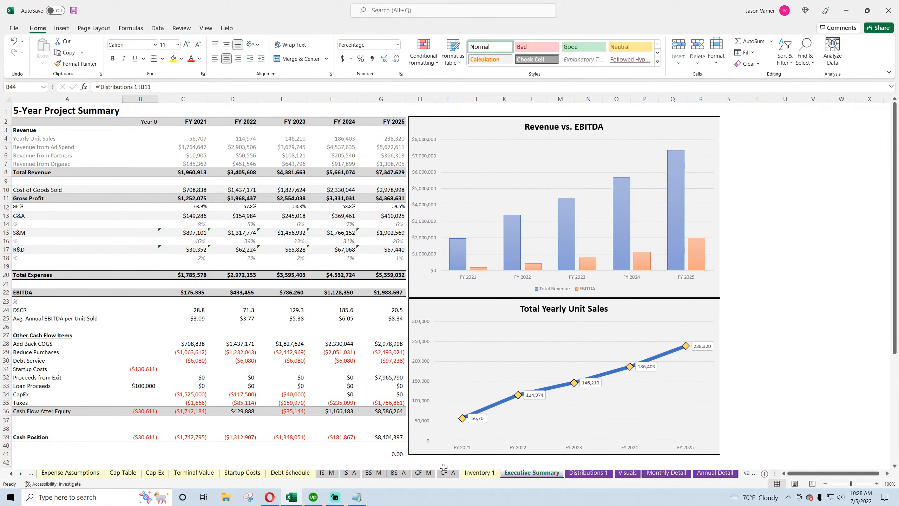
click(268, 502)
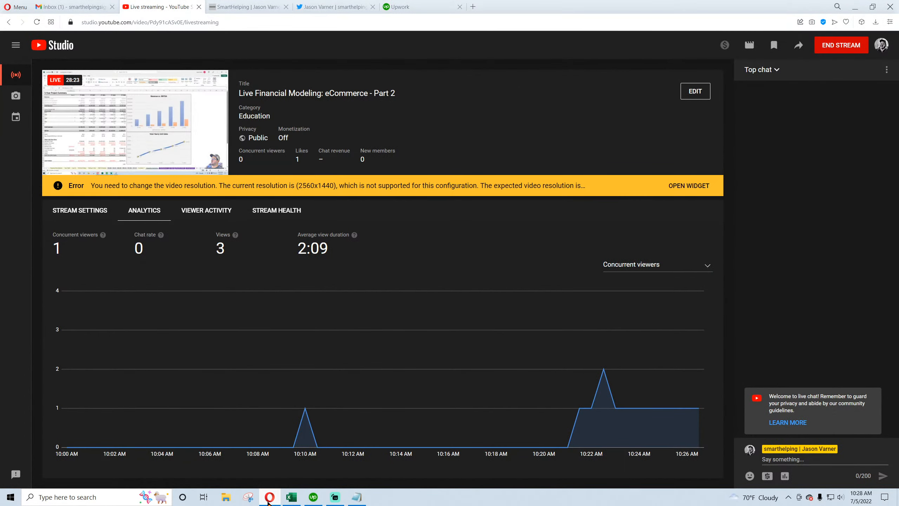
click(268, 502)
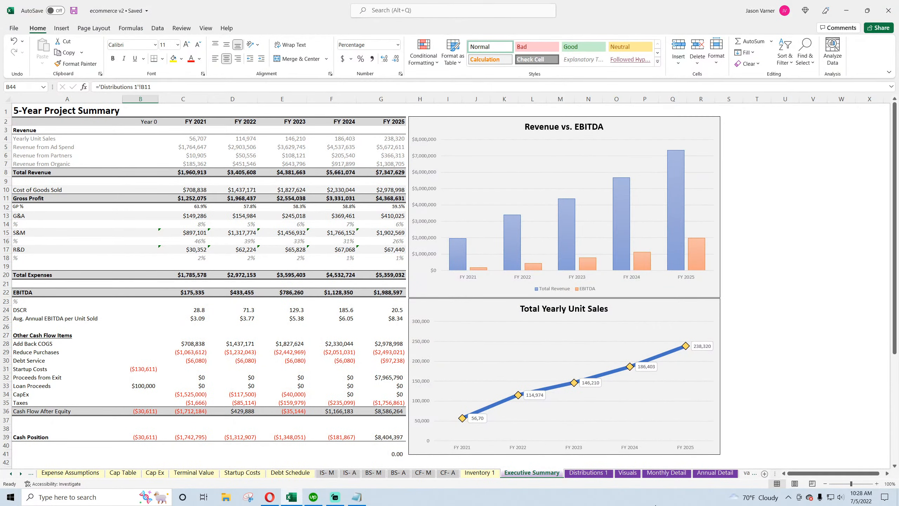
Inspect the Distributions 1 sheet's formulas for Remaining Equity to Use and Cash Flow
click(598, 476)
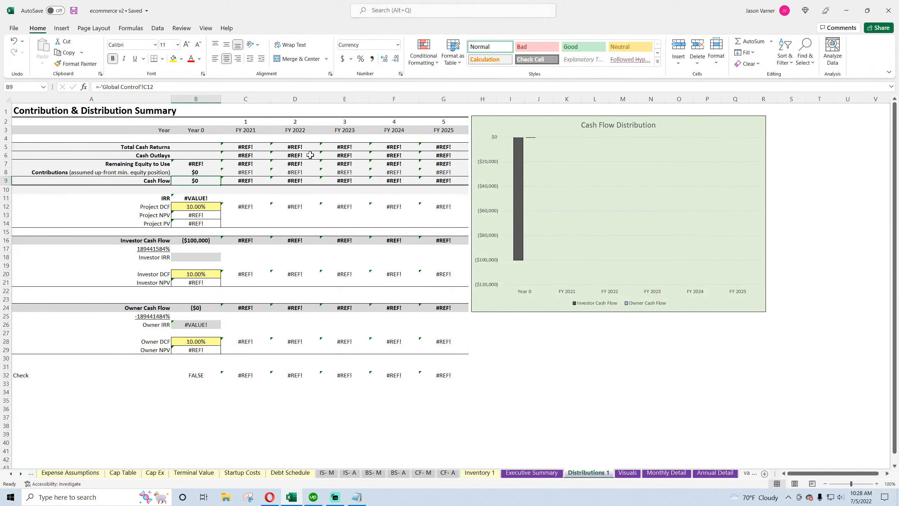
click(75, 13)
click(198, 164)
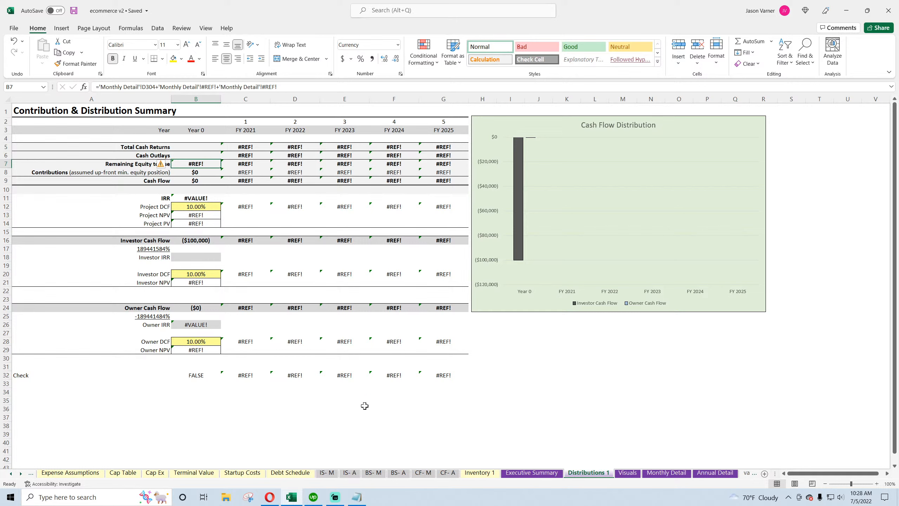
click(132, 163)
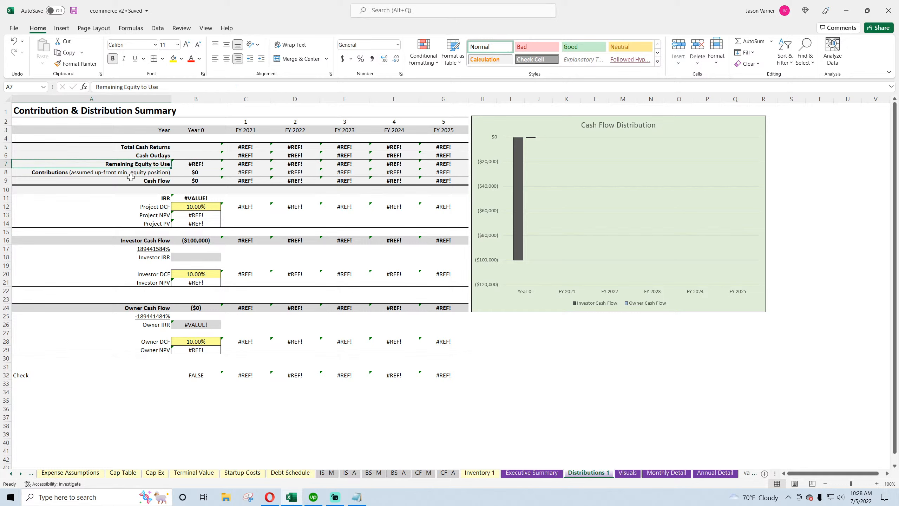
click(212, 168)
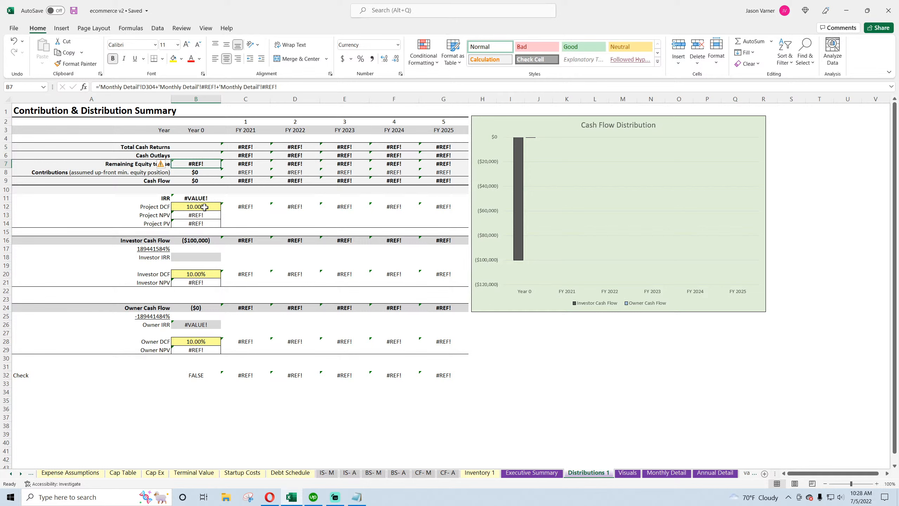
click(206, 182)
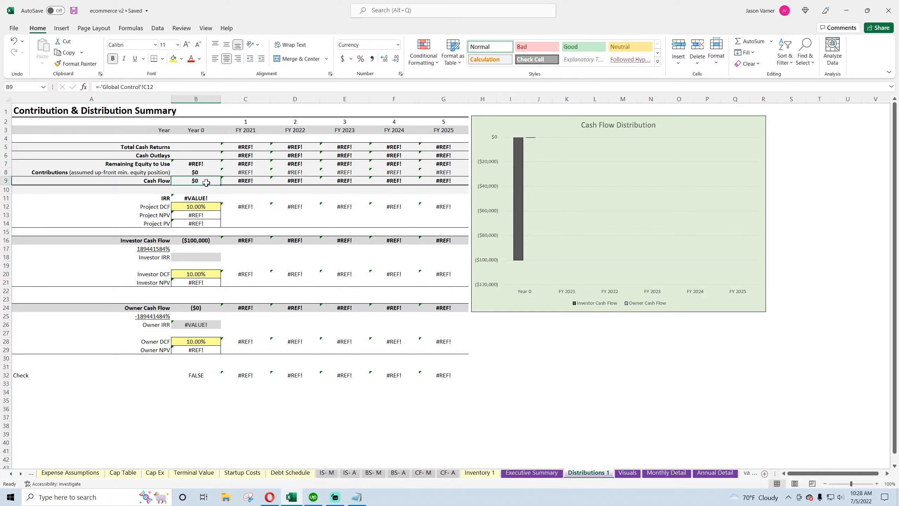
Set Year 0 Remaining Equity to Use to Global Control's C16 plus Monthly Detail's D304
click(200, 165)
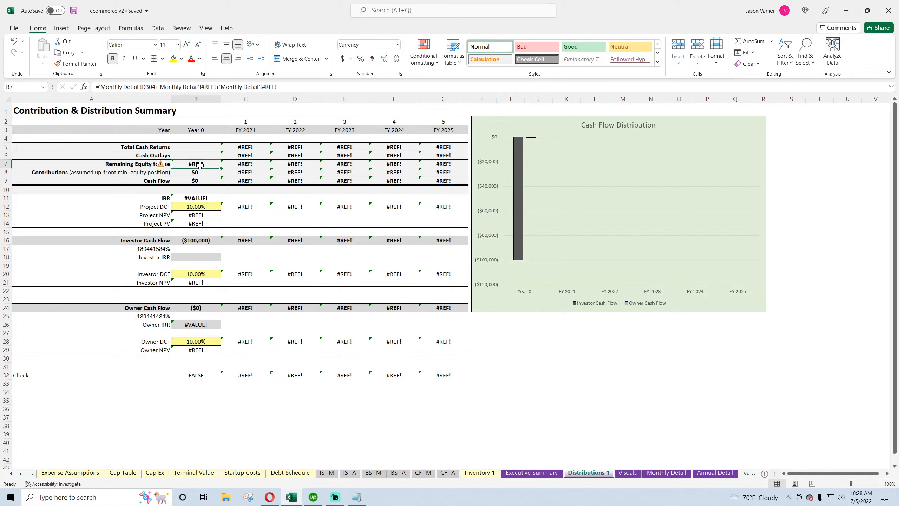
click(215, 188)
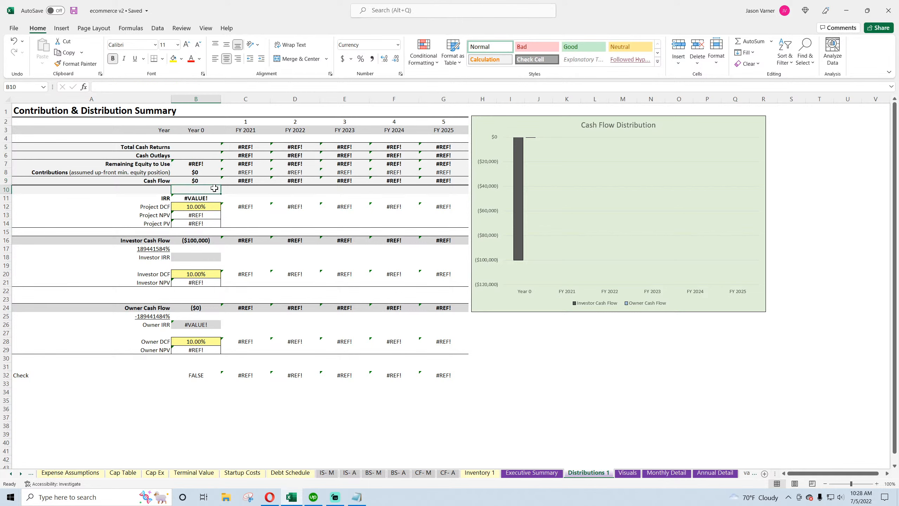
click(198, 162)
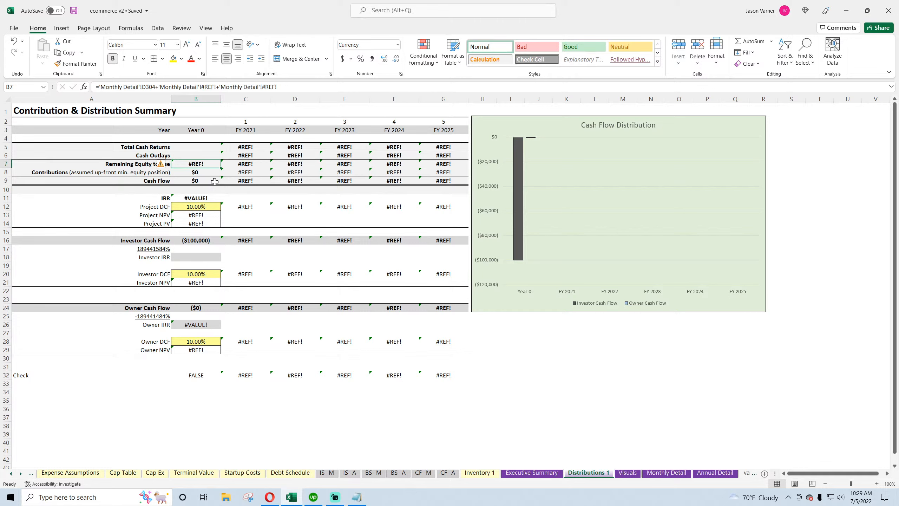
text(=)
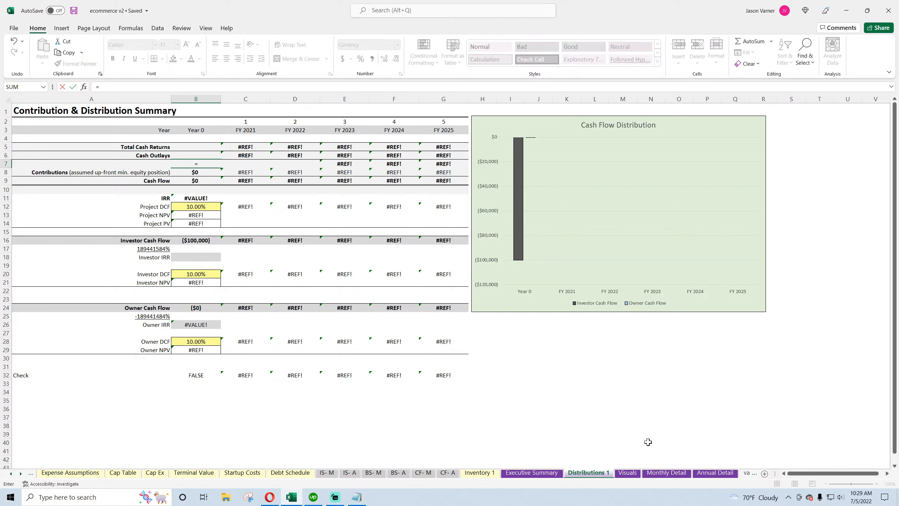
click(11, 473)
click(11, 473)
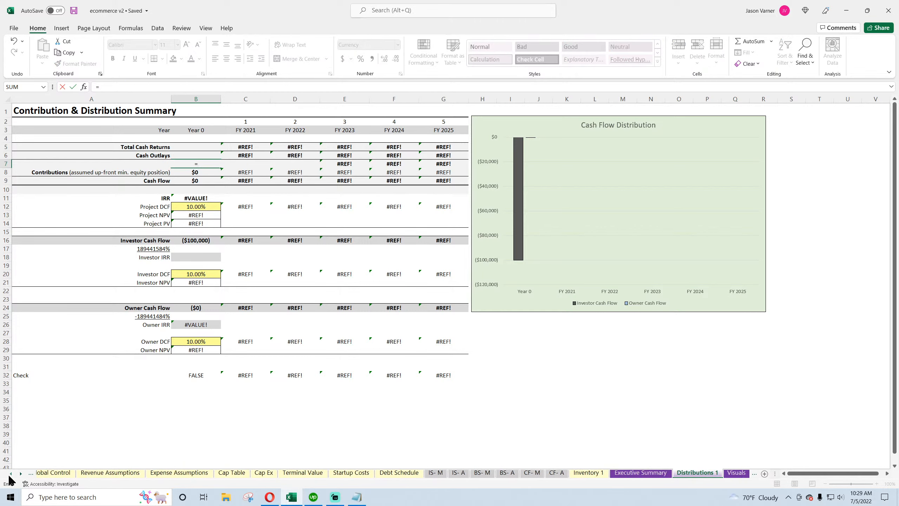
click(11, 473)
click(89, 473)
click(187, 237)
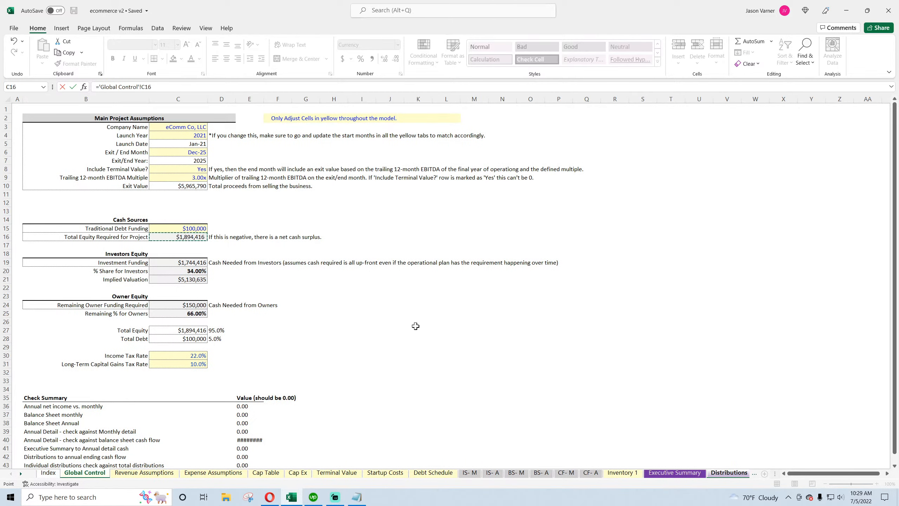
text(+)
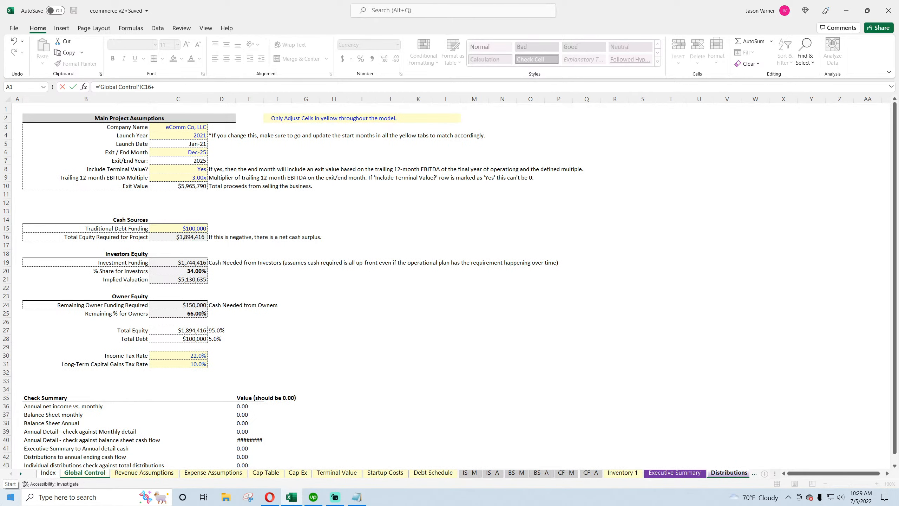
click(21, 473)
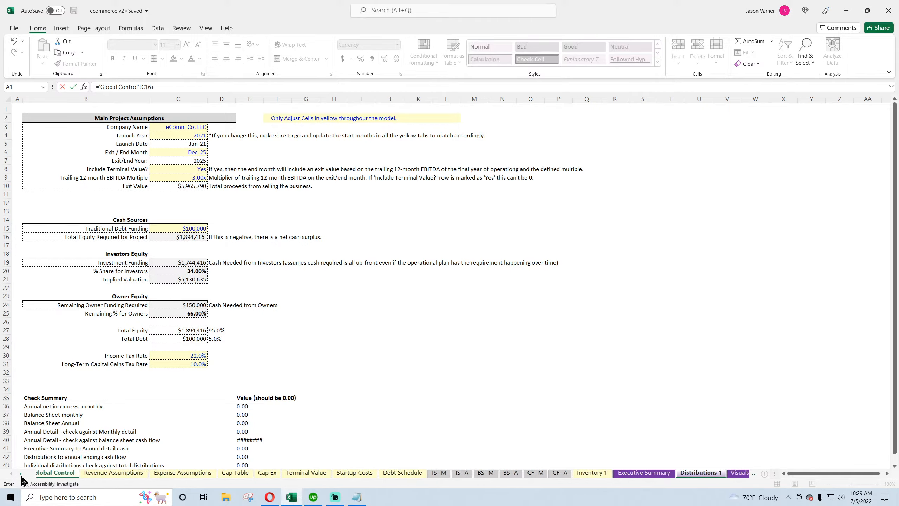
click(21, 473)
click(21, 474)
click(21, 474)
click(21, 473)
click(602, 474)
scroll(161, 342, down, 20)
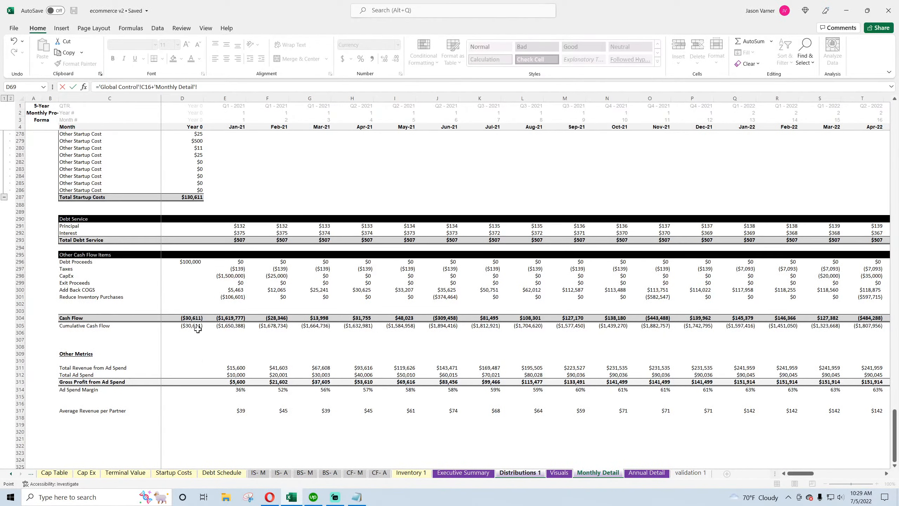
key(Escape)
click(199, 163)
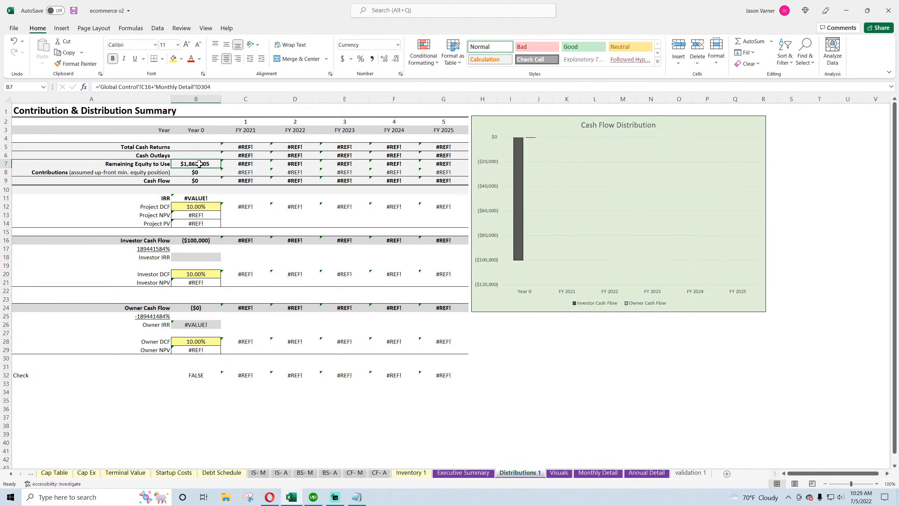
Set Year 0 Contributions to minus Global Control's C16 and make Year 0 Cash Flow equal the Contributions cell
click(197, 172)
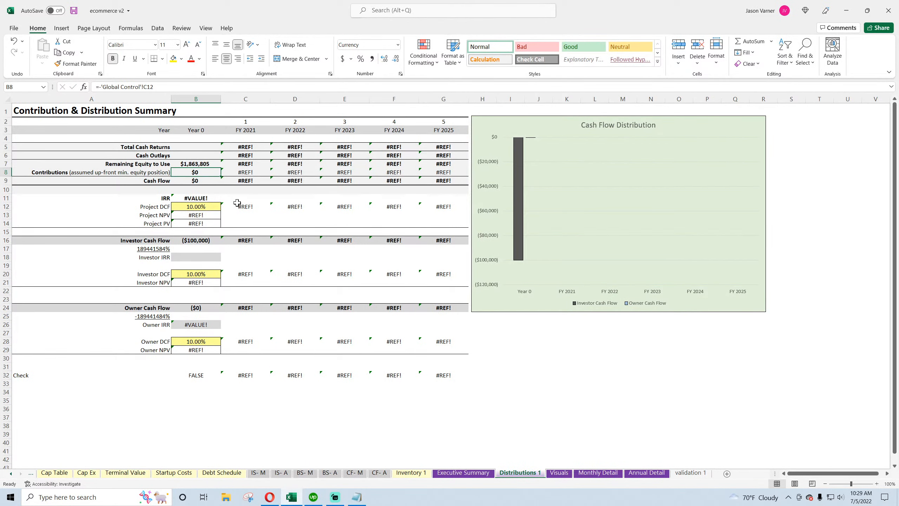
text(=-)
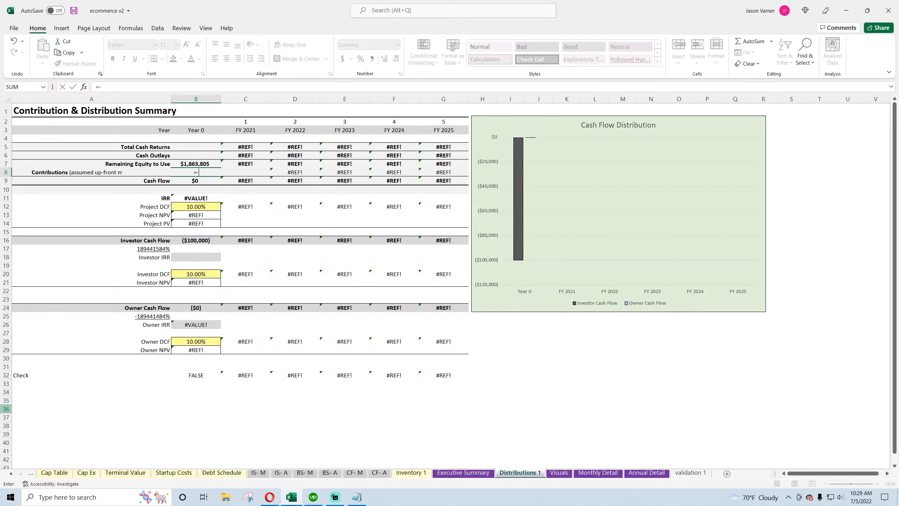
click(11, 473)
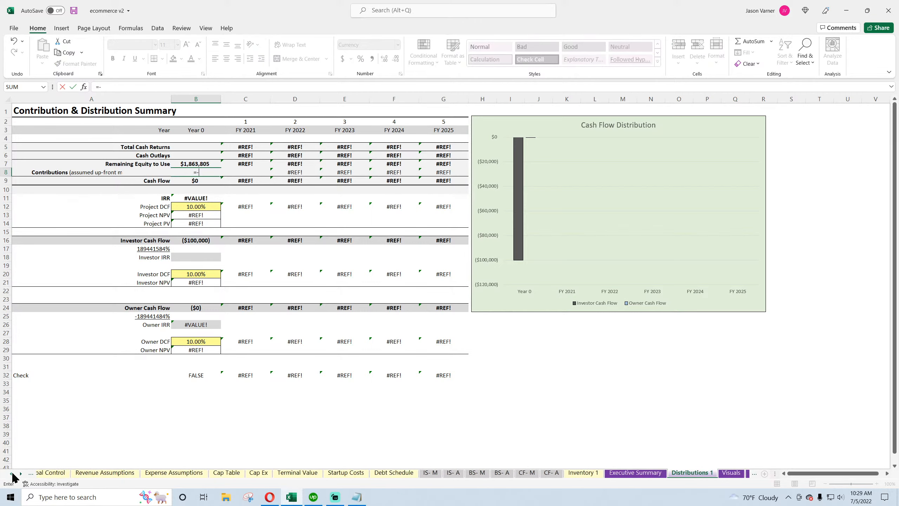
click(71, 471)
click(191, 237)
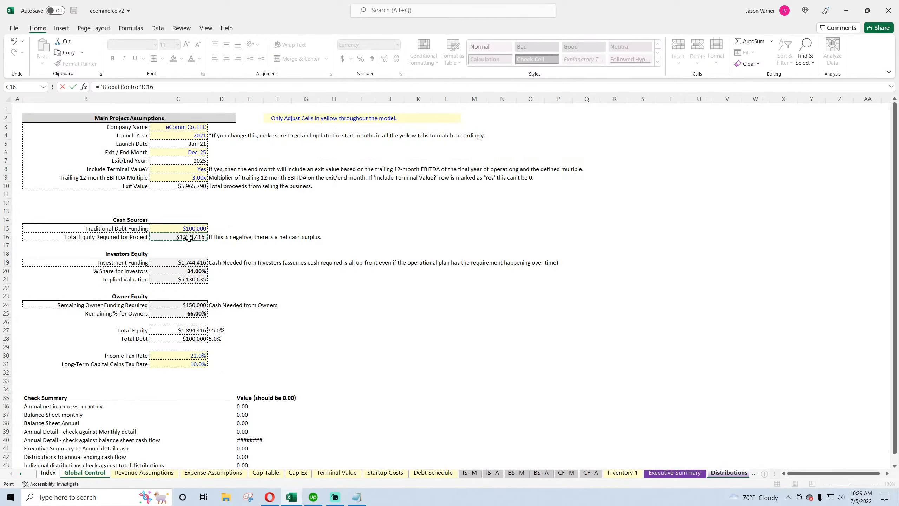
key(Return)
text(=)
click(200, 172)
key(Return)
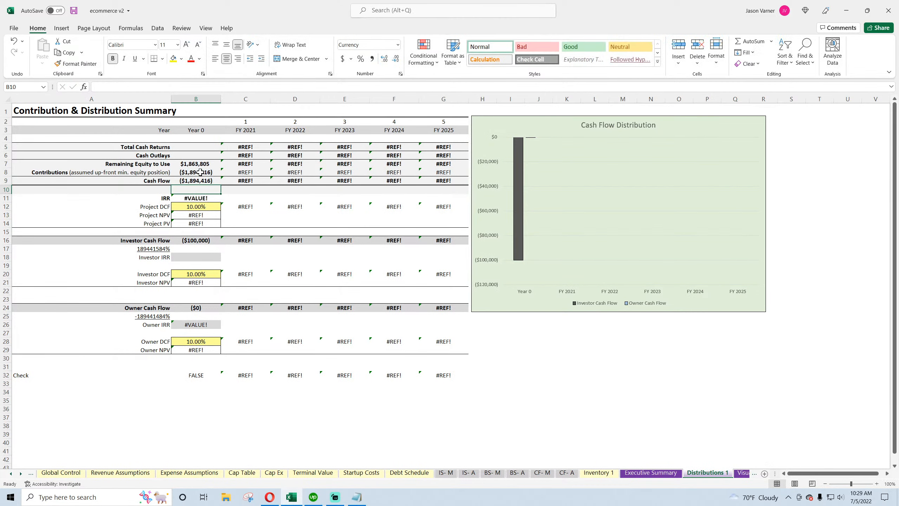
Enter FY 2021 Total Cash Returns as a SUMIFS of Monthly Detail row 304 for values >0 where row 2 matches the year in C2
click(244, 146)
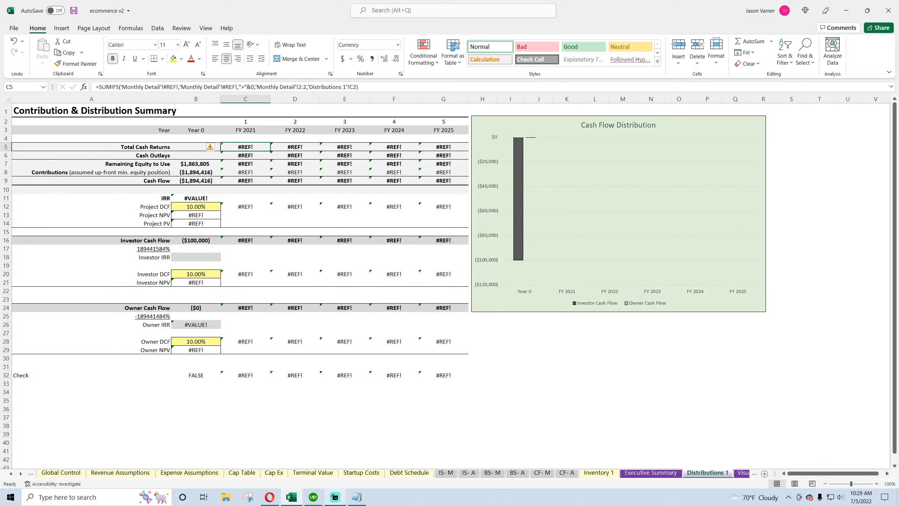
text(=sumifs()
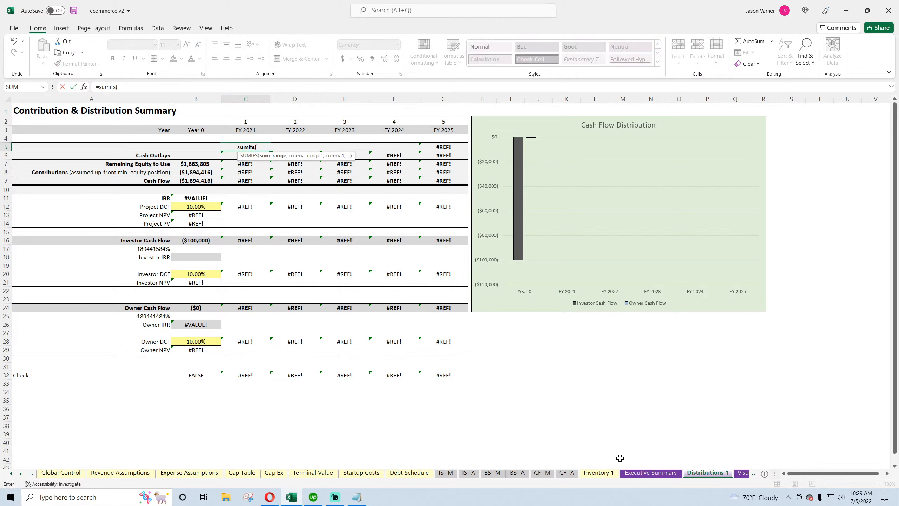
click(21, 473)
click(20, 474)
click(21, 473)
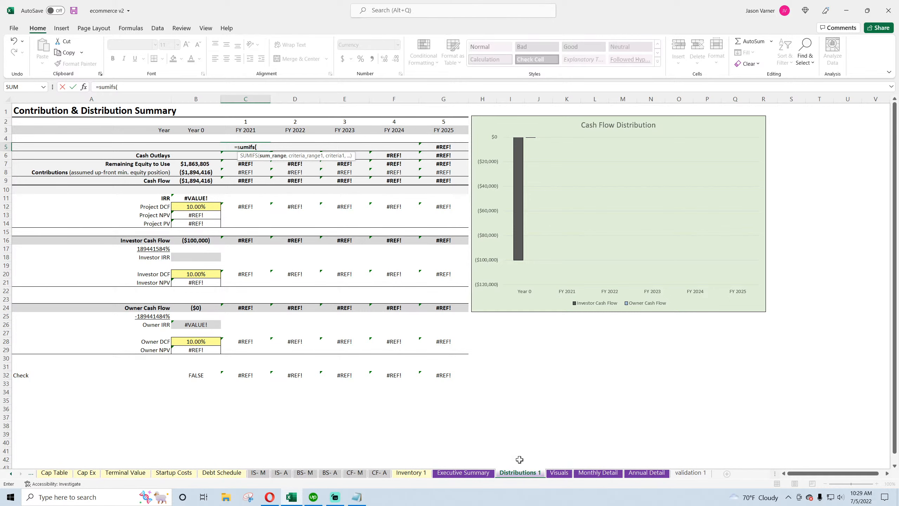
click(596, 473)
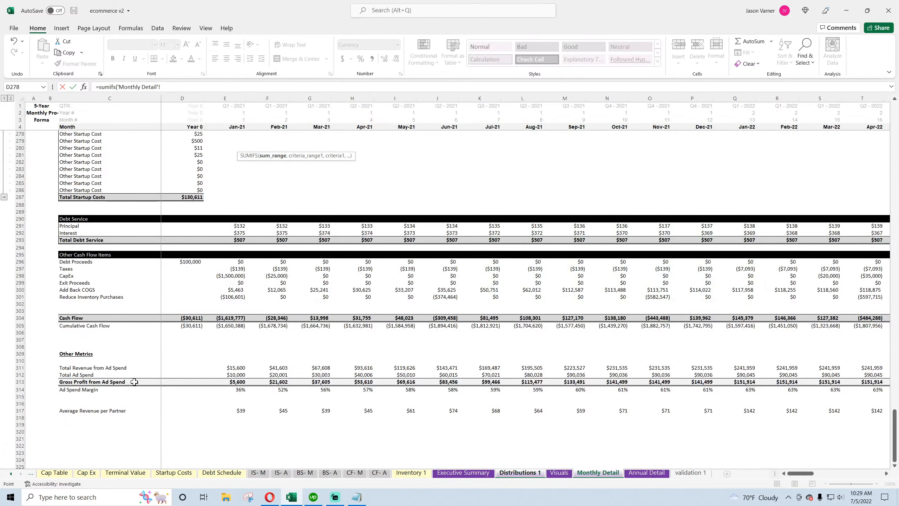
click(20, 318)
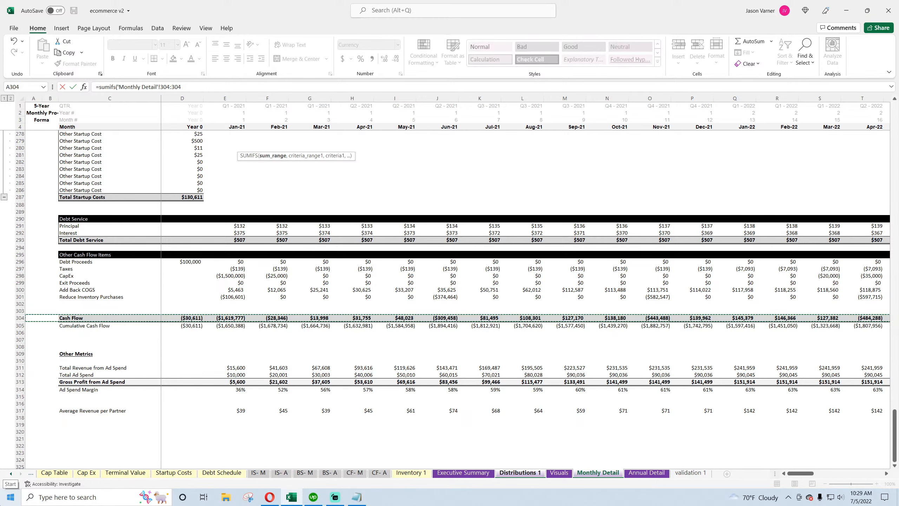
text(,)
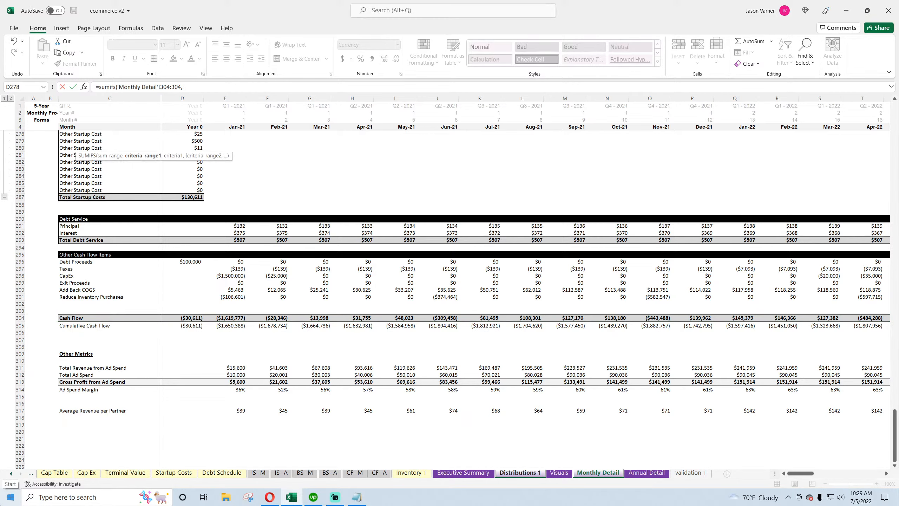
click(19, 318)
text(,")
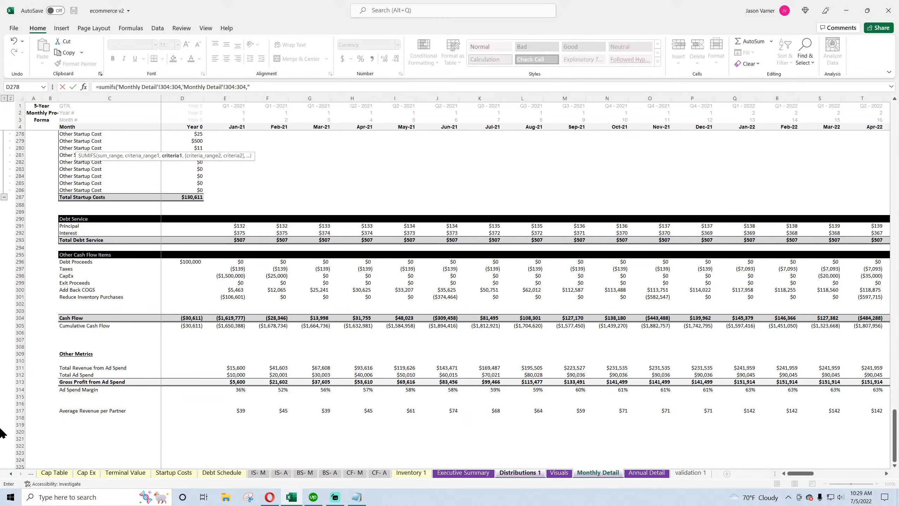
text(>"&0,)
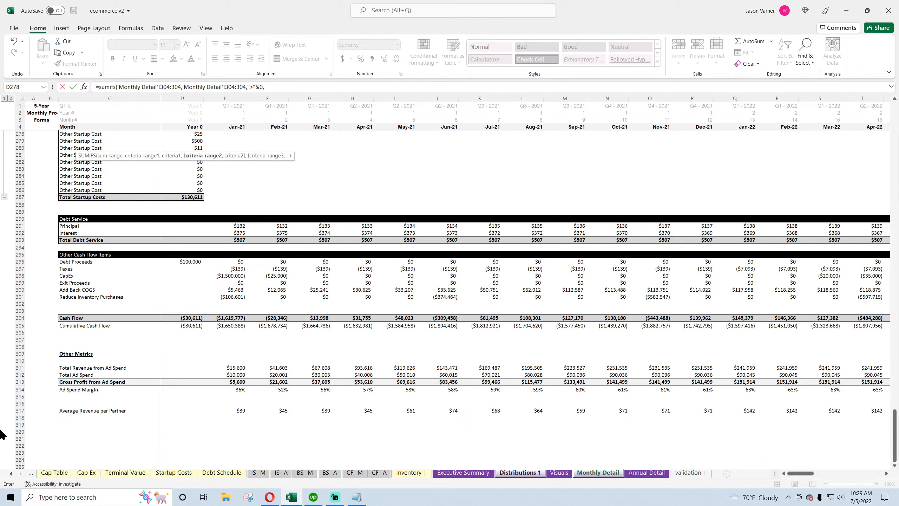
drag(20, 120, 19, 107)
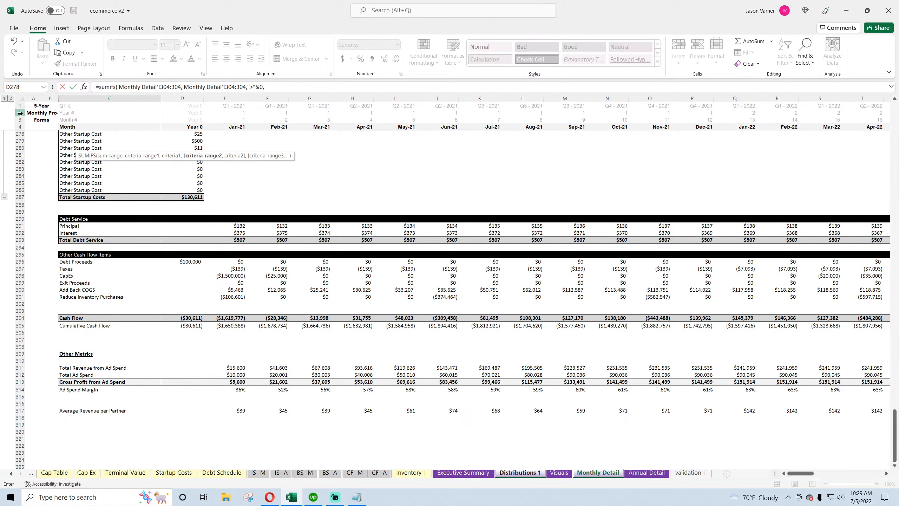
key(BackSpace)
key(BackSpace)
key(BackSpace)
text(2:2,)
click(514, 473)
click(239, 121)
key(Return)
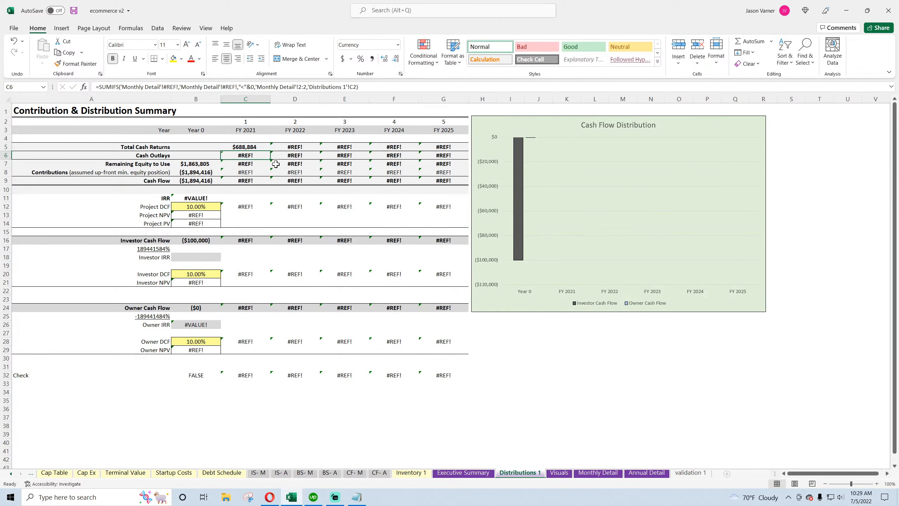
Copy the SUMIFS into FY 2021 Cash Outlays with a "<"&0 criterion, then fill the cash flow rows through FY 2025
click(262, 149)
triple_click(130, 85)
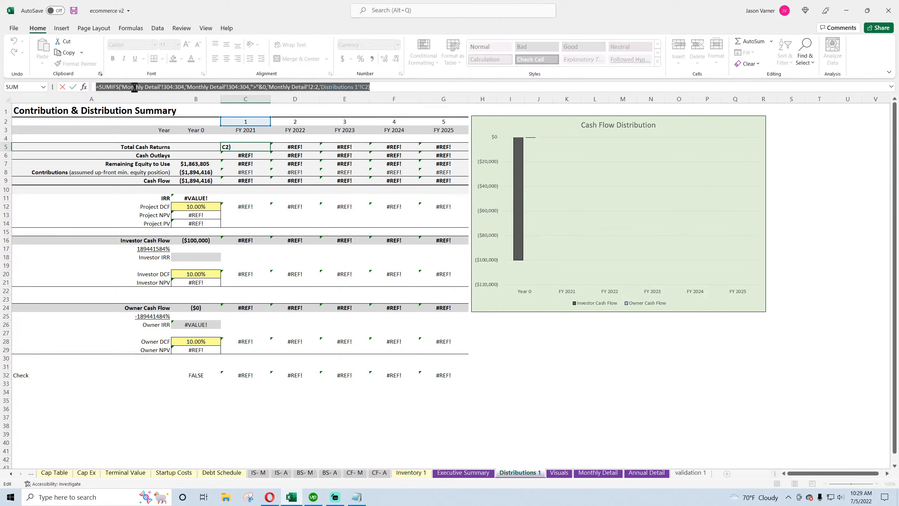
right_click(133, 87)
click(157, 104)
key(Return)
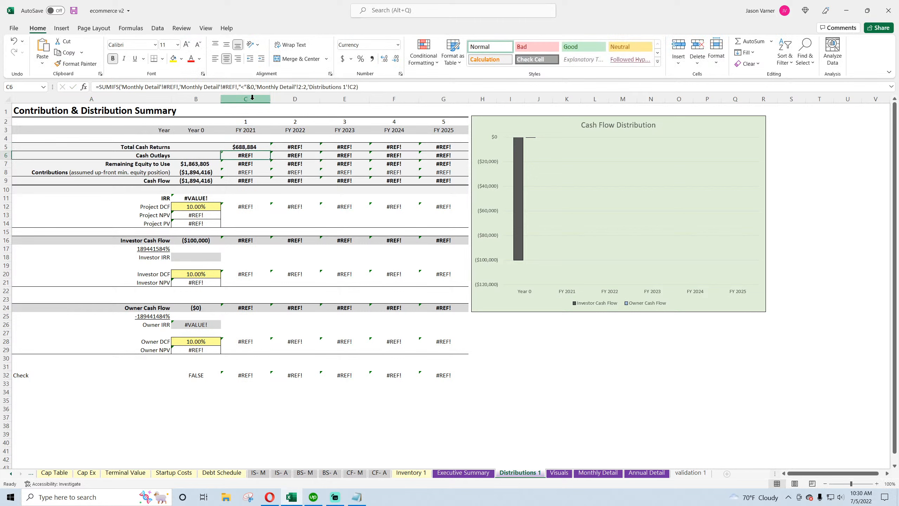
triple_click(381, 88)
right_click(113, 89)
click(140, 114)
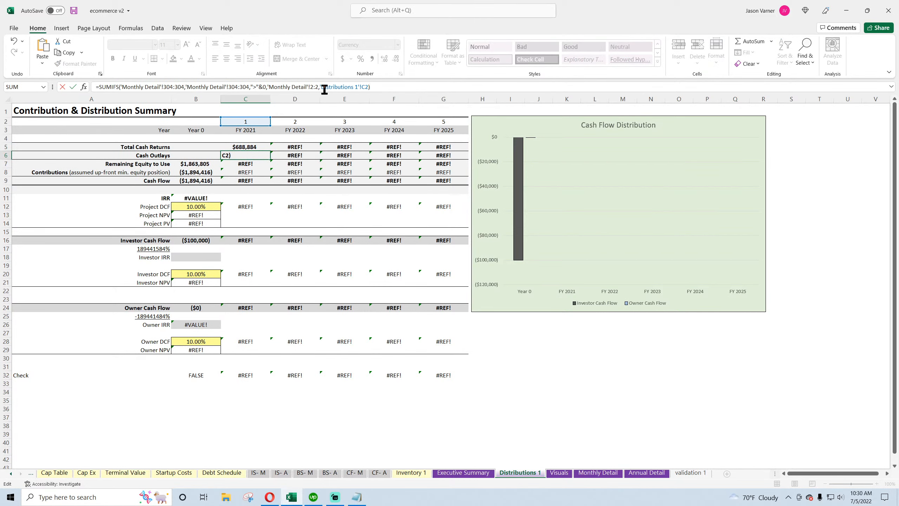
click(257, 87)
key(BackSpace)
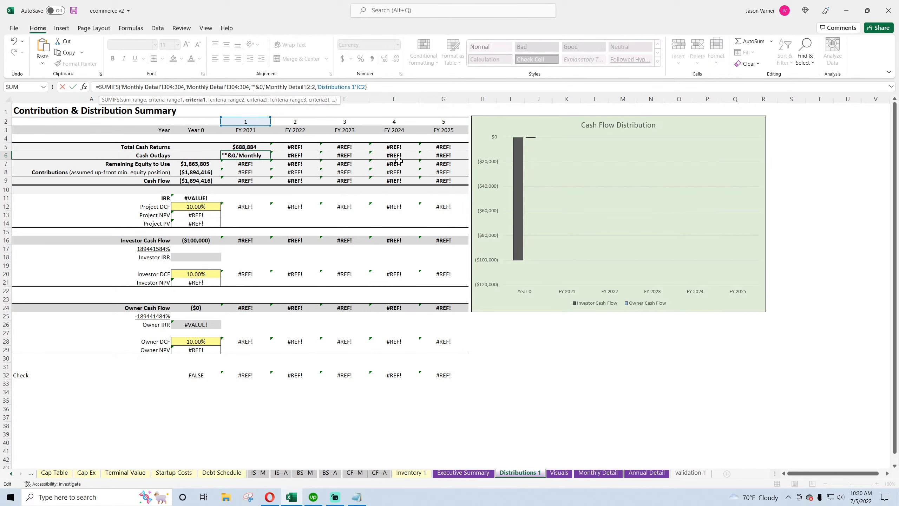
key(Return)
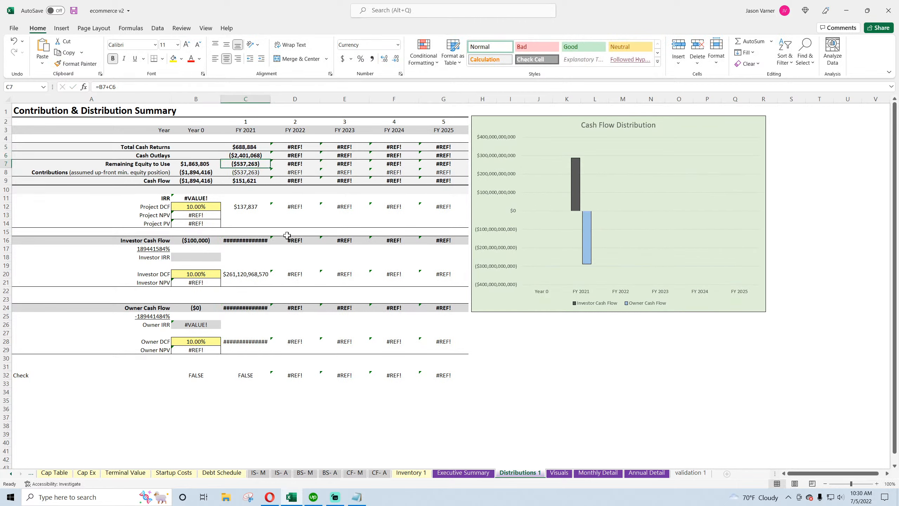
drag(254, 144, 447, 161)
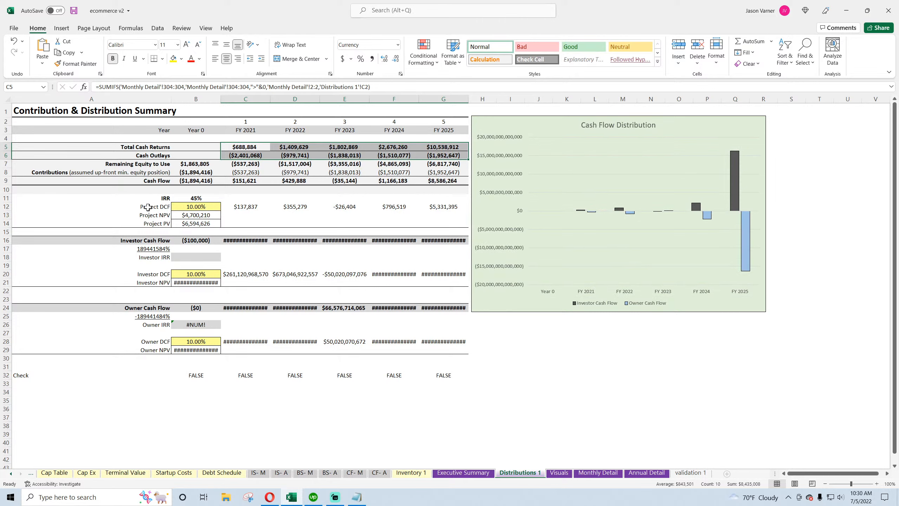
Set the investor ownership share cell in A17 to equal Global Control's % Share for Investors (C20)
click(154, 249)
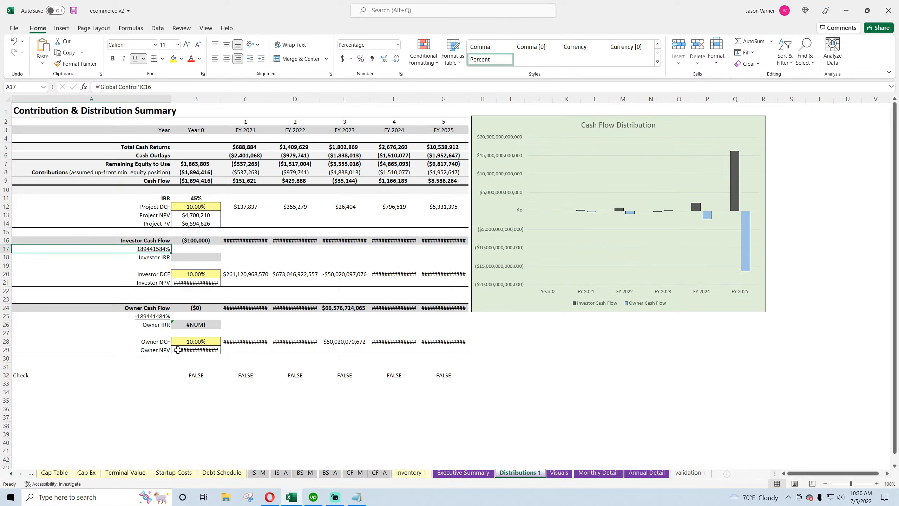
text(=)
click(10, 474)
click(10, 474)
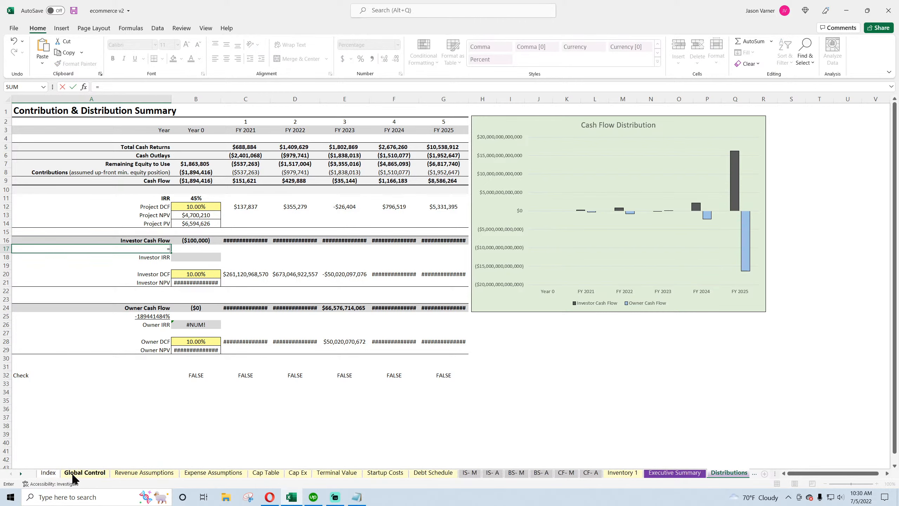
click(90, 473)
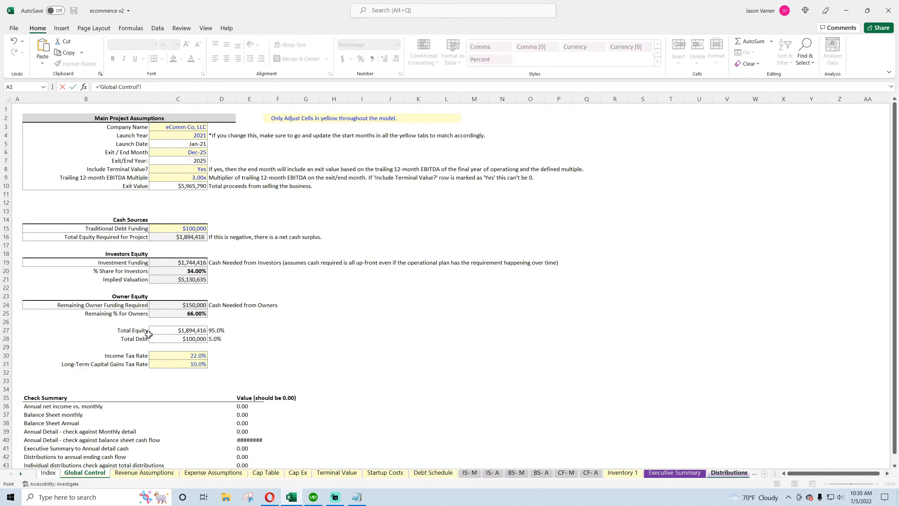
click(193, 271)
key(Return)
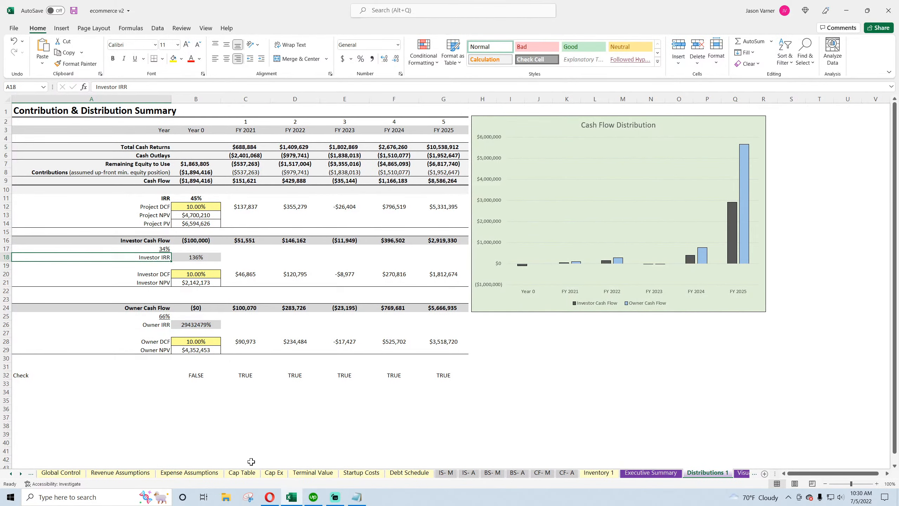
Examine the Cap Table ownership totals and the owner share and Owner IRR formulas on Distributions 1
click(244, 472)
scroll(143, 366, down, 11)
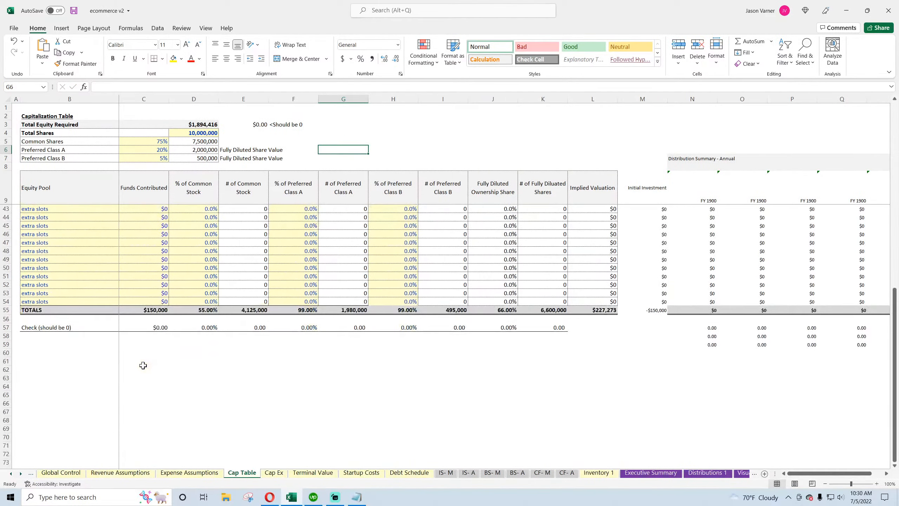
scroll(143, 365, up, 7)
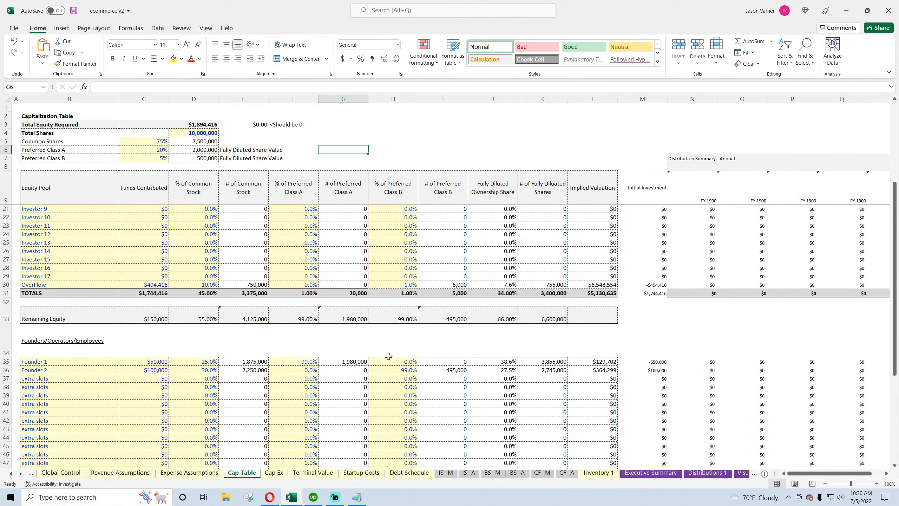
click(507, 293)
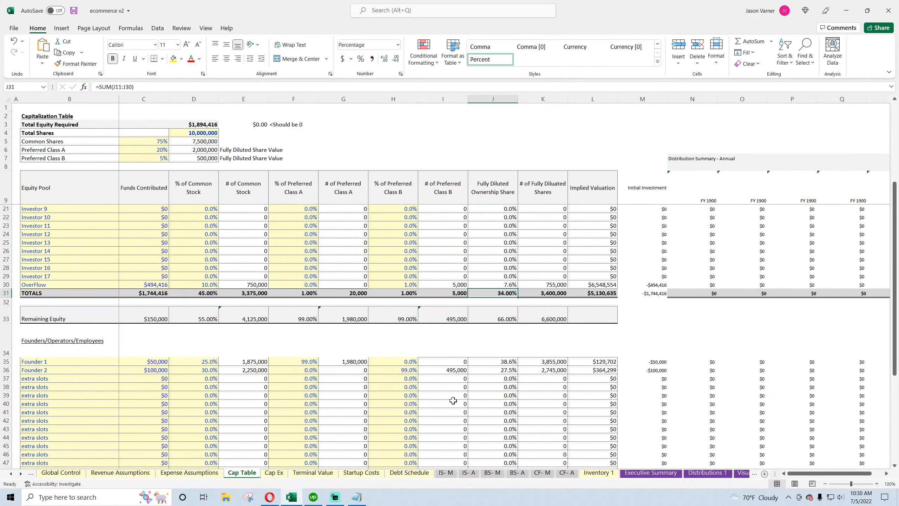
scroll(453, 400, up, 4)
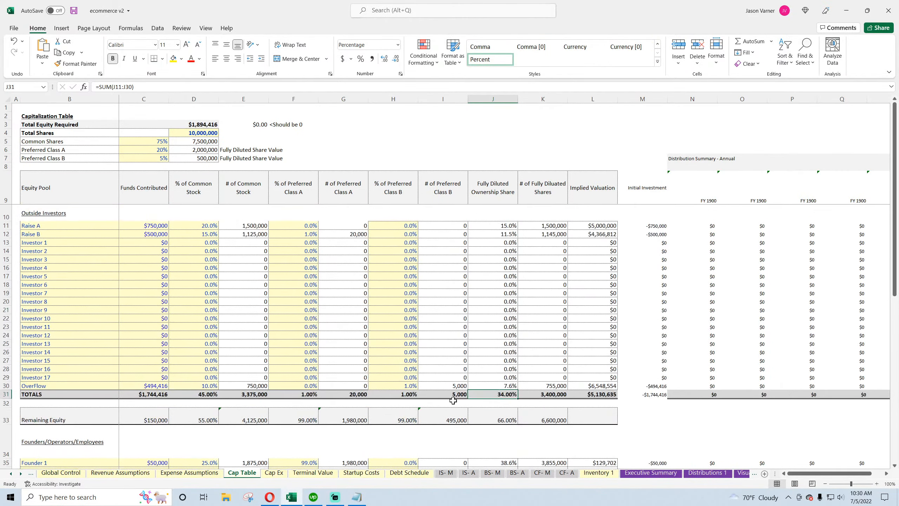
click(704, 474)
click(161, 317)
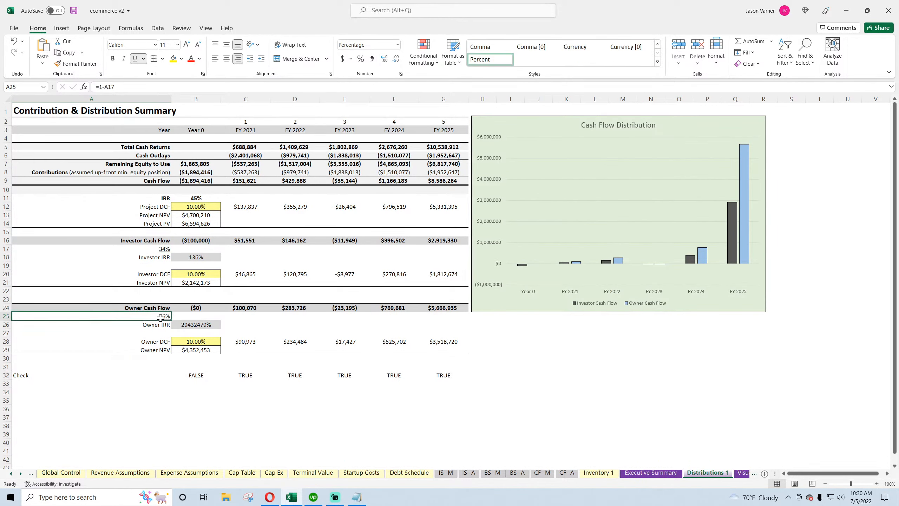
click(202, 325)
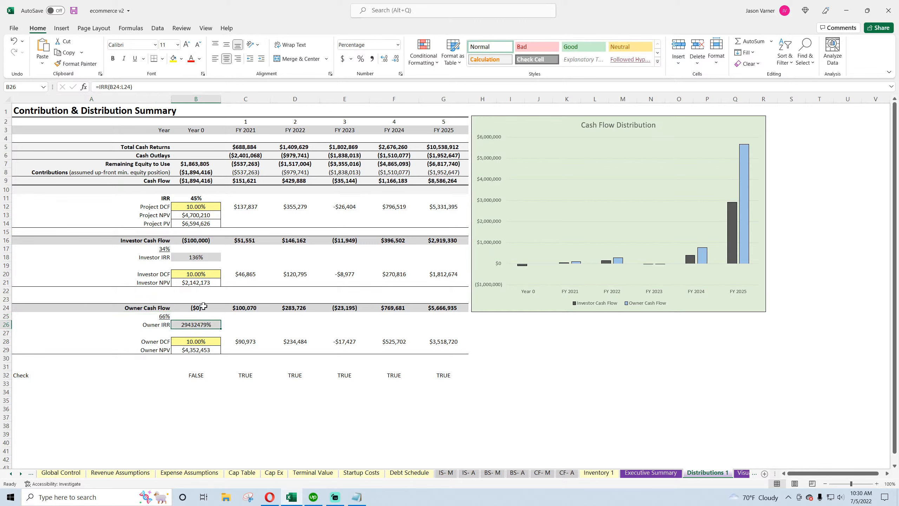
Set Year 0 Investor Cash Flow to minus Global Control's Investment Funding (C19)
click(195, 240)
text(=-)
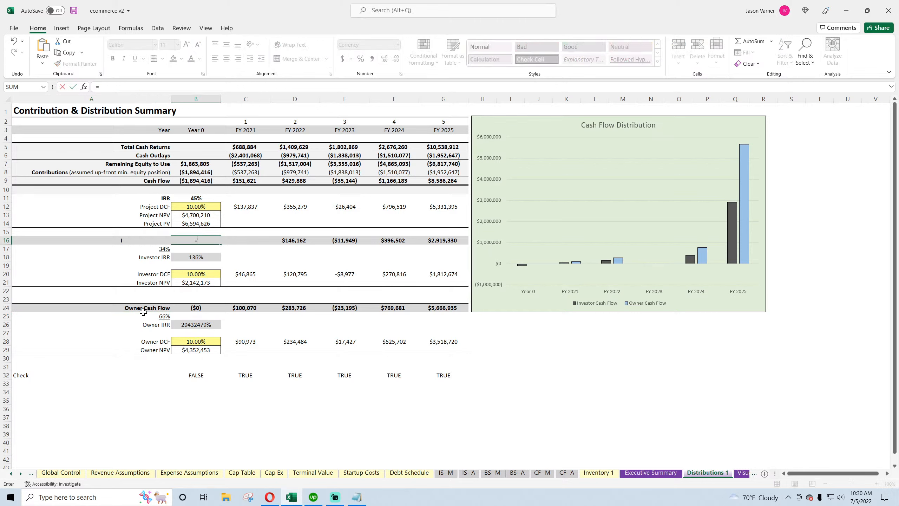
click(46, 476)
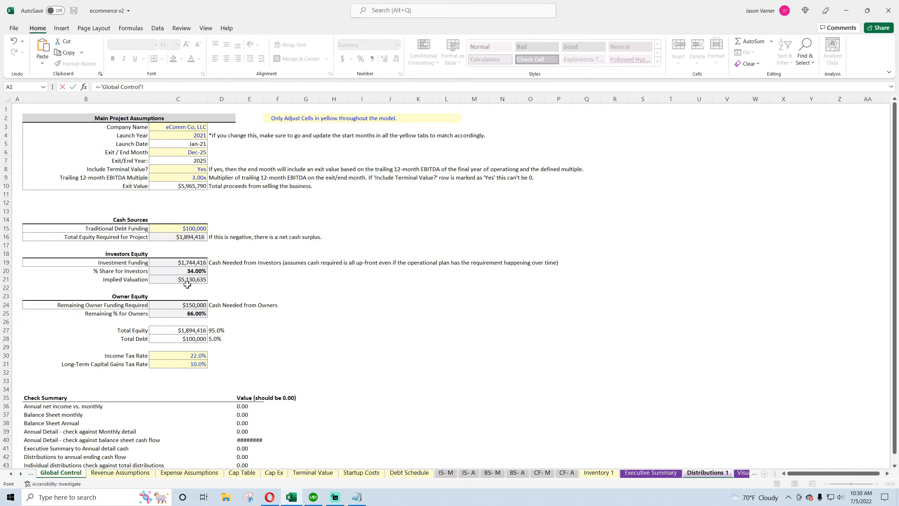
click(191, 264)
key(Return)
Set Year 0 Owner Cash Flow to minus Global Control's Remaining Owner Funding Required (C24)
click(197, 163)
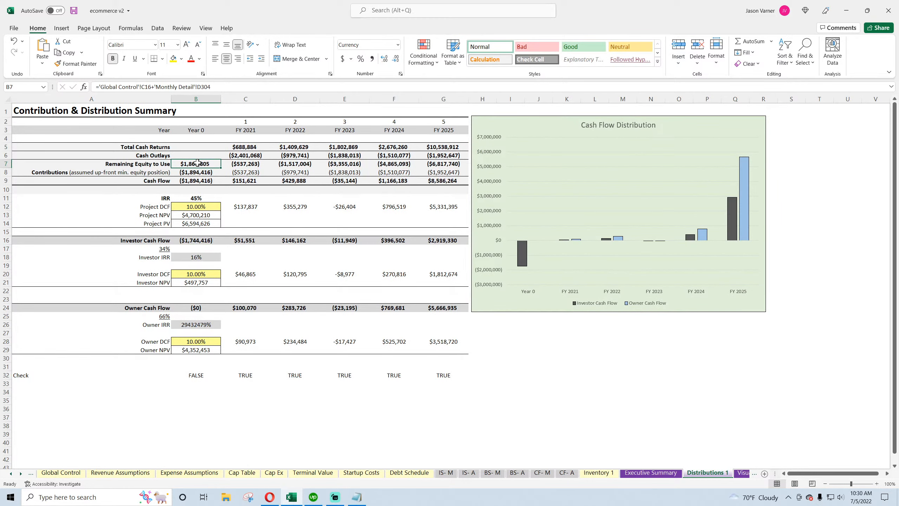
click(194, 316)
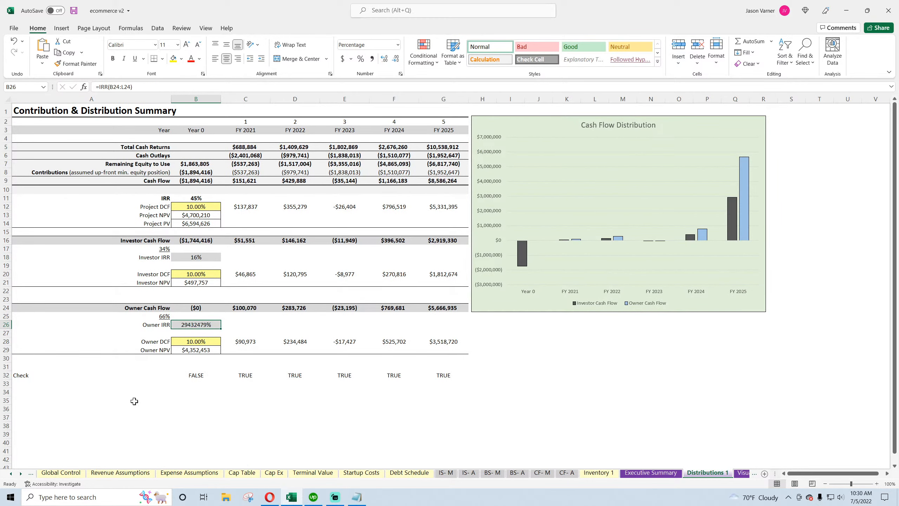
key(Up)
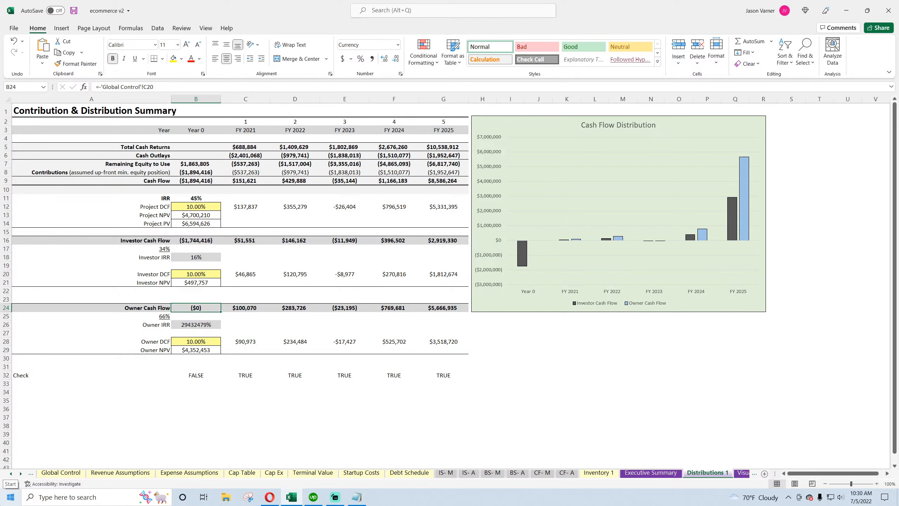
text(=-)
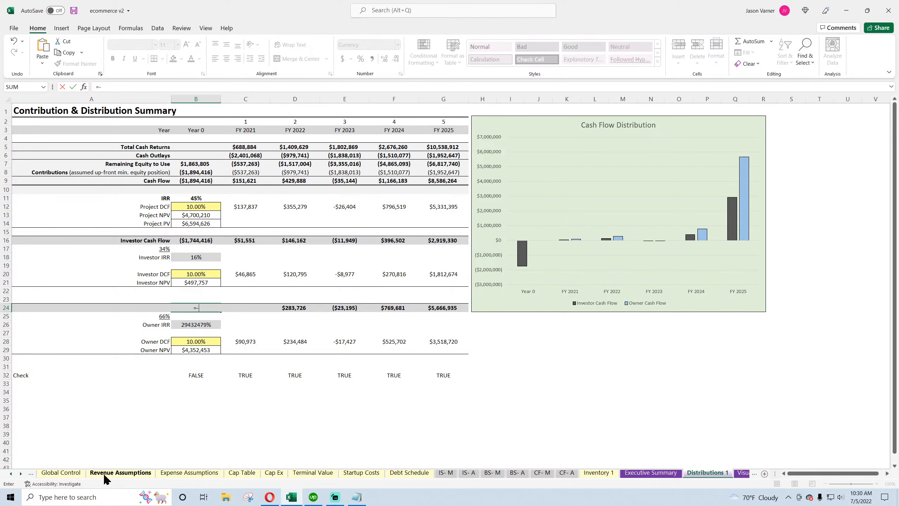
click(67, 474)
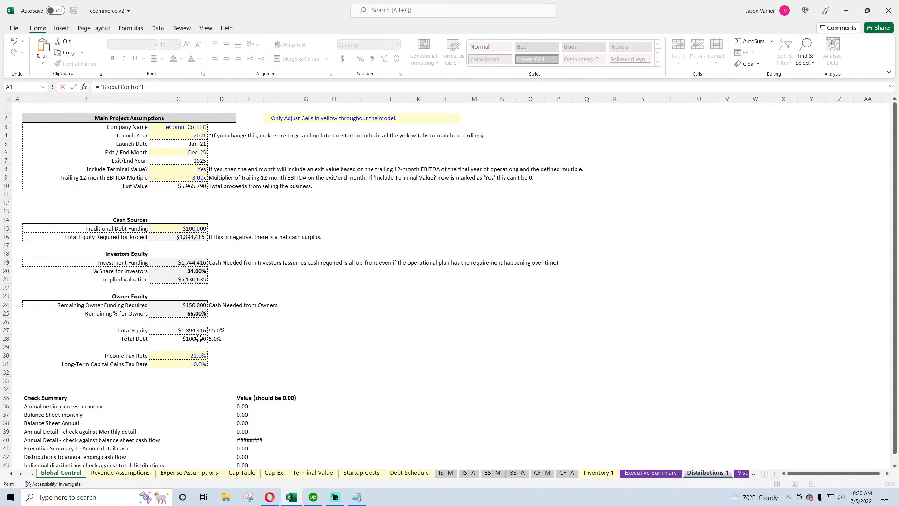
click(179, 305)
key(Return)
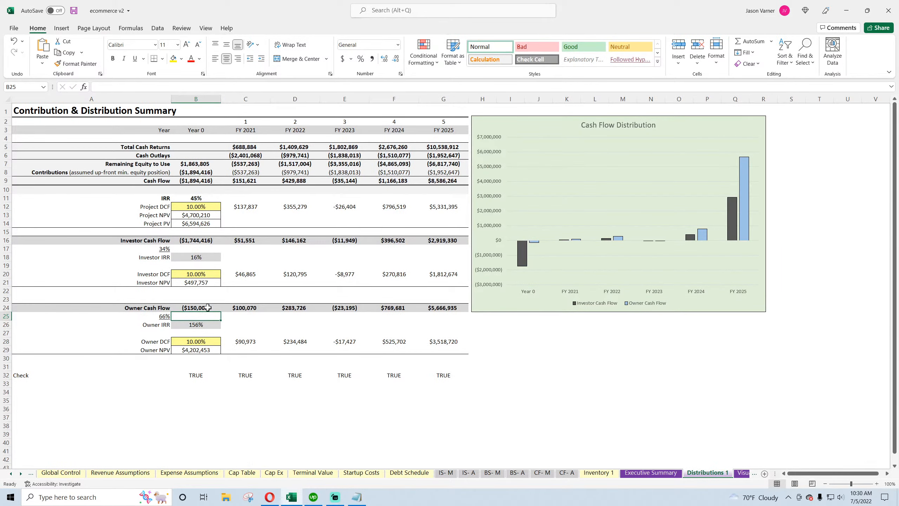
Format the project IRR cell as a percentage with one decimal place
click(248, 428)
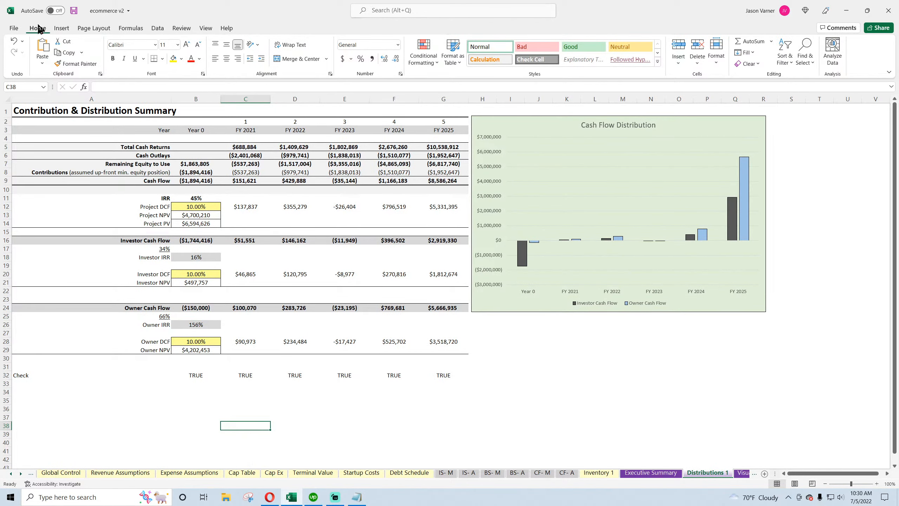
click(74, 11)
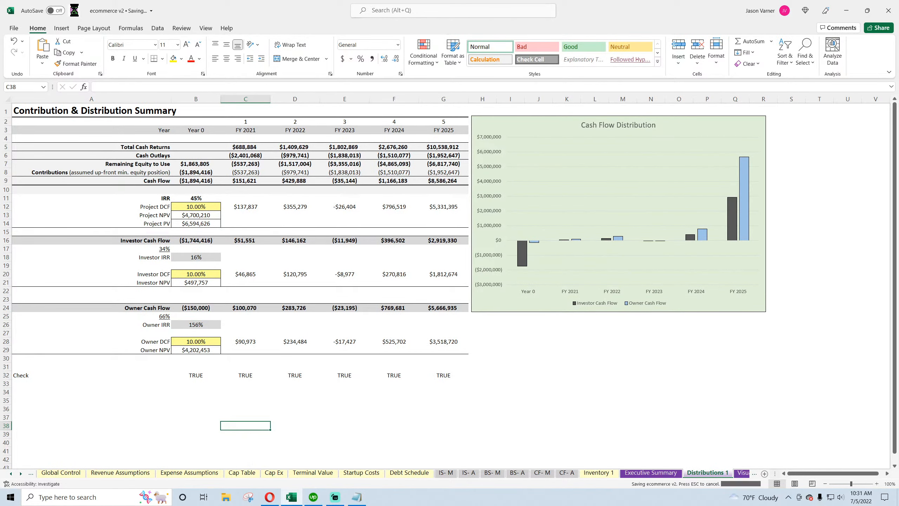
click(250, 208)
click(206, 199)
click(401, 73)
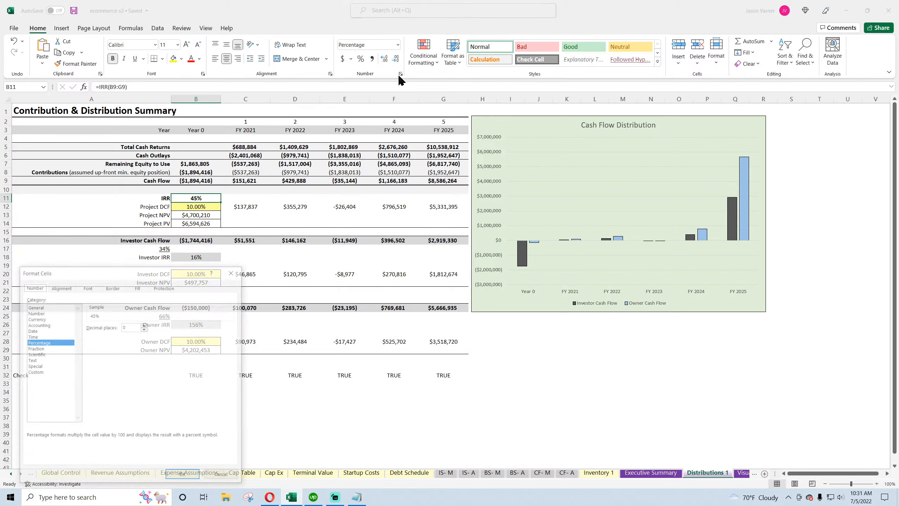
click(144, 325)
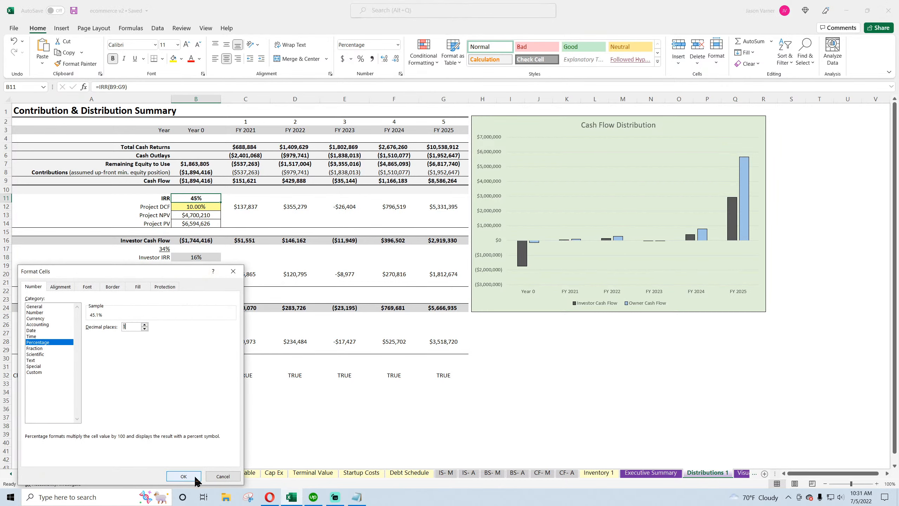
click(183, 475)
Format the Investor IRR and Owner IRR cells as percentages with one decimal place
click(197, 255)
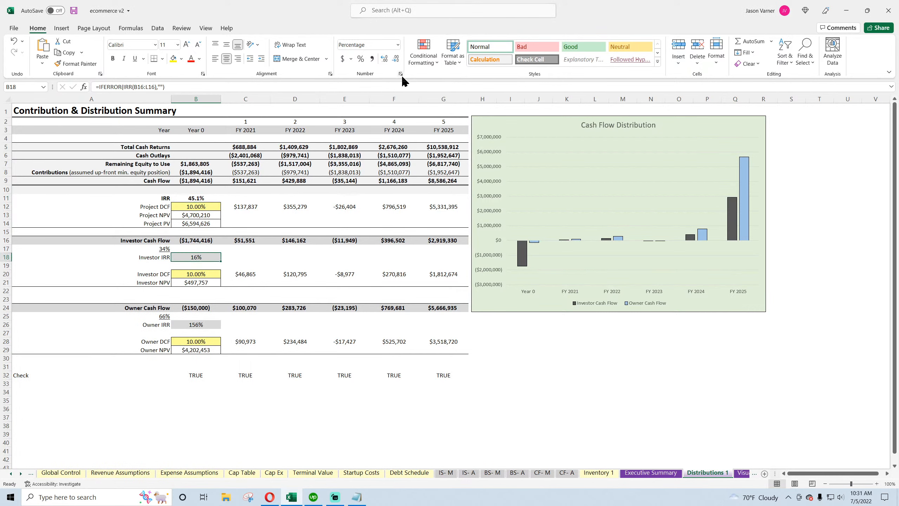
ctrl+click(202, 325)
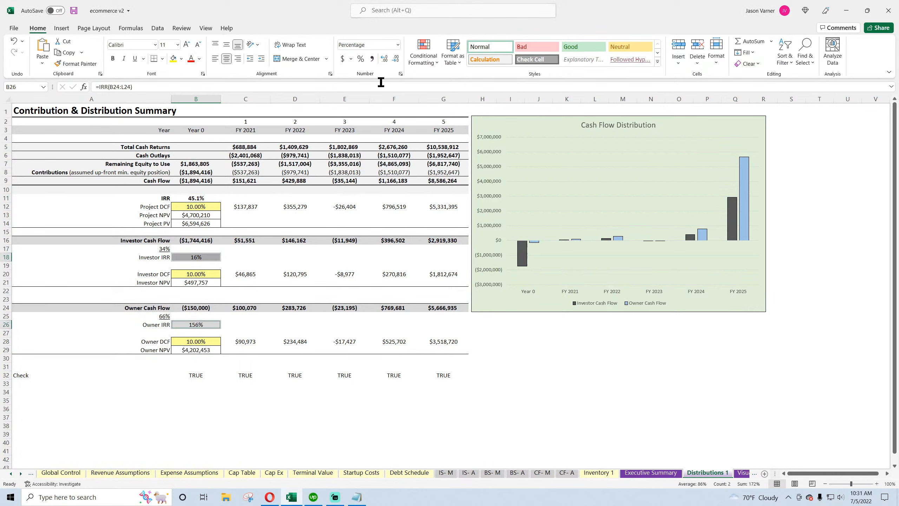
click(401, 74)
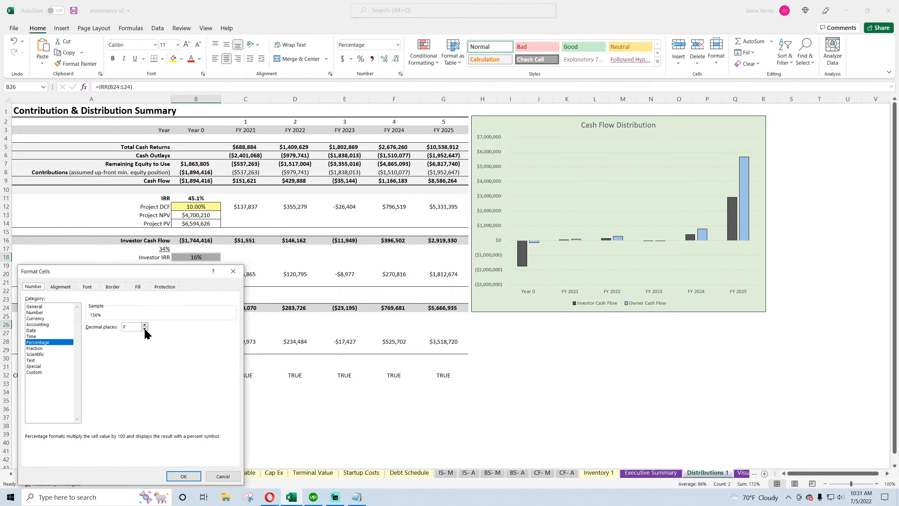
click(144, 325)
click(183, 475)
Give the Project, Investor and Owner DCF rate cells a fill colour, blue font and all borders
click(444, 434)
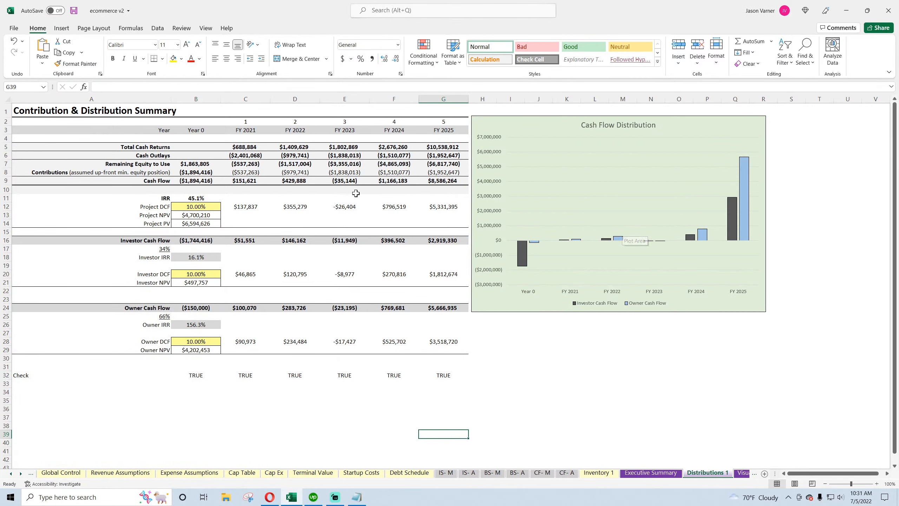
click(198, 206)
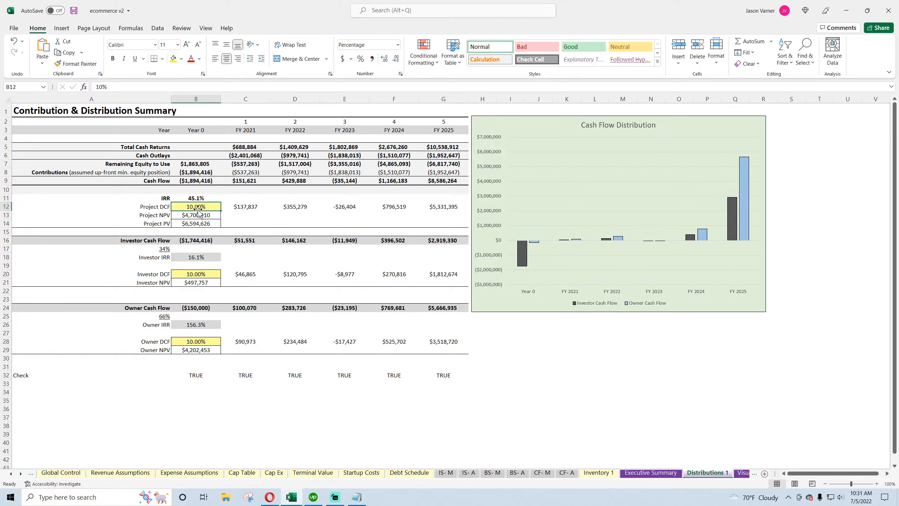
ctrl+click(200, 274)
ctrl+click(201, 341)
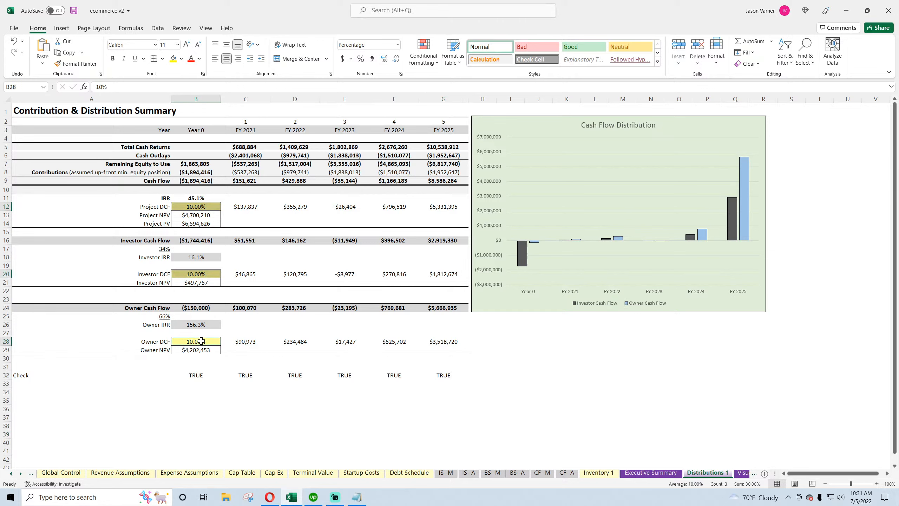
click(181, 58)
click(172, 166)
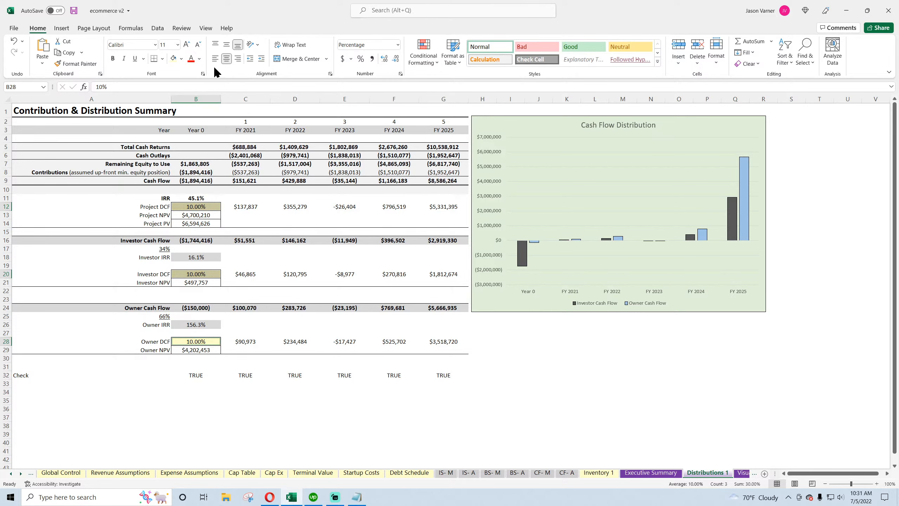
click(199, 59)
click(195, 176)
click(162, 59)
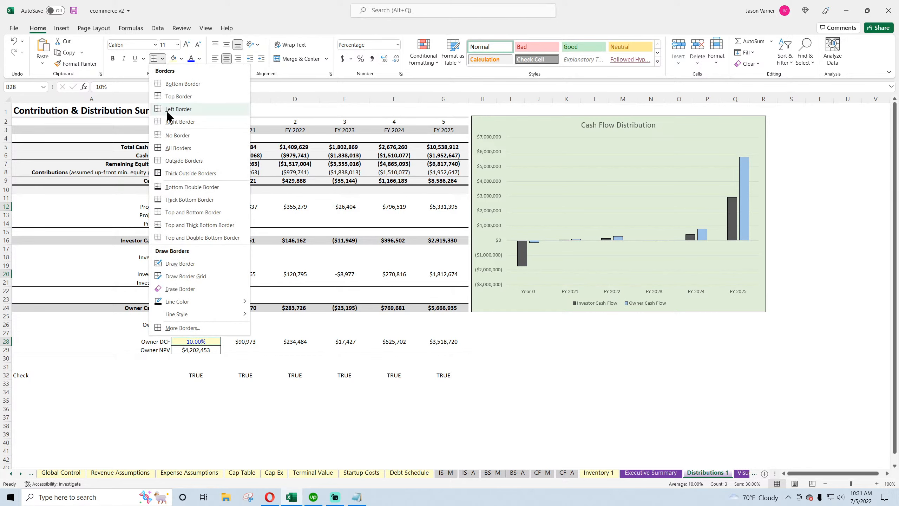
click(173, 149)
Apply a chosen border line style to the project, investor and owner IRR, DCF and NPV cells
click(295, 240)
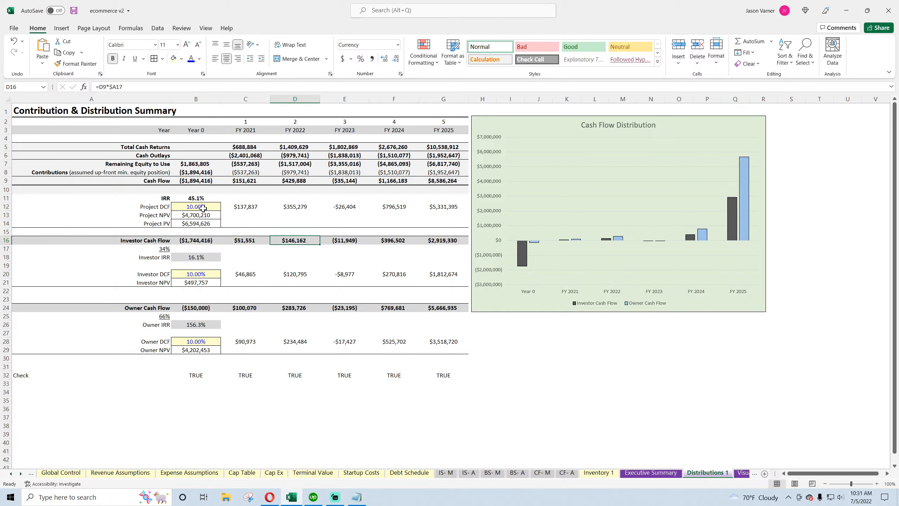
drag(203, 208, 203, 226)
ctrl+click(197, 257)
drag(198, 273, 199, 283)
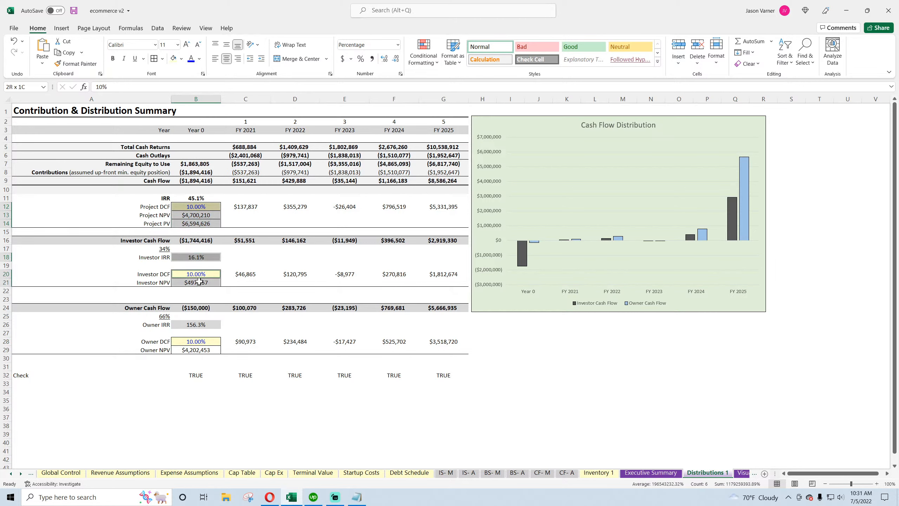
ctrl+click(197, 325)
drag(198, 342, 198, 350)
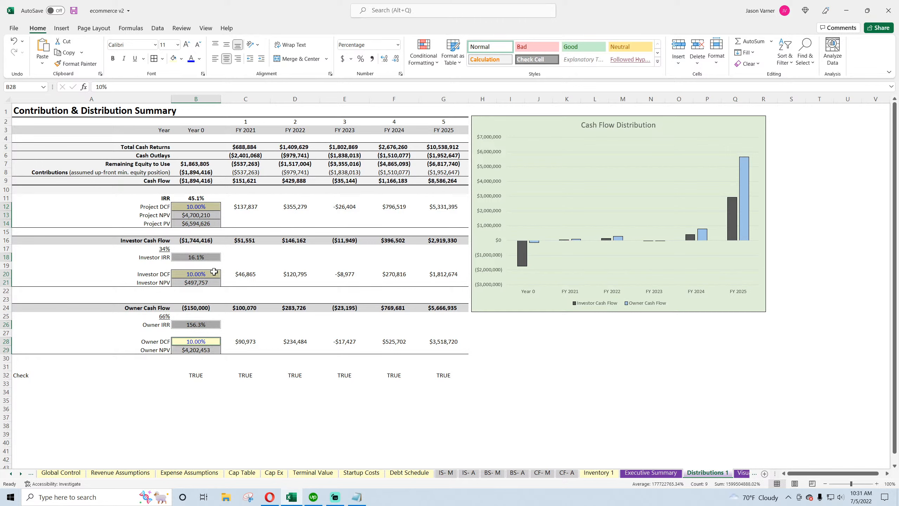
click(163, 59)
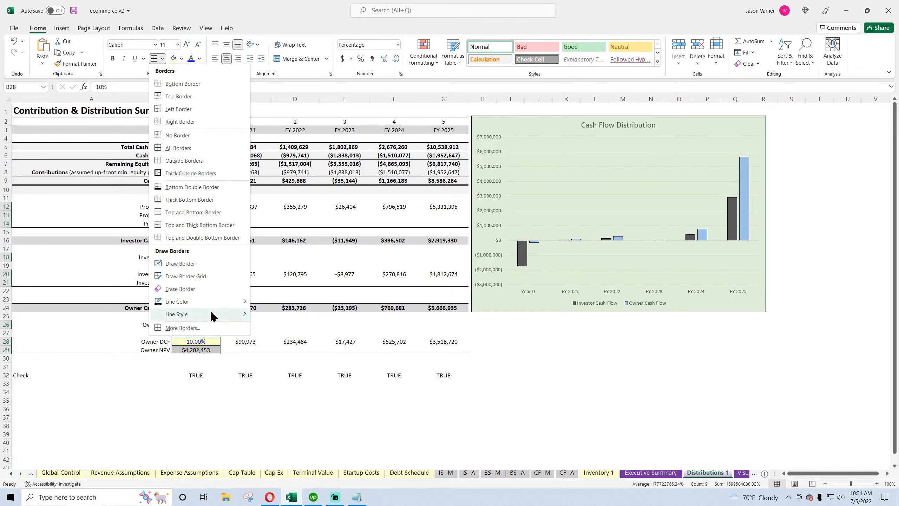
mouse_move(233, 313)
click(272, 338)
click(155, 59)
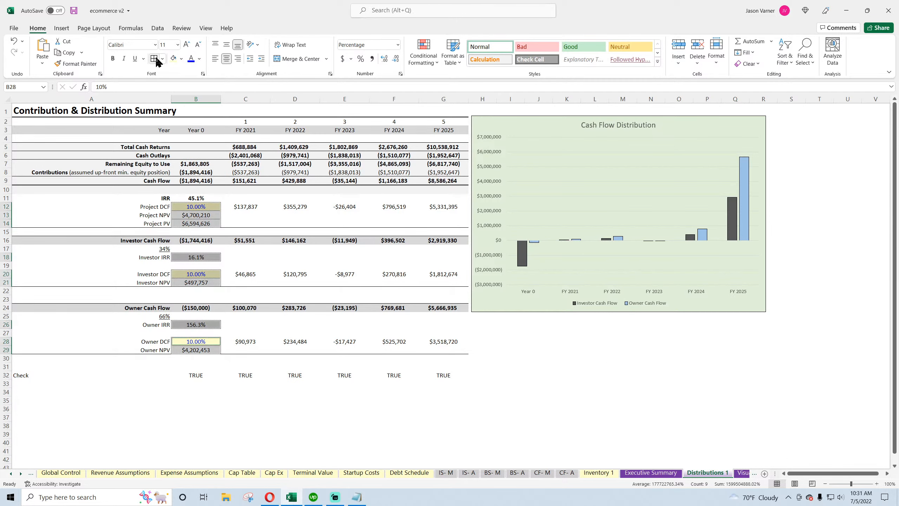
Apply borders to the Project PV row across columns A to G
click(323, 263)
drag(111, 222, 456, 223)
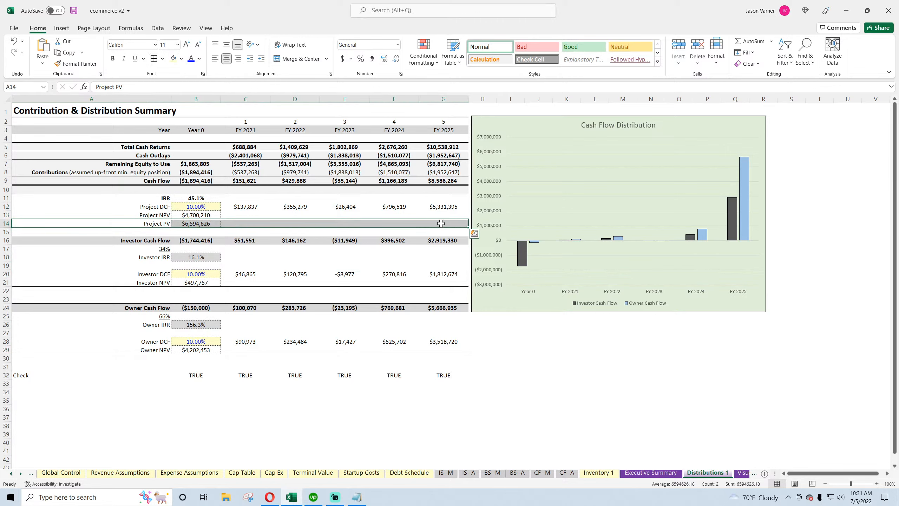
click(163, 58)
click(157, 146)
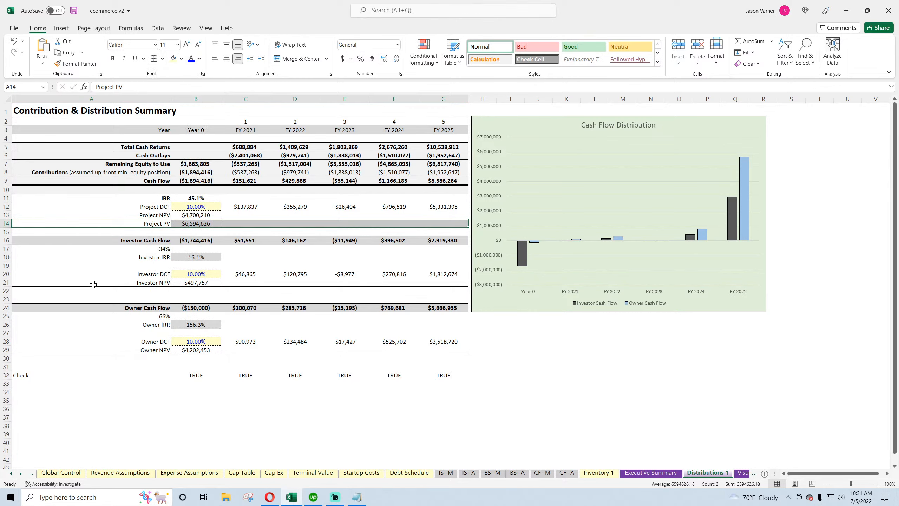
Apply borders to the Investor NPV and Owner NPV rows across columns A to G
drag(93, 284, 456, 285)
drag(443, 350, 71, 350)
click(154, 59)
Save the workbook
click(234, 199)
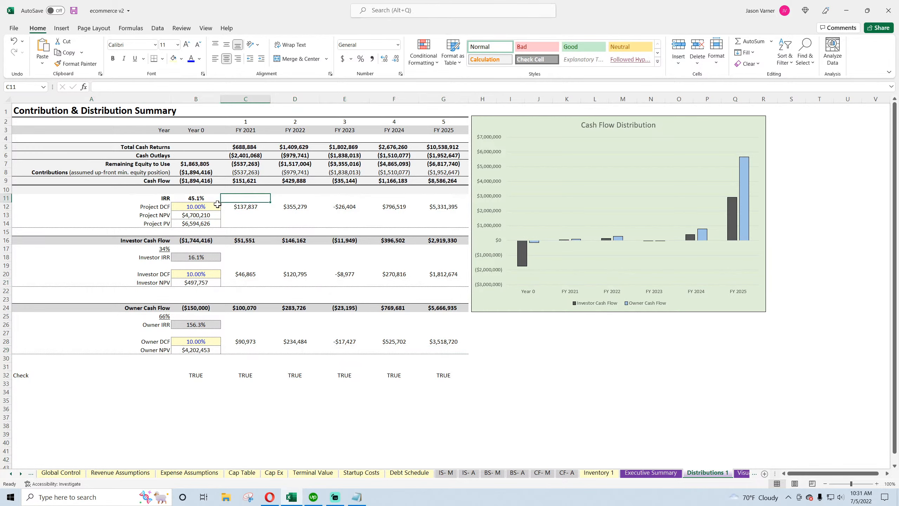
click(637, 377)
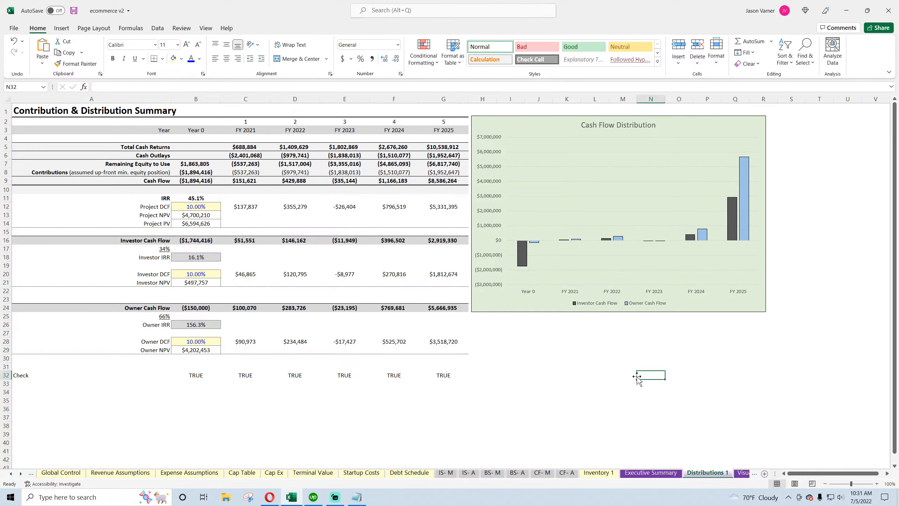
click(74, 10)
click(519, 351)
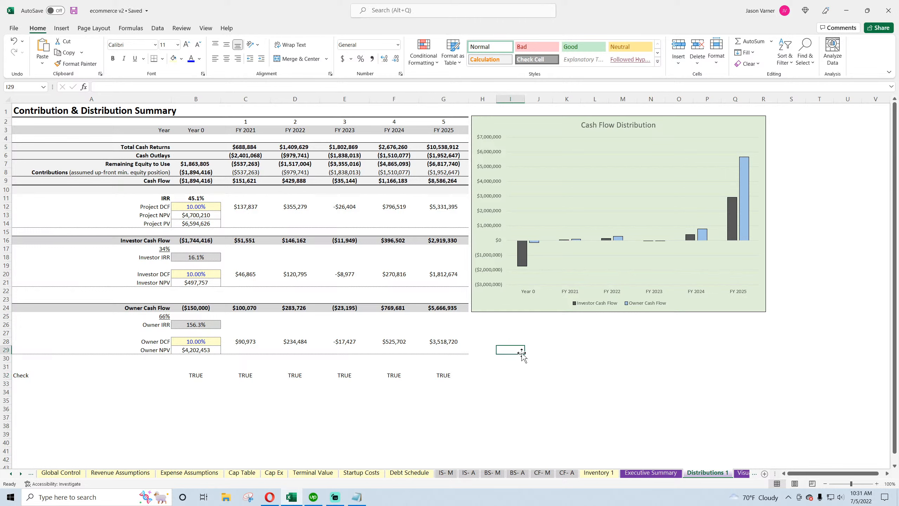
click(507, 342)
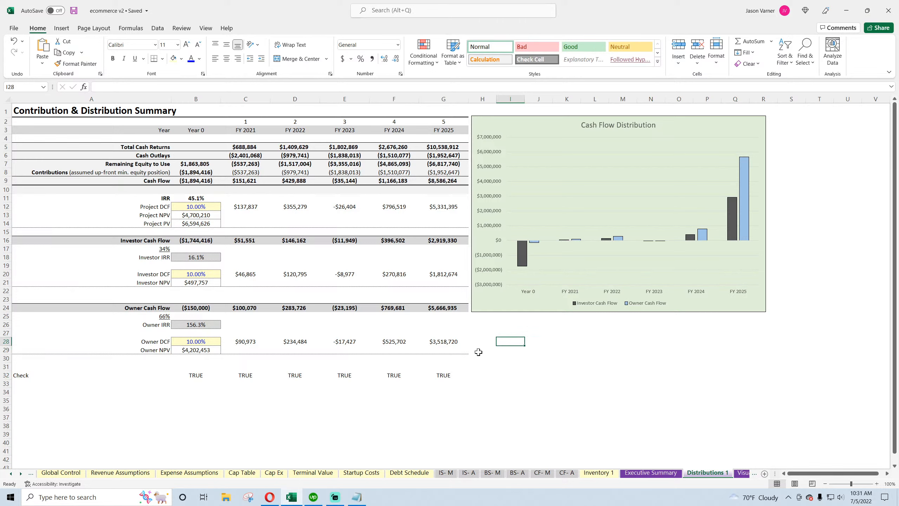
Add a Check row in row 34 whose formula subtracts Annual Detail cell I305 from the sum of B9:G9
click(16, 394)
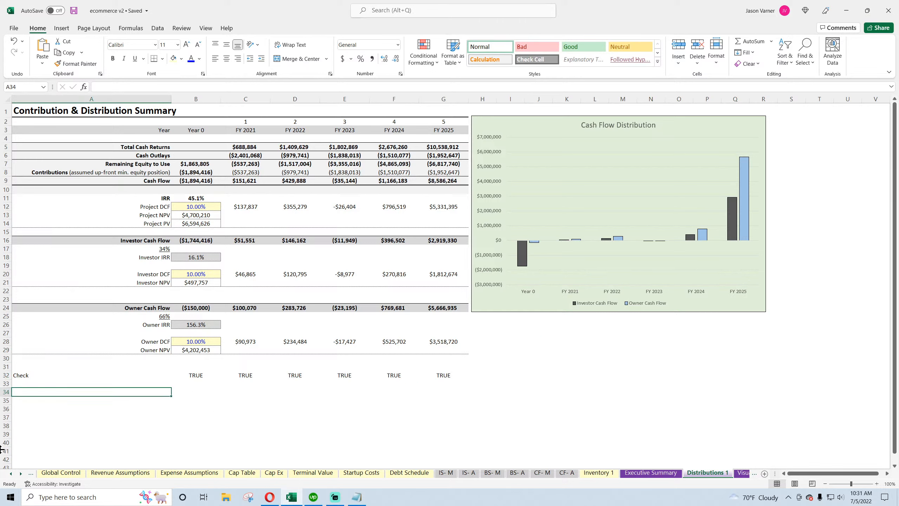
text(Check)
key(Tab)
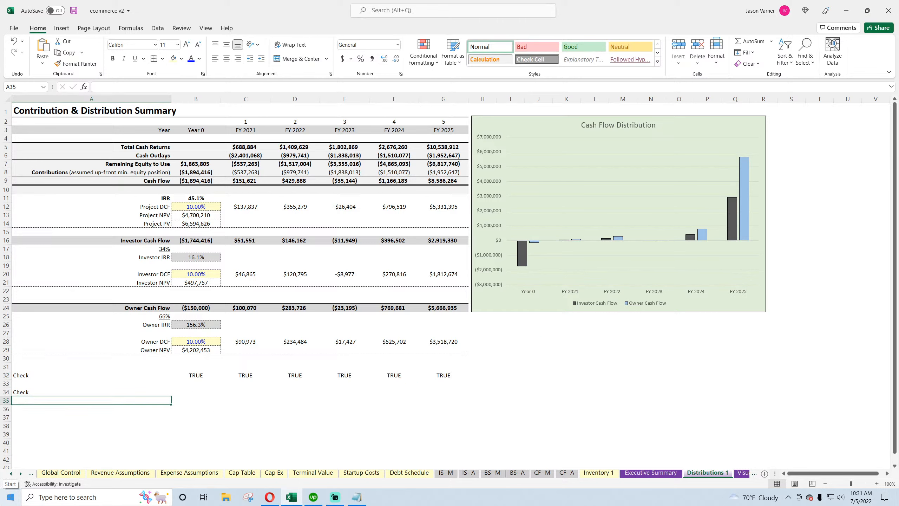
text(=sum()
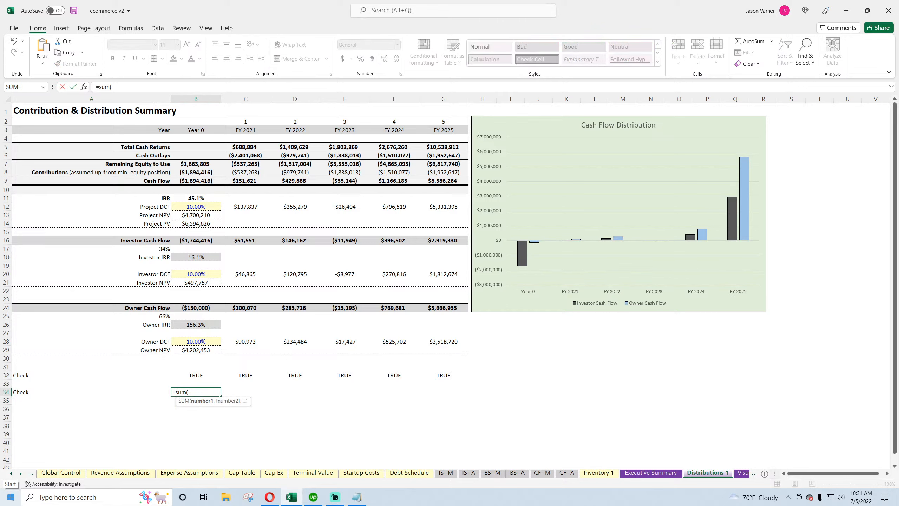
drag(195, 181, 430, 184)
click(174, 86)
text())
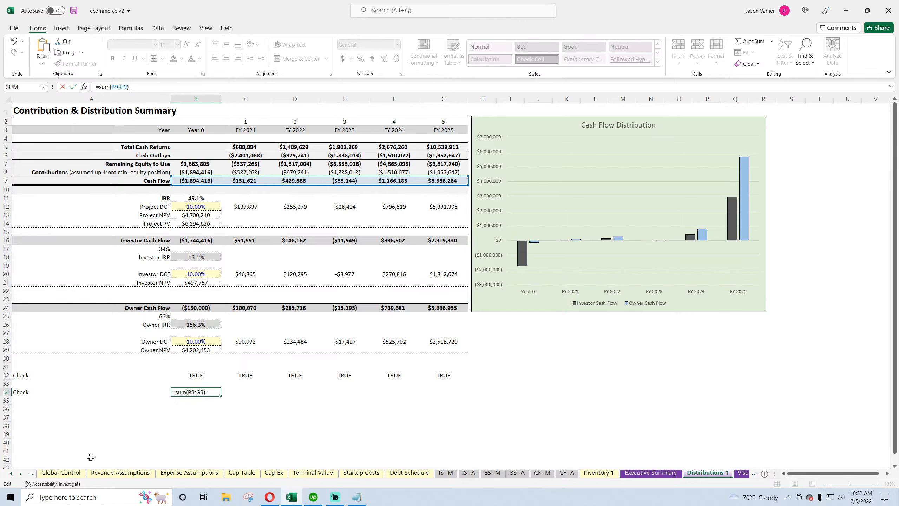
text(-)
click(20, 473)
click(20, 473)
click(21, 473)
click(646, 473)
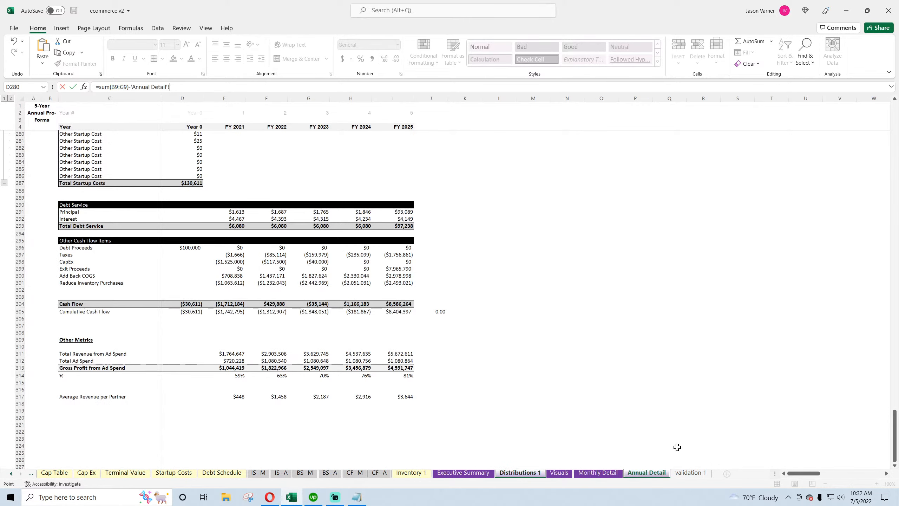
click(393, 312)
key(Return)
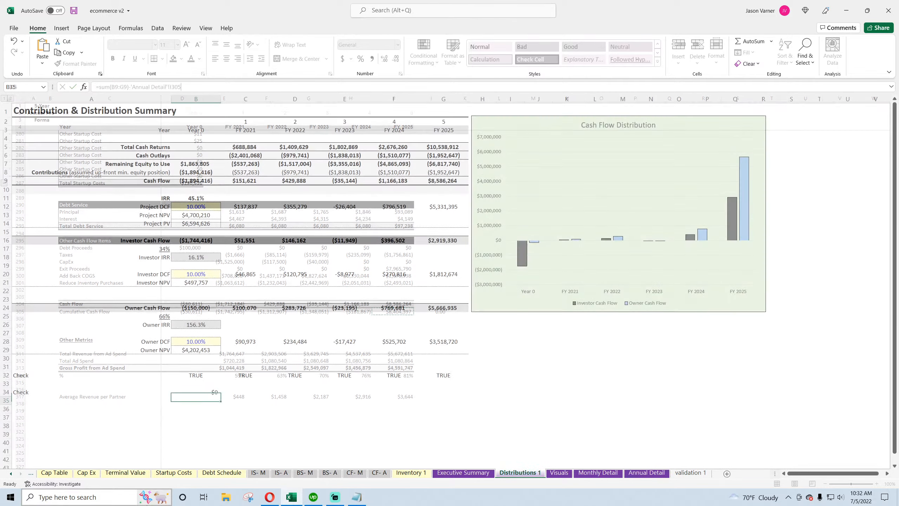
Format the check cell B34 as a number with two decimal places and save the workbook
click(449, 412)
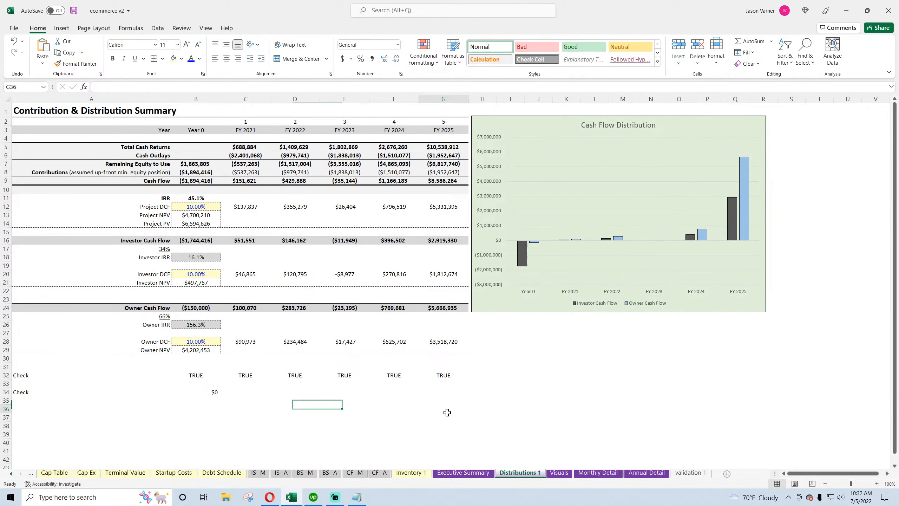
click(213, 392)
click(400, 74)
click(35, 312)
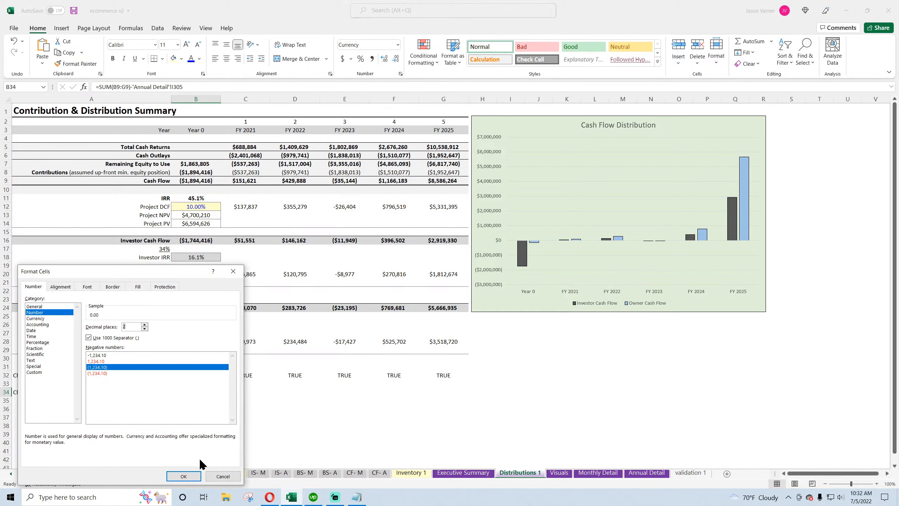
click(184, 476)
click(394, 408)
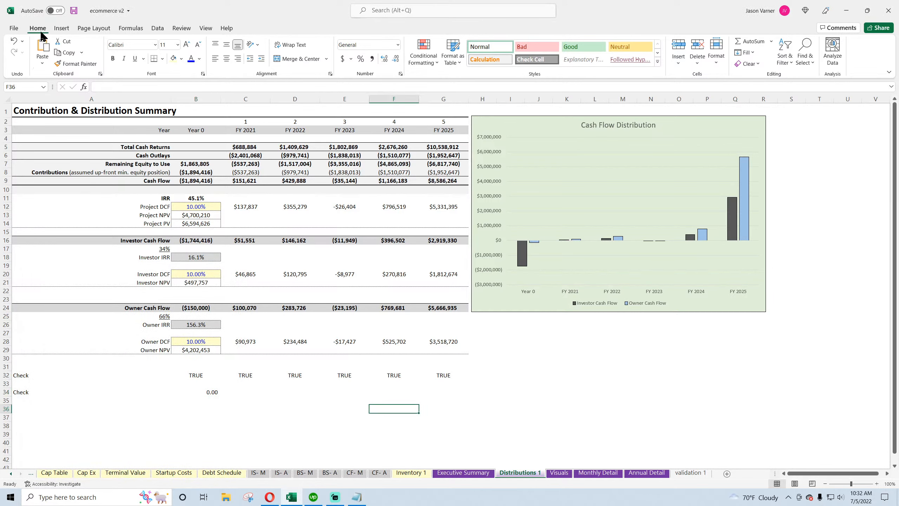
click(73, 12)
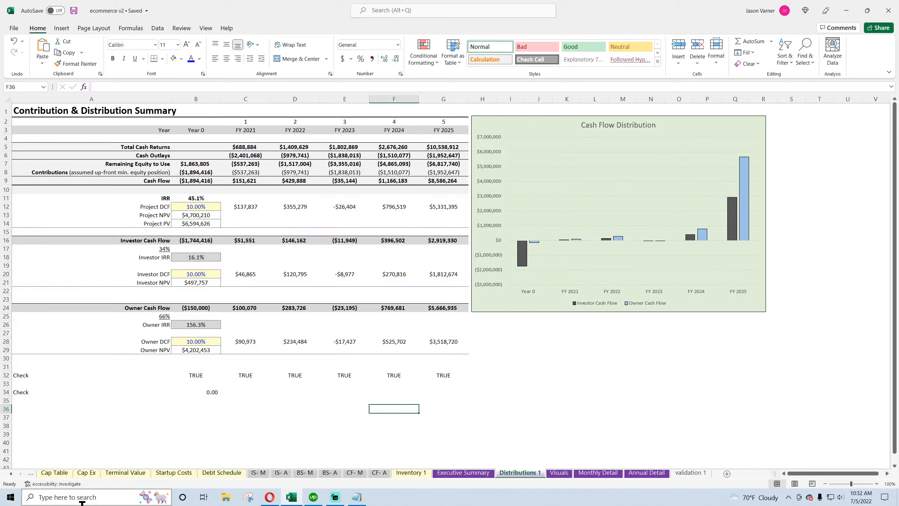
click(74, 12)
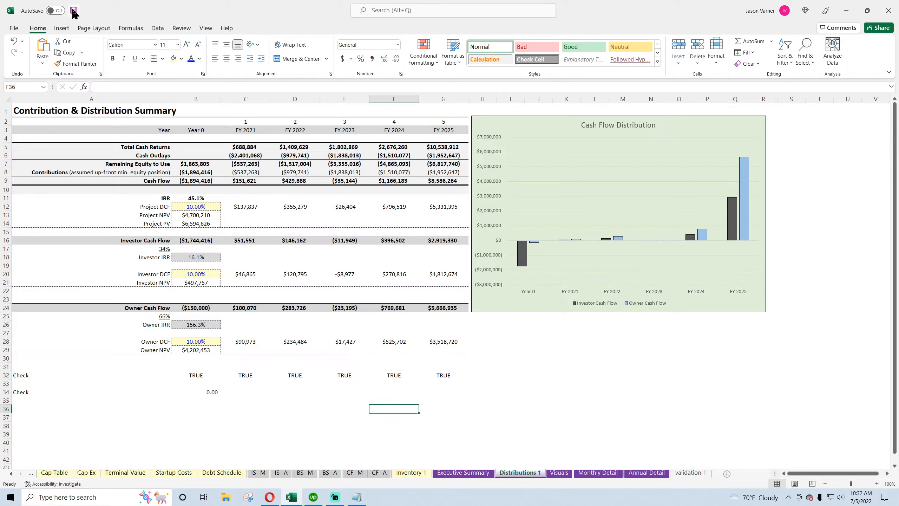
click(33, 112)
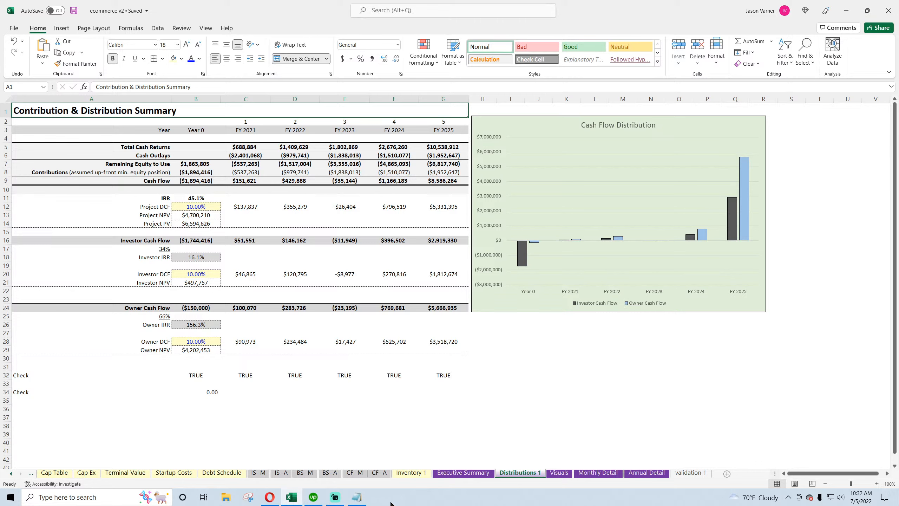
Review the Revenue Assumptions sheet, then return to the distributions summary
click(10, 473)
click(10, 474)
click(110, 473)
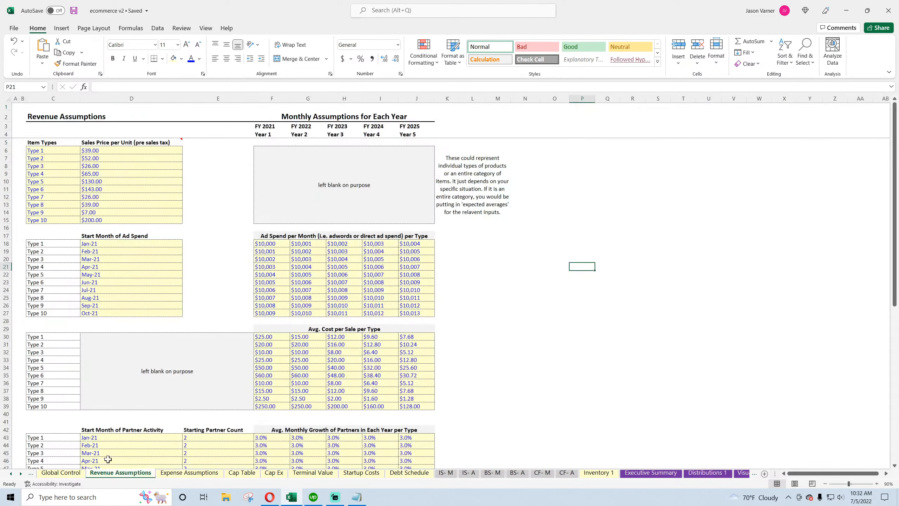
scroll(185, 347, down, 7)
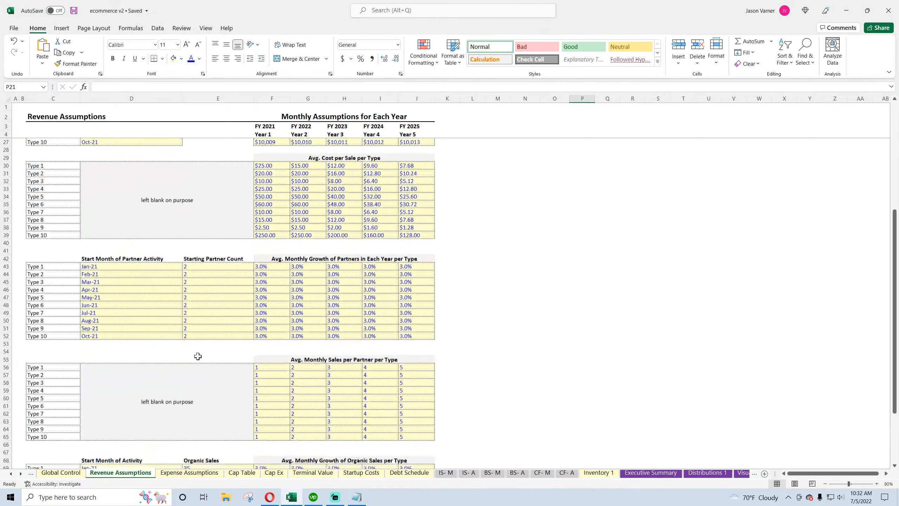
scroll(56, 417, up, 7)
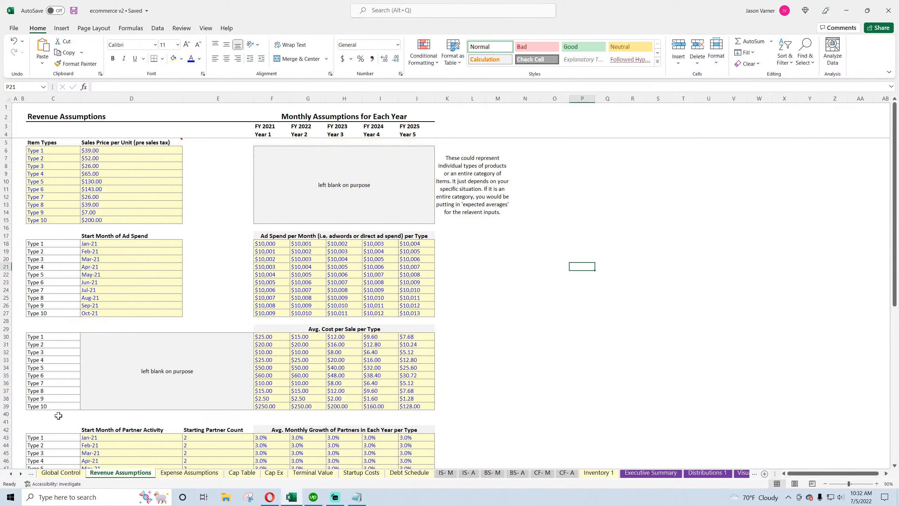
click(446, 472)
click(707, 472)
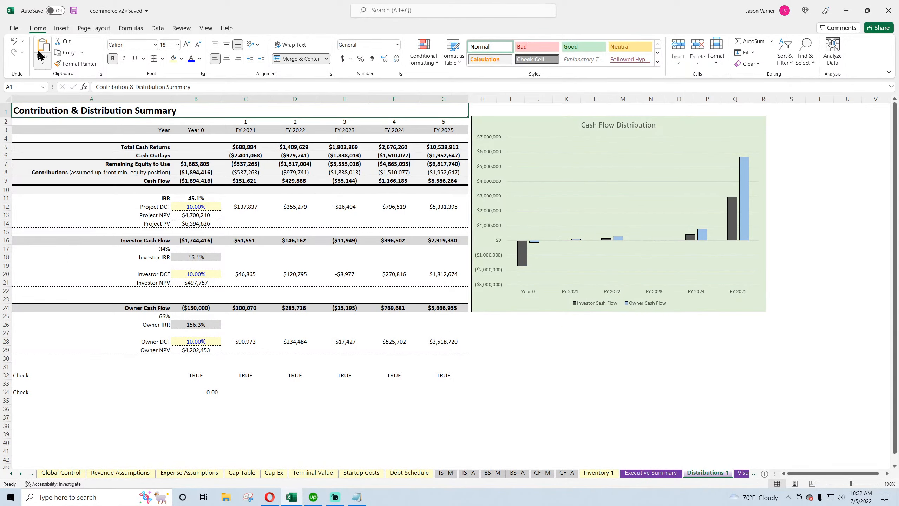
Center-align the check value in B34 and save the workbook
click(73, 10)
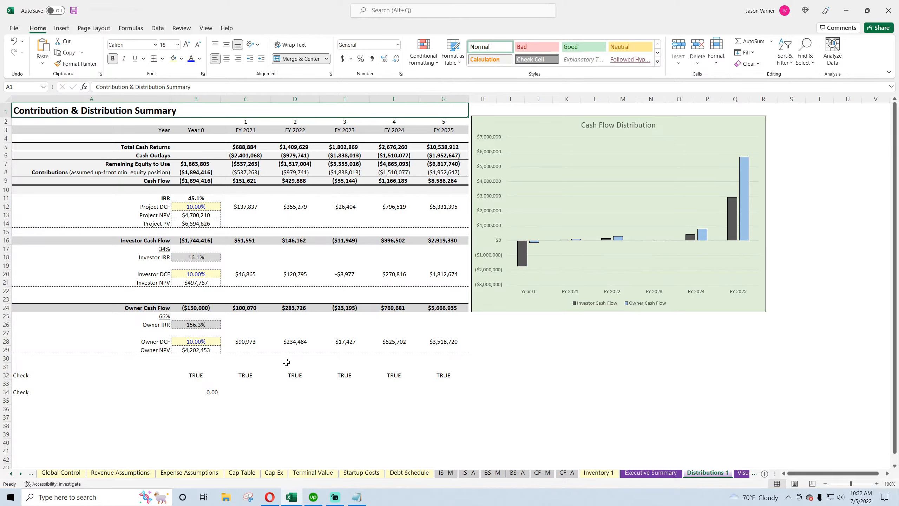
click(286, 362)
click(349, 414)
click(207, 392)
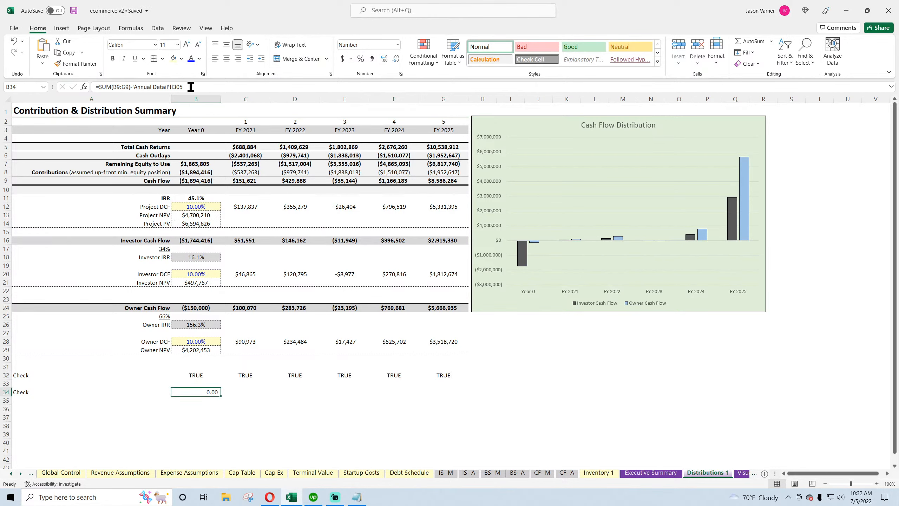
click(283, 420)
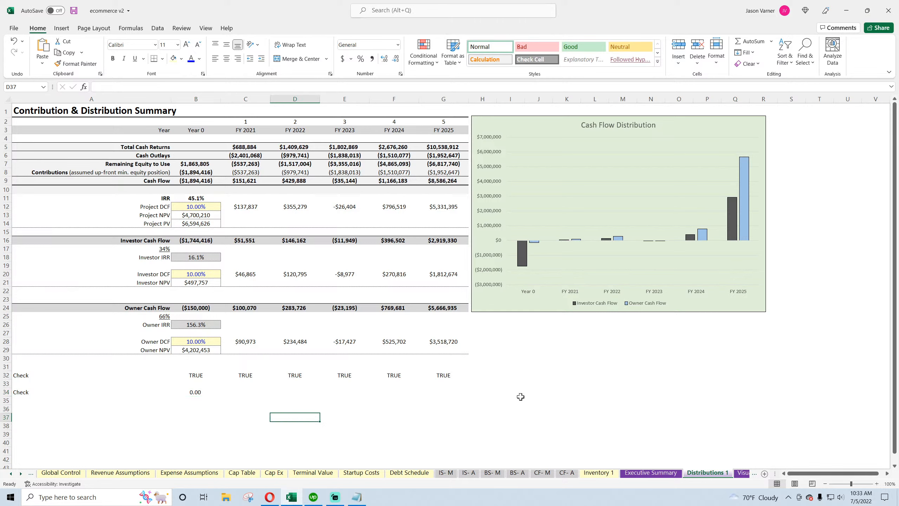
click(74, 10)
Review the charts on the Visuals sheet
click(563, 436)
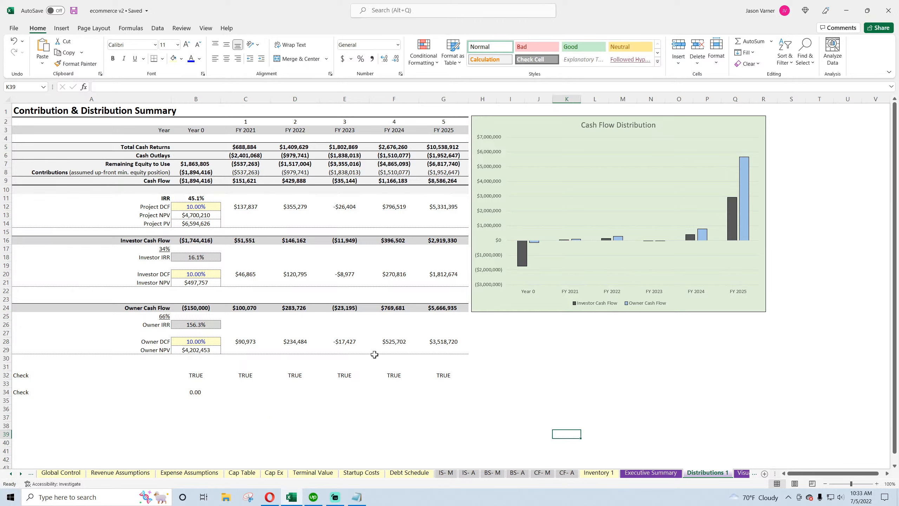
click(743, 473)
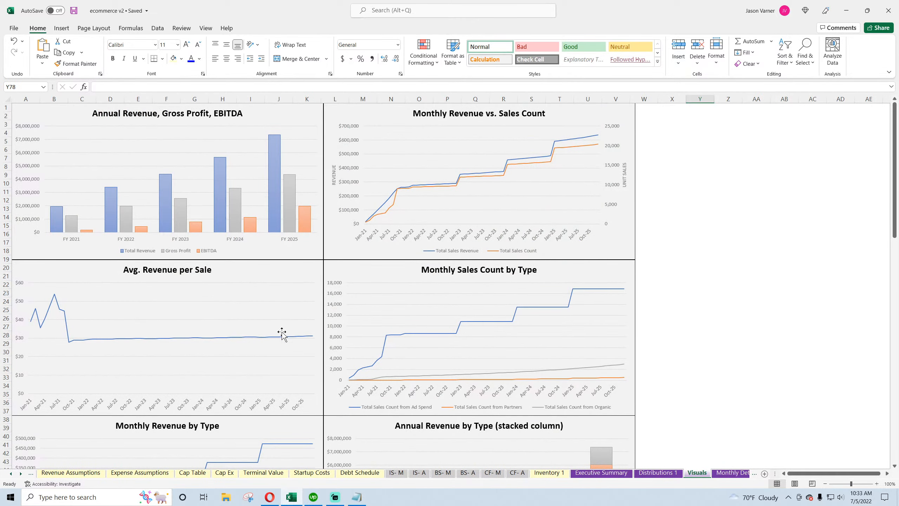
scroll(282, 332, down, 18)
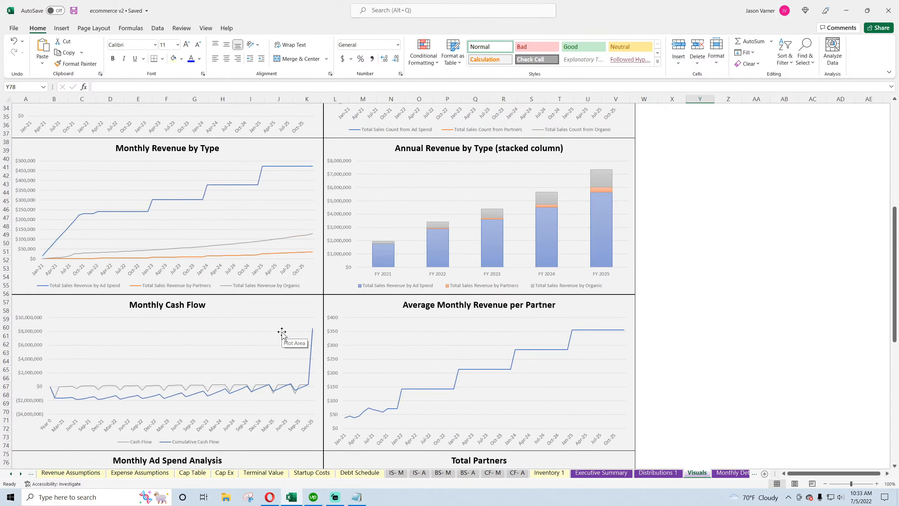
scroll(282, 332, down, 8)
scroll(281, 335, up, 20)
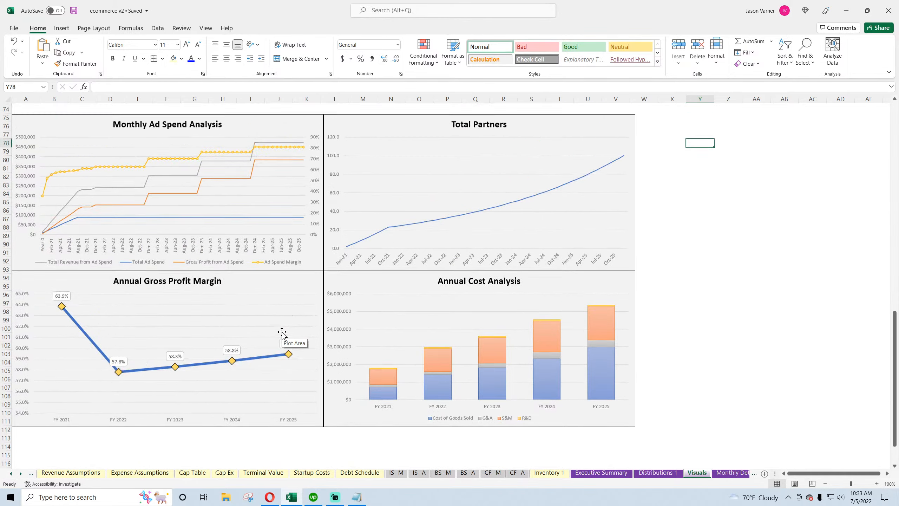
Review the check summary values on the Global Control sheet
click(731, 472)
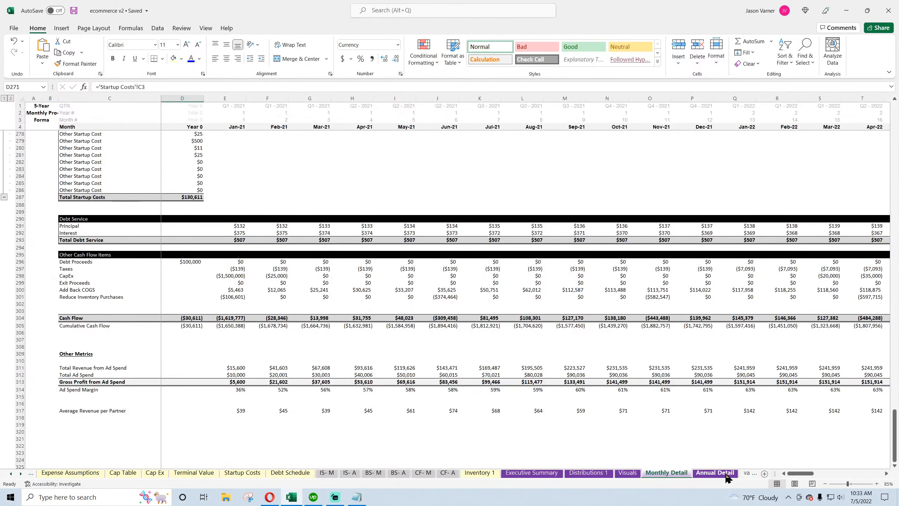
click(715, 473)
click(10, 473)
click(11, 474)
click(11, 474)
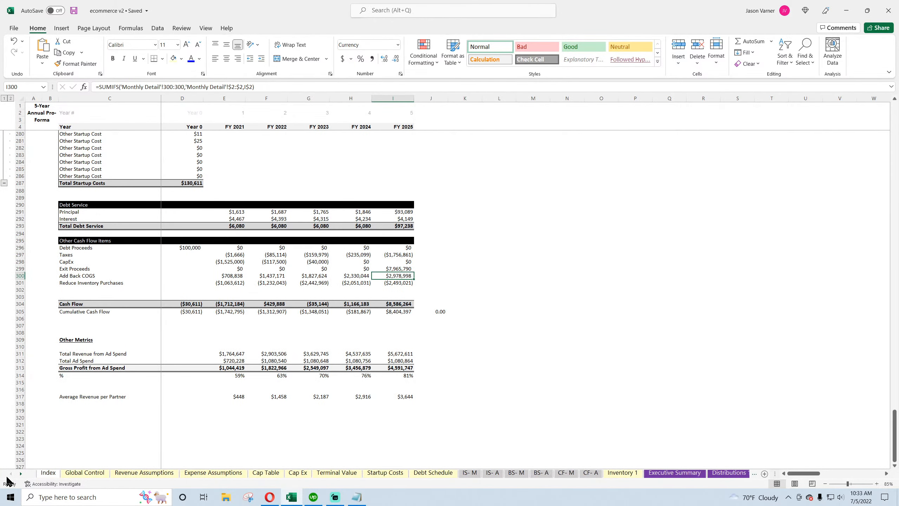
click(85, 473)
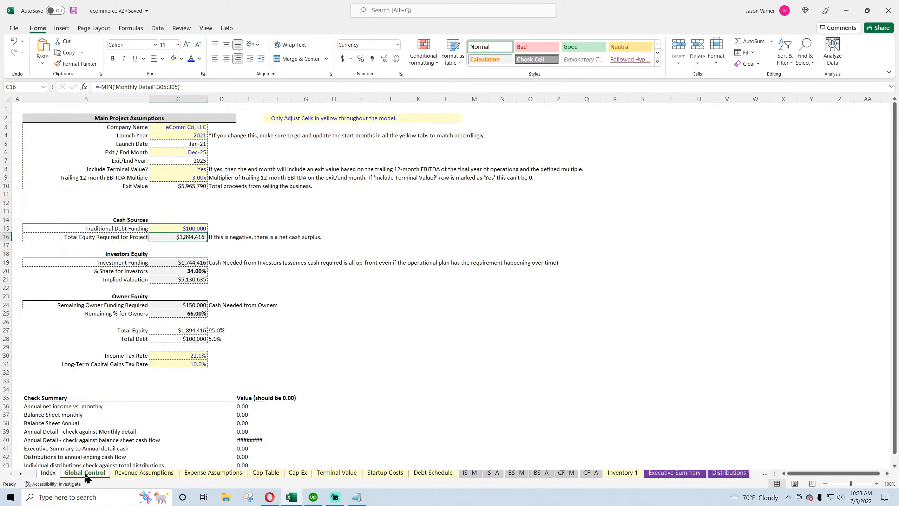
click(398, 356)
scroll(335, 370, down, 4)
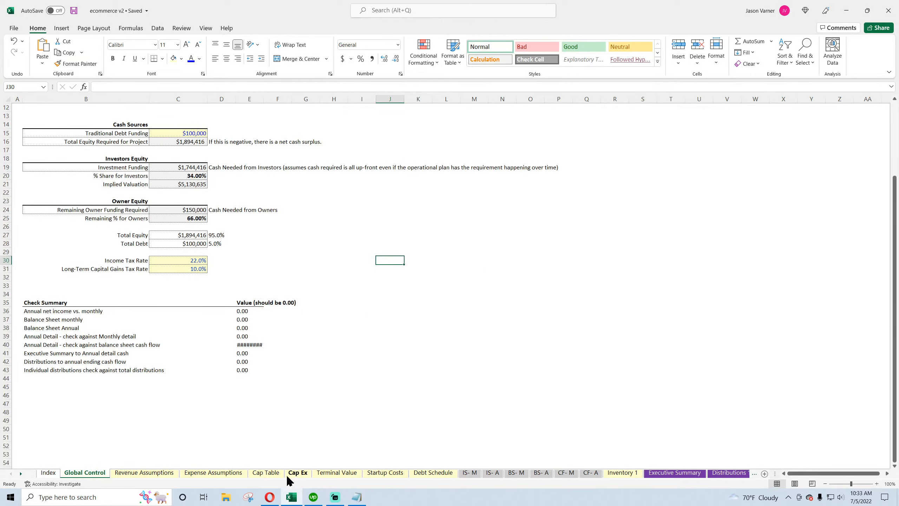
Trace the annual net income check formula to its source cell on the IS-A sheet and return
mouse_move(270, 500)
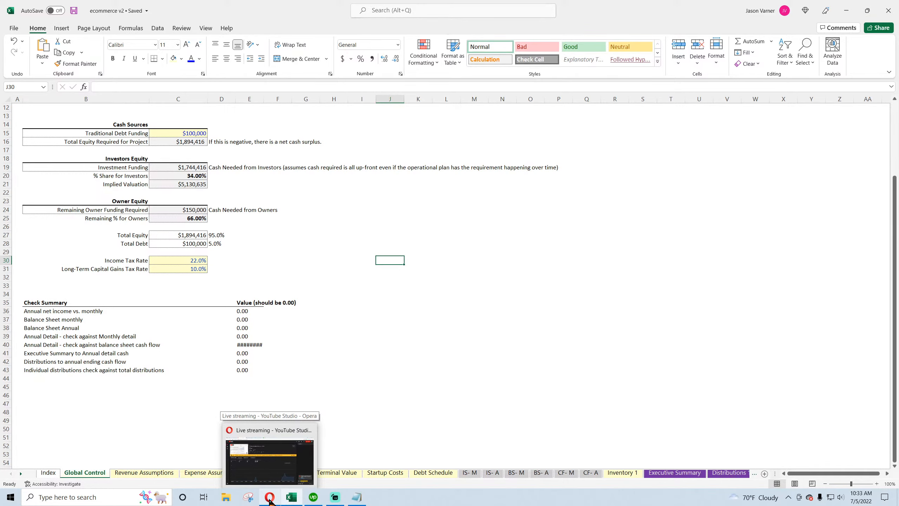
click(249, 311)
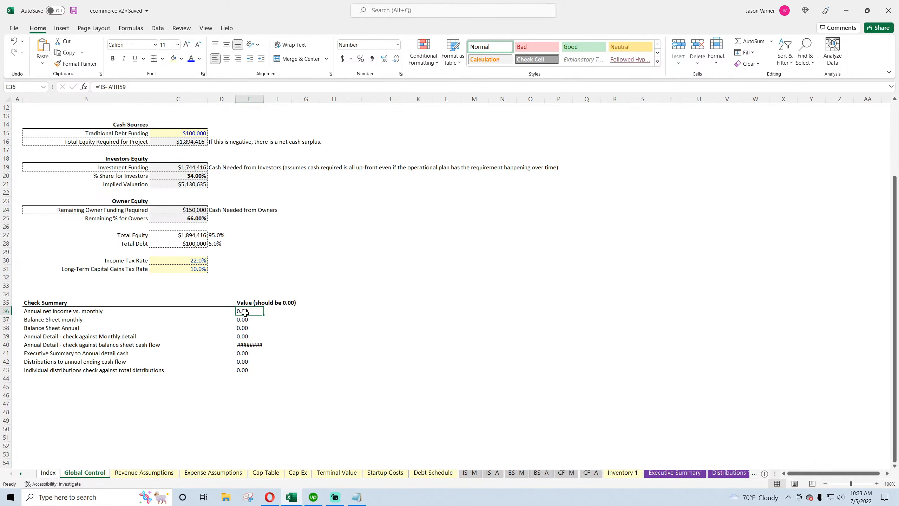
click(268, 497)
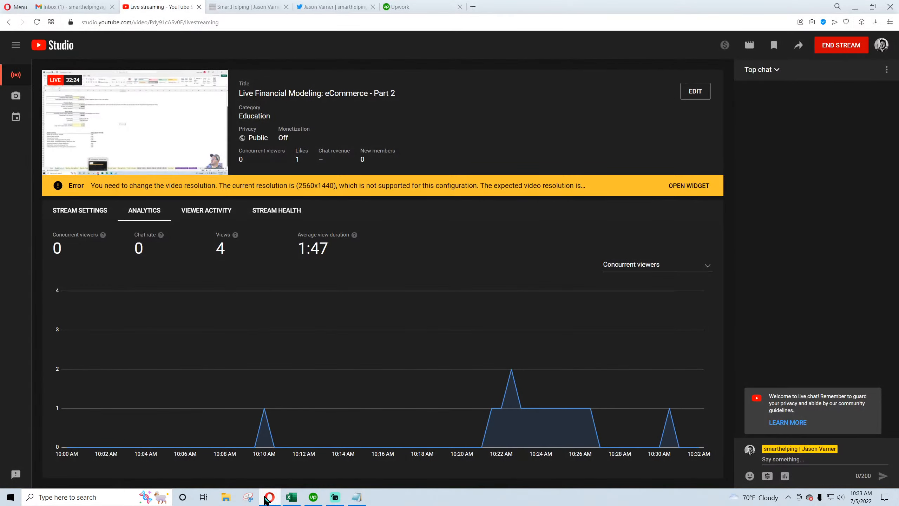
click(266, 499)
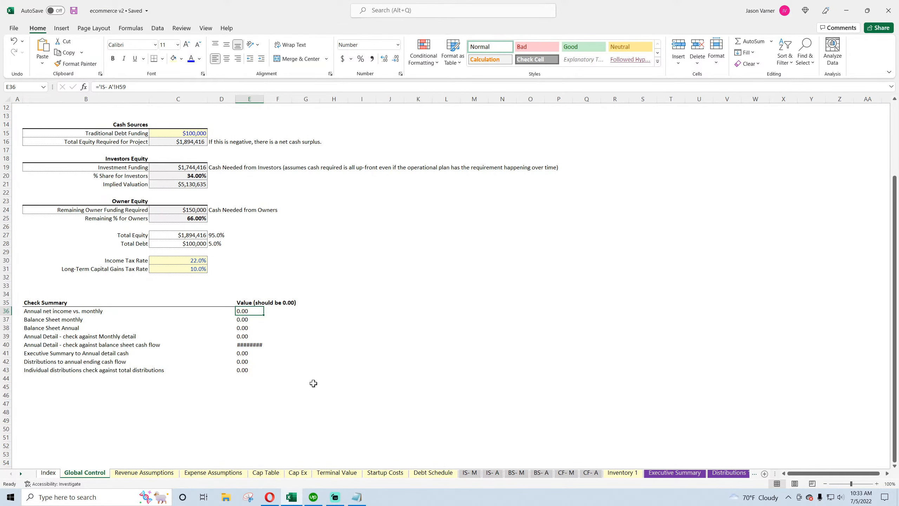
key(ctrl+bracketleft)
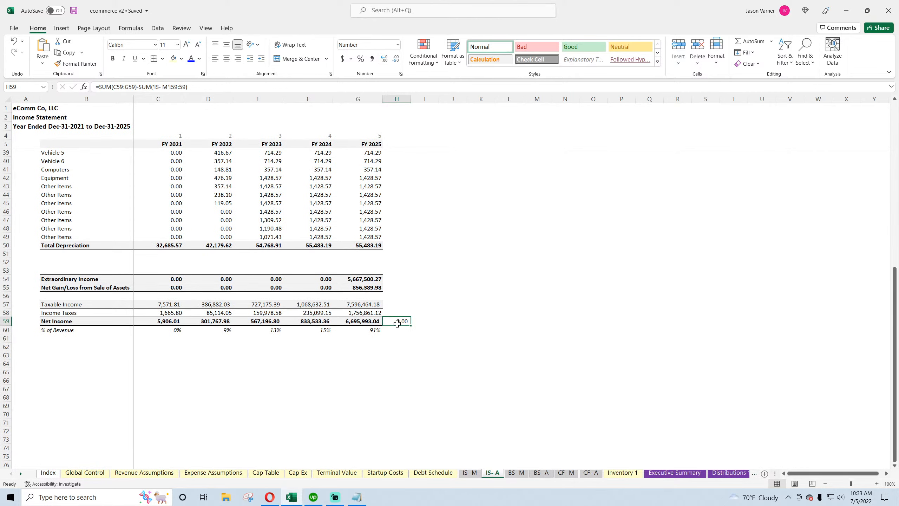
click(87, 473)
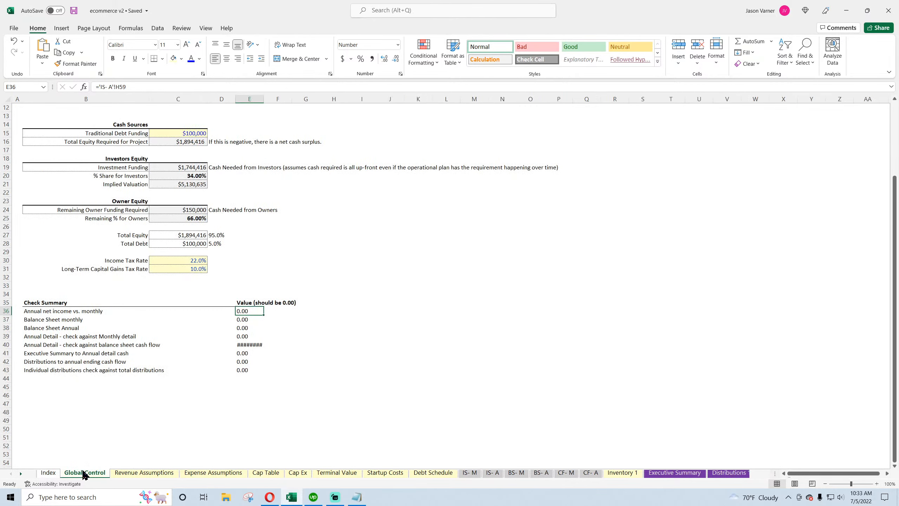
Inspect the monthly balance sheet check formula and its source row on the BS-M sheet, then review the next check formulas
click(249, 318)
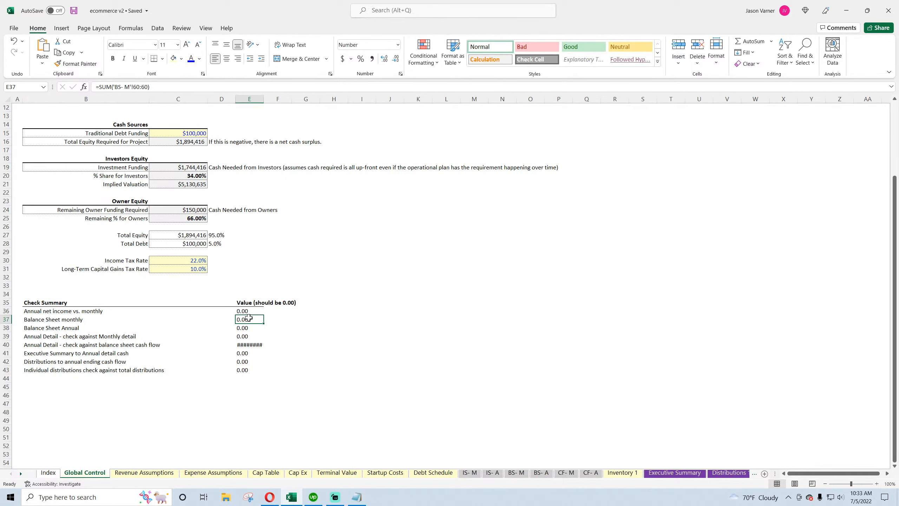
click(515, 473)
scroll(191, 400, down, 7)
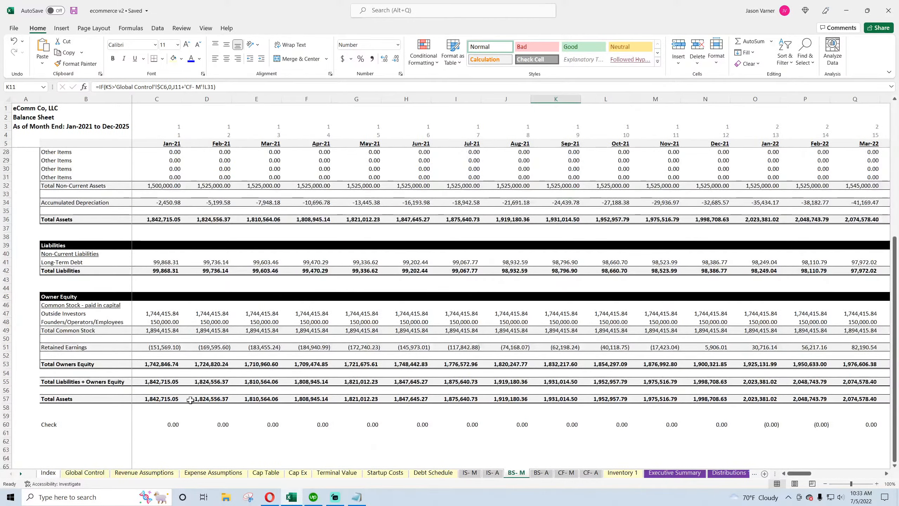
click(168, 422)
scroll(169, 422, up, 9)
click(85, 473)
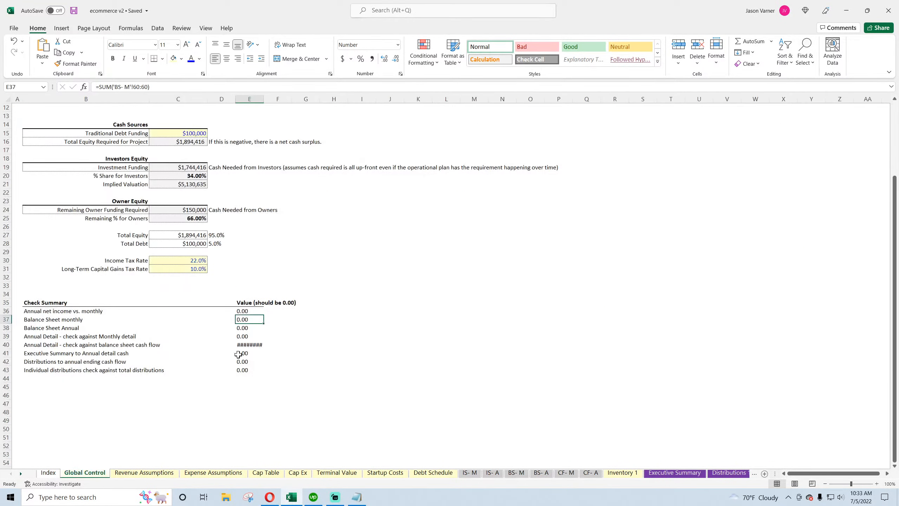
click(248, 328)
click(250, 337)
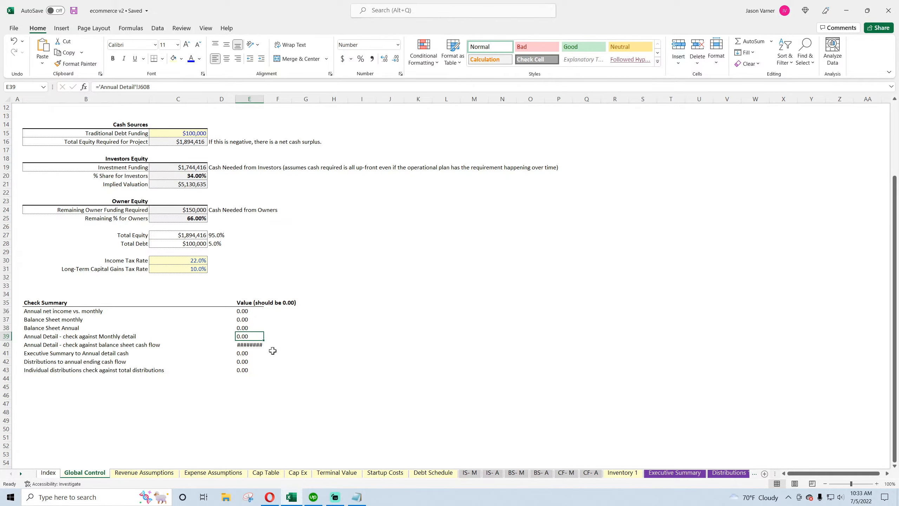
Re-enter the Annual Detail vs Monthly detail check as a link to a check cell on the Annual Detail sheet
text(=)
click(738, 476)
click(739, 476)
click(739, 477)
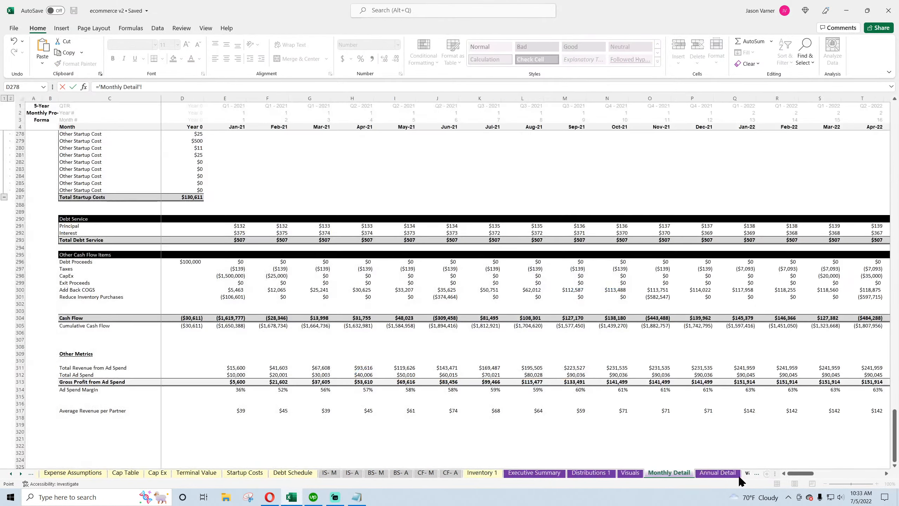
click(719, 473)
click(429, 312)
key(Return)
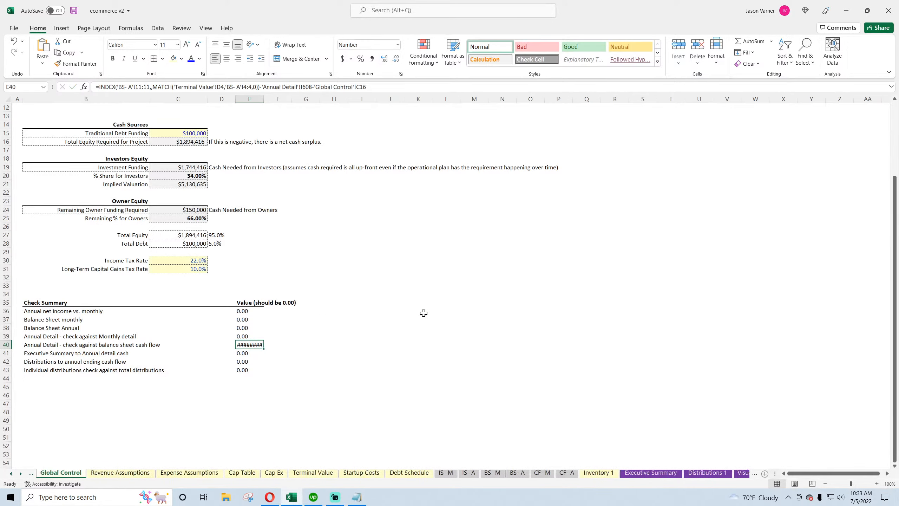
Replace the end of the balance sheet cash flow check formula with a reference to Annual Detail cumulative cash flow in FY 2025
mouse_move(251, 345)
drag(263, 86, 368, 87)
key(Delete)
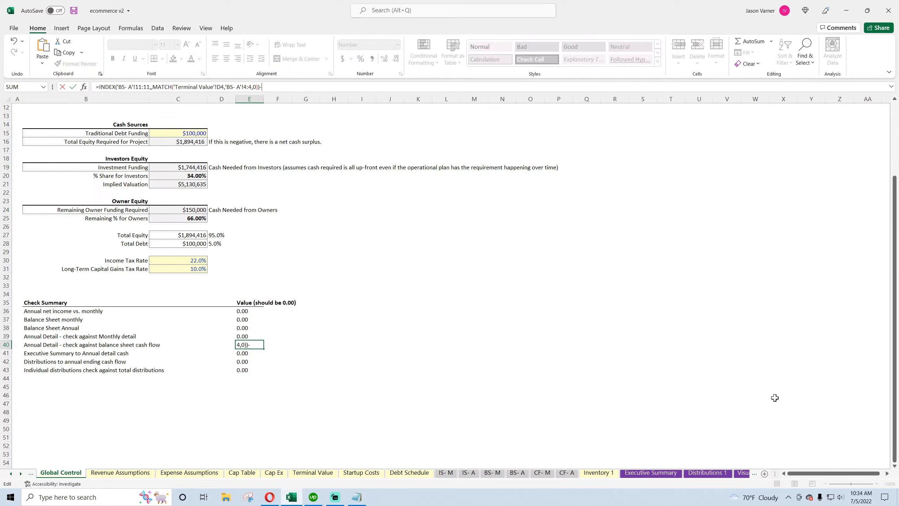
click(743, 476)
click(726, 479)
click(724, 480)
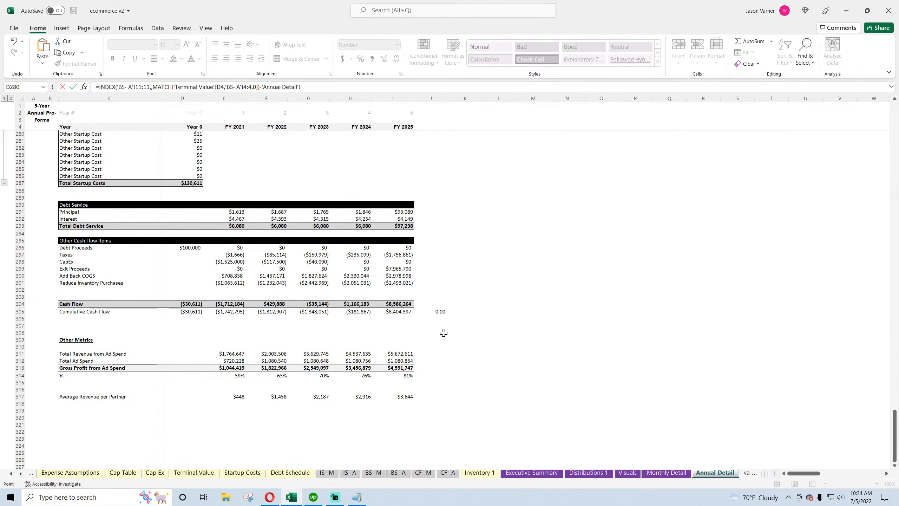
click(400, 312)
key(Return)
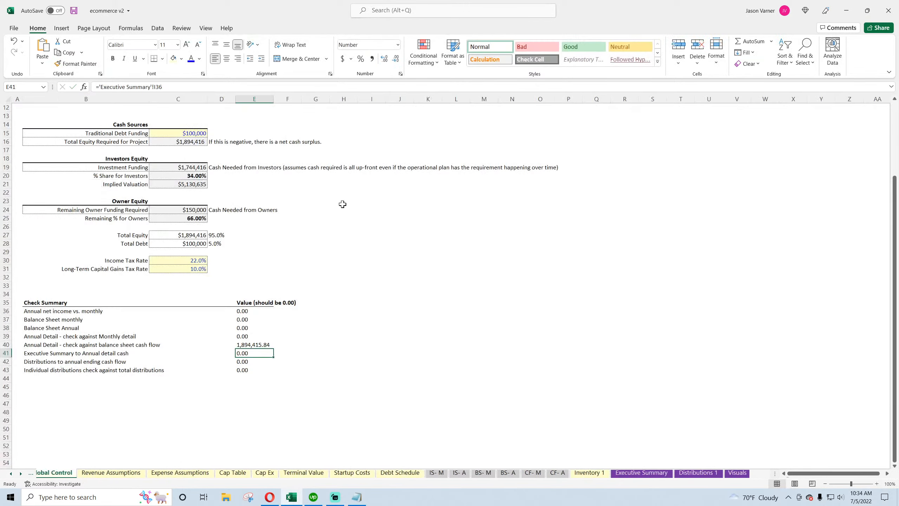
Subtract the Total Equity Required for Project value from the balance sheet cash flow check formula
click(316, 87)
text(- A'!11:1)
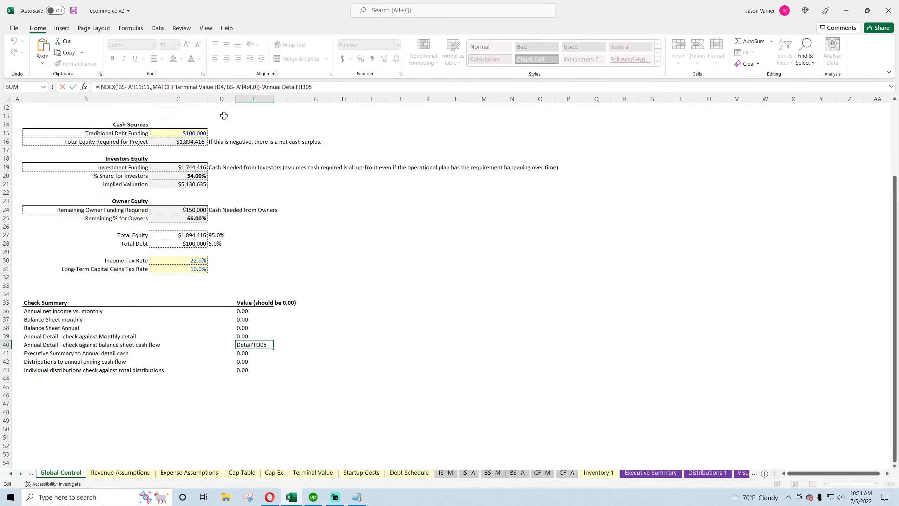
scroll(308, 203, up, 3)
scroll(308, 203, up, 1)
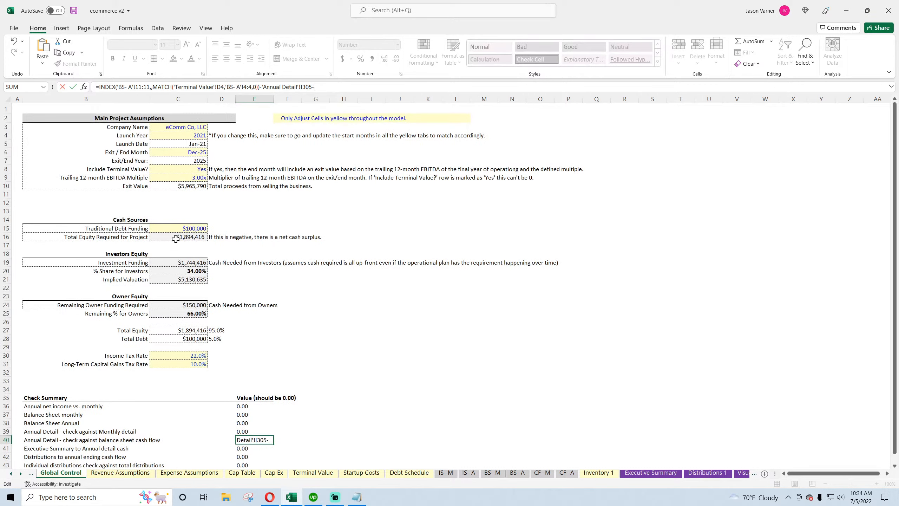
click(177, 236)
key(Return)
scroll(323, 385, down, 3)
scroll(324, 386, down, 1)
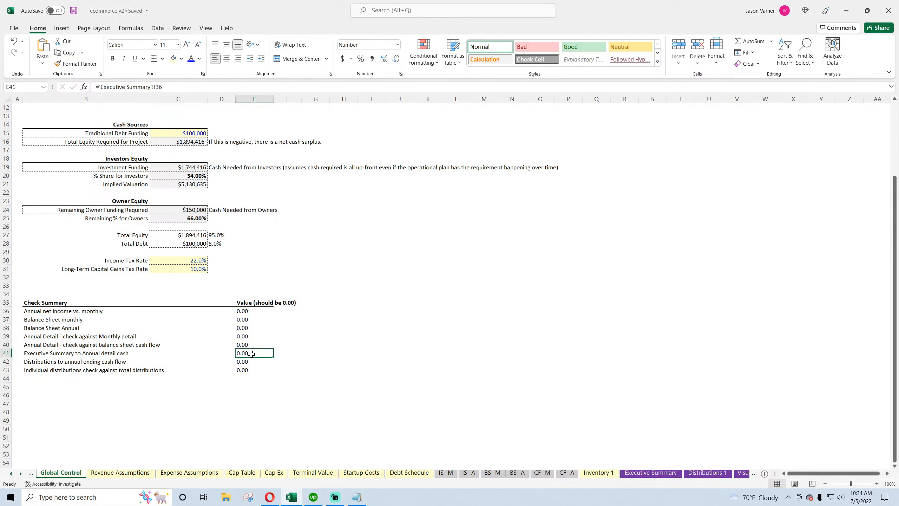
Link the Executive Summary to Annual detail cash check to the check cell on the Executive Summary sheet
text(=)
click(660, 474)
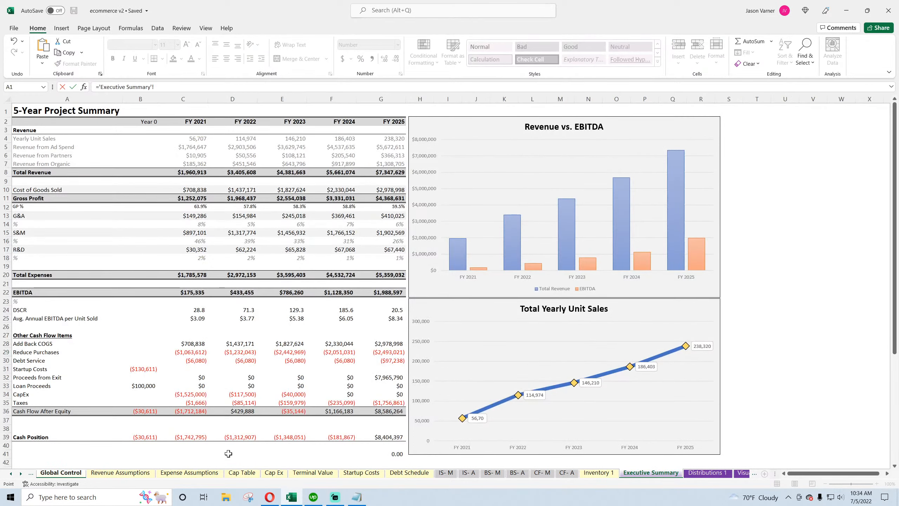
scroll(230, 453, down, 4)
click(393, 355)
key(Return)
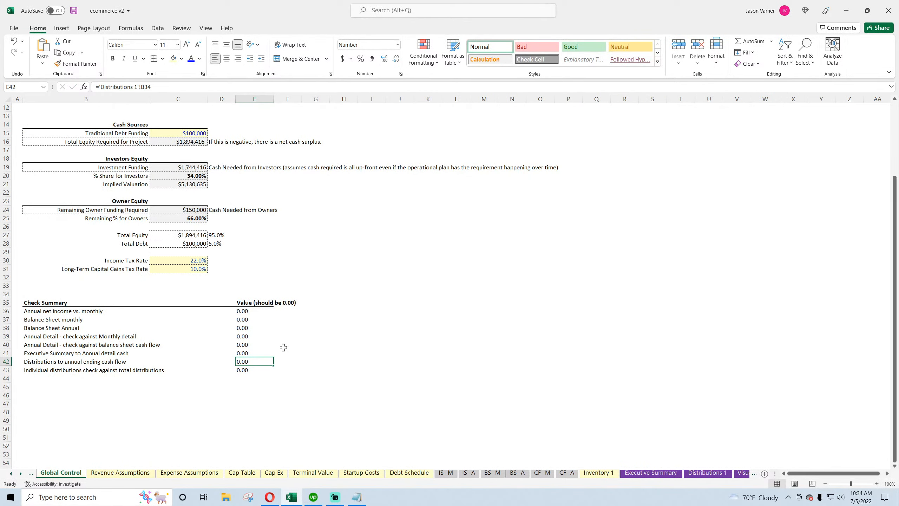
Link the distributions to annual ending cash flow check to the Check value on the Distributions 1 sheet
text(=)
click(693, 474)
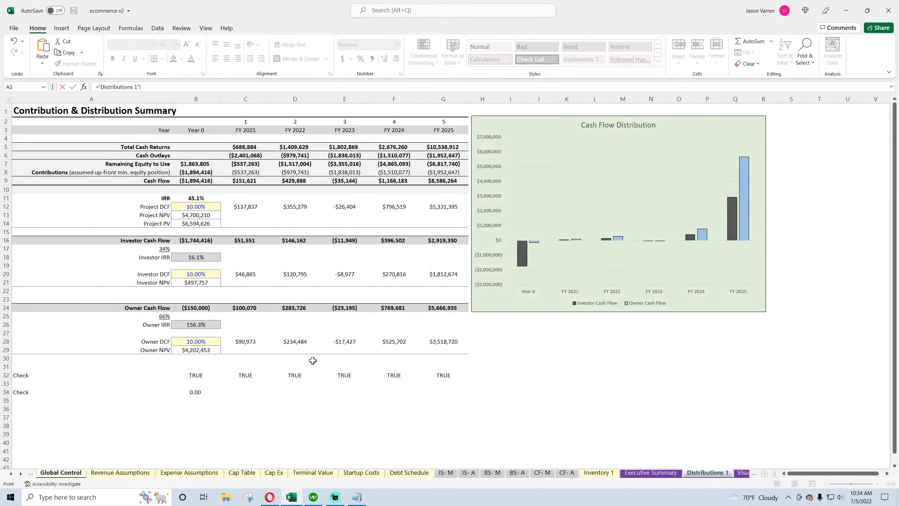
click(196, 391)
key(Return)
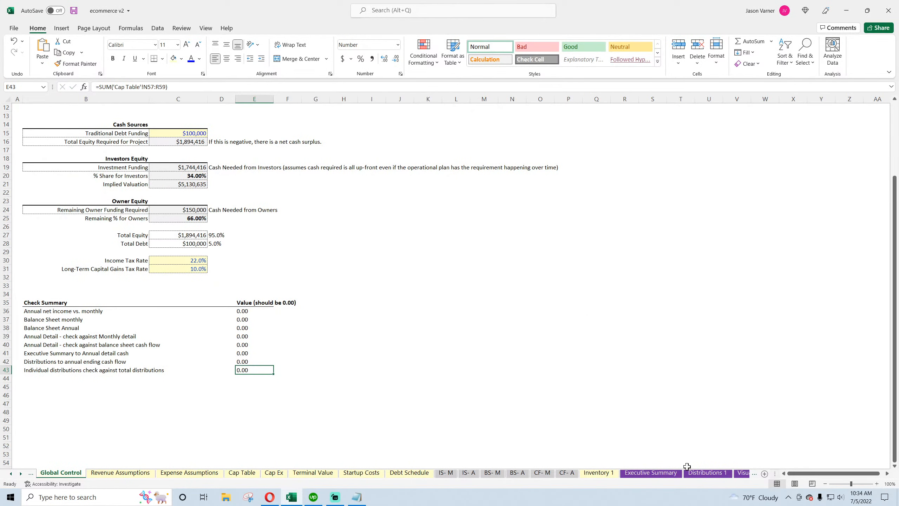
Save the workbook
click(74, 11)
click(253, 365)
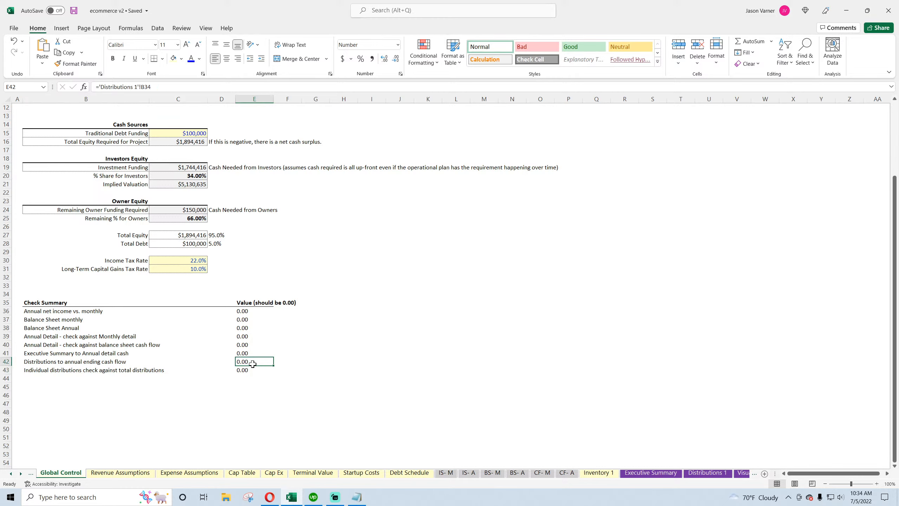
click(253, 372)
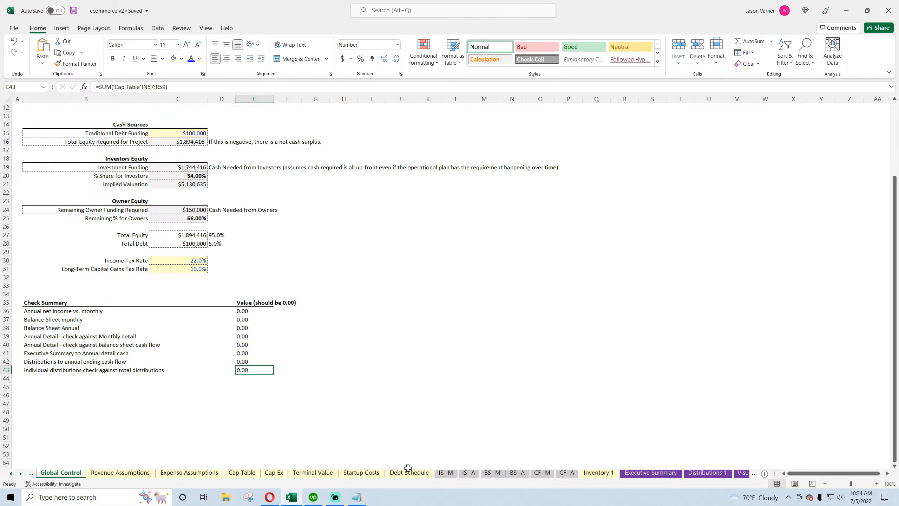
Link the Cap Table distribution summary year headers to the Distributions 1 fiscal years and fill them across FY 2021 to FY 2025
click(243, 474)
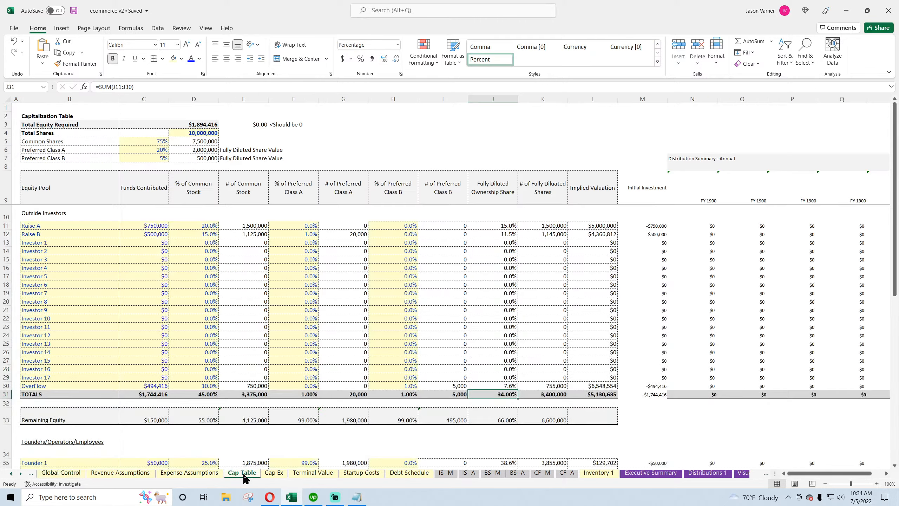
scroll(528, 391, down, 15)
drag(820, 474, 830, 477)
scroll(706, 399, up, 7)
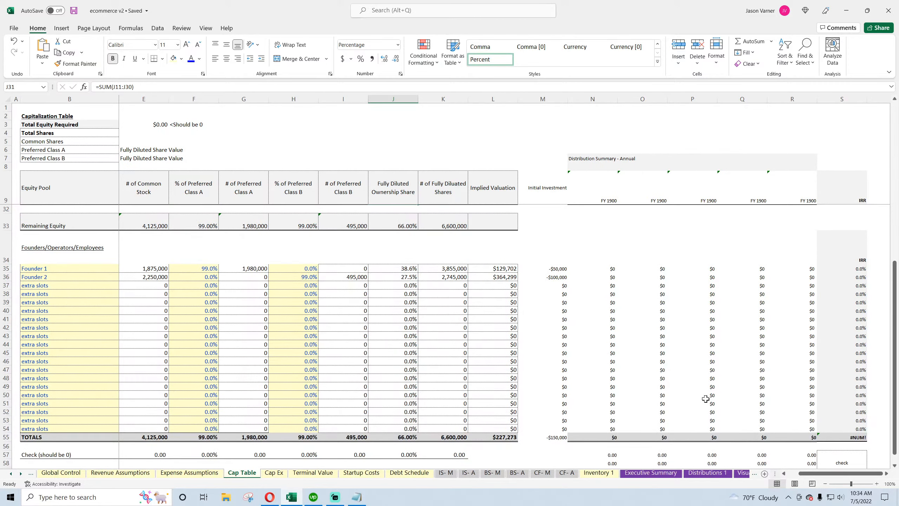
scroll(705, 398, up, 7)
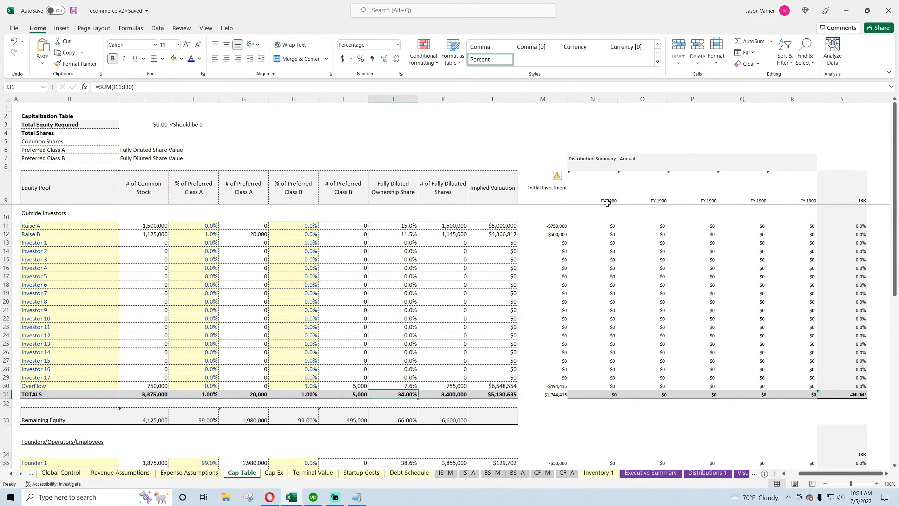
click(607, 203)
text(=)
scroll(662, 358, down, 15)
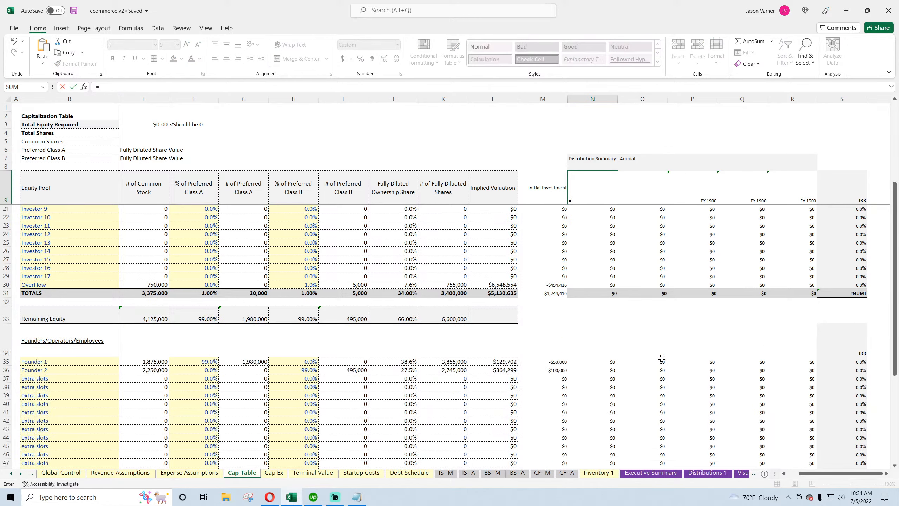
scroll(655, 376, up, 15)
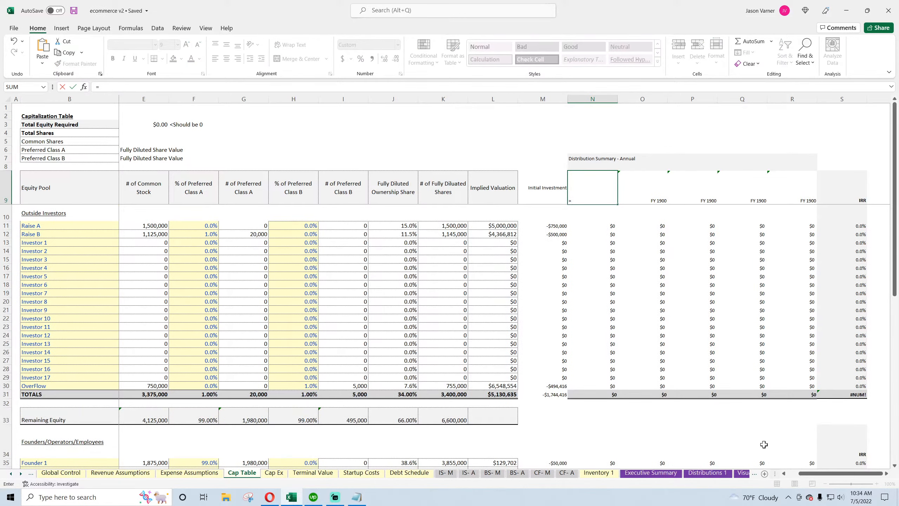
click(708, 473)
click(248, 132)
key(Return)
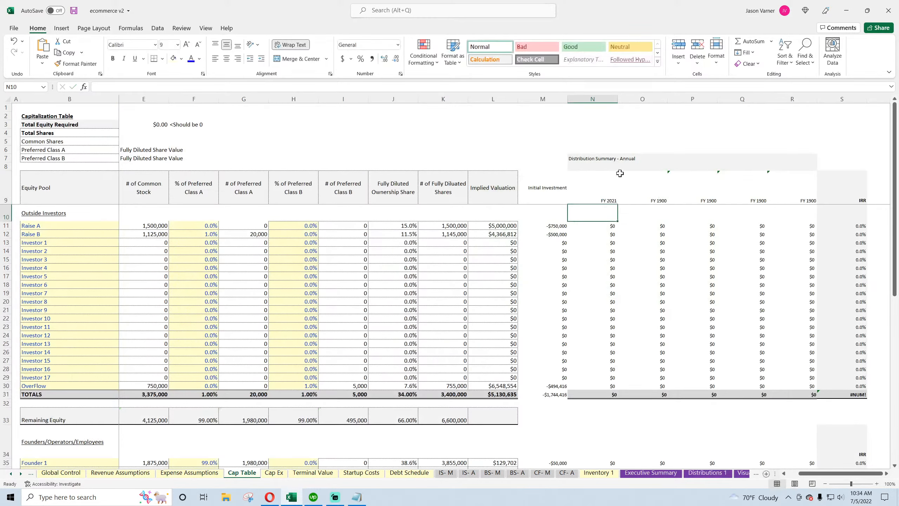
click(620, 174)
drag(617, 204, 796, 210)
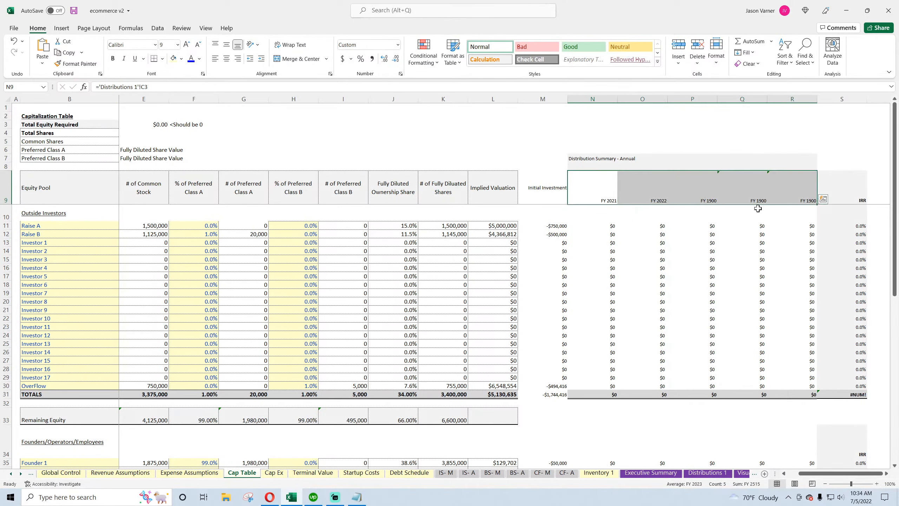
Change the Raise A FY 2021 distribution formula to multiply ownership share by the Distributions 1 cash flow row 9
click(607, 225)
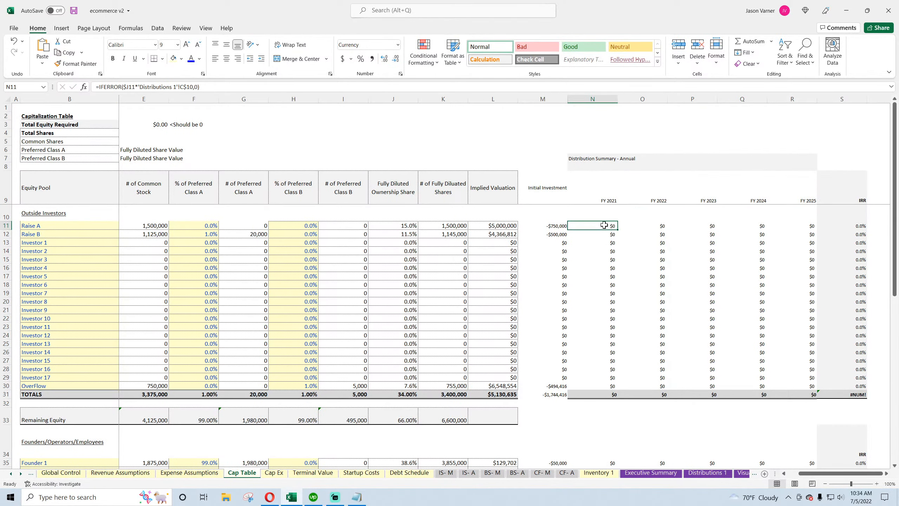
click(707, 473)
click(240, 181)
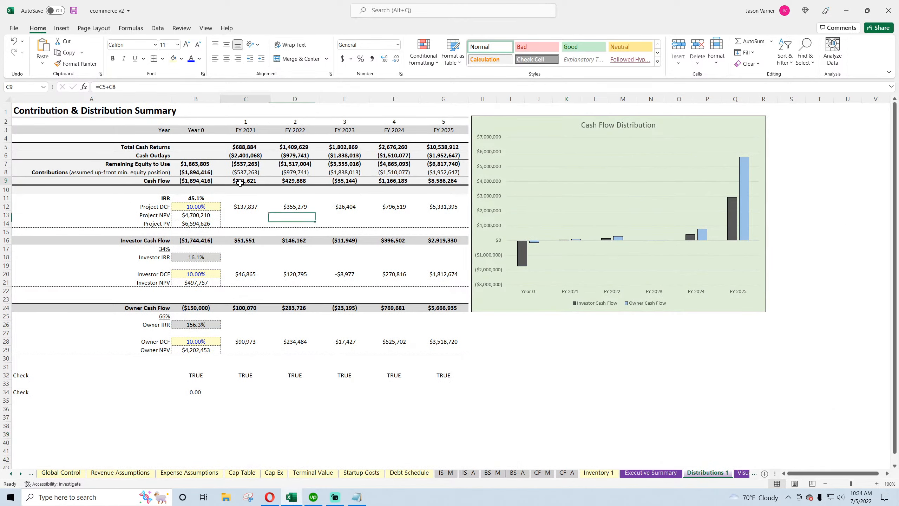
click(294, 180)
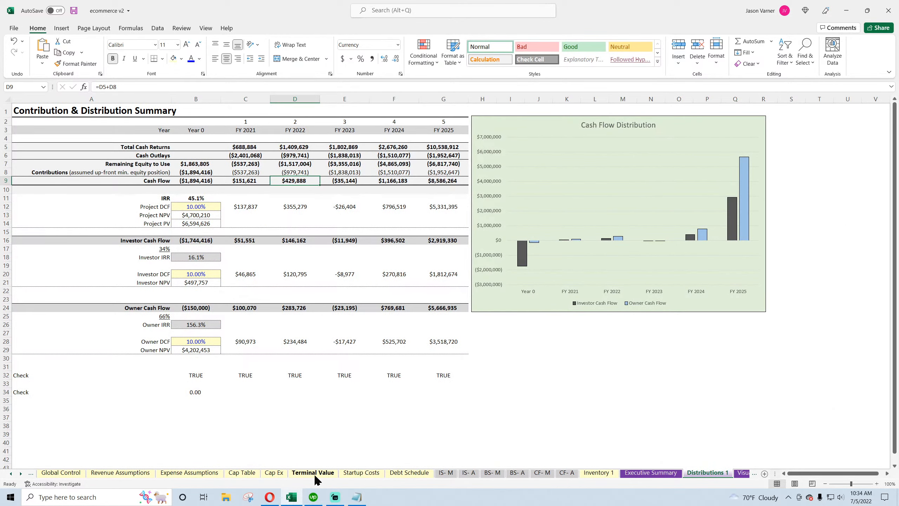
click(242, 473)
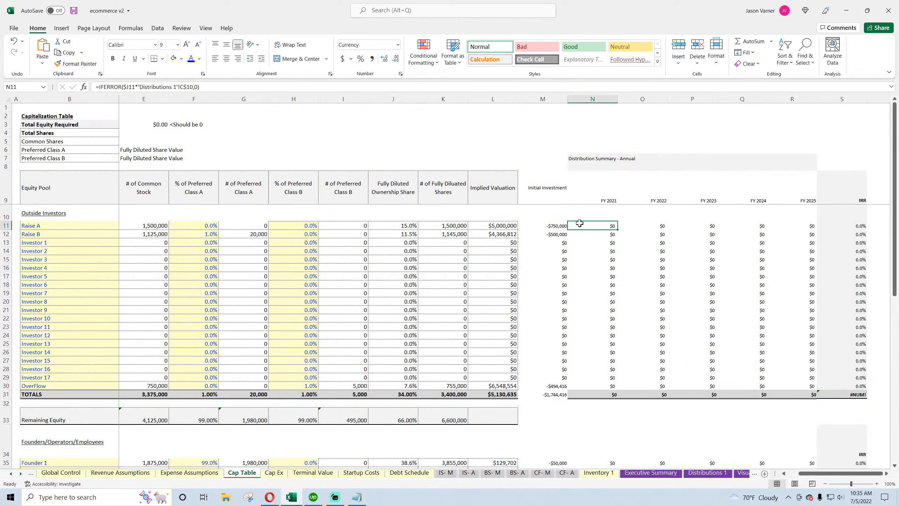
click(192, 87)
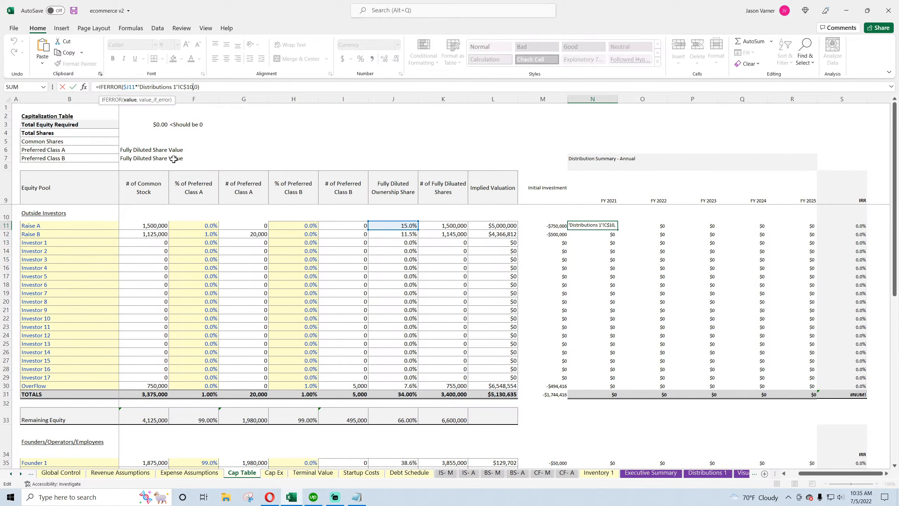
key(BackSpace)
key(BackSpace)
key(Return)
Copy the distribution formula across all investor rows and fiscal years of the distribution summary
click(601, 225)
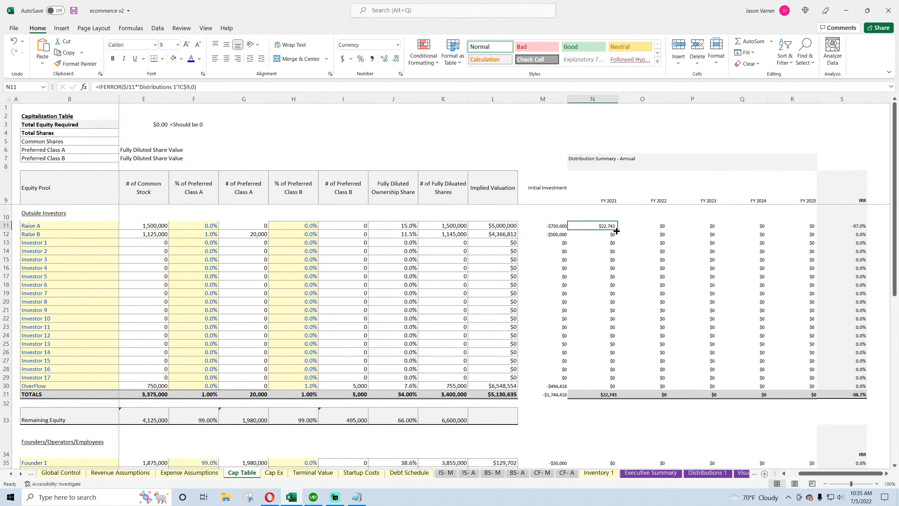
drag(618, 230, 788, 384)
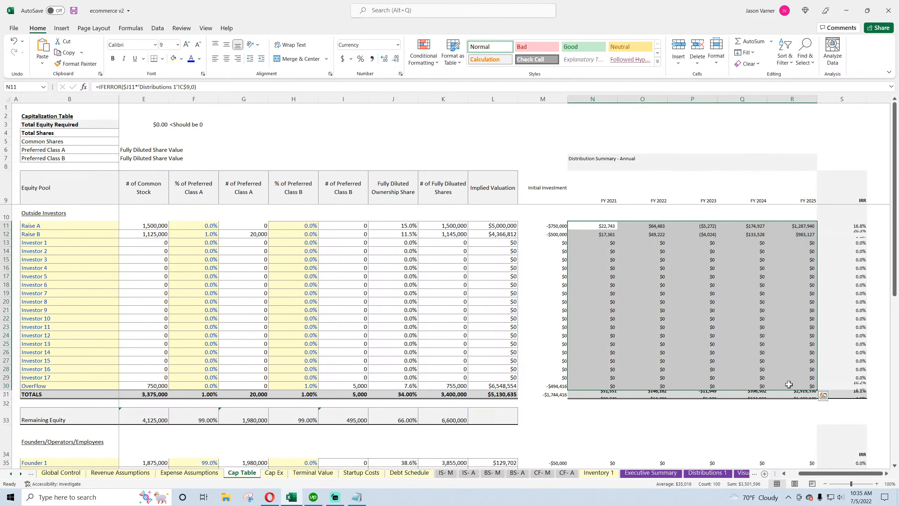
click(640, 269)
Compare the Cap Table total IRR with the Investor IRR on the Distributions 1 sheet
click(849, 394)
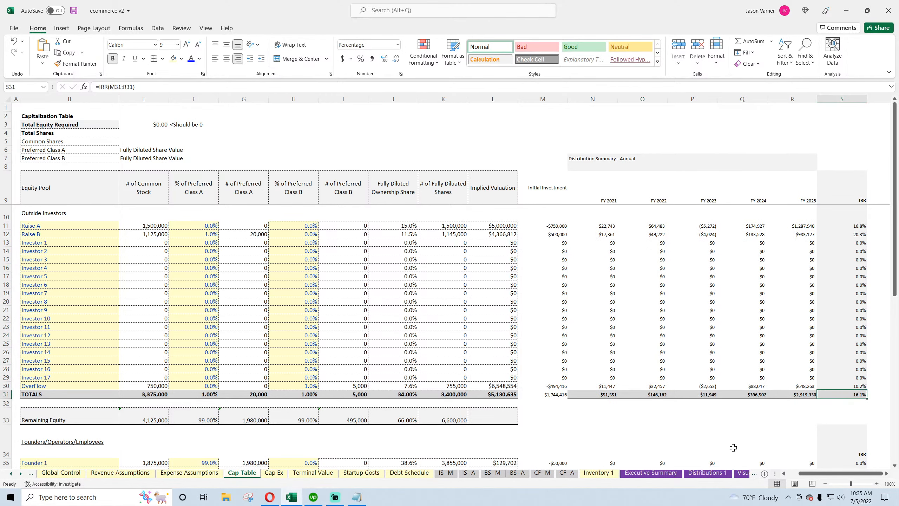
click(707, 473)
click(205, 256)
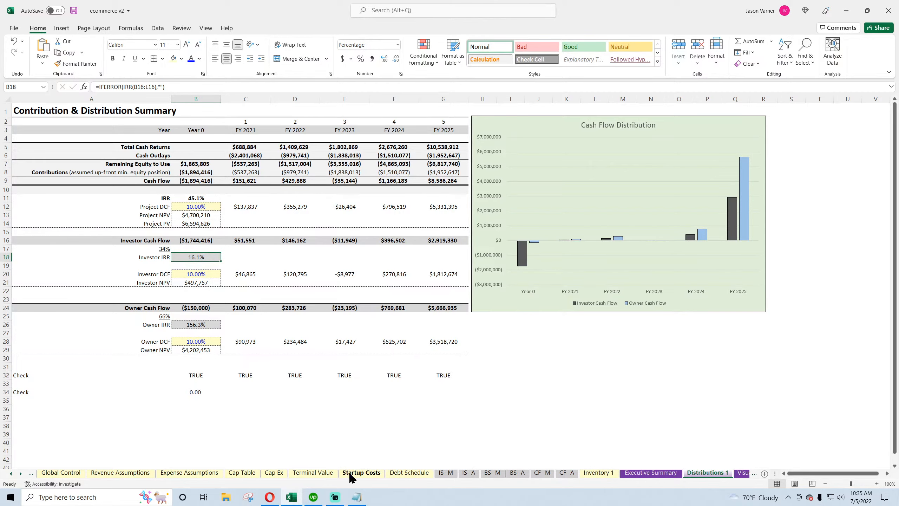
click(242, 472)
scroll(577, 389, down, 4)
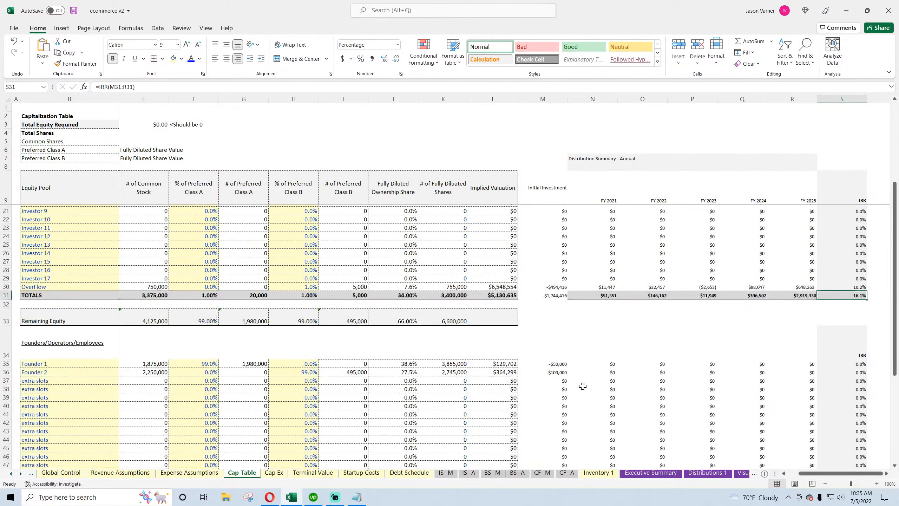
Change the Founder 1 FY 2021 distribution formula to multiply ownership share by the Distributions 1 cash flow row 9
click(605, 361)
click(172, 87)
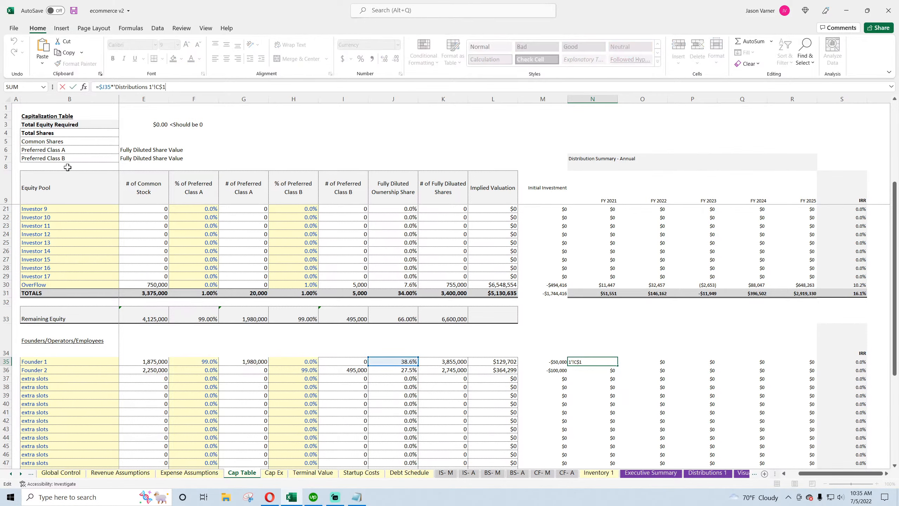
key(Return)
Copy the distribution formula across all founder and extra slot rows for FY 2021 to FY 2025
scroll(726, 295, down, 2)
scroll(726, 295, down, 2)
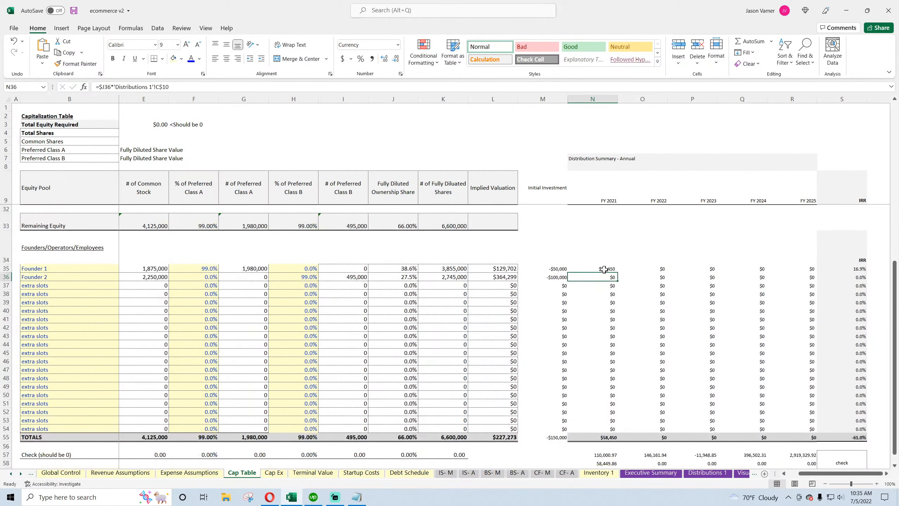
click(601, 269)
drag(618, 272, 803, 429)
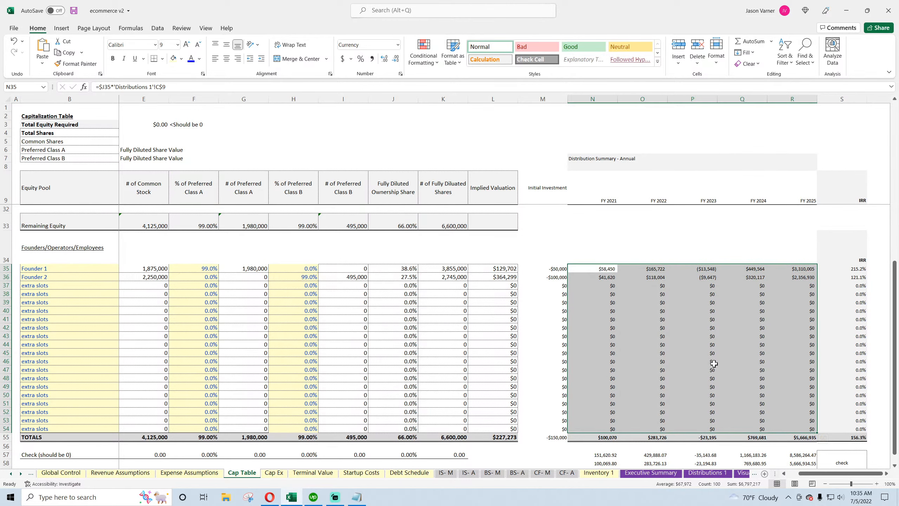
Change the FY 2021 check formula to subtract Distributions 1 cell C9, fill it across to FY 2025, and open Distributions 1
click(713, 363)
scroll(714, 364, down, 4)
click(616, 328)
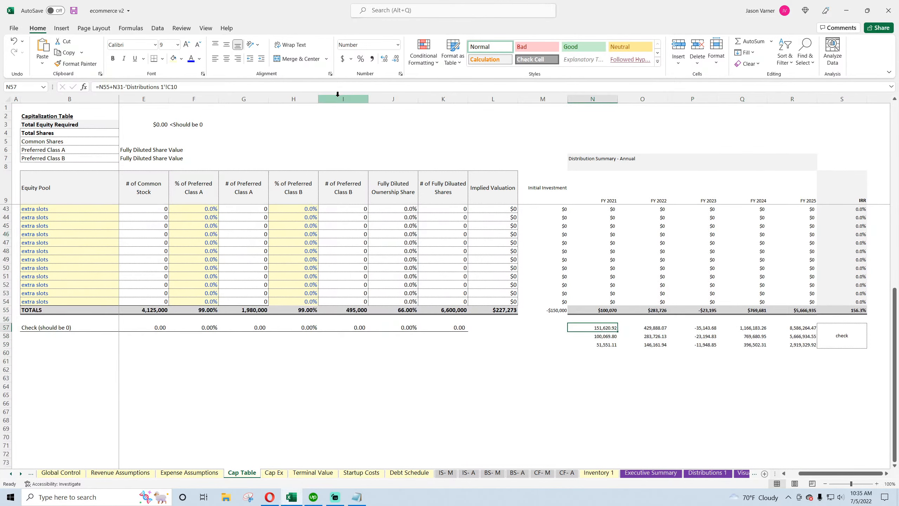
click(250, 87)
key(BackSpace)
key(BackSpace)
text(9)
key(Return)
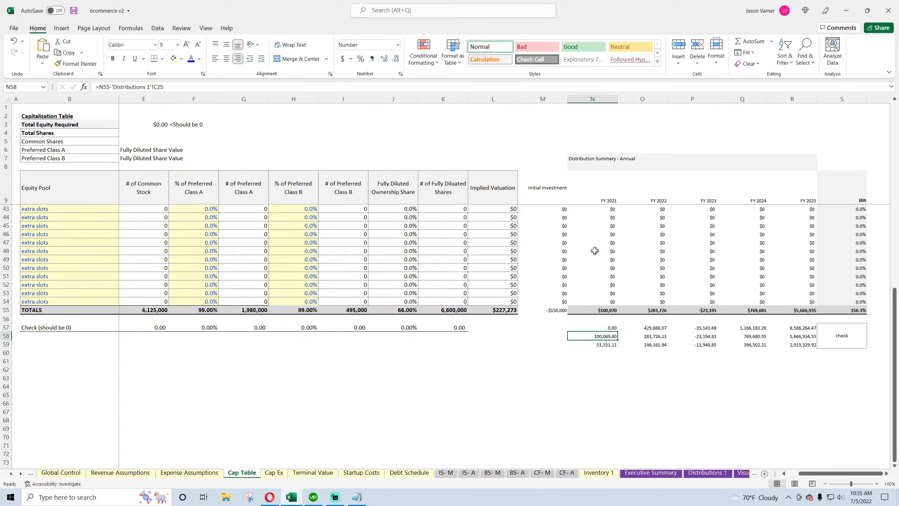
click(611, 326)
drag(618, 332, 814, 332)
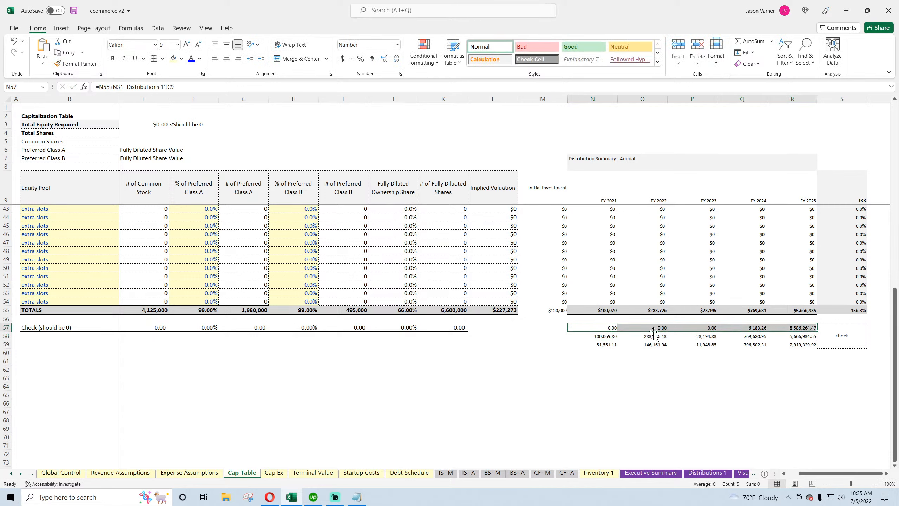
click(608, 336)
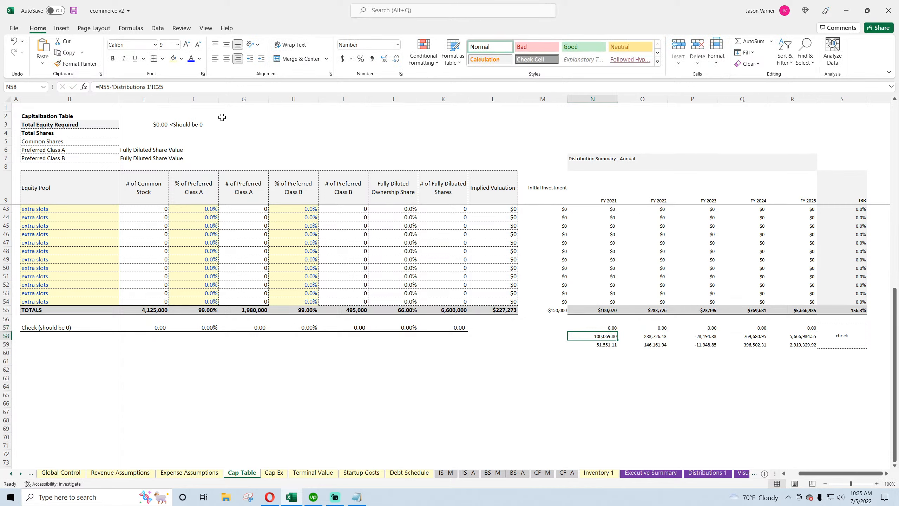
click(685, 478)
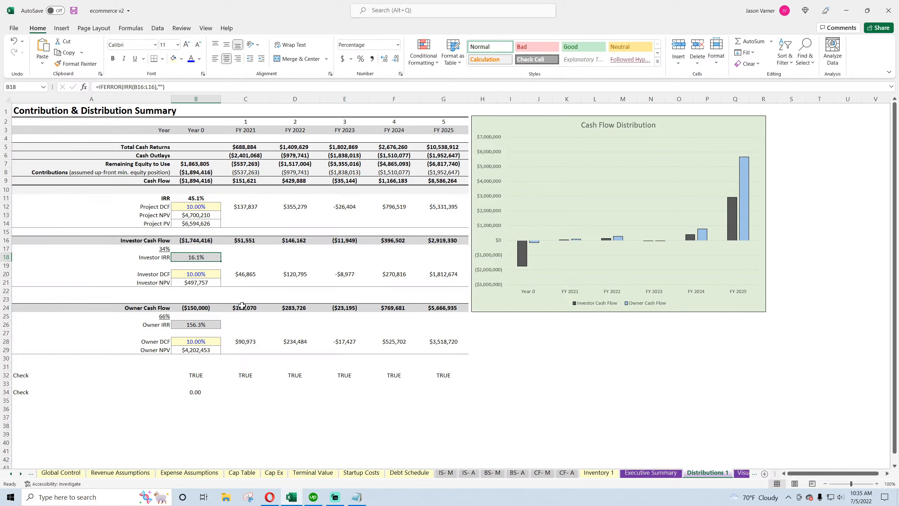
Change the Cap Table owner distribution check in FY 2021 to subtract Distributions 1 cell C24
click(244, 306)
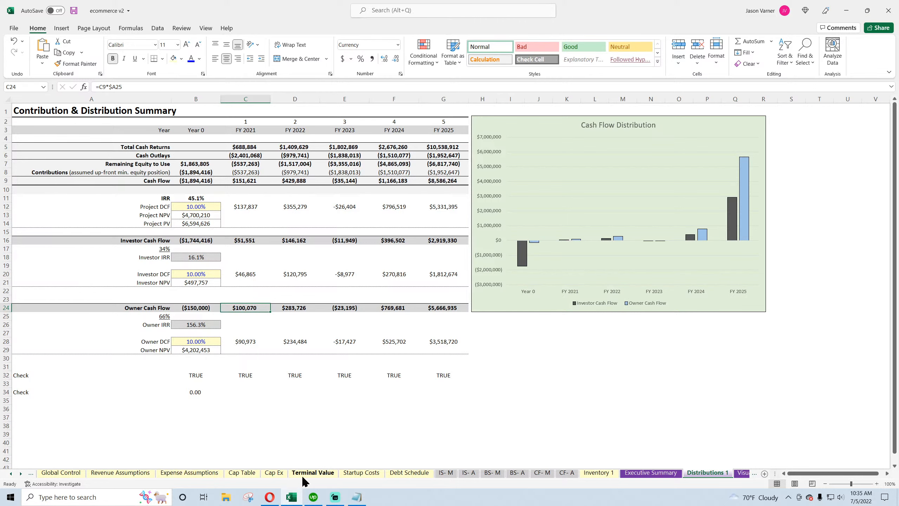
click(240, 473)
click(174, 87)
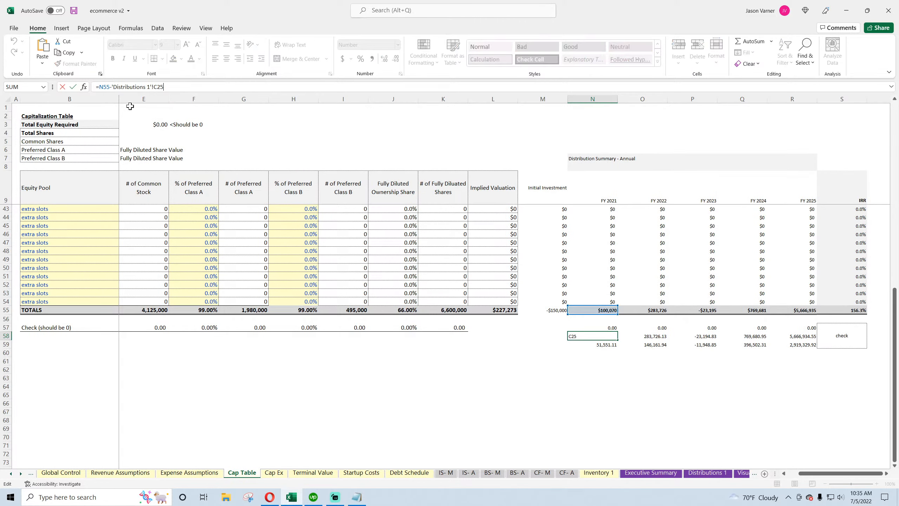
key(BackSpace)
text(4)
key(Return)
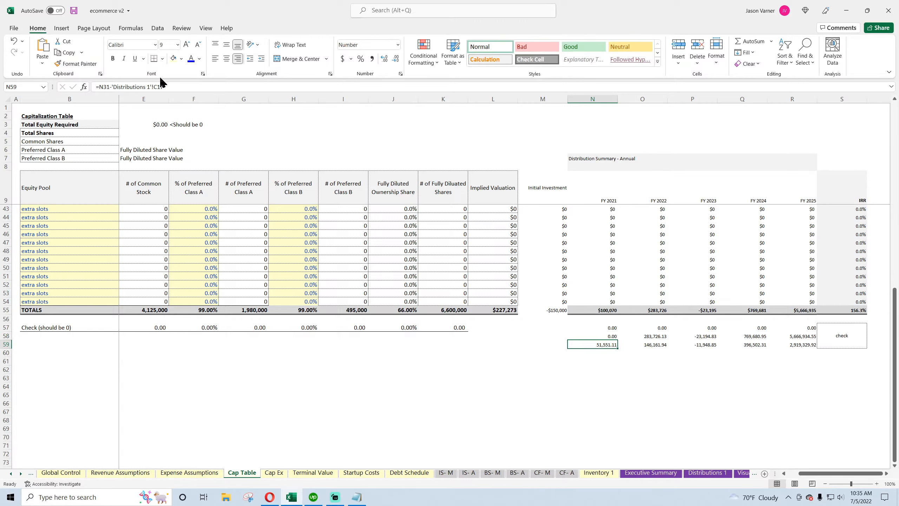
Change the FY 2021 investor distribution check below it to subtract Distributions 1 cell C16
click(170, 87)
key(BackSpace)
text(6)
key(Return)
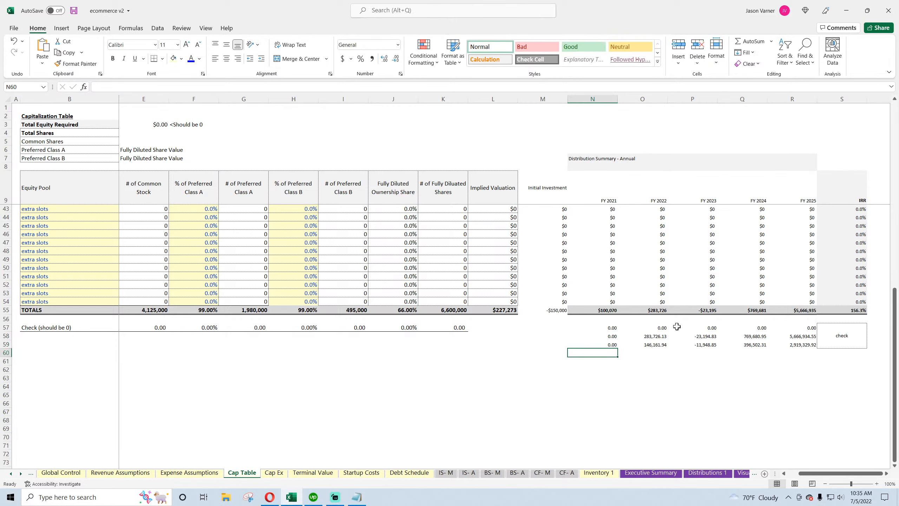
Fill both distribution check formulas across FY 2022 to FY 2025
drag(614, 335, 615, 345)
drag(651, 353, 796, 342)
click(742, 377)
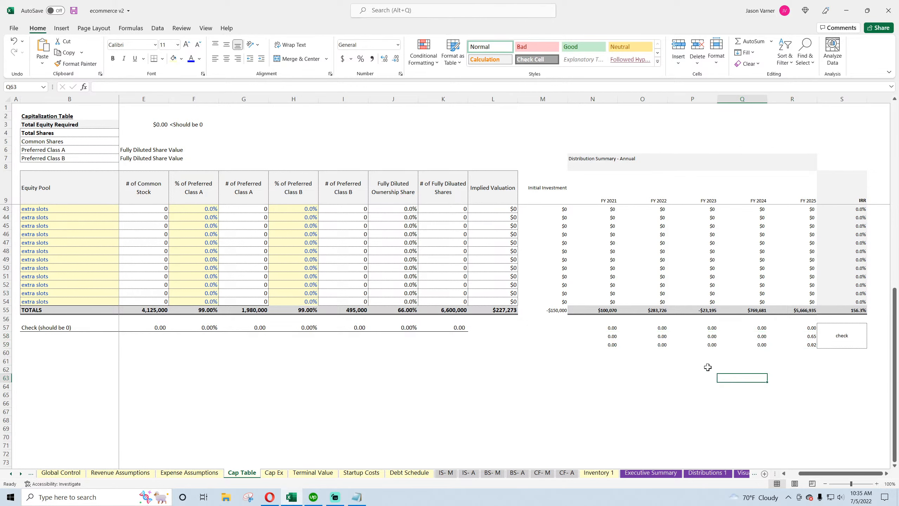
Review the Cap Table distribution summary and open the Global Control sheet
click(708, 473)
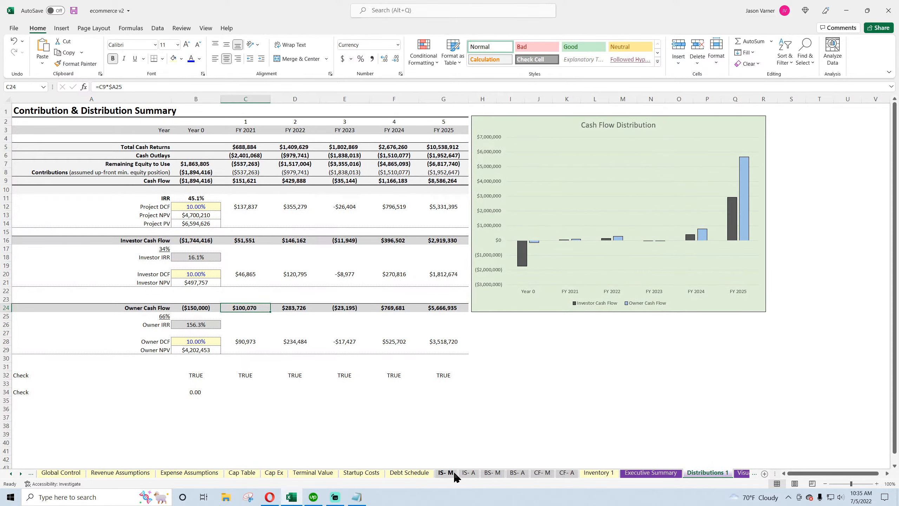
click(249, 477)
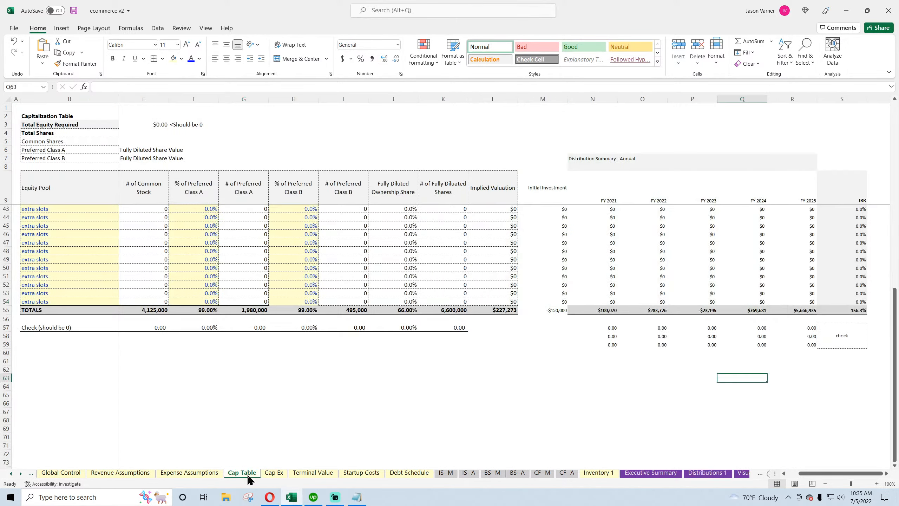
click(366, 404)
scroll(202, 385, up, 4)
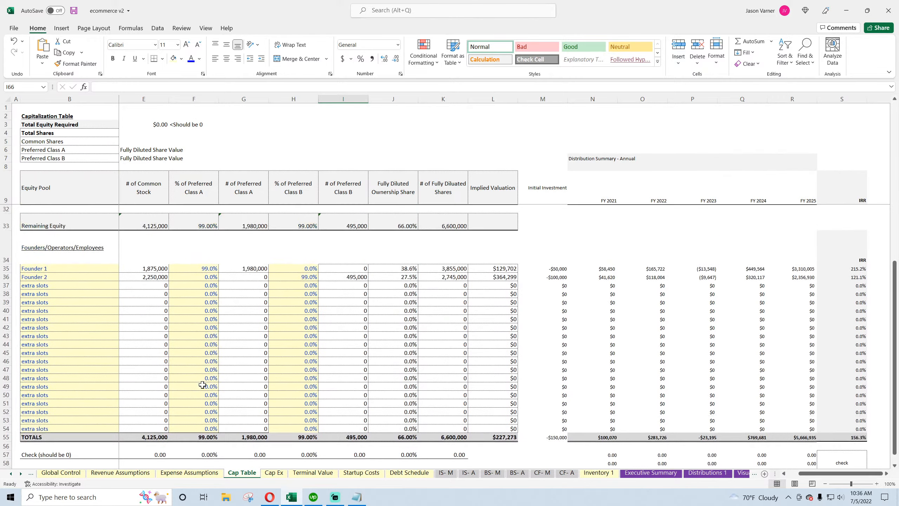
scroll(202, 385, up, 7)
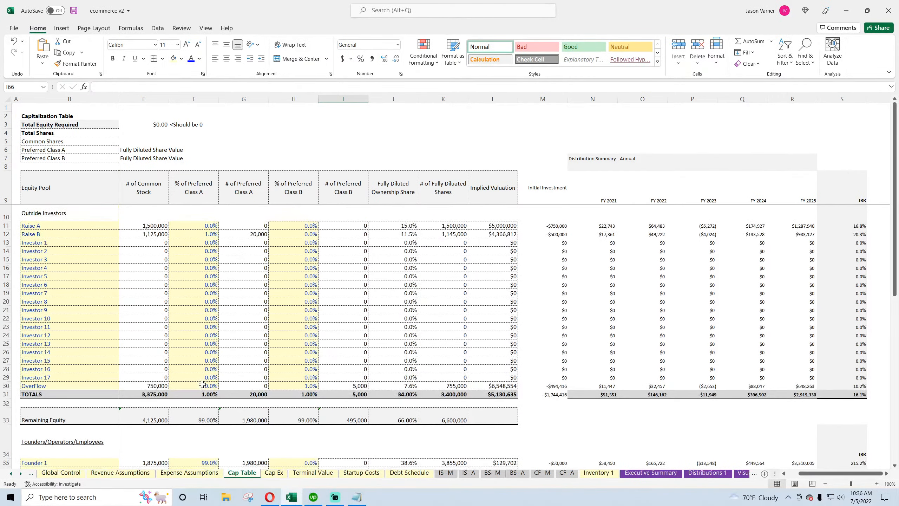
drag(802, 474, 791, 474)
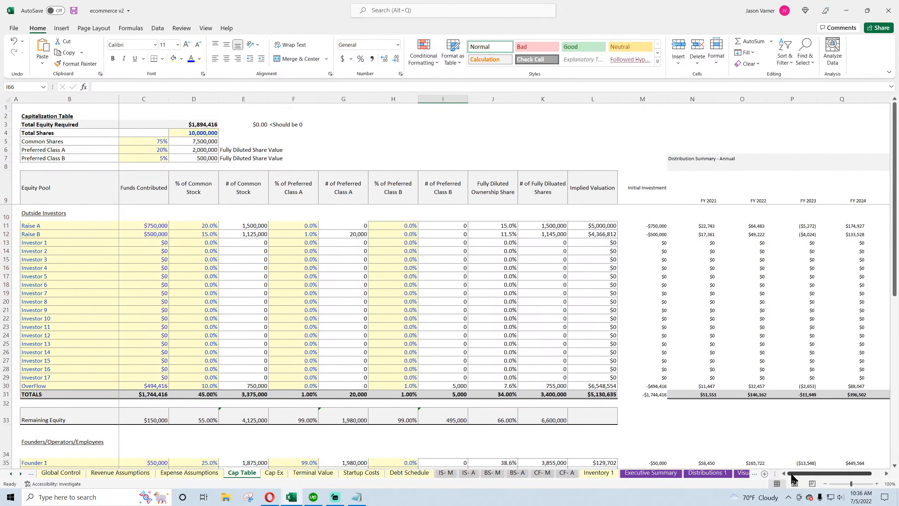
click(11, 473)
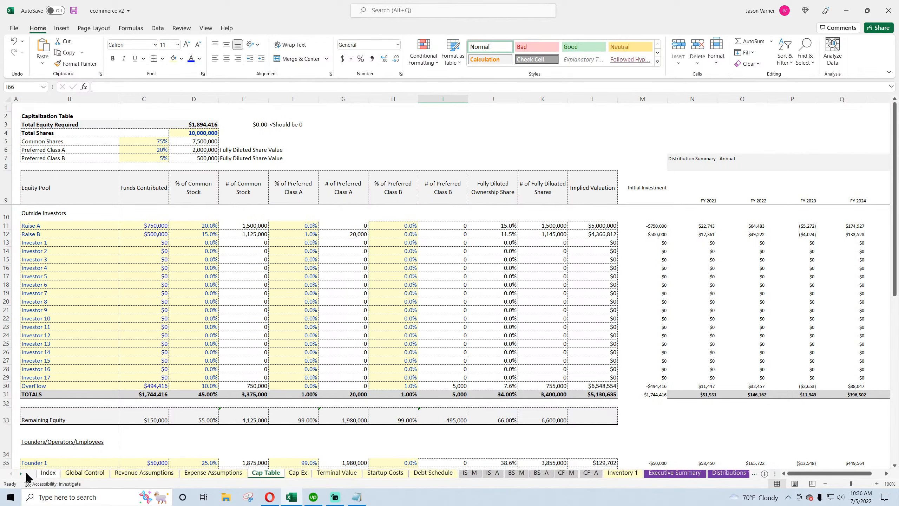
click(85, 473)
scroll(256, 322, up, 4)
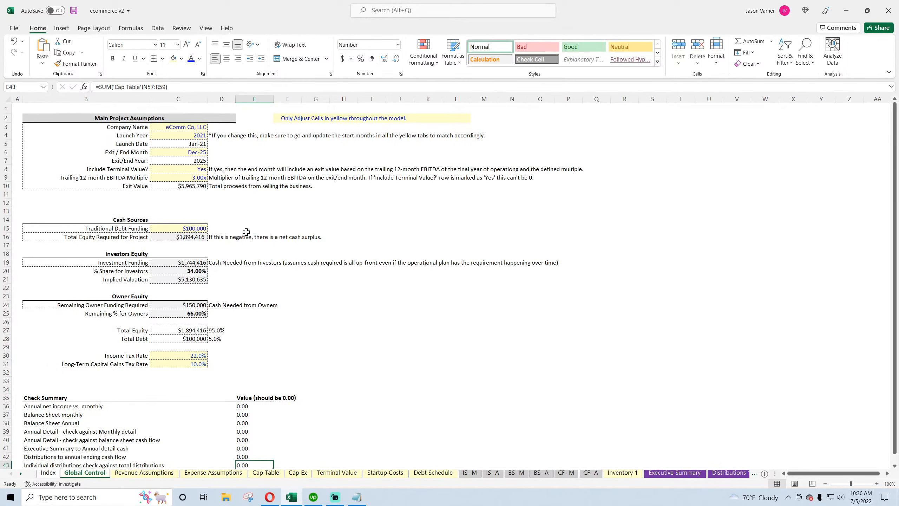
Change the exit/end month to Aug-25 and then Dec-24 to test the check summary
click(201, 168)
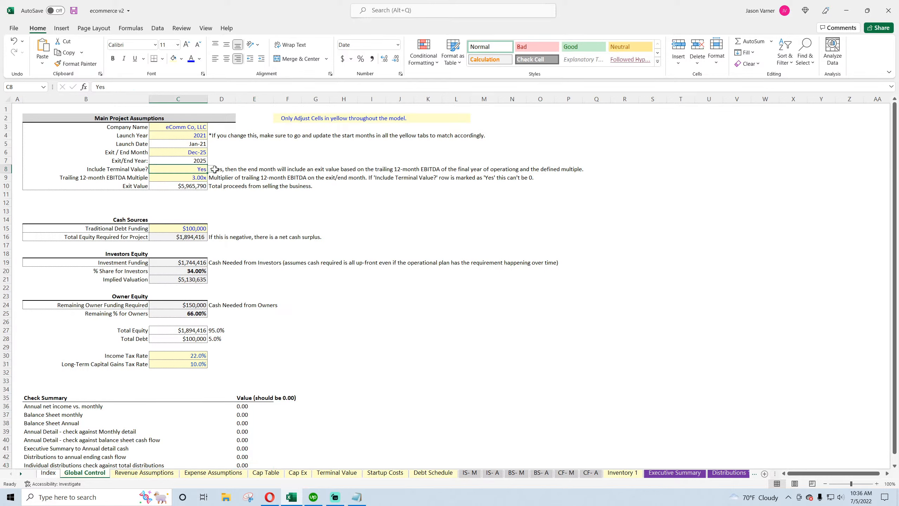
click(199, 153)
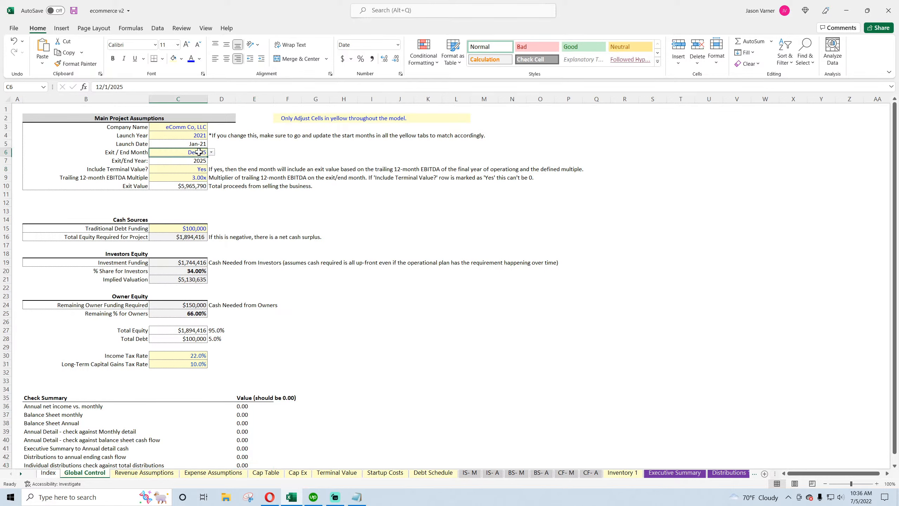
click(212, 153)
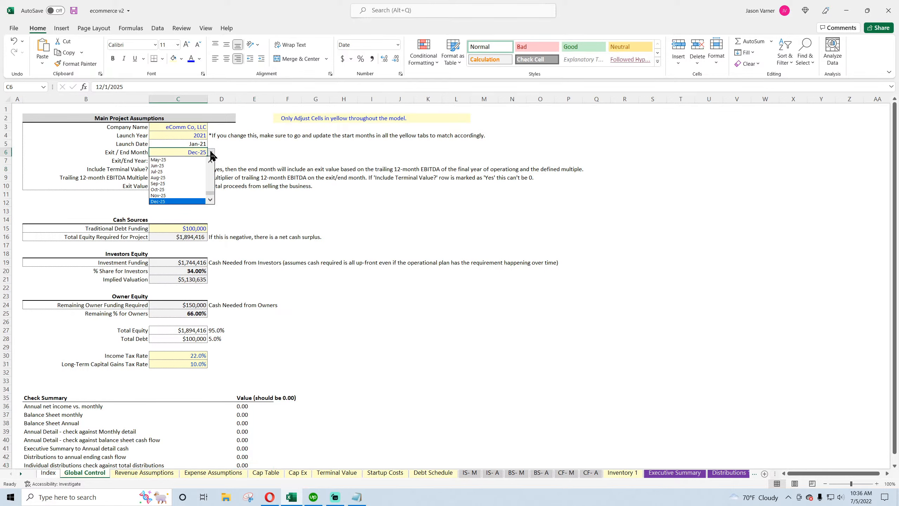
click(186, 177)
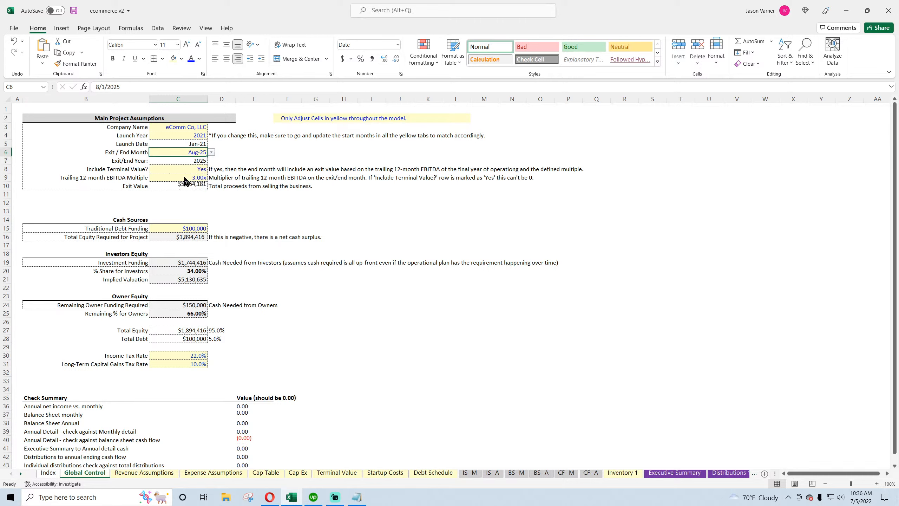
click(211, 152)
scroll(210, 164, up, 3)
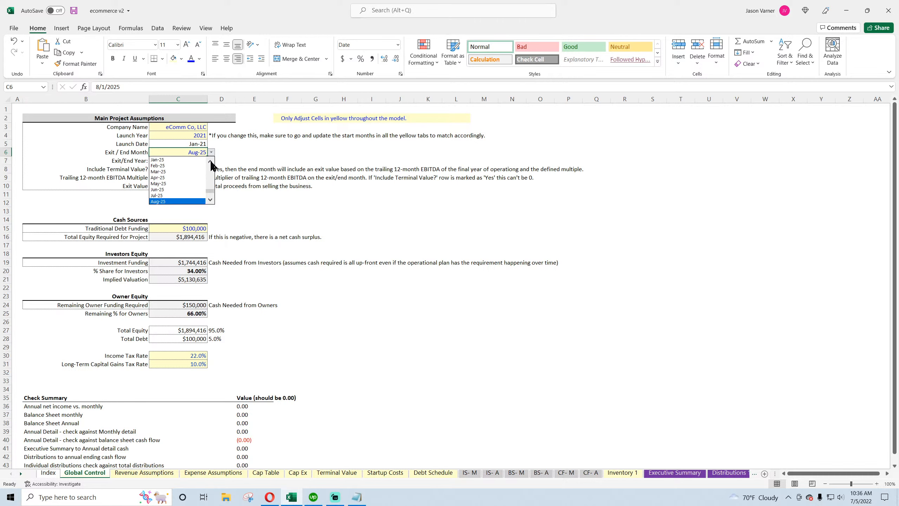
click(183, 165)
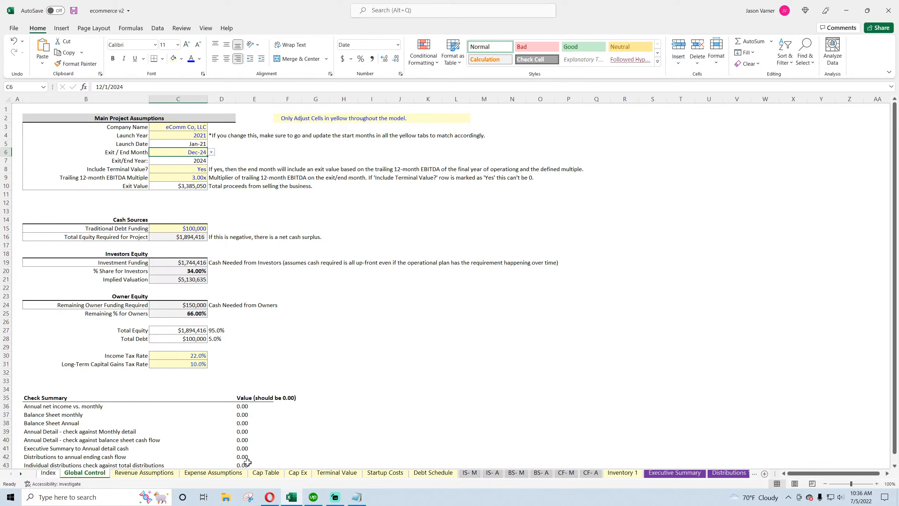
Set the exit month to Oct-24 and Include Terminal Value to No
click(211, 152)
click(193, 159)
click(198, 169)
click(211, 169)
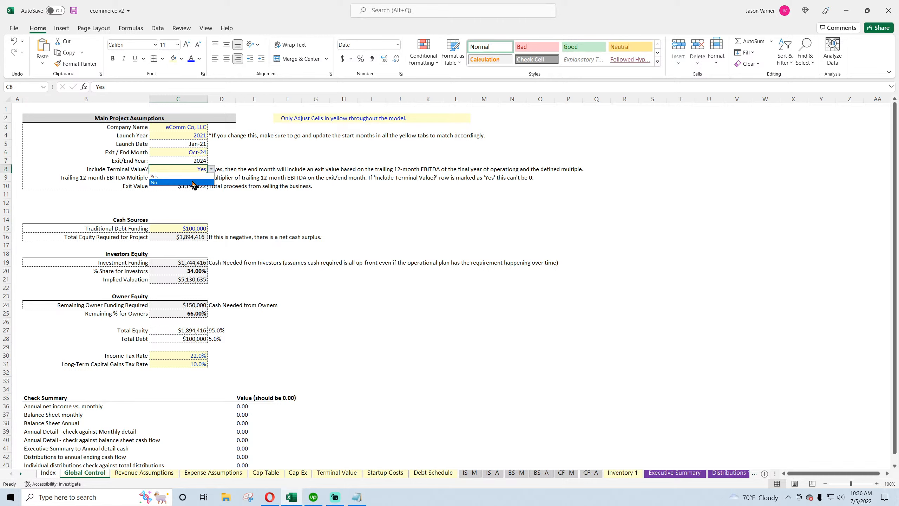
click(193, 185)
Switch the exit month to Dec-24, then May-25, then back to Dec-25
click(201, 152)
click(211, 152)
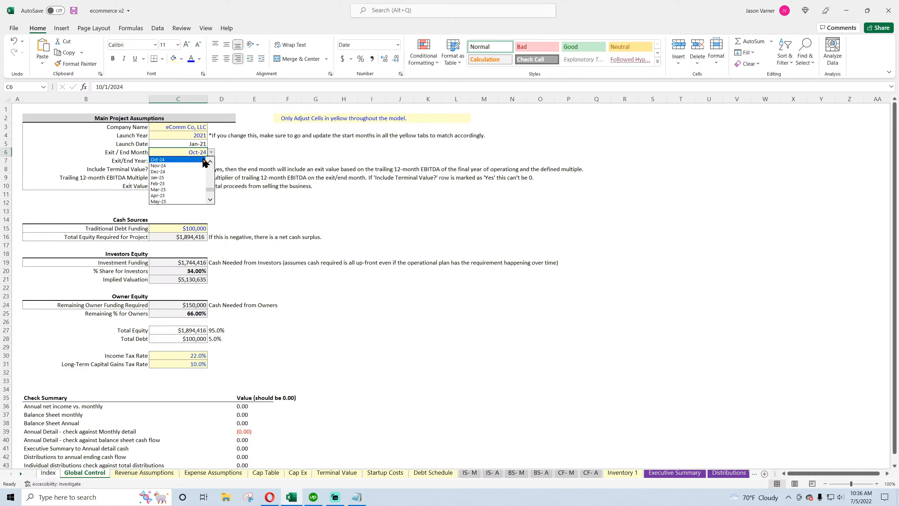
click(188, 176)
click(211, 153)
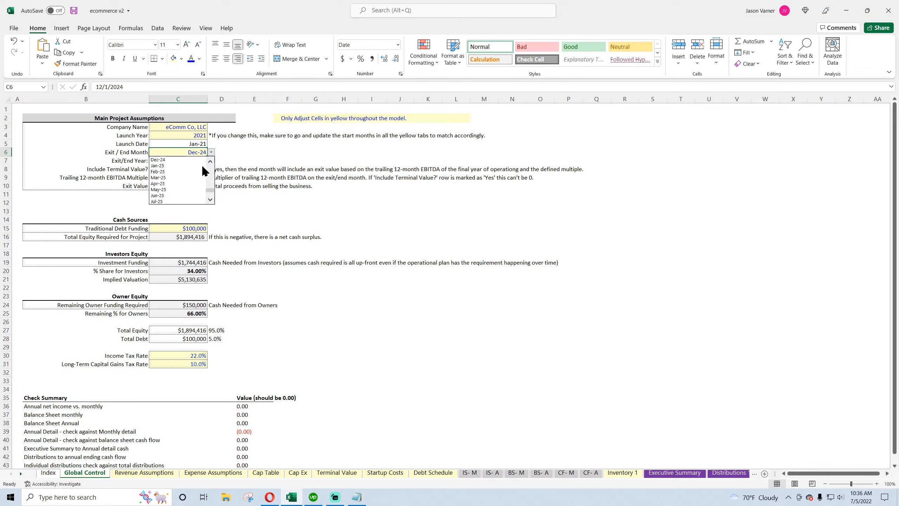
click(193, 190)
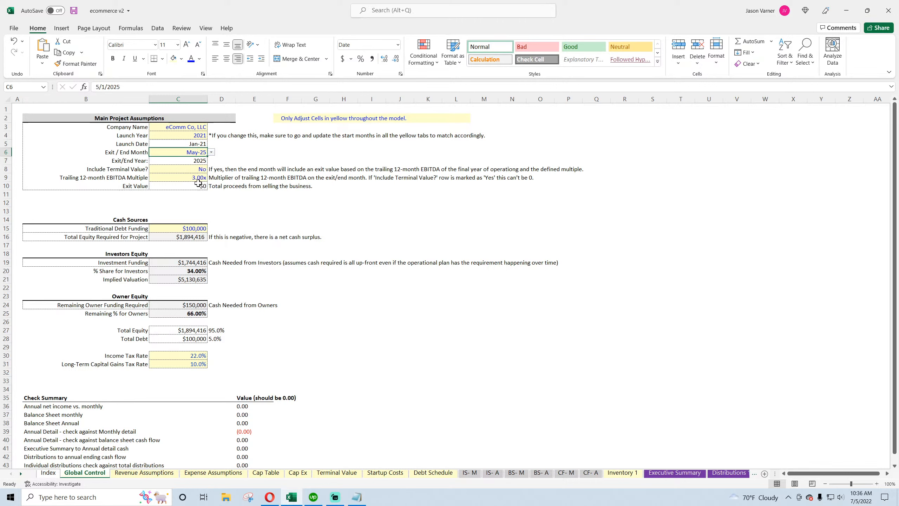
click(212, 152)
click(177, 202)
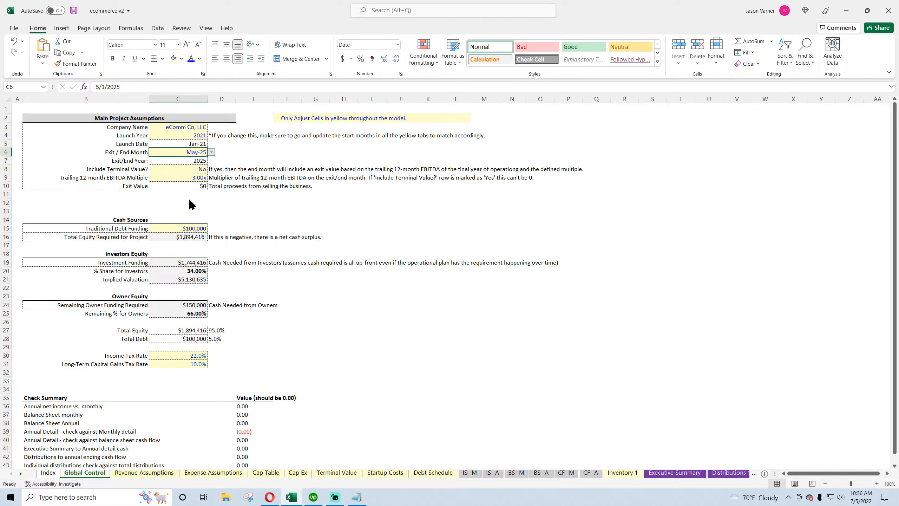
click(423, 279)
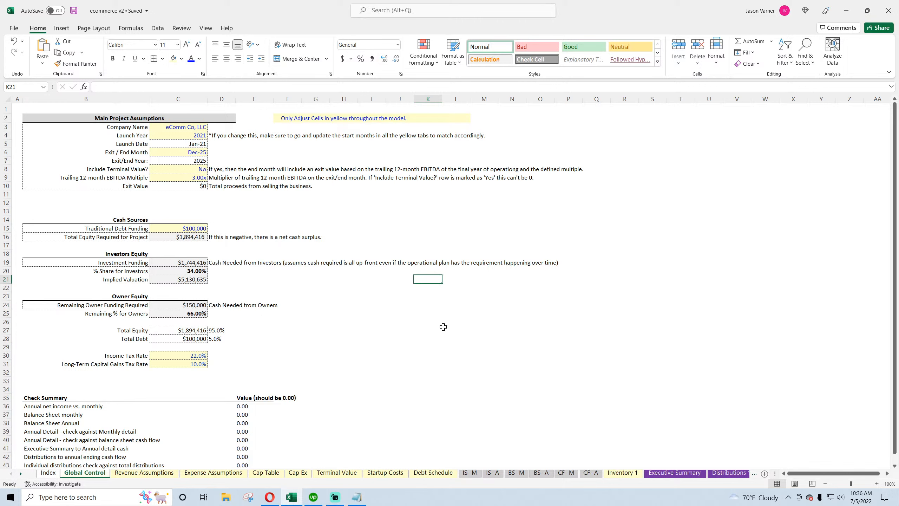
Set Include Terminal Value back to Yes
click(203, 169)
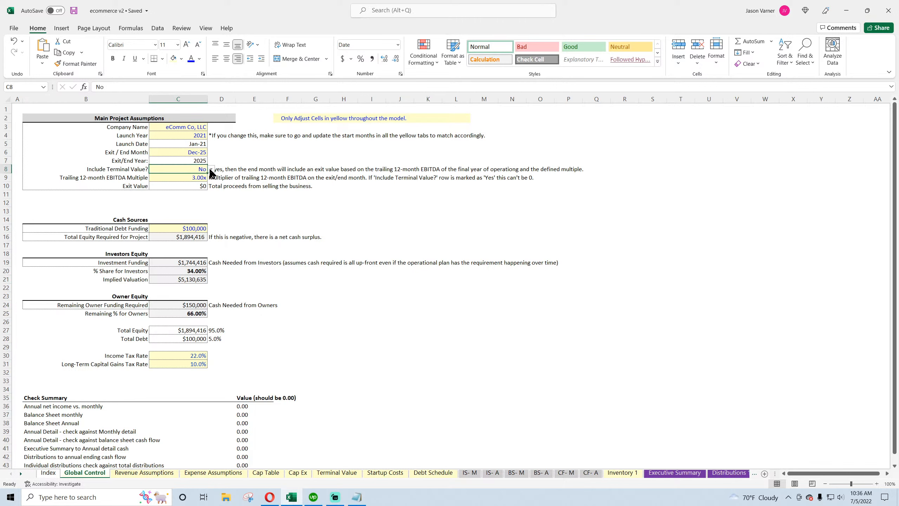
click(211, 169)
click(205, 180)
Review the exit assumptions and the check summary values on Global Control
drag(135, 169, 168, 168)
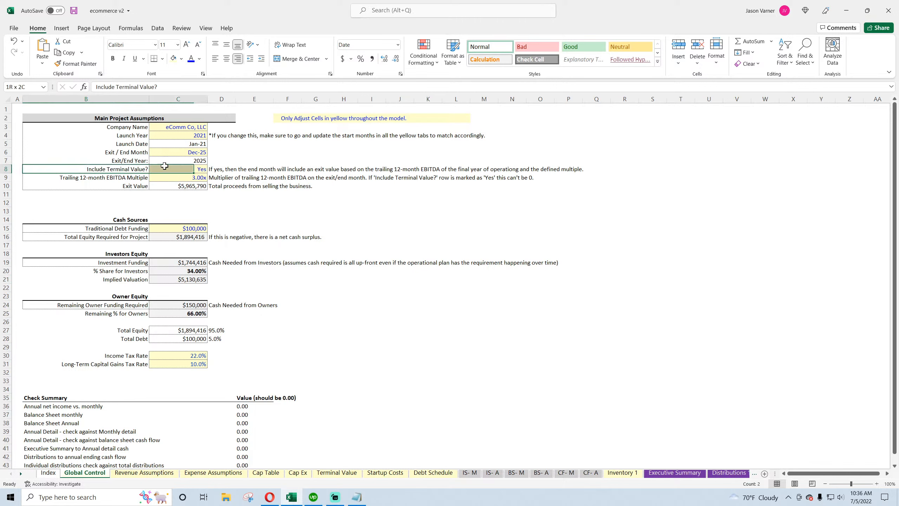
click(191, 152)
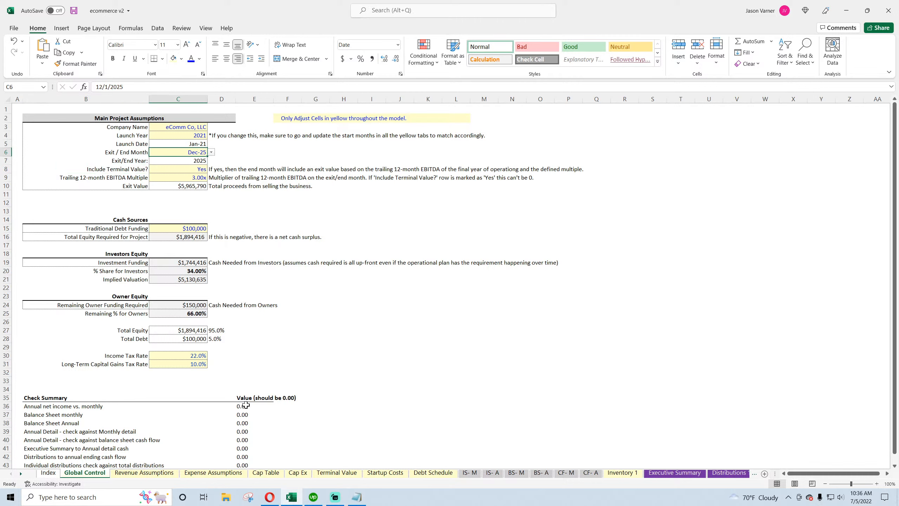
drag(243, 406, 247, 464)
drag(251, 407, 249, 464)
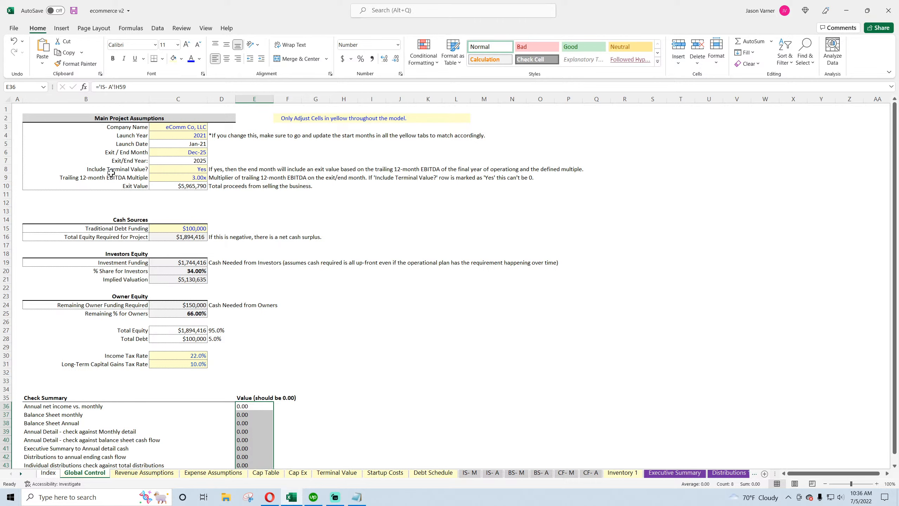
drag(93, 169, 173, 167)
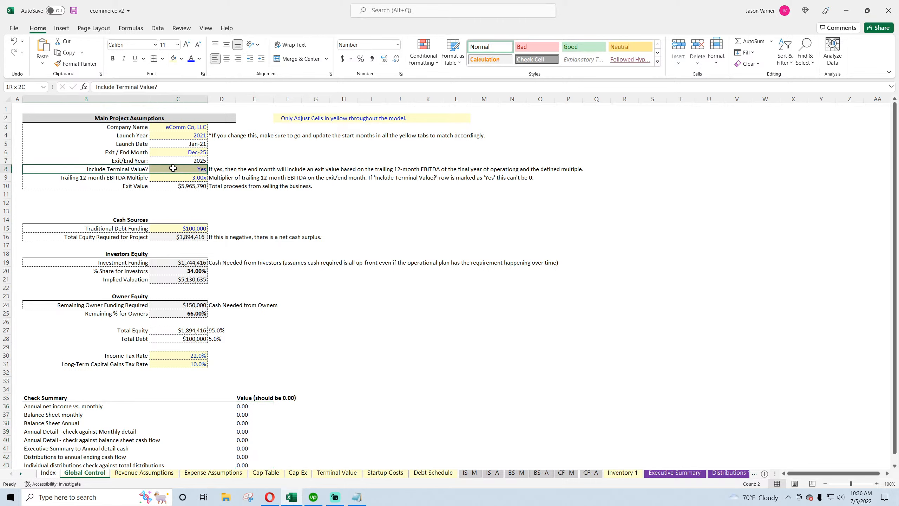
click(119, 168)
click(172, 169)
Save the workbook
click(211, 169)
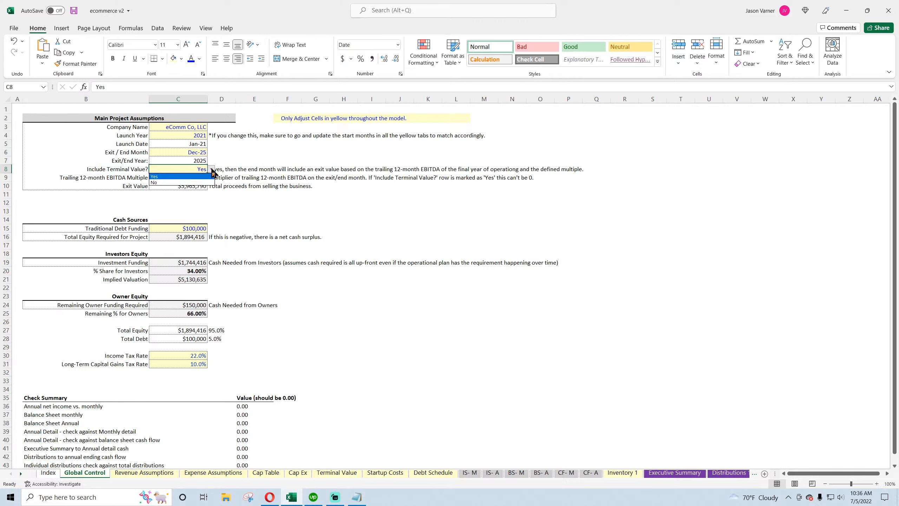
click(212, 169)
click(74, 11)
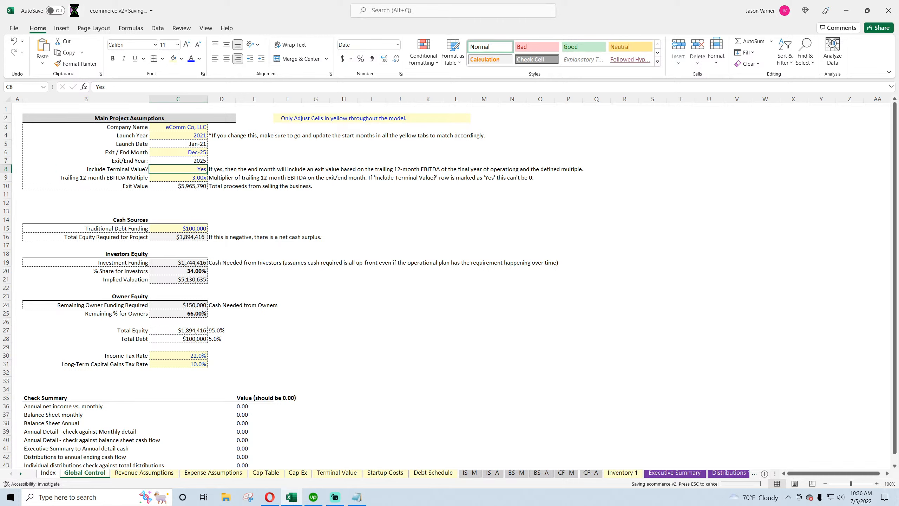
click(484, 398)
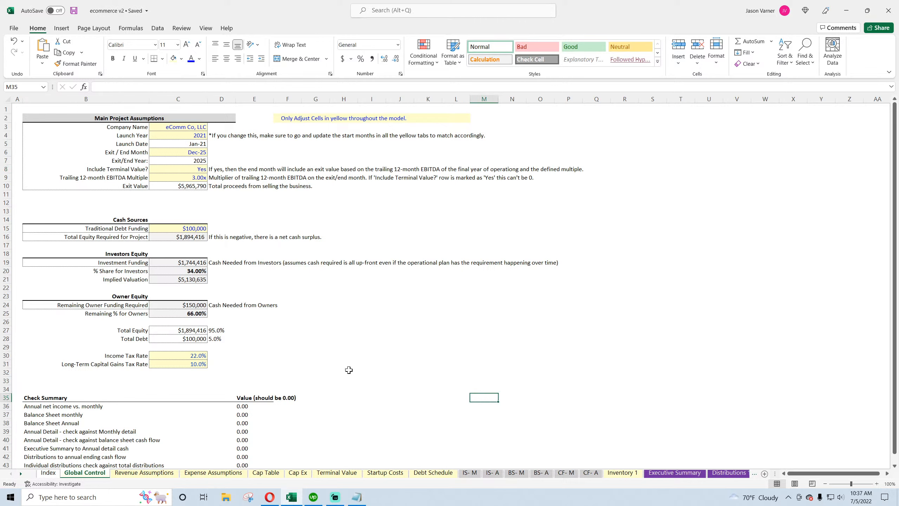
Browse the Cap Ex, Terminal Value, monthly and annual balance sheet tabs
click(298, 472)
click(554, 191)
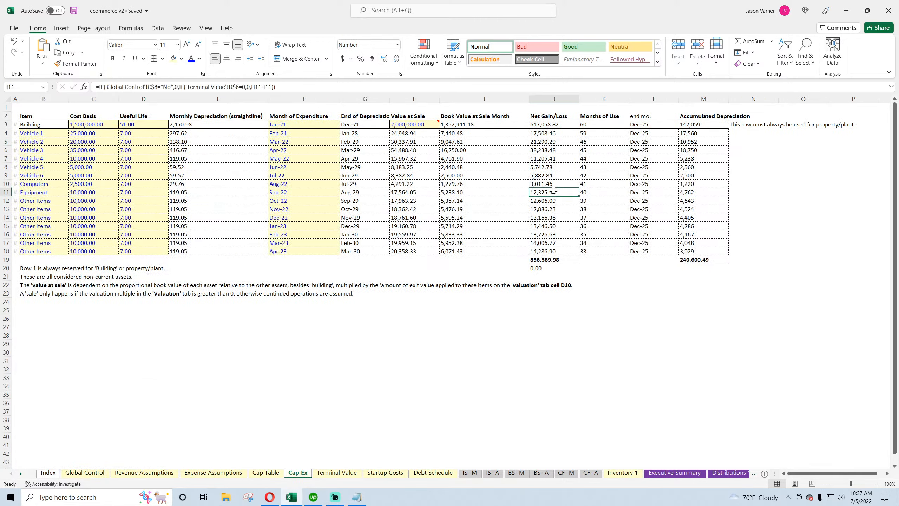
click(349, 473)
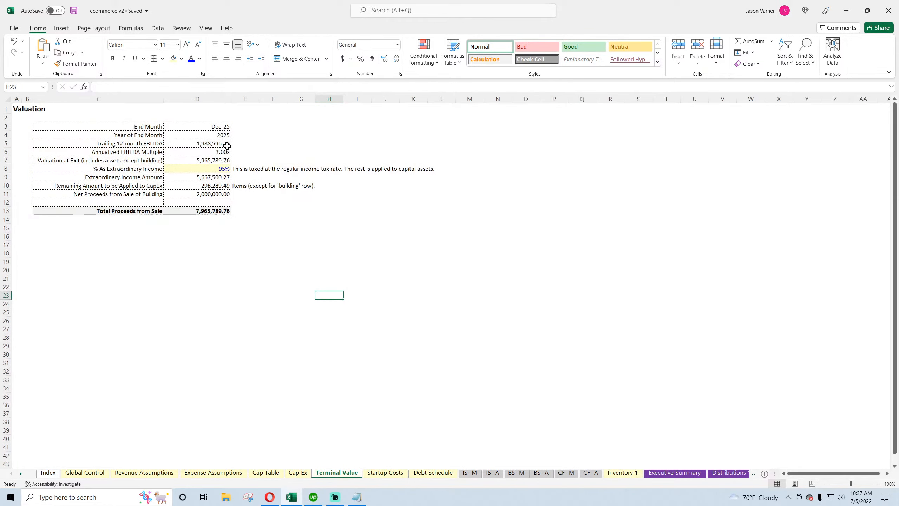
click(514, 474)
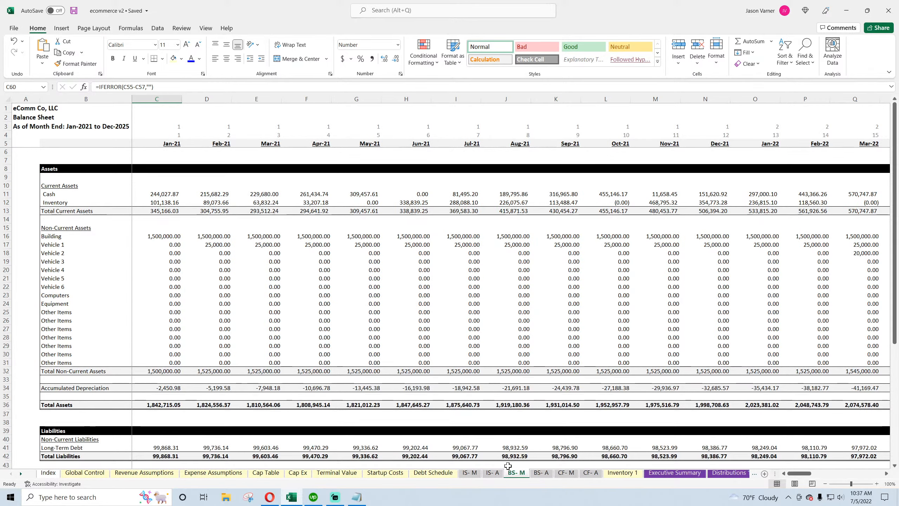
click(541, 473)
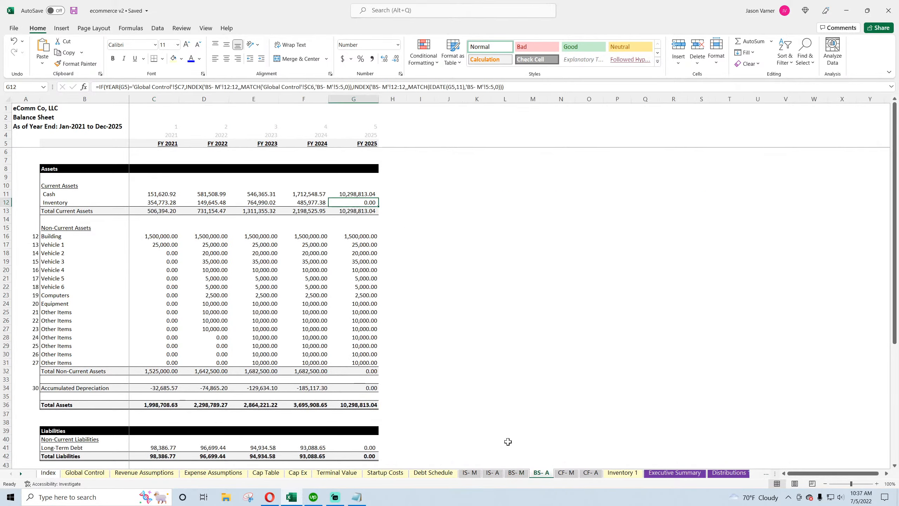
Browse the annual and monthly income statement tabs and the monthly cash flow tab
click(496, 473)
scroll(263, 369, up, 10)
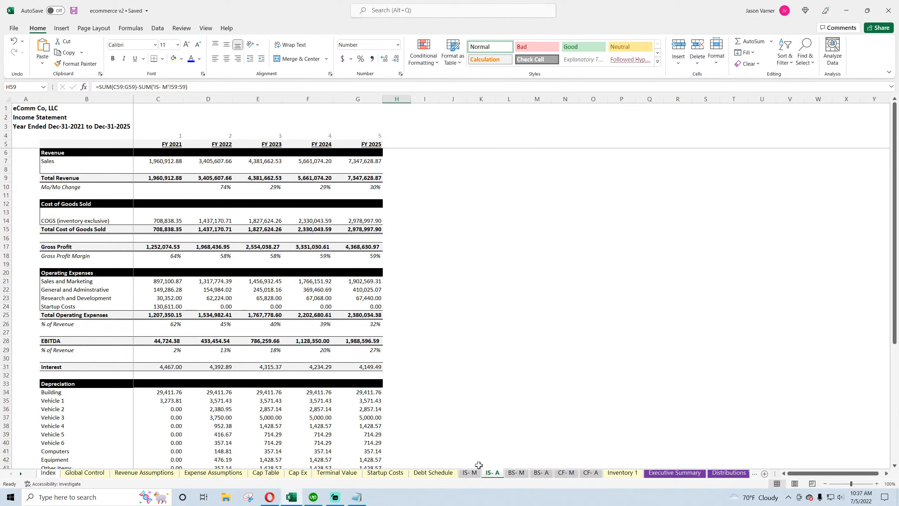
click(470, 473)
click(354, 411)
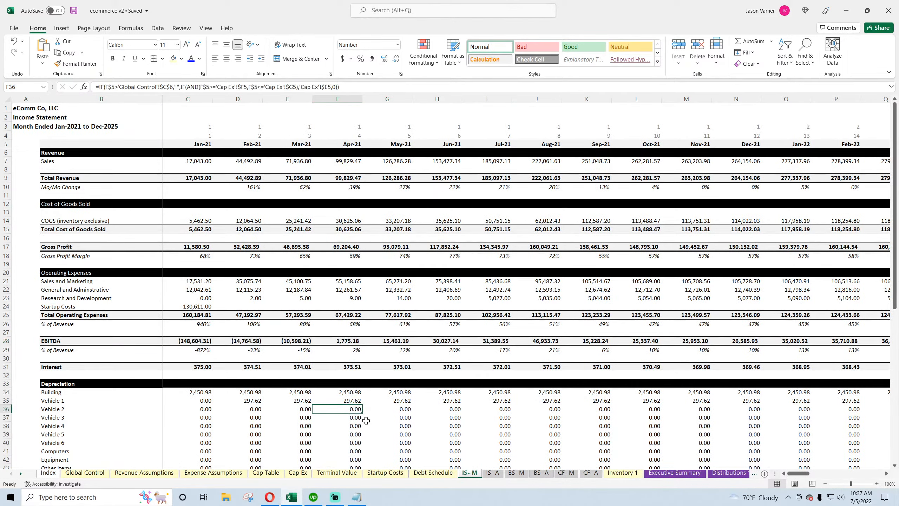
click(568, 474)
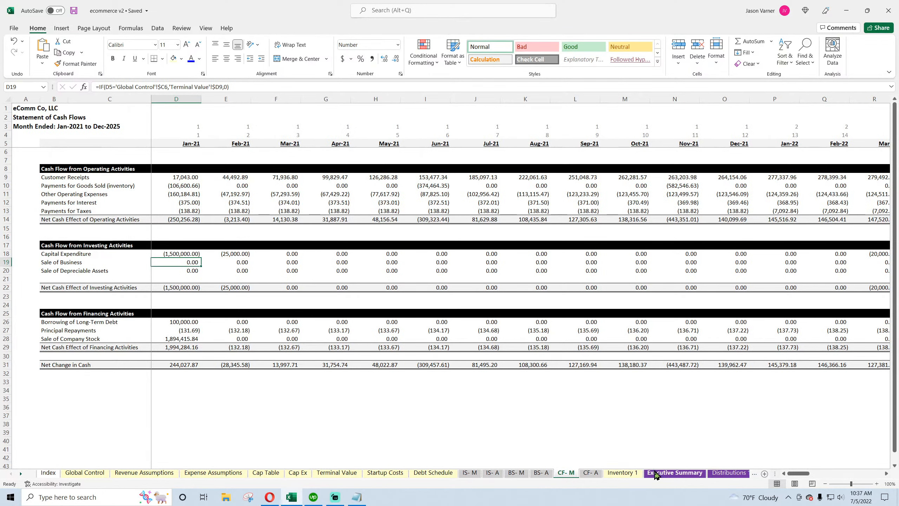
Review the project, investor and owner return blocks on the Executive Summary sheet
click(655, 474)
scroll(380, 412, up, 6)
scroll(380, 412, down, 11)
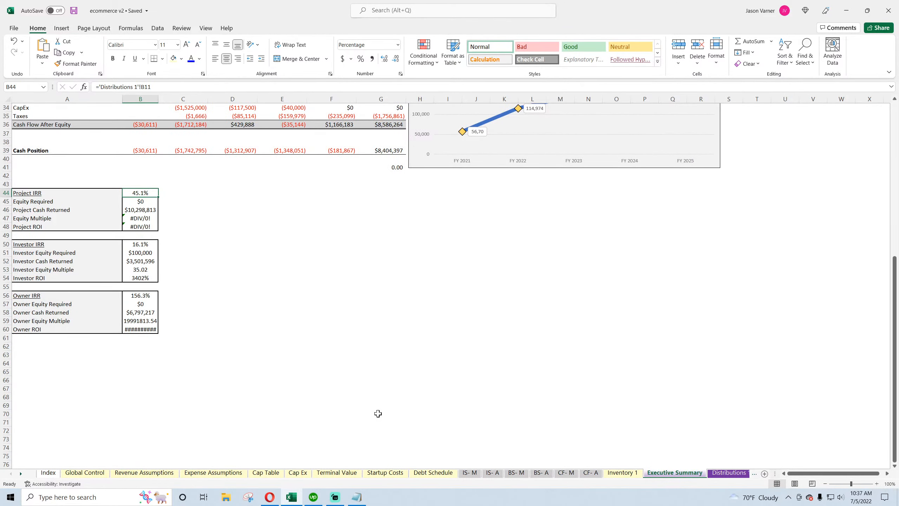
scroll(378, 413, up, 4)
click(141, 295)
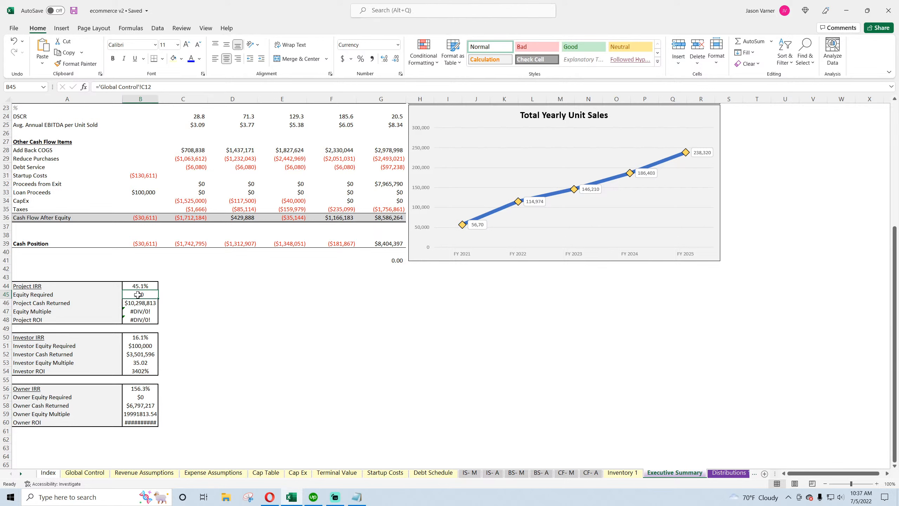
drag(28, 286, 140, 422)
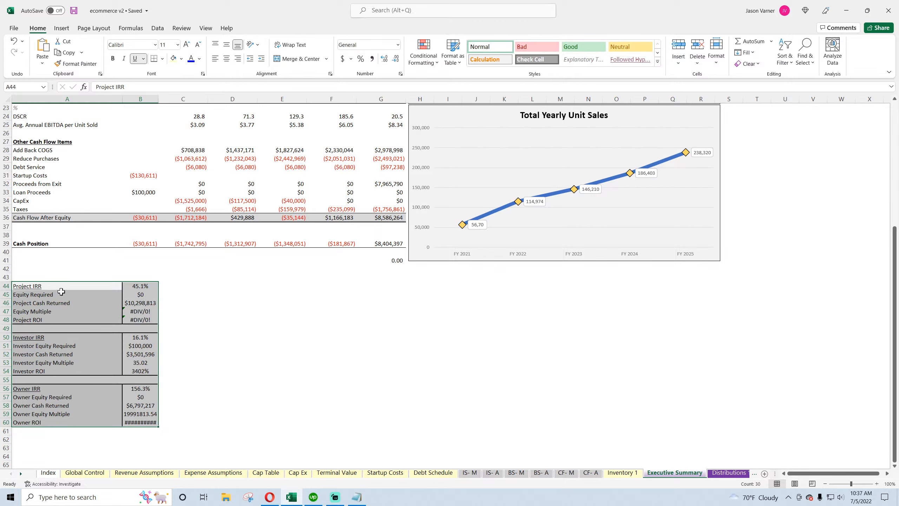
click(147, 287)
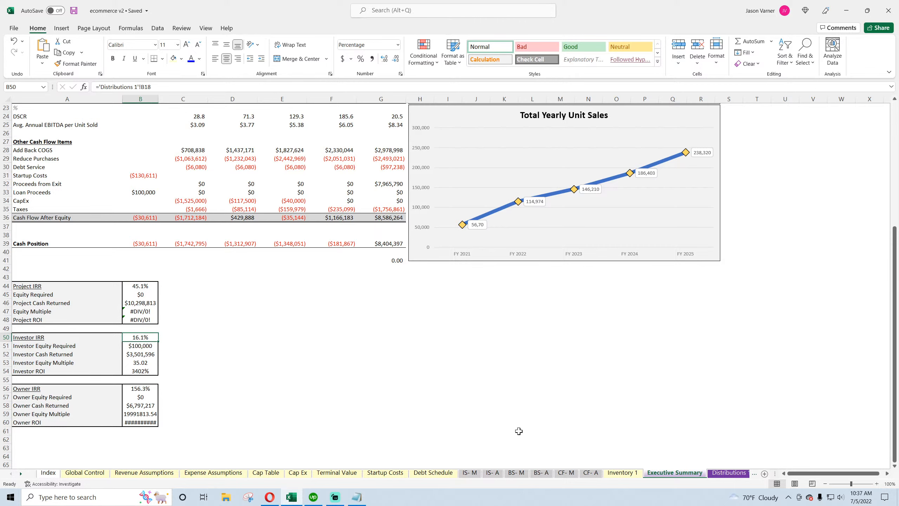
Inspect the IRR and cash flow formulas on Distributions 1, then return to the Executive Summary
click(729, 472)
click(194, 199)
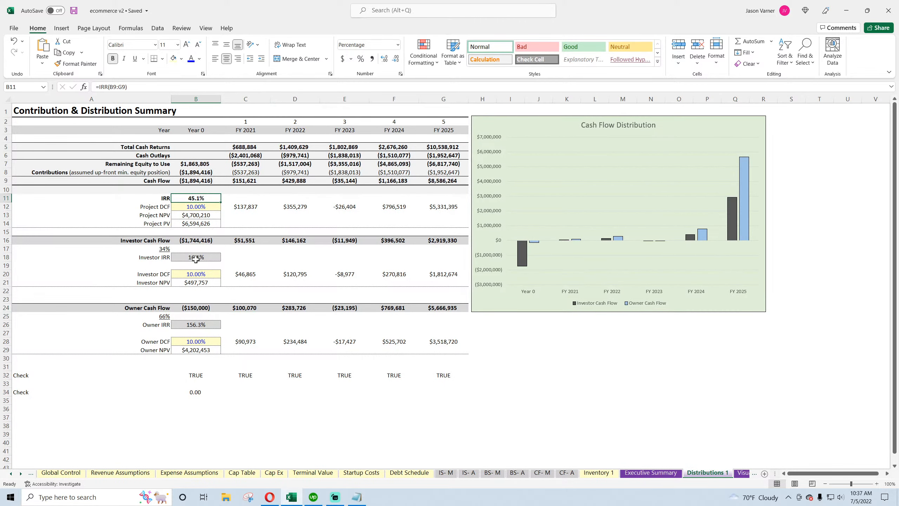
click(195, 258)
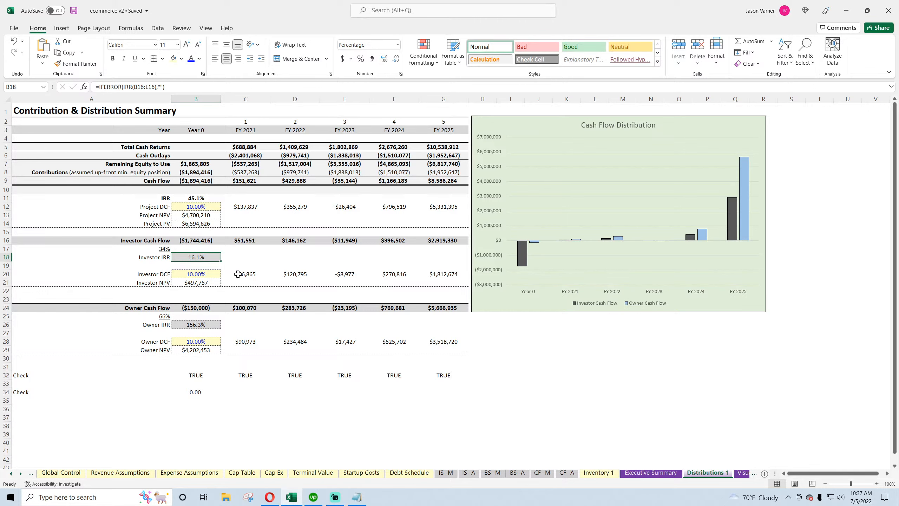
click(197, 238)
click(197, 307)
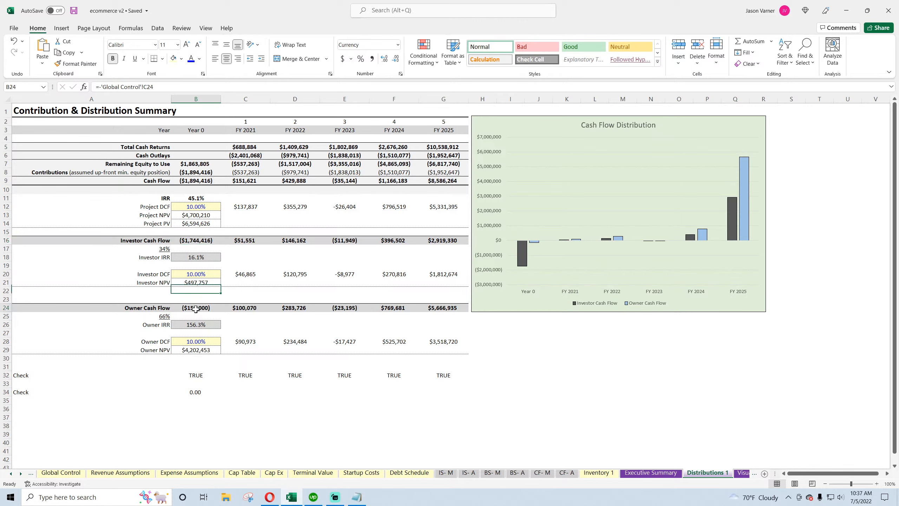
click(639, 473)
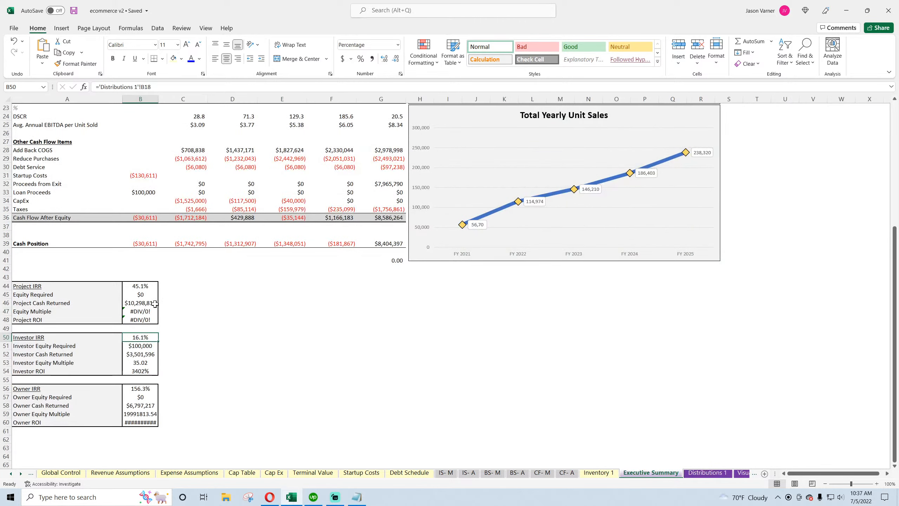
Try linking Project Equity Required to the Investment Funding cell on Global Control
click(142, 296)
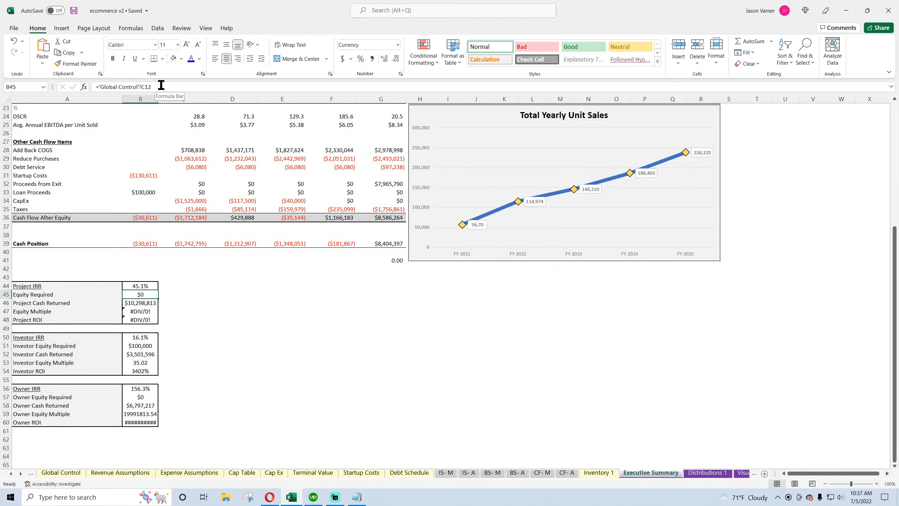
drag(161, 87, 56, 97)
click(58, 472)
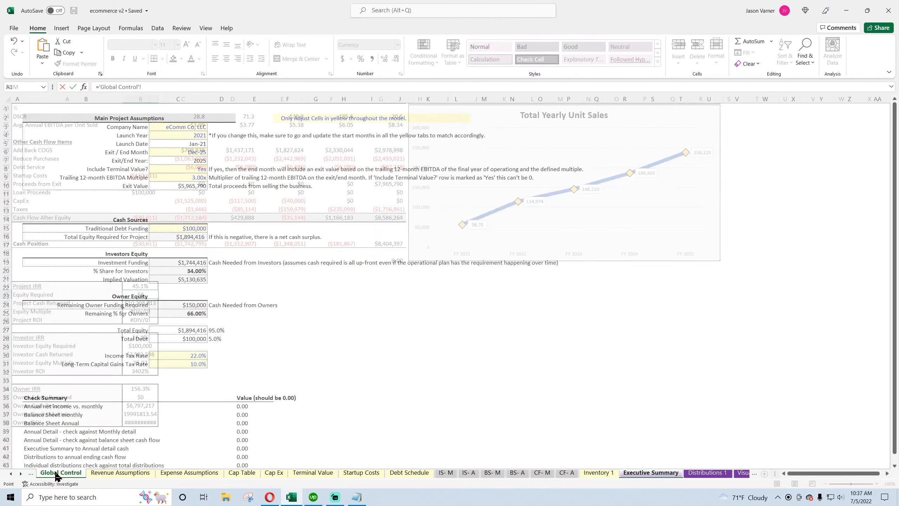
click(189, 263)
key(Return)
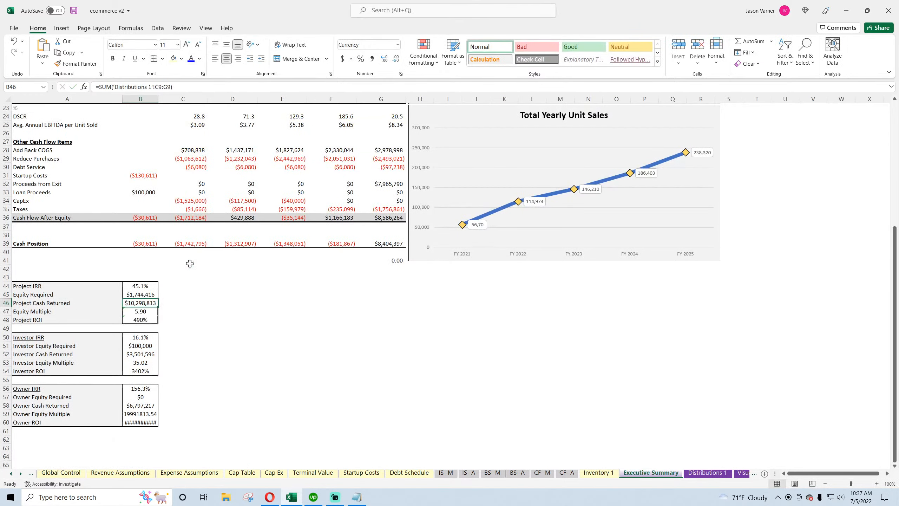
Link Project Equity Required to Total Equity Required for Project on Global Control
click(142, 295)
text(=)
click(60, 472)
click(191, 237)
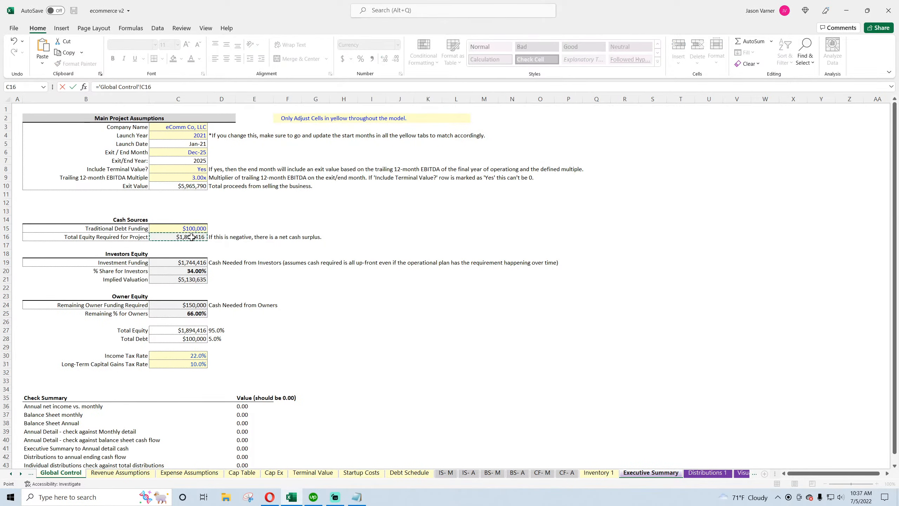
key(Return)
Link Investor Equity Required to the Investment Funding cell on Global Control
click(142, 344)
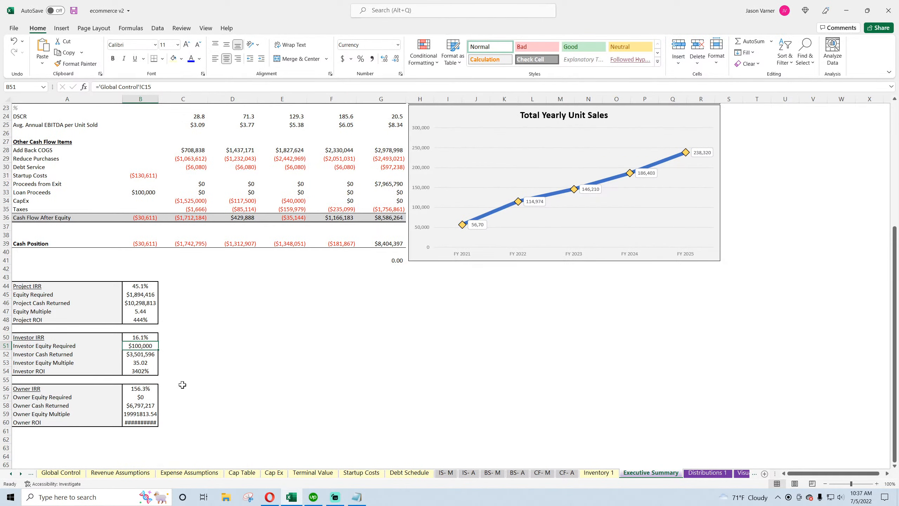
text(=)
click(60, 472)
click(191, 262)
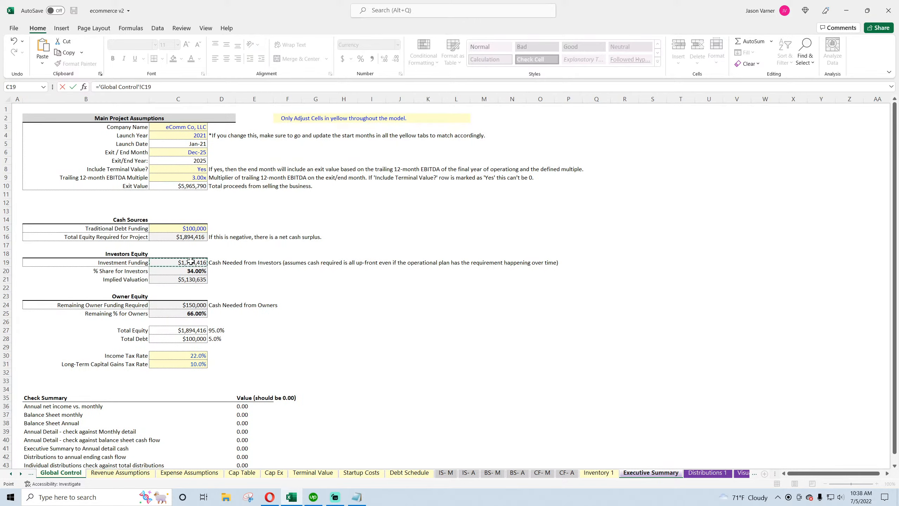
key(Return)
Link Owner Equity Required to Remaining Owner Funding Required on Global Control
click(138, 396)
text(=)
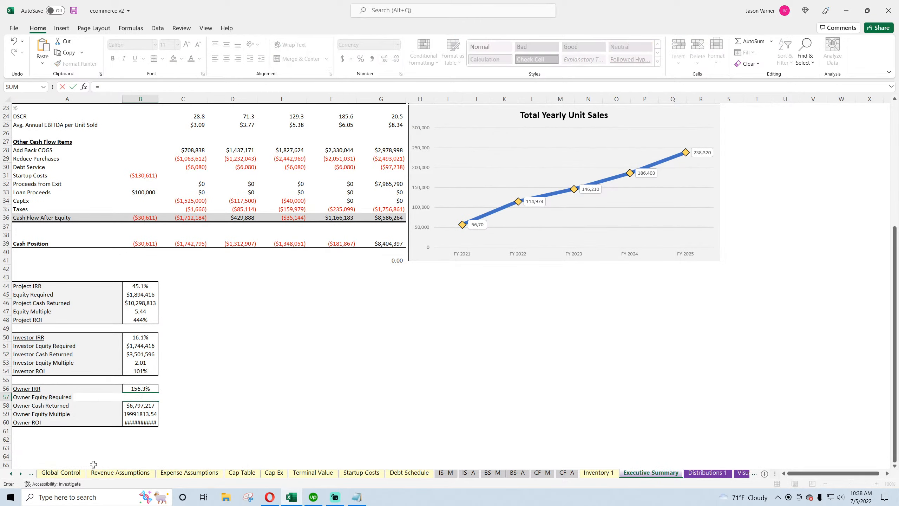
click(60, 473)
click(191, 308)
key(Return)
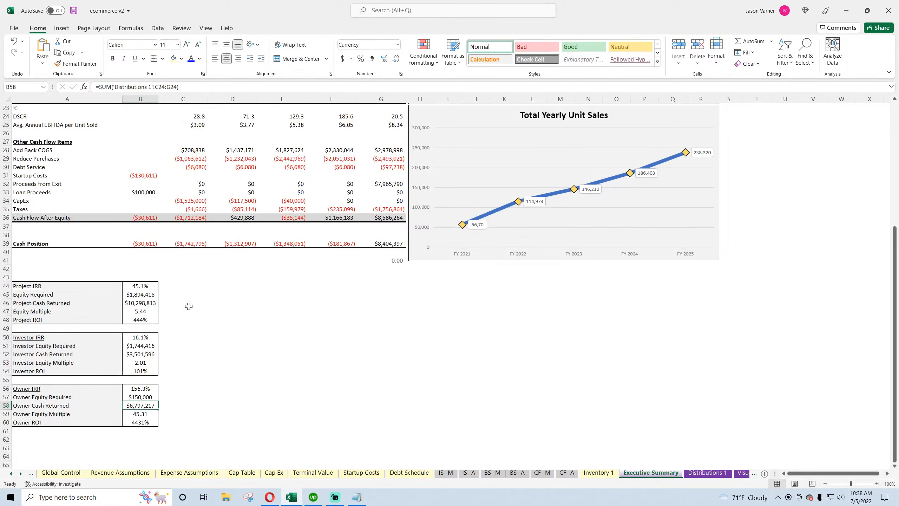
Compare the Executive Summary equity and cash-returned formulas with the Distributions 1 cash flow rows
click(140, 294)
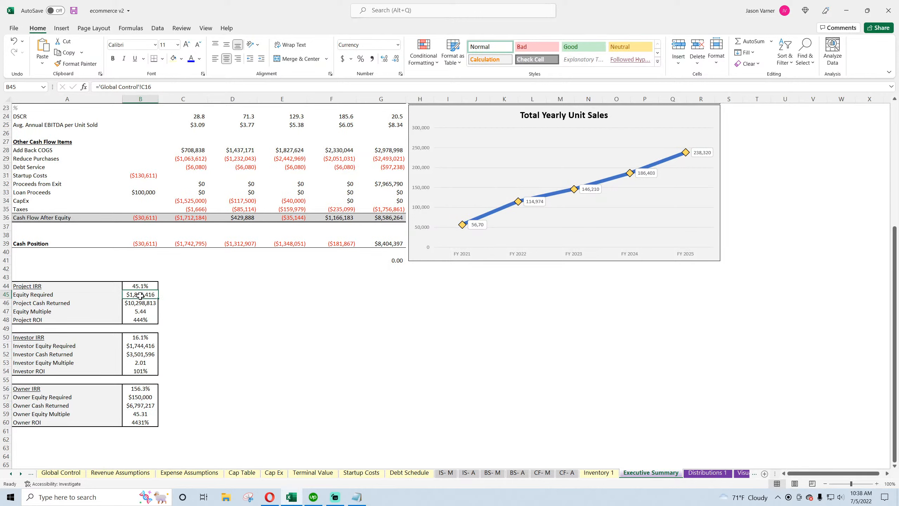
click(139, 303)
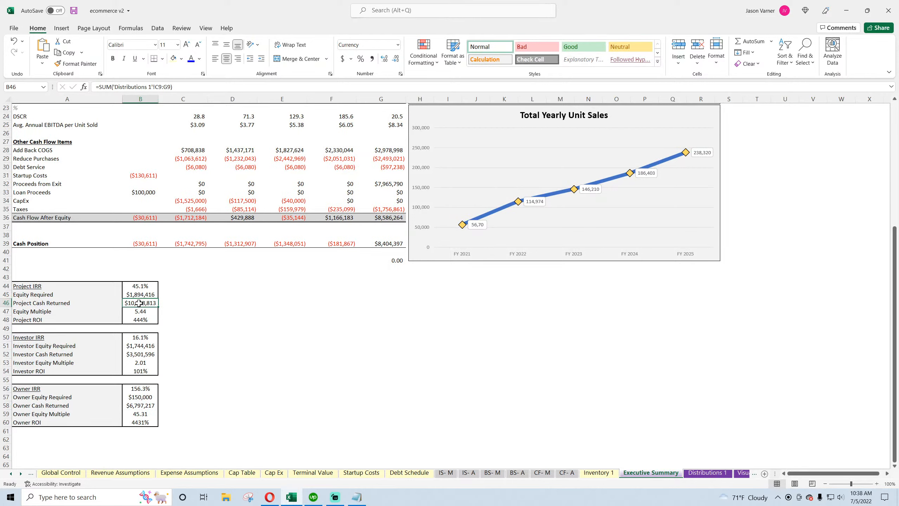
click(140, 355)
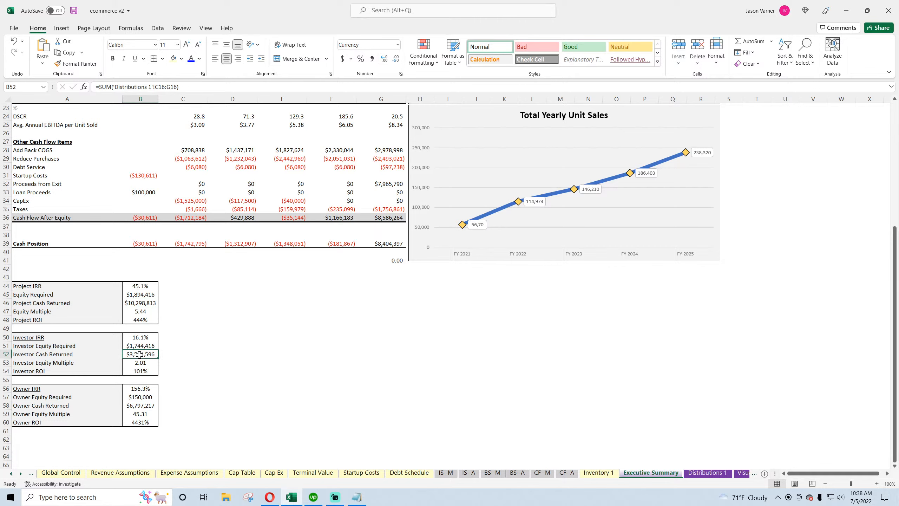
click(142, 410)
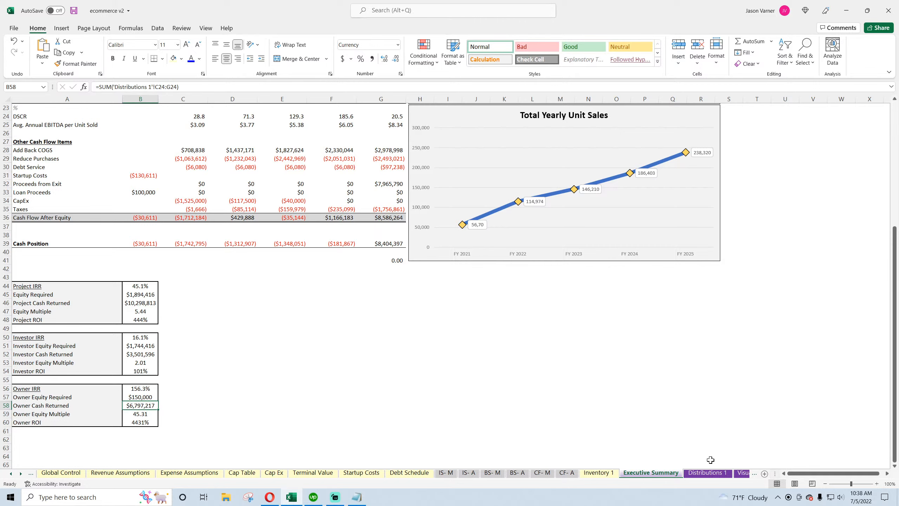
click(688, 472)
click(246, 179)
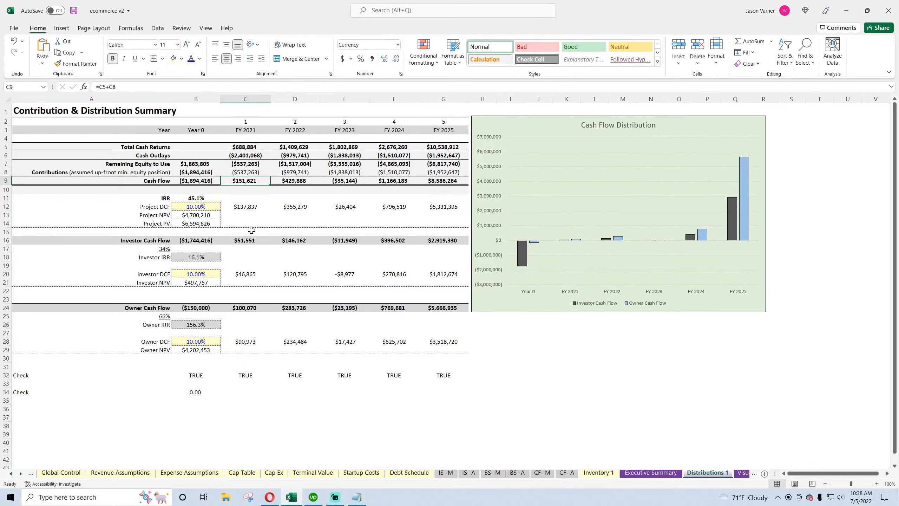
click(245, 240)
click(246, 308)
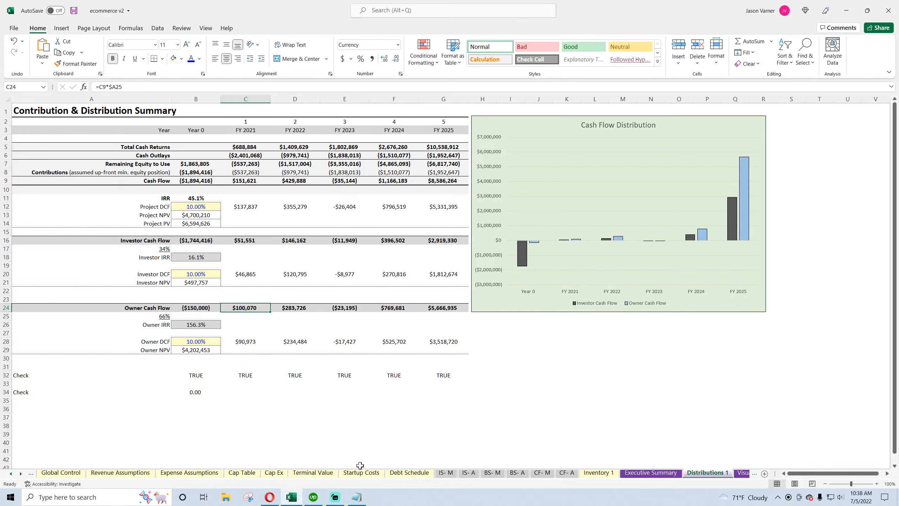
click(644, 474)
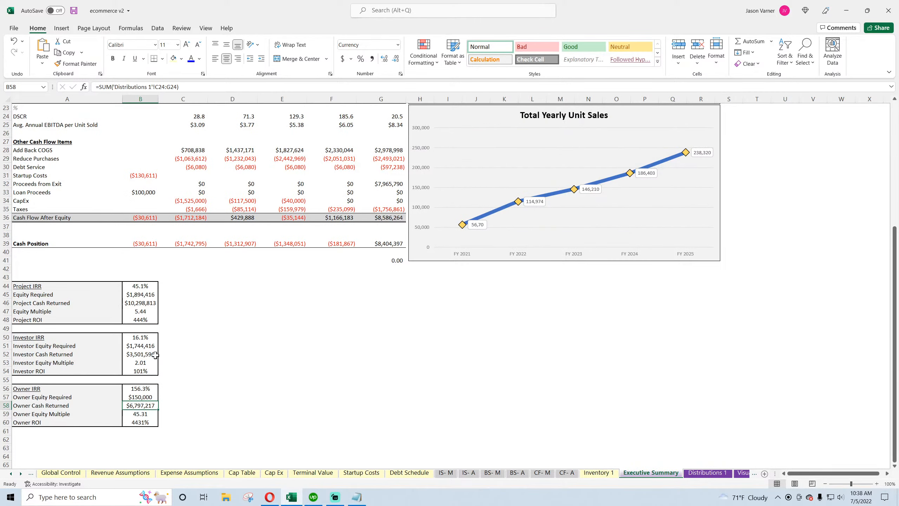
click(146, 413)
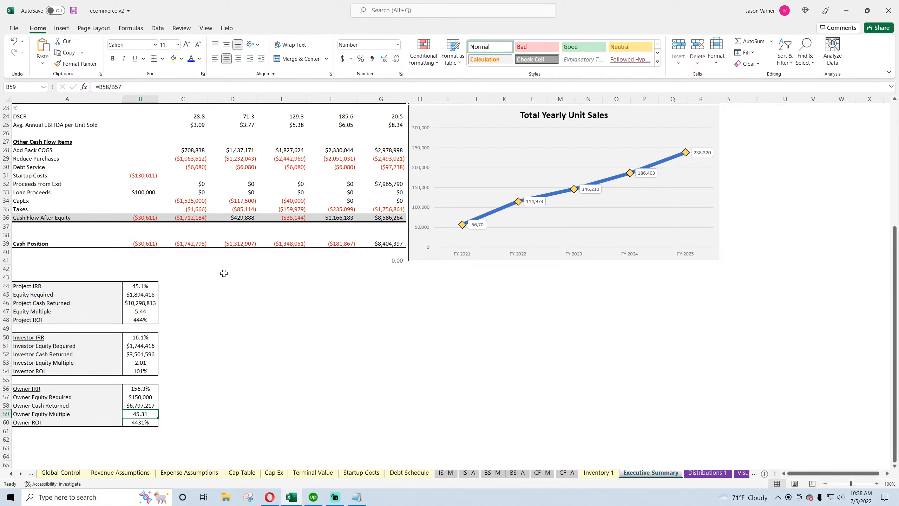
Save the workbook
click(296, 304)
scroll(297, 304, up, 7)
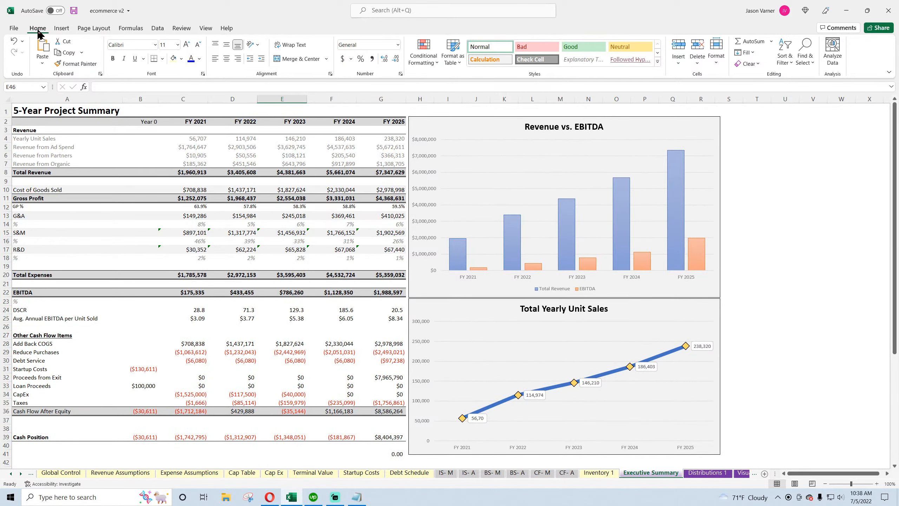
click(75, 11)
Browse the Visuals, Monthly Detail and Annual Detail tabs
click(707, 473)
click(746, 475)
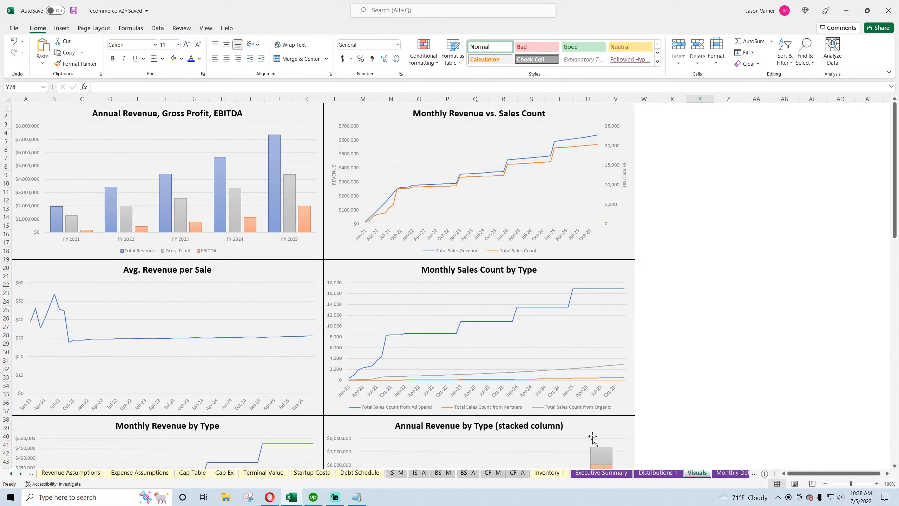
click(733, 474)
scroll(493, 404, up, 20)
scroll(503, 409, up, 20)
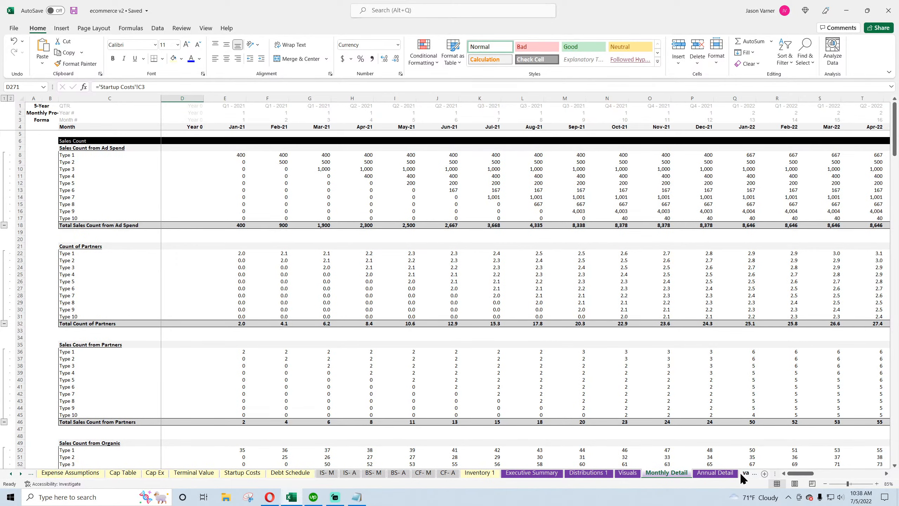
click(715, 473)
scroll(354, 387, up, 15)
scroll(354, 387, up, 20)
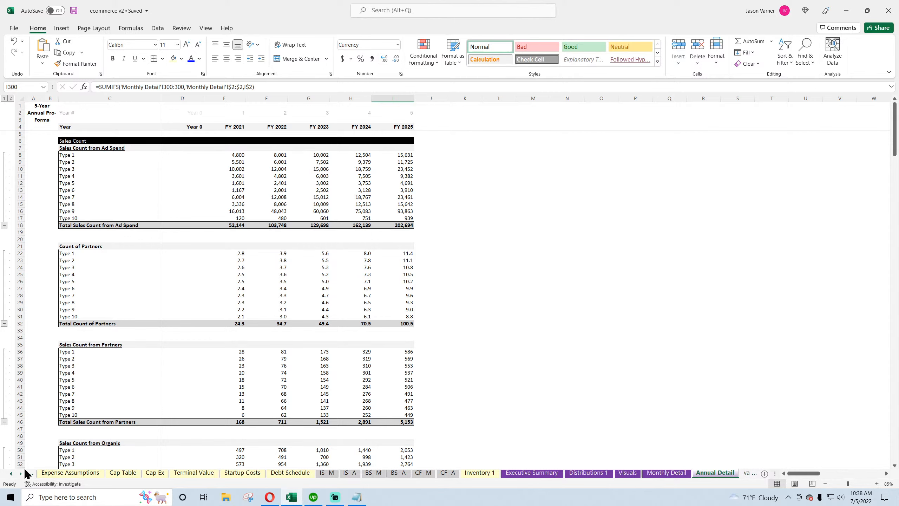
Review the Index and Global Control tabs, including the tab descriptions and the check summary
click(10, 474)
click(10, 473)
click(11, 474)
click(48, 472)
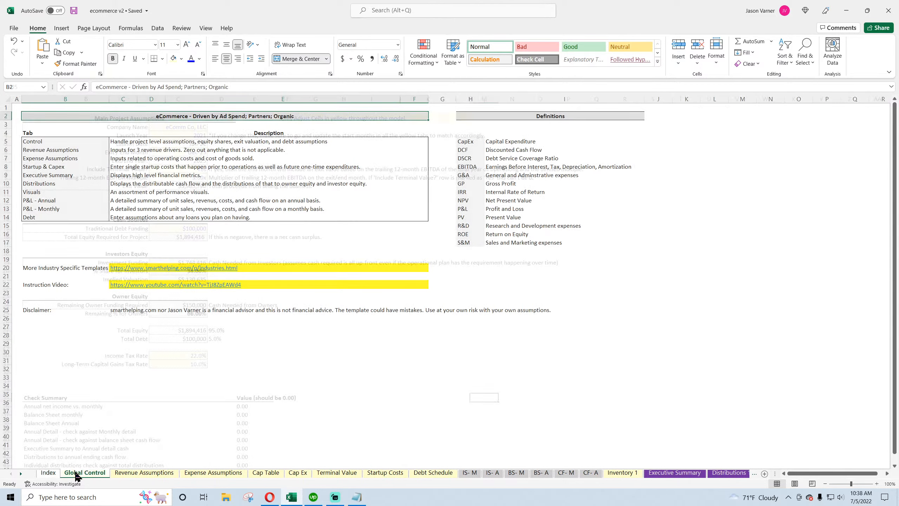
click(72, 473)
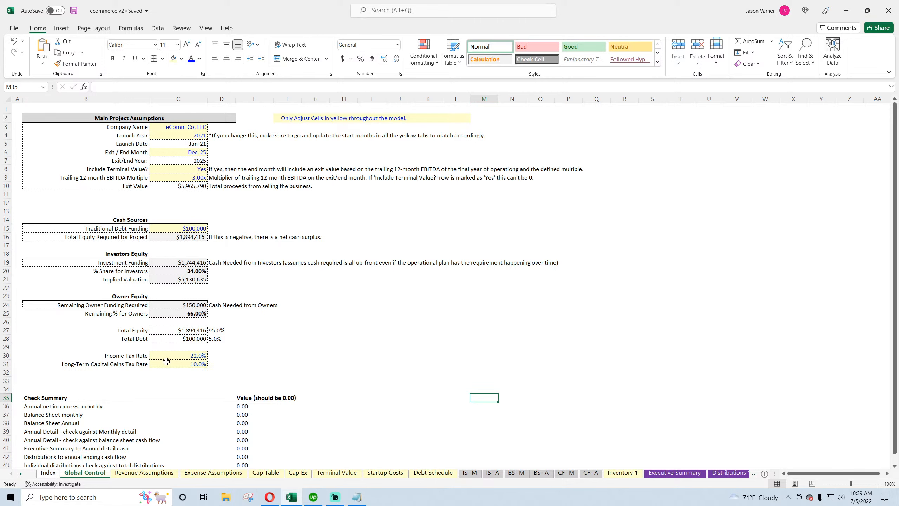
click(287, 337)
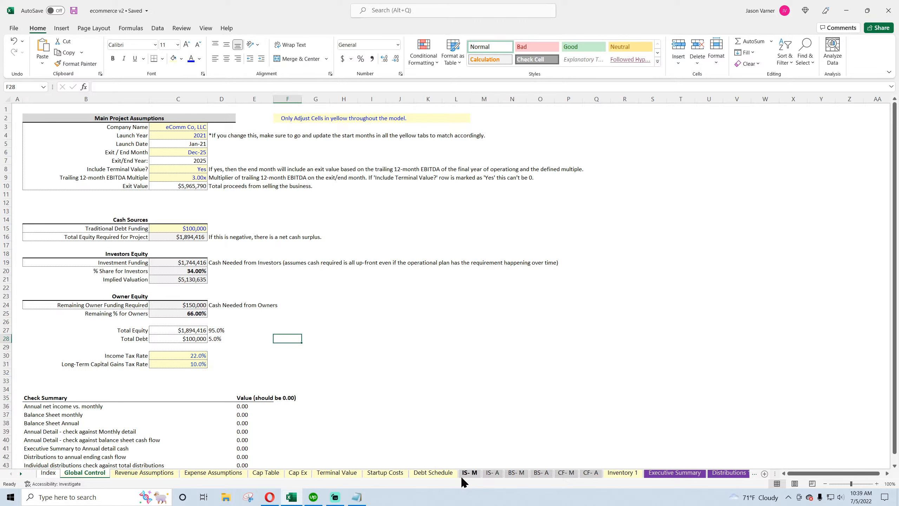
click(48, 473)
drag(42, 139, 55, 244)
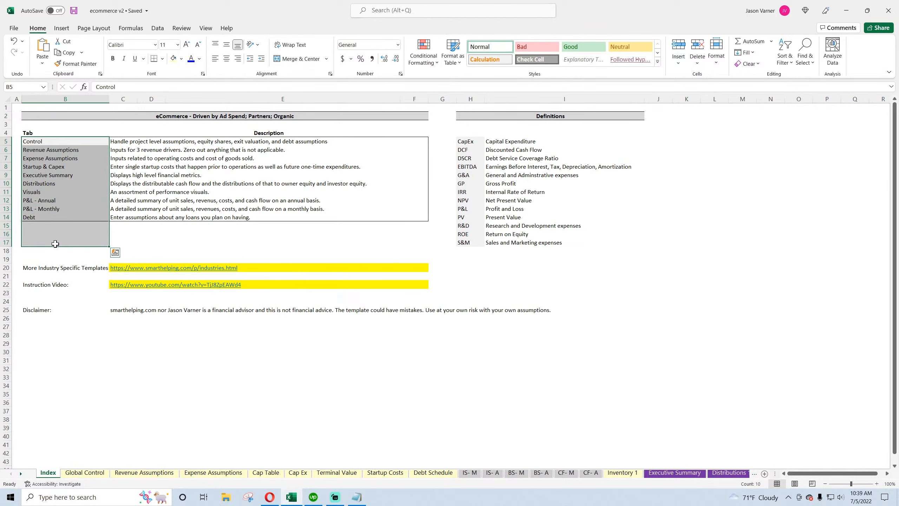
drag(39, 287, 194, 289)
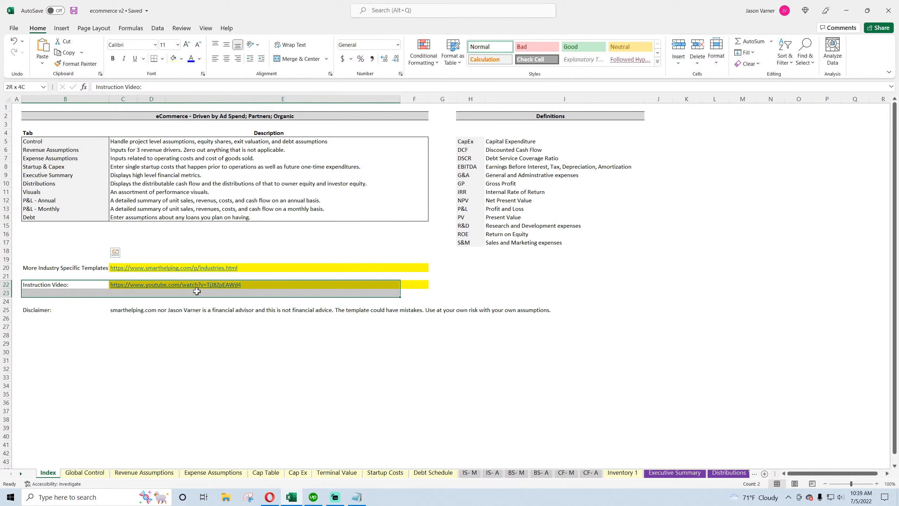
click(175, 400)
click(100, 474)
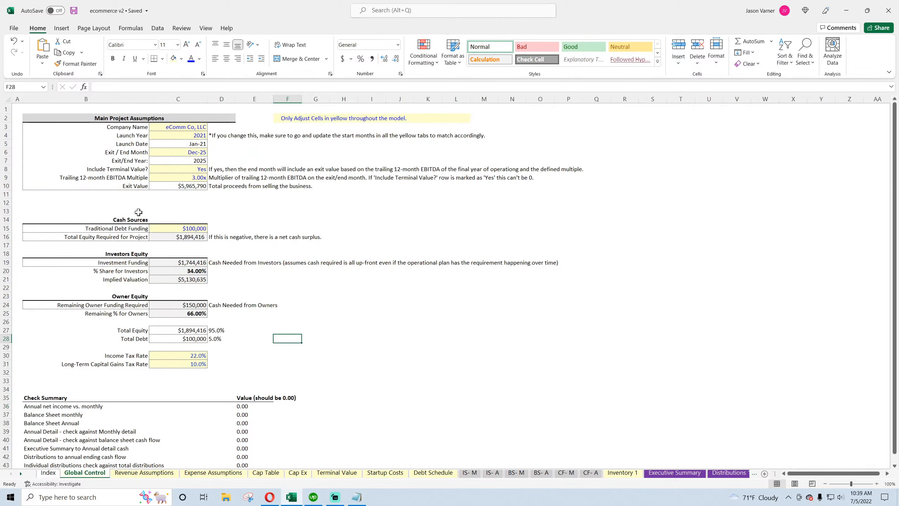
click(74, 11)
Switch to the browser and open the Industries page of the SmartHelping financial spreadsheets website
click(270, 502)
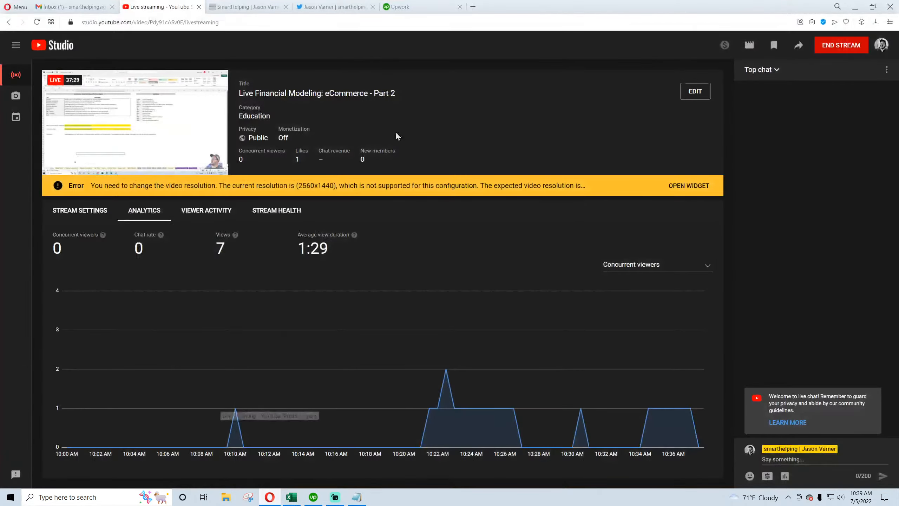
click(252, 10)
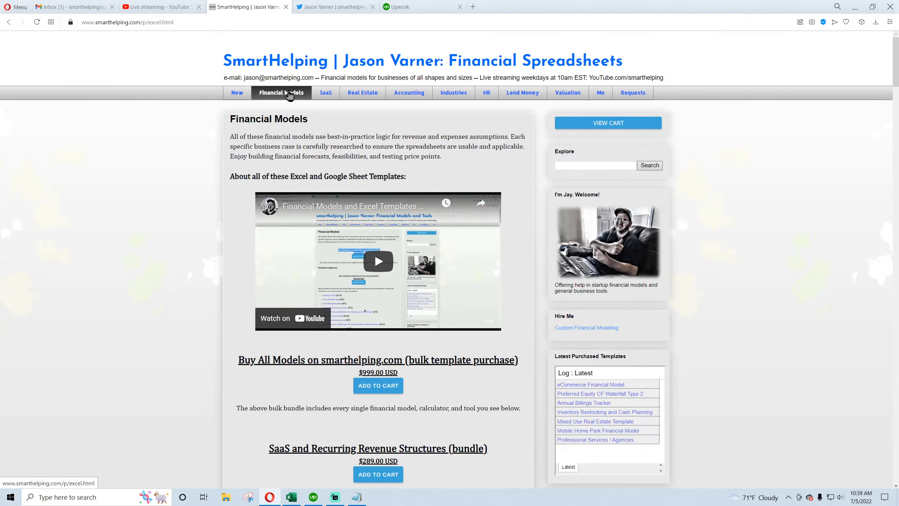
scroll(336, 211, down, 15)
scroll(337, 211, up, 7)
scroll(340, 217, up, 8)
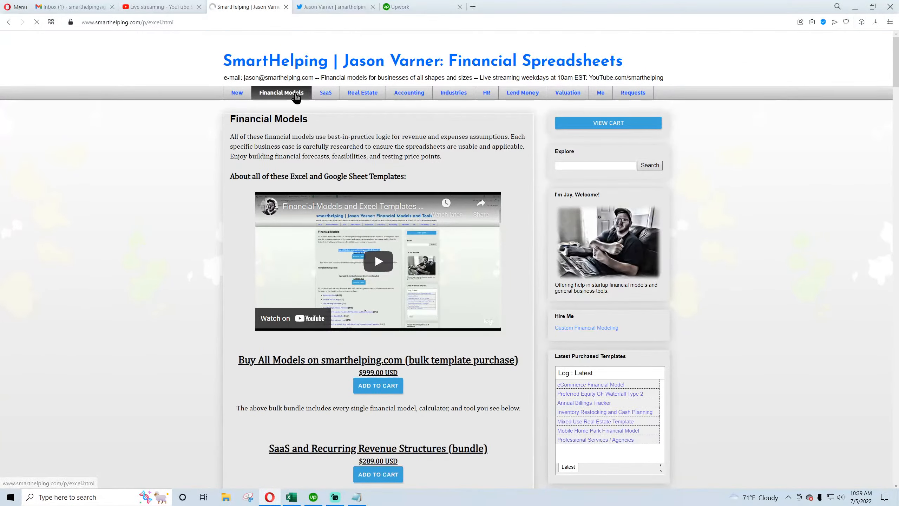
click(281, 92)
click(454, 93)
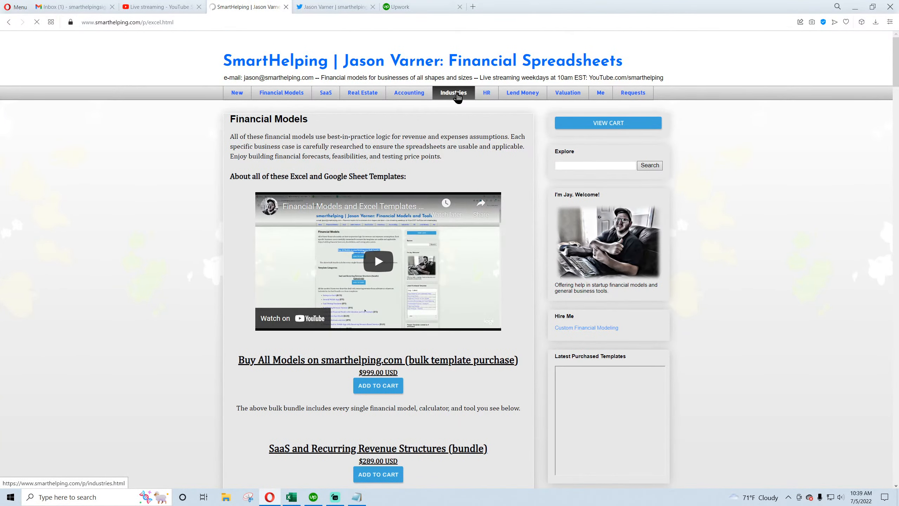
Browse the industry-specific template list and open the Vending Machines financial model page
scroll(334, 277, down, 2)
scroll(333, 271, down, 3)
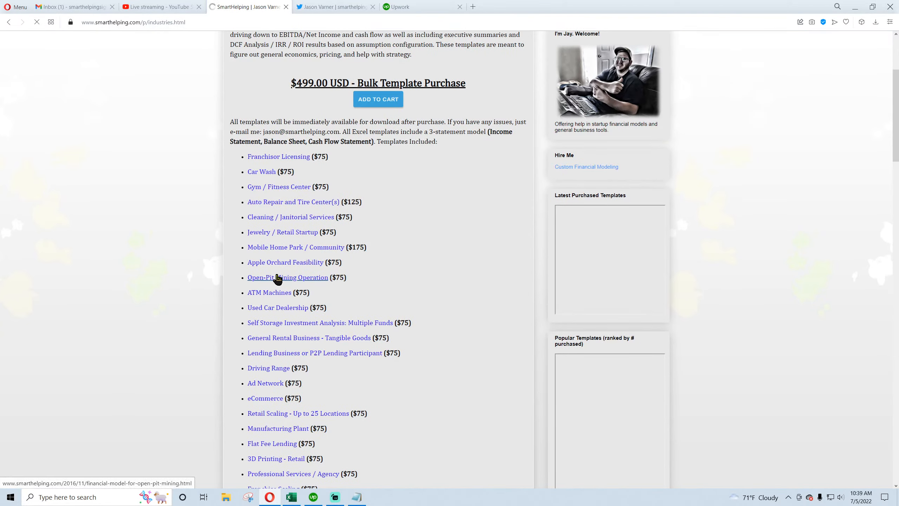
scroll(276, 262, down, 8)
scroll(275, 259, up, 8)
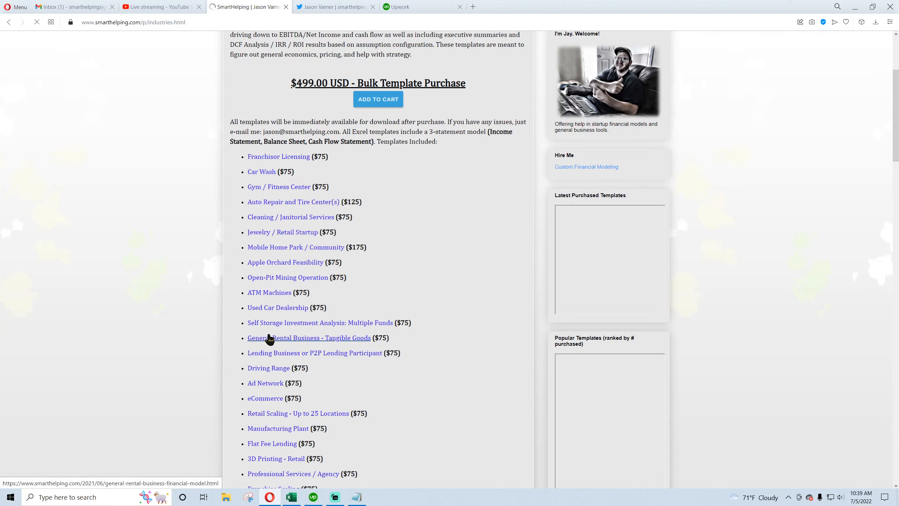
scroll(269, 234, down, 4)
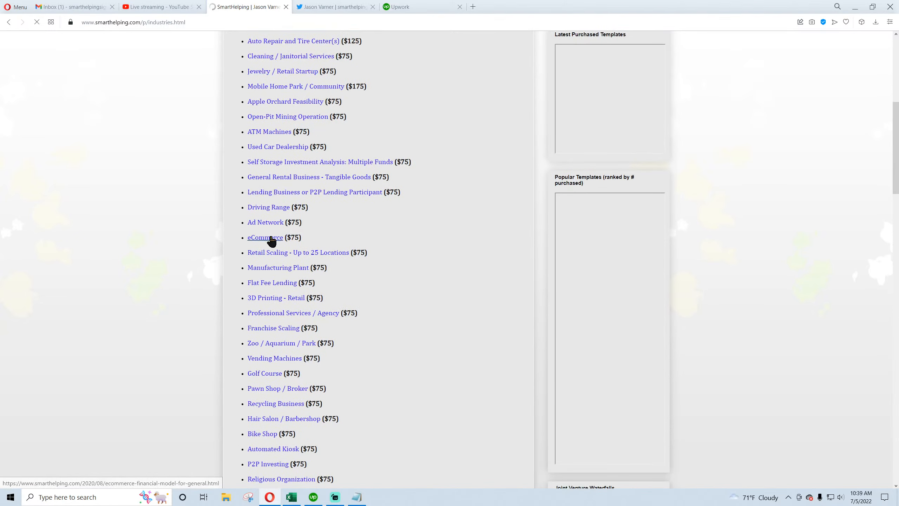
click(273, 362)
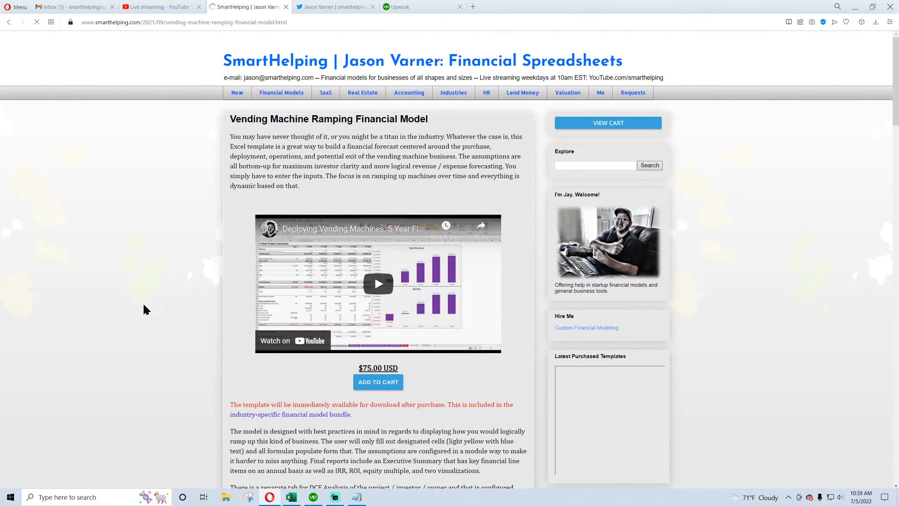
Read through the Vending Machine Ramping Financial Model page's description of revenue drivers, expenses and funding sources
scroll(145, 309, down, 4)
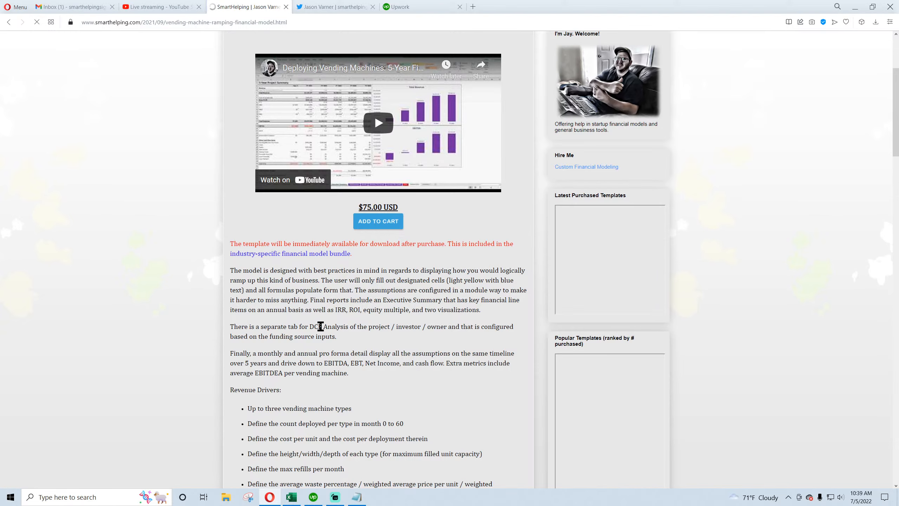
scroll(318, 326, down, 4)
scroll(319, 327, up, 6)
scroll(321, 333, up, 3)
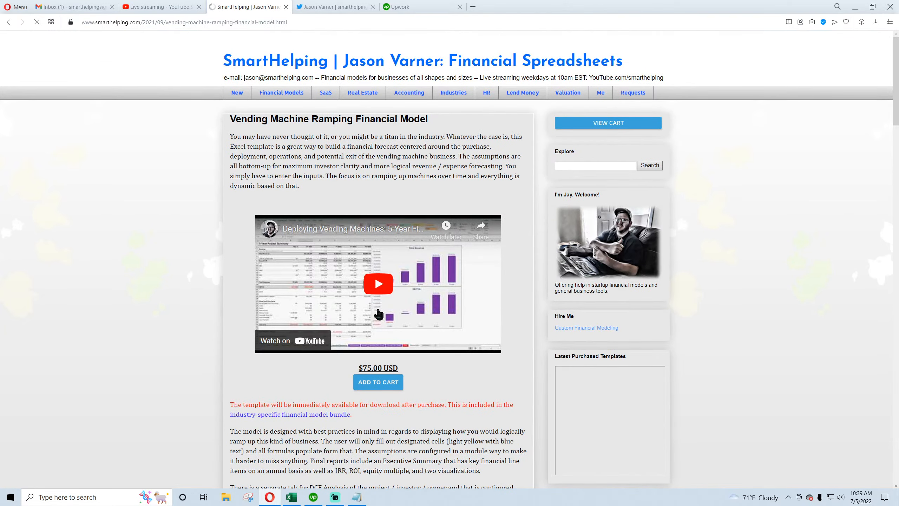
scroll(231, 376, down, 4)
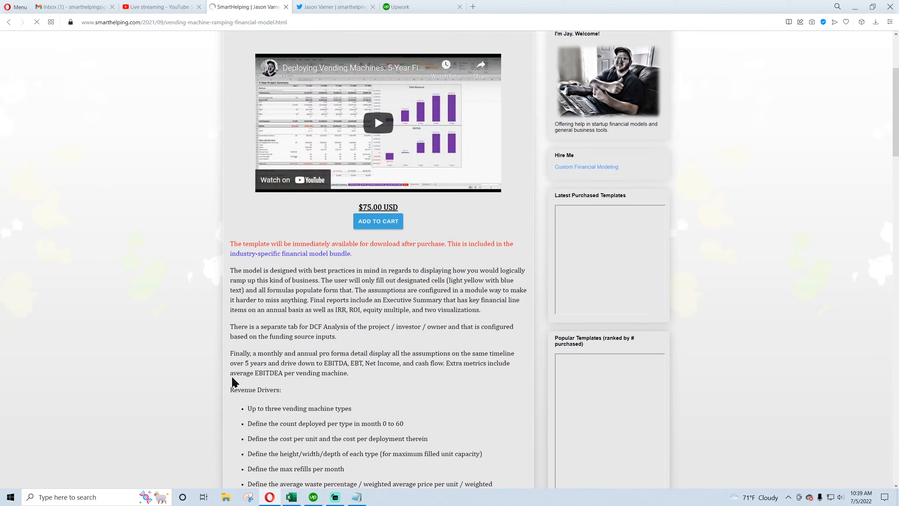
scroll(234, 381, down, 4)
scroll(234, 381, down, 4)
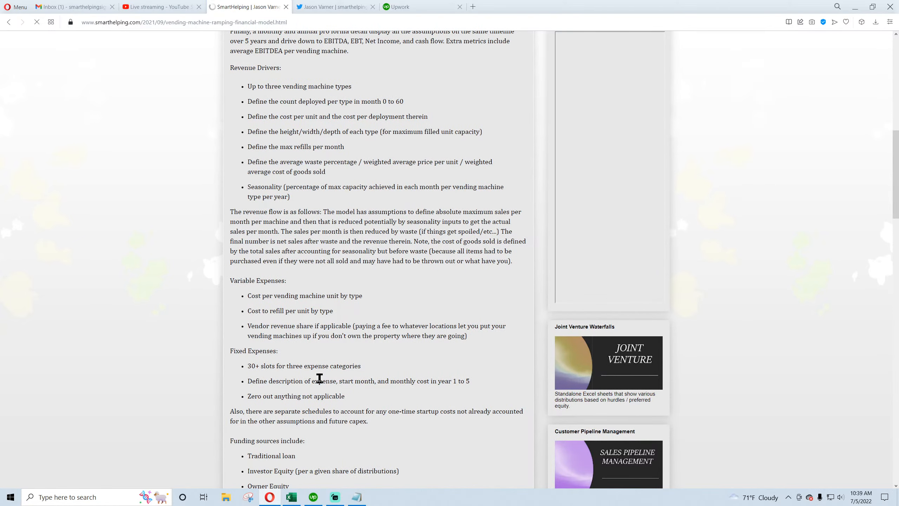
scroll(320, 378, down, 4)
scroll(319, 378, up, 12)
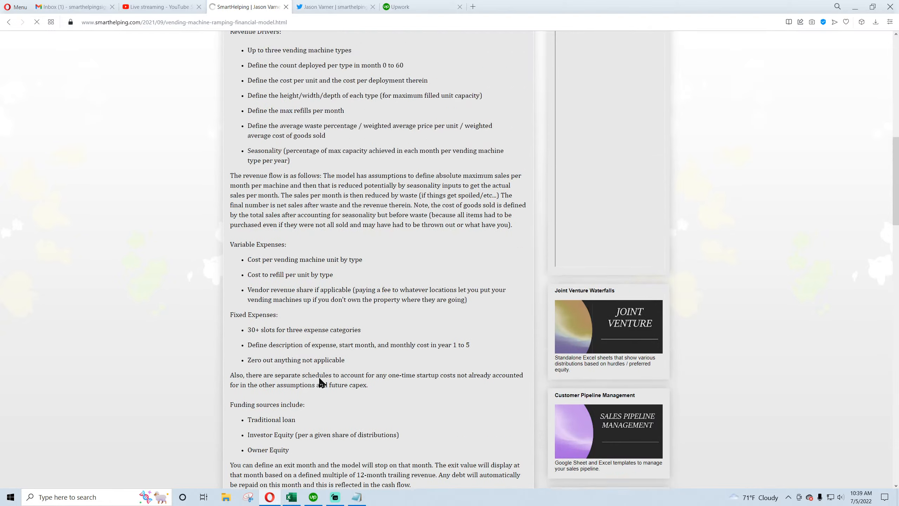
scroll(319, 376, up, 4)
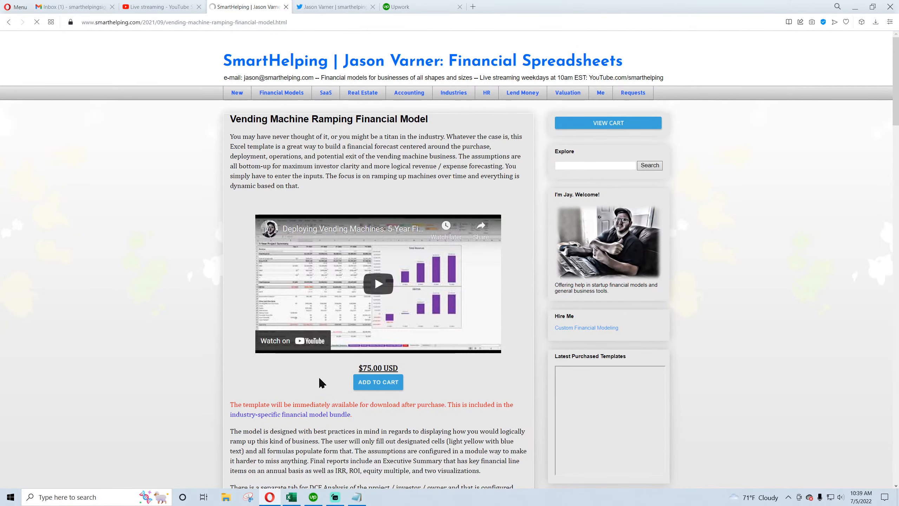